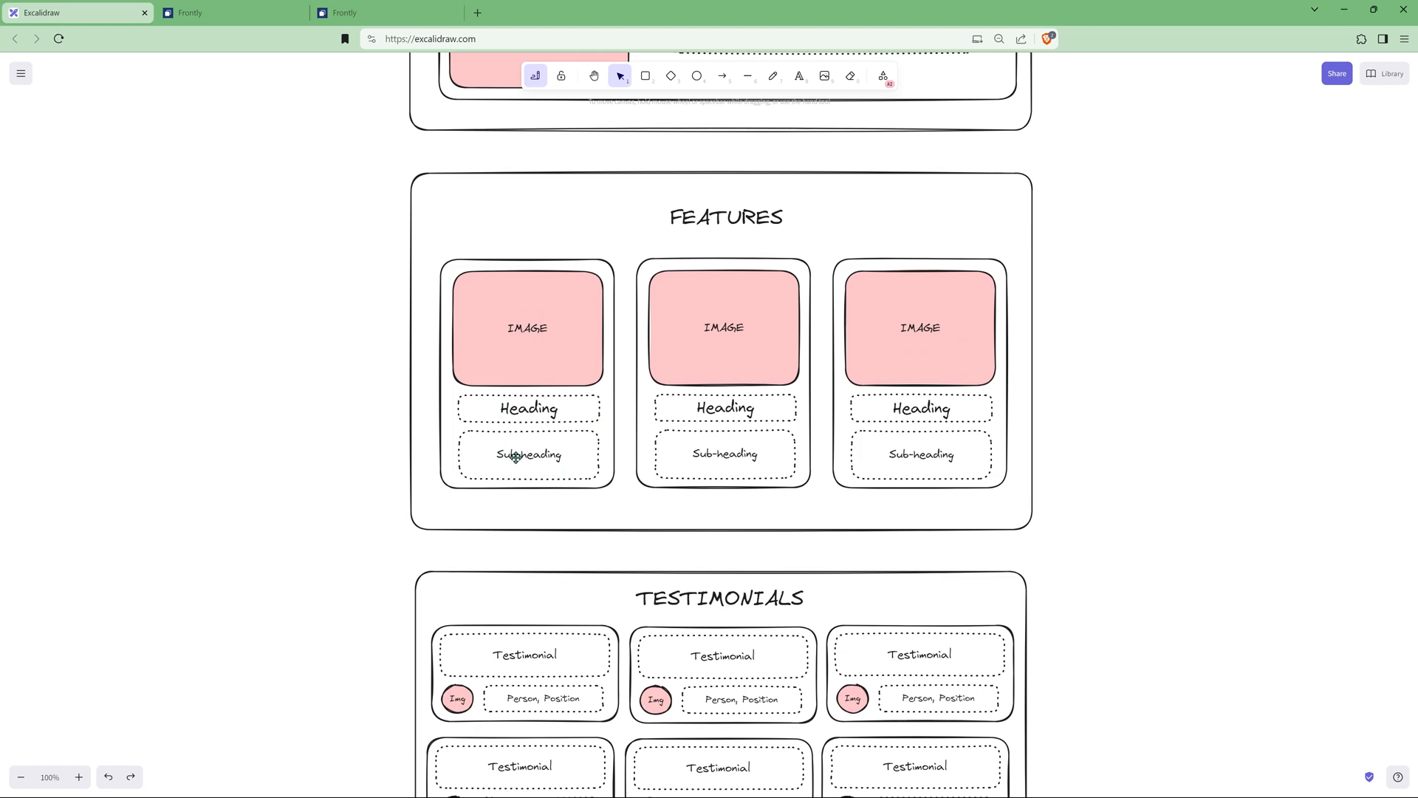
Step: Review the landing page wireframe's header, hero, Benefits, Features, Testimonials and footer sections
{"action": "scroll", "coordinate": [667, 557], "scroll_direction": "down", "scroll_amount": 5}
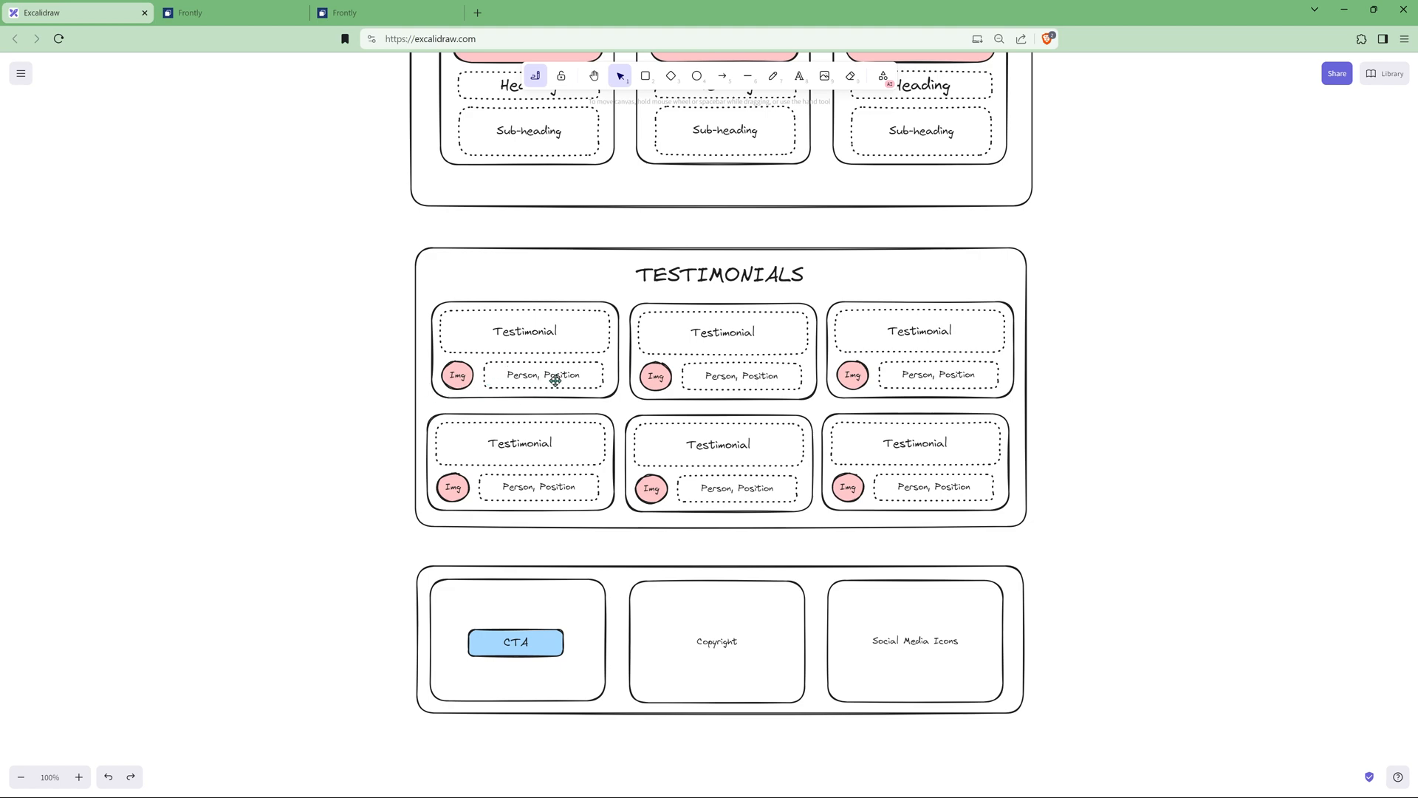
{"action": "scroll", "coordinate": [582, 418], "scroll_direction": "down", "scroll_amount": 3}
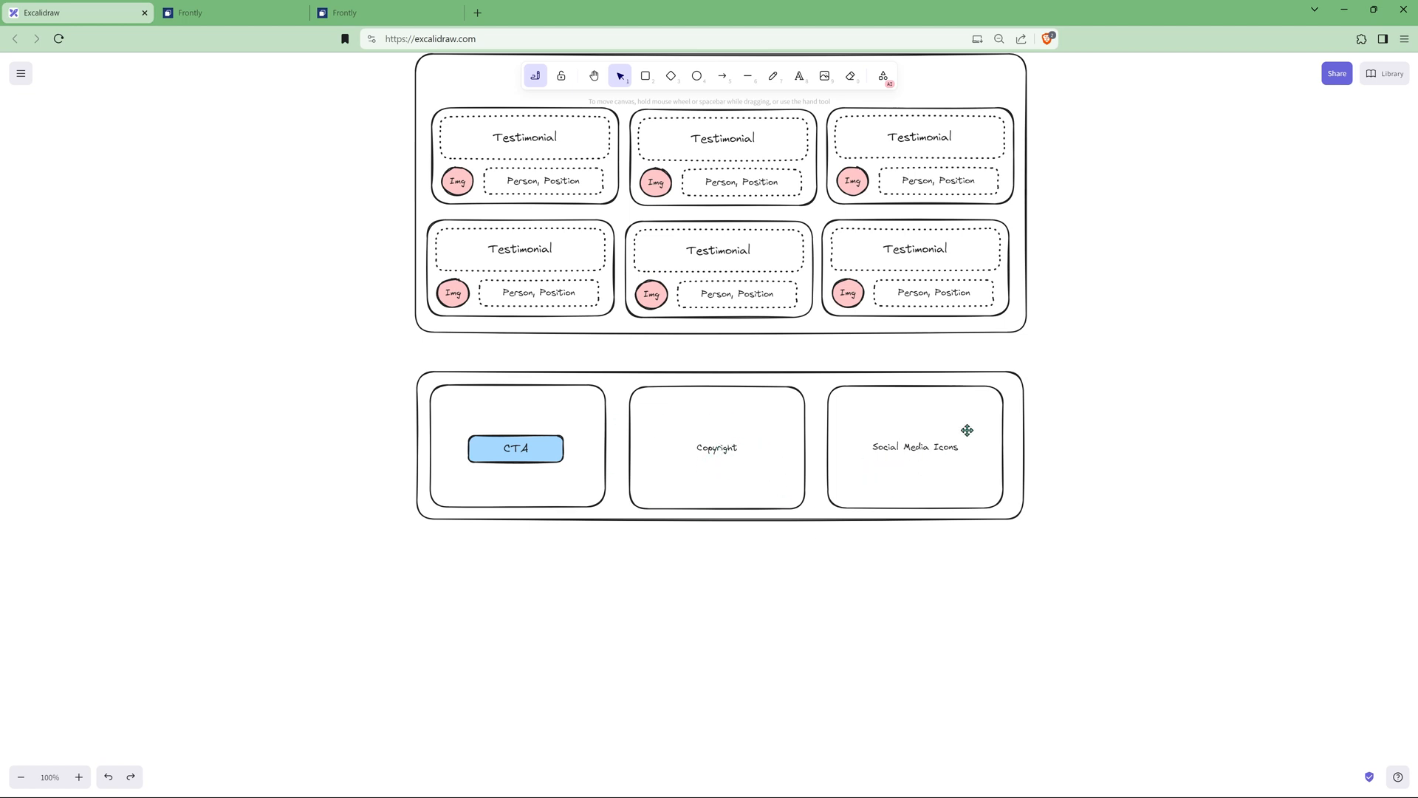
{"action": "scroll", "coordinate": [959, 481], "scroll_direction": "up", "scroll_amount": 10}
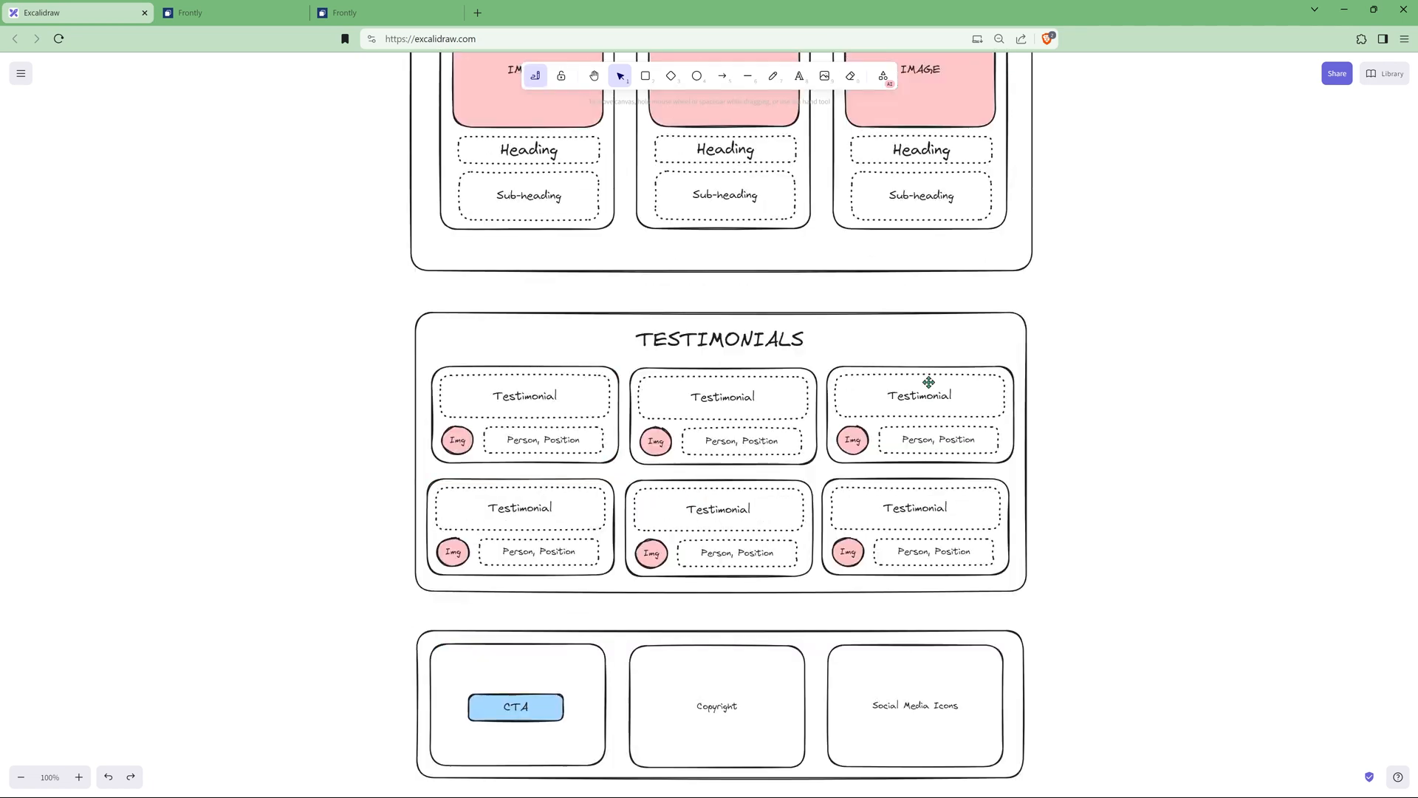
{"action": "scroll", "coordinate": [780, 403], "scroll_direction": "up", "scroll_amount": 3}
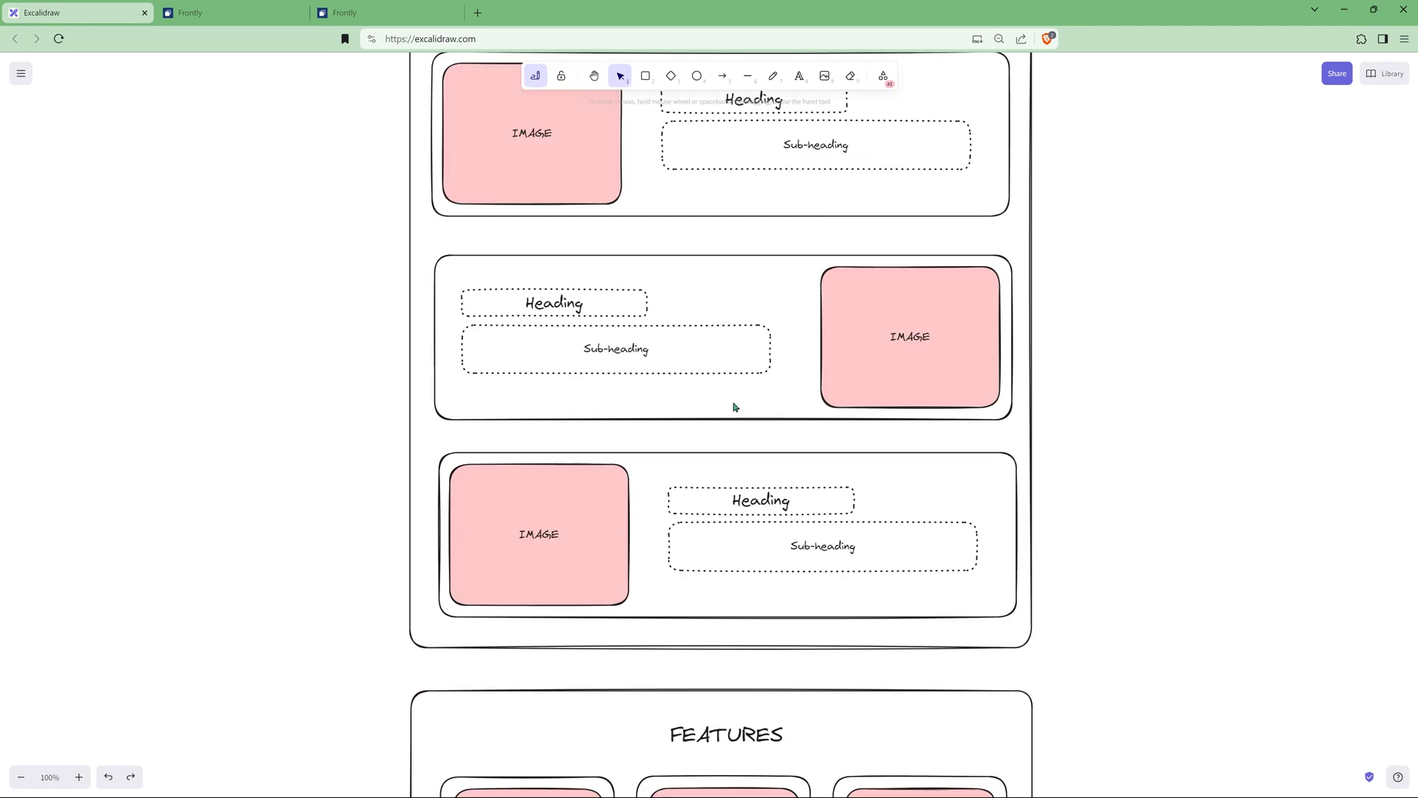
{"action": "scroll", "coordinate": [735, 406], "scroll_direction": "up", "scroll_amount": 5}
{"action": "scroll", "coordinate": [735, 406], "scroll_direction": "up", "scroll_amount": 5}
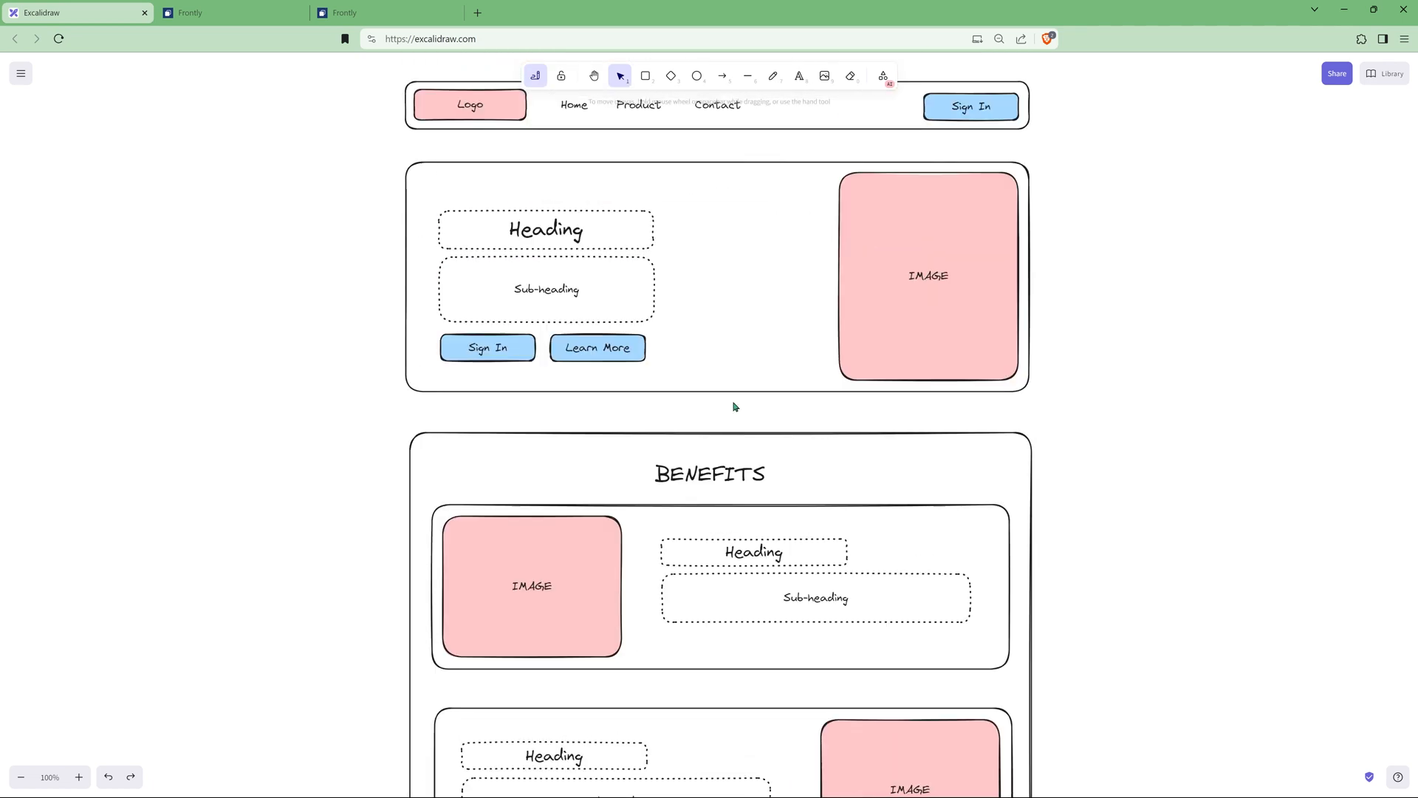
{"action": "scroll", "coordinate": [735, 406], "scroll_direction": "down", "scroll_amount": 1}
{"action": "scroll", "coordinate": [735, 406], "scroll_direction": "down", "scroll_amount": 1}
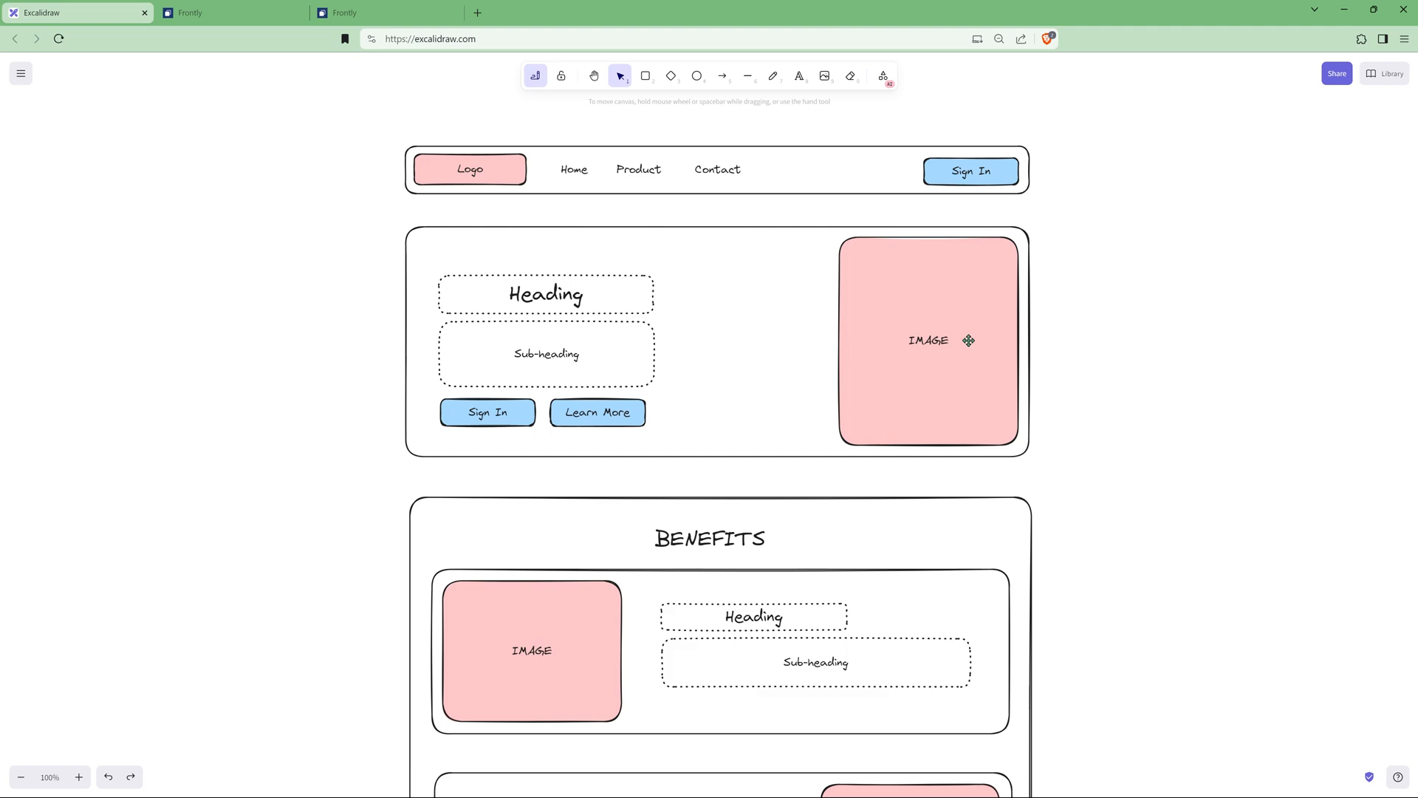
{"action": "scroll", "coordinate": [521, 676], "scroll_direction": "down", "scroll_amount": 8}
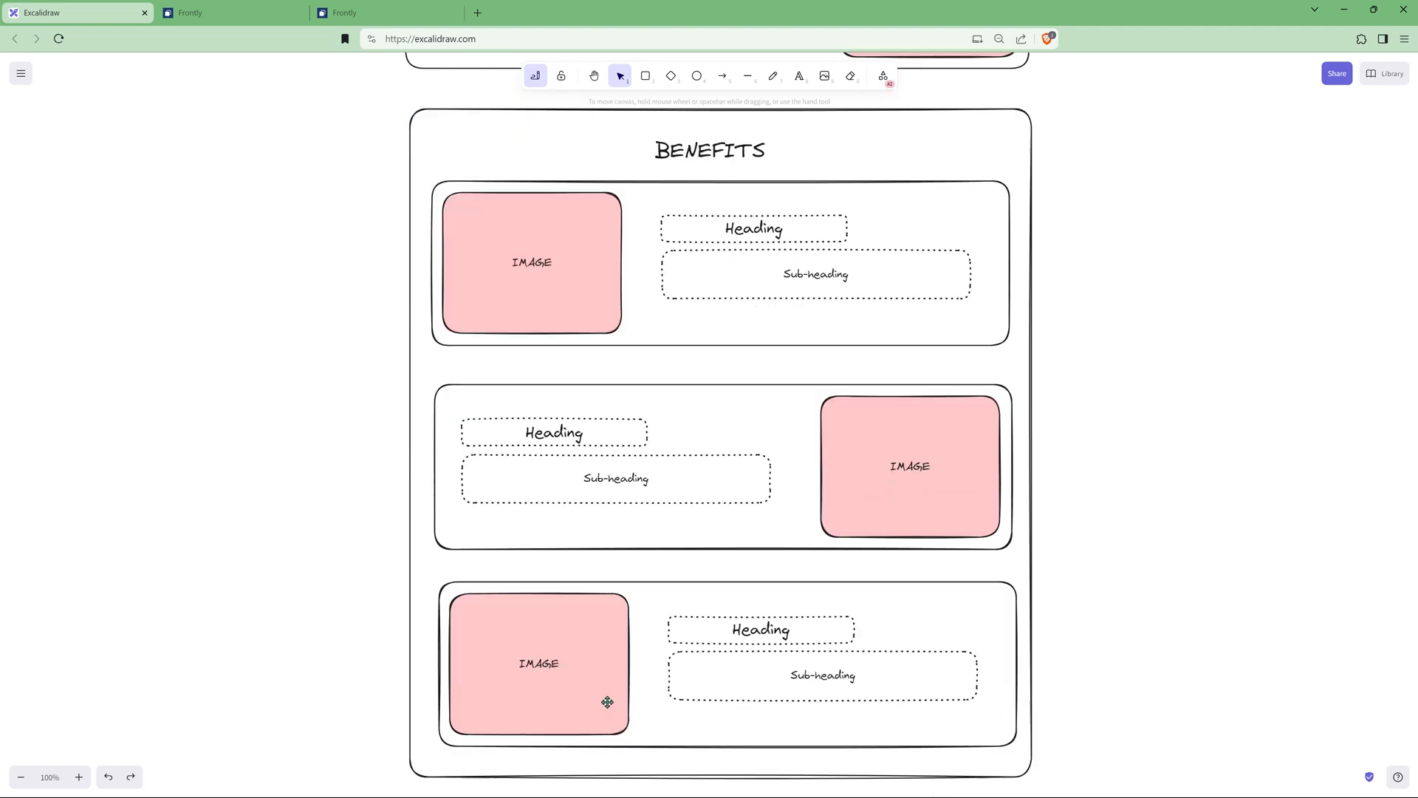
{"action": "scroll", "coordinate": [537, 683], "scroll_direction": "down", "scroll_amount": 4}
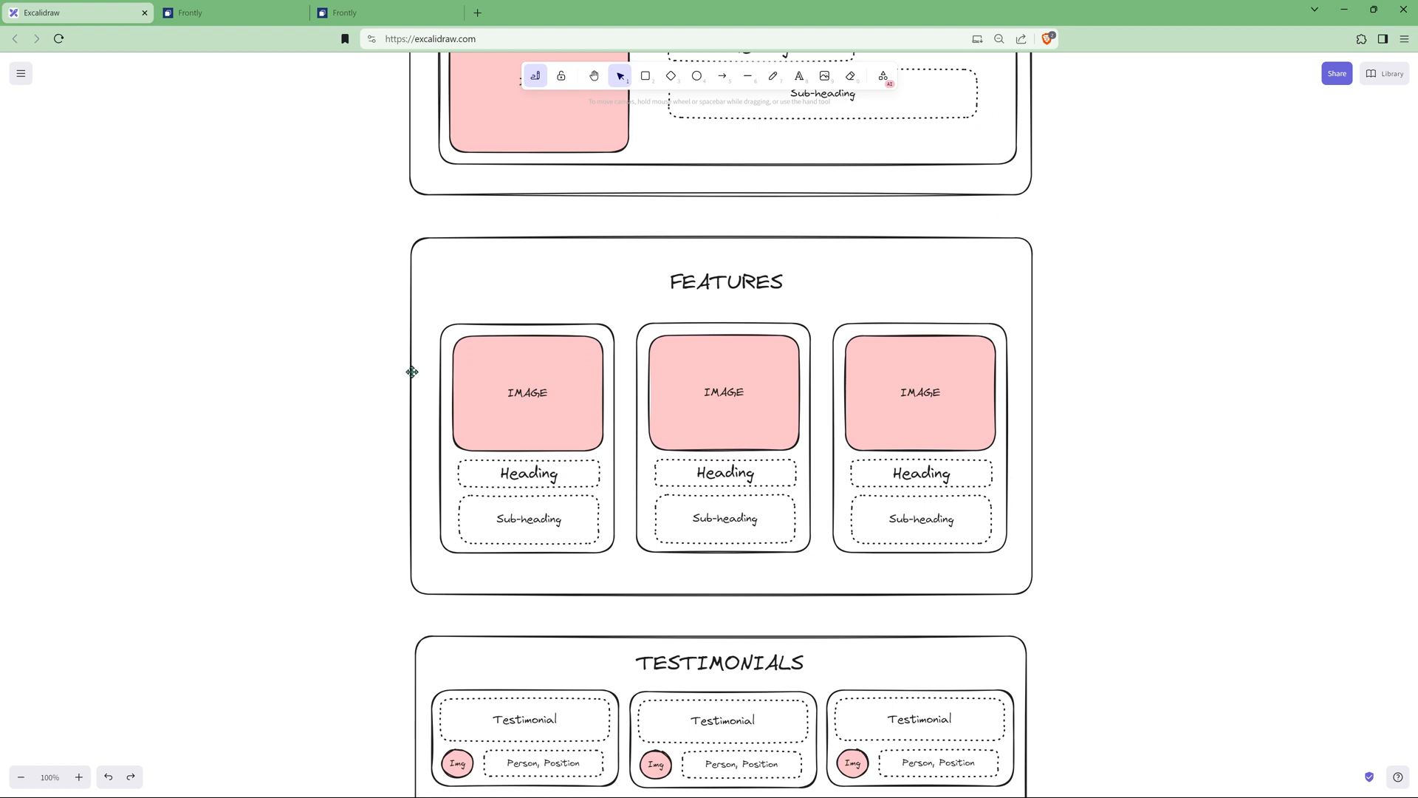
Step: Switch to Frontly and open the account's Assets page to view the uploaded images
{"action": "left_click", "coordinate": [233, 14]}
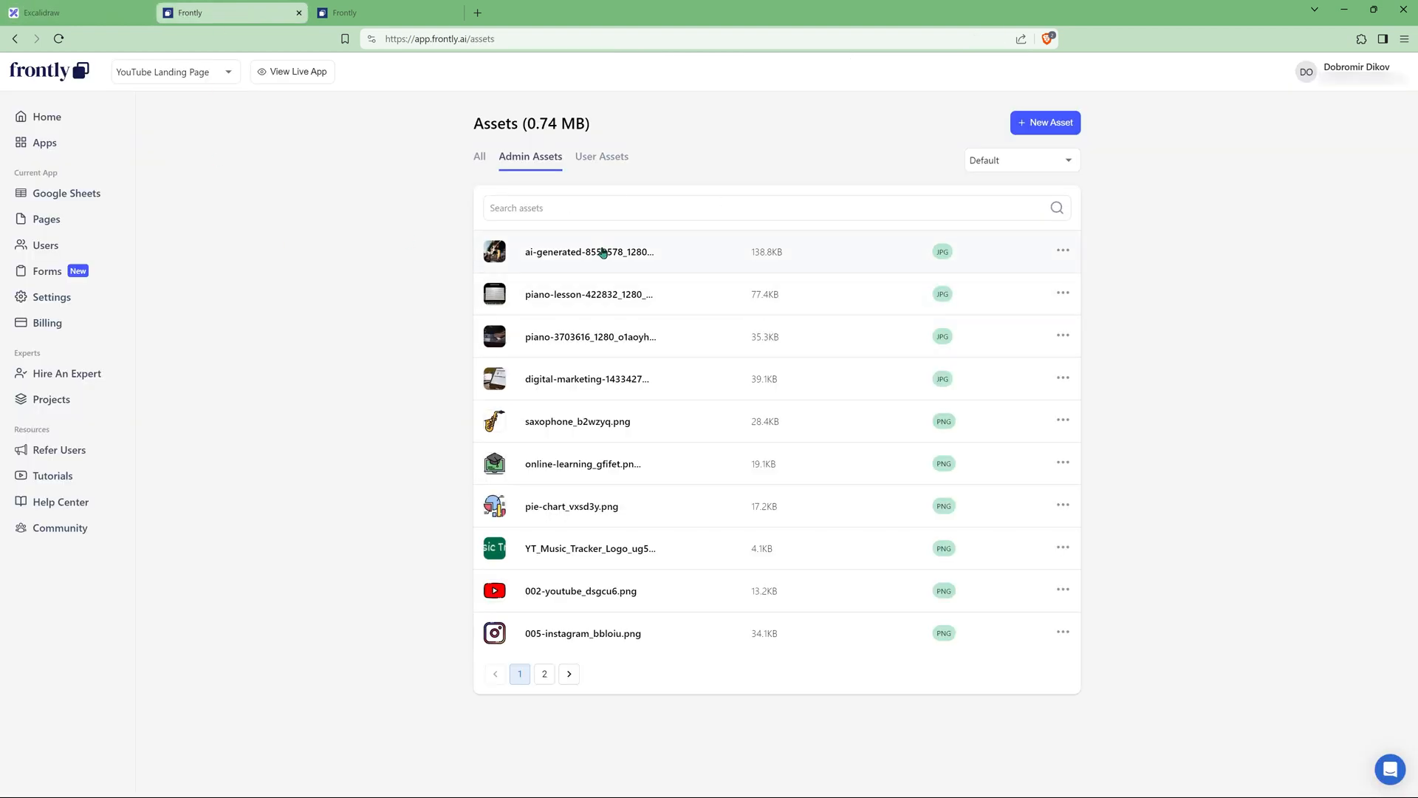
{"action": "left_click", "coordinate": [1362, 68]}
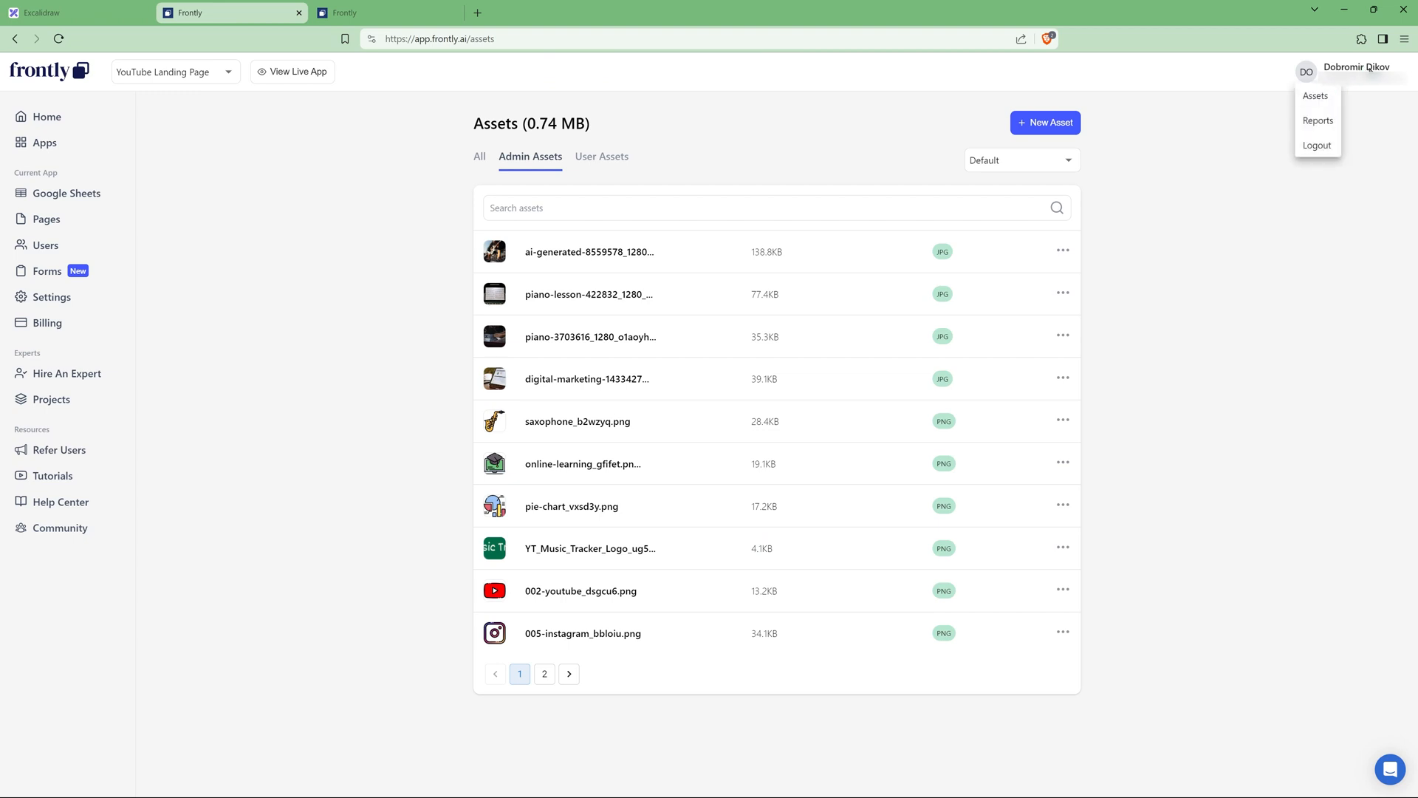
{"action": "left_click", "coordinate": [1312, 100]}
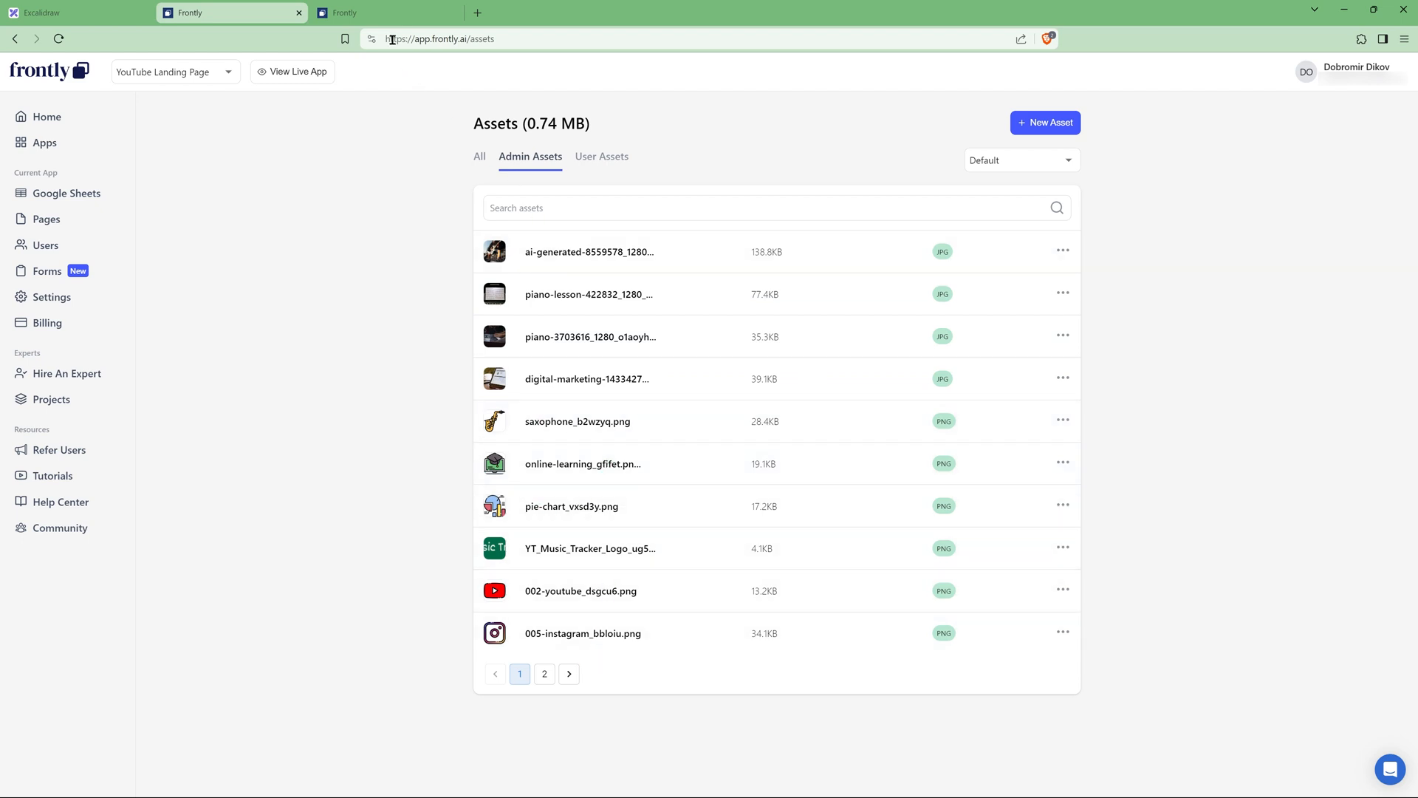
Step: Switch to the Landing Page editor and enable Hide Navigation in the page's advanced settings
{"action": "left_click", "coordinate": [381, 13]}
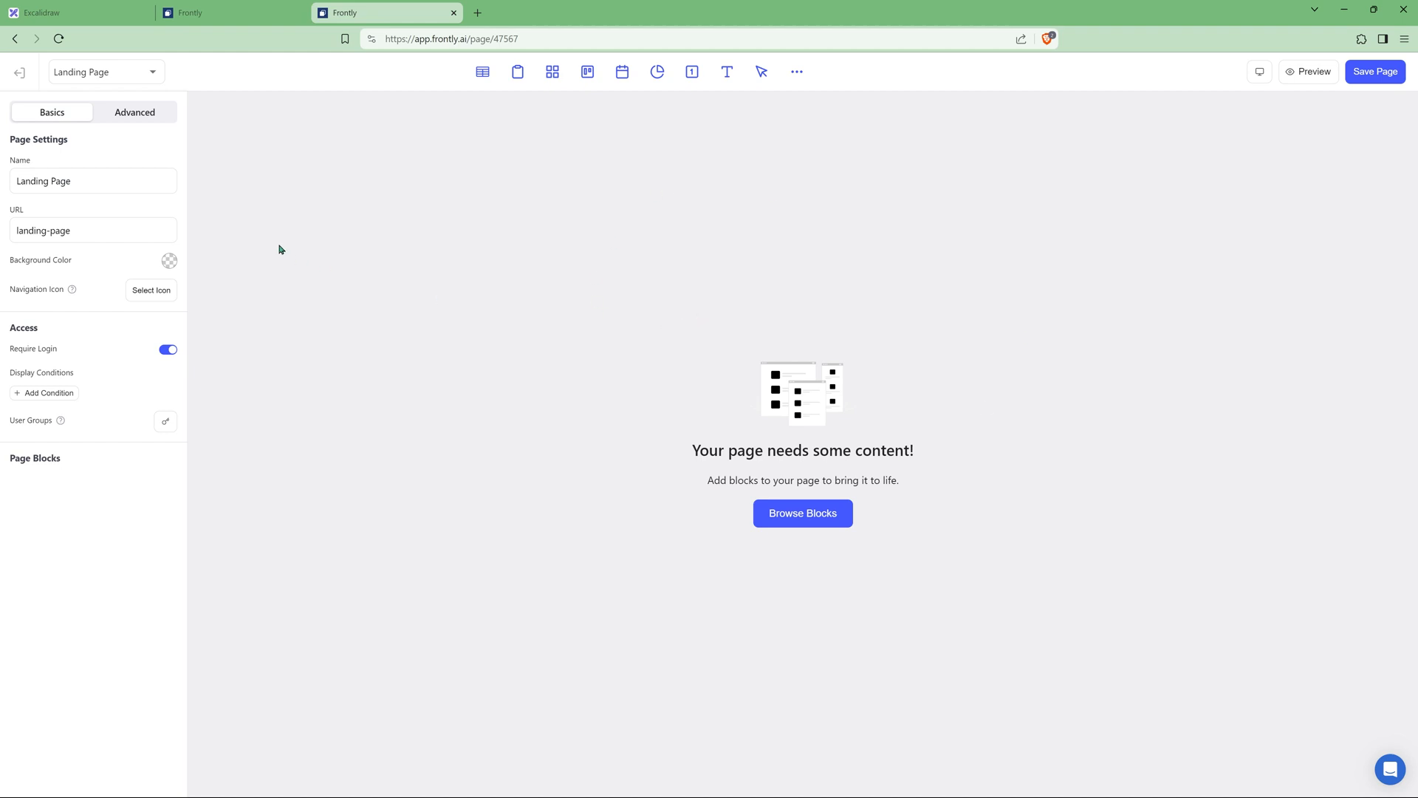
{"action": "left_click", "coordinate": [132, 112]}
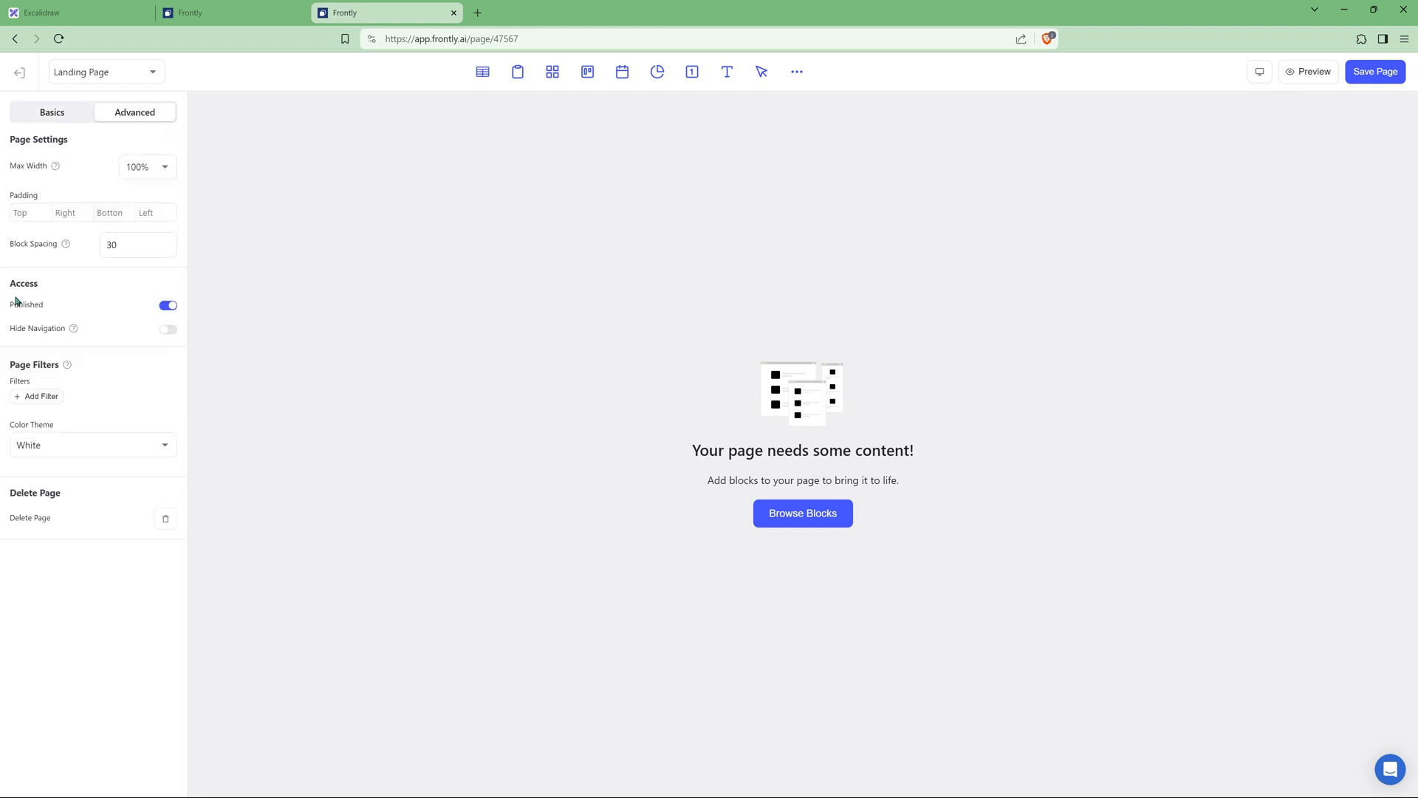
{"action": "left_click", "coordinate": [168, 329]}
Step: Add a Row block to the empty page and insert an Image block inside it for the logo
{"action": "left_click", "coordinate": [803, 512]}
{"action": "left_click", "coordinate": [709, 563]}
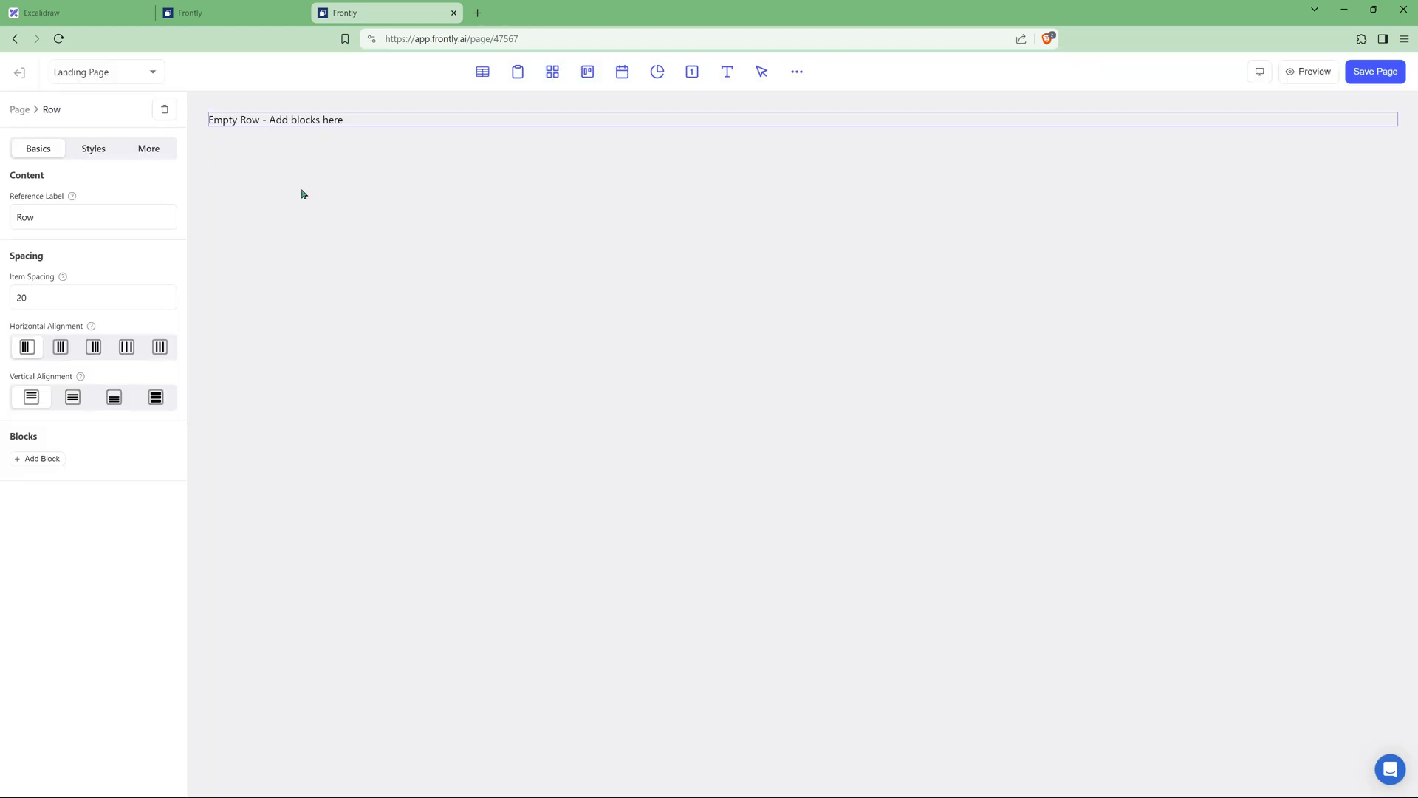
{"action": "left_click", "coordinate": [37, 459]}
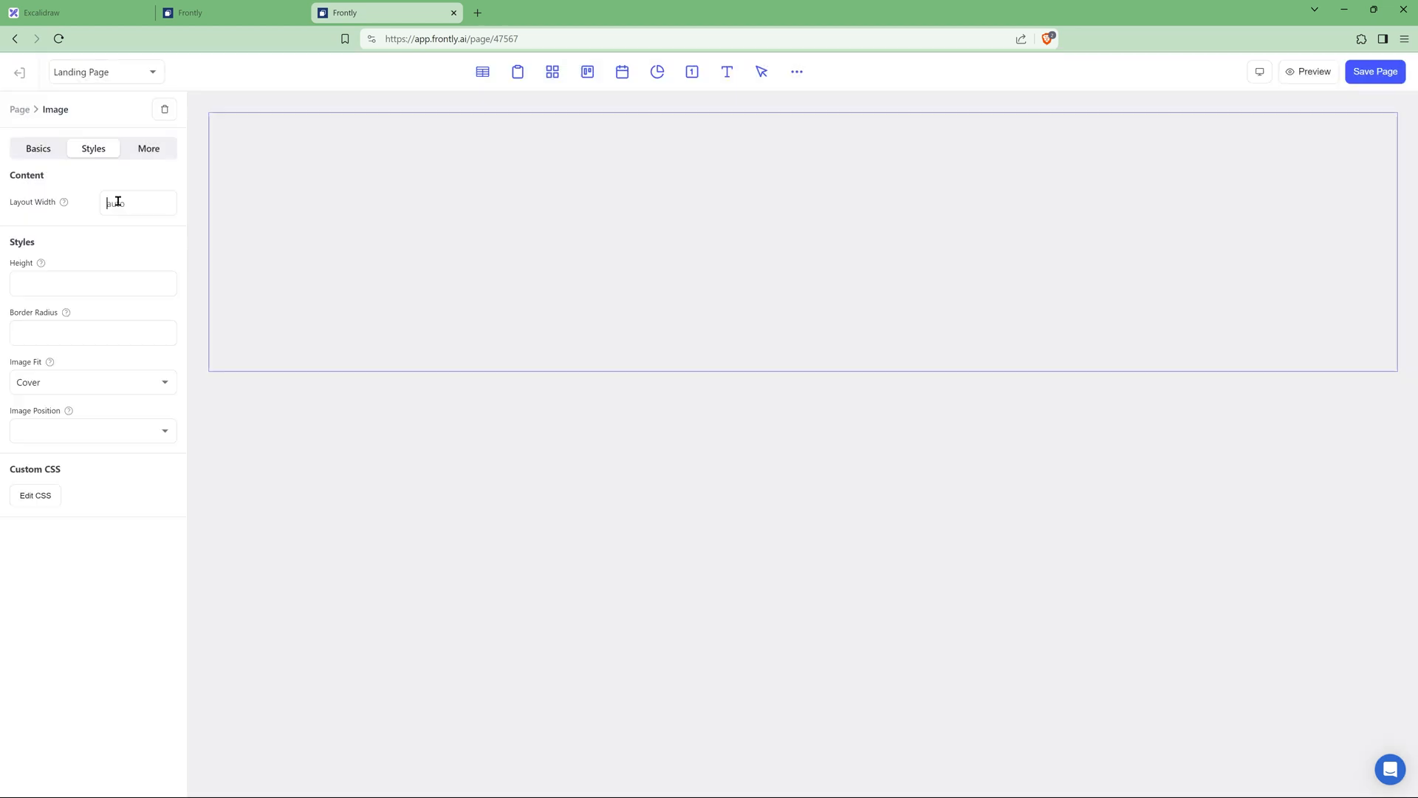
Step: Set the logo image block's layout width to 200 and its height to 50
{"action": "left_click", "coordinate": [118, 203]}
{"action": "type", "text": "200"}
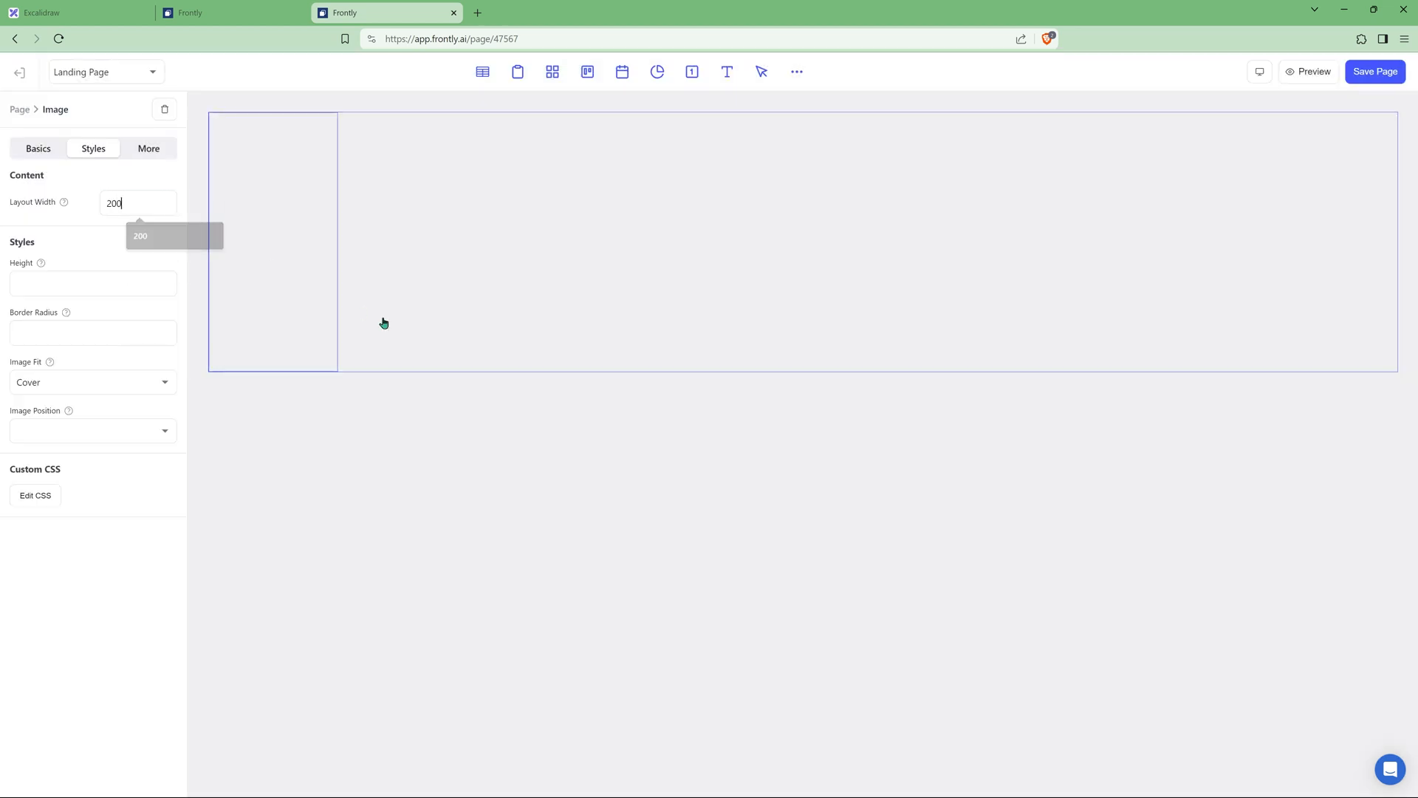
{"action": "left_click", "coordinate": [44, 288]}
{"action": "type", "text": "50"}
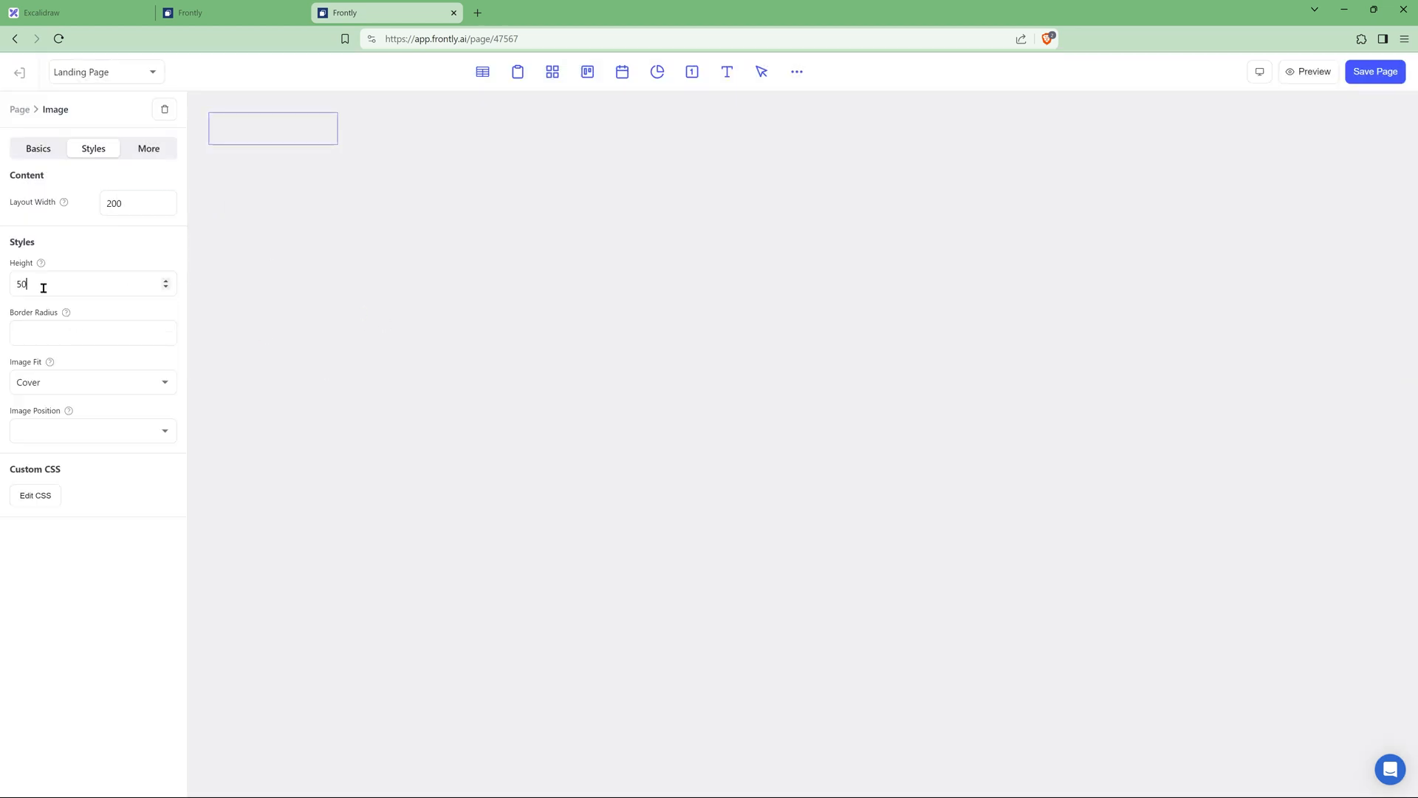
Step: Add a nested Row beside the image in the header row and place a Text block reading "Home" in it
{"action": "left_click", "coordinate": [454, 131]}
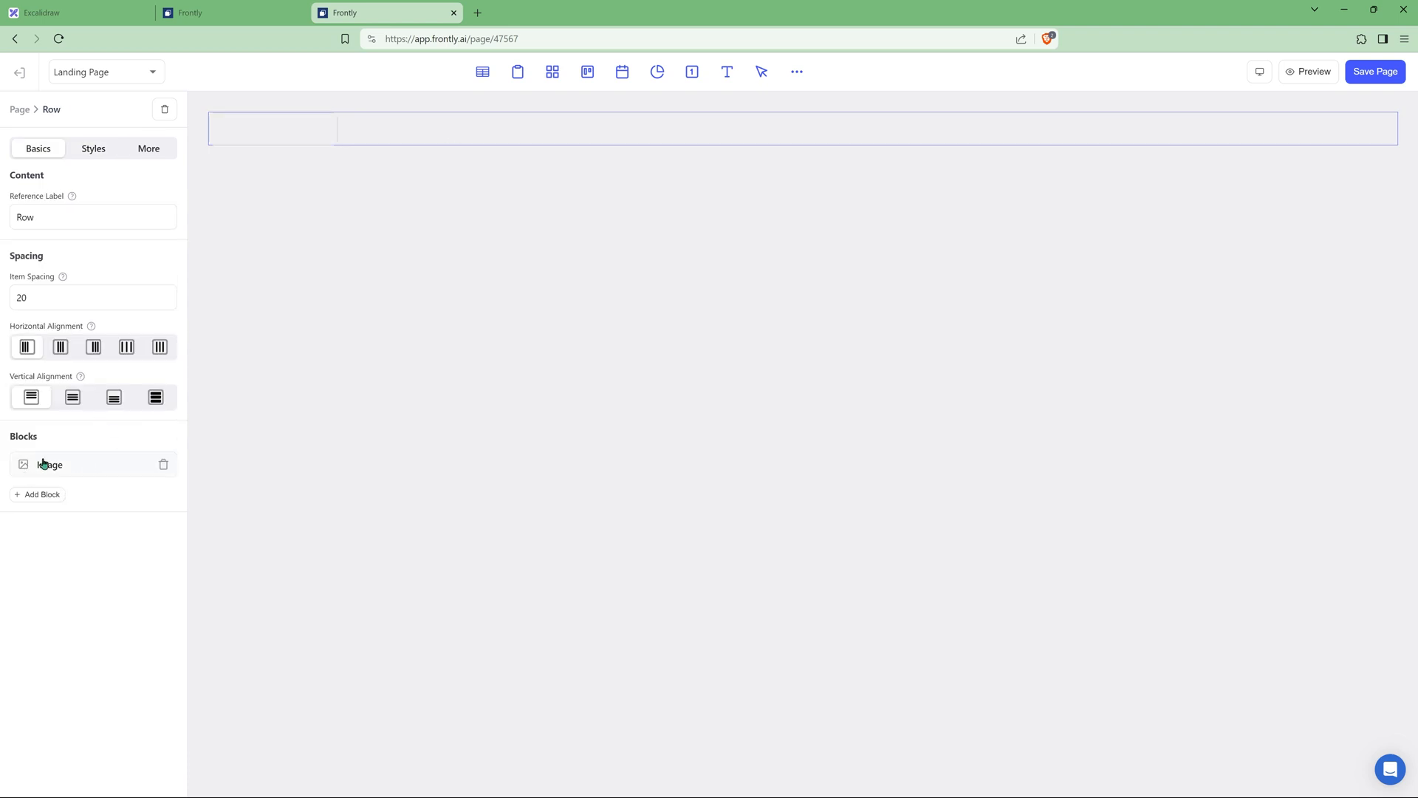
{"action": "left_click", "coordinate": [39, 495]}
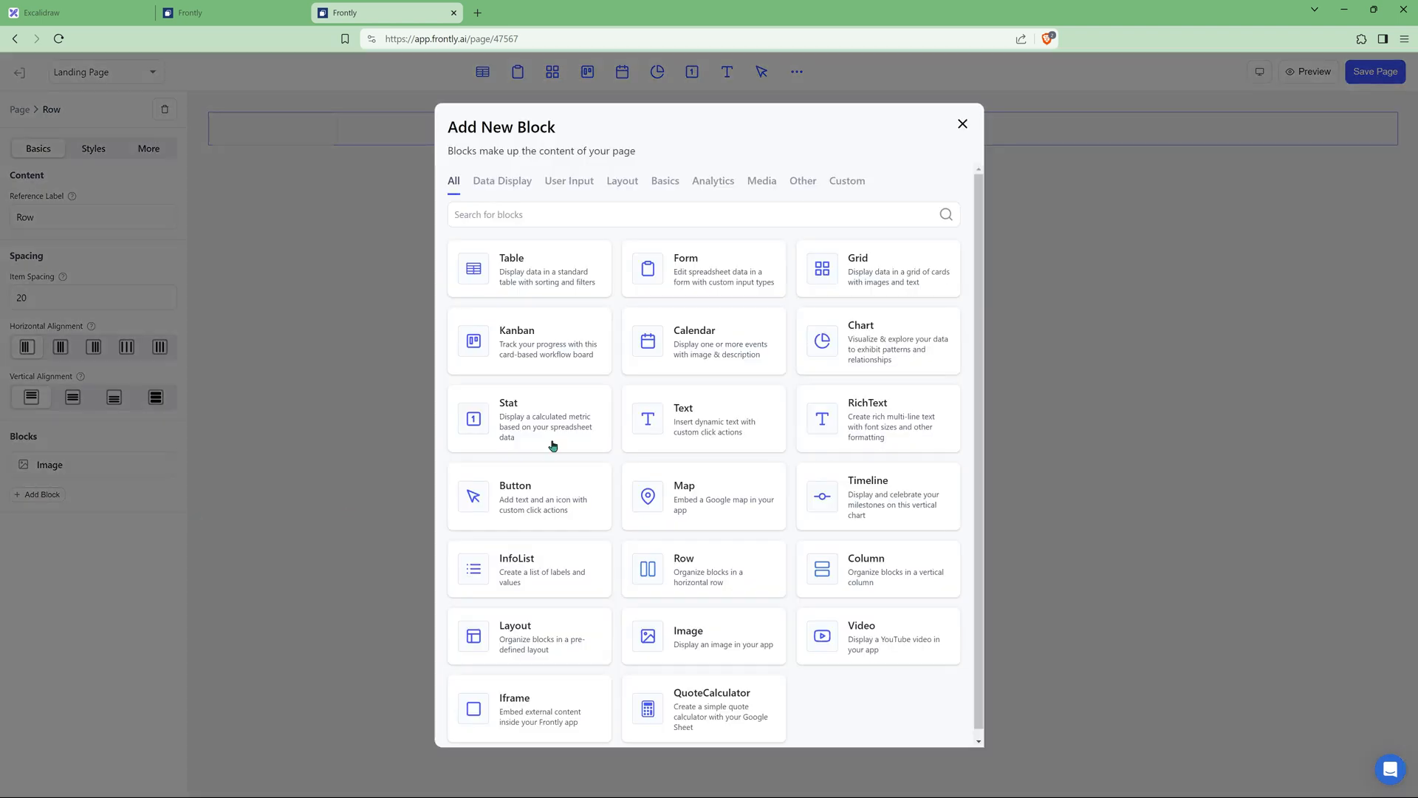
{"action": "left_click", "coordinate": [707, 572]}
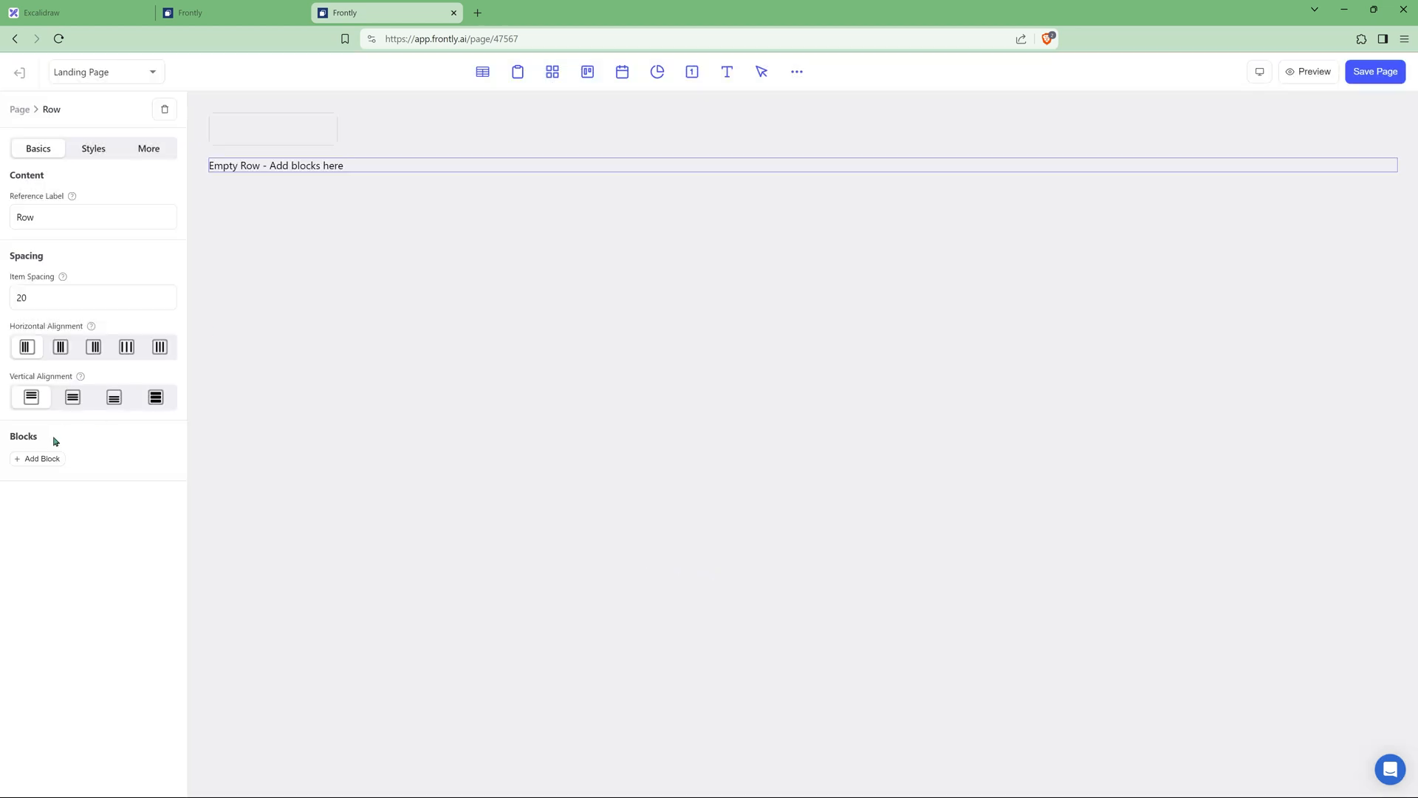
{"action": "left_click", "coordinate": [42, 458]}
{"action": "left_click", "coordinate": [692, 441]}
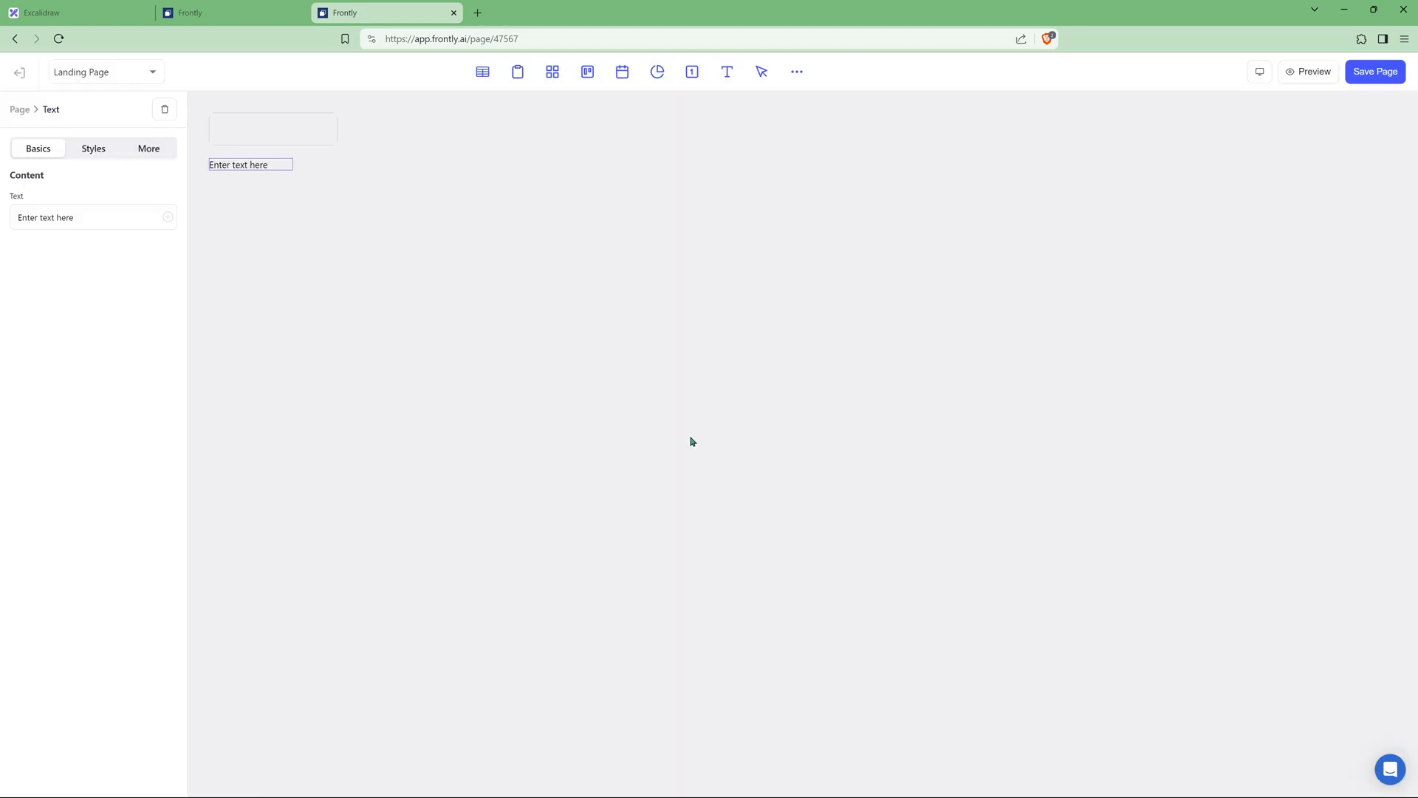
{"action": "triple_click", "coordinate": [107, 216]}
{"action": "type", "text": "Home"}
Step: Duplicate the Home text block twice, changing the copies' text to "Product" and "Contacts"
{"action": "left_click", "coordinate": [163, 148]}
{"action": "left_click", "coordinate": [52, 391]}
{"action": "double_click", "coordinate": [51, 215]}
{"action": "type", "text": "Product"}
{"action": "left_click", "coordinate": [148, 148]}
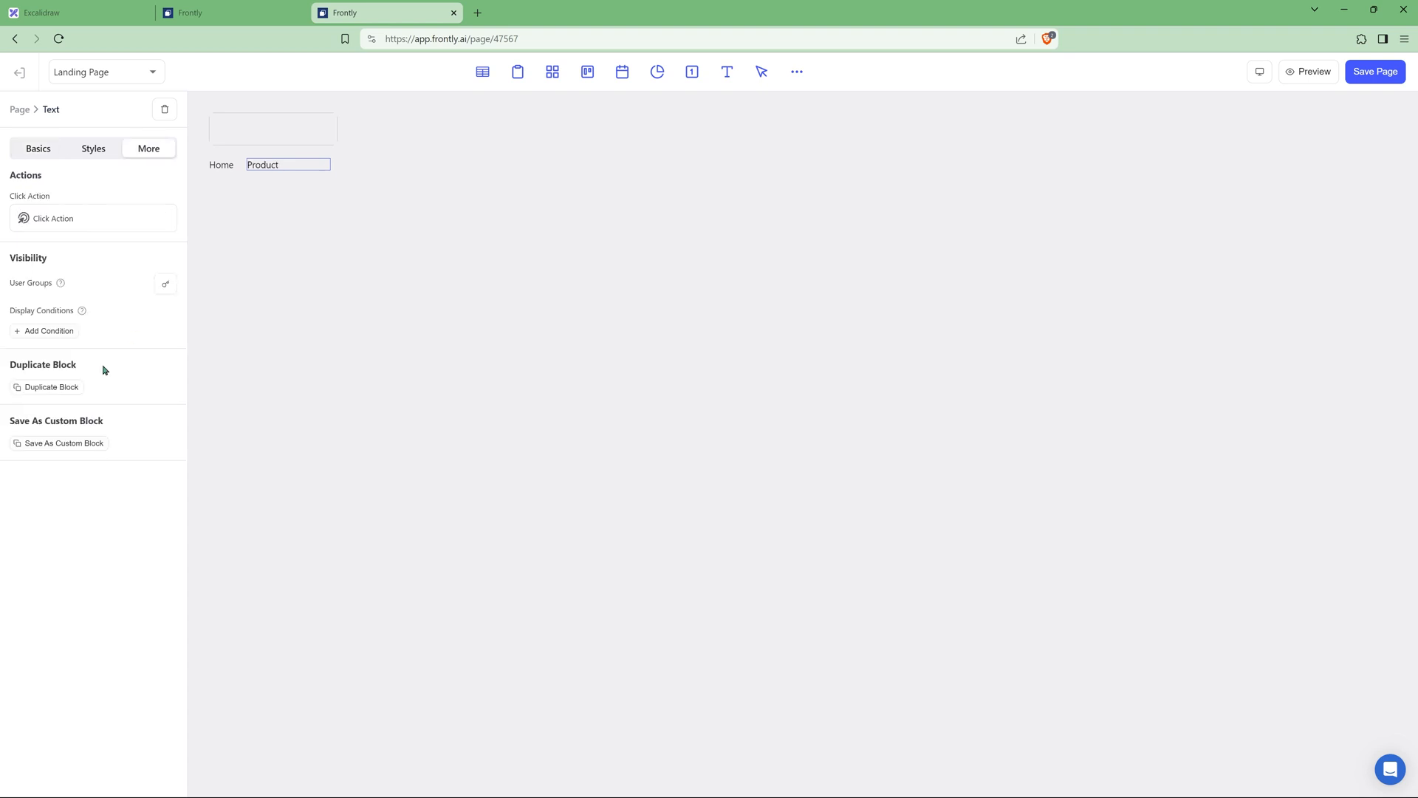
{"action": "left_click", "coordinate": [56, 387]}
{"action": "double_click", "coordinate": [54, 217]}
{"action": "type", "text": "Contacts"}
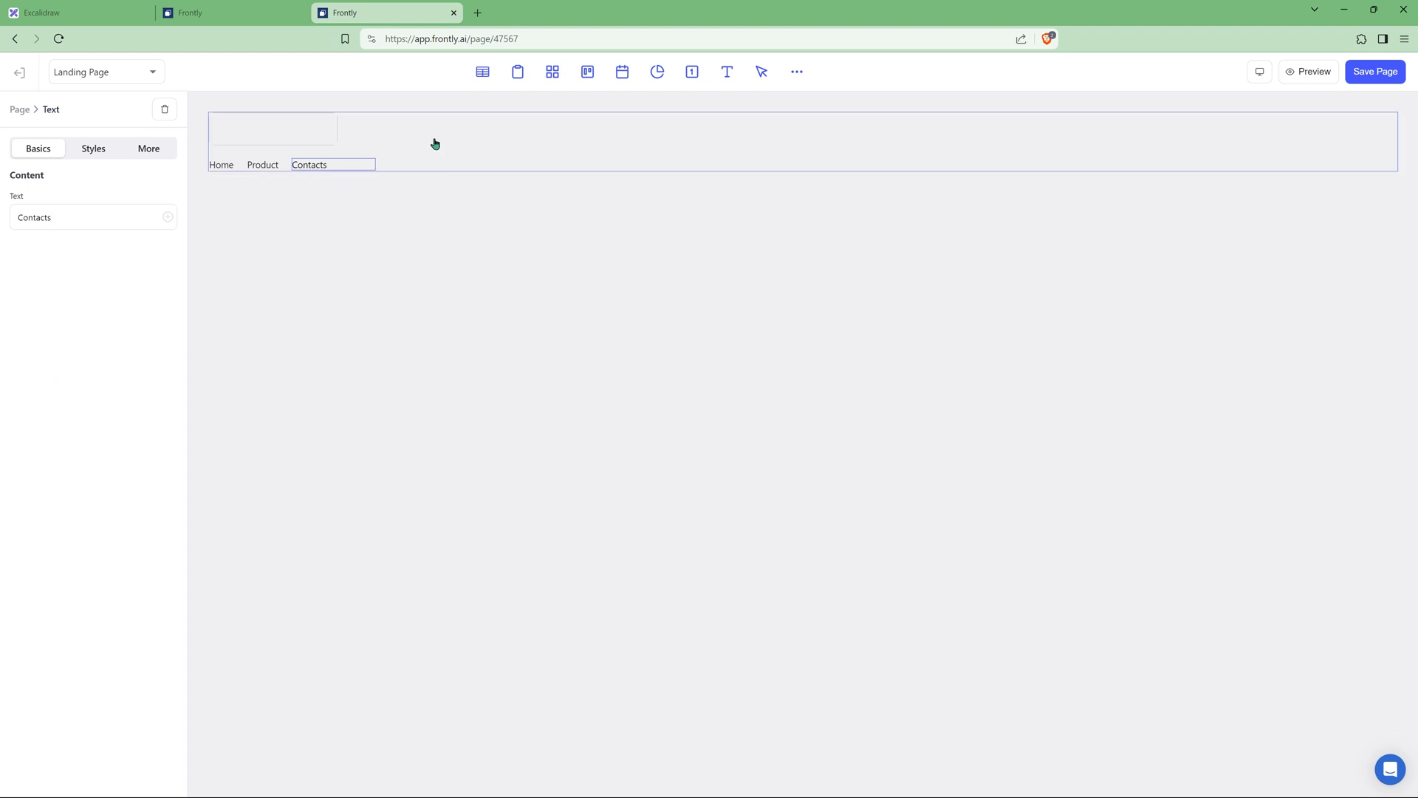
Step: Add a Text block reading "Sign In" to the outer header row
{"action": "left_click", "coordinate": [664, 139]}
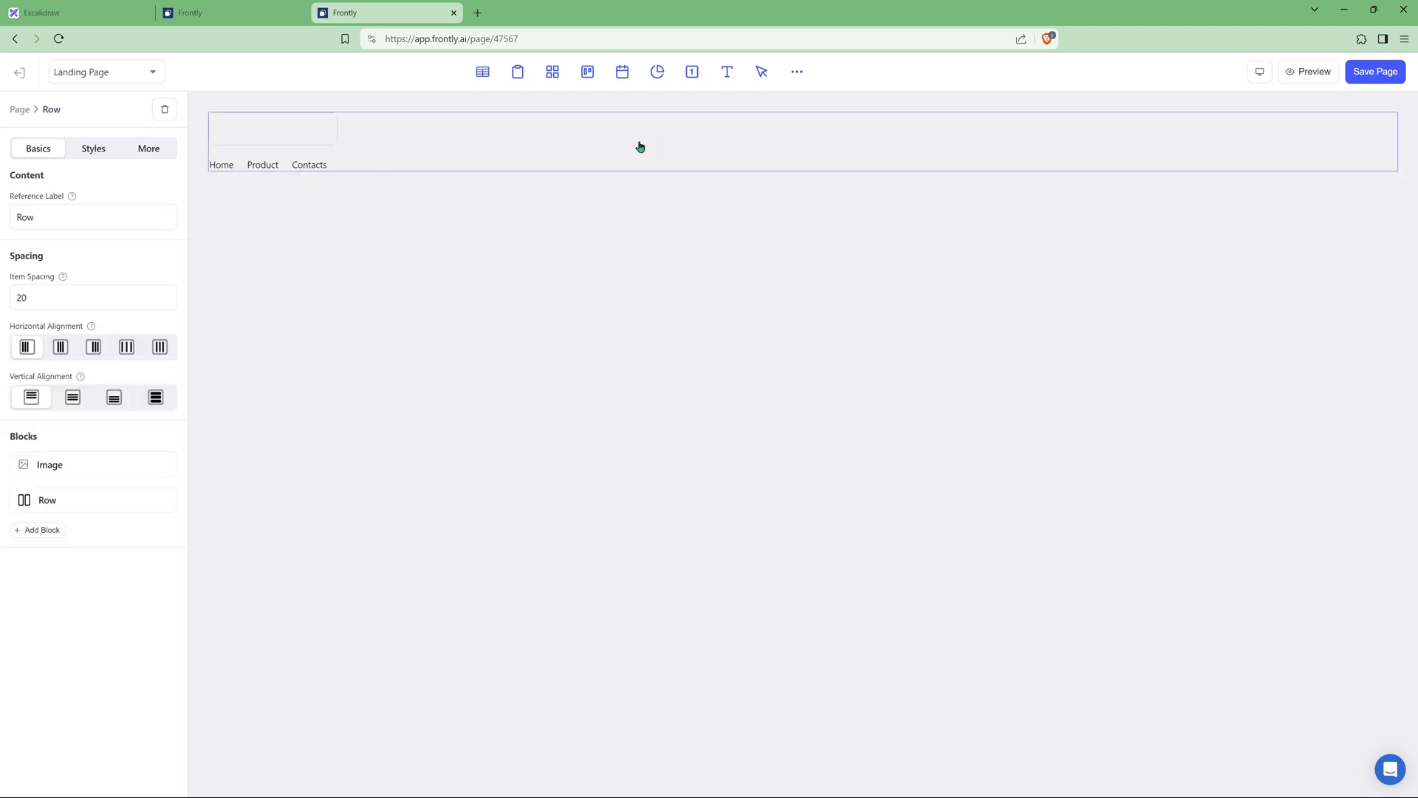
{"action": "left_click", "coordinate": [45, 532]}
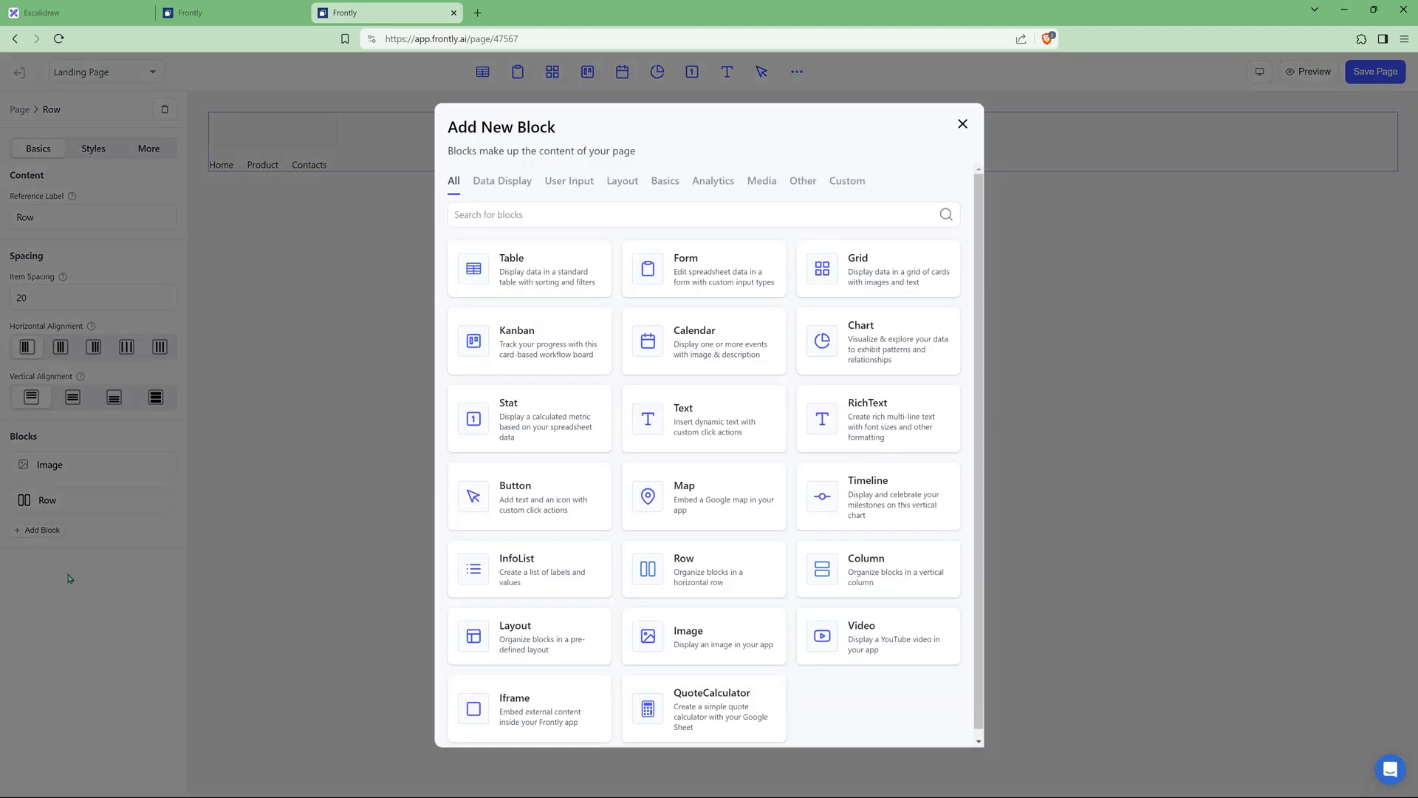
{"action": "left_click", "coordinate": [683, 428]}
{"action": "left_click", "coordinate": [80, 223]}
{"action": "type", "text": "Sign In"}
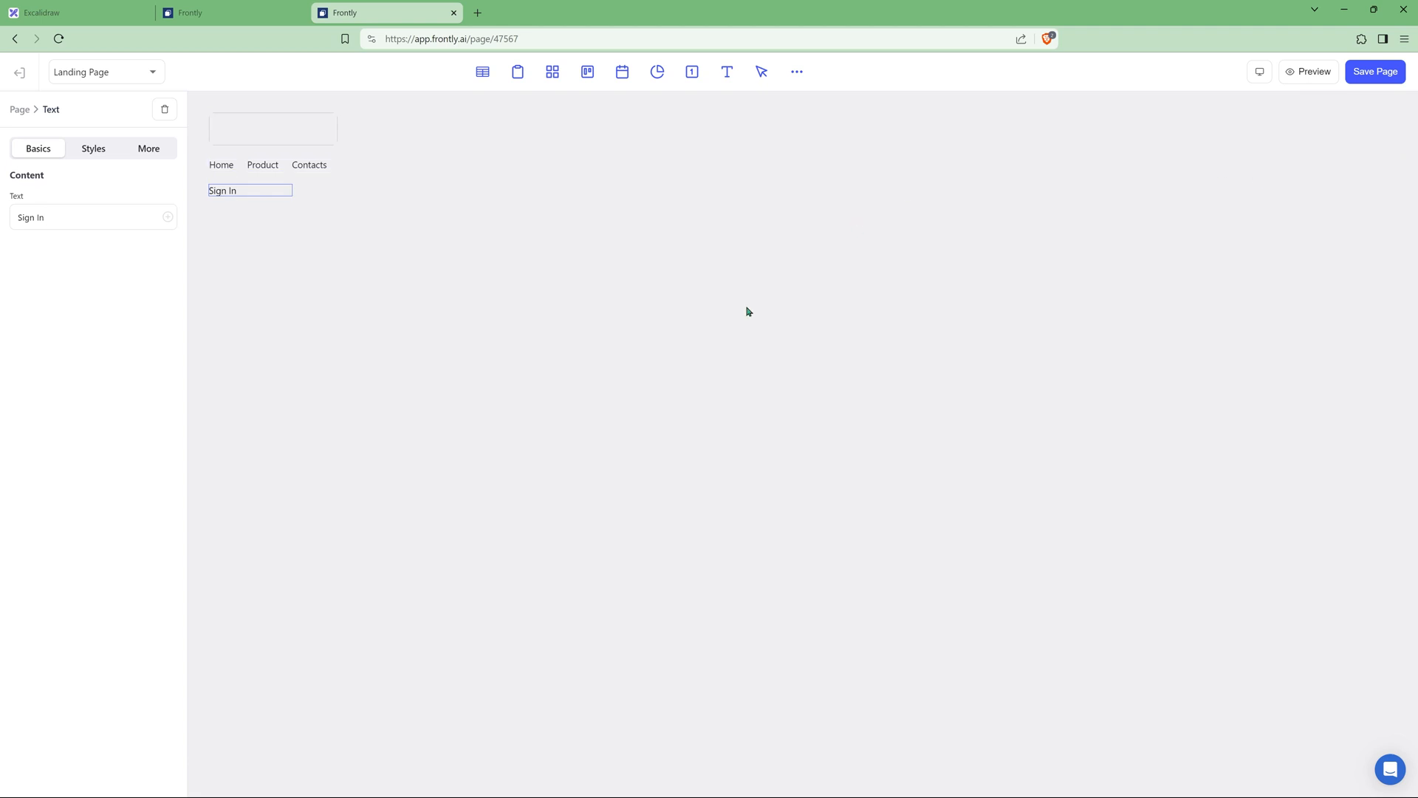
Step: Set the layout width of the nested row holding the menu texts to 750
{"action": "left_click", "coordinate": [288, 170]}
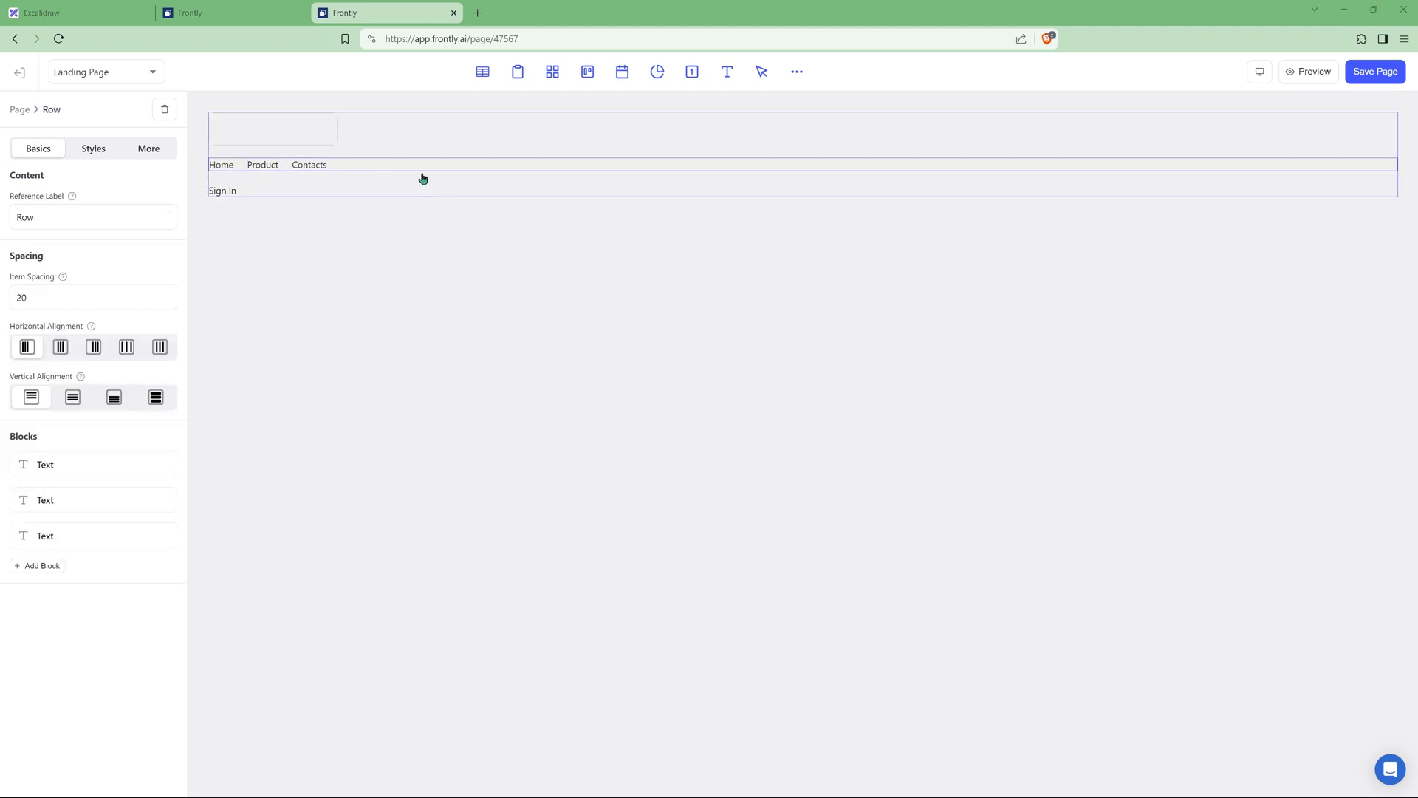
{"action": "left_click", "coordinate": [92, 149]}
{"action": "left_click", "coordinate": [145, 204]}
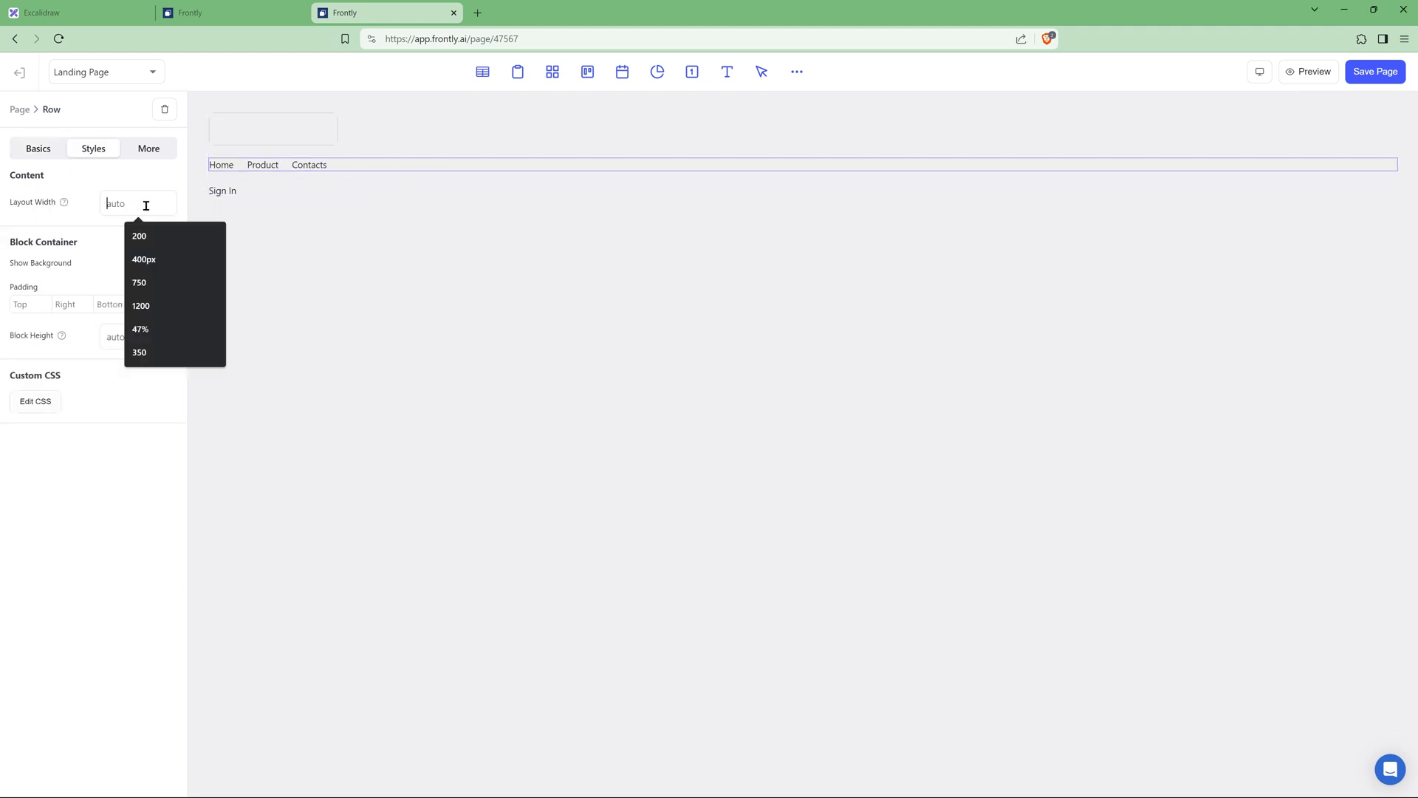
{"action": "left_click", "coordinate": [139, 282]}
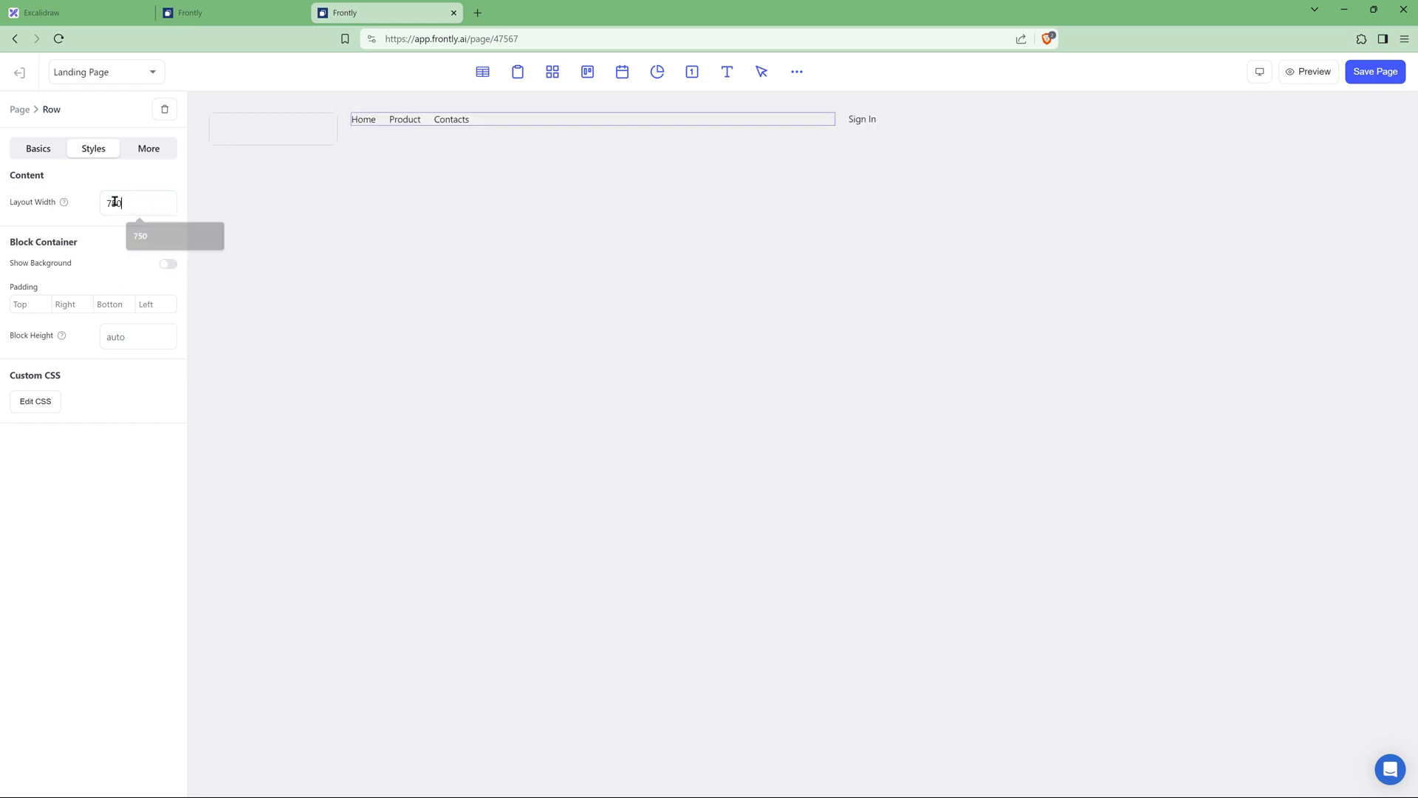
Step: Change the Home text's style to Heading Md
{"action": "left_click", "coordinate": [364, 120]}
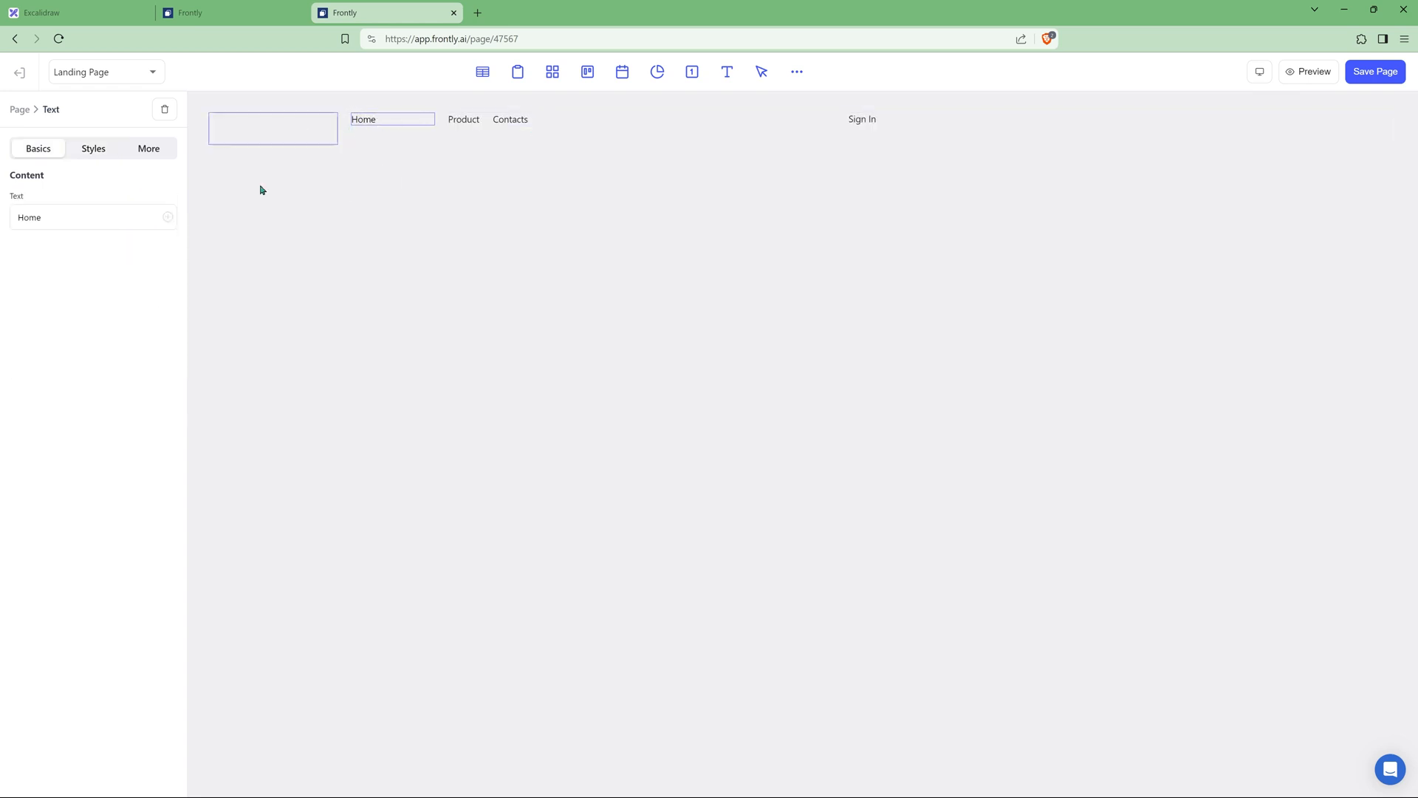
{"action": "left_click", "coordinate": [85, 154]}
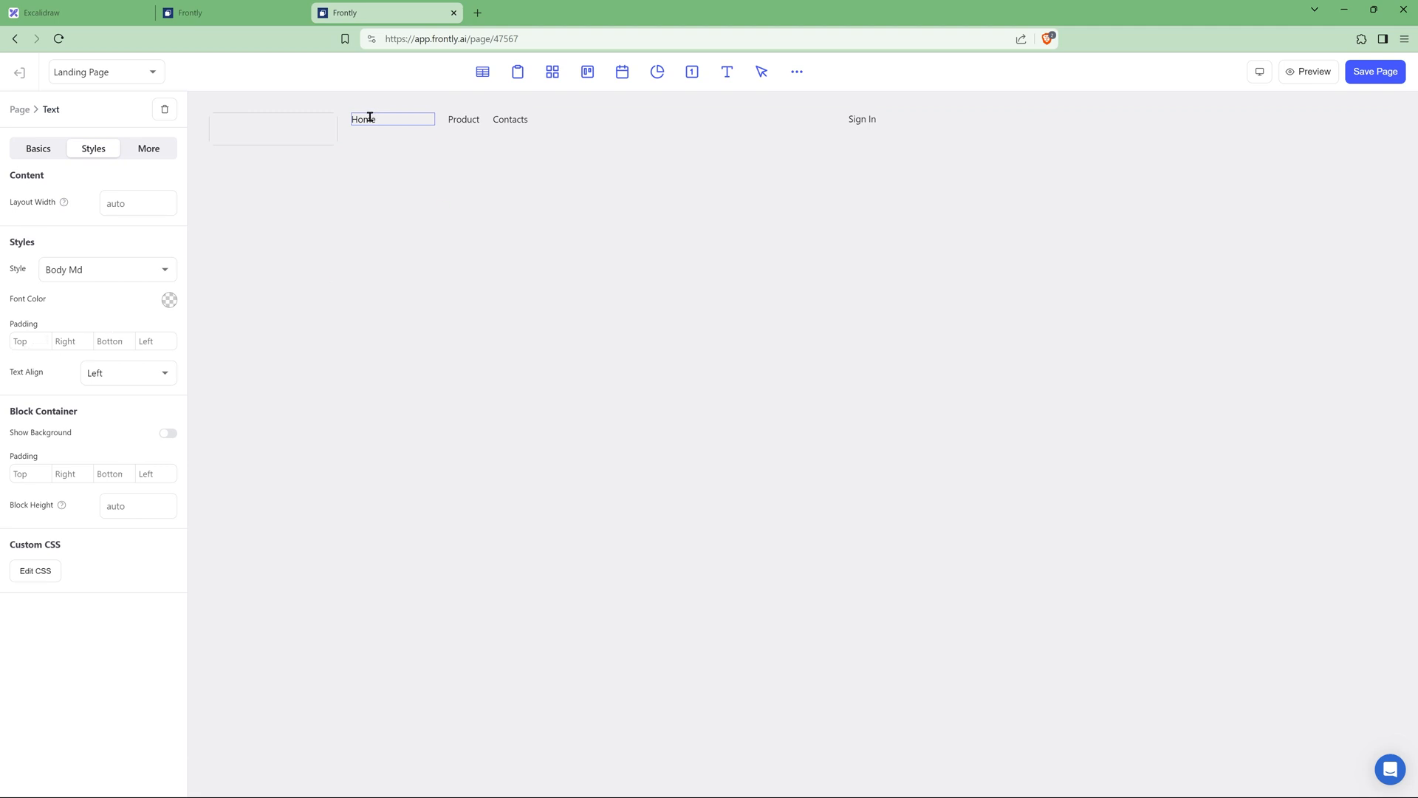
{"action": "left_click", "coordinate": [79, 269]}
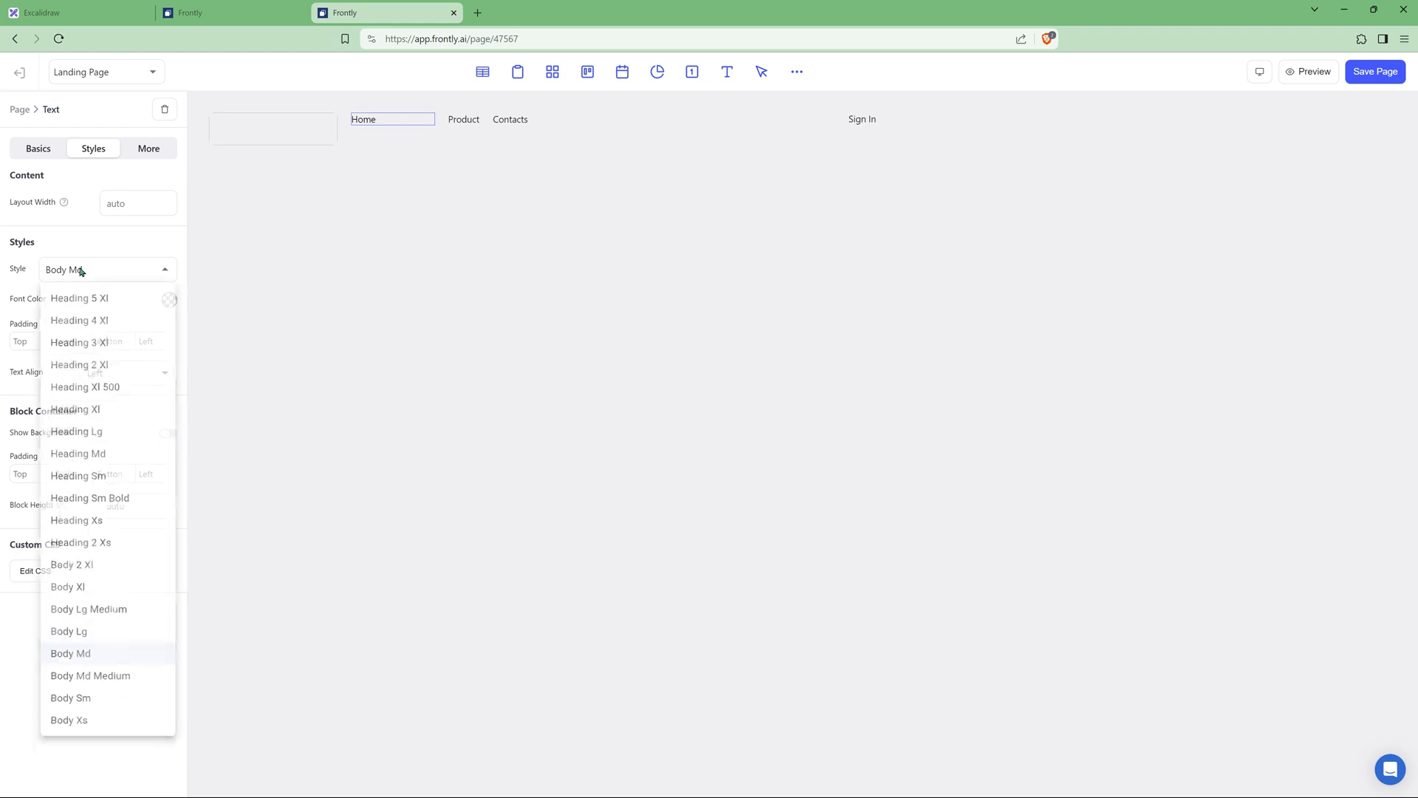
{"action": "left_click", "coordinate": [90, 462]}
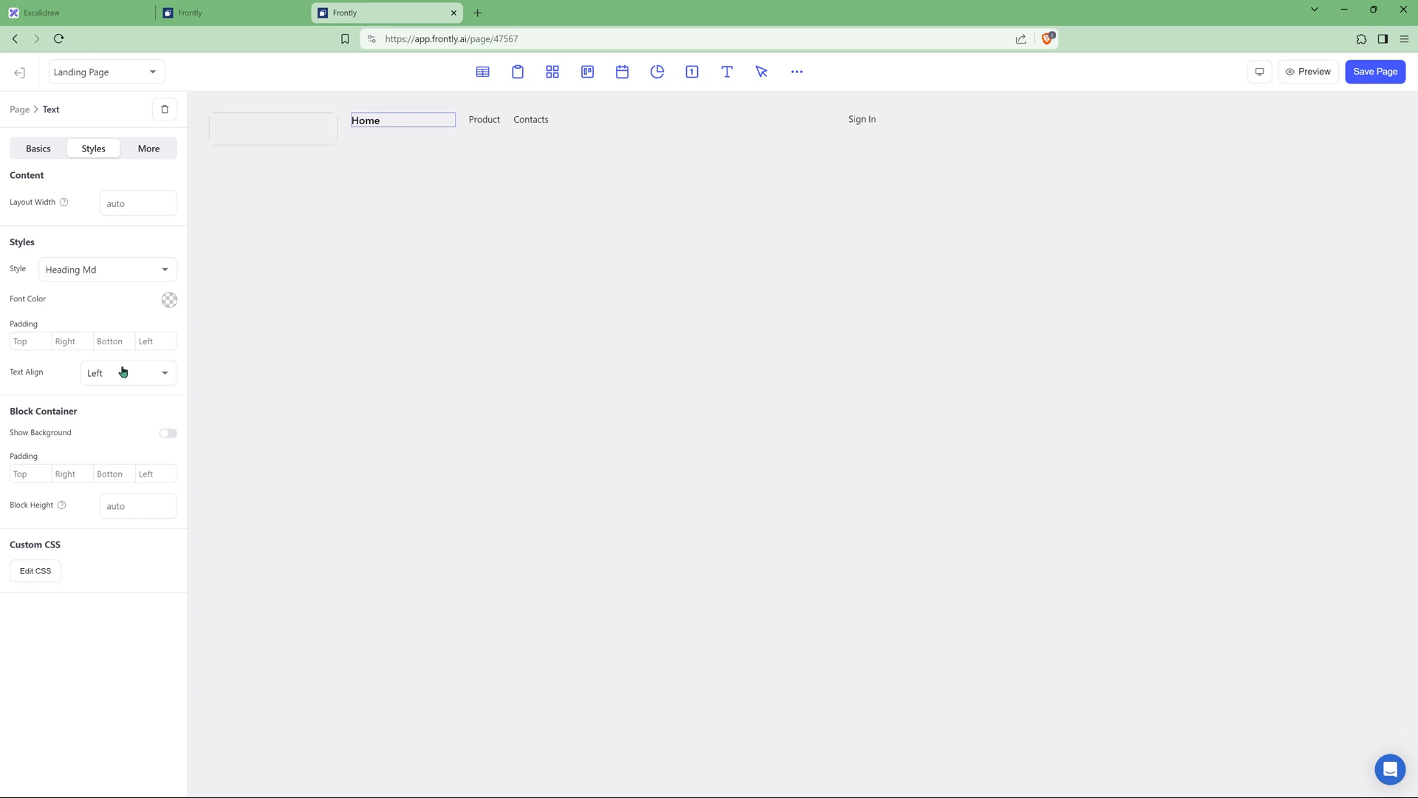
Step: Set the Home text's padding to 5 top, 10 right, 5 bottom and 10 left
{"action": "left_click", "coordinate": [25, 346]}
{"action": "type", "text": "5"}
{"action": "key", "text": "Tab"}
{"action": "type", "text": "10"}
{"action": "key", "text": "Tab"}
{"action": "type", "text": "5"}
{"action": "key", "text": "Tab"}
{"action": "type", "text": "10"}
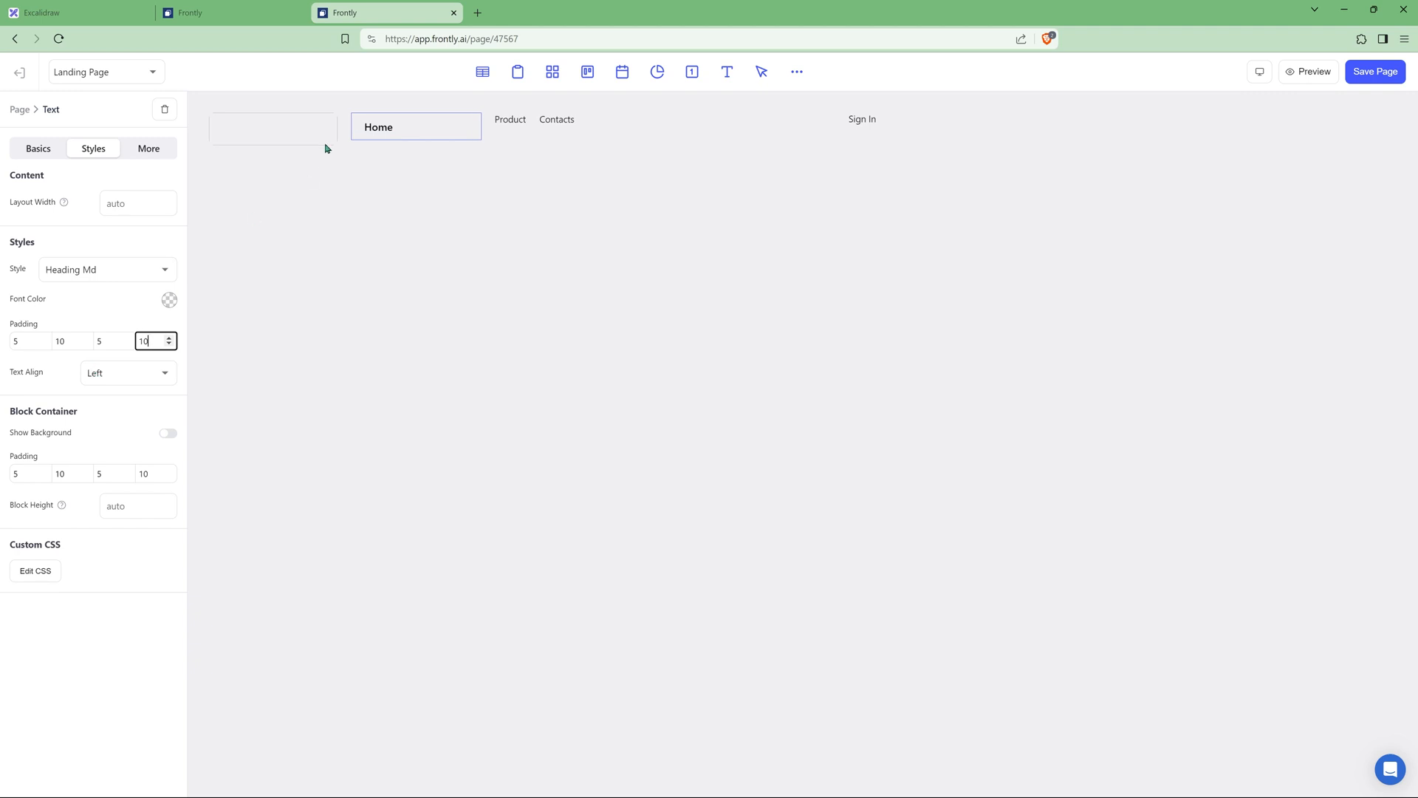
Step: Change the Product text's style to Heading Md
{"action": "left_click", "coordinate": [509, 119]}
{"action": "left_click", "coordinate": [94, 148]}
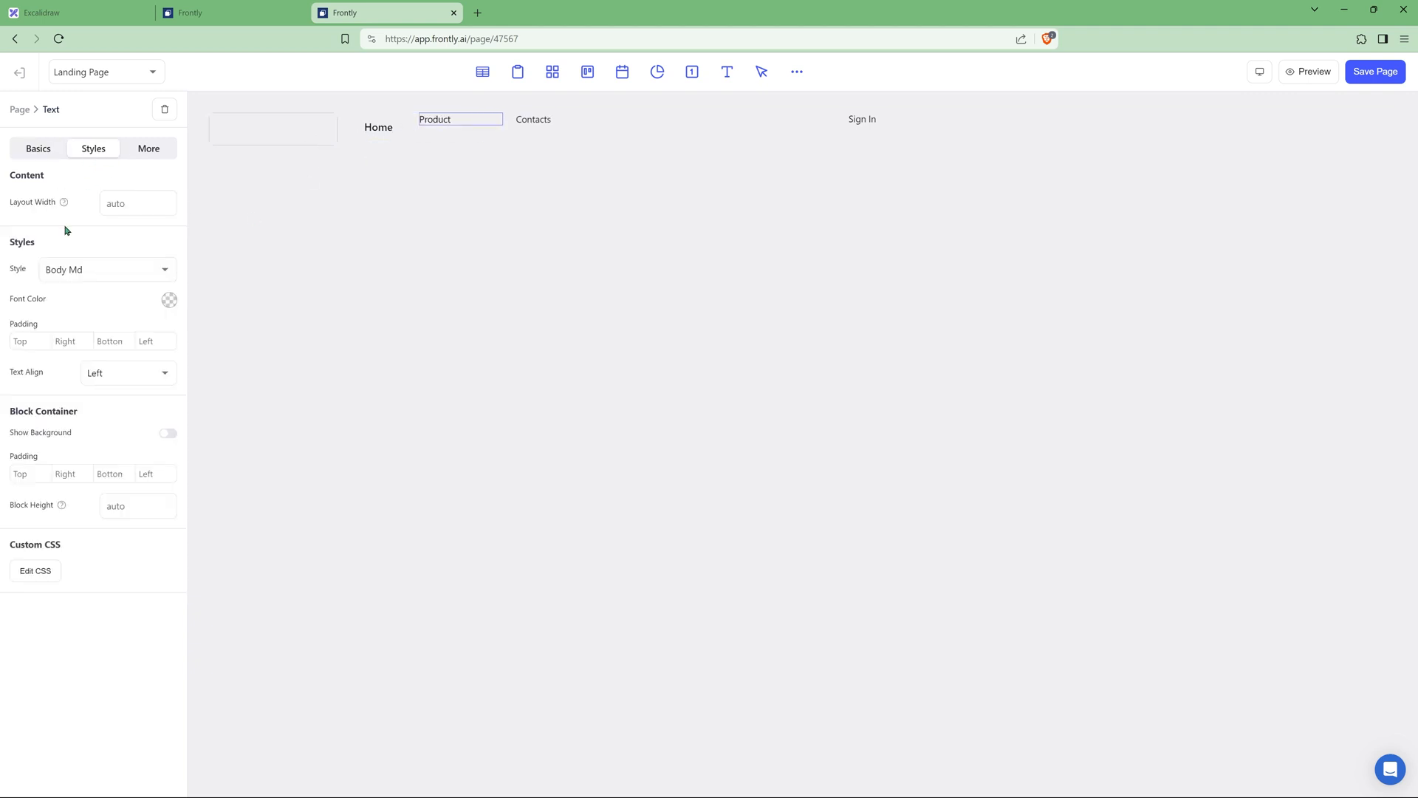
{"action": "left_click", "coordinate": [90, 272]}
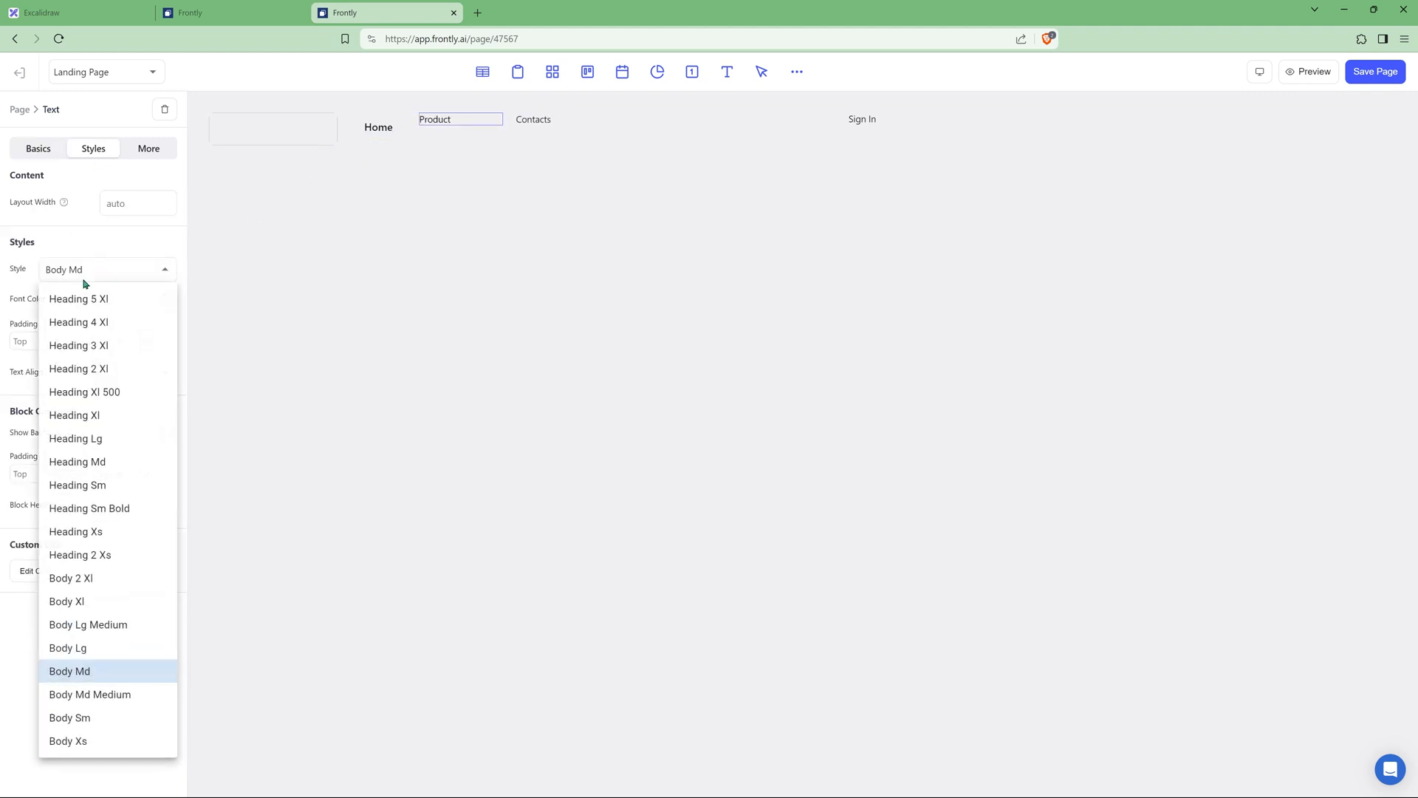
{"action": "left_click", "coordinate": [111, 461]}
Step: Set the Product text's padding to 5 top, 10 right, 5 bottom and 10 left
{"action": "left_click", "coordinate": [34, 340]}
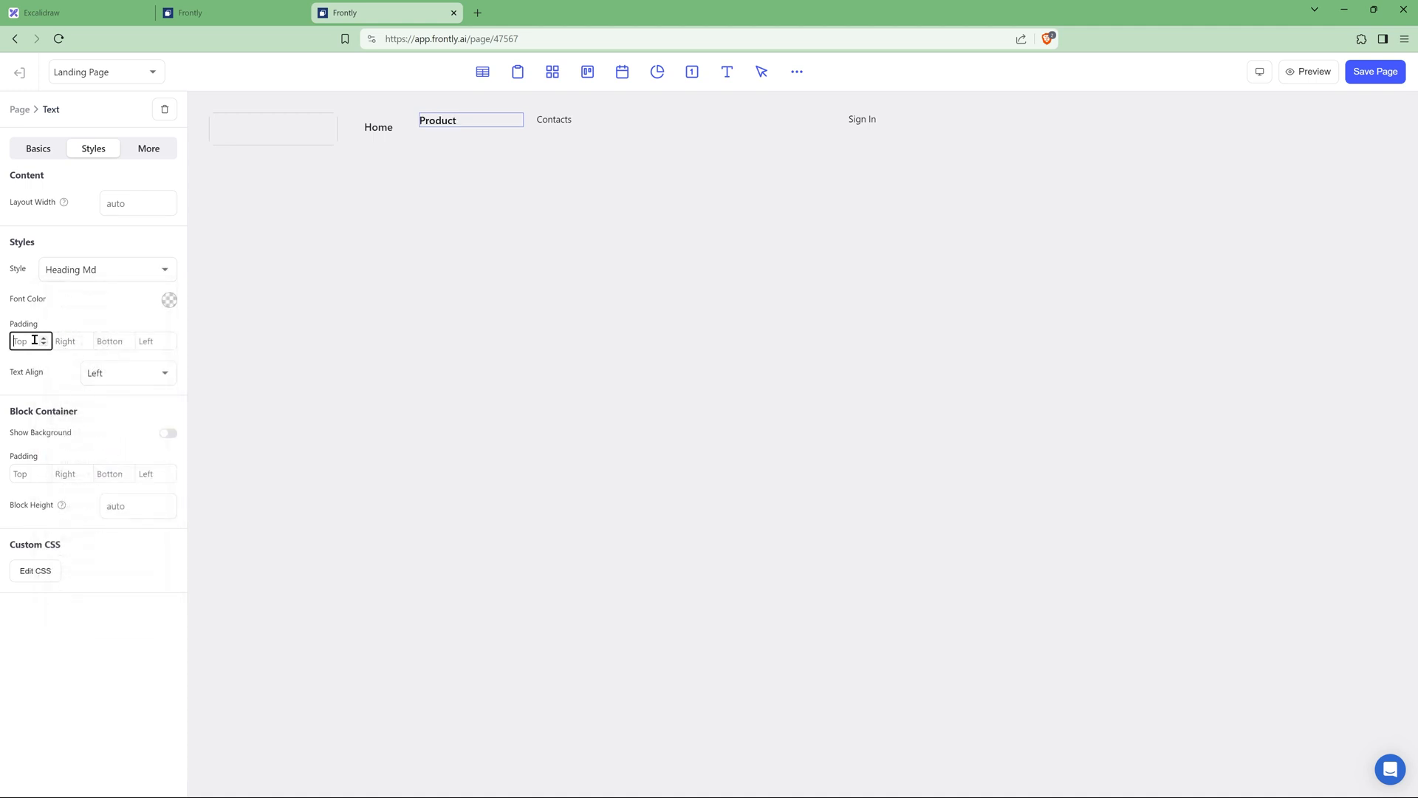
{"action": "type", "text": "5"}
{"action": "key", "text": "Tab"}
{"action": "type", "text": "10"}
{"action": "key", "text": "Tab"}
{"action": "type", "text": "5"}
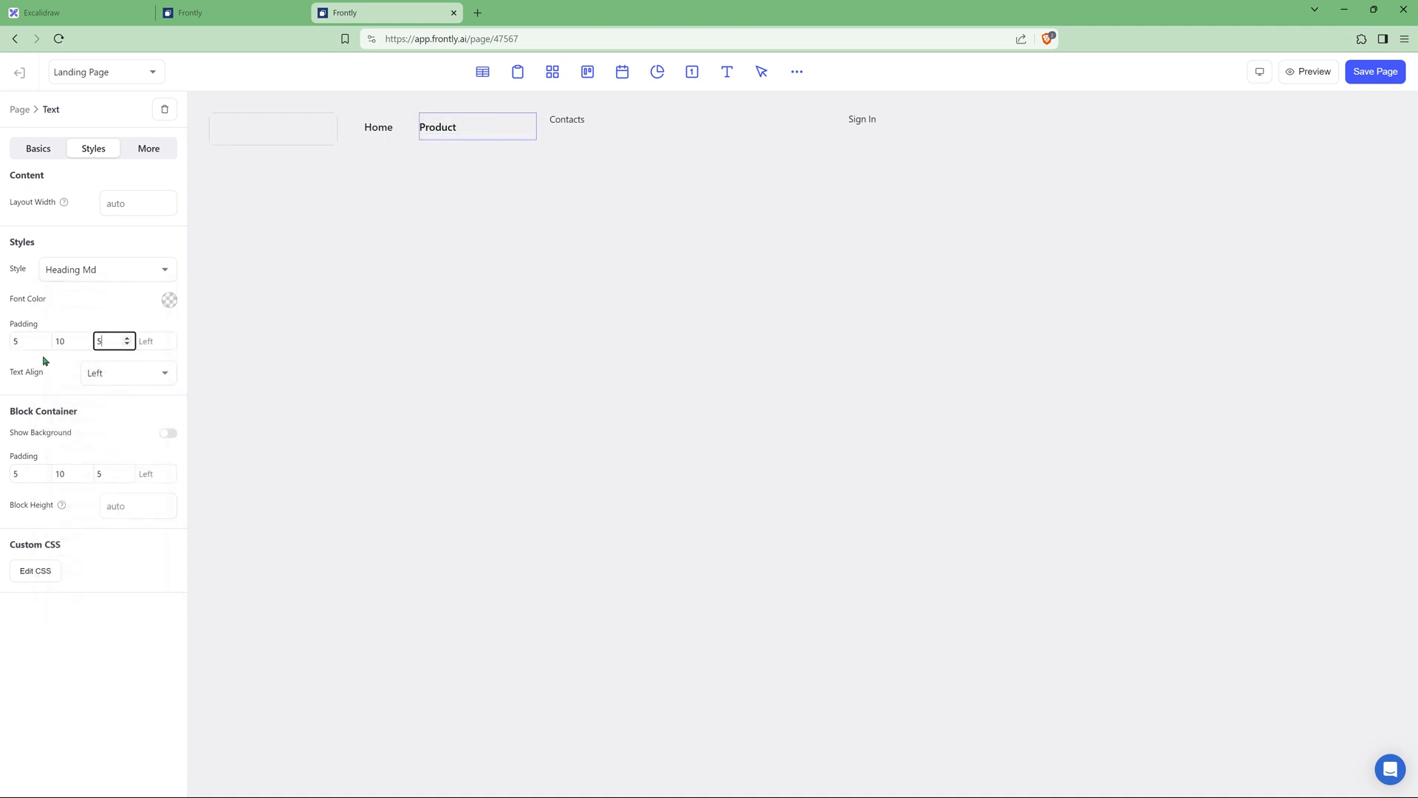
{"action": "key", "text": "Tab"}
{"action": "type", "text": "10"}
Step: Change the Contacts text's style to Heading Md
{"action": "left_click", "coordinate": [568, 119]}
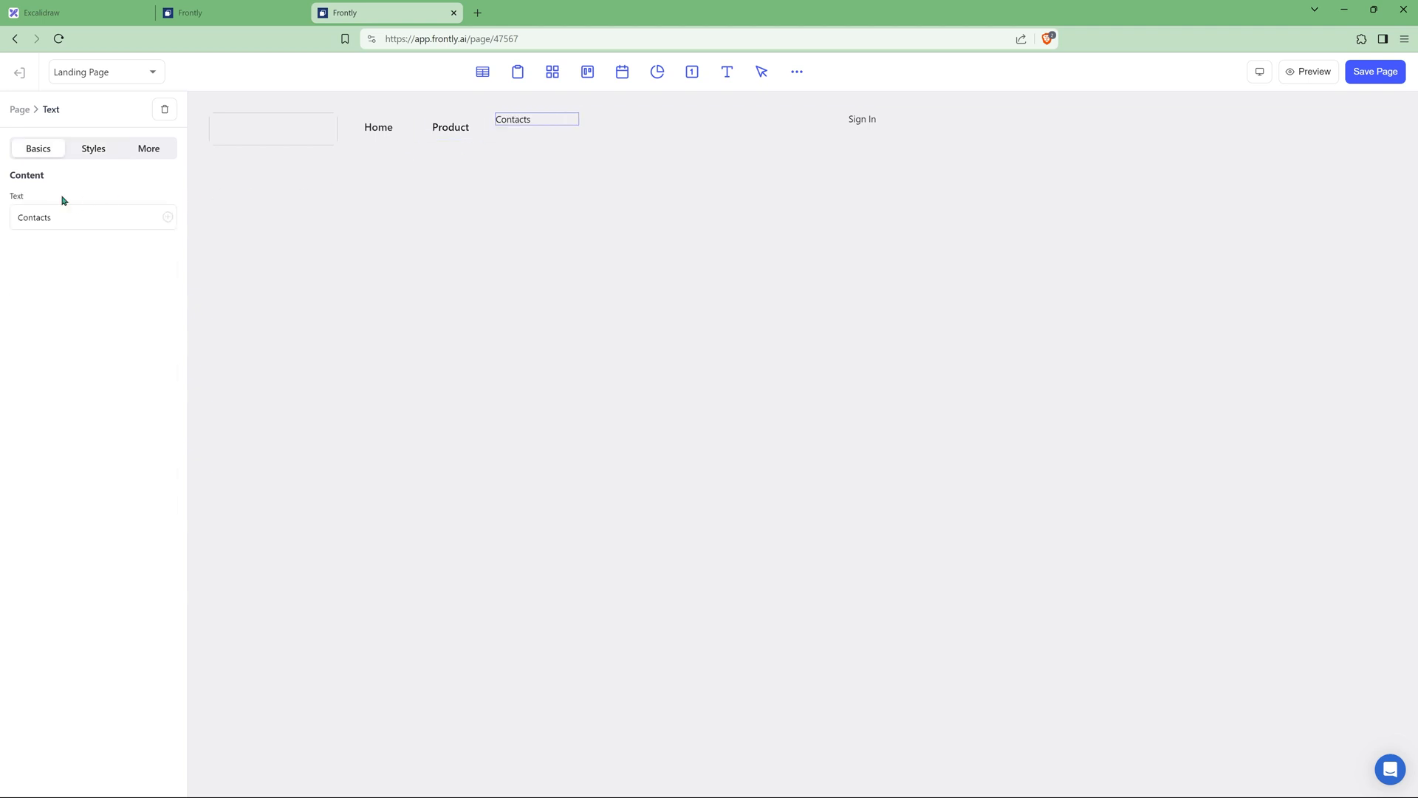
{"action": "left_click", "coordinate": [81, 151]}
{"action": "left_click", "coordinate": [96, 273]}
{"action": "left_click", "coordinate": [91, 462]}
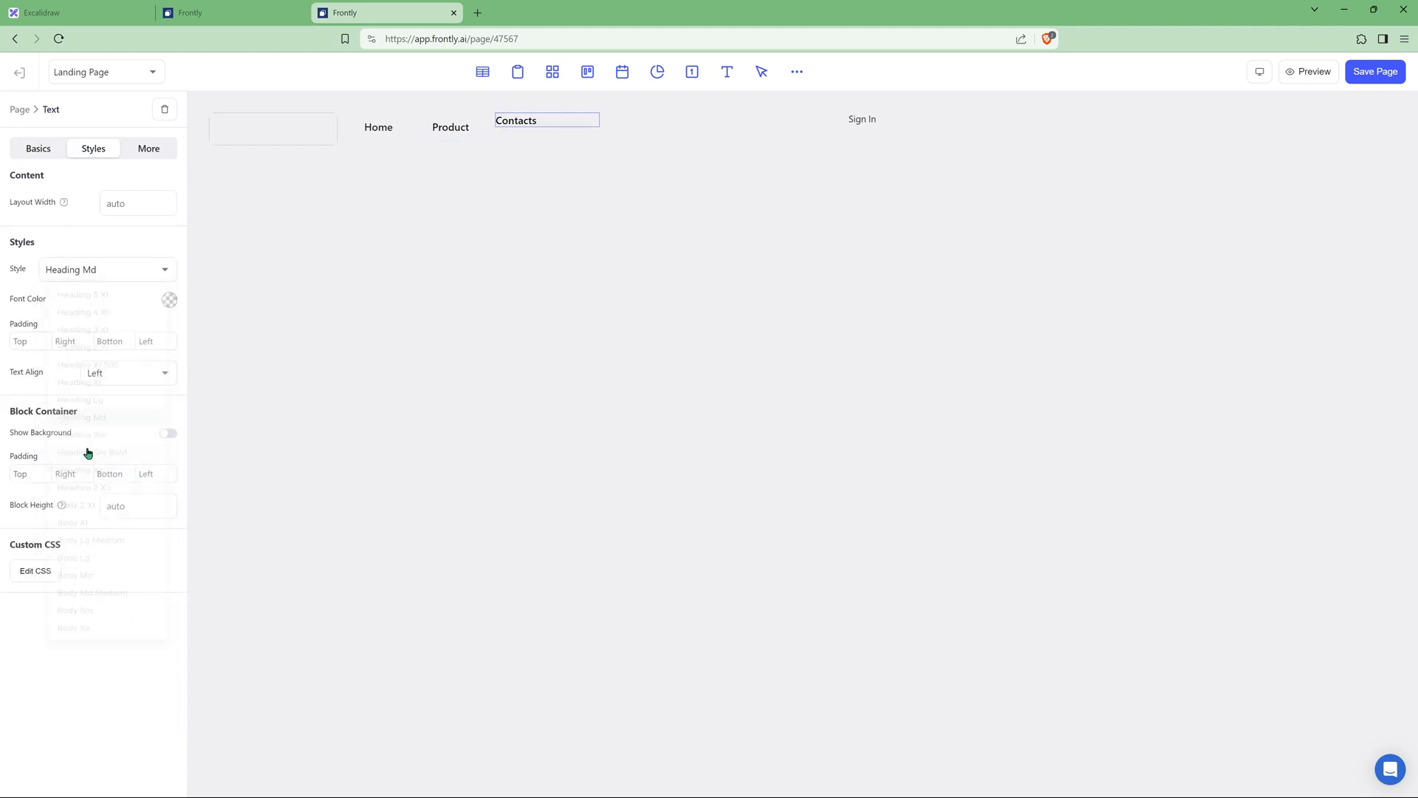
Step: Set the Contacts text's padding to 5 top, 10 right, 5 bottom and 10 left
{"action": "left_click", "coordinate": [22, 342]}
{"action": "type", "text": "5"}
{"action": "key", "text": "Tab"}
{"action": "type", "text": "10"}
{"action": "key", "text": "Tab"}
{"action": "type", "text": "5"}
{"action": "key", "text": "Tab"}
{"action": "type", "text": "10"}
Step: Set the text alignment of the Contacts and Product texts to Center
{"action": "key", "text": "Tab"}
{"action": "left_click", "coordinate": [117, 427]}
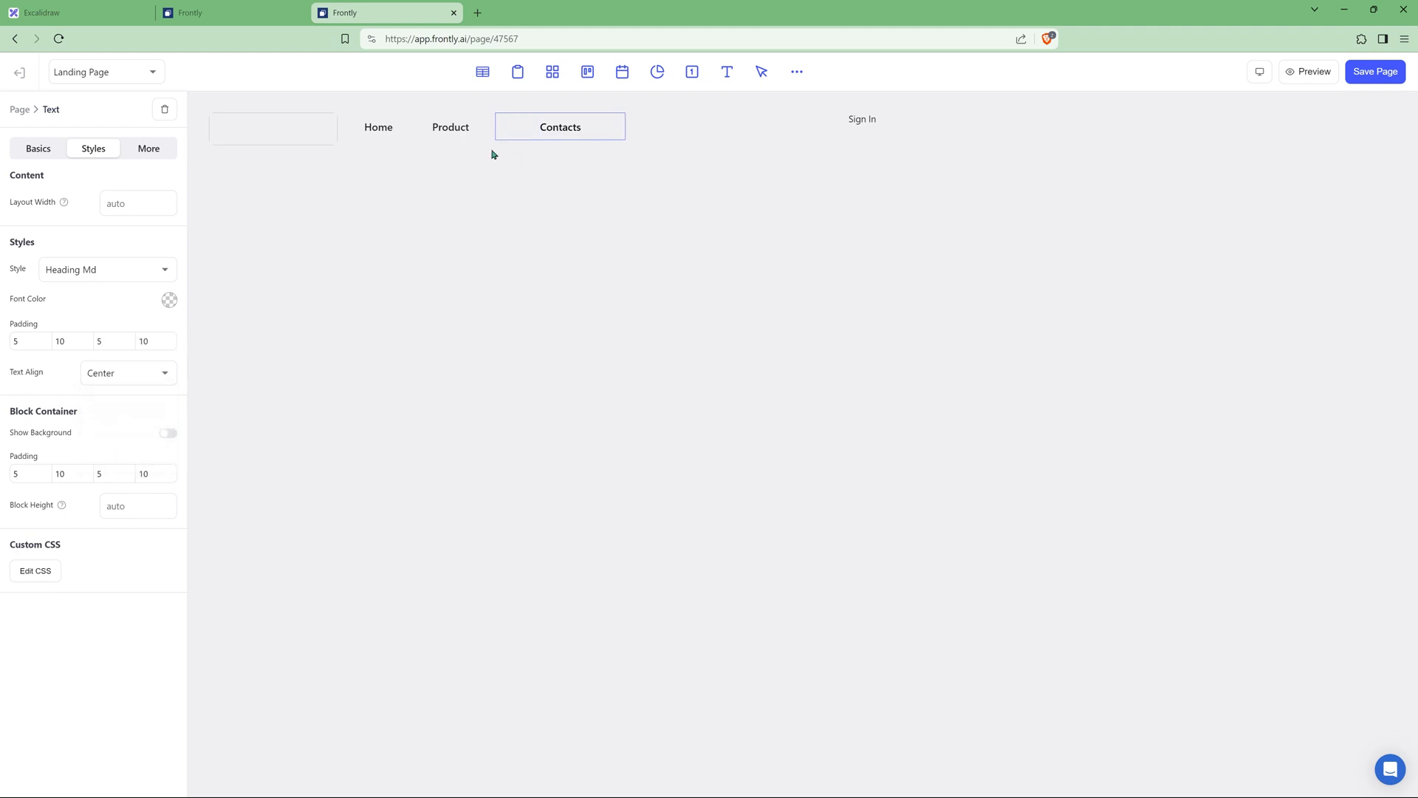
{"action": "left_click", "coordinate": [453, 122]}
{"action": "left_click", "coordinate": [91, 148]}
{"action": "left_click", "coordinate": [118, 374]}
{"action": "left_click", "coordinate": [116, 421]}
Step: Change the Sign In text's style to Heading Md
{"action": "left_click", "coordinate": [861, 120]}
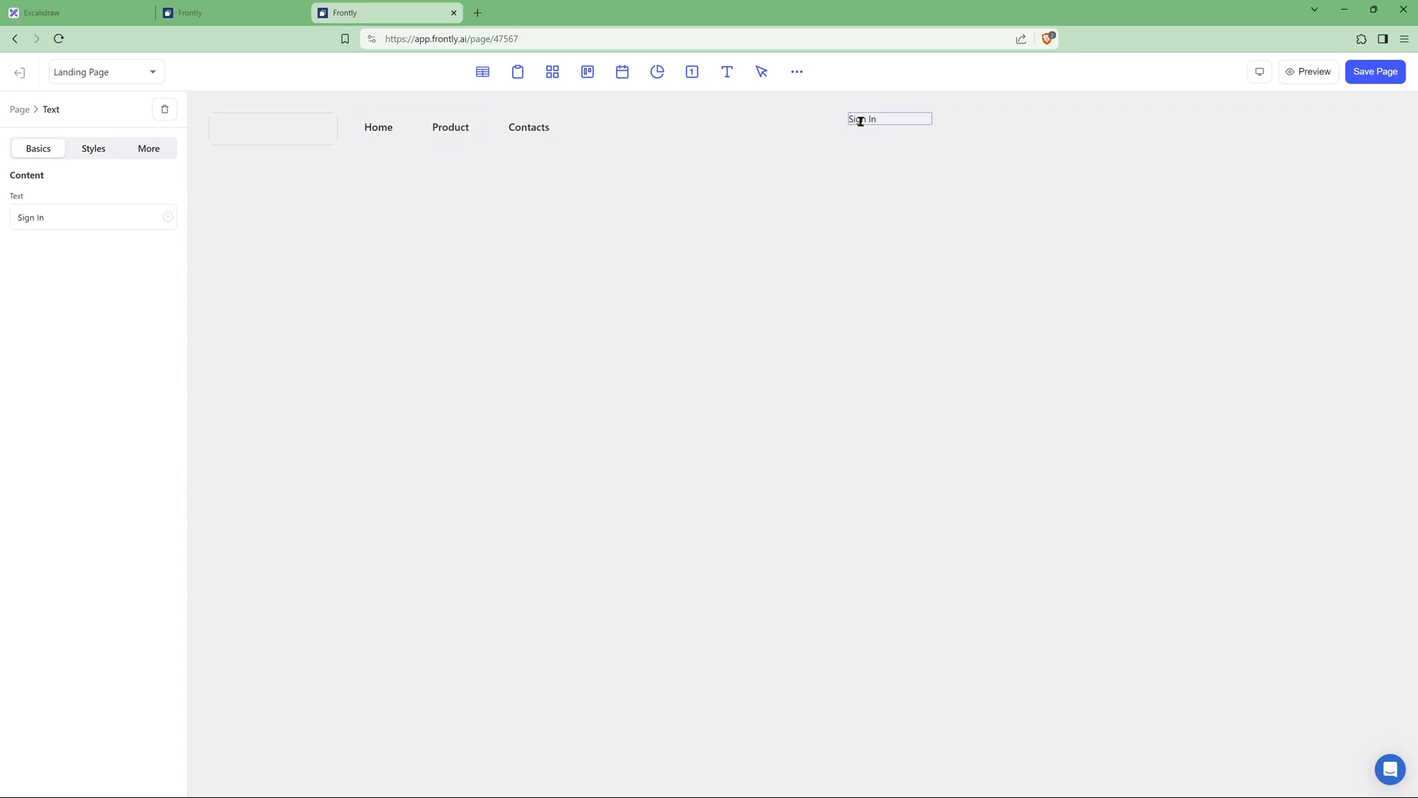
{"action": "left_click", "coordinate": [95, 150]}
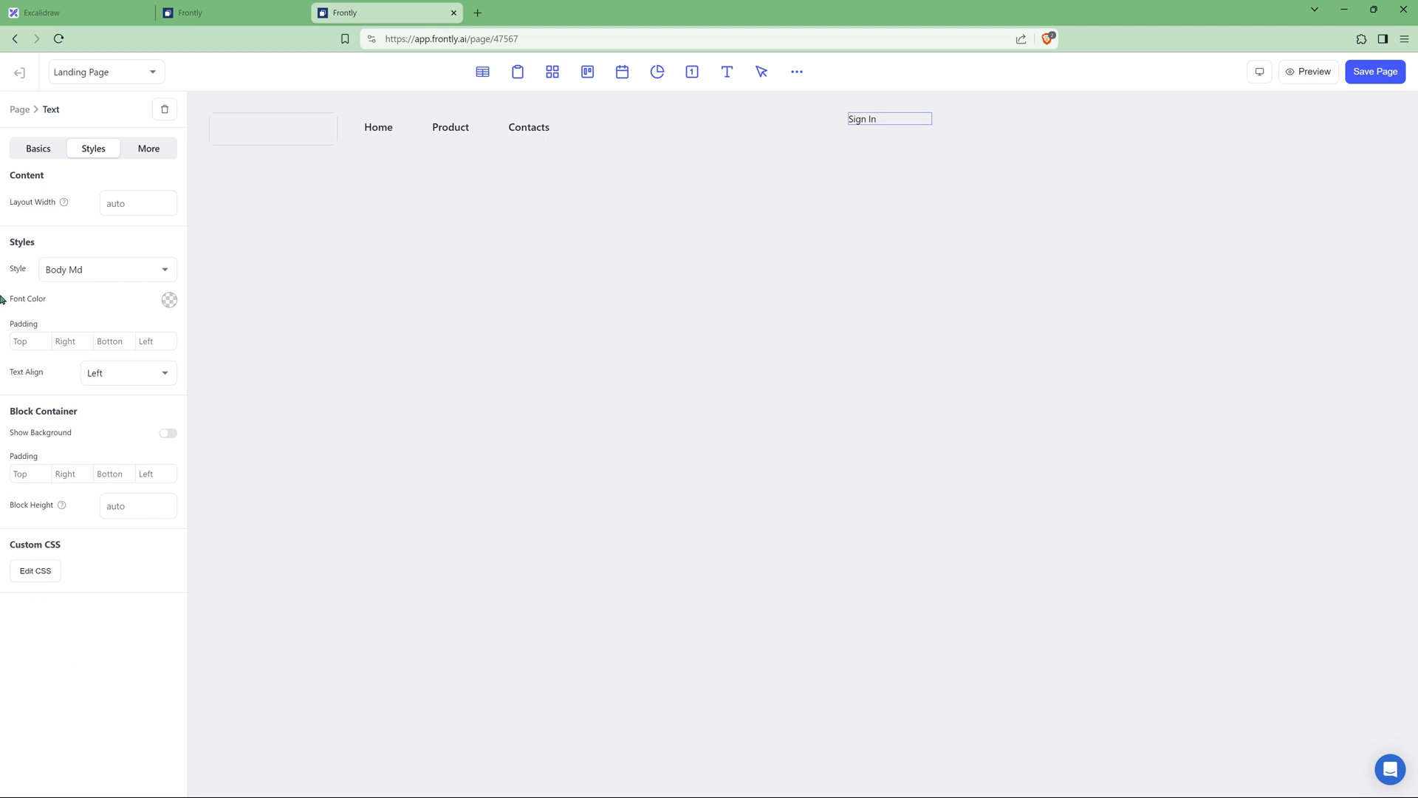
{"action": "left_click", "coordinate": [107, 269]}
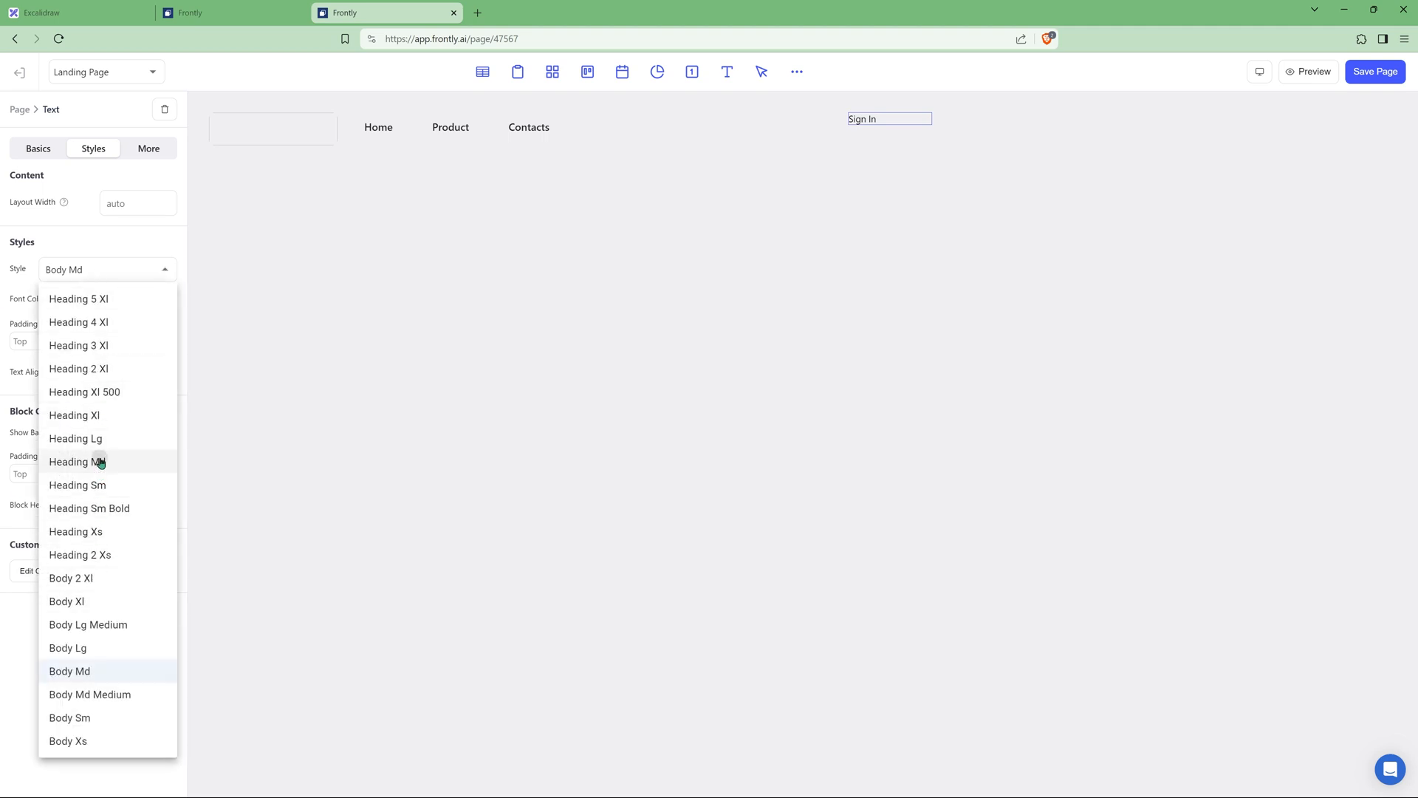
{"action": "left_click", "coordinate": [99, 462]}
Step: Set the Sign In text's layout width to 130 and its text alignment to Center
{"action": "left_click", "coordinate": [126, 203]}
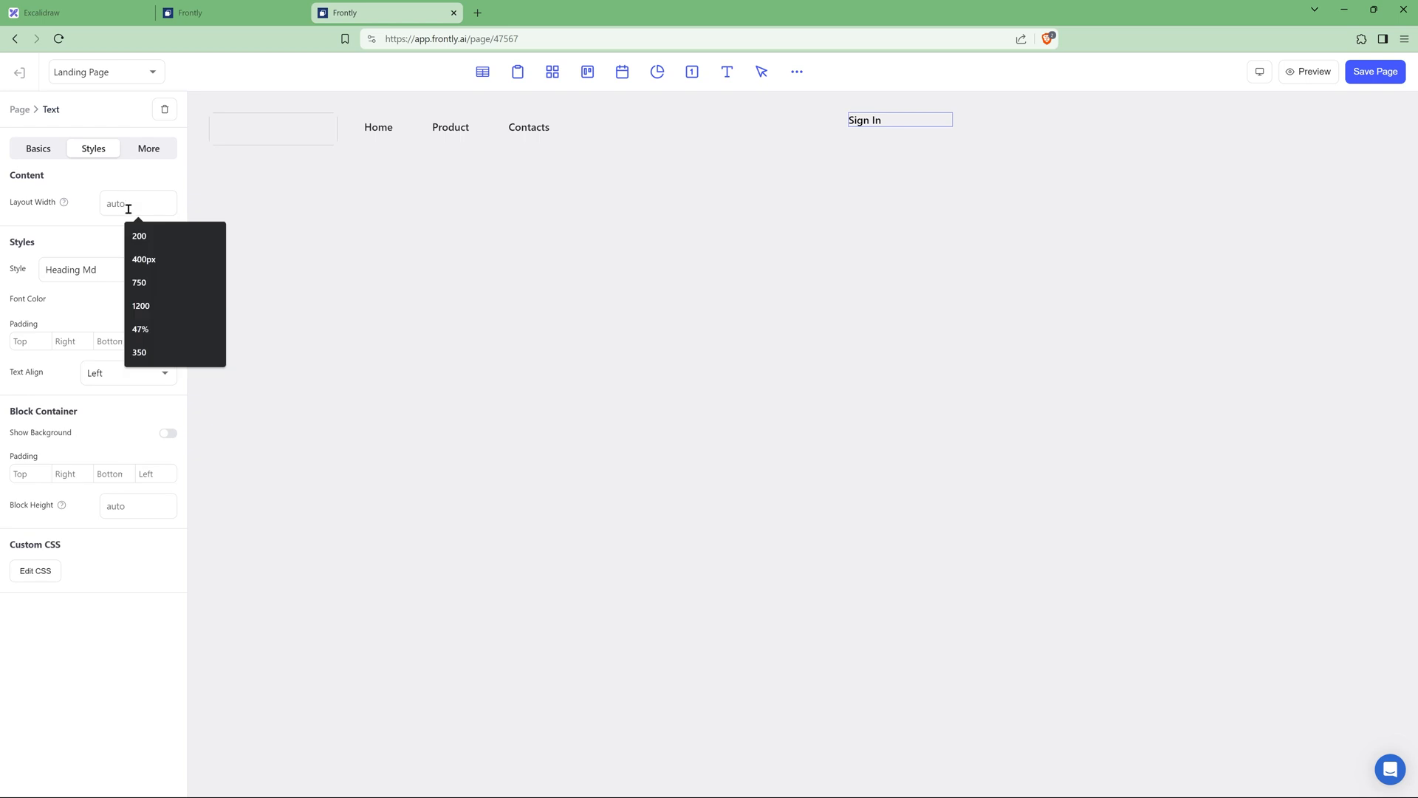
{"action": "type", "text": "130"}
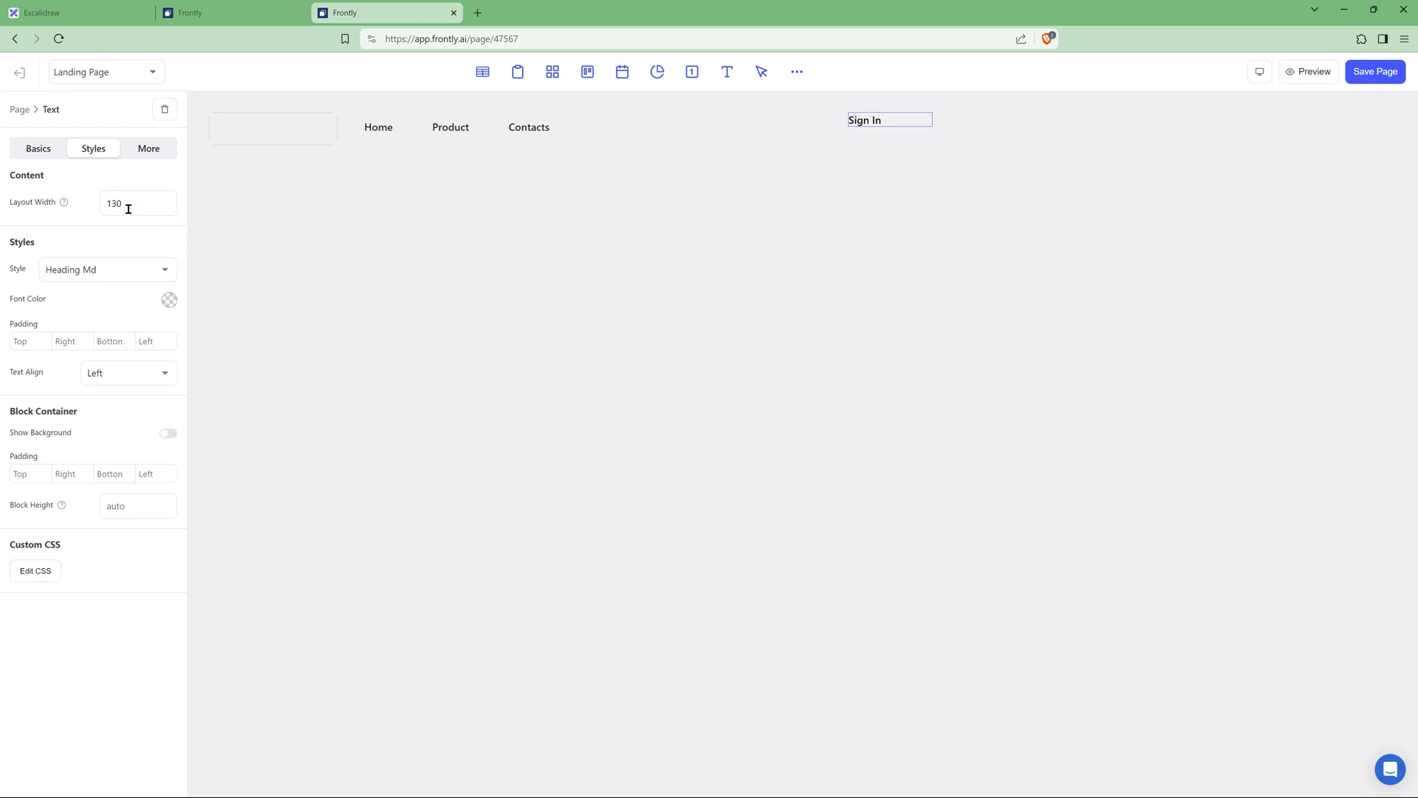
{"action": "left_click", "coordinate": [117, 380]}
{"action": "left_click", "coordinate": [128, 427]}
Step: Add custom CSS to the Sign In text: background-color:white, padding:10px 15px, border-radius:10px, border:2px solid white and color:#006C47
{"action": "left_click", "coordinate": [43, 570]}
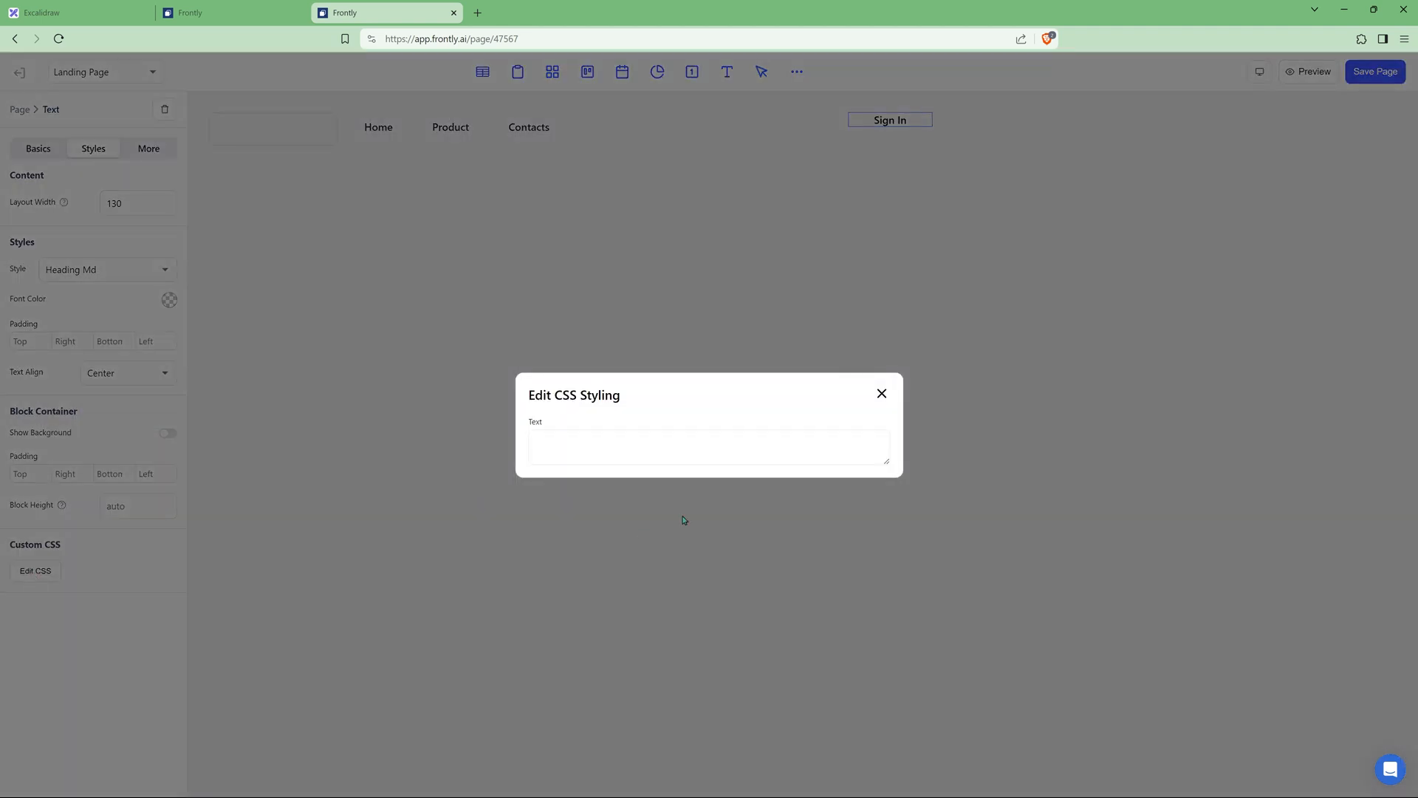
{"action": "left_click_drag", "start_coordinate": [886, 461], "coordinate": [899, 538]}
{"action": "left_click", "coordinate": [613, 377]}
{"action": "type", "text": "back"}
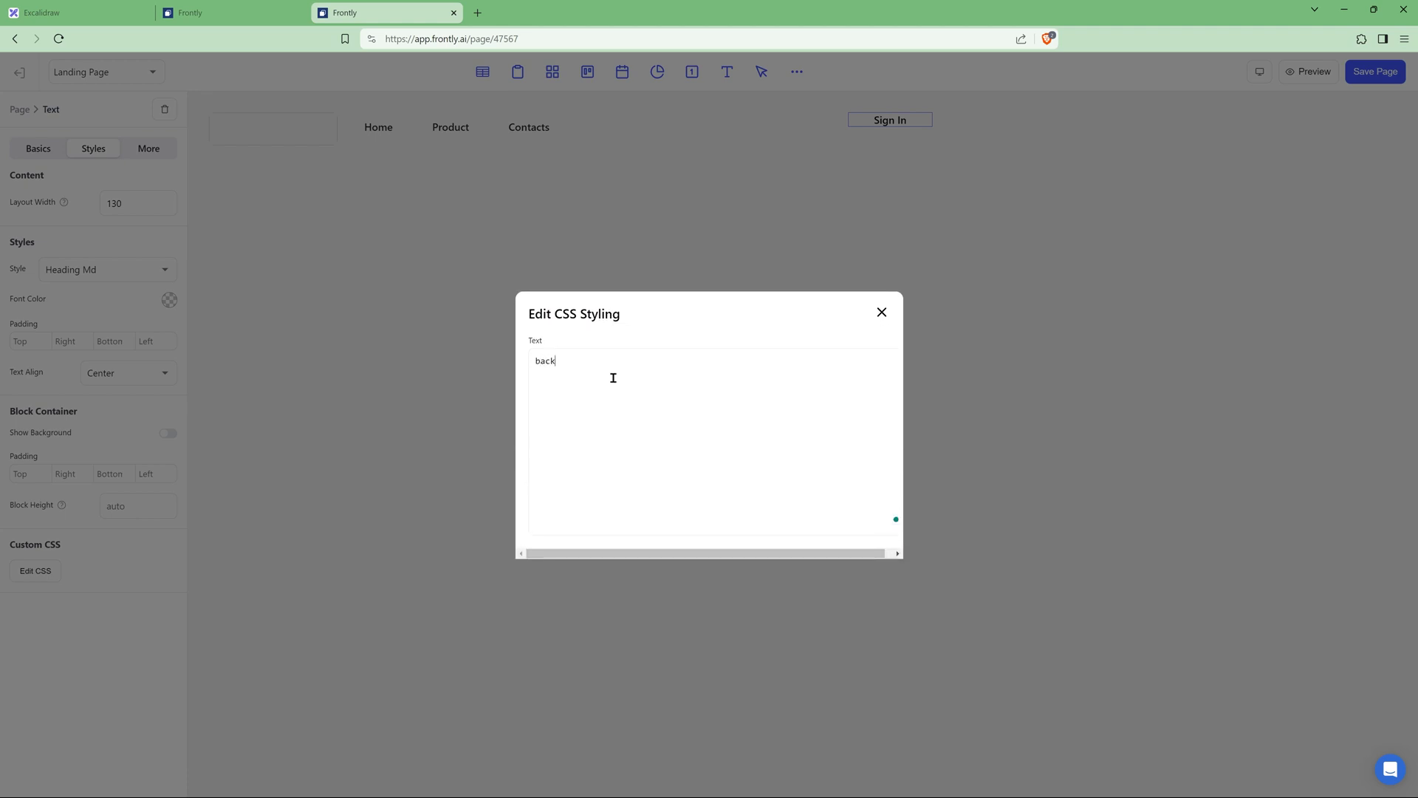
{"action": "type", "text": "ground-color:white;"}
{"action": "key", "text": "Return"}
{"action": "type", "text": "padding:10px"}
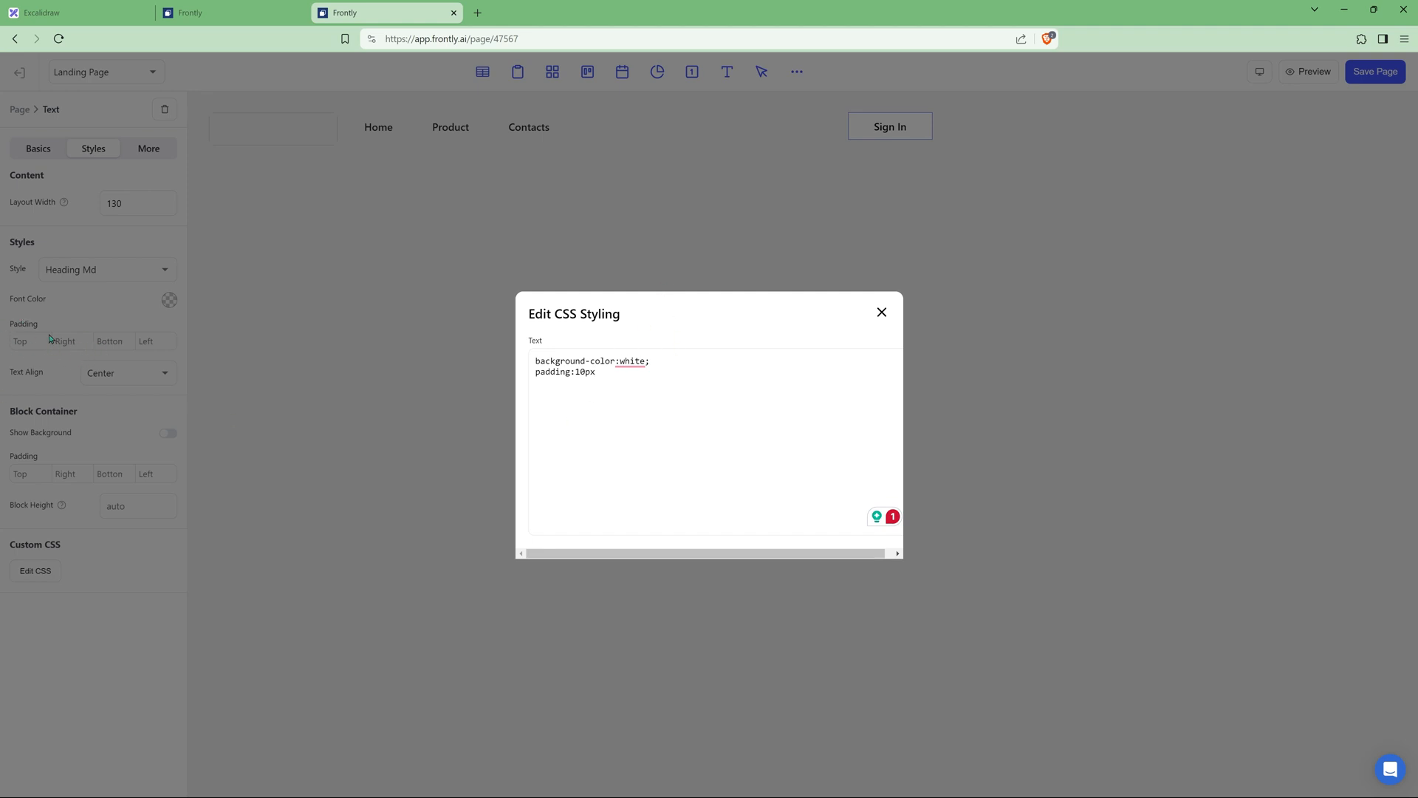
{"action": "type", "text": "15px;"}
{"action": "key", "text": "Return"}
{"action": "type", "text": "border-radius:10px; "}
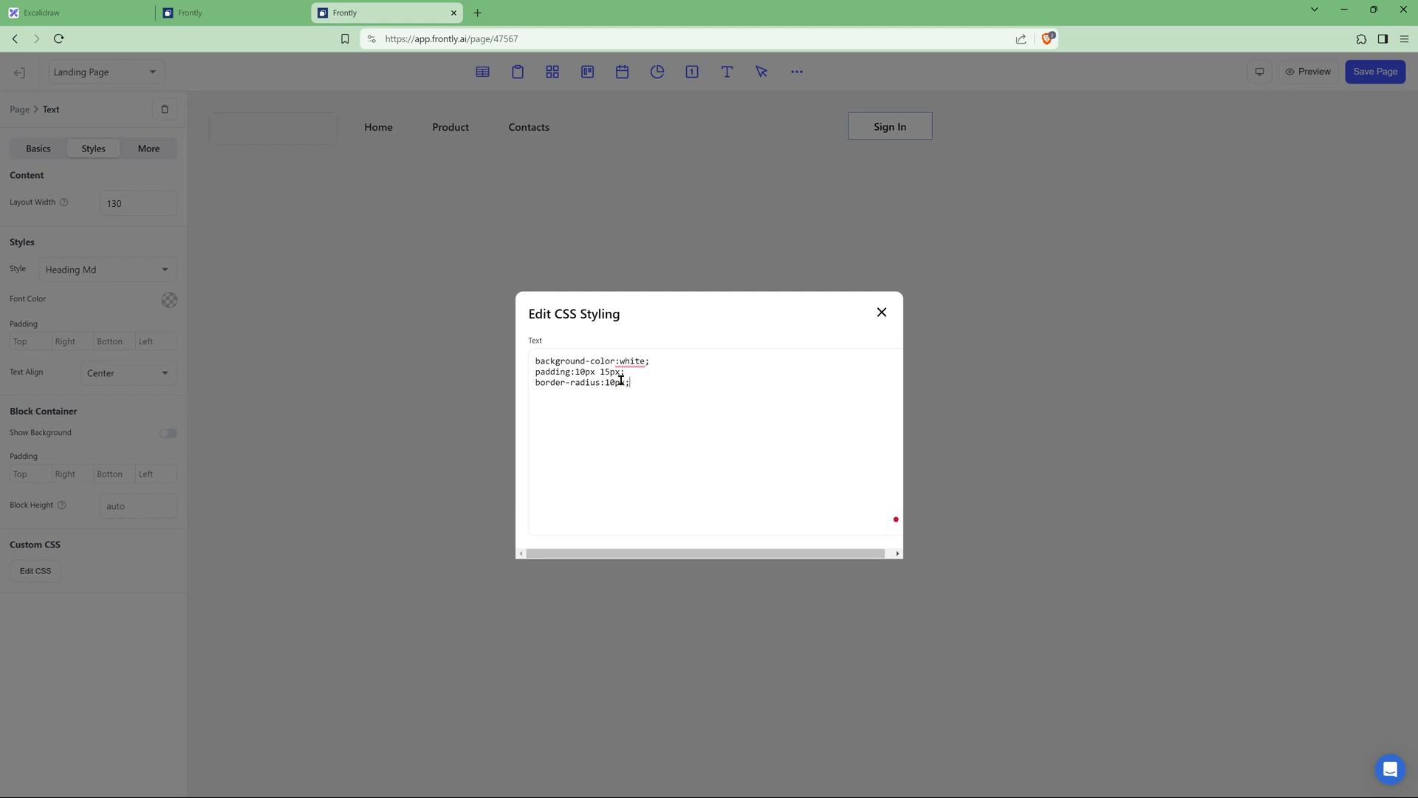
{"action": "type", "text": "border:2px solid white"}
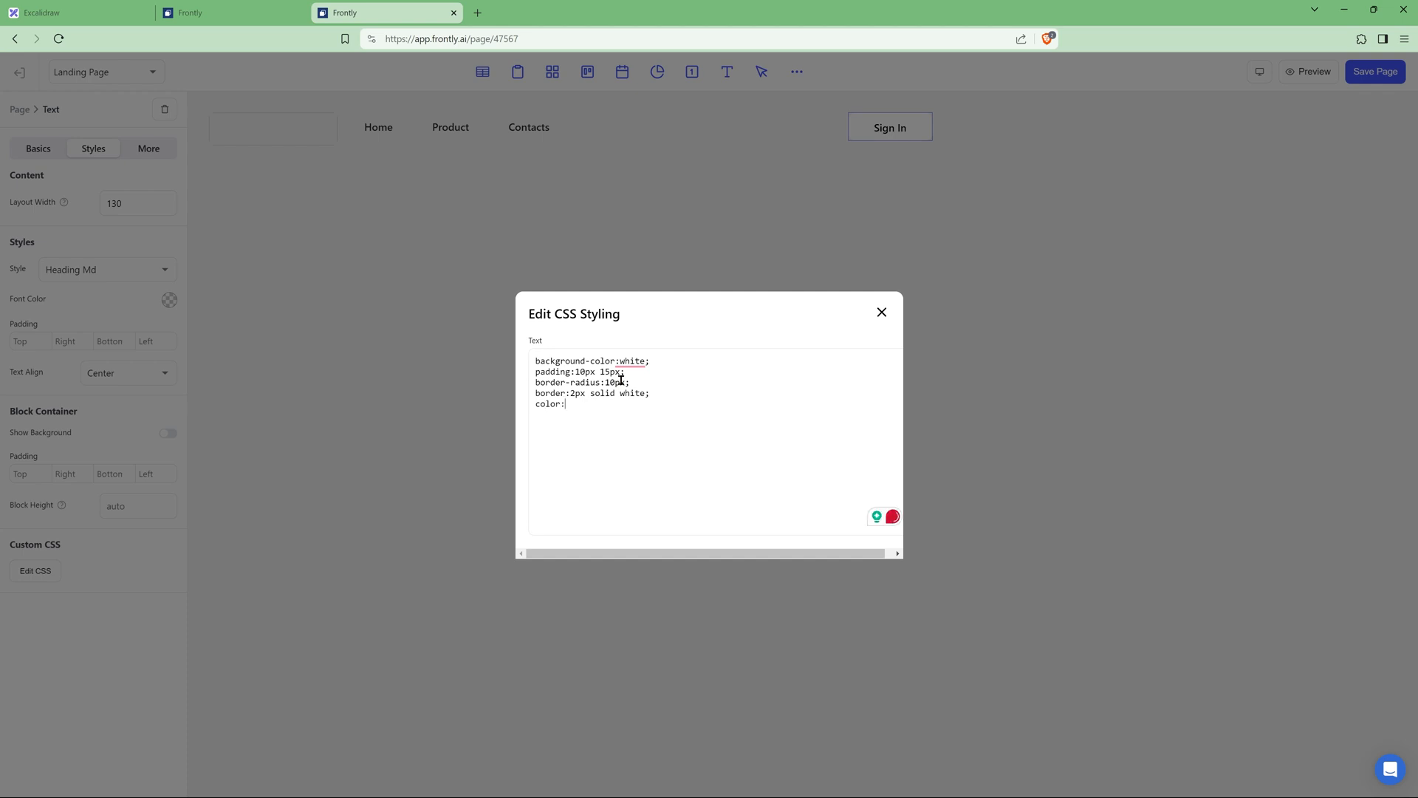
{"action": "type", "text": "#006C47"}
Step: Add the rule "&:hover { background-color:#006C47; color:white; cursor:pointer; }" to the Sign In text's custom CSS
{"action": "key", "text": "Return"}
{"action": "key", "text": "Return"}
{"action": "type", "text": ":hover { background-color:#006C47; color:white; cur"}
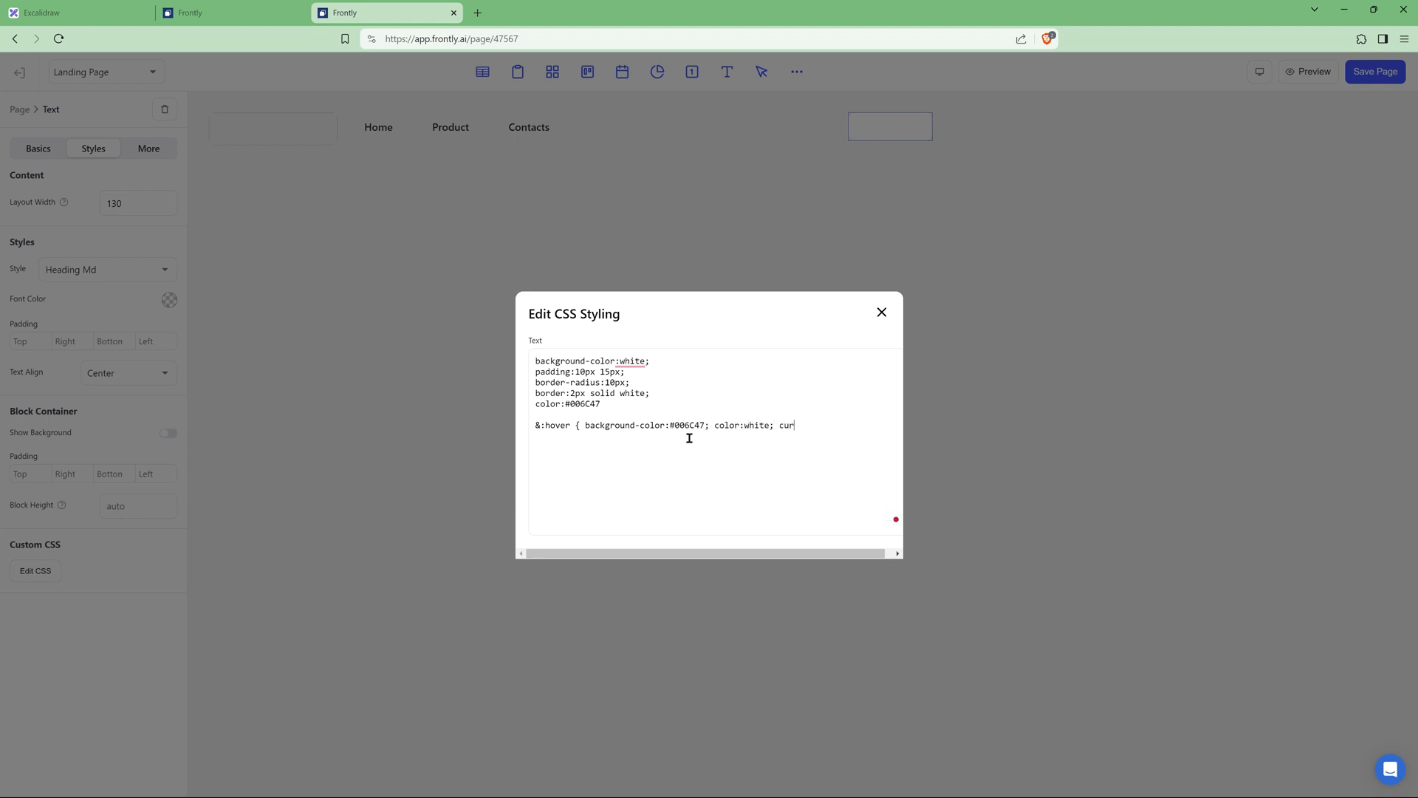
{"action": "type", "text": "sor:pointer; }"}
{"action": "left_click", "coordinate": [881, 312]}
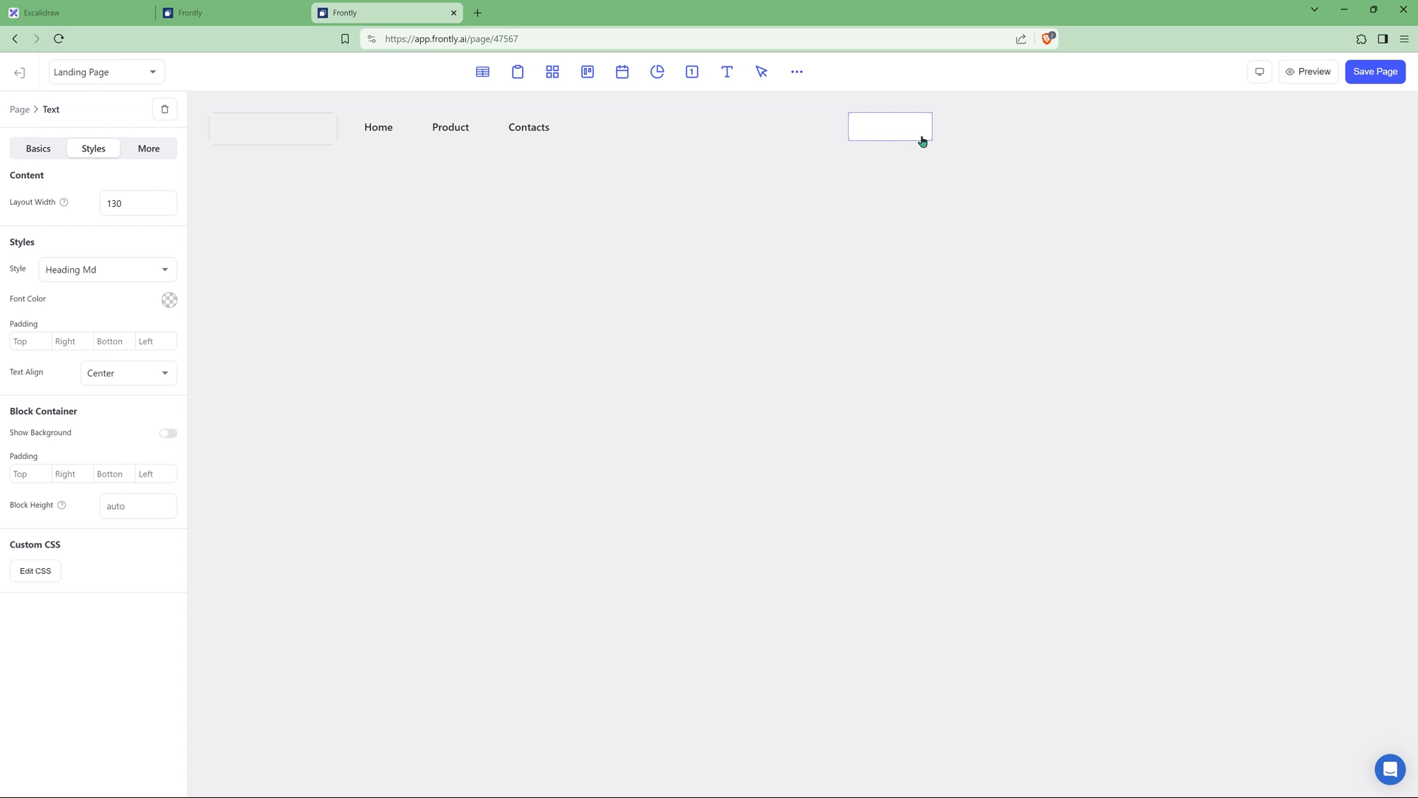
Step: Save the landing page and open its preview
{"action": "left_click", "coordinate": [695, 122]}
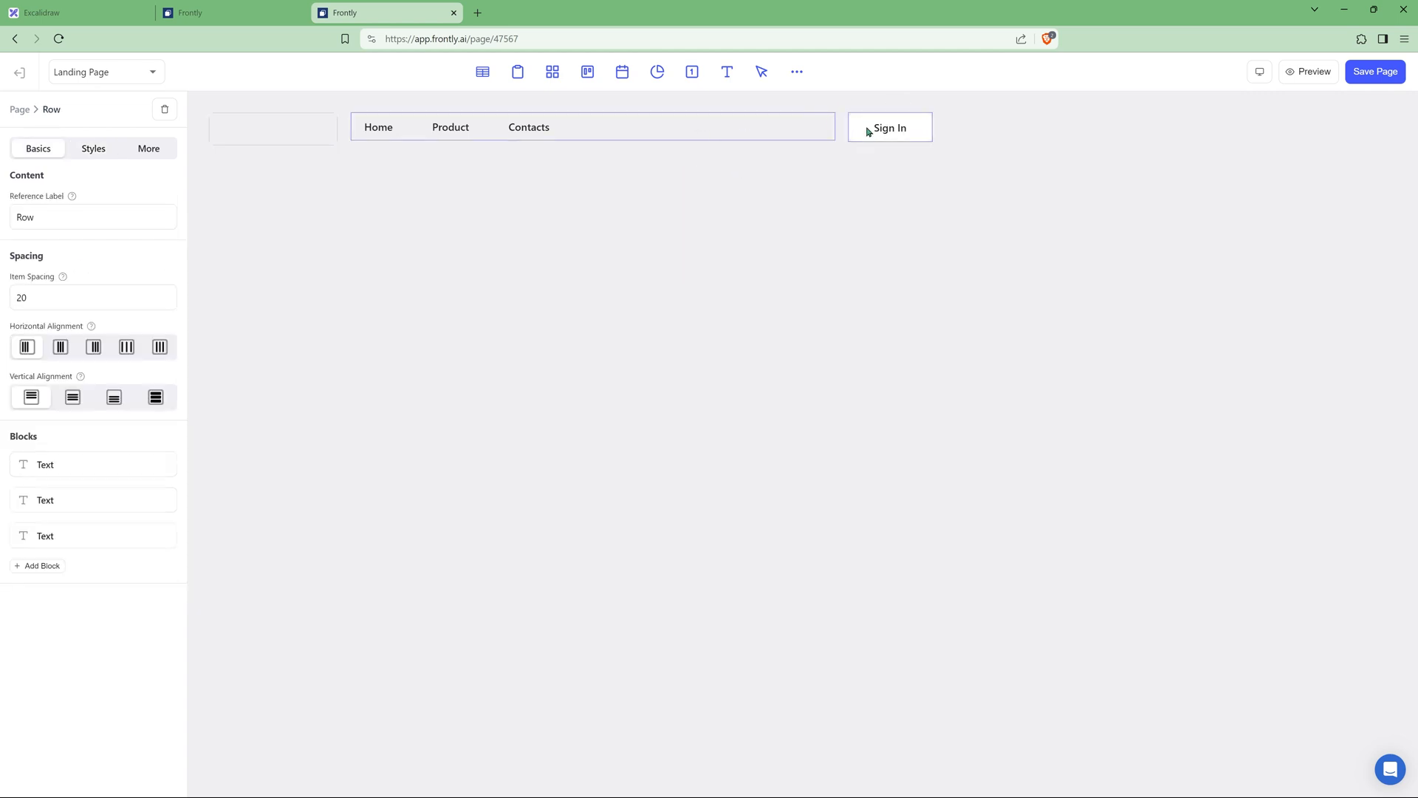
{"action": "left_click", "coordinate": [1375, 71]}
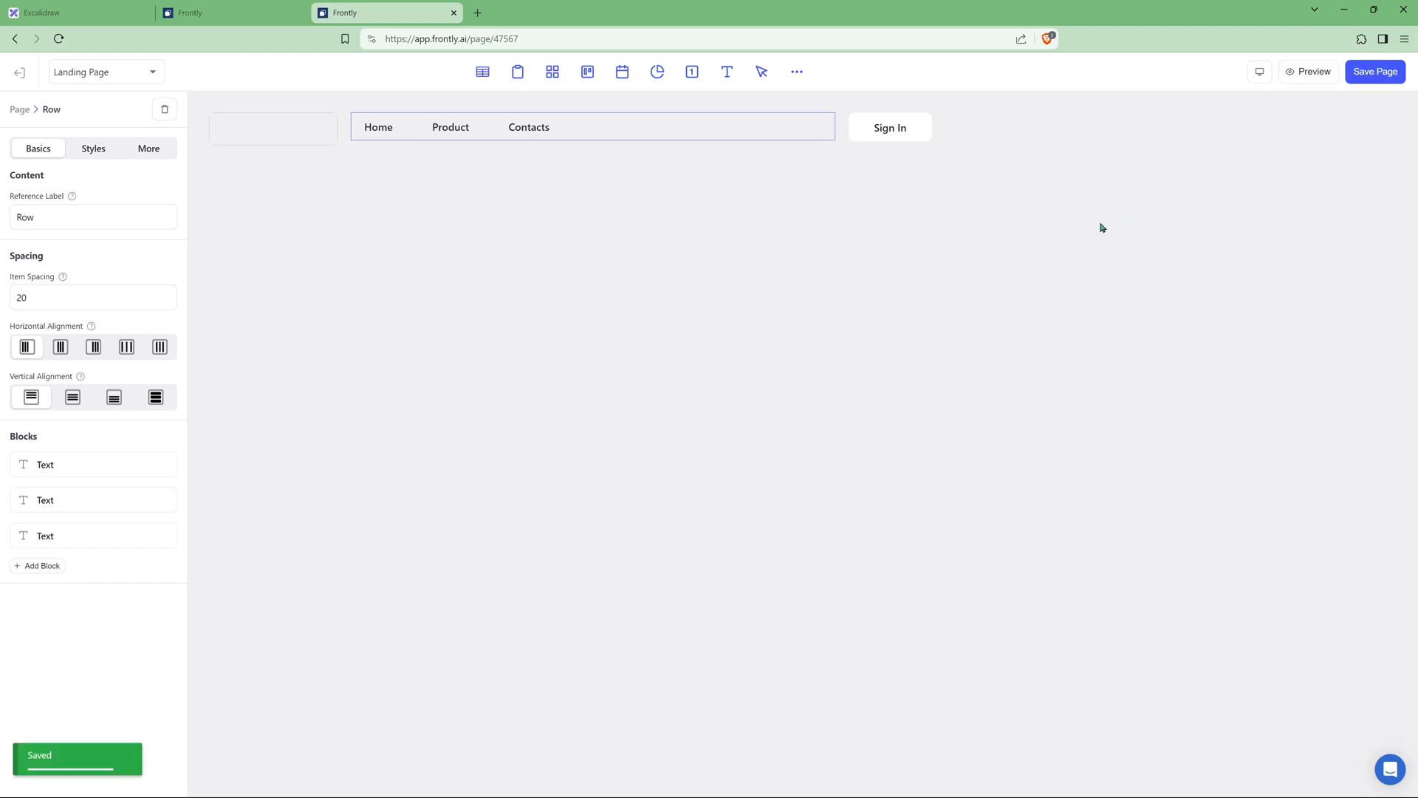
{"action": "left_click", "coordinate": [1294, 78]}
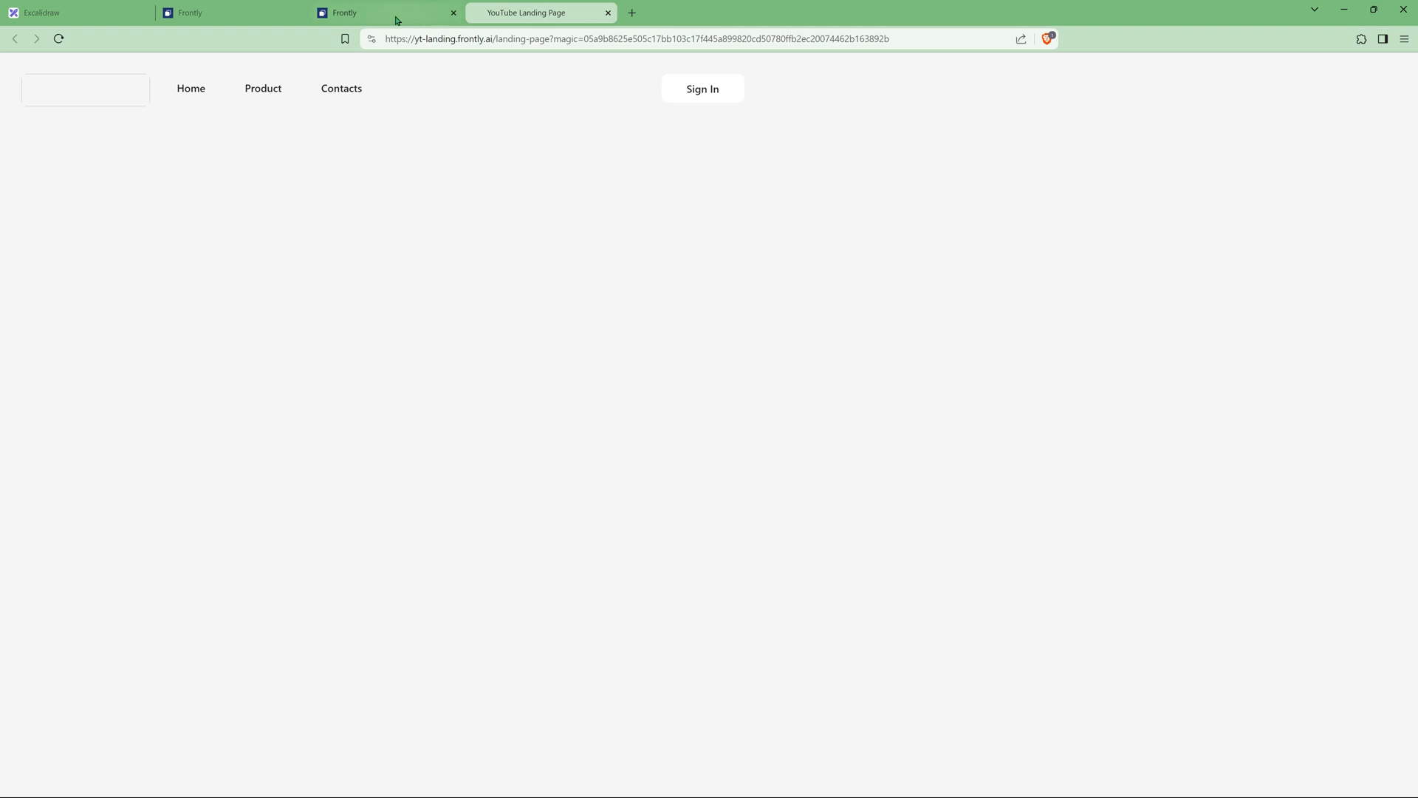
Step: Add the missing semicolon after color:#006C47 in the Sign In text's custom CSS and save the page
{"action": "left_click", "coordinate": [373, 13]}
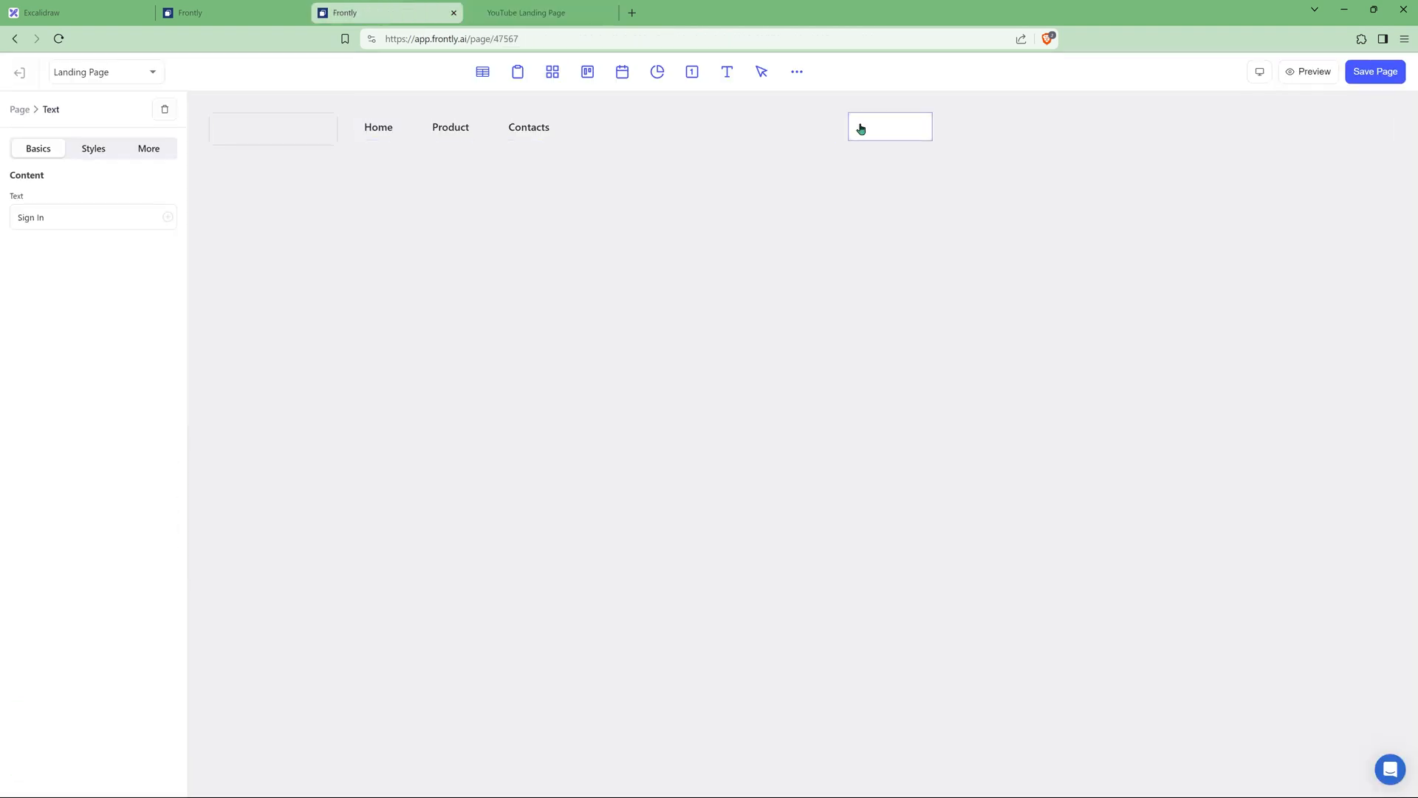
{"action": "left_click", "coordinate": [78, 155]}
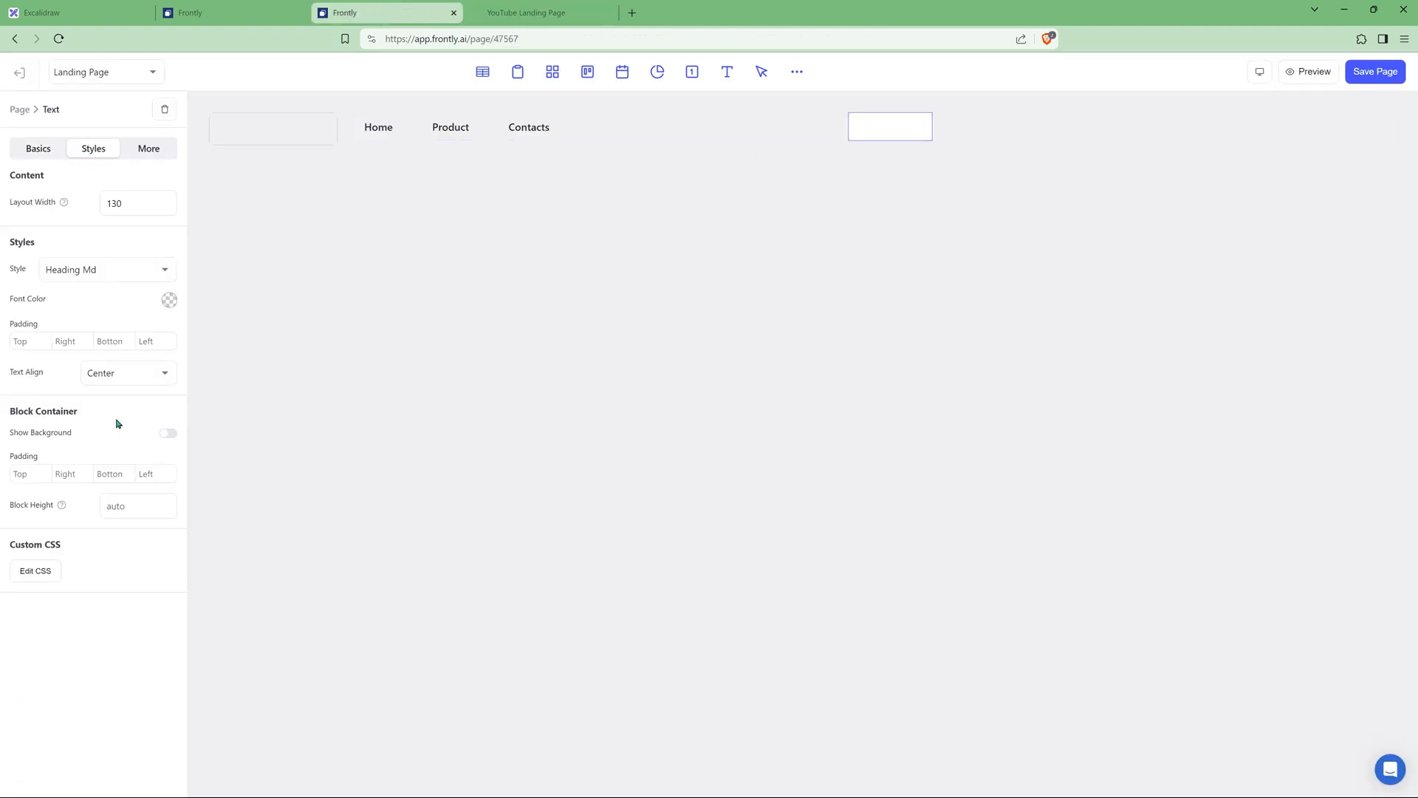
{"action": "left_click", "coordinate": [41, 571]}
{"action": "left_click_drag", "start_coordinate": [886, 460], "coordinate": [892, 511]}
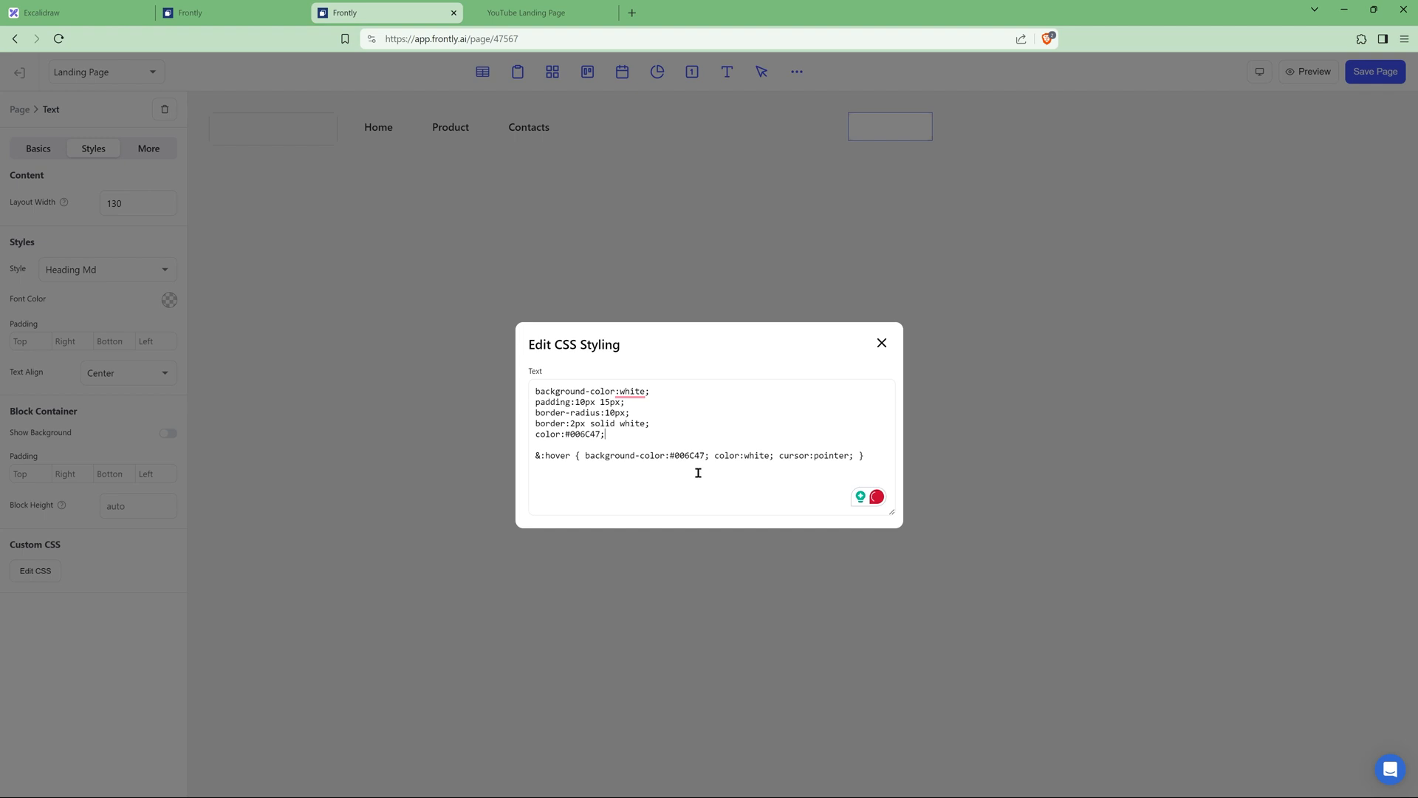
{"action": "left_click", "coordinate": [881, 344]}
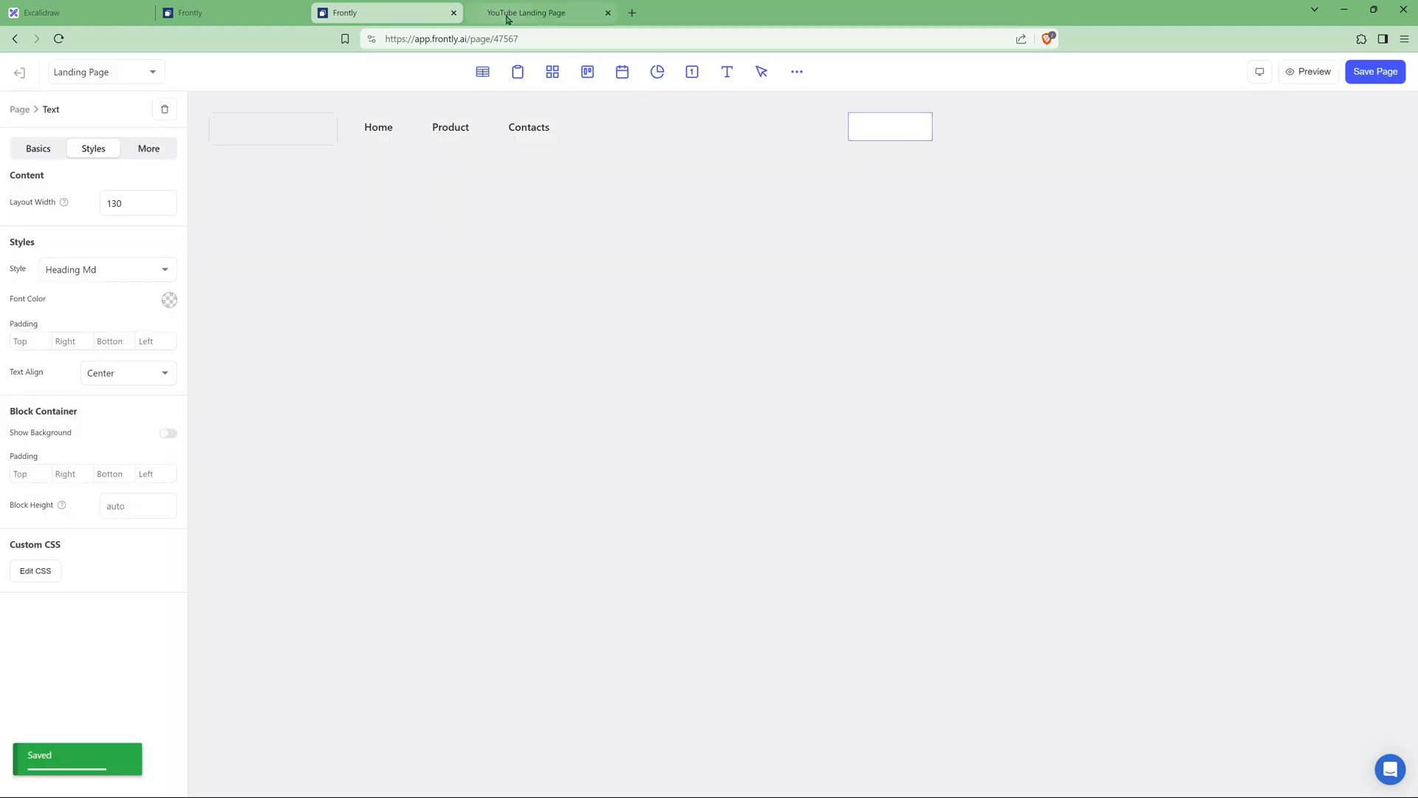
Step: Check the Sign In button's styling in the landing page preview
{"action": "left_click", "coordinate": [497, 14]}
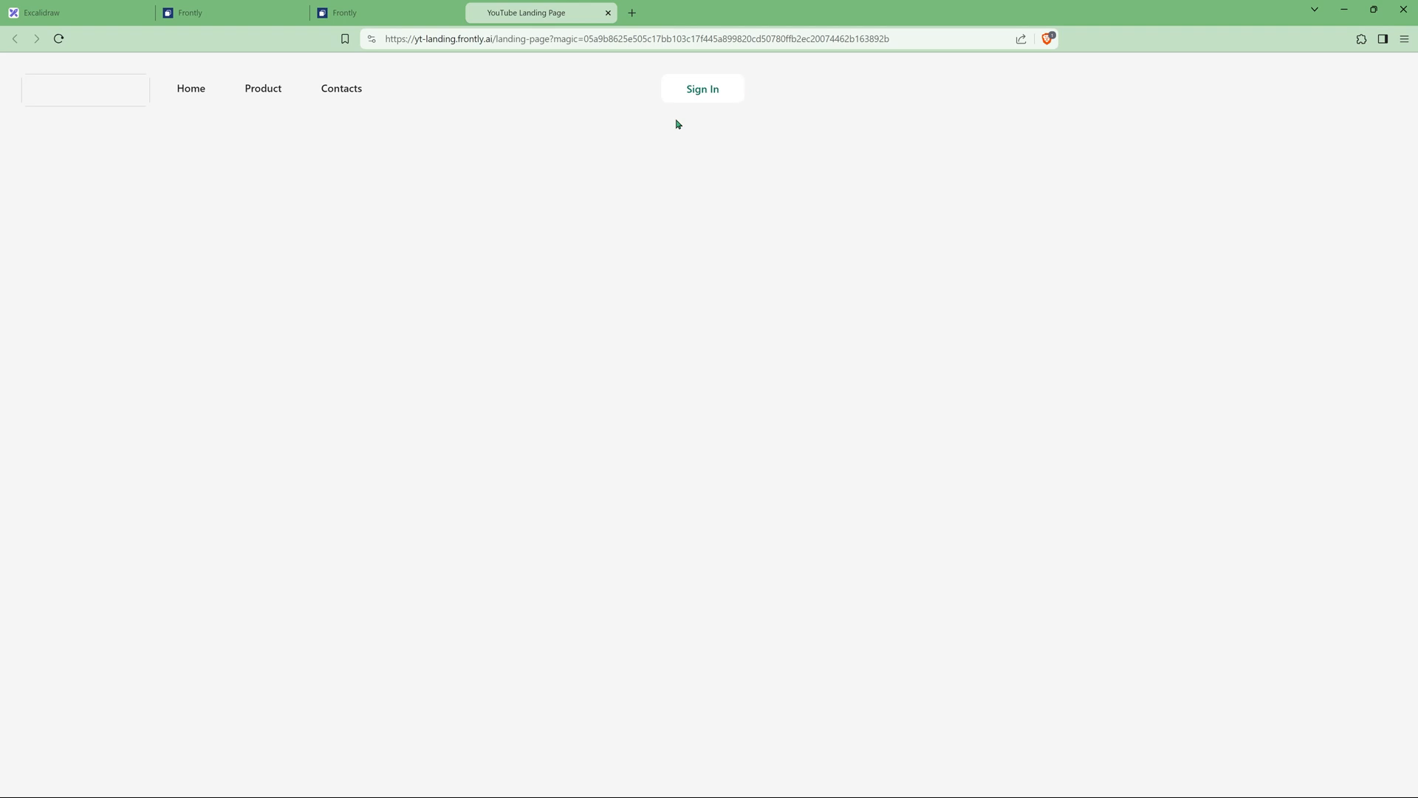
{"action": "left_click", "coordinate": [411, 13]}
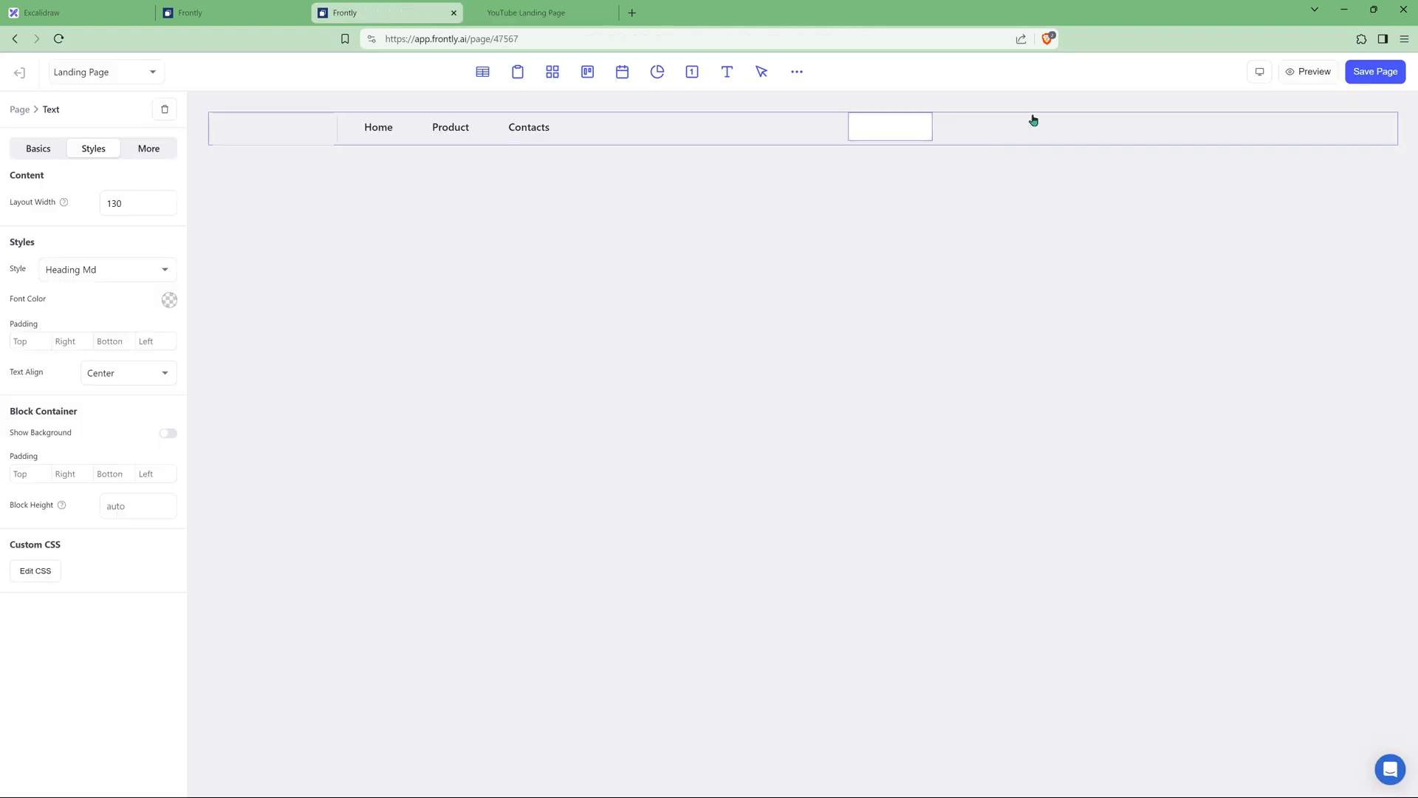
{"action": "left_click", "coordinate": [547, 22]}
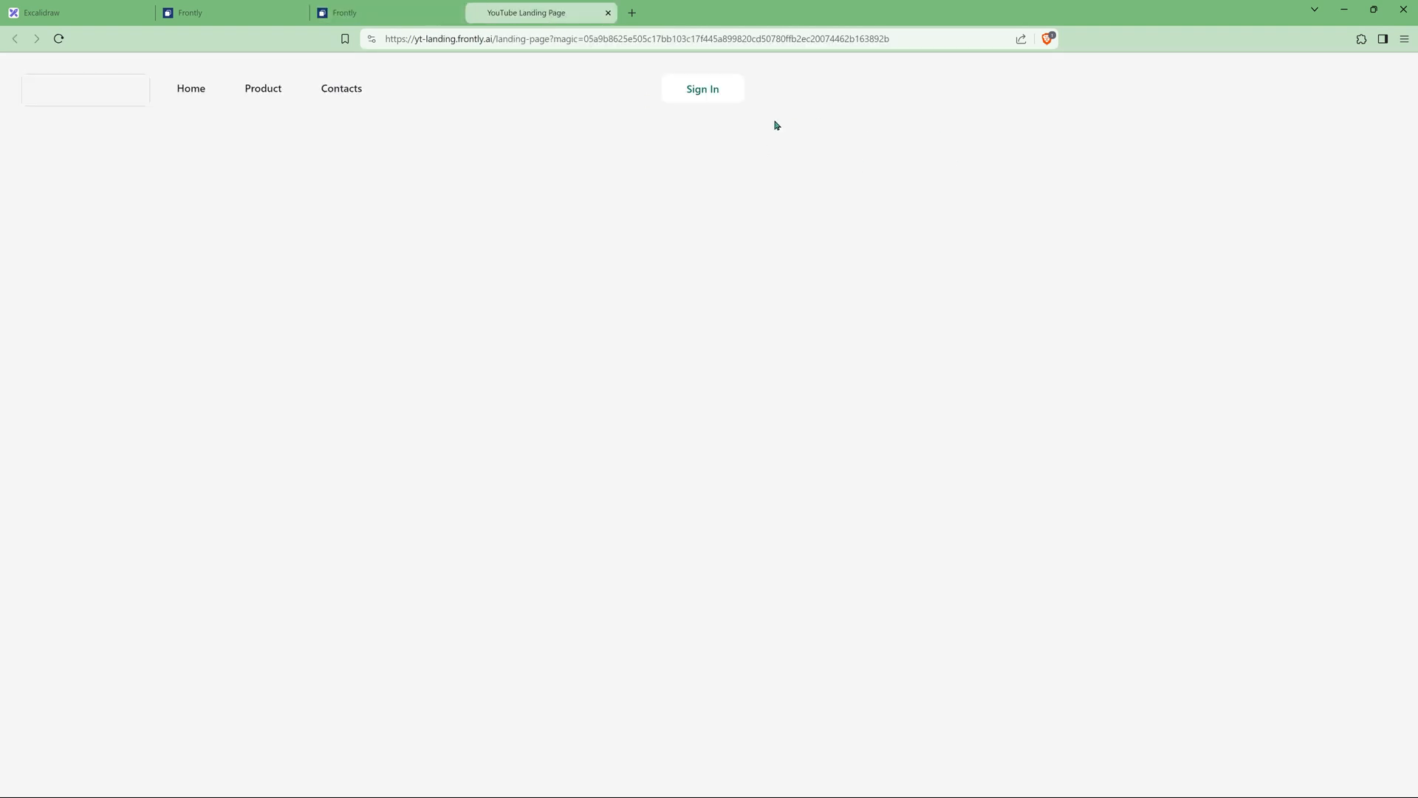
Step: Set the outer header row's horizontal alignment to center
{"action": "left_click", "coordinate": [353, 14]}
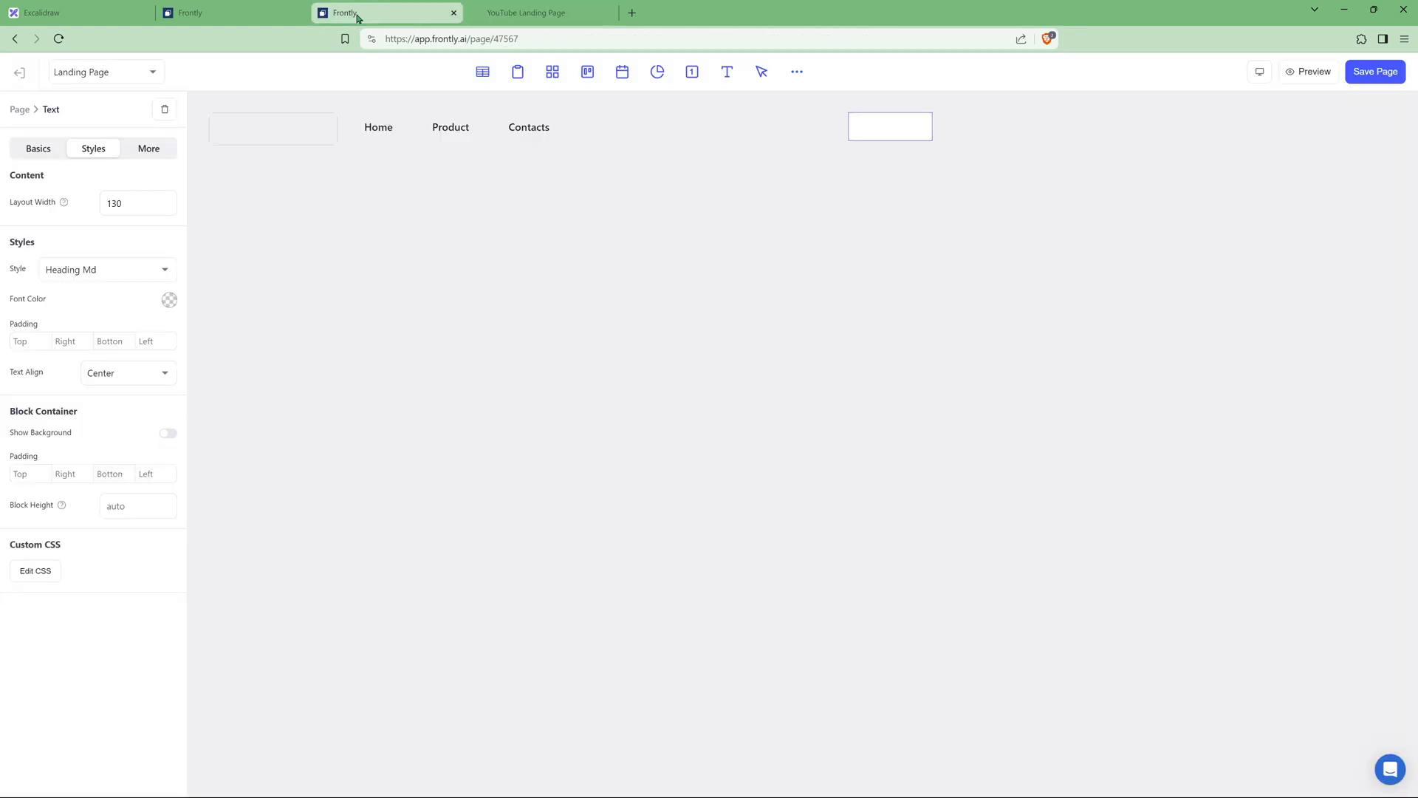
{"action": "left_click", "coordinate": [1099, 130]}
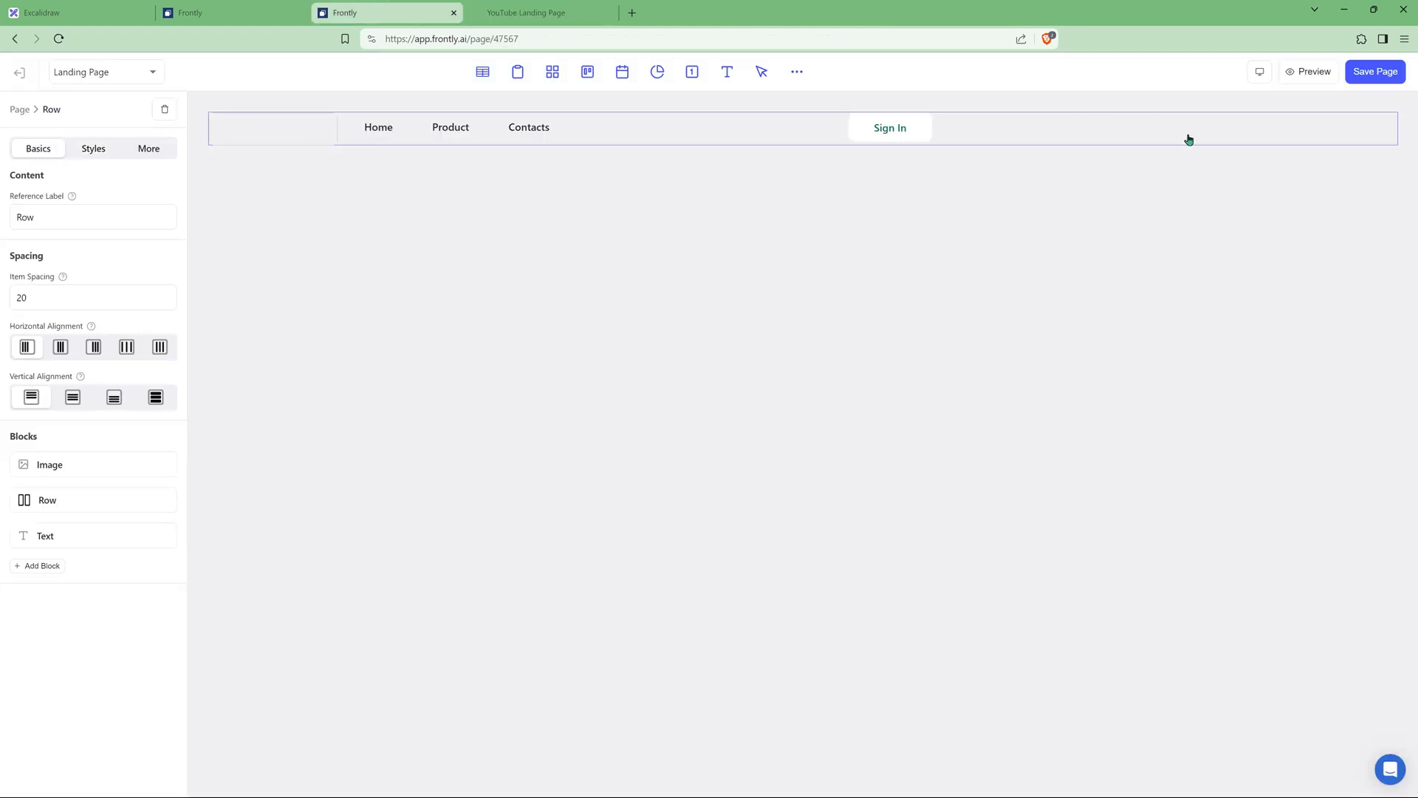
{"action": "left_click", "coordinate": [59, 353]}
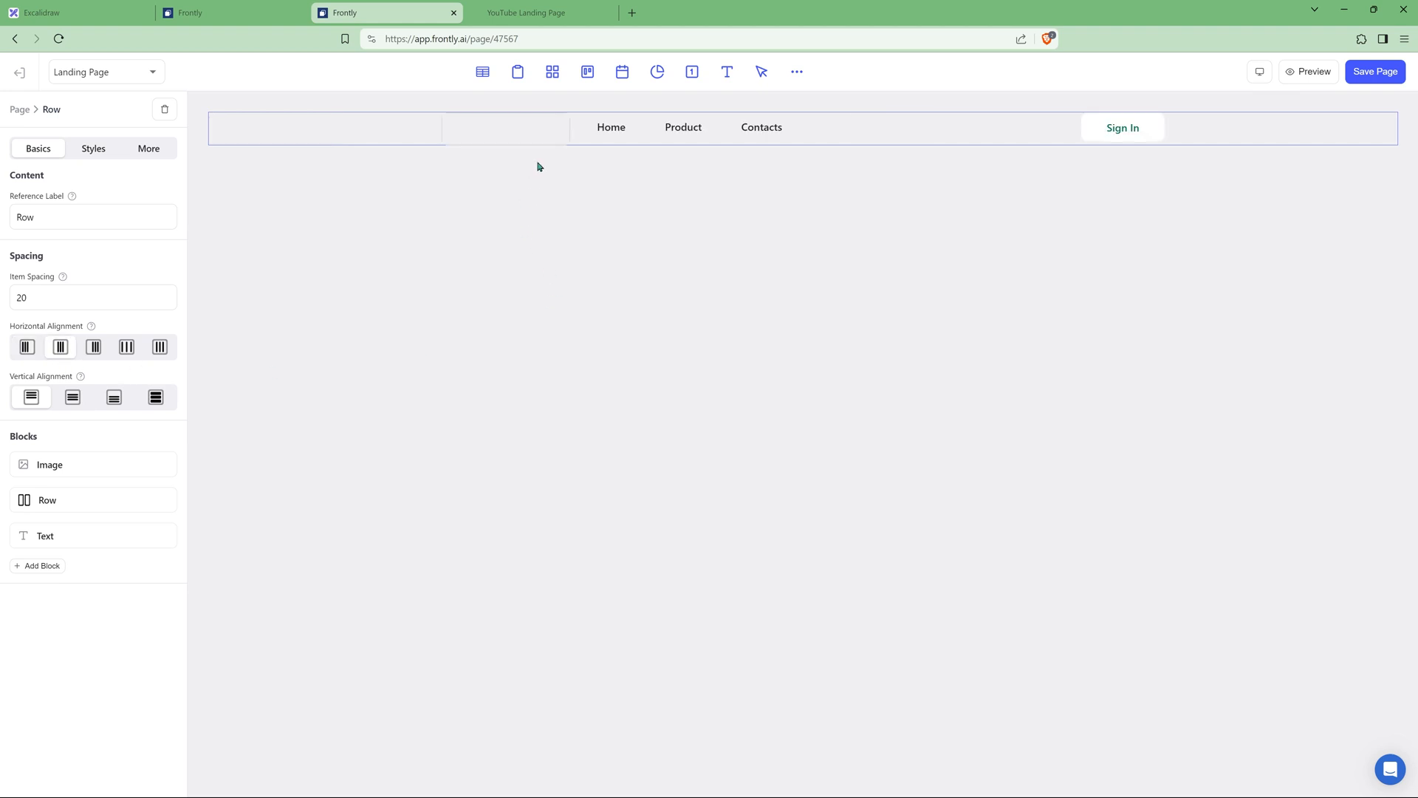
Step: Copy the YT_Music_Tracker_Logo asset's link from the Frontly assets page and set it as the header image's URL
{"action": "left_click", "coordinate": [547, 131]}
{"action": "left_click", "coordinate": [243, 13]}
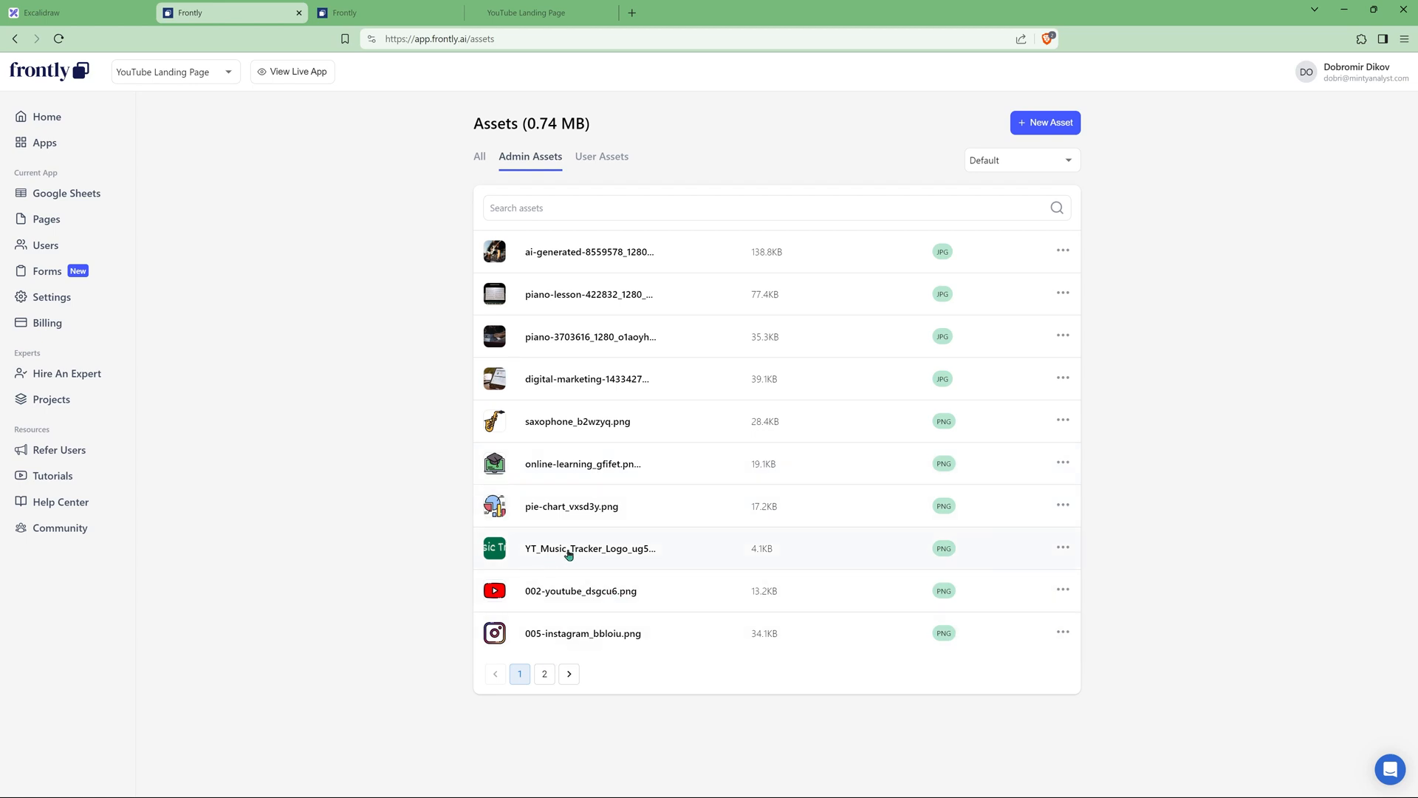
{"action": "left_click", "coordinate": [1063, 547]}
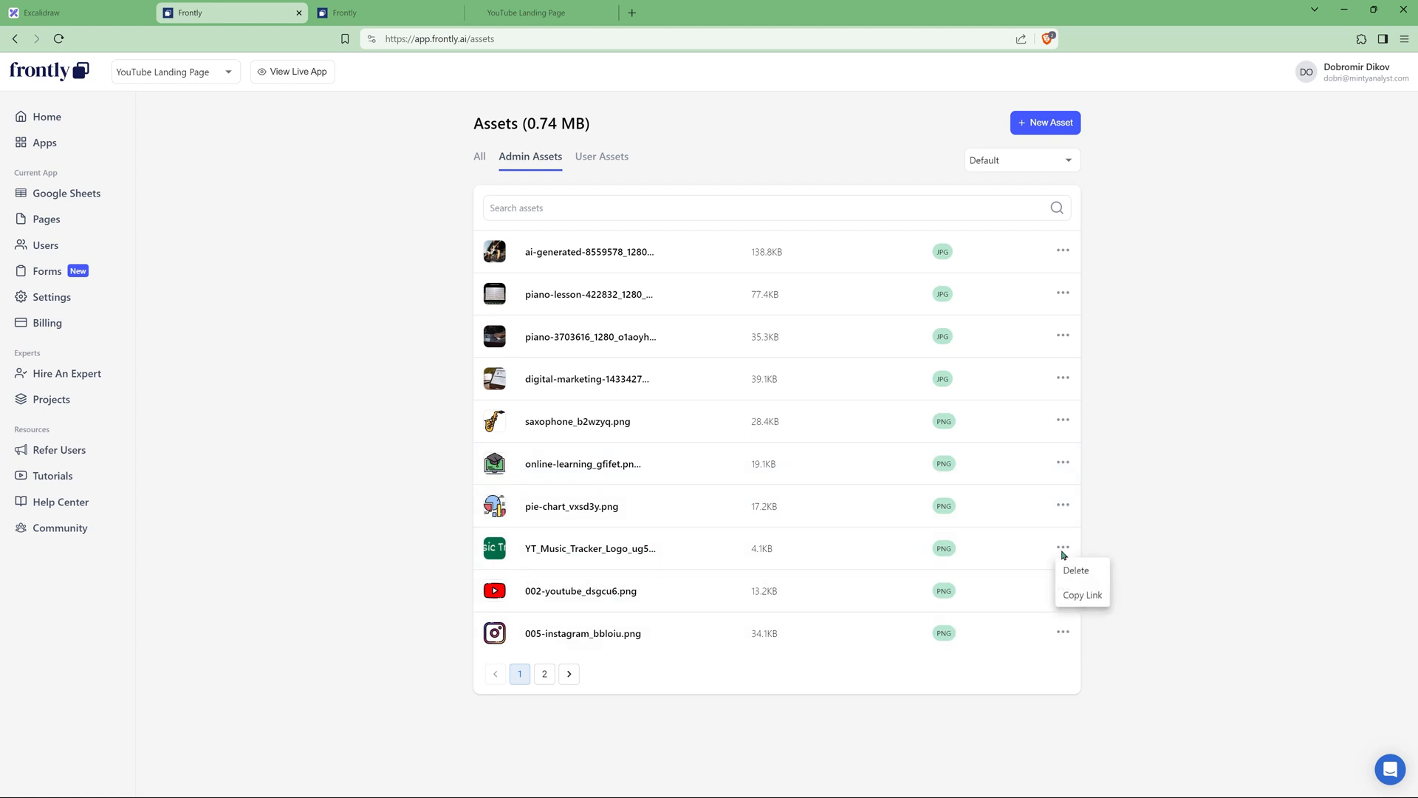
{"action": "left_click", "coordinate": [1084, 595]}
{"action": "left_click", "coordinate": [397, 15]}
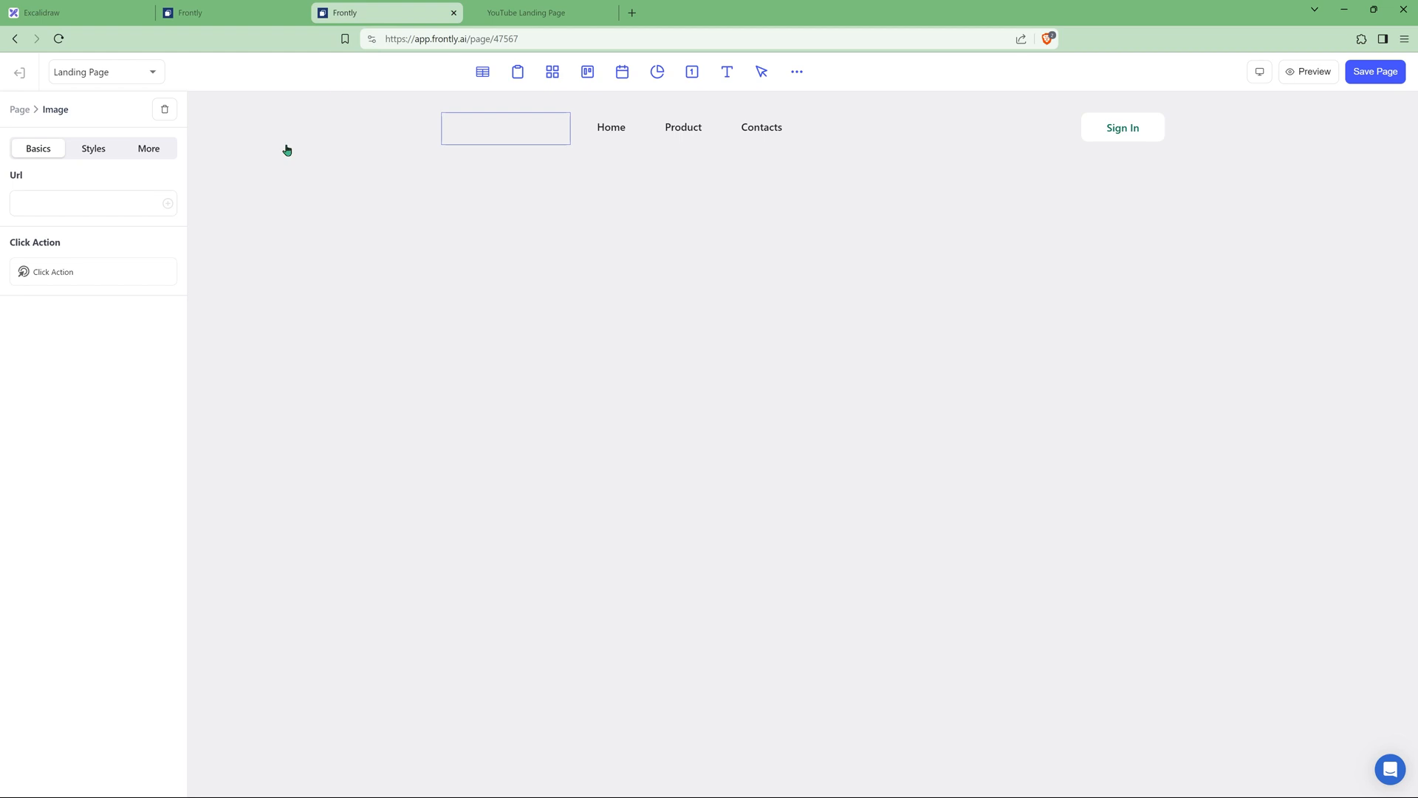
{"action": "key", "text": "ctrl+v"}
Step: Set the logo image's border radius to 0 and its image fit to Contain
{"action": "left_click", "coordinate": [89, 151]}
{"action": "left_click", "coordinate": [72, 331]}
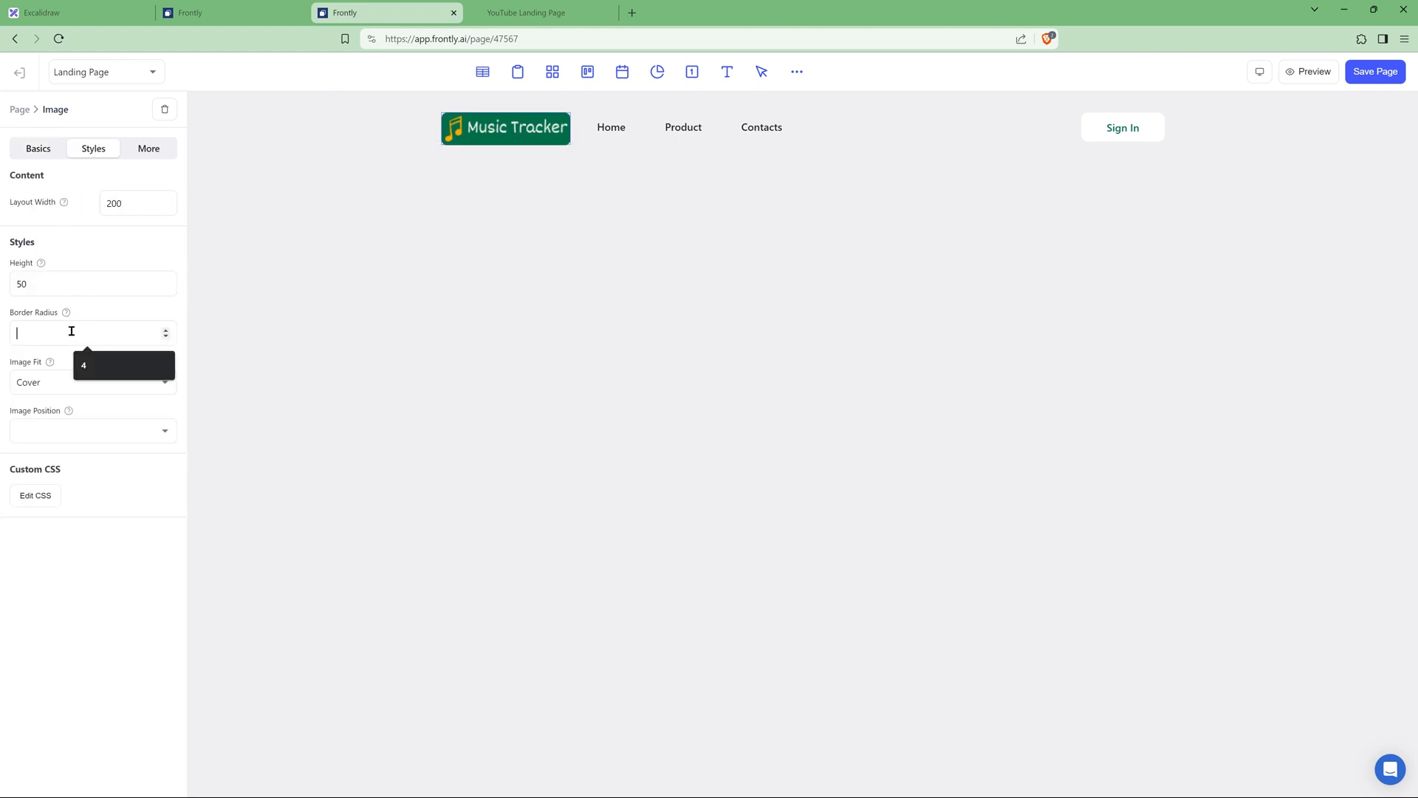
{"action": "type", "text": "0"}
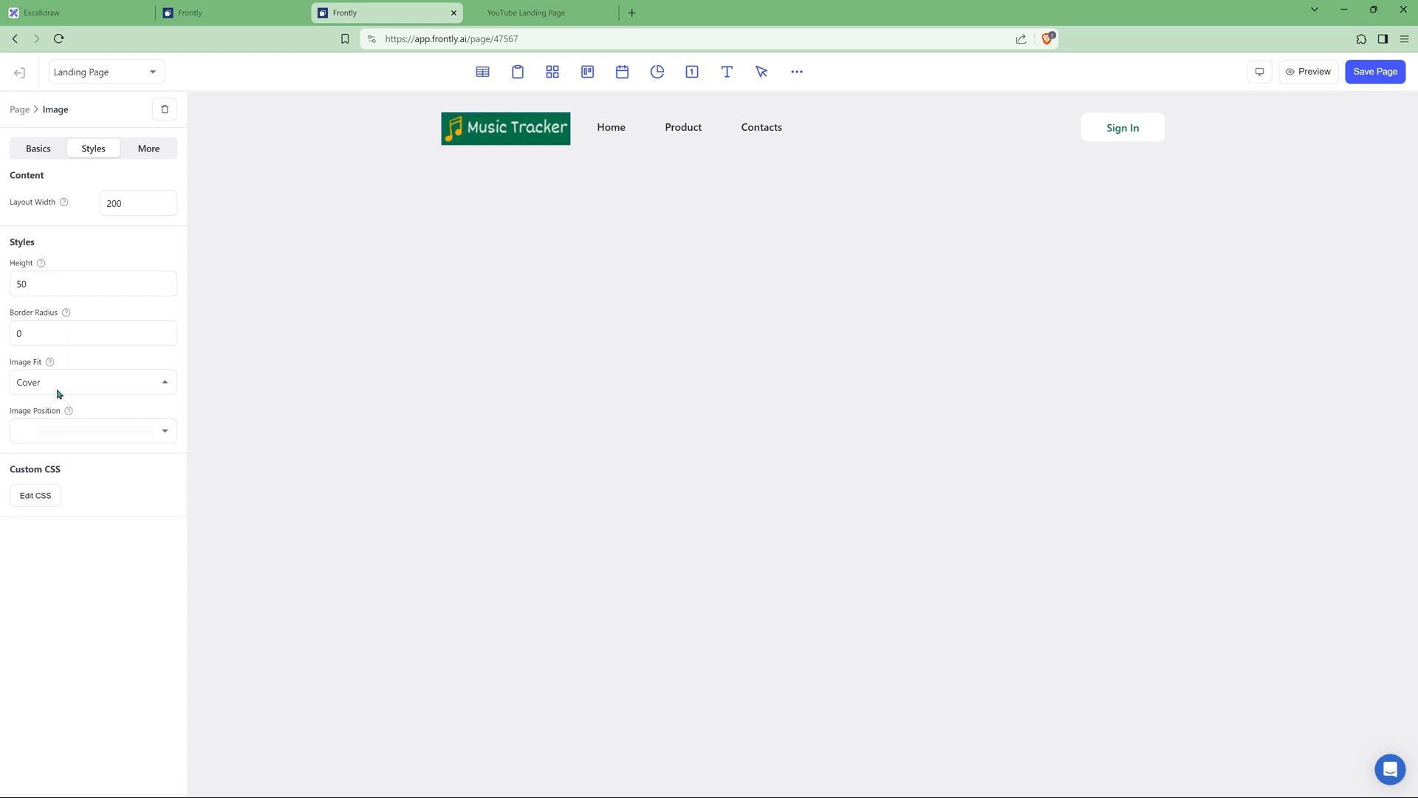
{"action": "left_click", "coordinate": [58, 387]}
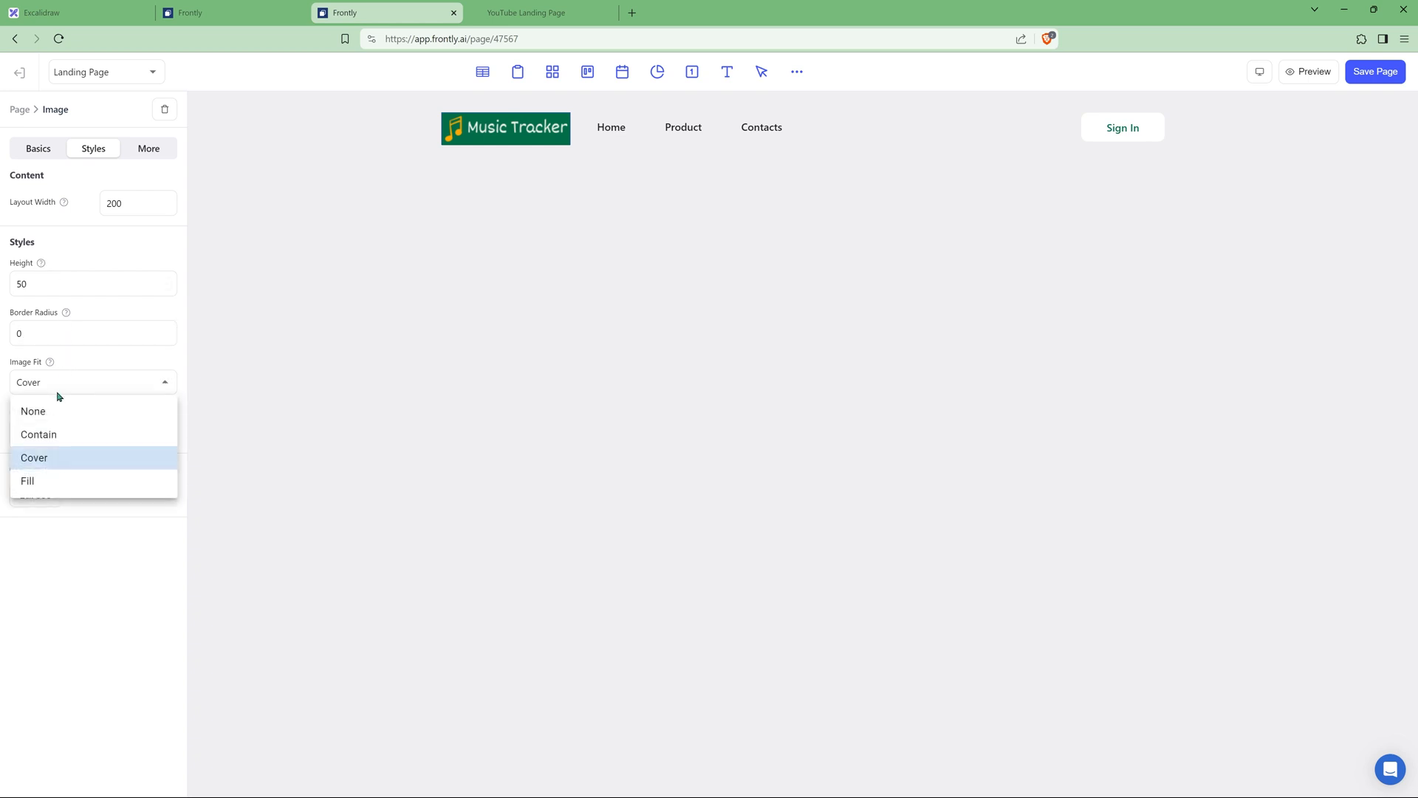
{"action": "left_click", "coordinate": [53, 442]}
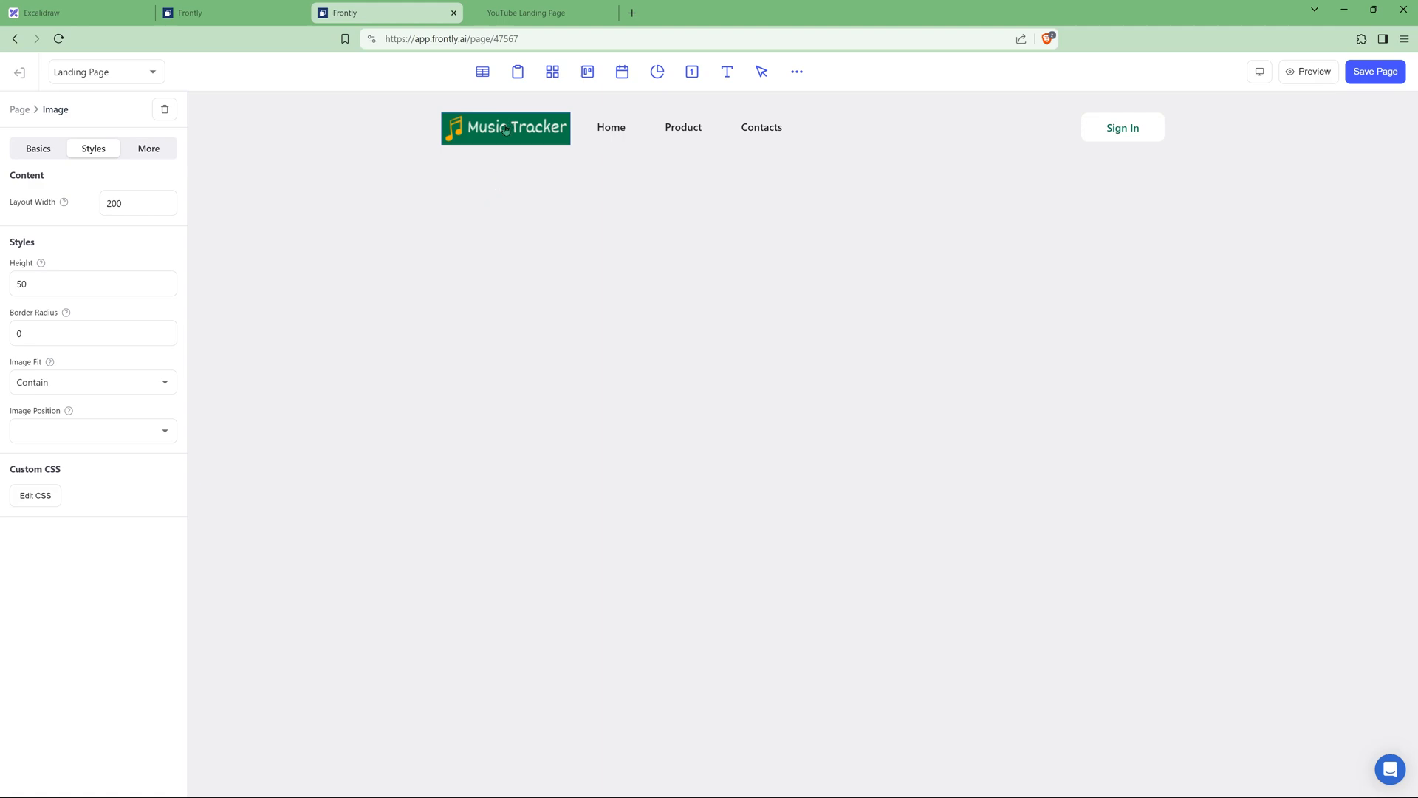
Step: Check the logo area in the landing page preview and the custom CSS options of the logo image
{"action": "left_click", "coordinate": [532, 13]}
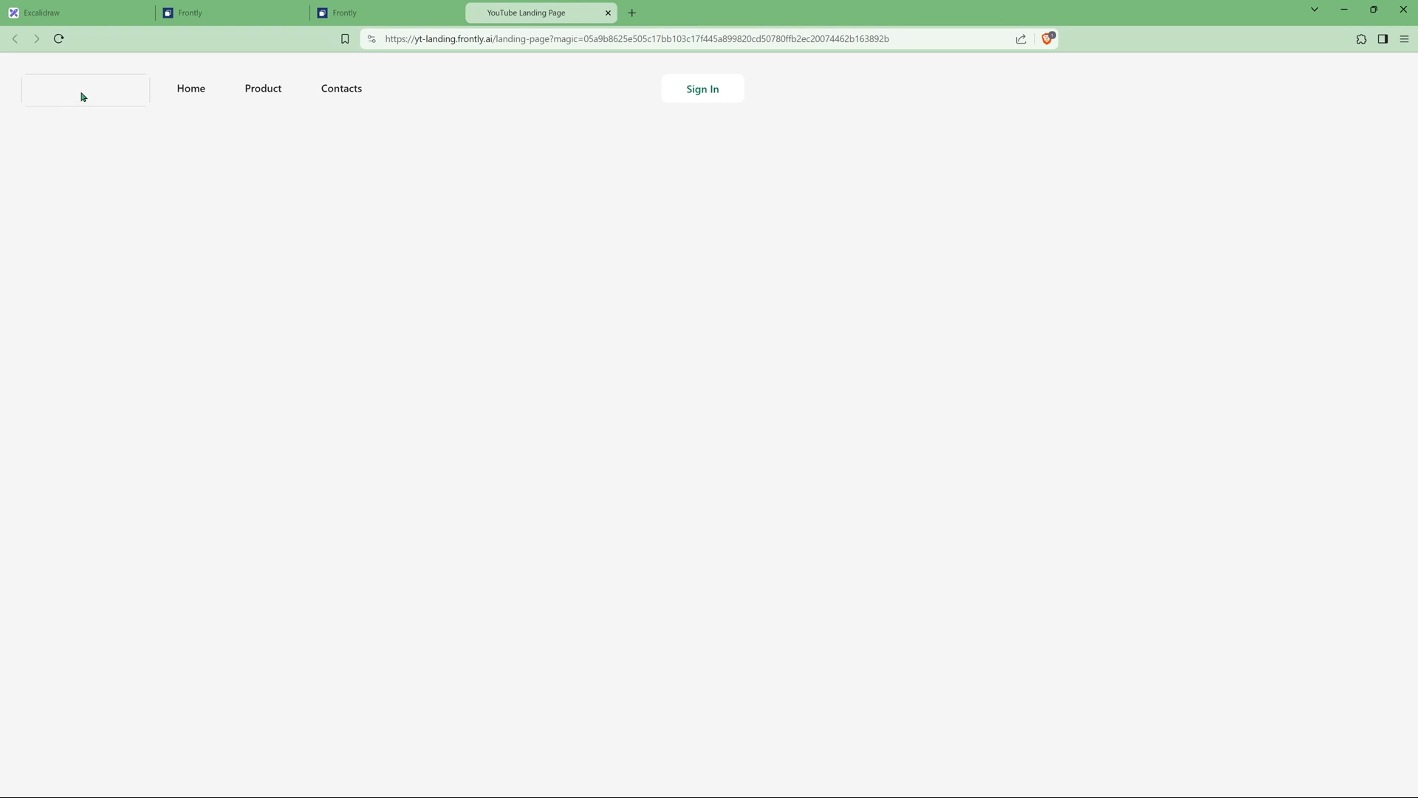
{"action": "left_click", "coordinate": [355, 14]}
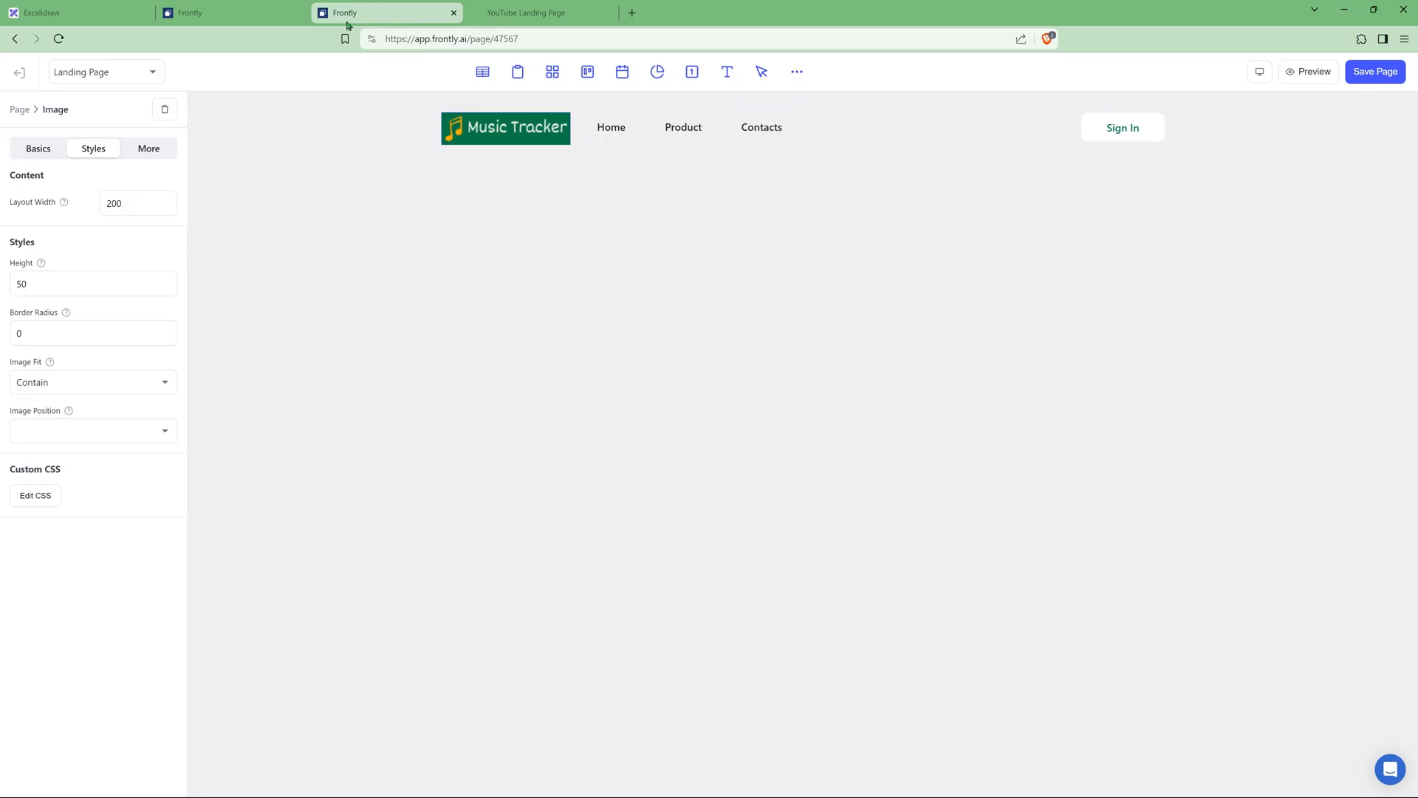
{"action": "left_click", "coordinate": [21, 497]}
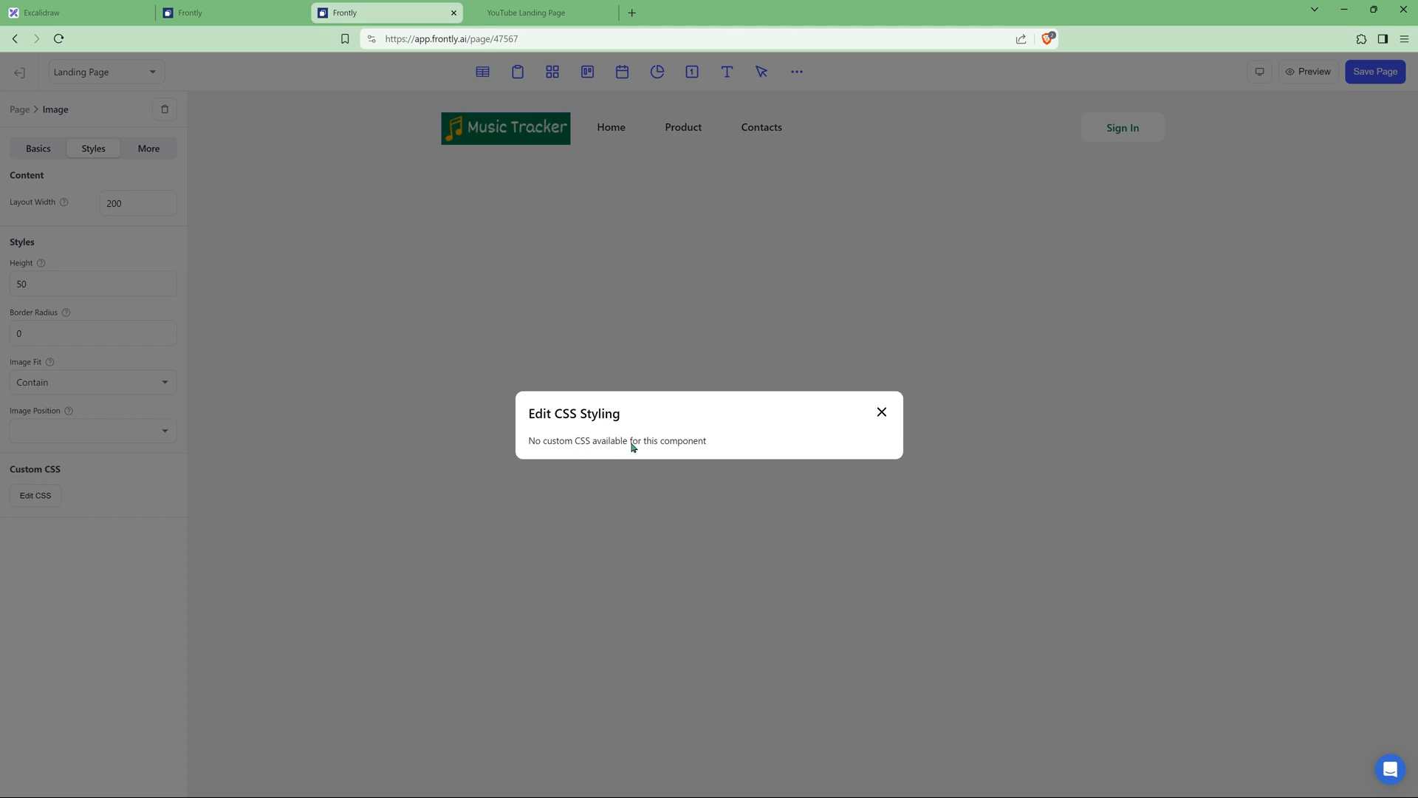
{"action": "left_click", "coordinate": [882, 414]}
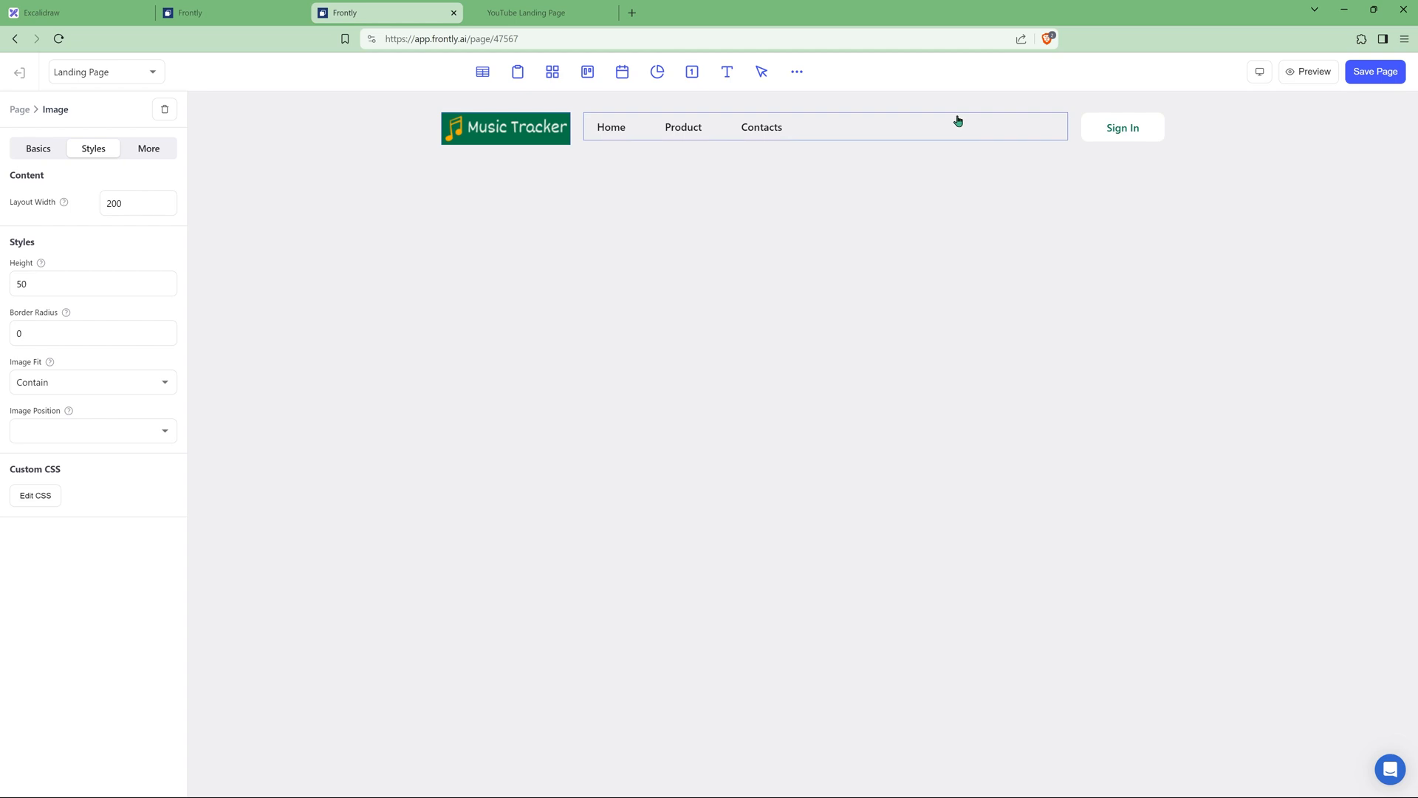
Step: Give the outer header row custom CSS background-color:#006C47; padding-top:10px; padding-bottom:10px; & img:hover { cursor: pointer; } and save the page
{"action": "left_click", "coordinate": [393, 128]}
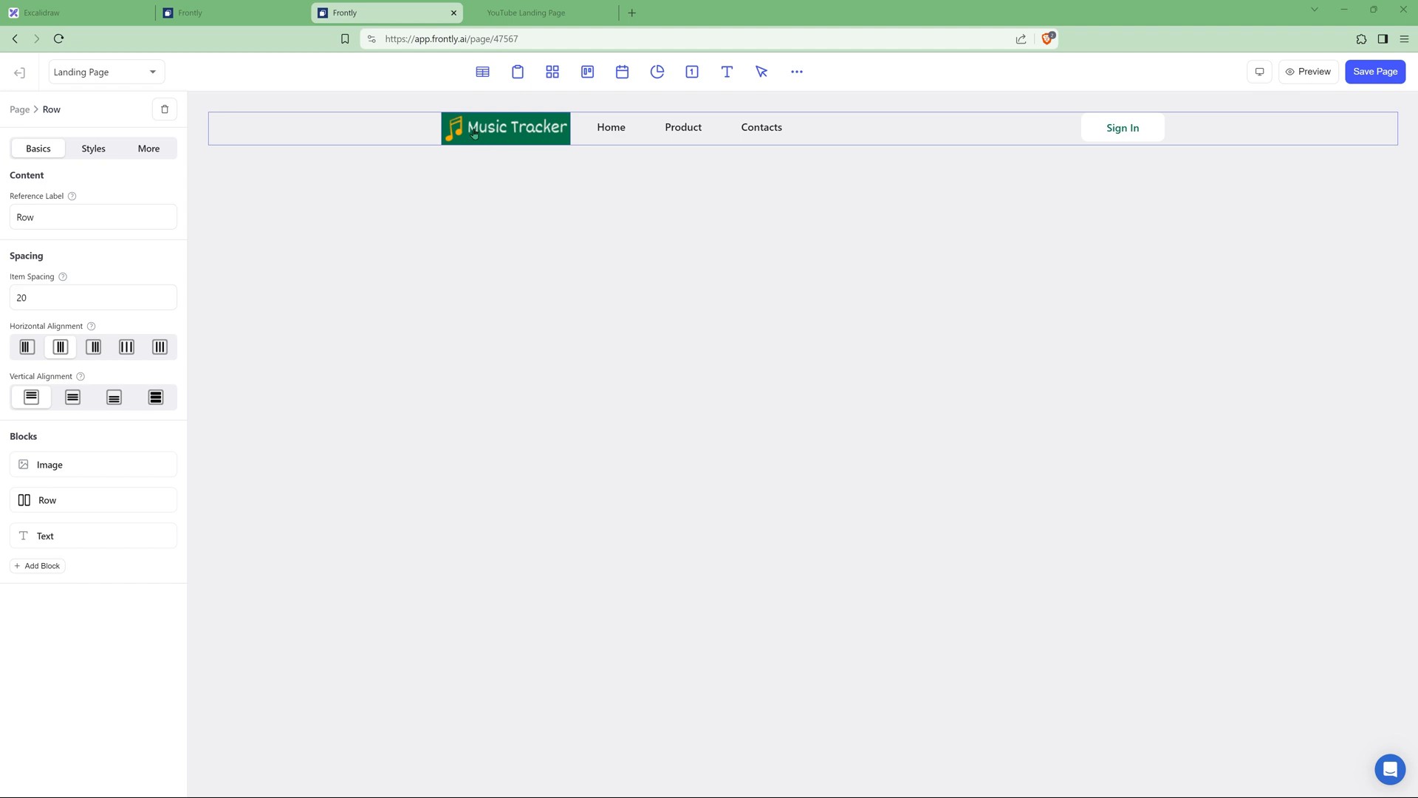
{"action": "left_click", "coordinate": [93, 148]}
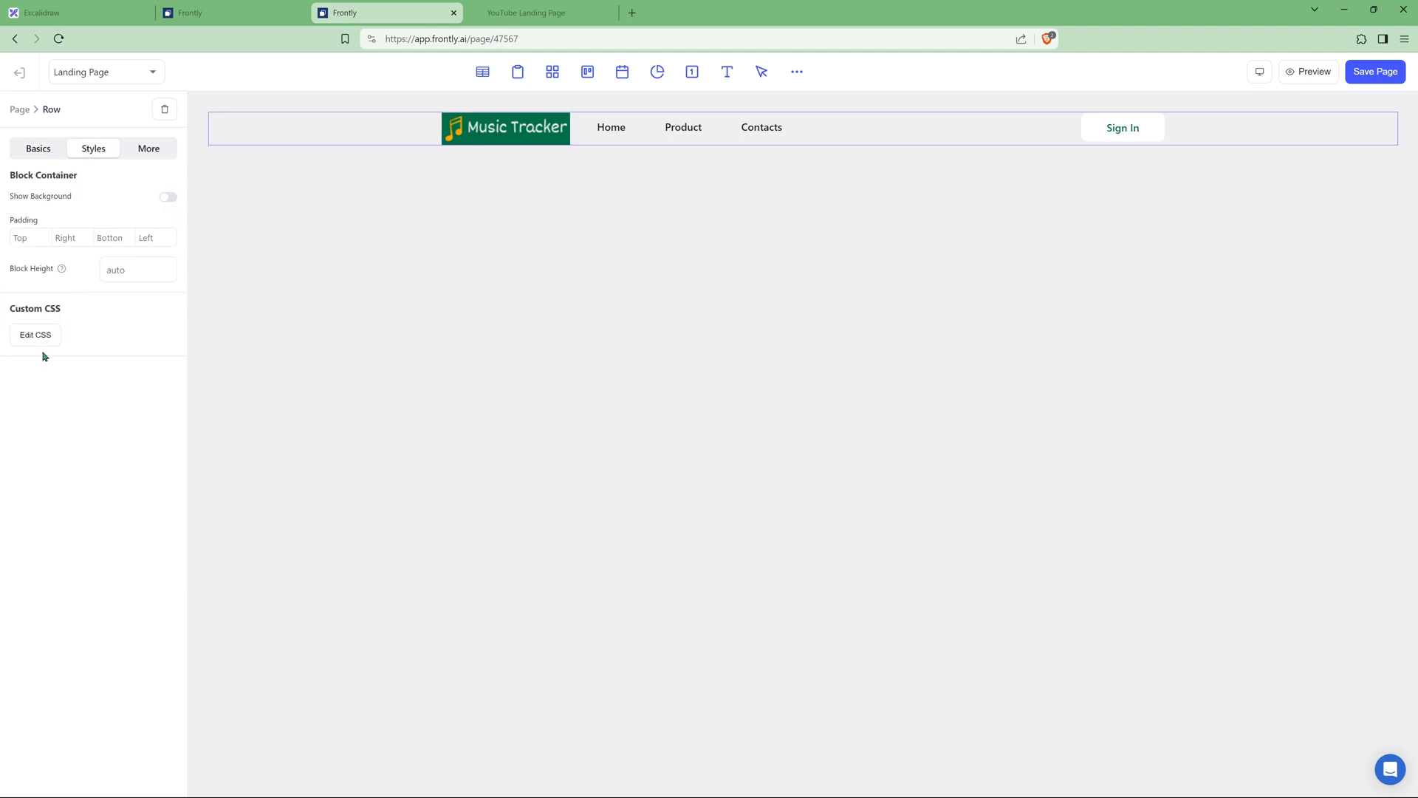
{"action": "left_click", "coordinate": [34, 334]}
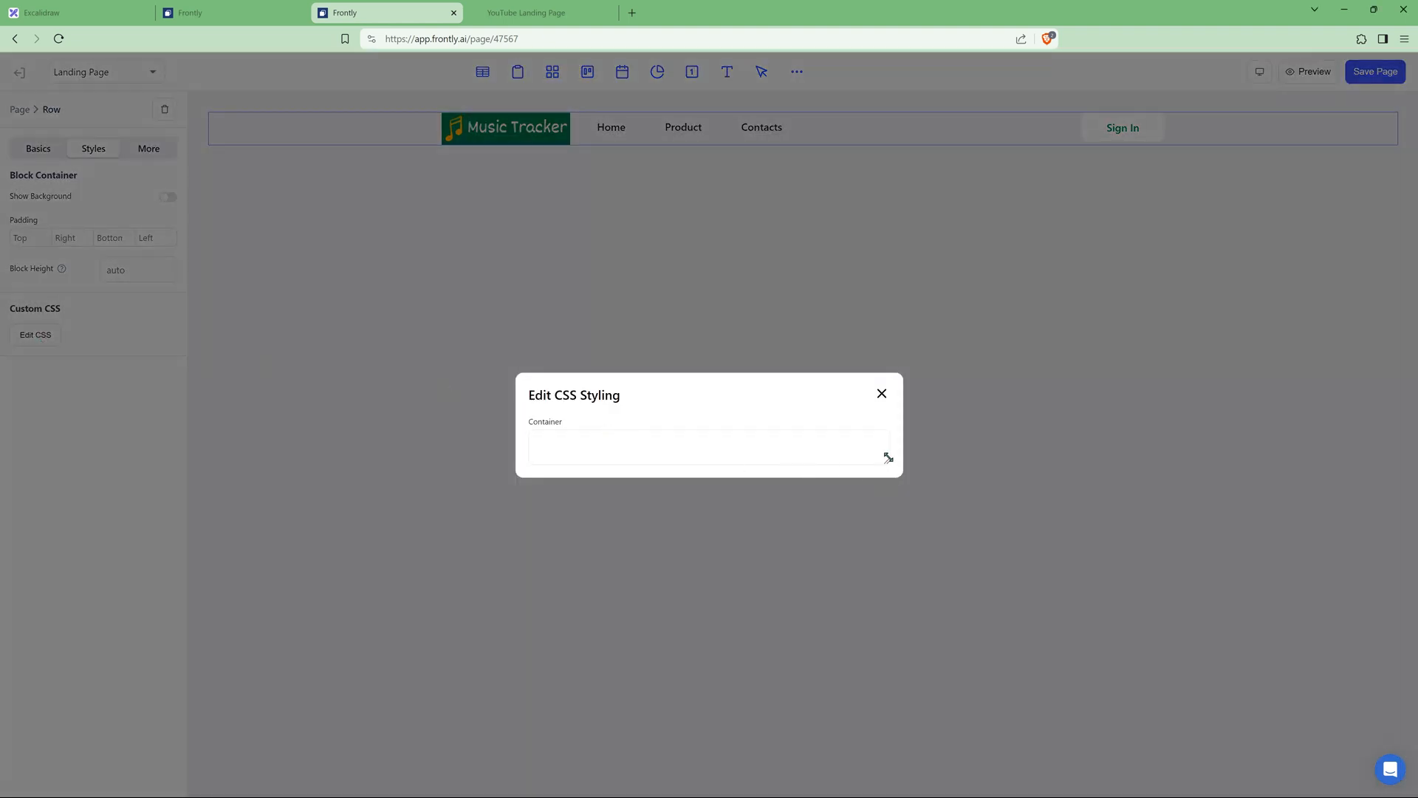
{"action": "left_click", "coordinate": [582, 396]}
{"action": "key", "text": "ctrl+v"}
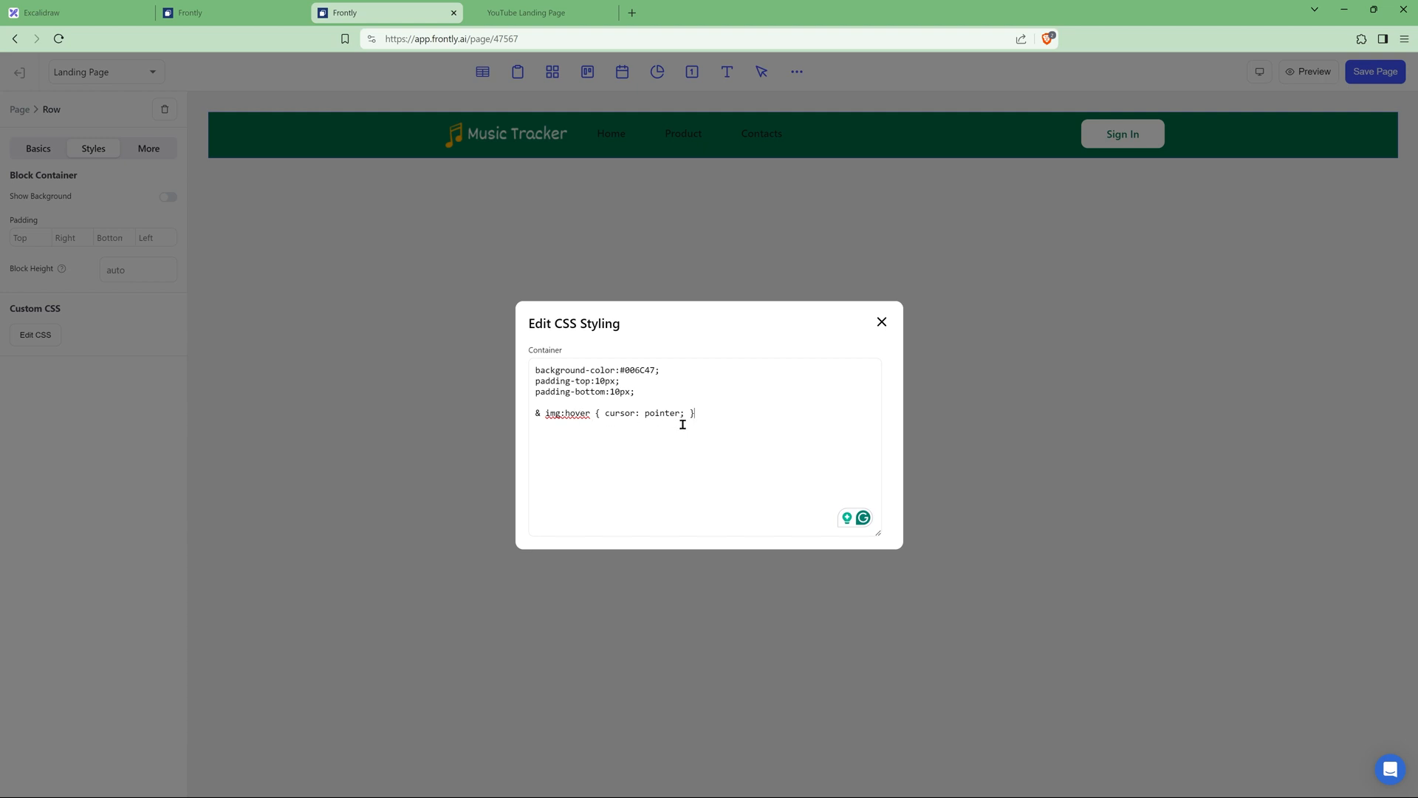
{"action": "left_click", "coordinate": [1181, 277]}
{"action": "left_click", "coordinate": [1361, 72]}
{"action": "left_click", "coordinate": [498, 13]}
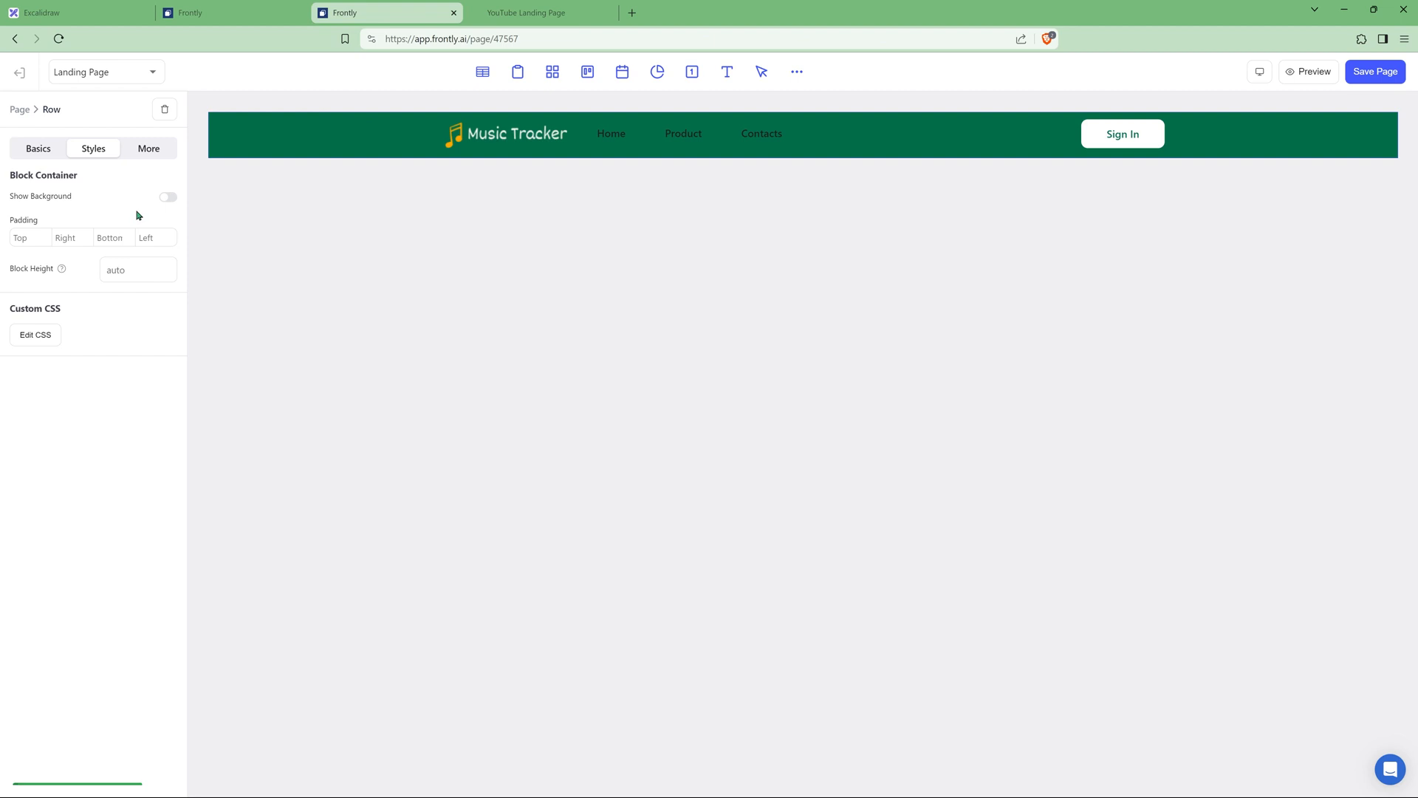
Step: Set the landing page's padding to 0 on all four sides, then save it and check the preview
{"action": "left_click", "coordinate": [22, 110]}
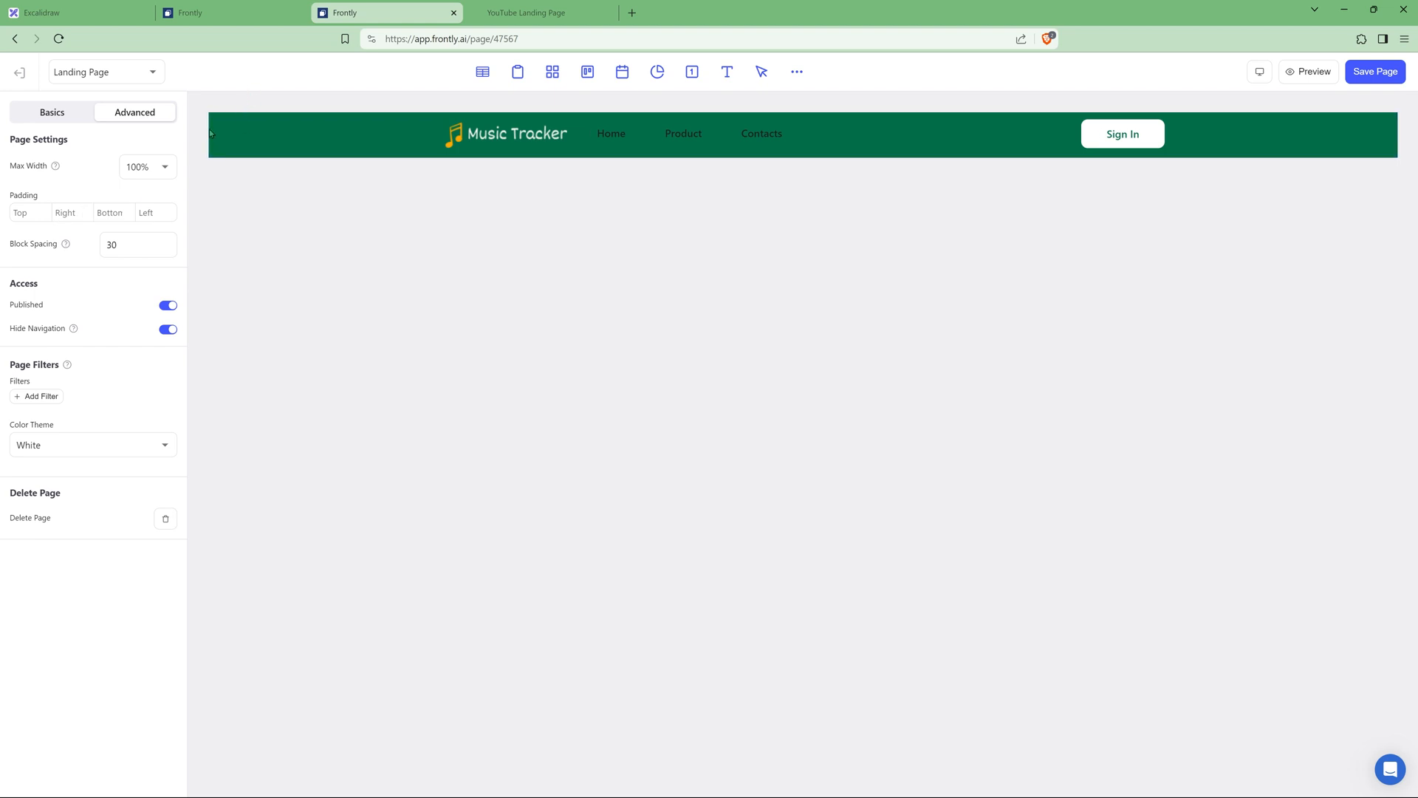
{"action": "left_click", "coordinate": [34, 213]}
{"action": "type", "text": "0"}
{"action": "key", "text": "Tab"}
{"action": "type", "text": "0"}
{"action": "key", "text": "Tab"}
{"action": "type", "text": "0"}
{"action": "key", "text": "Tab"}
{"action": "type", "text": "0"}
{"action": "key", "text": "Tab"}
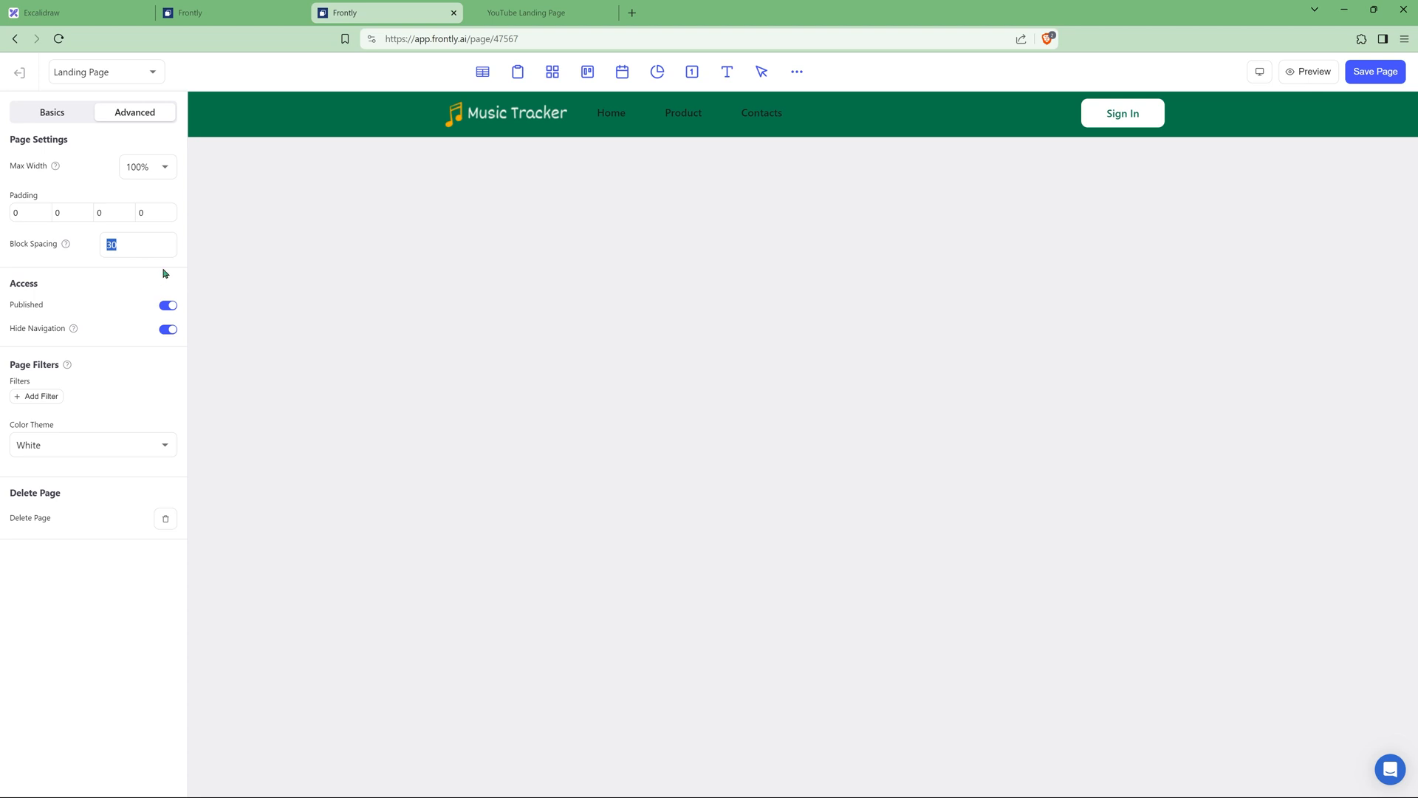
{"action": "left_click", "coordinate": [1378, 71]}
{"action": "key", "text": "ctrl+Tab"}
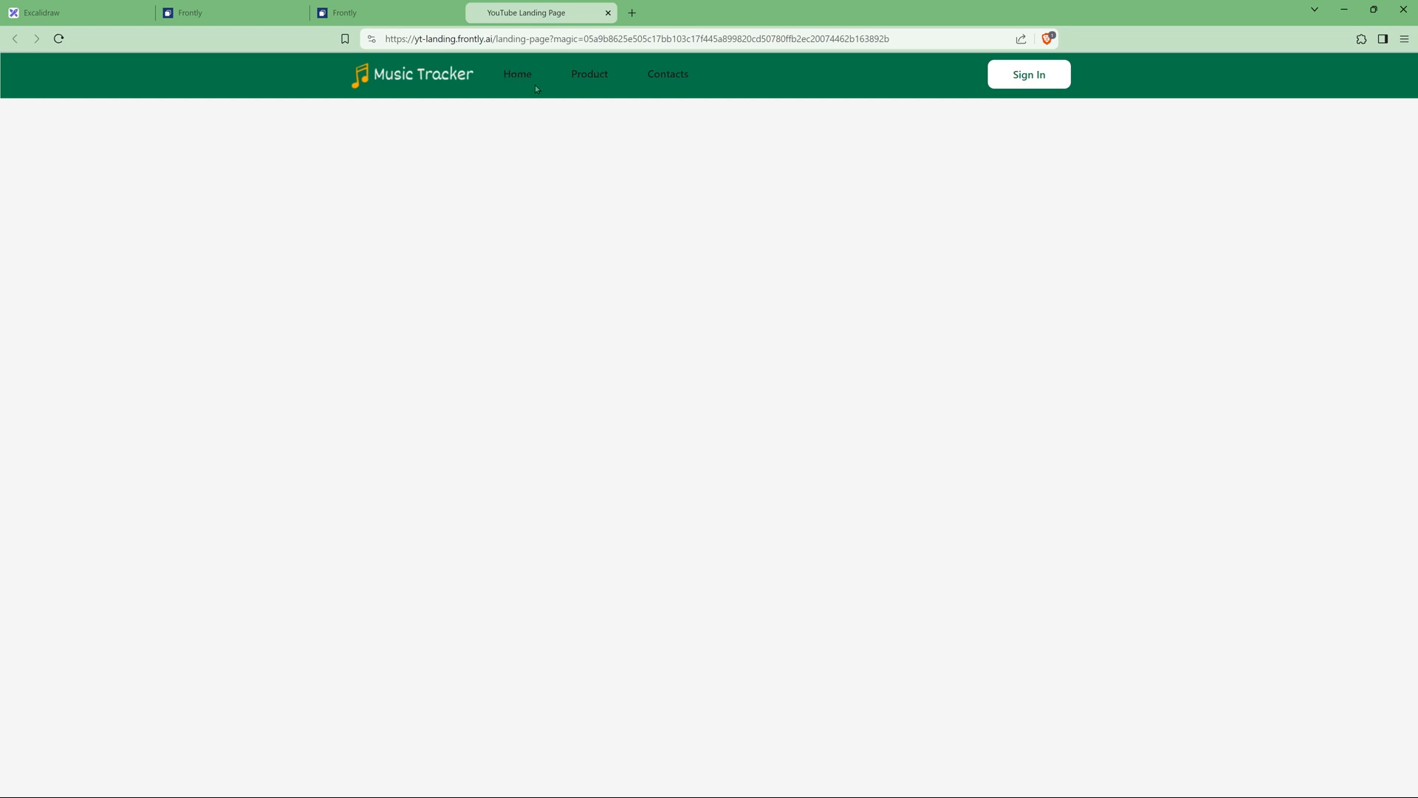
Step: Set the font color of the Home menu text to #fafafa
{"action": "key", "text": "ctrl+shift+Tab"}
{"action": "left_click", "coordinate": [93, 148]}
{"action": "double_click", "coordinate": [229, 434]}
{"action": "type", "text": "fafafa"}
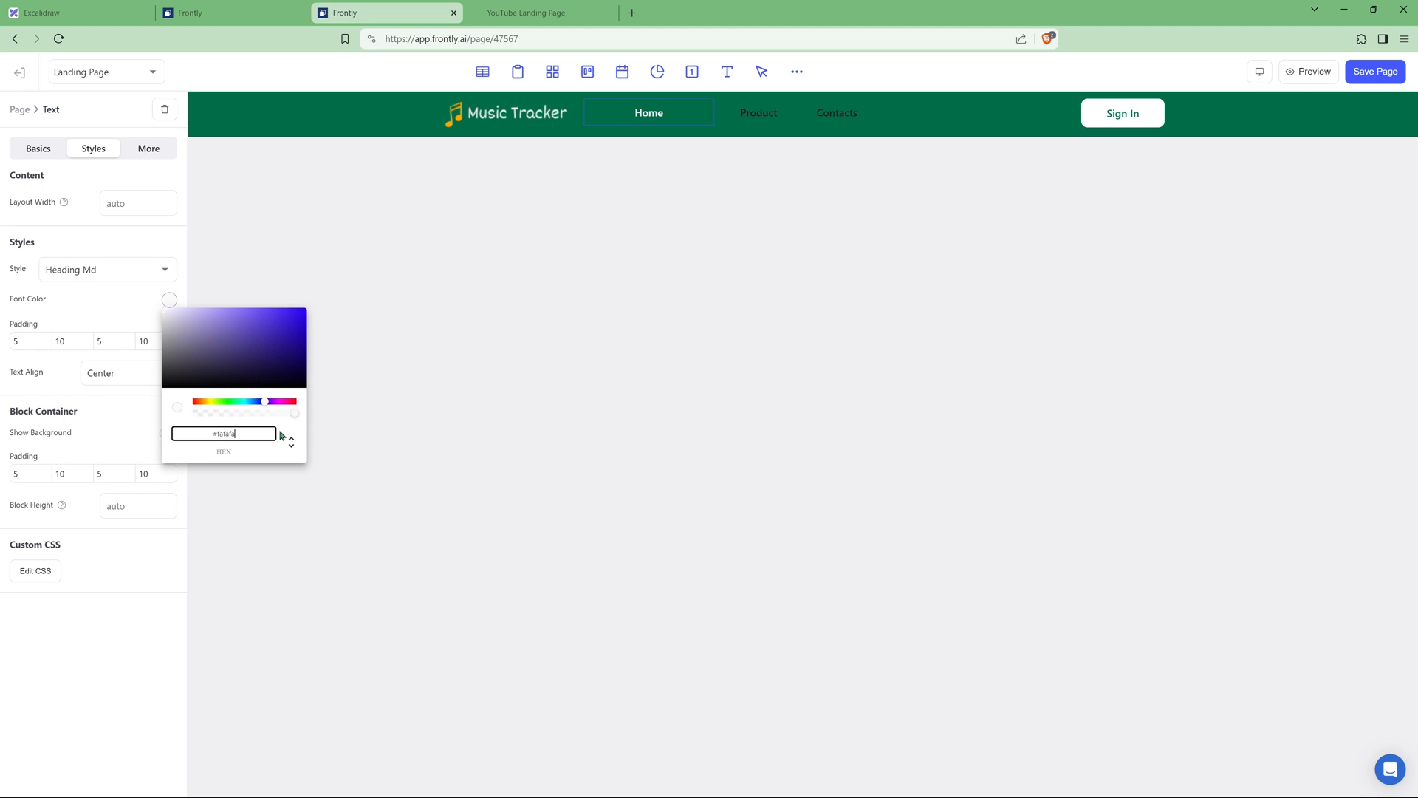
{"action": "left_click", "coordinate": [255, 246]}
Step: Add the custom CSS &:hover { cursor:pointer; } to the Home menu text and copy that rule
{"action": "left_click", "coordinate": [46, 571]}
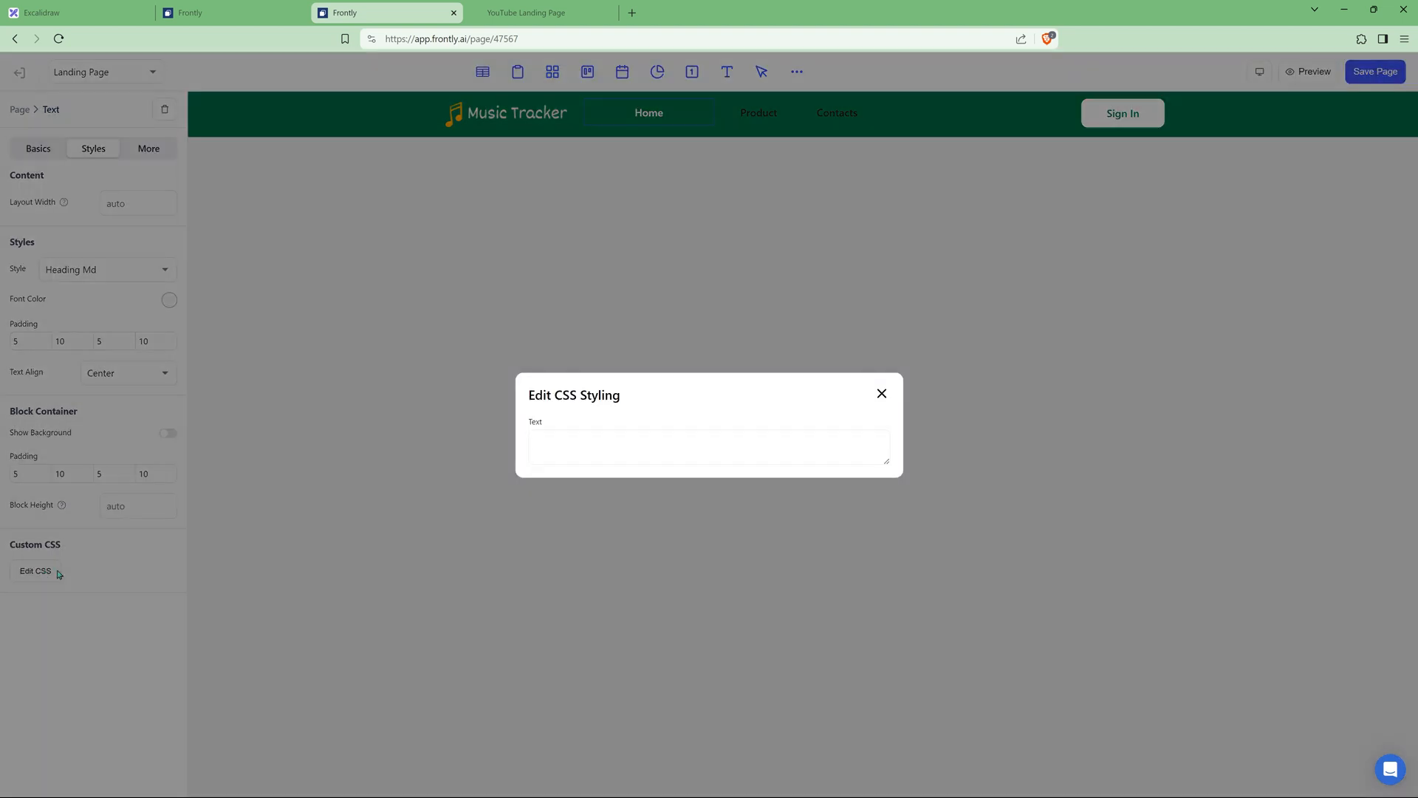
{"action": "left_click_drag", "start_coordinate": [886, 461], "coordinate": [835, 493]}
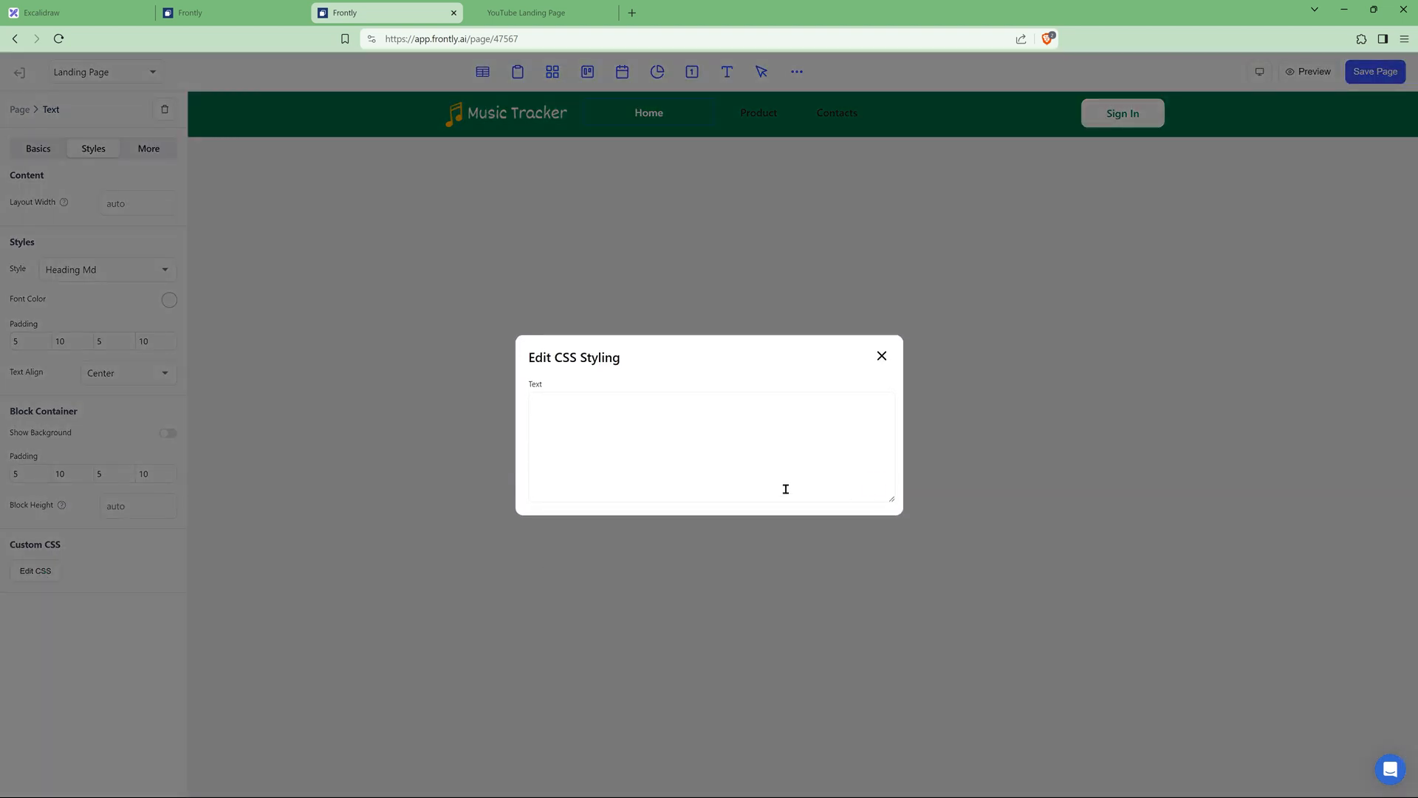
{"action": "type", "text": "&:hover { cursor"}
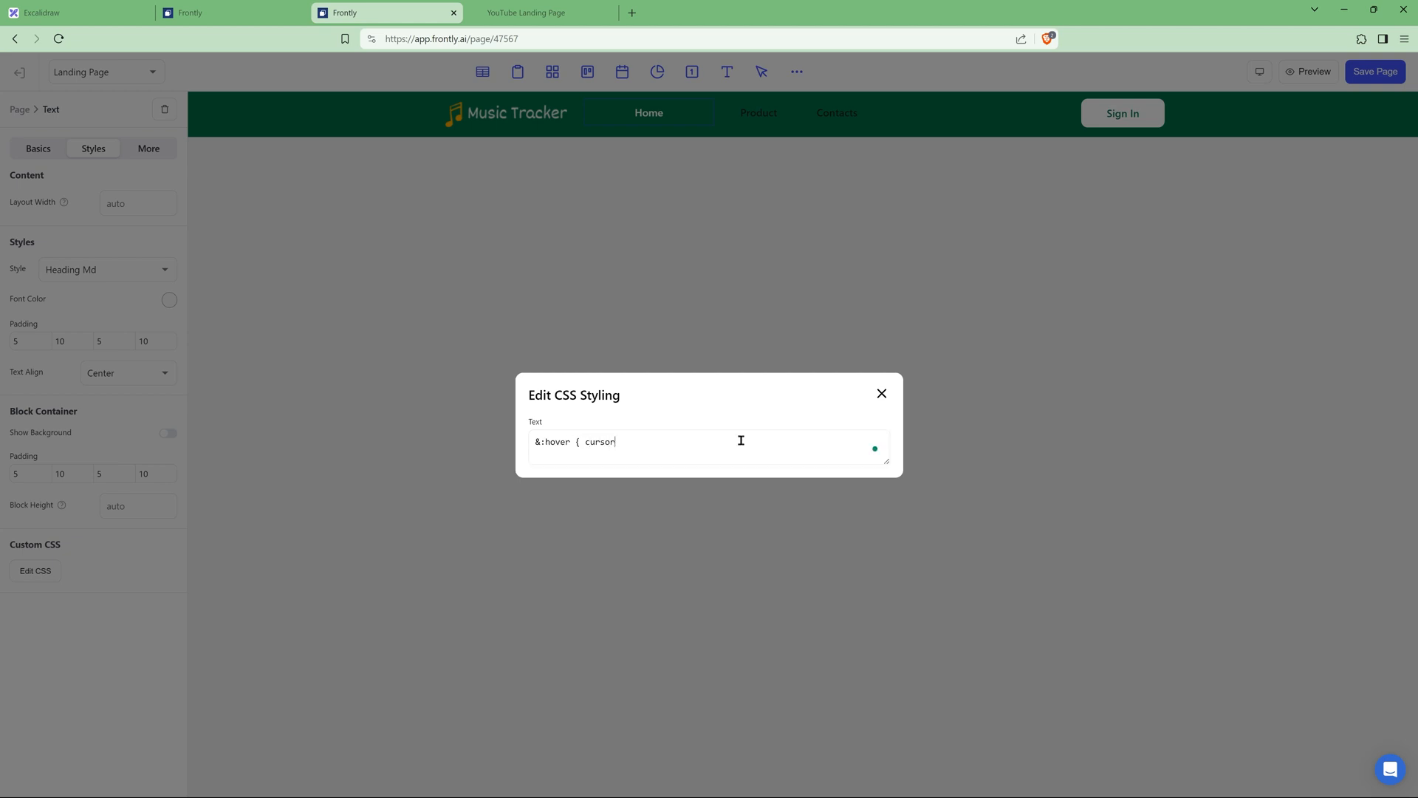
{"action": "type", "text": ":pointer; }"}
{"action": "key", "text": "ctrl+a"}
{"action": "key", "text": "ctrl+c"}
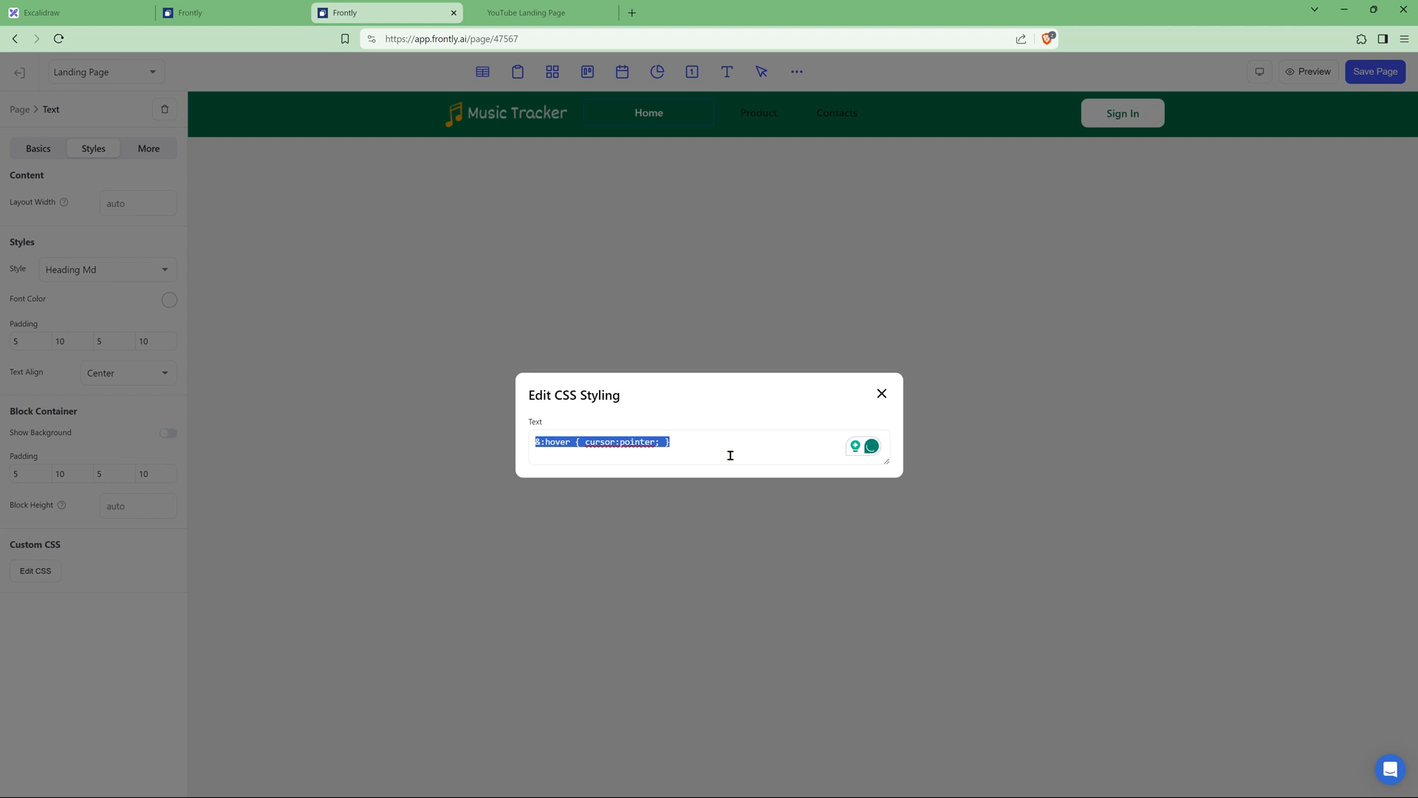
{"action": "left_click", "coordinate": [881, 393]}
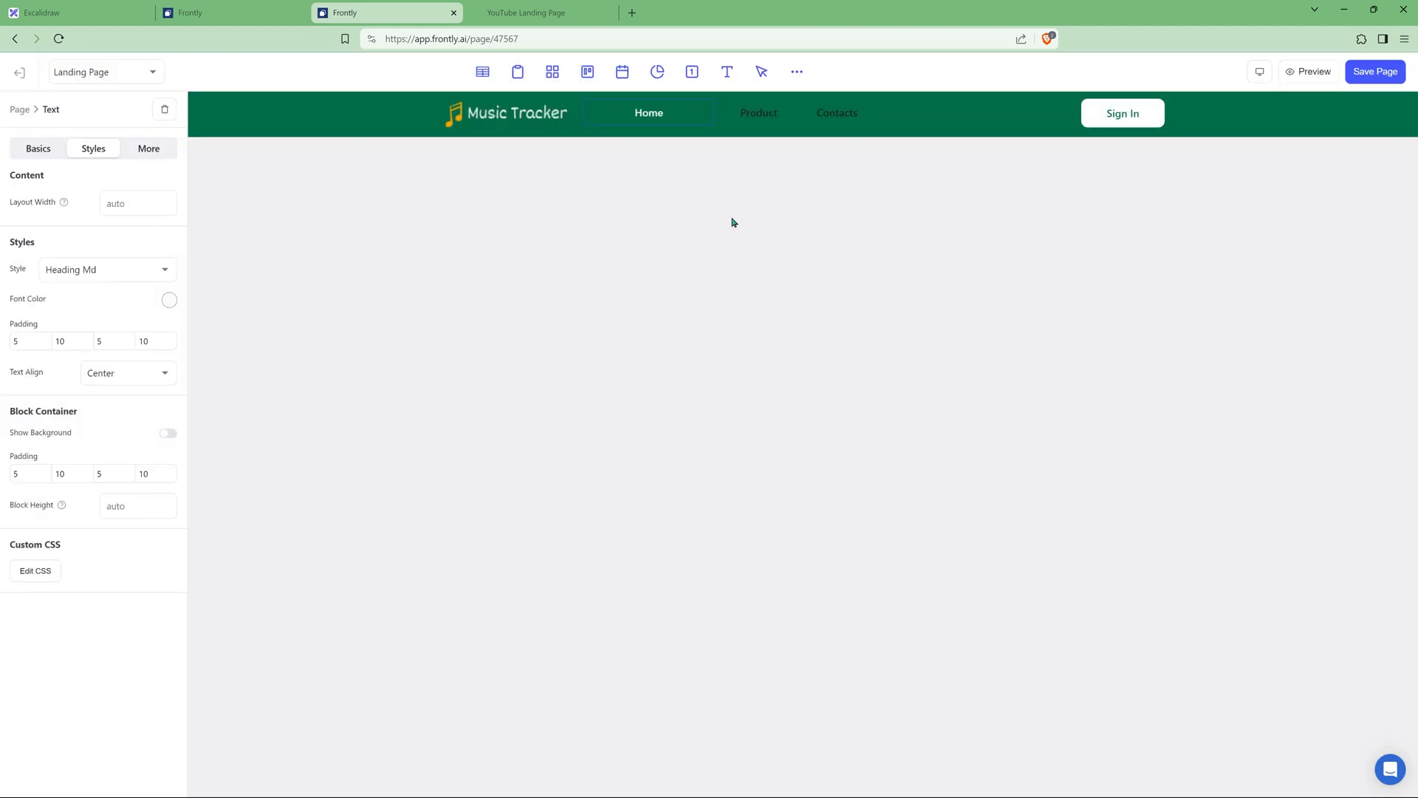
Step: Set the font color of the Product menu text to #fafafa
{"action": "left_click", "coordinate": [743, 114]}
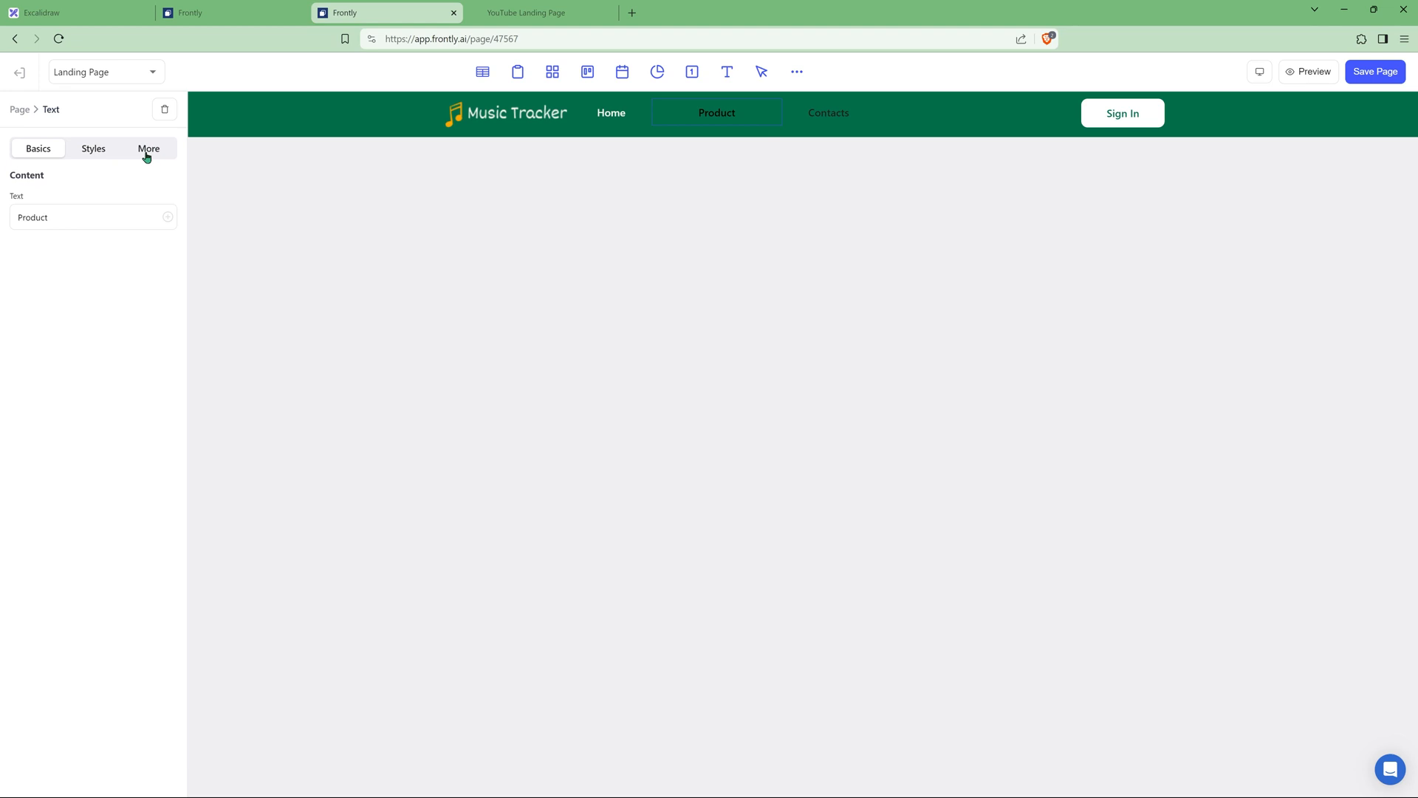
{"action": "left_click", "coordinate": [93, 149]}
{"action": "left_click", "coordinate": [169, 299]}
{"action": "left_click", "coordinate": [241, 441]}
{"action": "type", "text": "fafafa"}
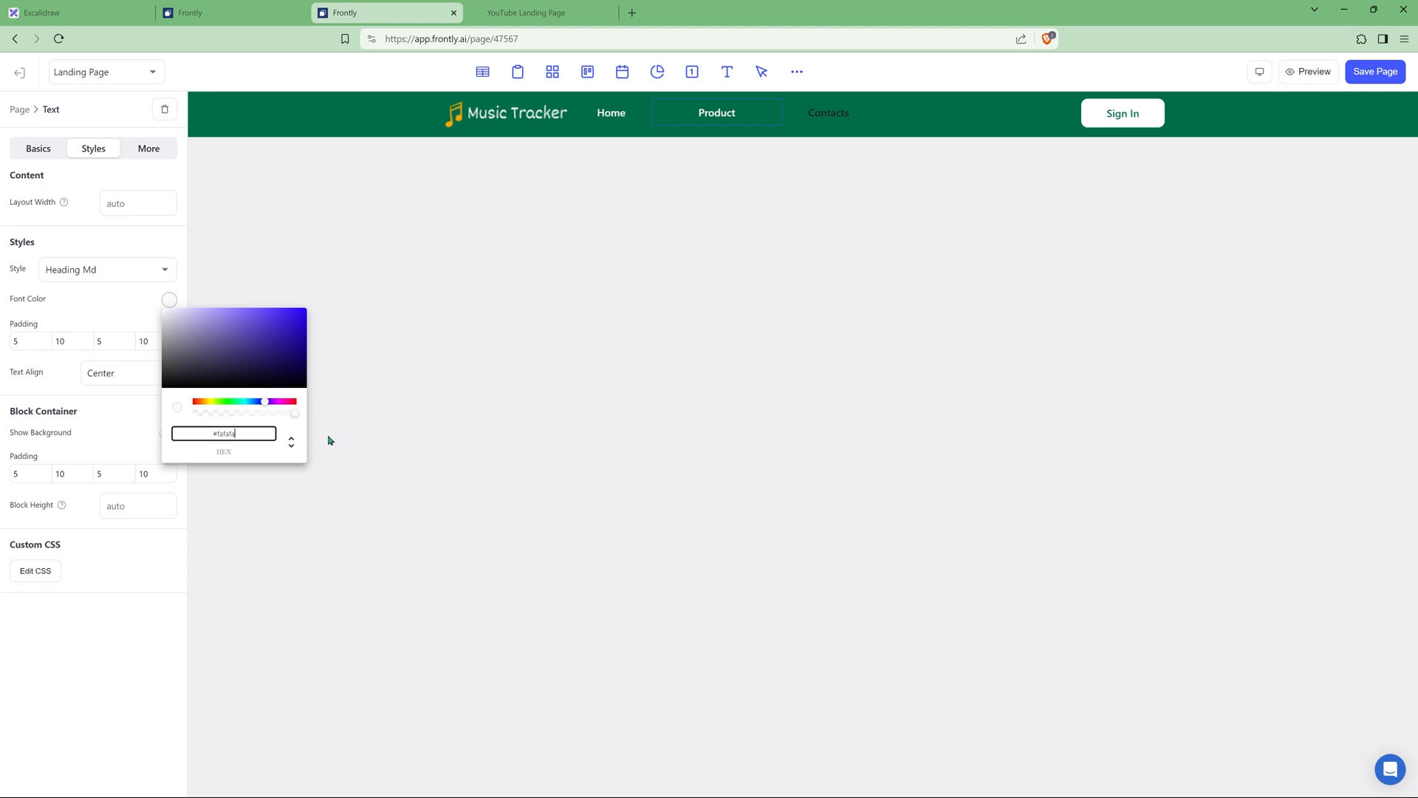
{"action": "left_click", "coordinate": [638, 174]}
Step: Paste the copied &:hover { cursor:pointer; } rule into the Product menu text's custom CSS
{"action": "left_click", "coordinate": [37, 571]}
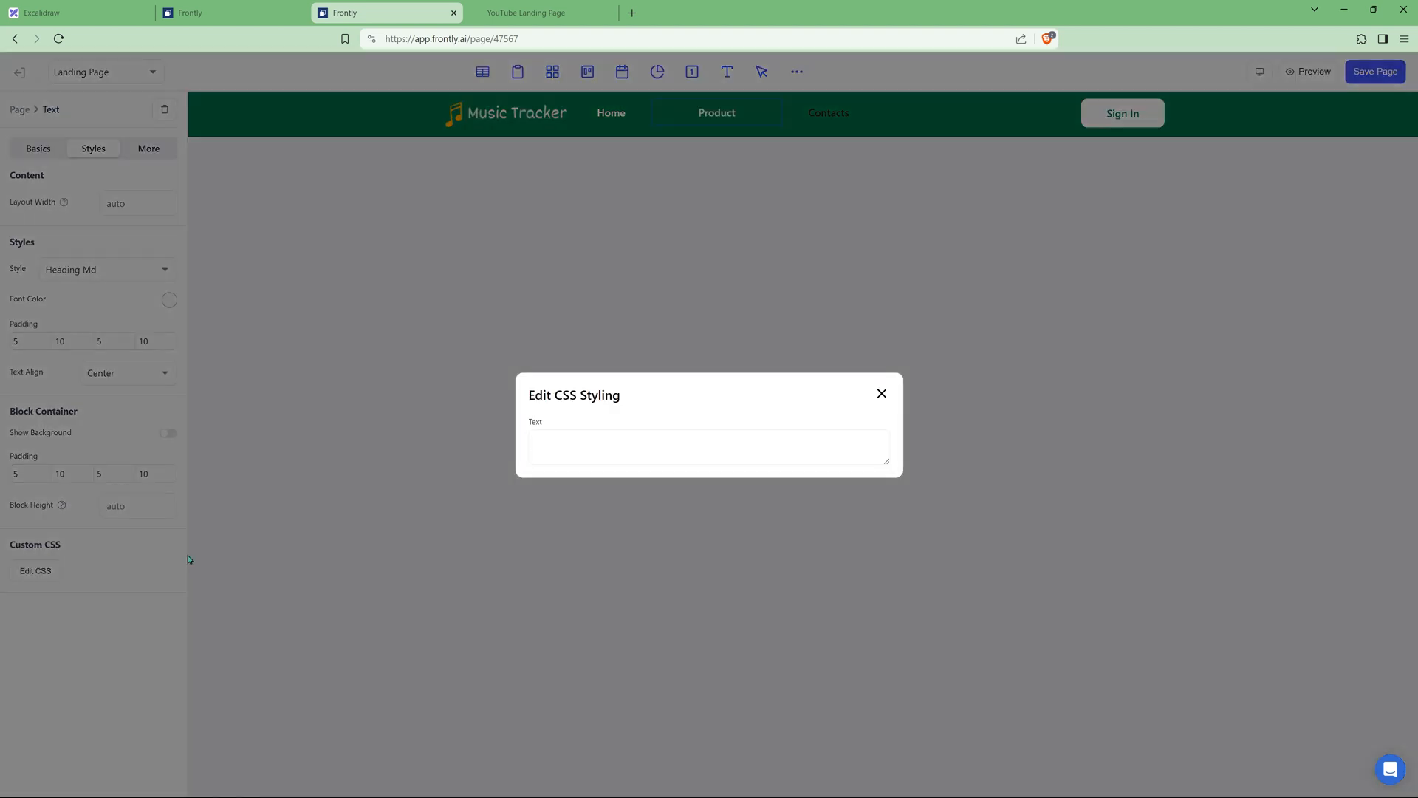
{"action": "left_click", "coordinate": [623, 443]}
{"action": "key", "text": "ctrl+v"}
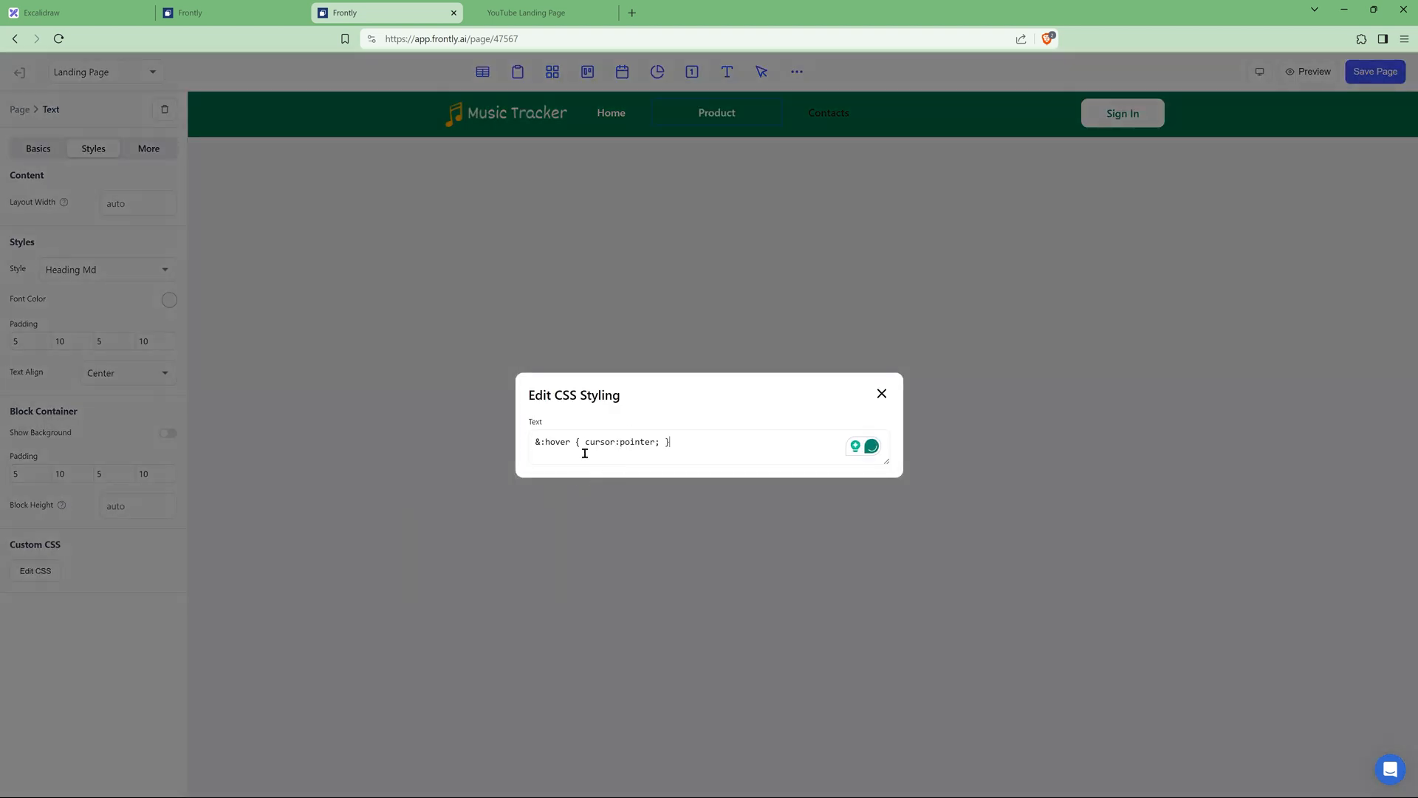
{"action": "left_click", "coordinate": [882, 394]}
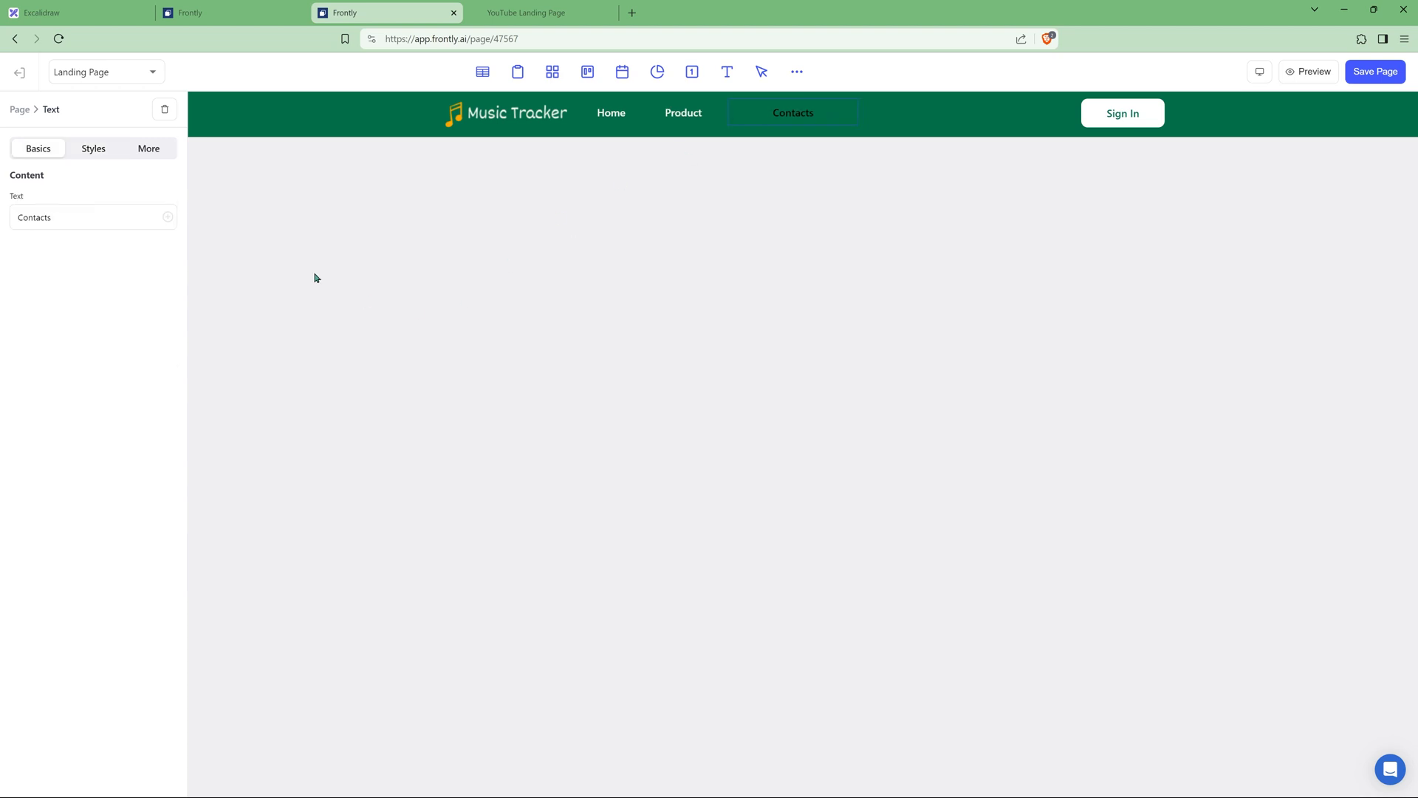
Step: Set the Contacts menu text's font color to #FAFAFA and add &:hover { cursor:pointer; } to its custom CSS
{"action": "left_click", "coordinate": [93, 148]}
{"action": "left_click", "coordinate": [169, 300]}
{"action": "double_click", "coordinate": [243, 432]}
{"action": "left_click", "coordinate": [15, 571]}
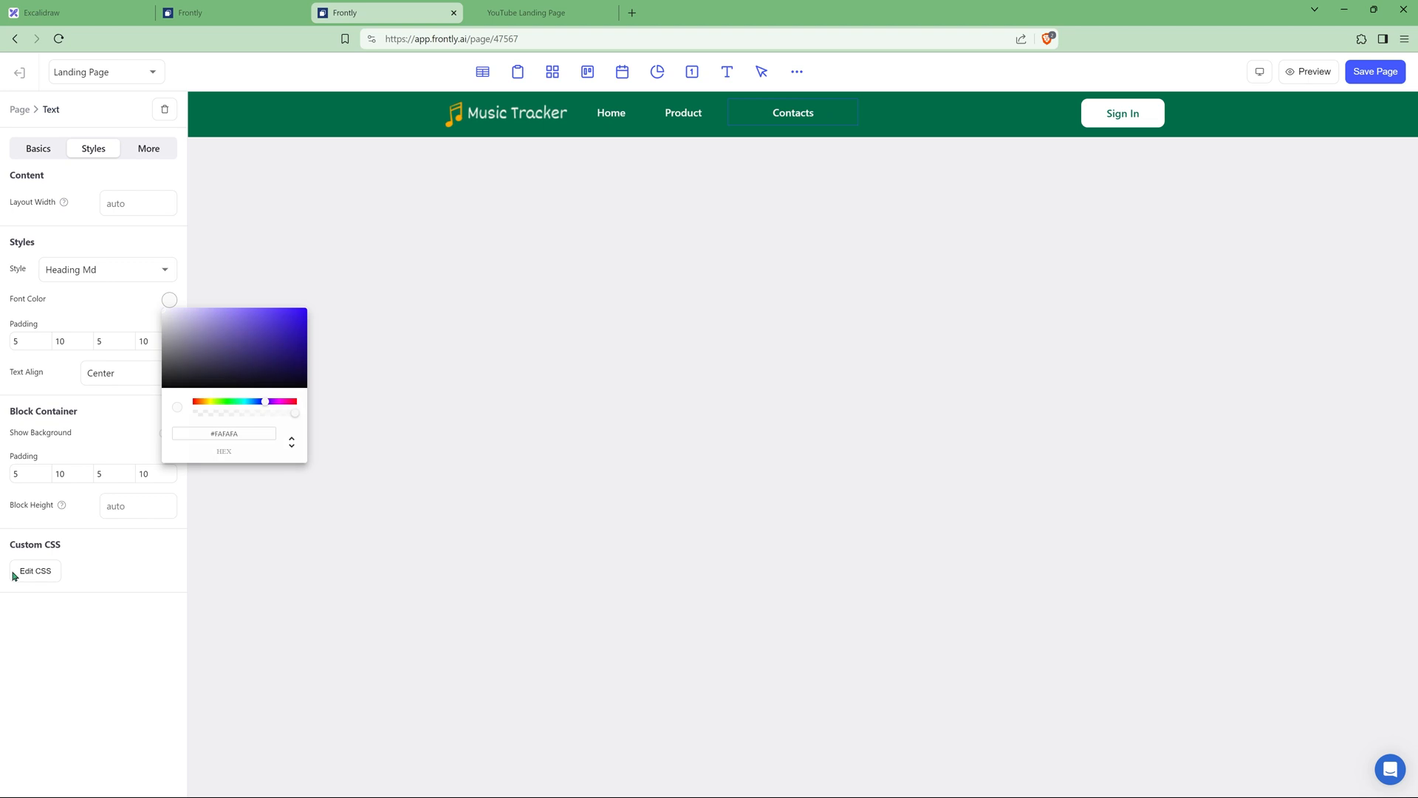
{"action": "key", "text": "ctrl+v"}
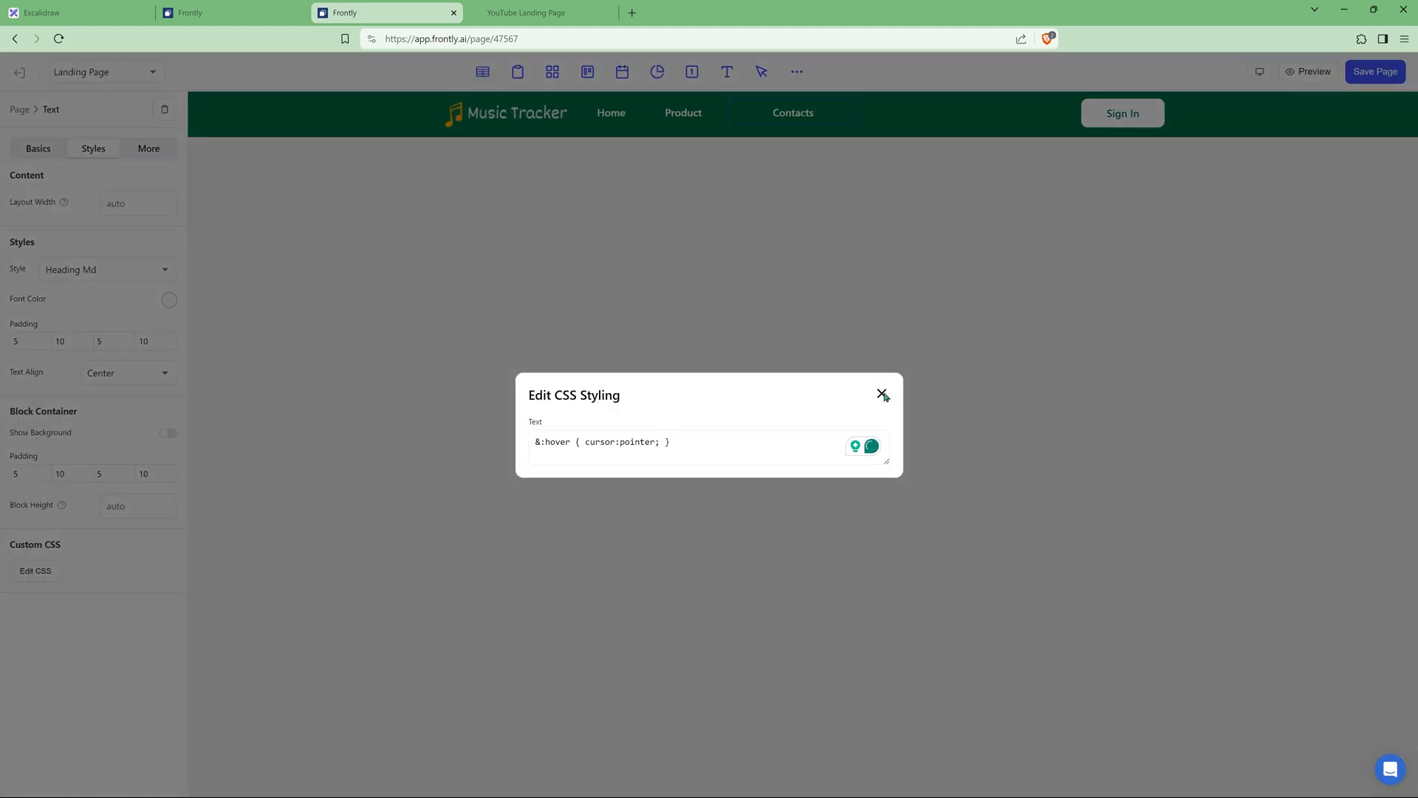
{"action": "left_click", "coordinate": [882, 395]}
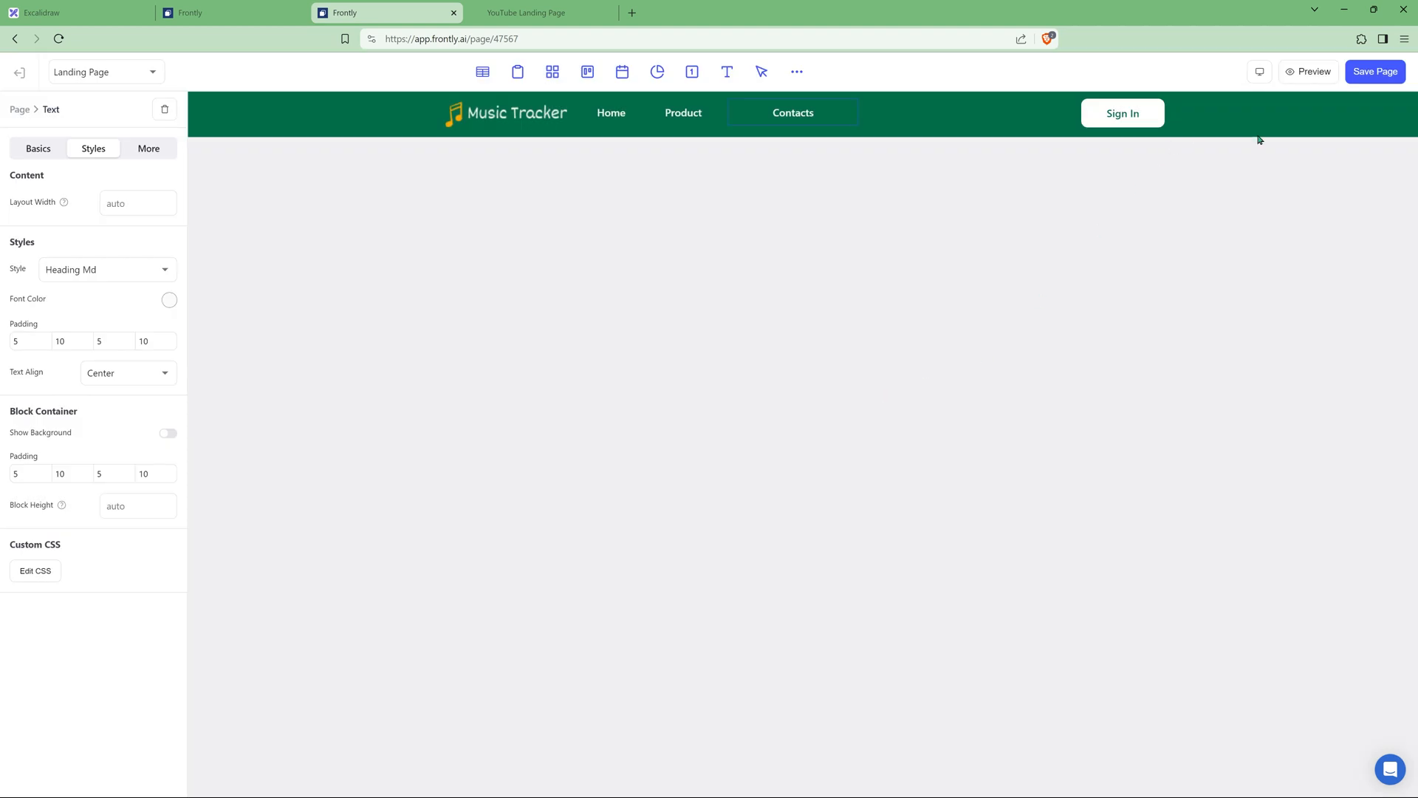
Step: Save the landing page and check the header in its preview
{"action": "left_click", "coordinate": [1376, 71]}
{"action": "left_click", "coordinate": [526, 13]}
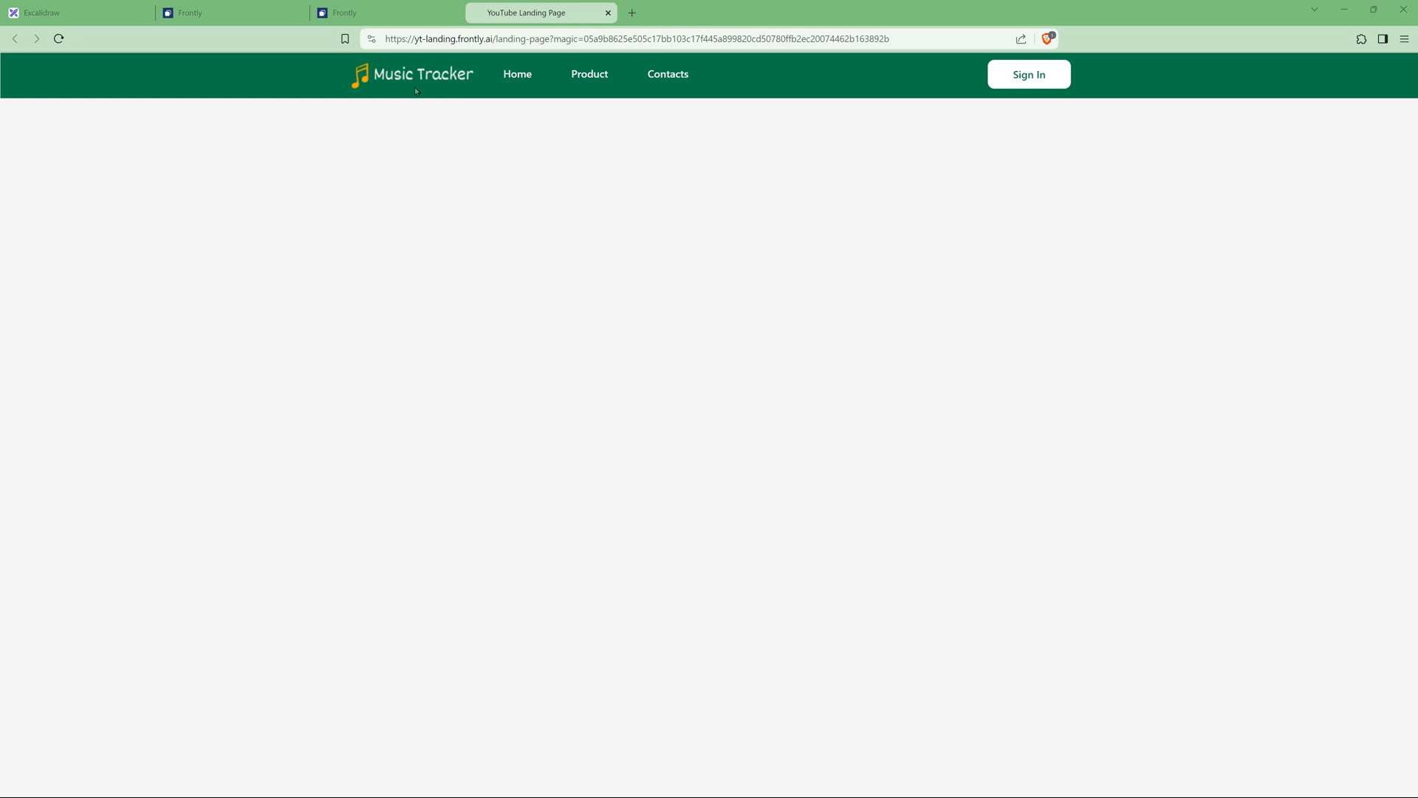
Step: Return to the landing page editor and set the header row's item spacing to 30
{"action": "left_click", "coordinate": [377, 13]}
{"action": "left_click", "coordinate": [340, 154]}
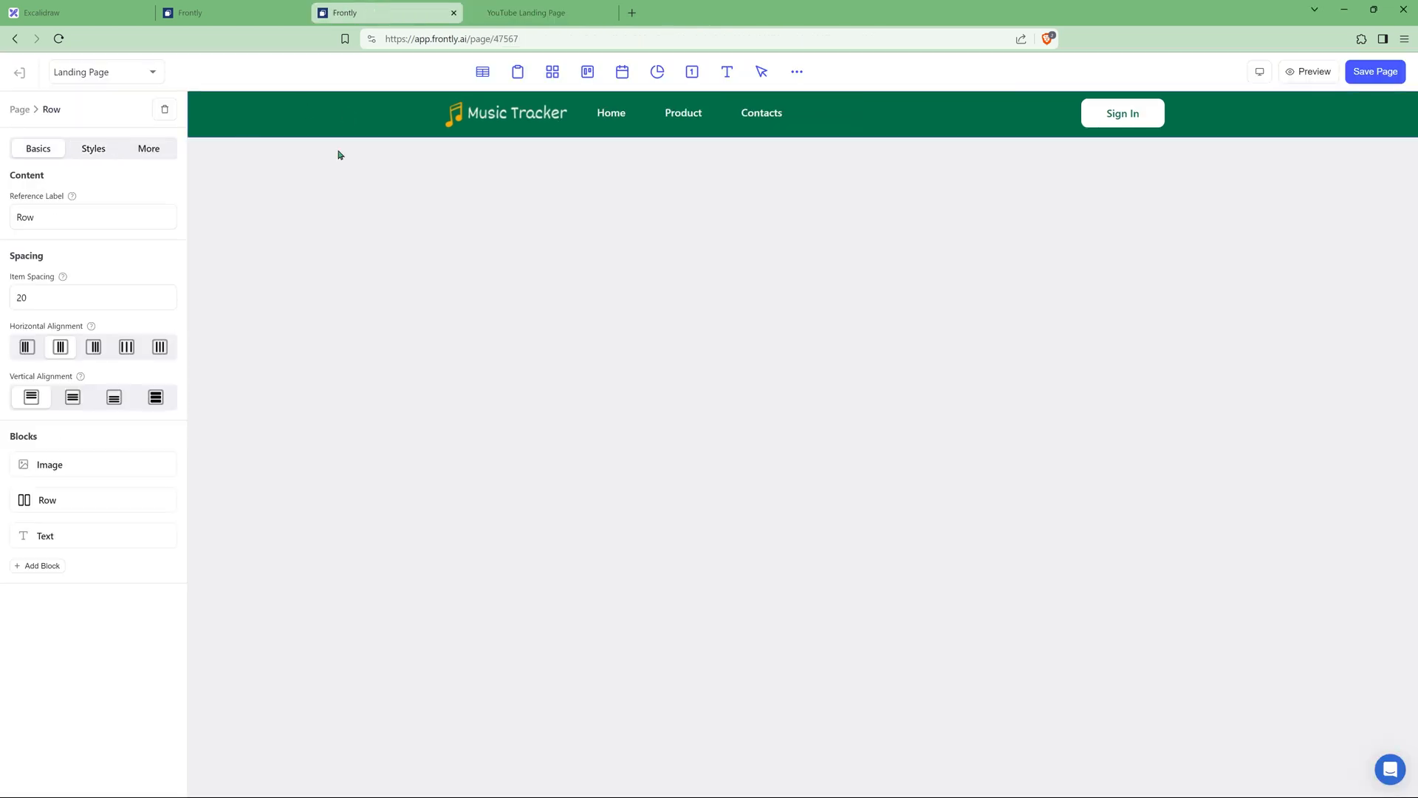
{"action": "left_click_drag", "start_coordinate": [93, 298], "coordinate": [6, 298]}
{"action": "type", "text": "30"}
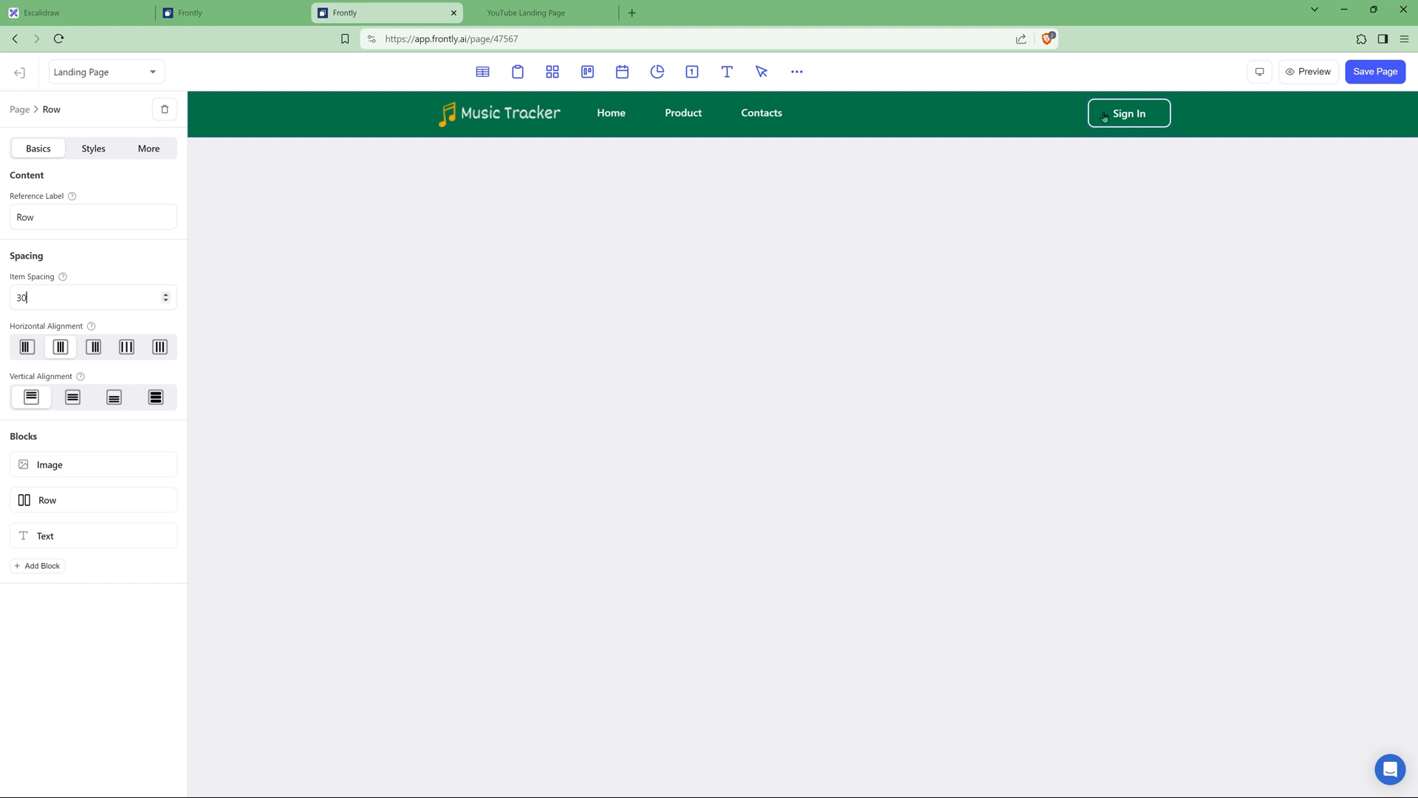
{"action": "left_click", "coordinate": [685, 263]}
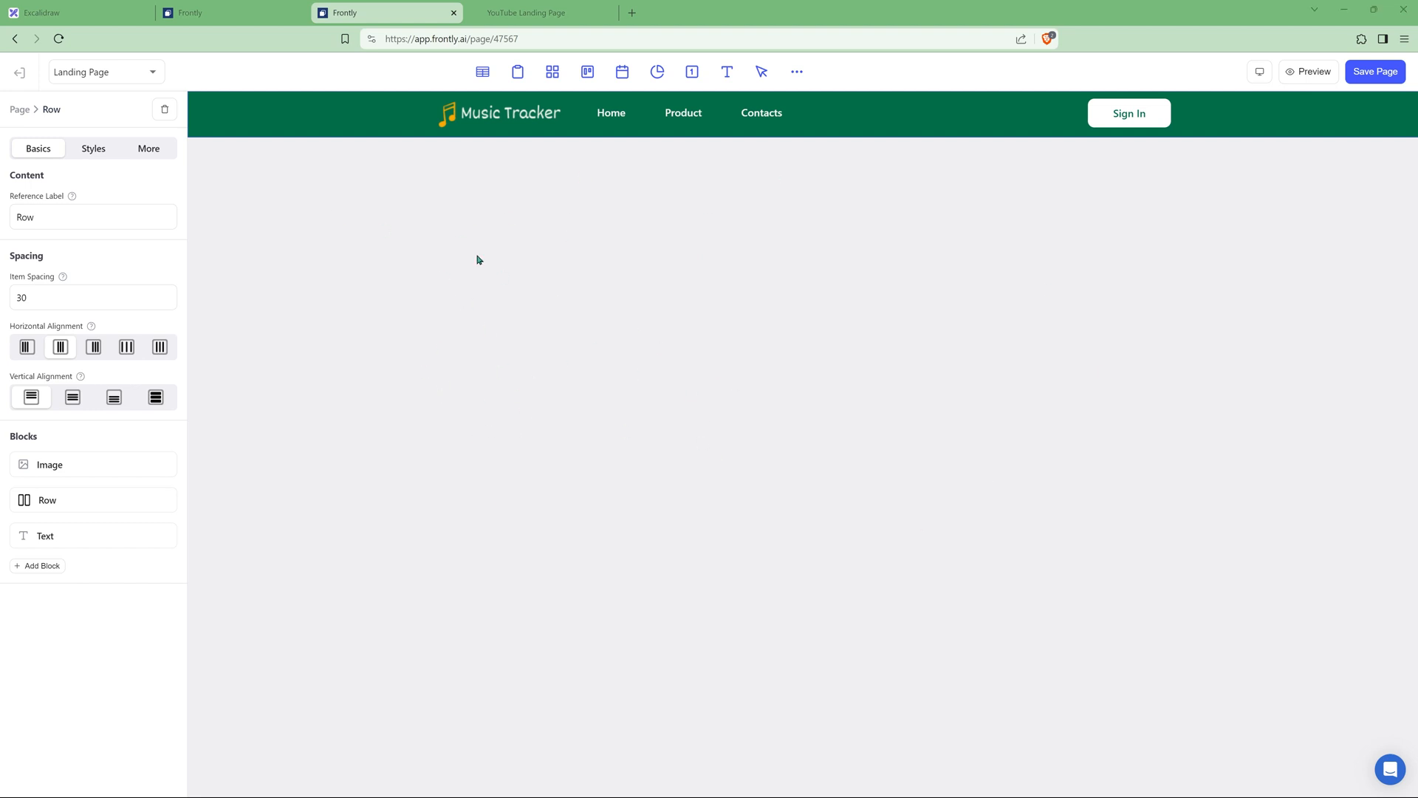
Step: Set the landing page's block spacing to 125
{"action": "left_click", "coordinate": [14, 110]}
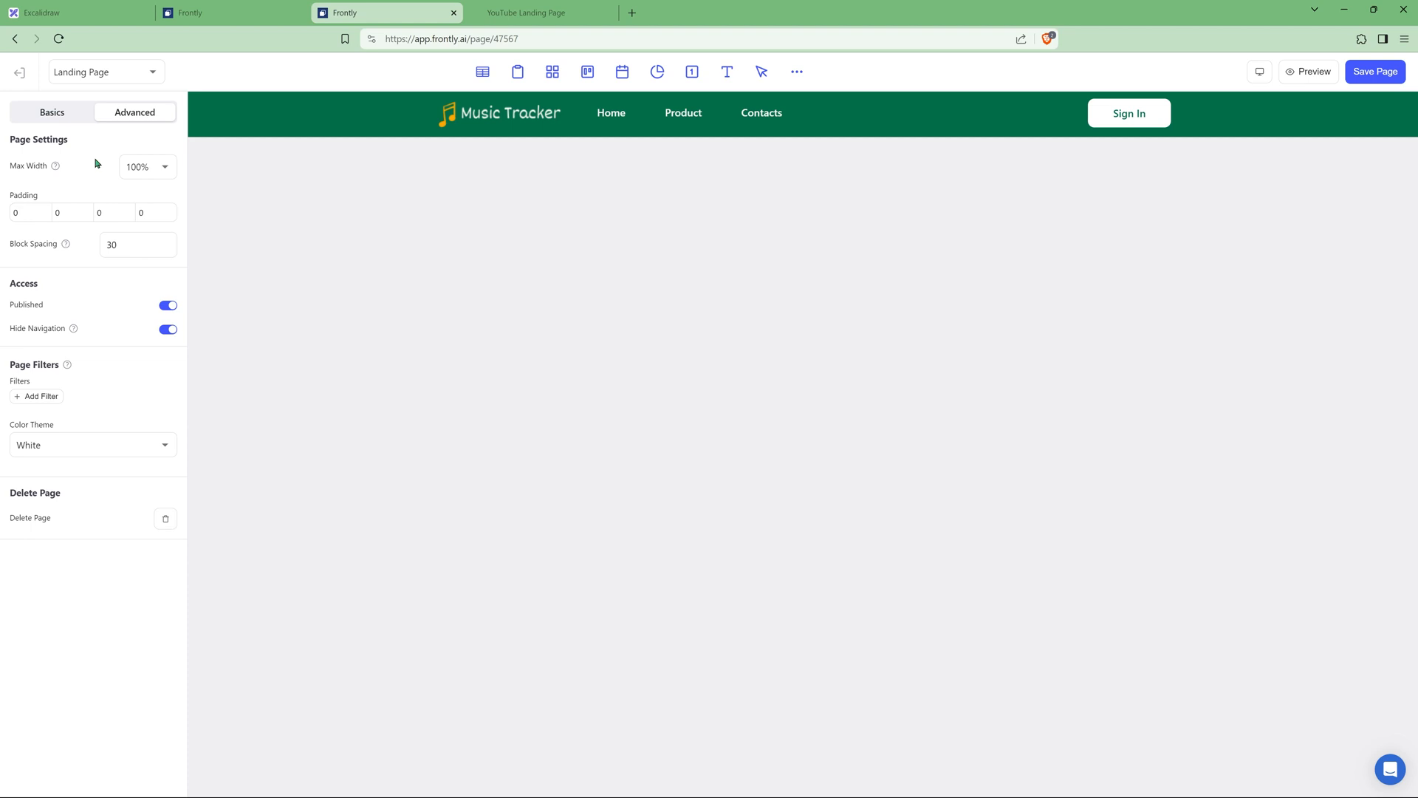
{"action": "left_click_drag", "start_coordinate": [134, 246], "coordinate": [68, 247]}
{"action": "type", "text": "125"}
Step: Add a new row block below the header and nest a second row inside it
{"action": "left_click", "coordinate": [797, 72]}
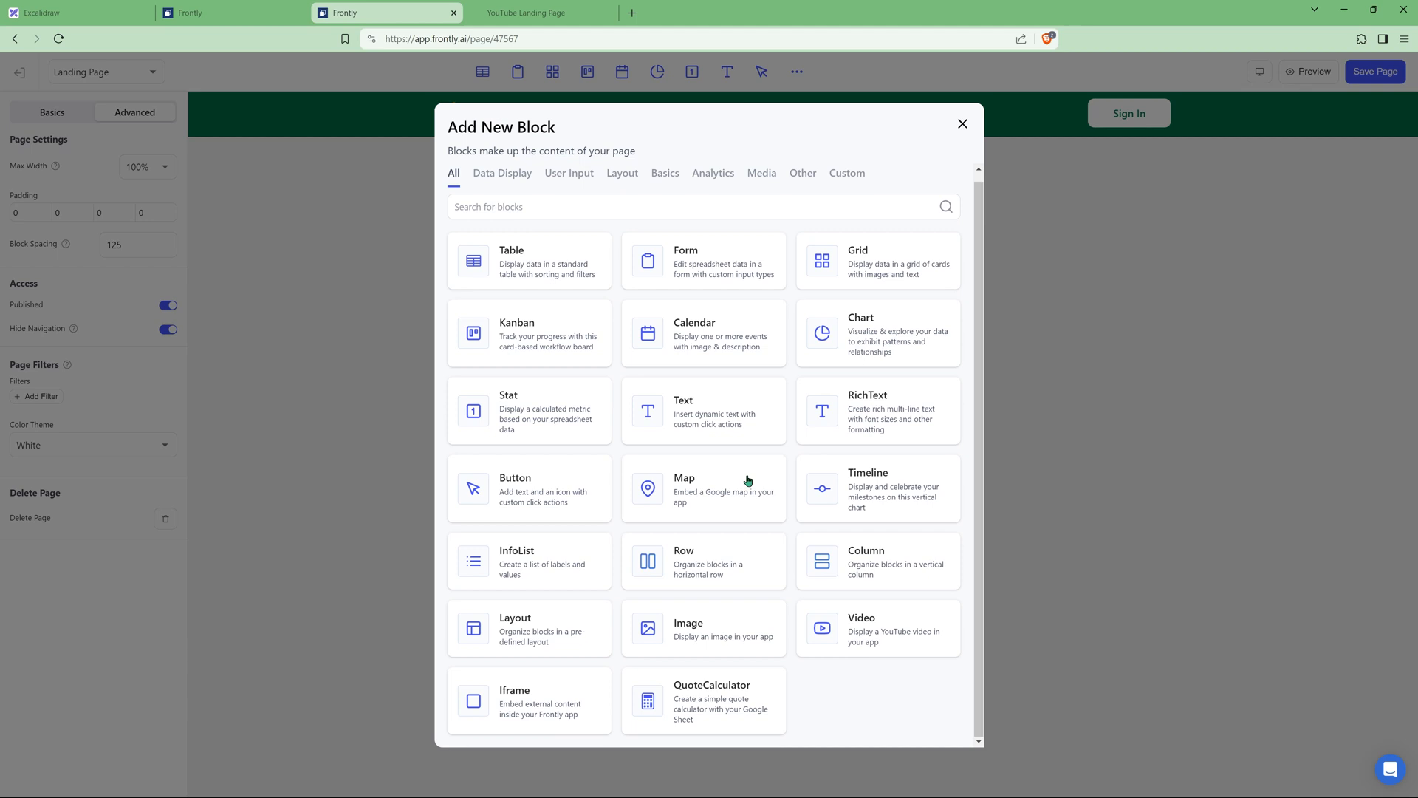
{"action": "left_click", "coordinate": [710, 575]}
{"action": "left_click", "coordinate": [33, 459]}
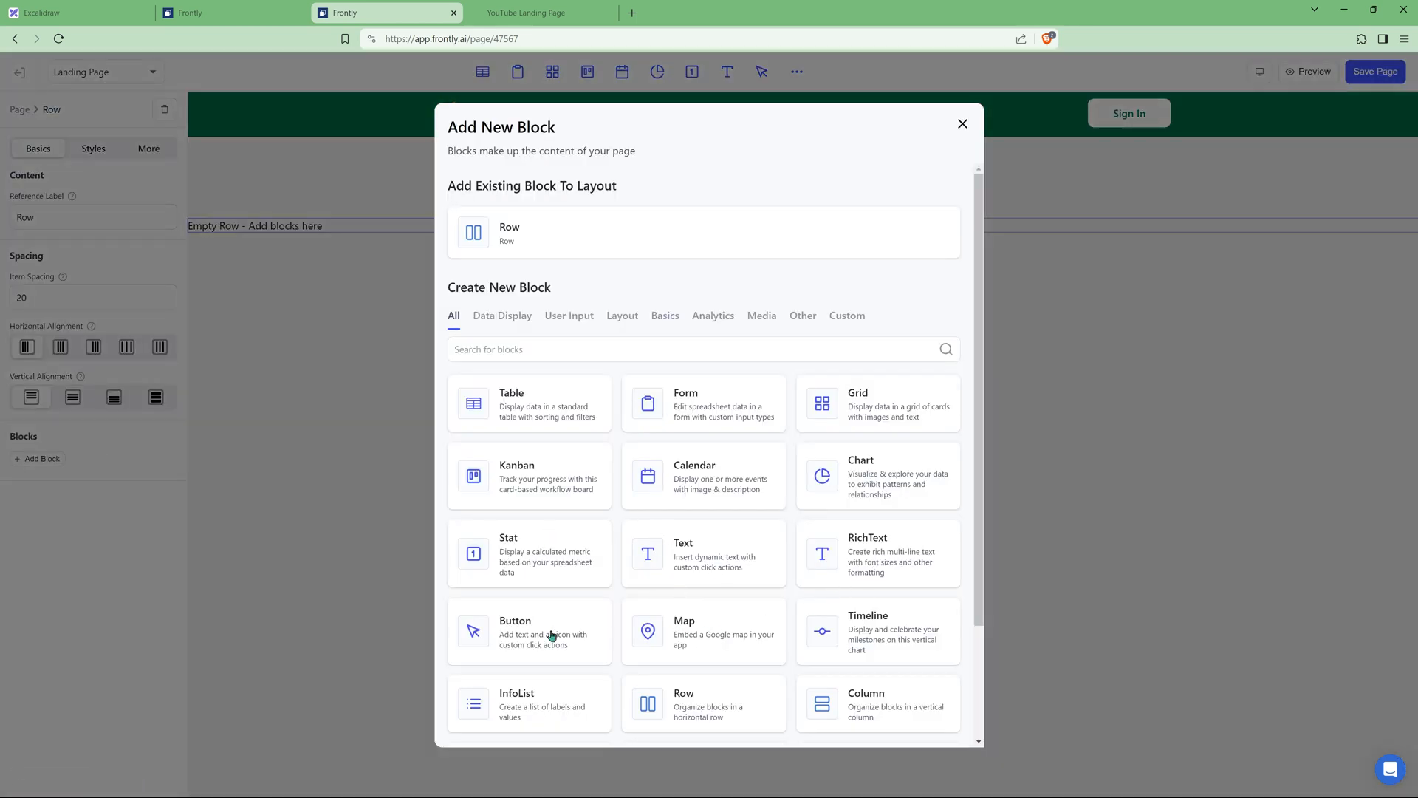
{"action": "left_click", "coordinate": [695, 700]}
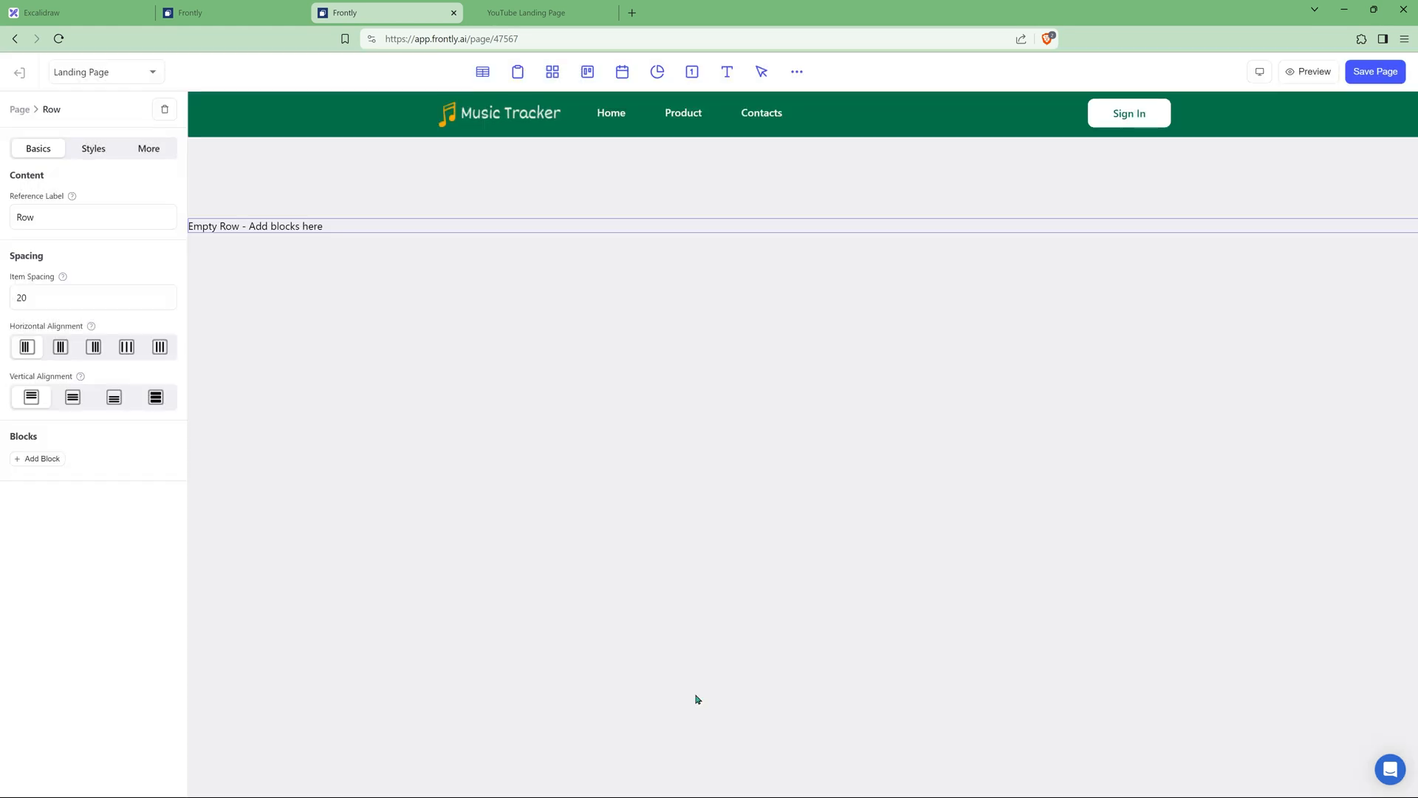
Step: Add a column to the nested row and place a text block inside that column
{"action": "left_click", "coordinate": [42, 463]}
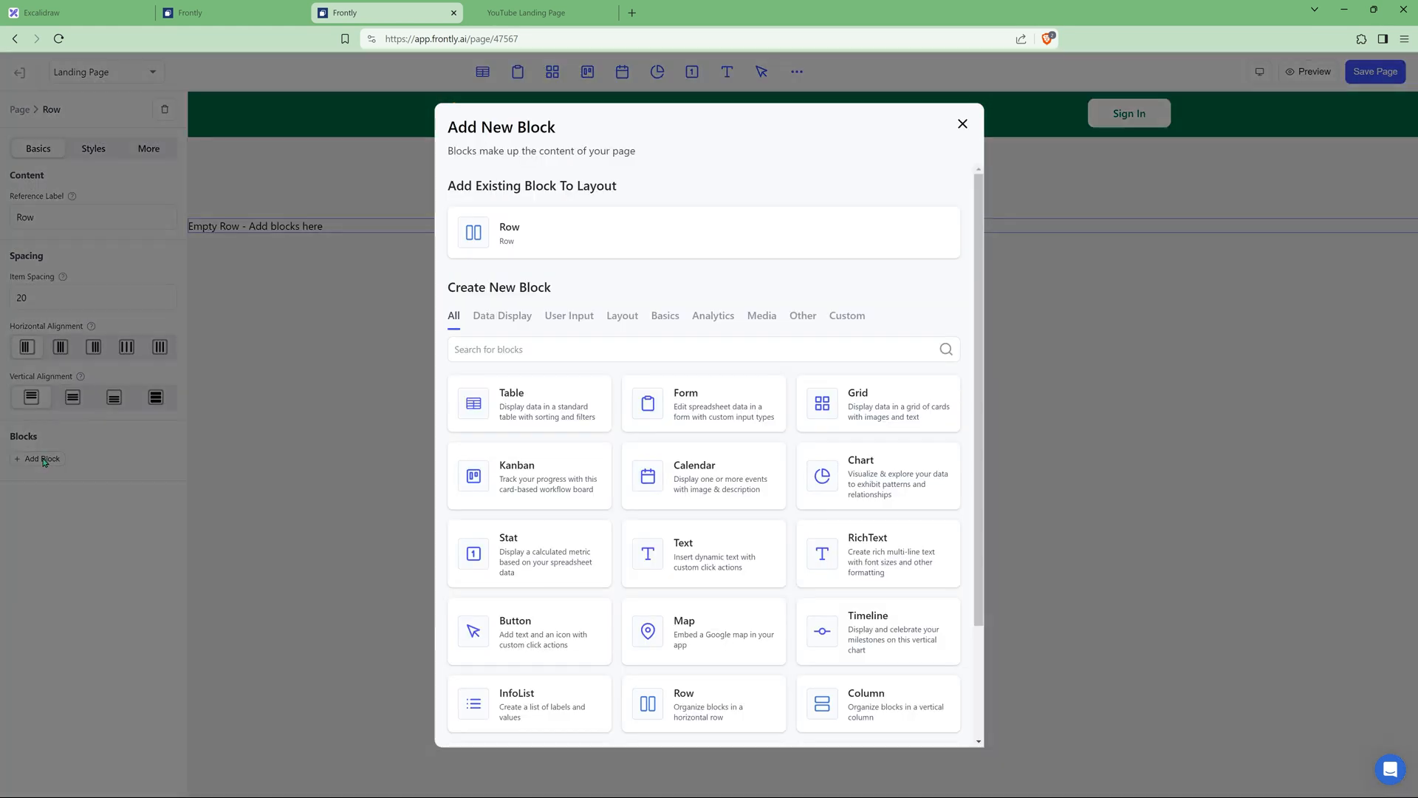
{"action": "scroll", "coordinate": [706, 619], "scroll_direction": "down", "scroll_amount": 2}
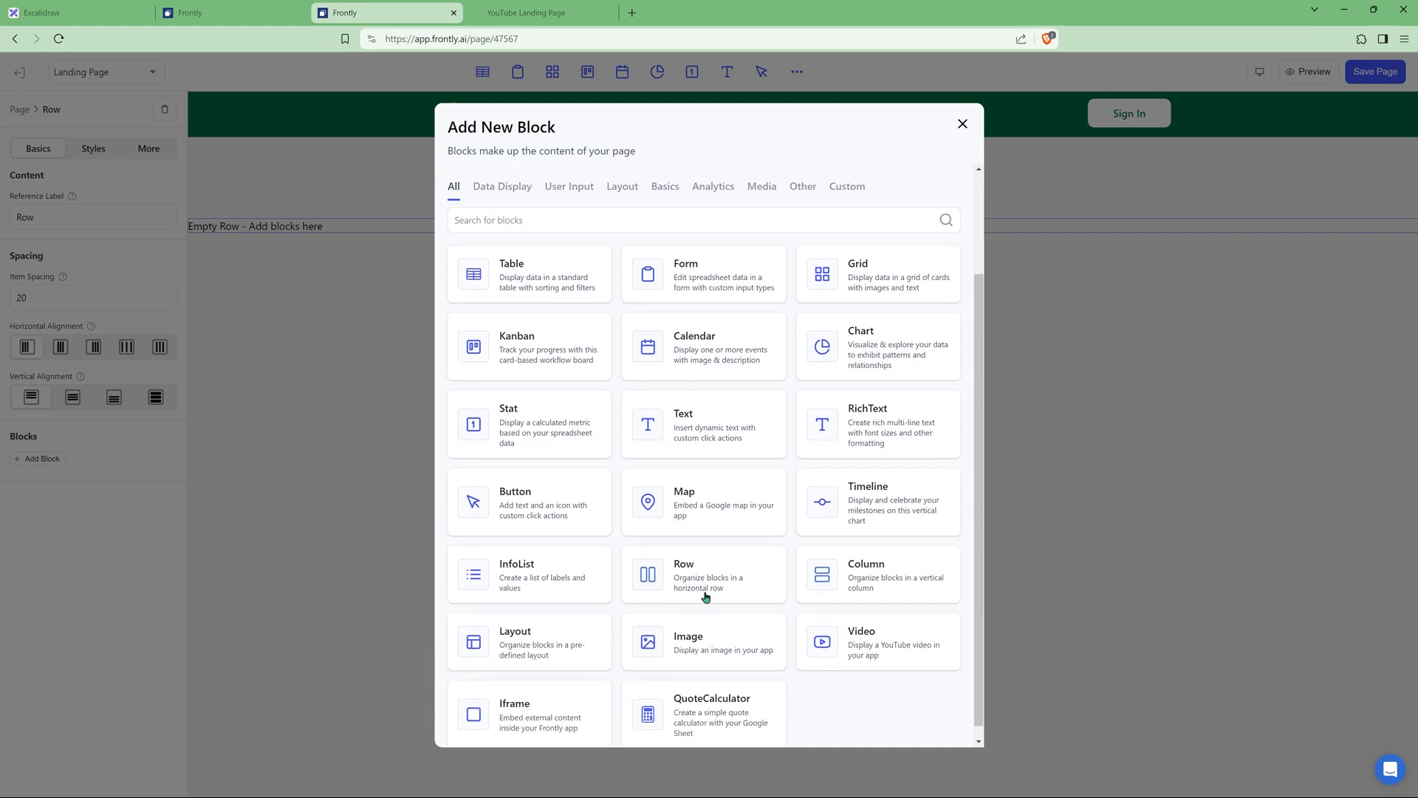
{"action": "left_click", "coordinate": [874, 589]}
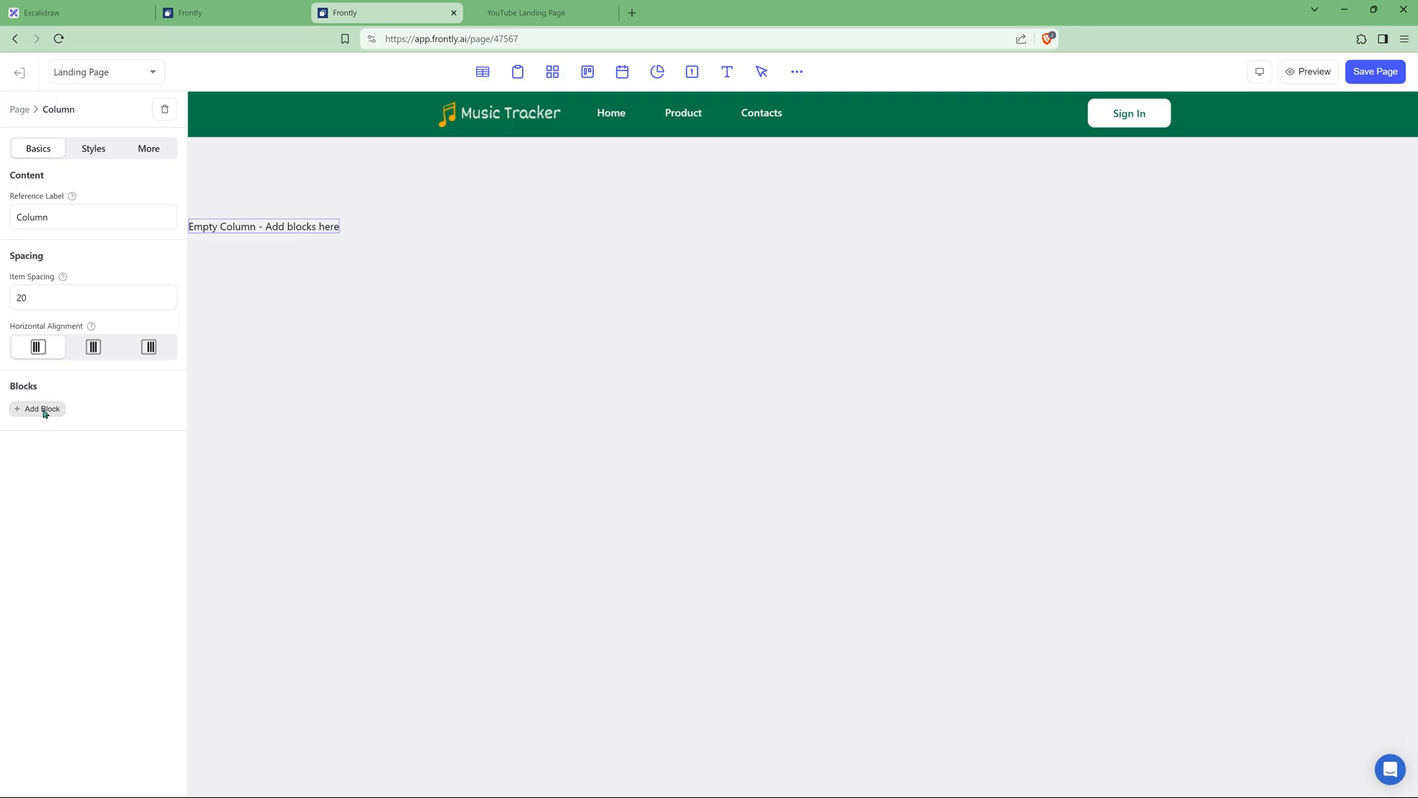
{"action": "left_click", "coordinate": [44, 410]}
{"action": "left_click", "coordinate": [693, 557]}
Step: Duplicate the column's text block and add a button block below the two texts
{"action": "left_click", "coordinate": [144, 161]}
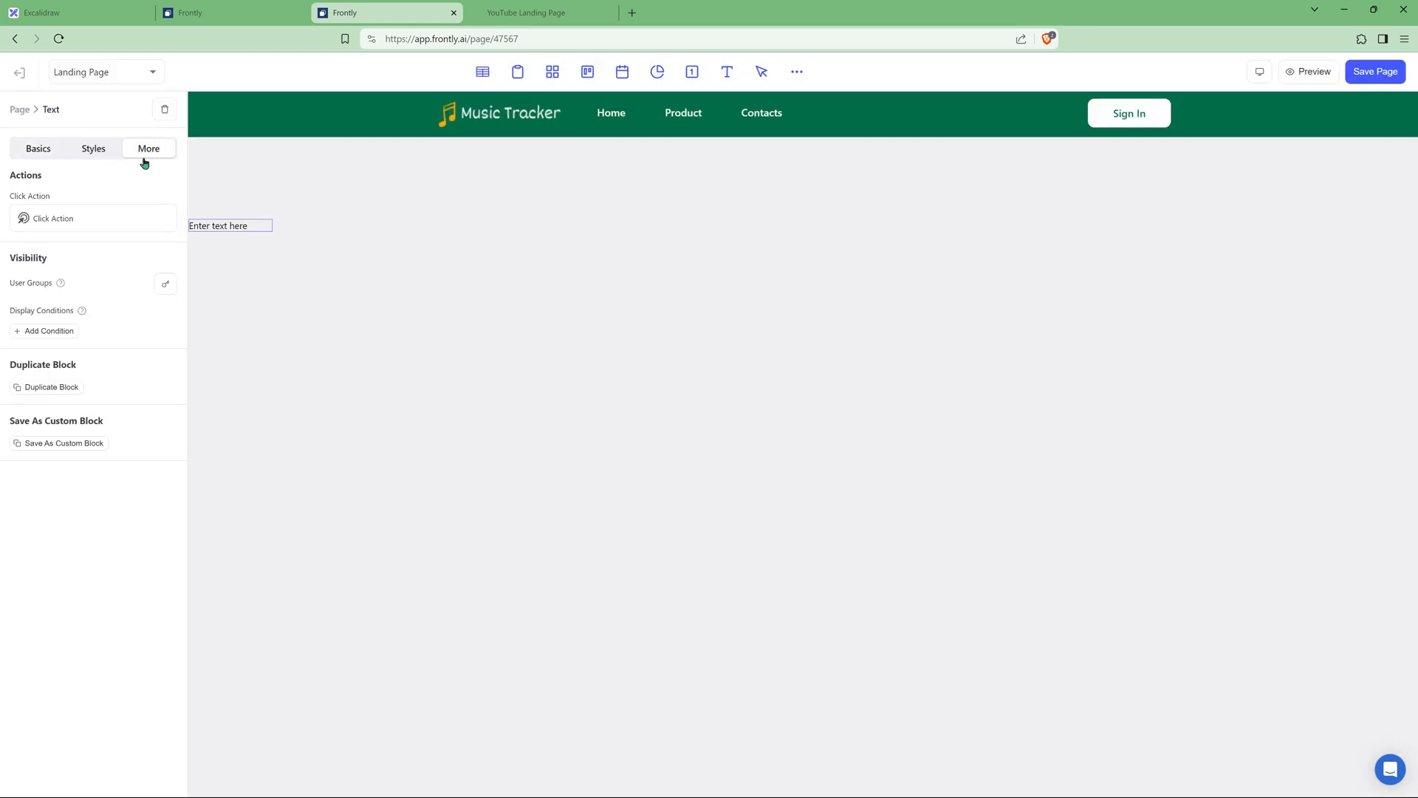
{"action": "left_click", "coordinate": [49, 387]}
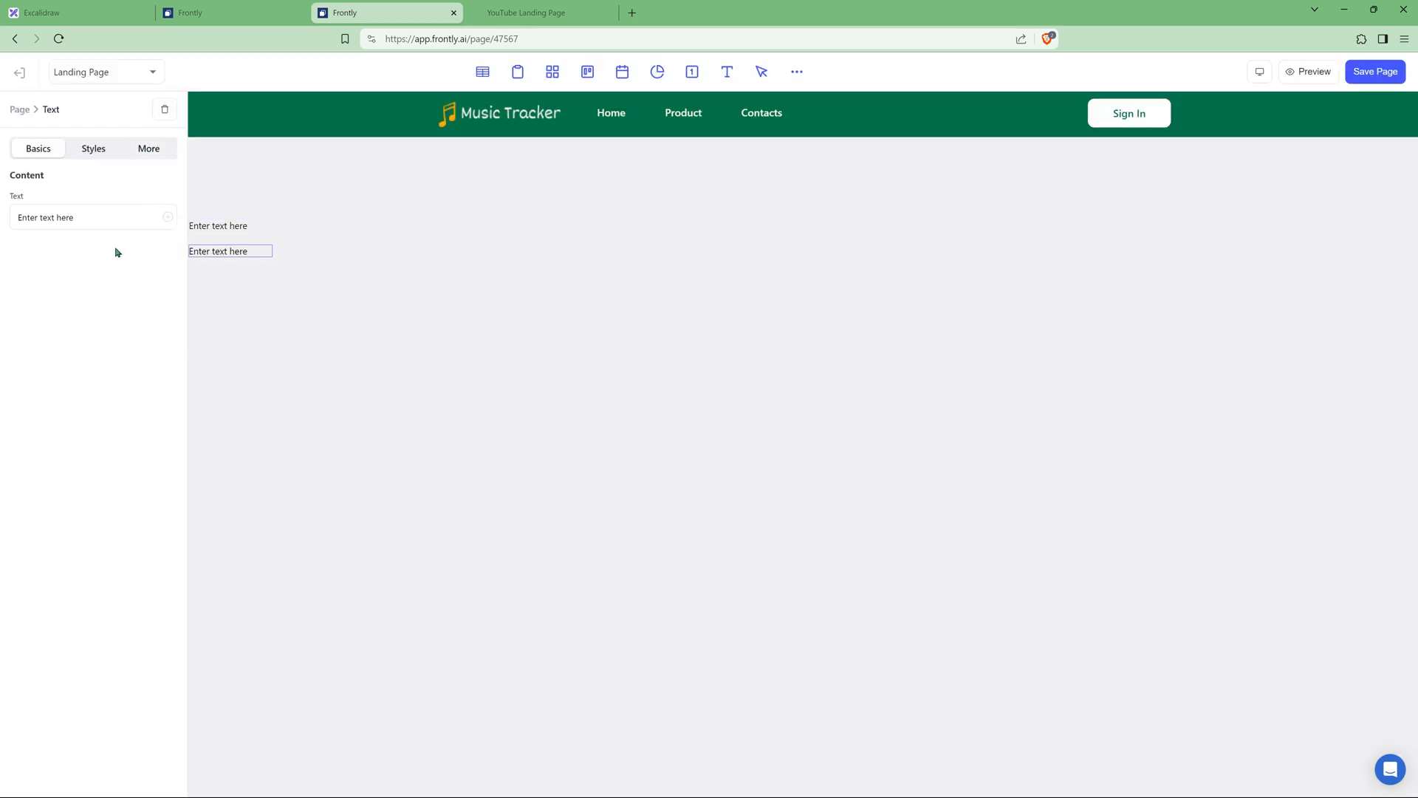
{"action": "left_click", "coordinate": [252, 243]}
{"action": "left_click", "coordinate": [44, 482]}
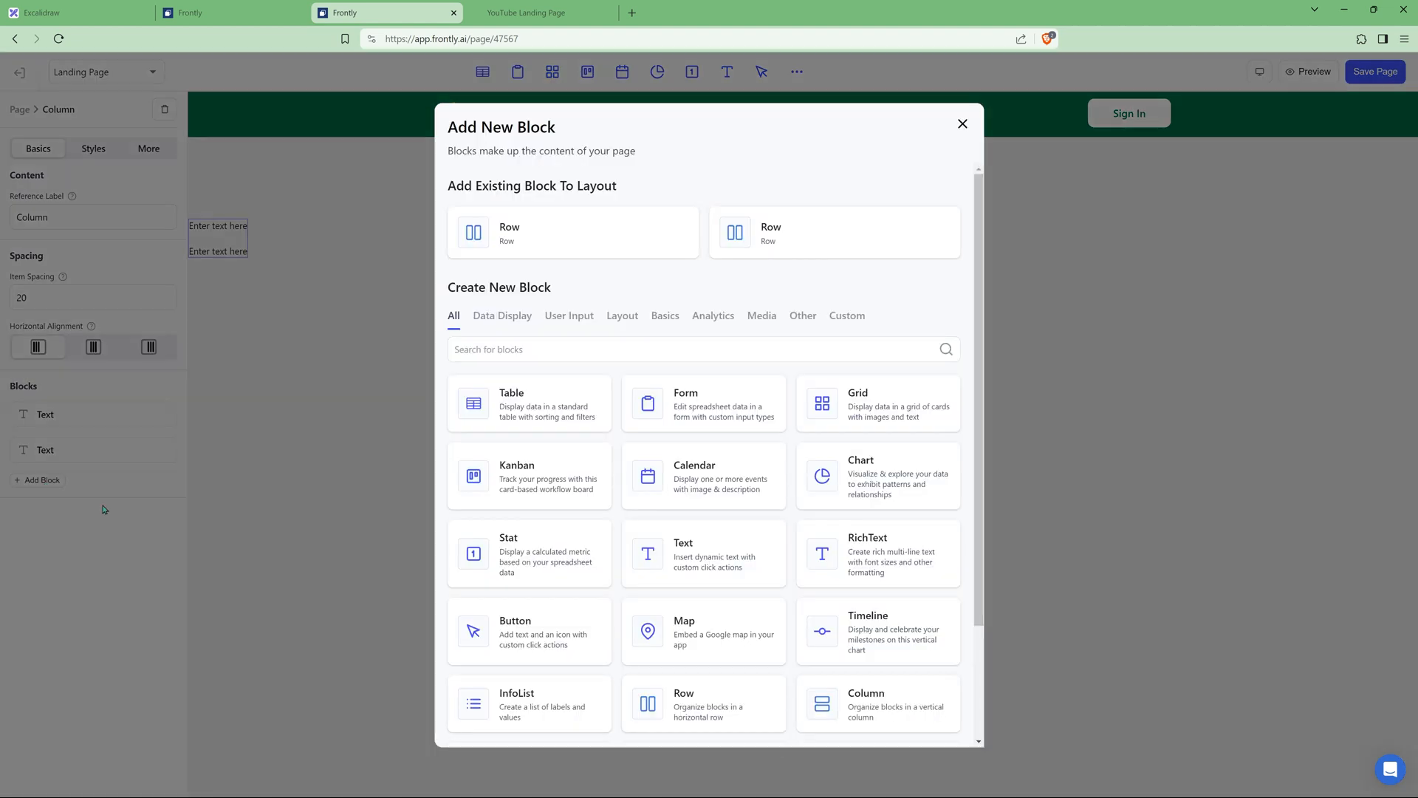
{"action": "left_click", "coordinate": [545, 627]}
Step: Add an image block to the nested row beside the column, with layout width 400 and height 500
{"action": "left_click", "coordinate": [776, 260]}
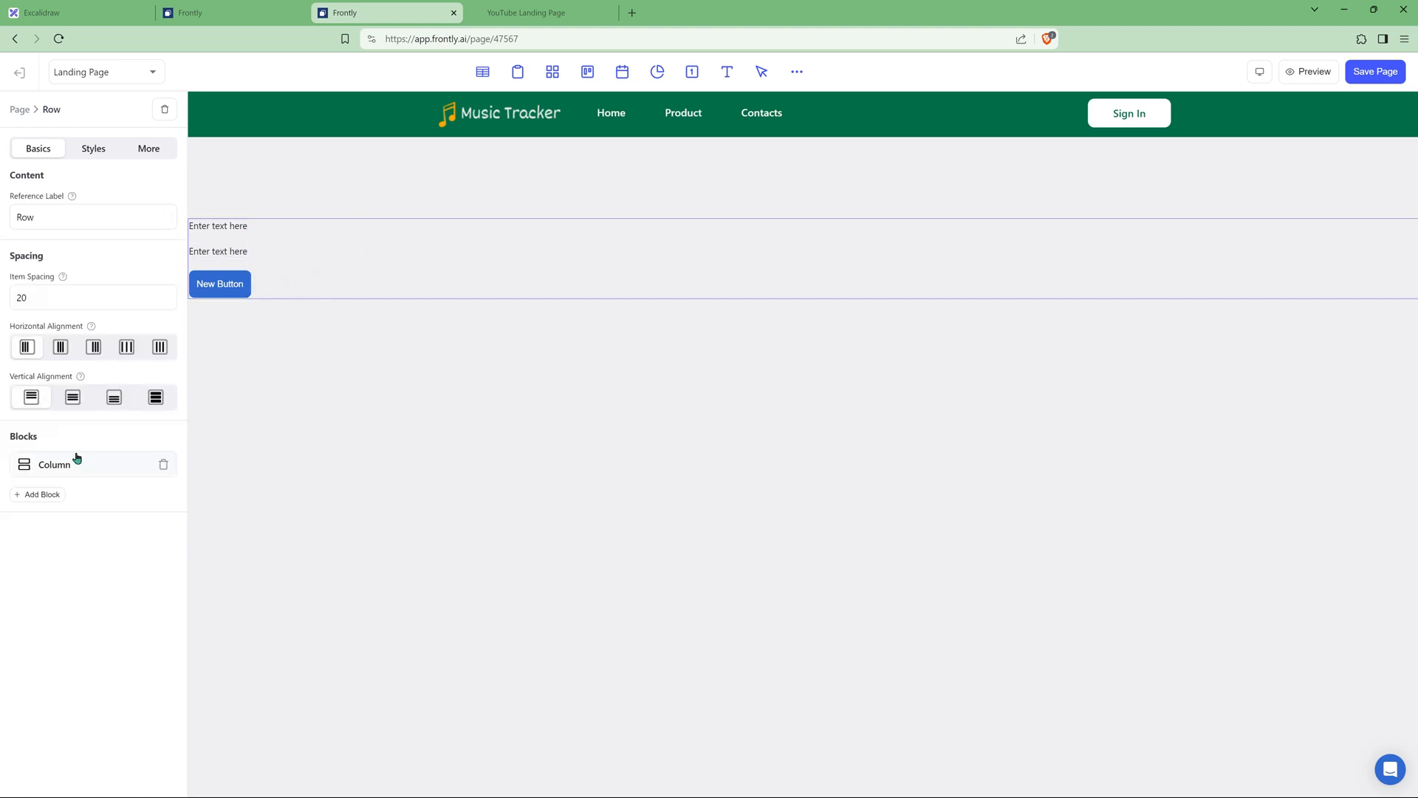
{"action": "left_click", "coordinate": [42, 494]}
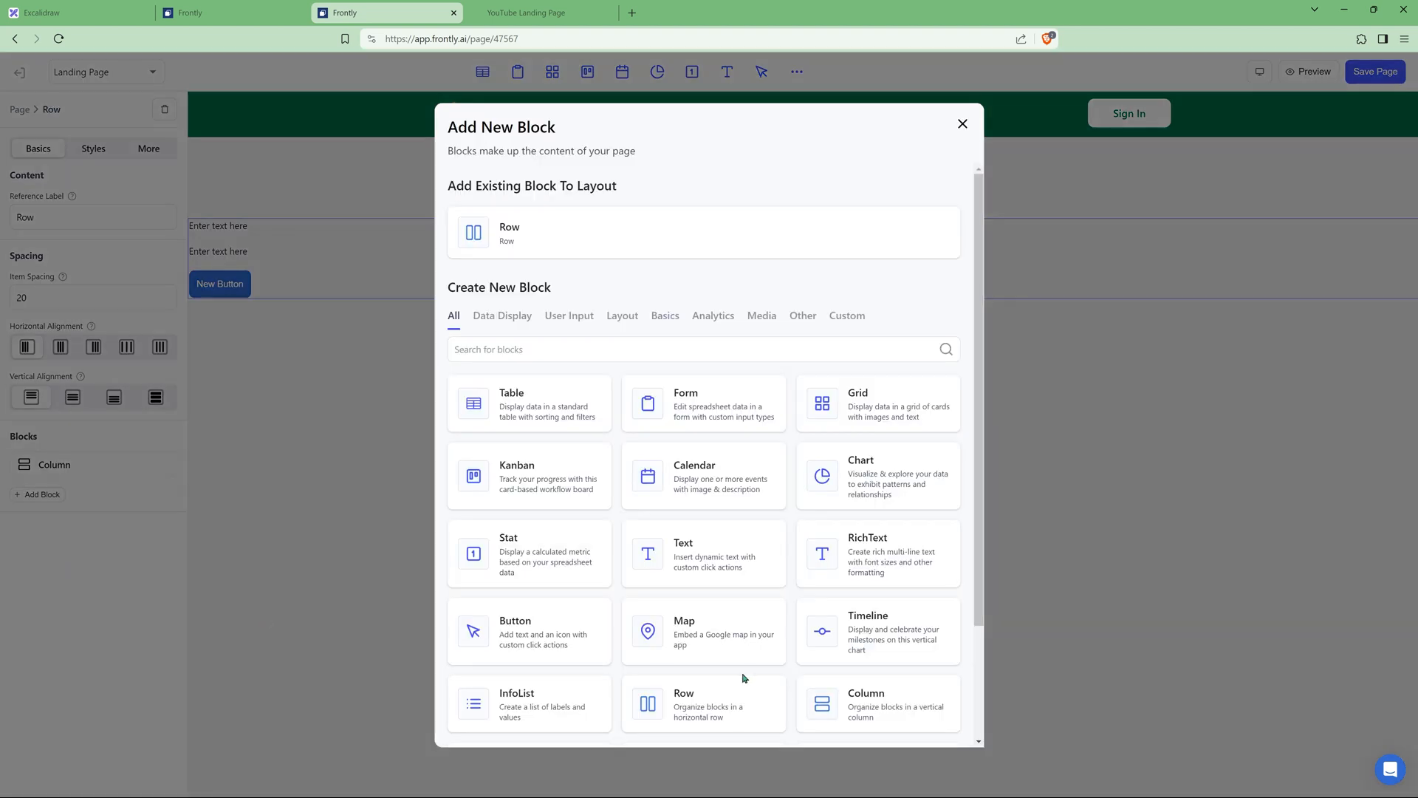
{"action": "scroll", "coordinate": [744, 678], "scroll_direction": "down", "scroll_amount": 2}
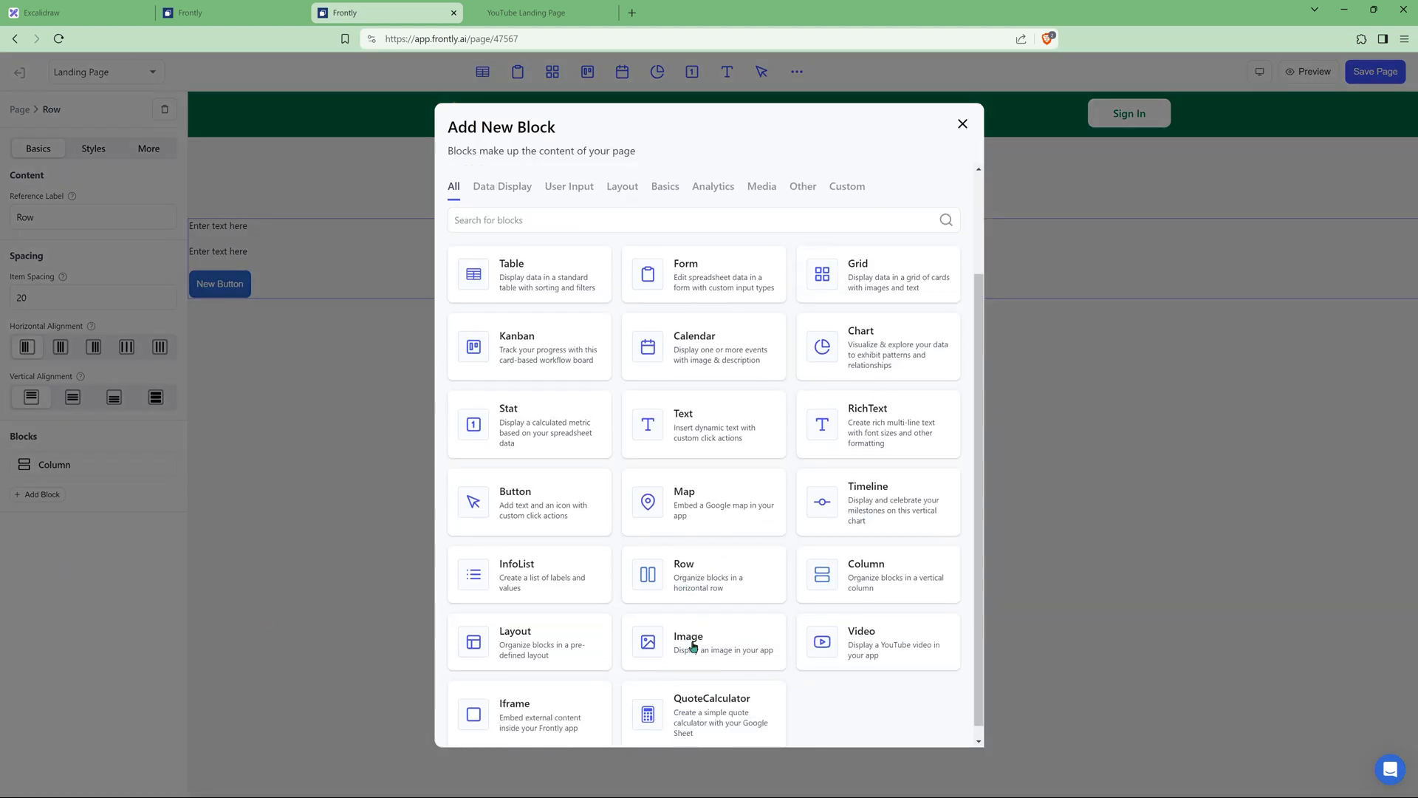
{"action": "left_click", "coordinate": [693, 646]}
{"action": "left_click", "coordinate": [93, 148]}
{"action": "left_click", "coordinate": [147, 203]}
{"action": "type", "text": "400"}
{"action": "left_click", "coordinate": [90, 284]}
{"action": "type", "text": "500"}
Step: Copy the URL of the ai-generated-8559578_1280 asset and paste it as the new image block's URL
{"action": "left_click", "coordinate": [269, 16]}
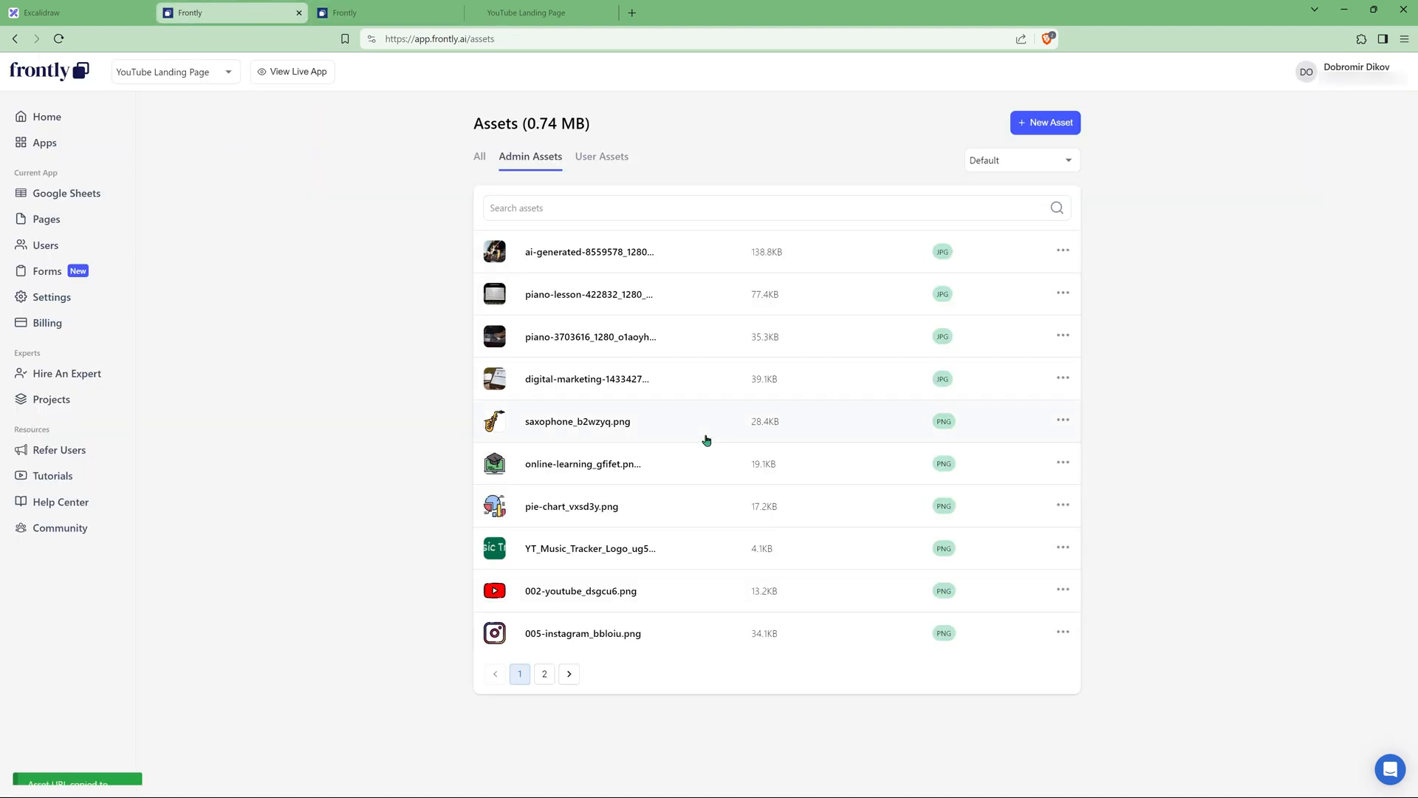
{"action": "left_click", "coordinate": [1063, 250]}
{"action": "left_click", "coordinate": [1076, 296]}
{"action": "left_click", "coordinate": [367, 10]}
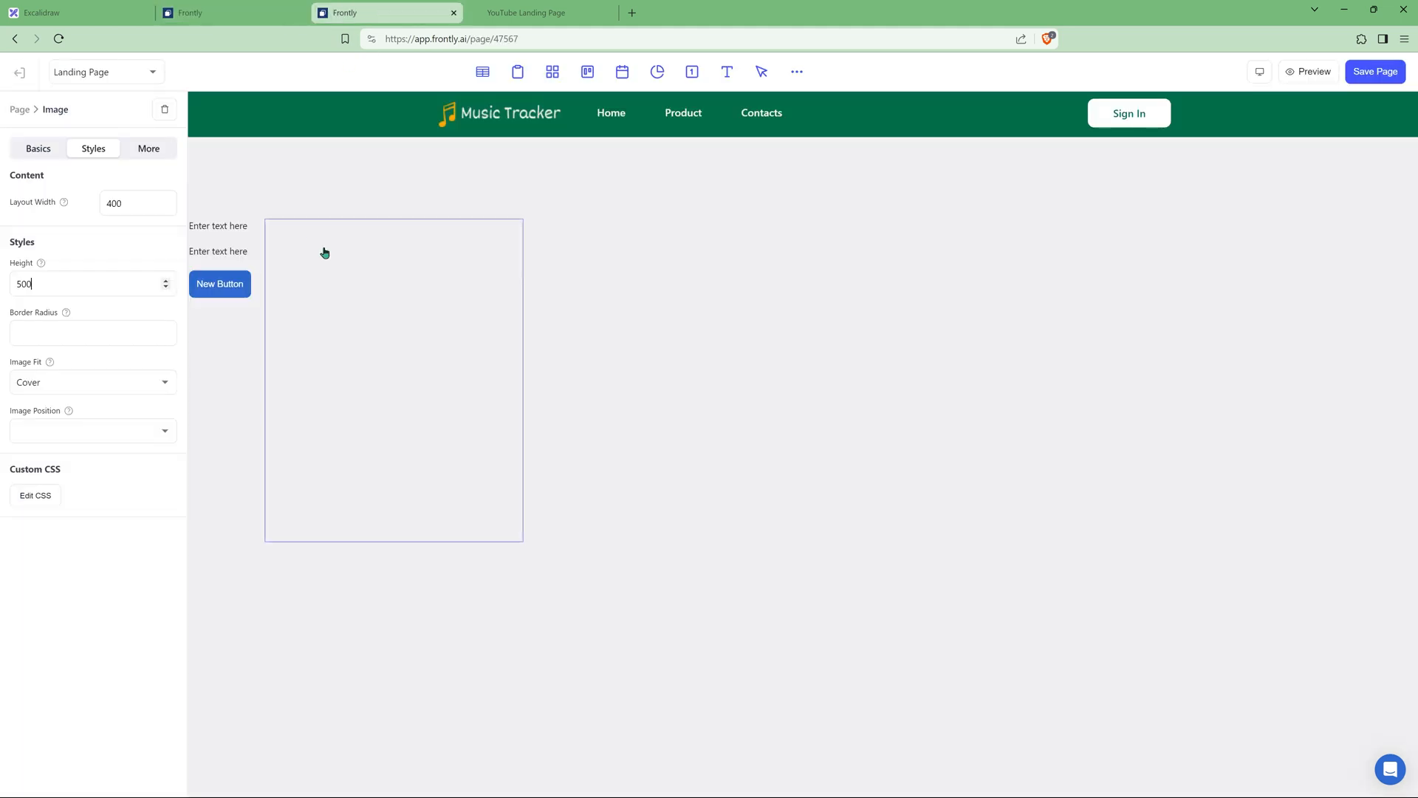
{"action": "left_click", "coordinate": [43, 150]}
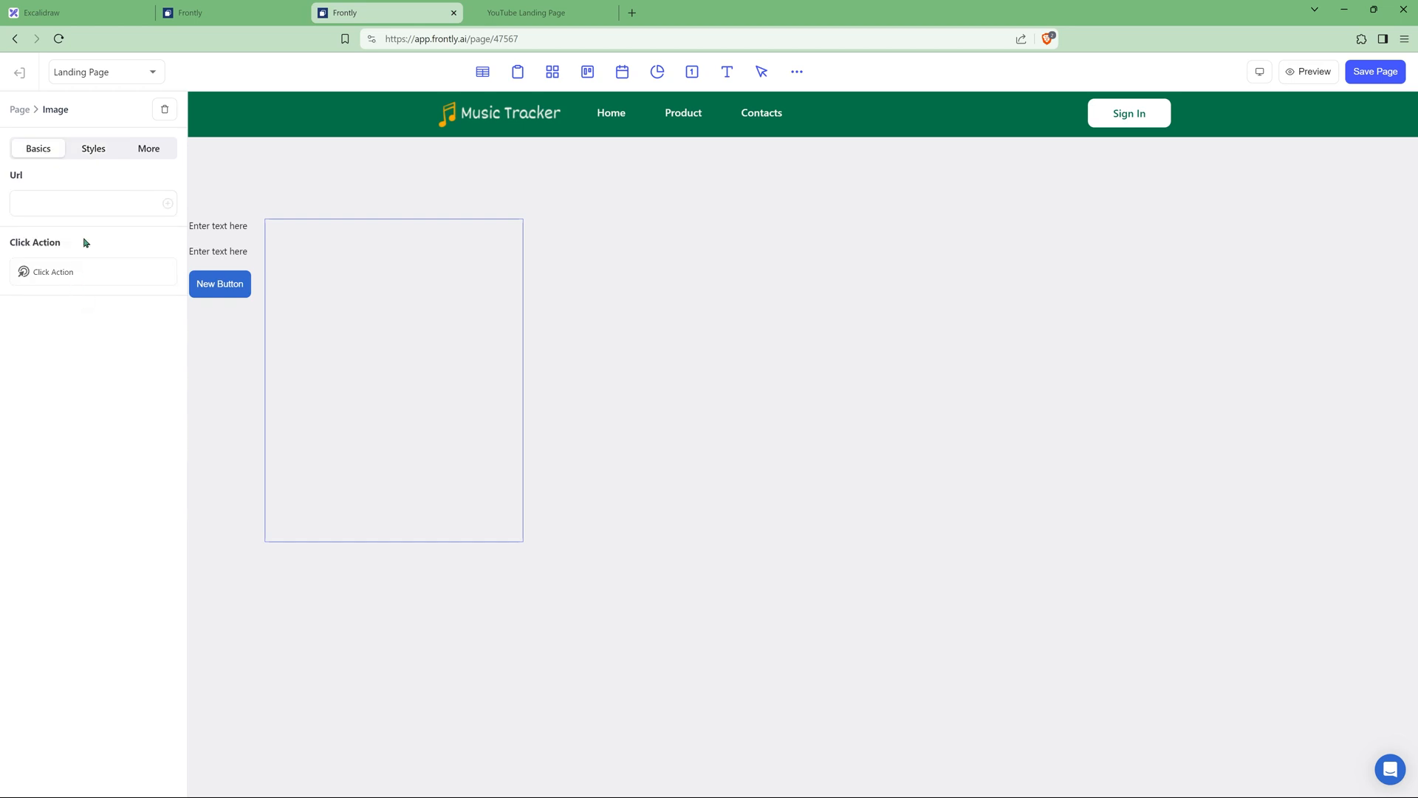
{"action": "key", "text": "ctrl+v"}
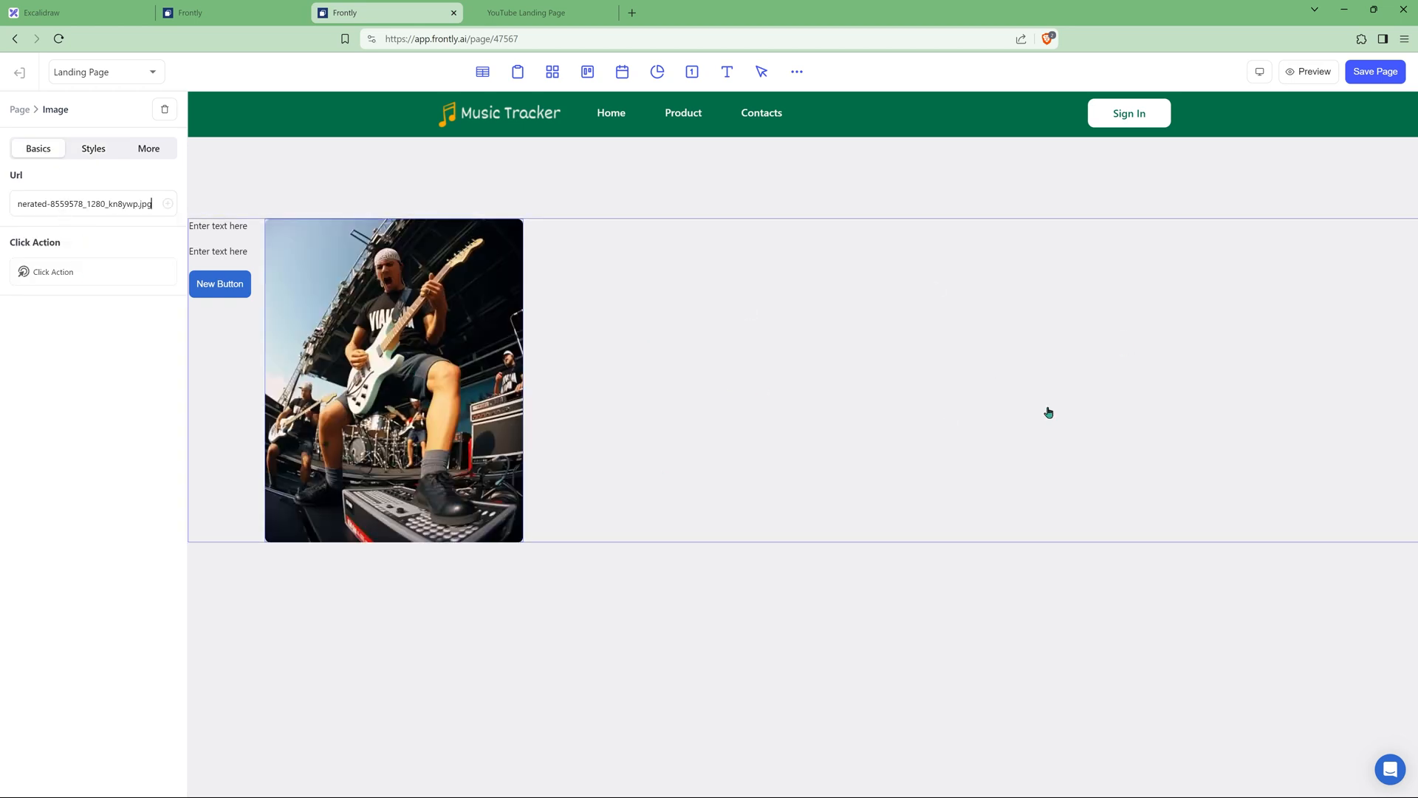
Step: Set the horizontal alignment of the outer row below the header to center
{"action": "left_click", "coordinate": [925, 387]}
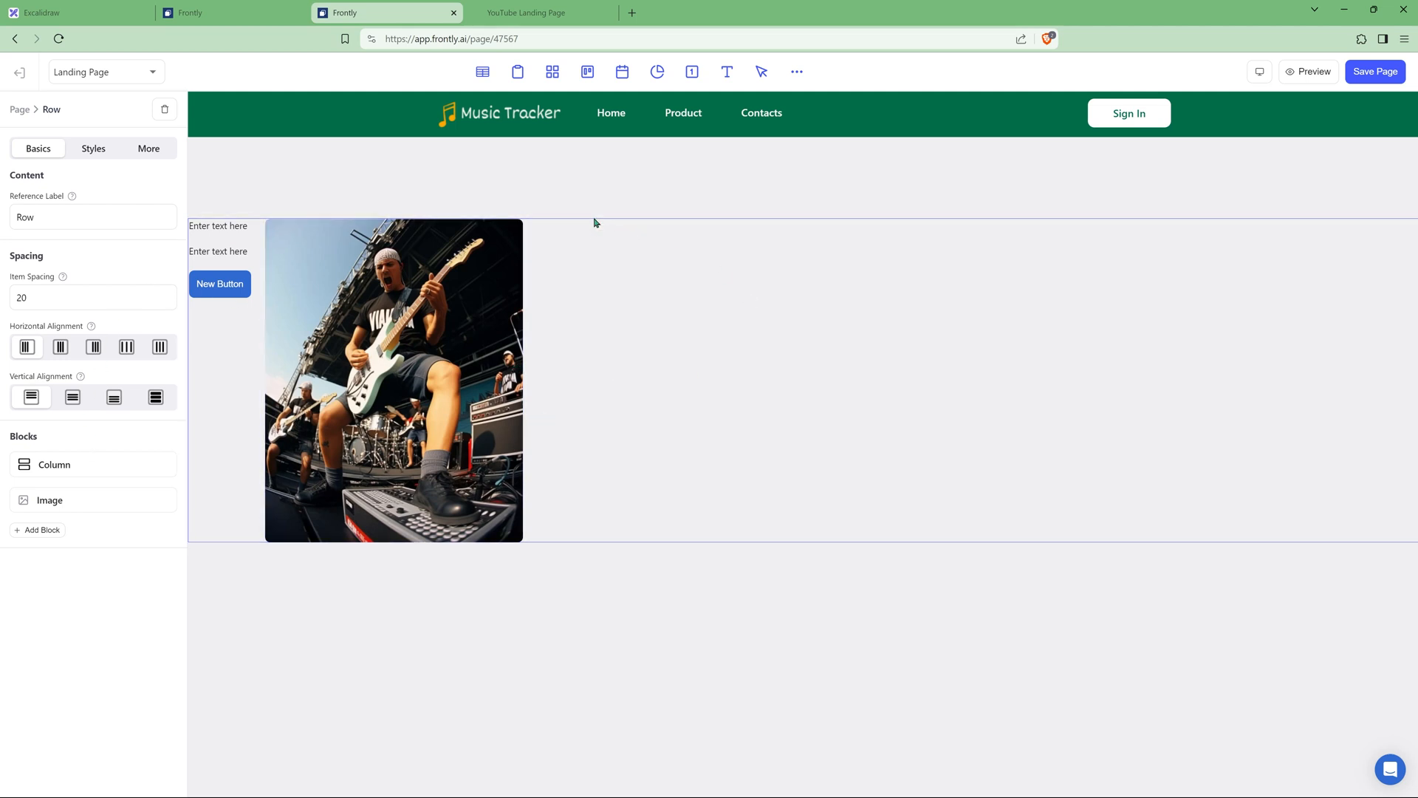
{"action": "left_click", "coordinate": [20, 110]}
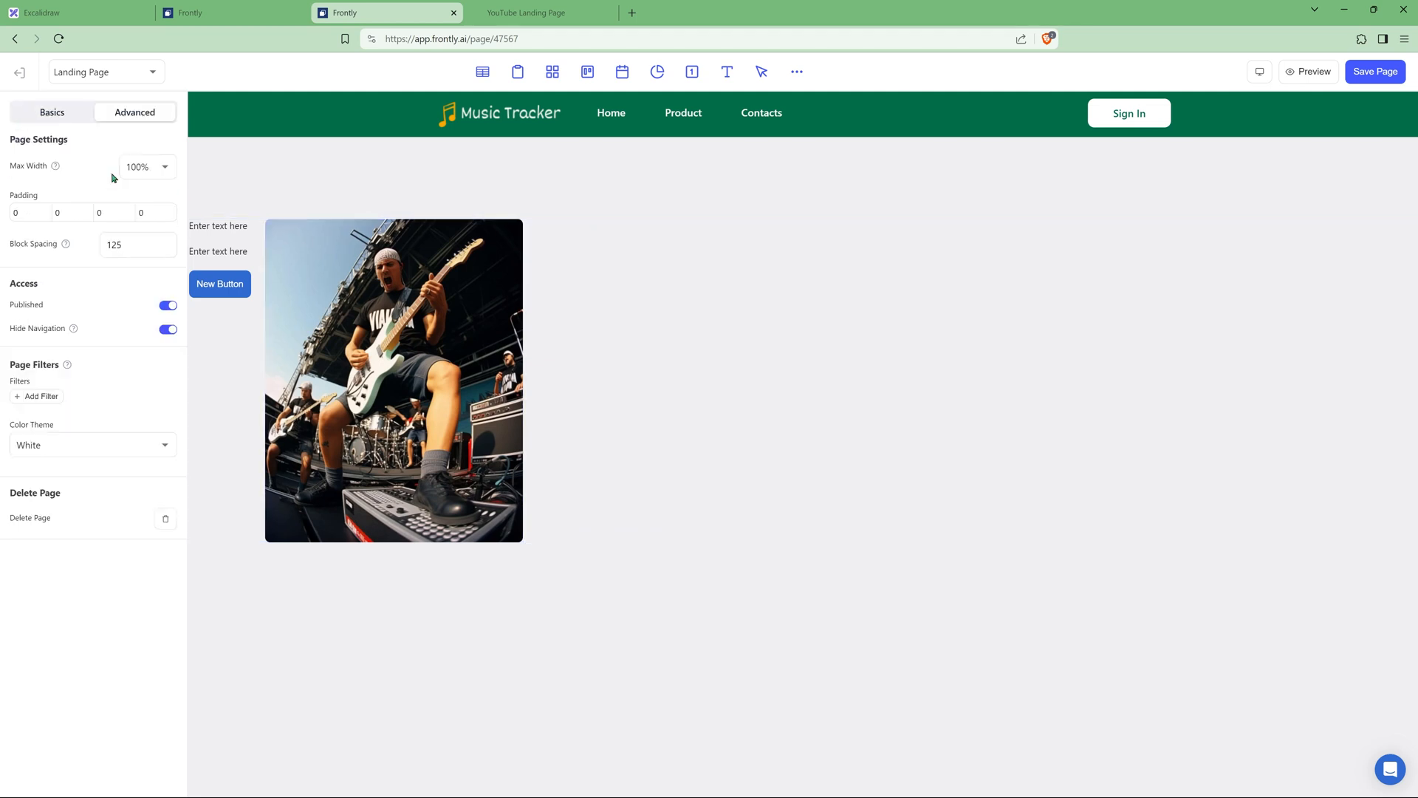
{"action": "left_click", "coordinate": [57, 116]}
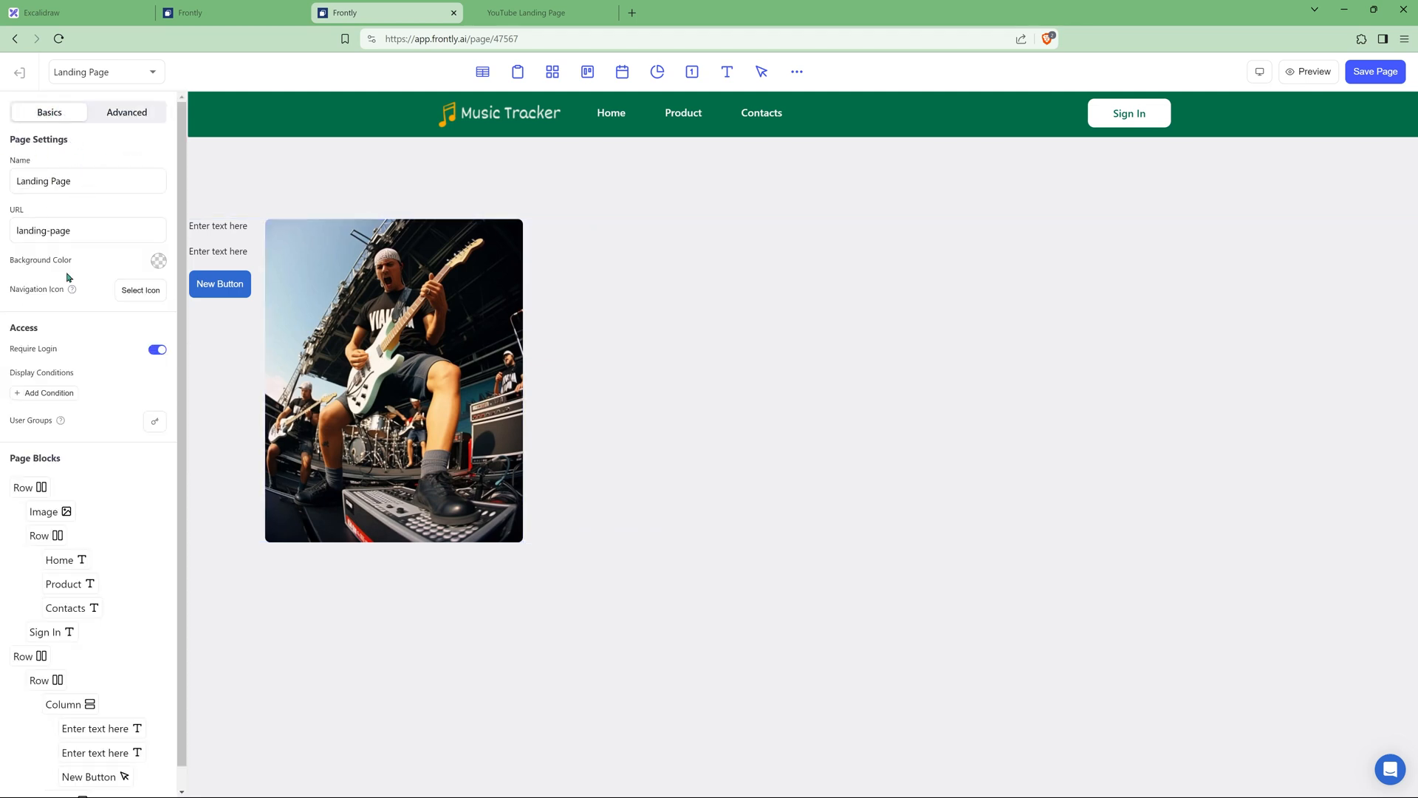
{"action": "scroll", "coordinate": [79, 507], "scroll_direction": "down", "scroll_amount": 1}
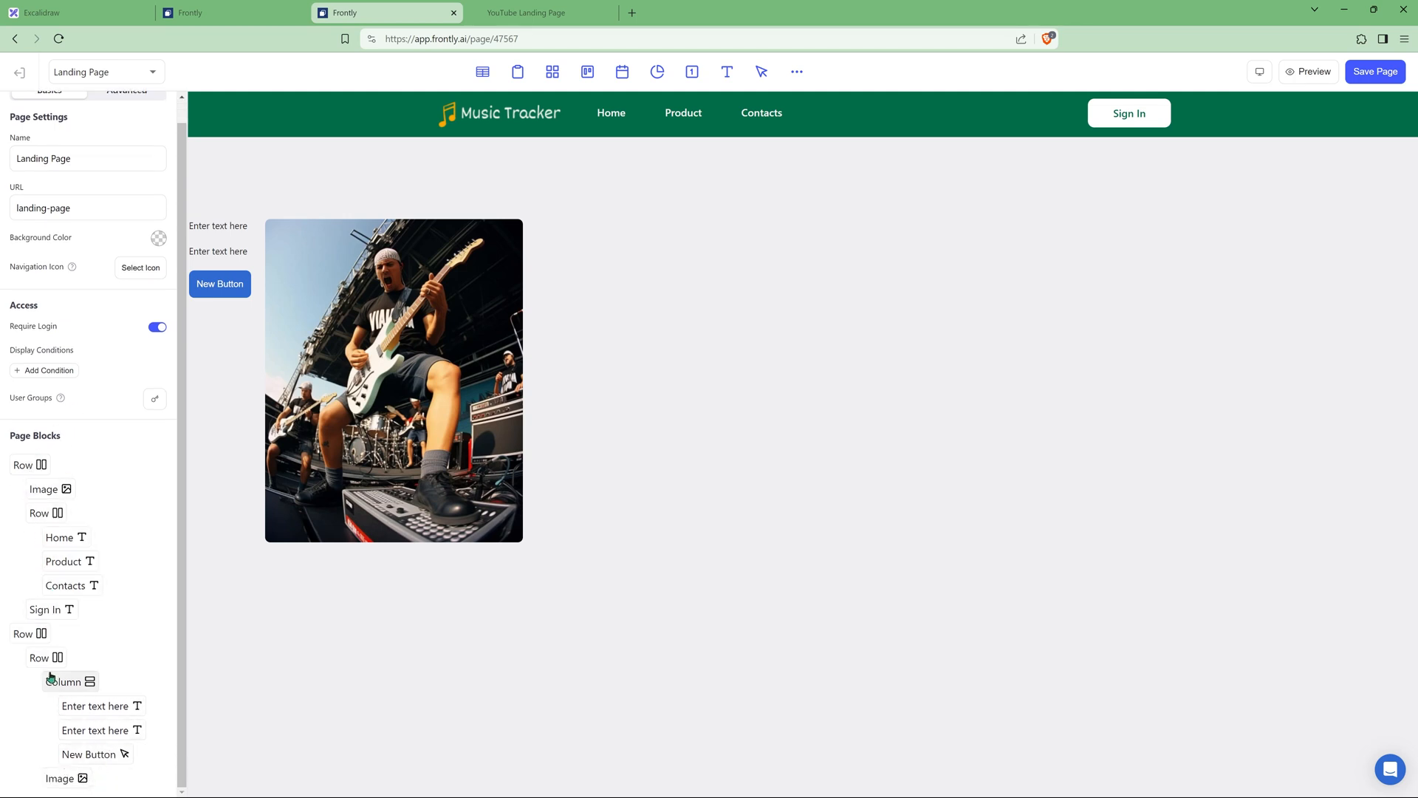
{"action": "left_click", "coordinate": [20, 634]}
{"action": "left_click", "coordinate": [60, 348]}
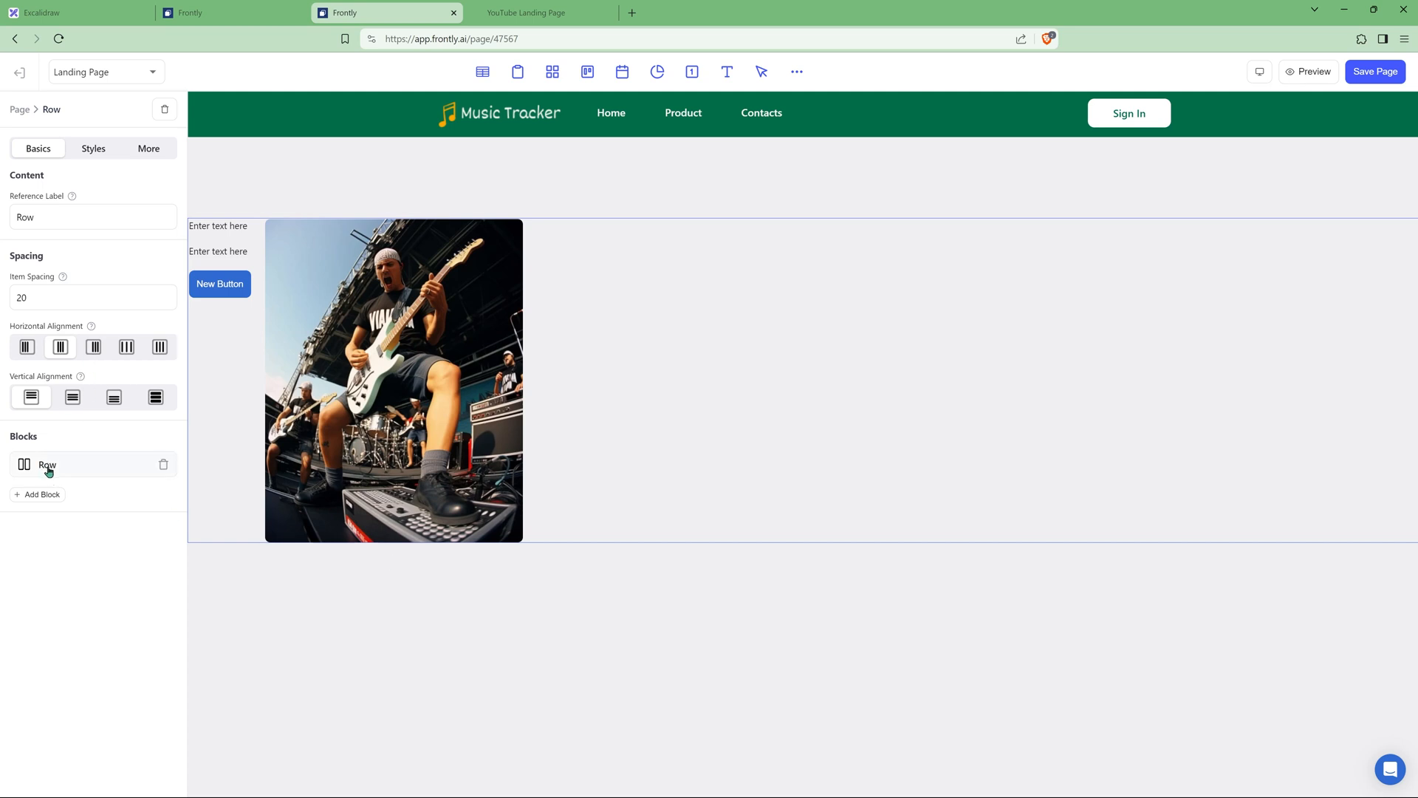
Step: Set the layout width of the nested row holding the column and image to 1200
{"action": "left_click", "coordinate": [82, 465]}
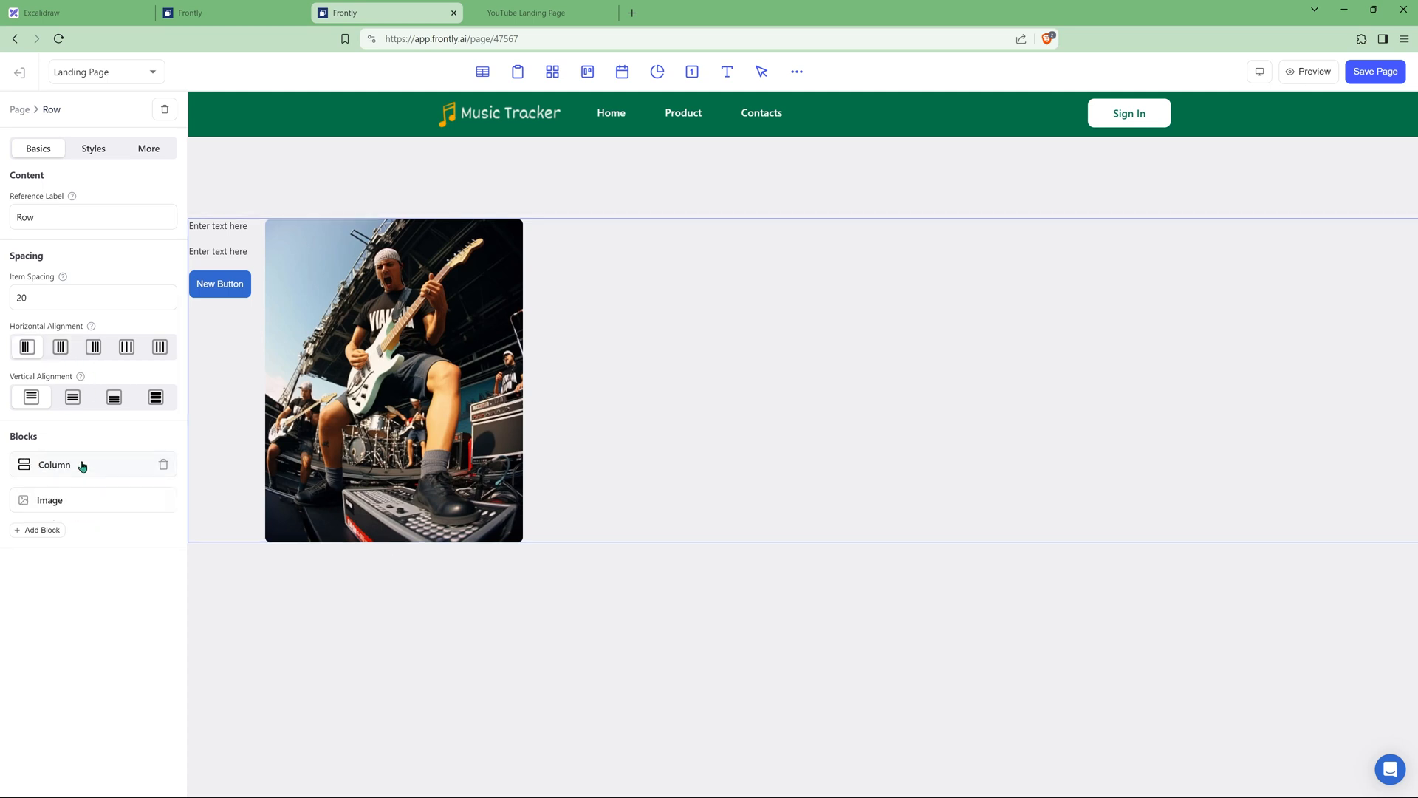
{"action": "left_click", "coordinate": [94, 149]}
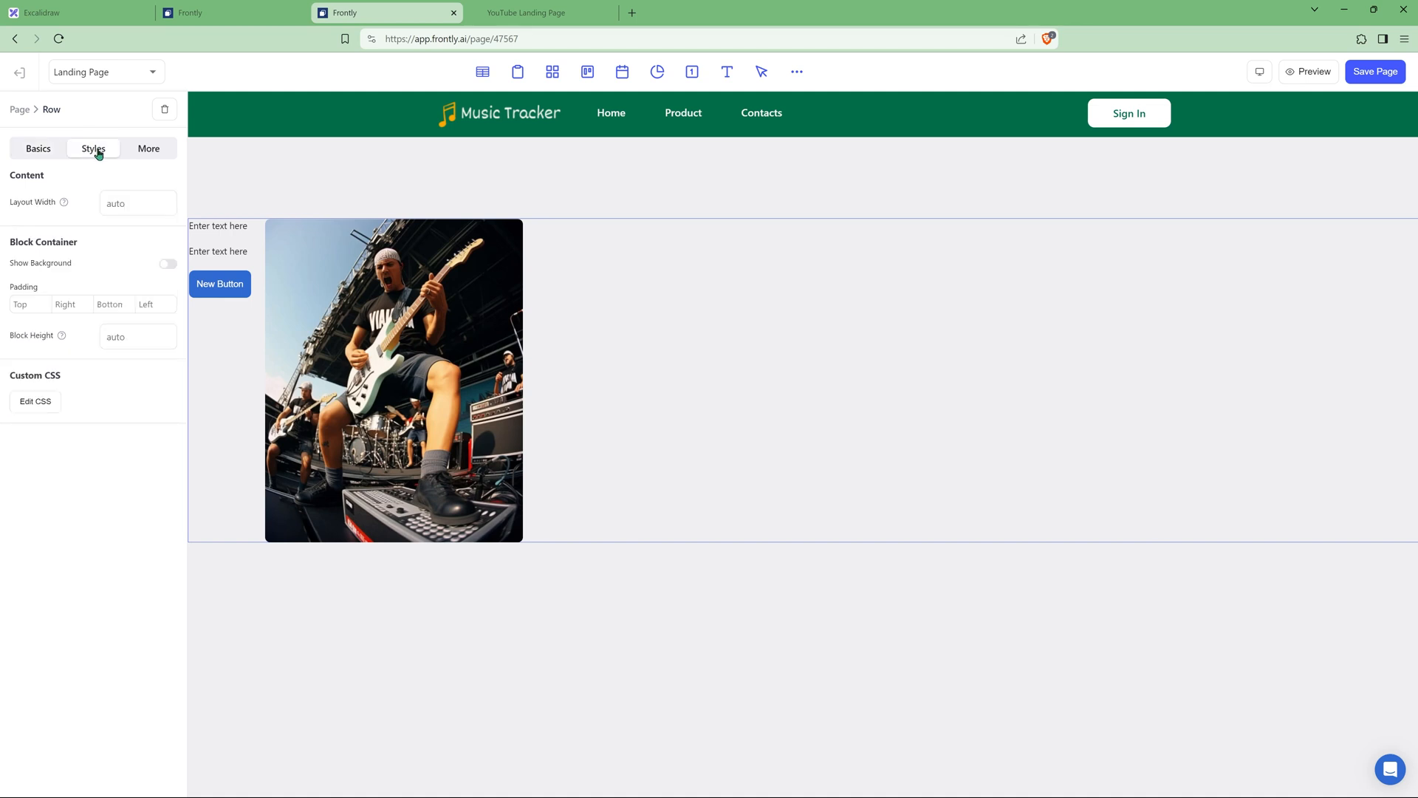
{"action": "left_click", "coordinate": [127, 203]}
{"action": "type", "text": "1200"}
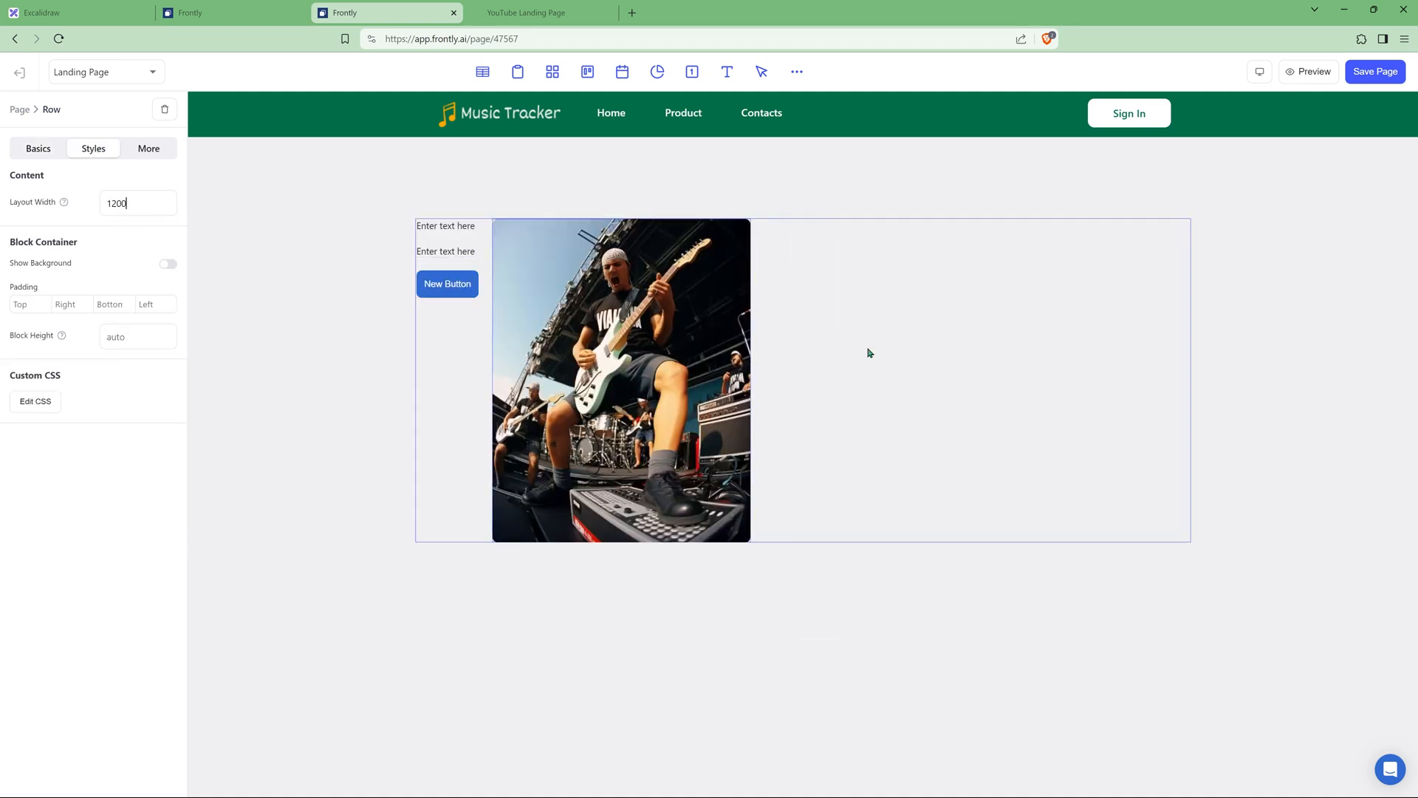
Step: Set the guitarist image's border radius to 25
{"action": "left_click", "coordinate": [643, 428]}
{"action": "left_click", "coordinate": [109, 155]}
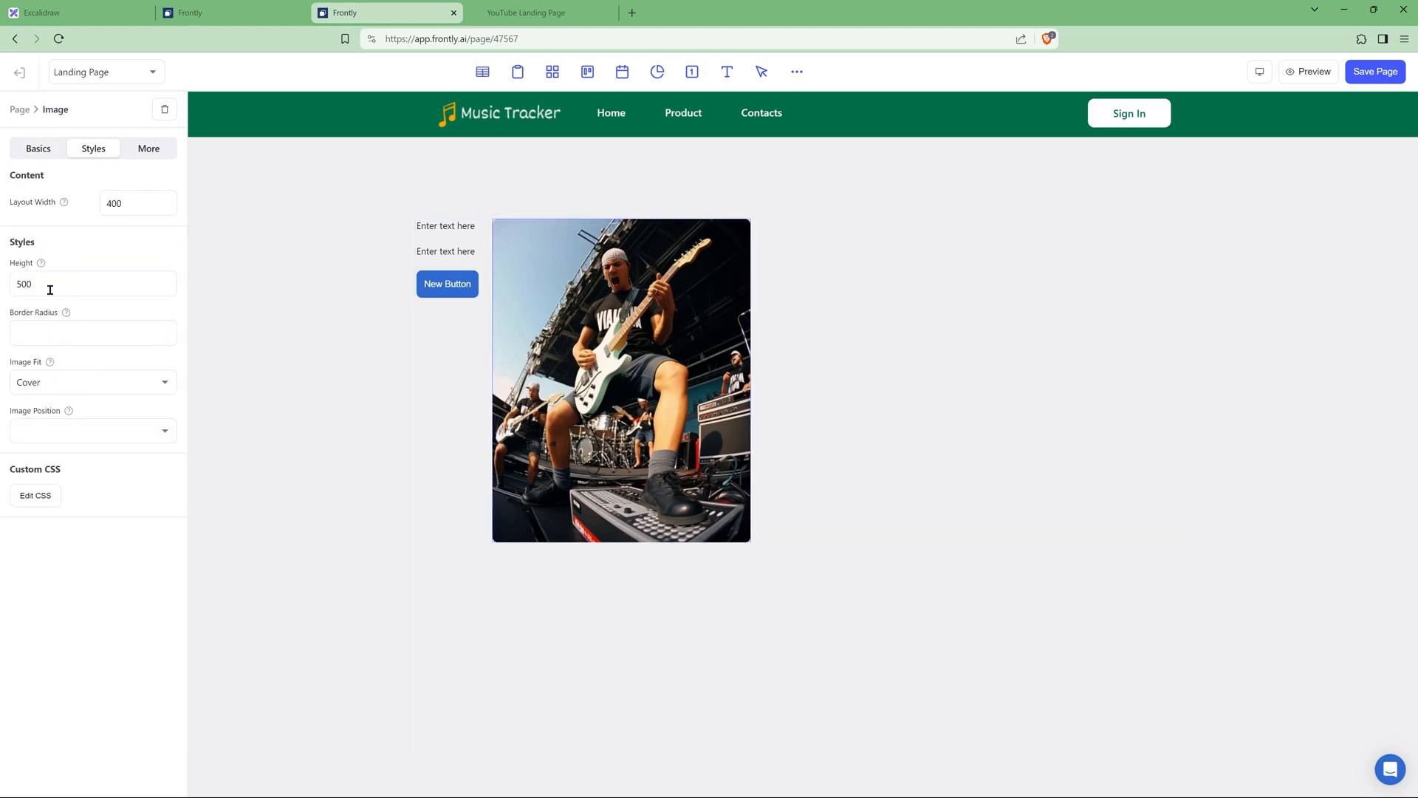
{"action": "left_click", "coordinate": [65, 335]}
{"action": "type", "text": "25"}
Step: Set the layout width of the column with the texts and button to 700
{"action": "left_click", "coordinate": [444, 242]}
{"action": "left_click", "coordinate": [95, 152]}
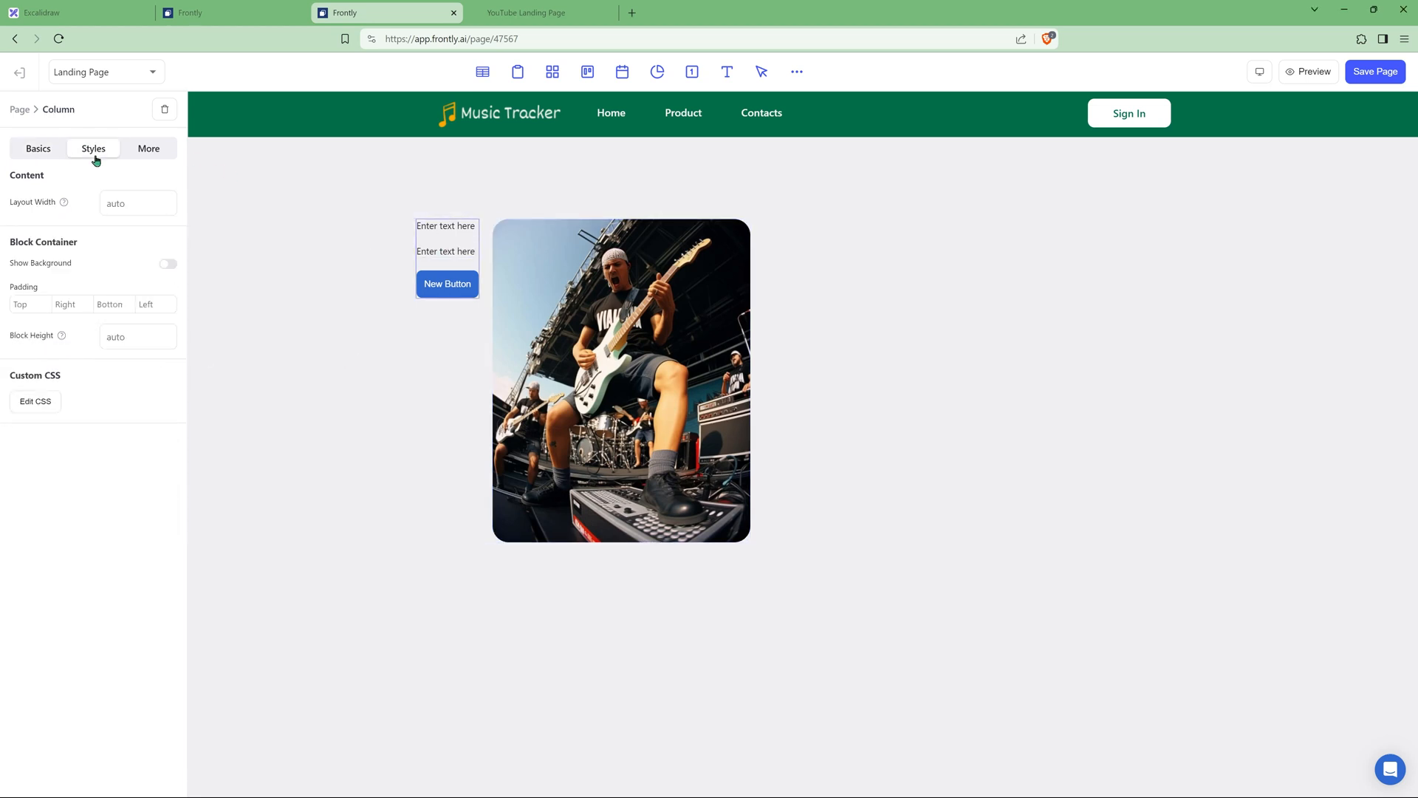
{"action": "left_click", "coordinate": [126, 207]}
{"action": "type", "text": "700"}
{"action": "key", "text": "Return"}
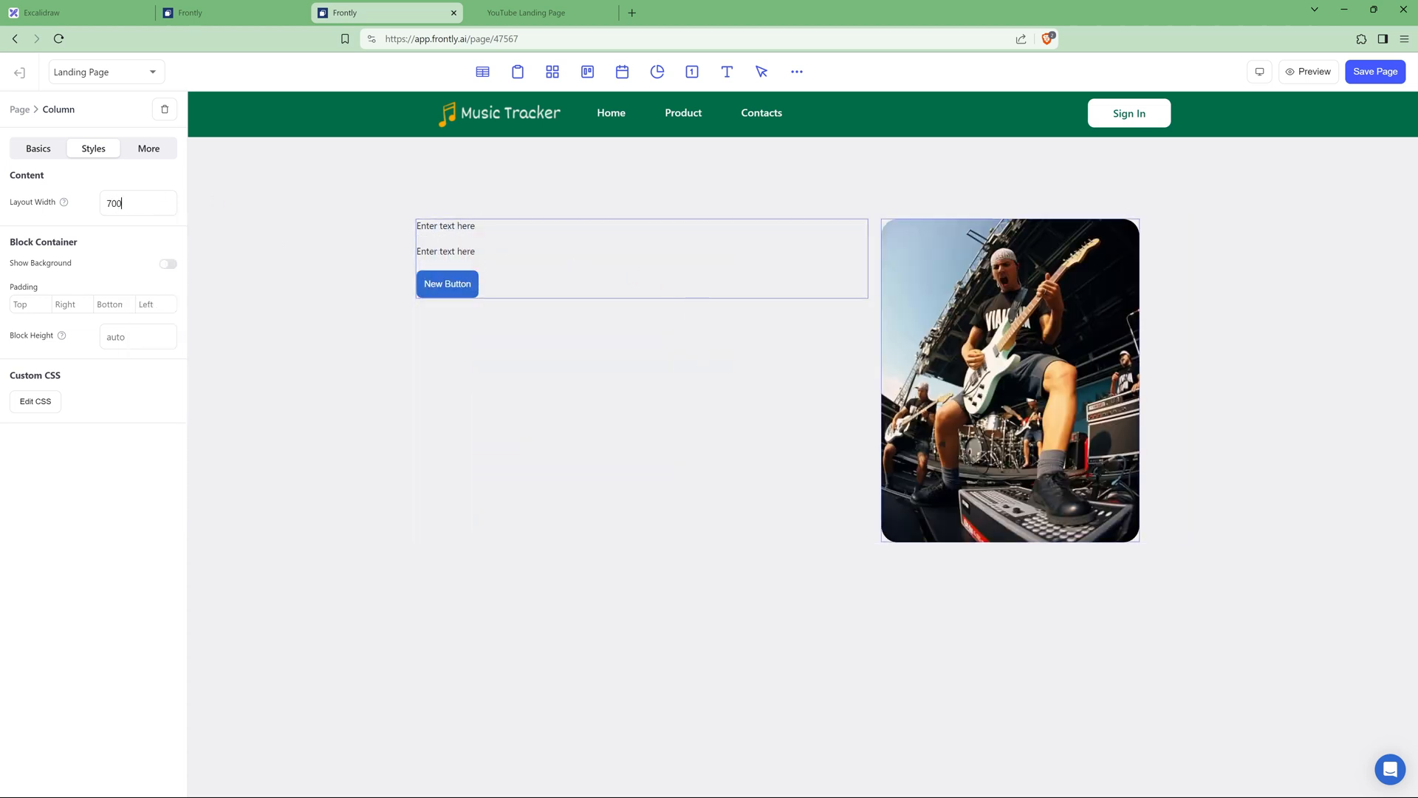
Step: Set the nested row's top, right, bottom and left padding to 30 each
{"action": "left_click", "coordinate": [516, 392]}
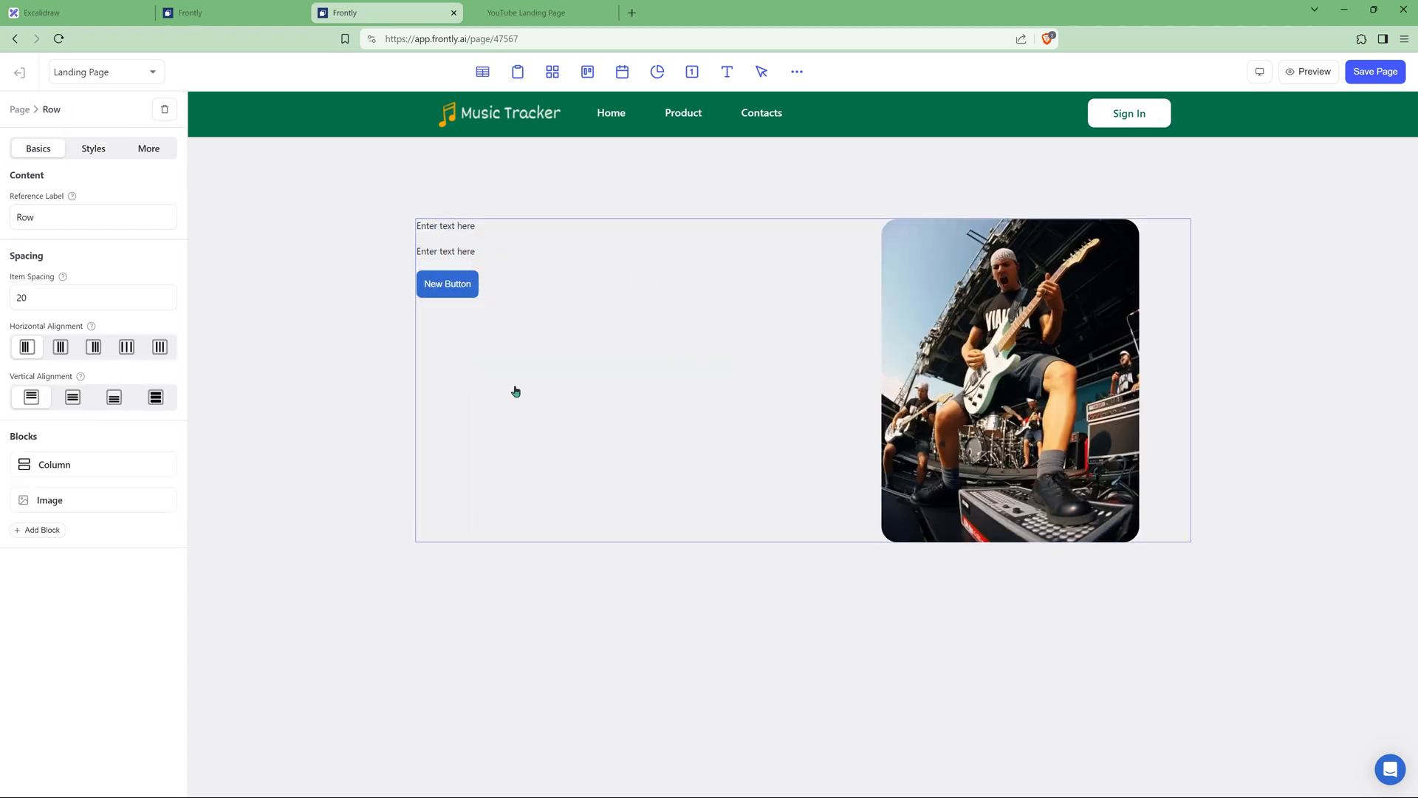
{"action": "left_click", "coordinate": [88, 148]}
{"action": "left_click", "coordinate": [28, 303]}
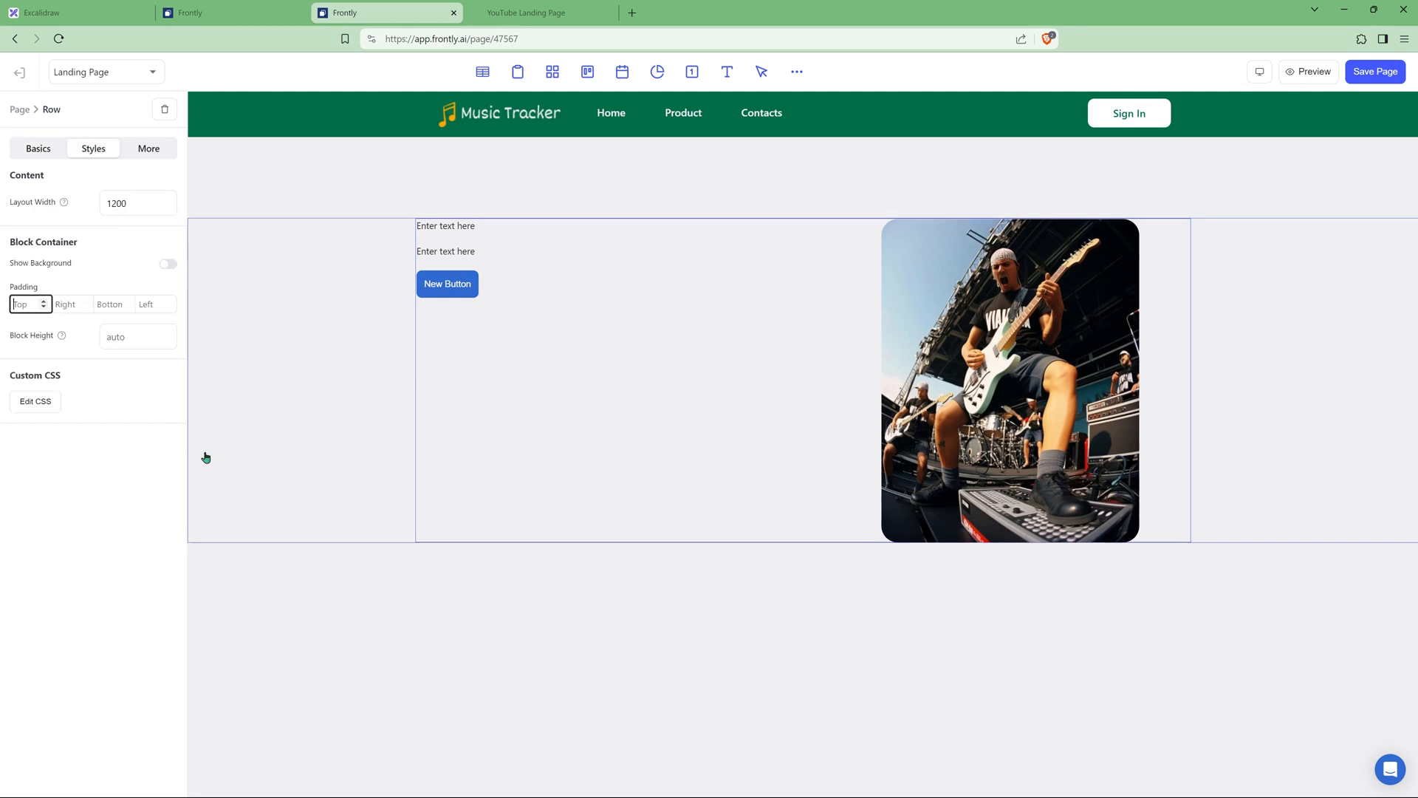
{"action": "type", "text": "50"}
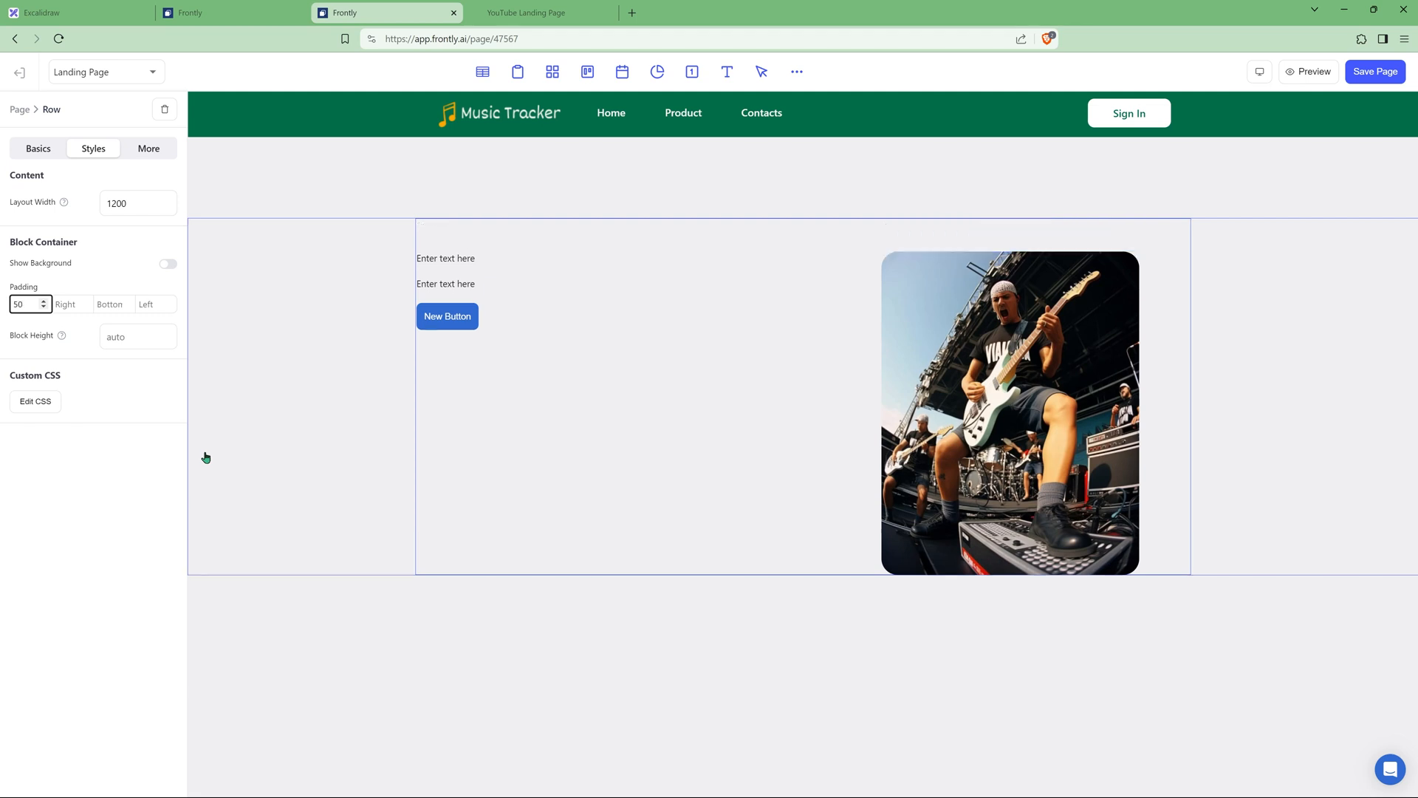
{"action": "key", "text": "BackSpace"}
{"action": "key", "text": "BackSpace"}
{"action": "type", "text": "30"}
{"action": "key", "text": "Tab"}
{"action": "type", "text": "30"}
{"action": "key", "text": "Tab"}
{"action": "type", "text": "30"}
{"action": "key", "text": "Tab"}
{"action": "type", "text": "30"}
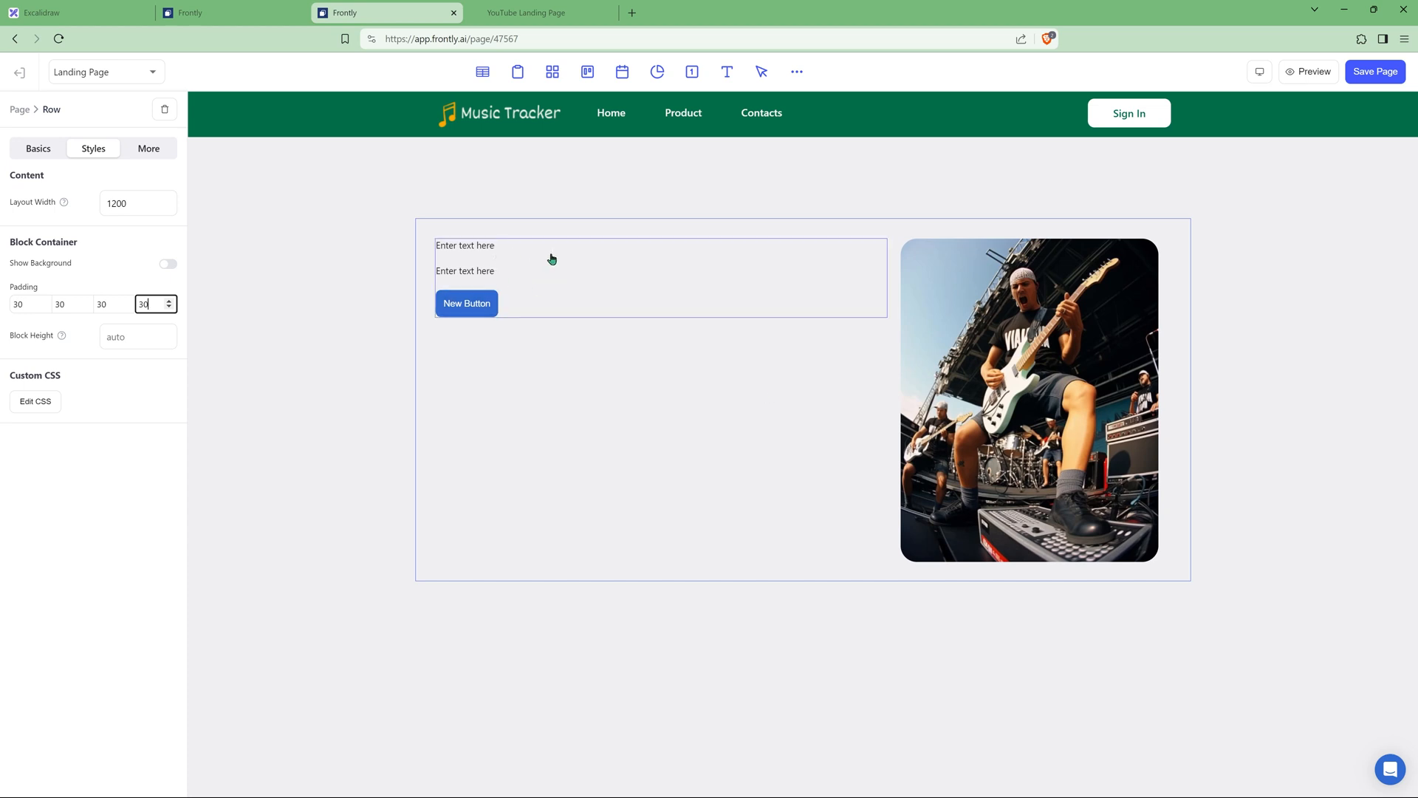
Step: Set the style of the upper text in the hero column to Heading 5 Xl
{"action": "left_click", "coordinate": [473, 247]}
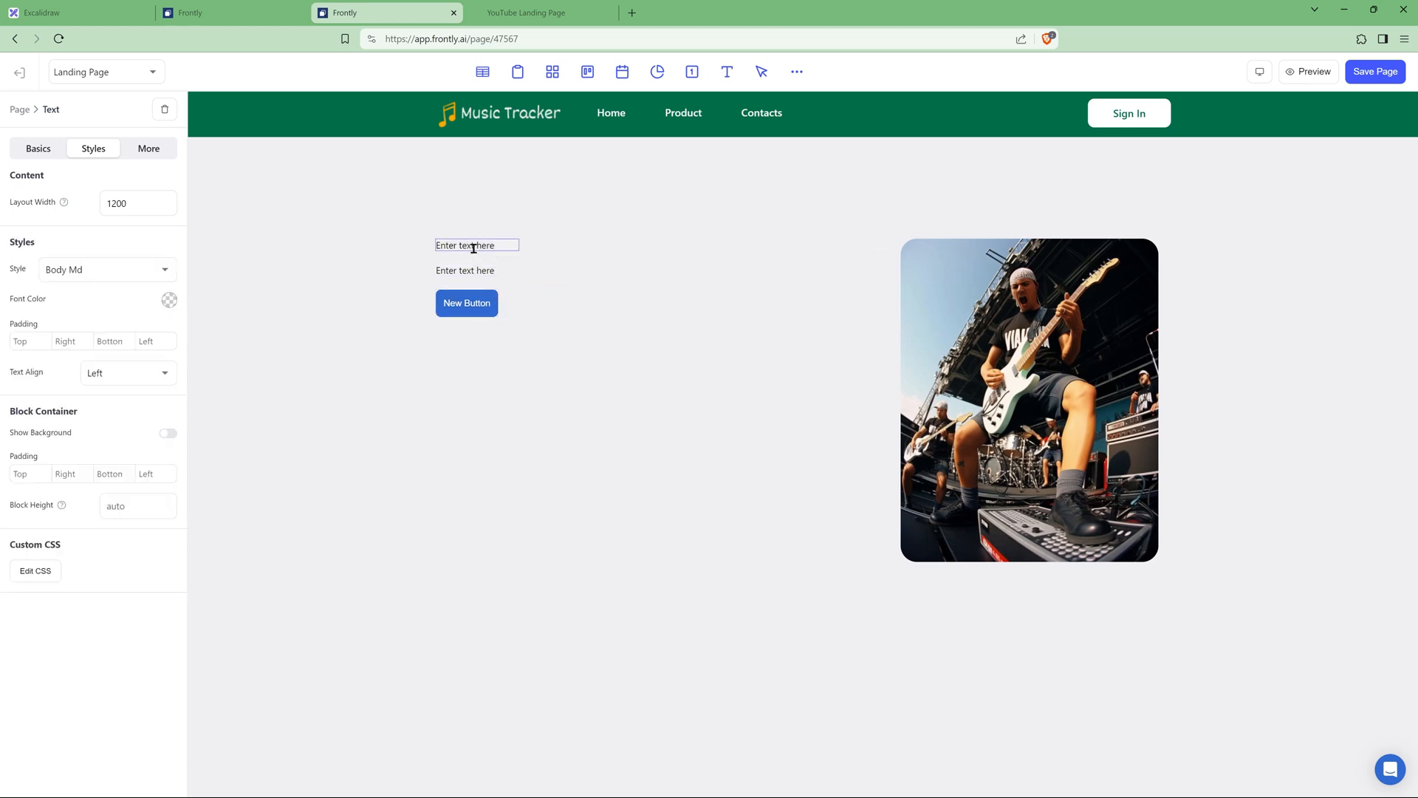
{"action": "left_click", "coordinate": [90, 149]}
{"action": "left_click", "coordinate": [76, 274]}
{"action": "left_click", "coordinate": [83, 297]}
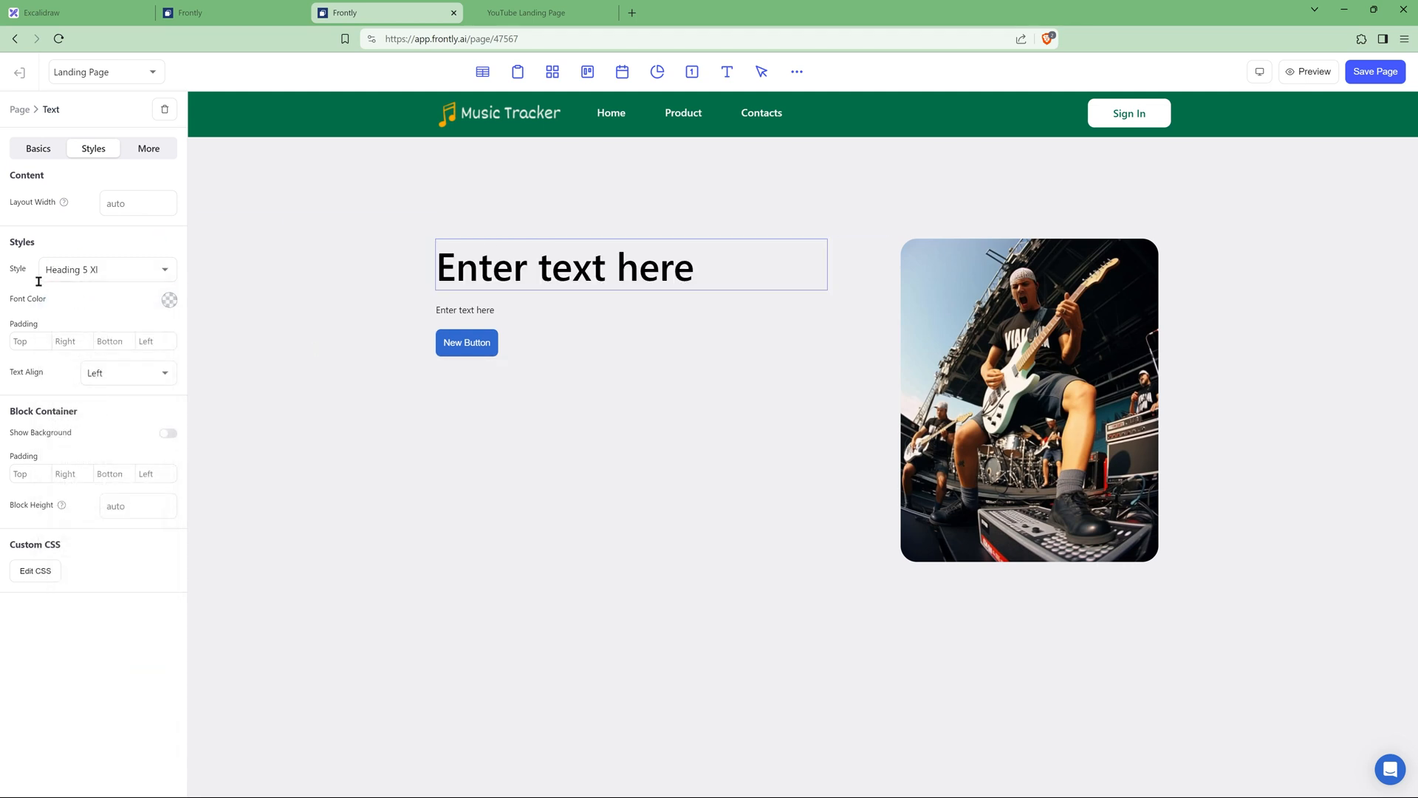
Step: Set the style of the second text in the hero column to Body 2 Xl
{"action": "left_click", "coordinate": [480, 310]}
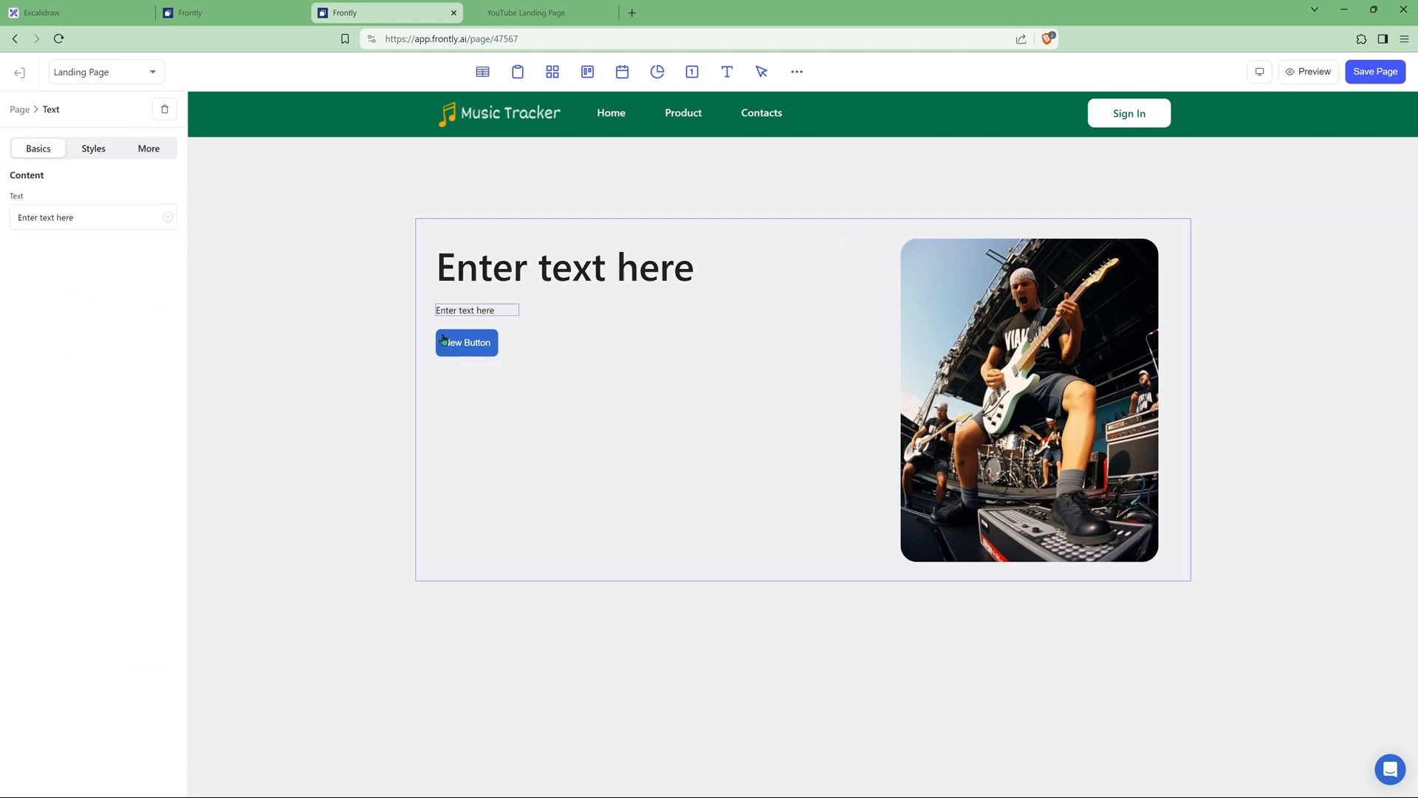
{"action": "left_click", "coordinate": [98, 148]}
{"action": "left_click", "coordinate": [86, 276]}
{"action": "left_click", "coordinate": [95, 580]}
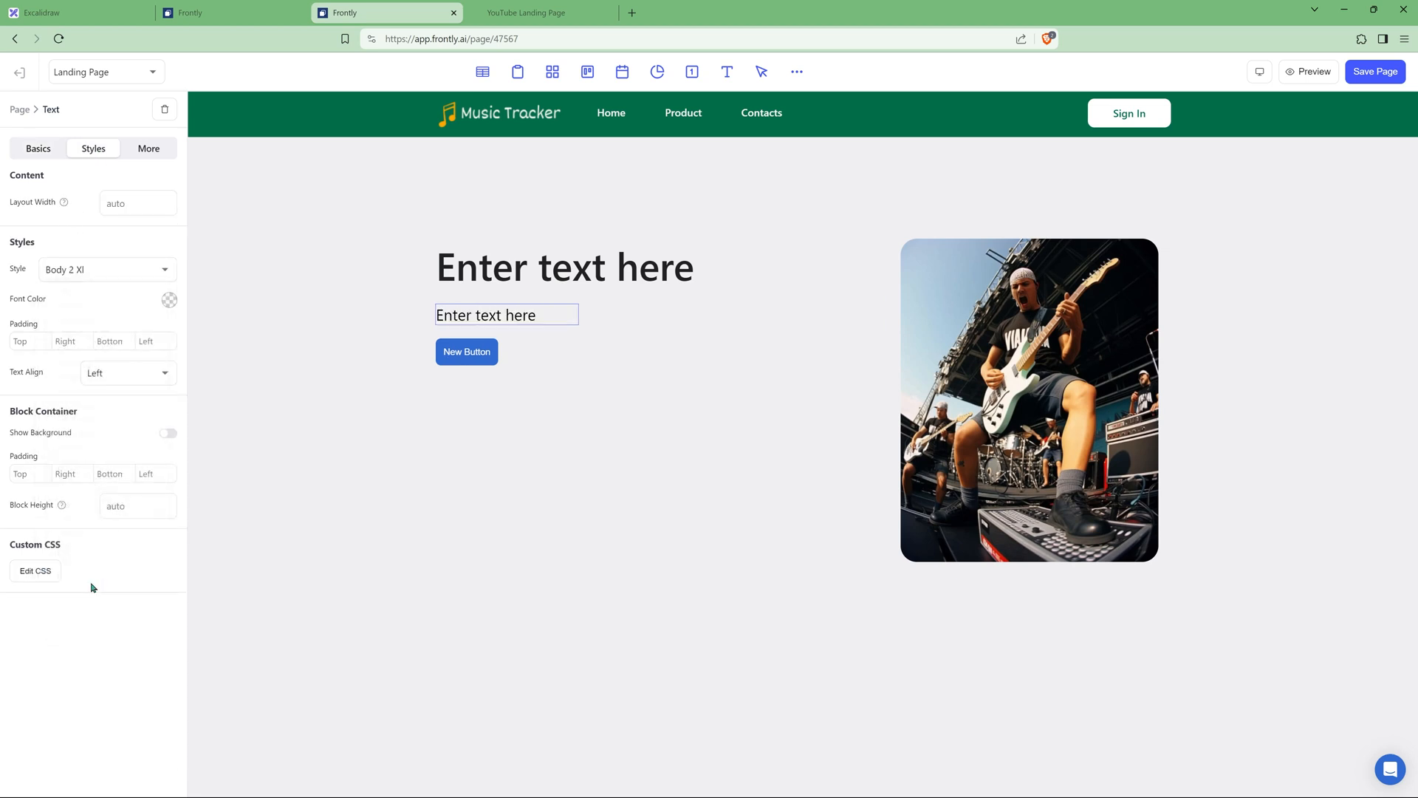
Step: Delete the New Button block from the hero column
{"action": "left_click", "coordinate": [485, 352]}
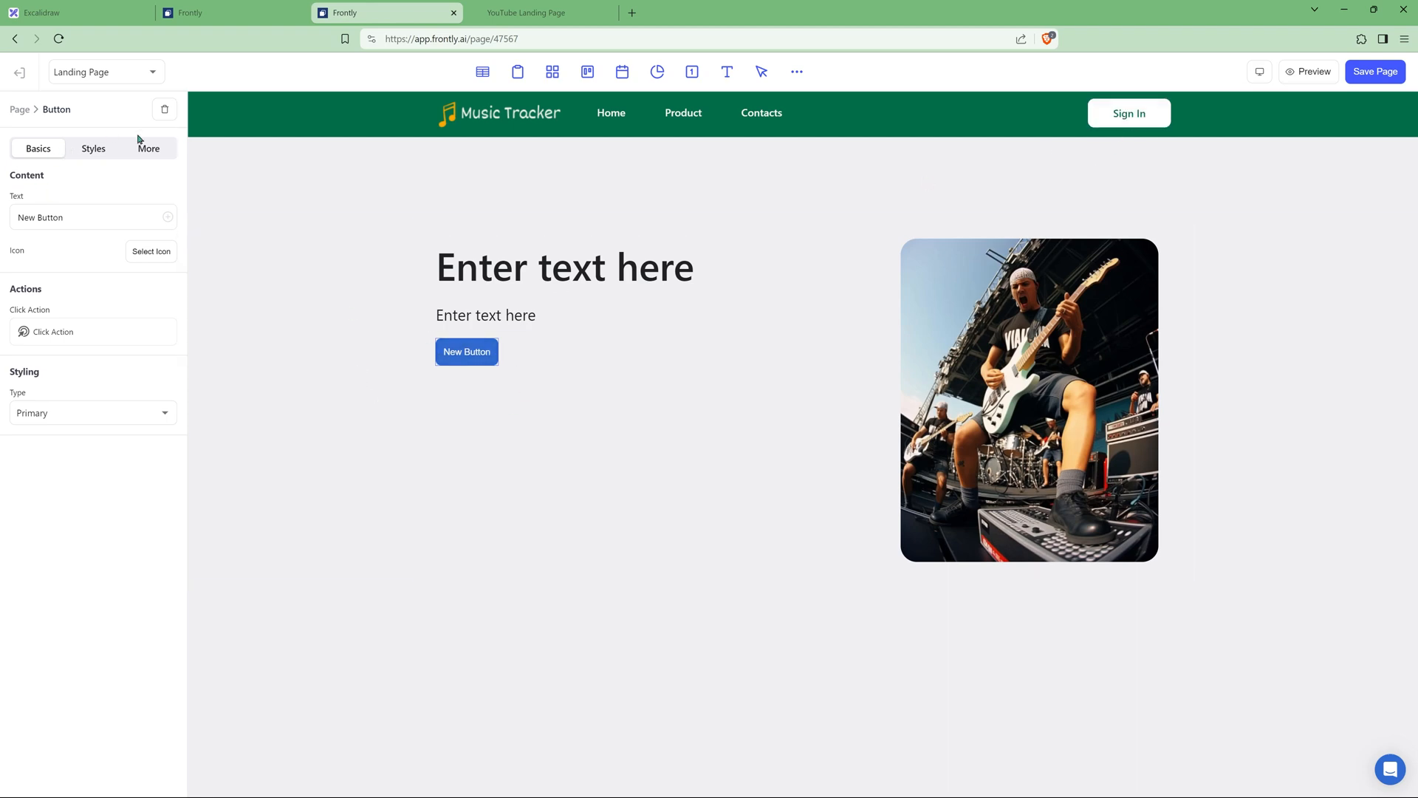
{"action": "left_click", "coordinate": [164, 109]}
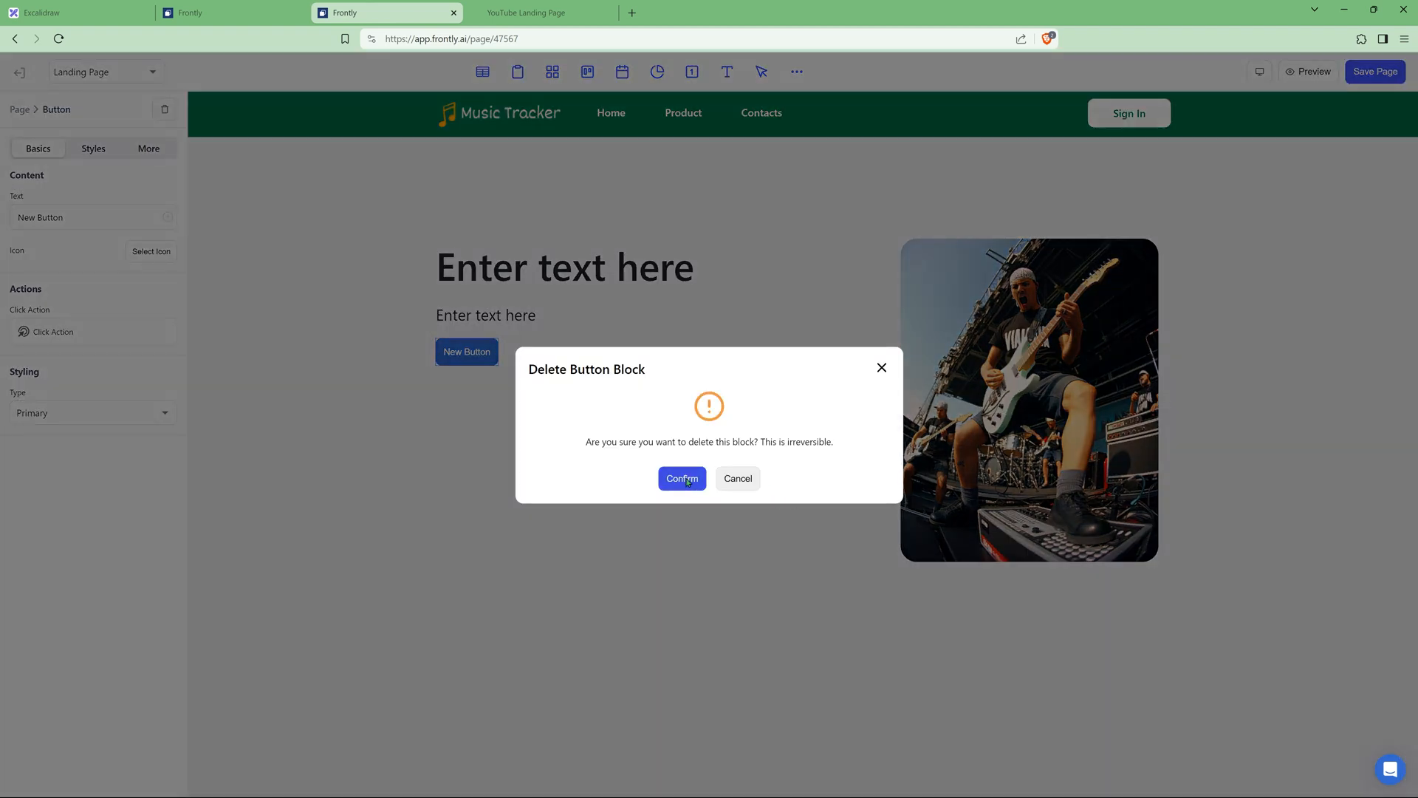
{"action": "left_click", "coordinate": [681, 478]}
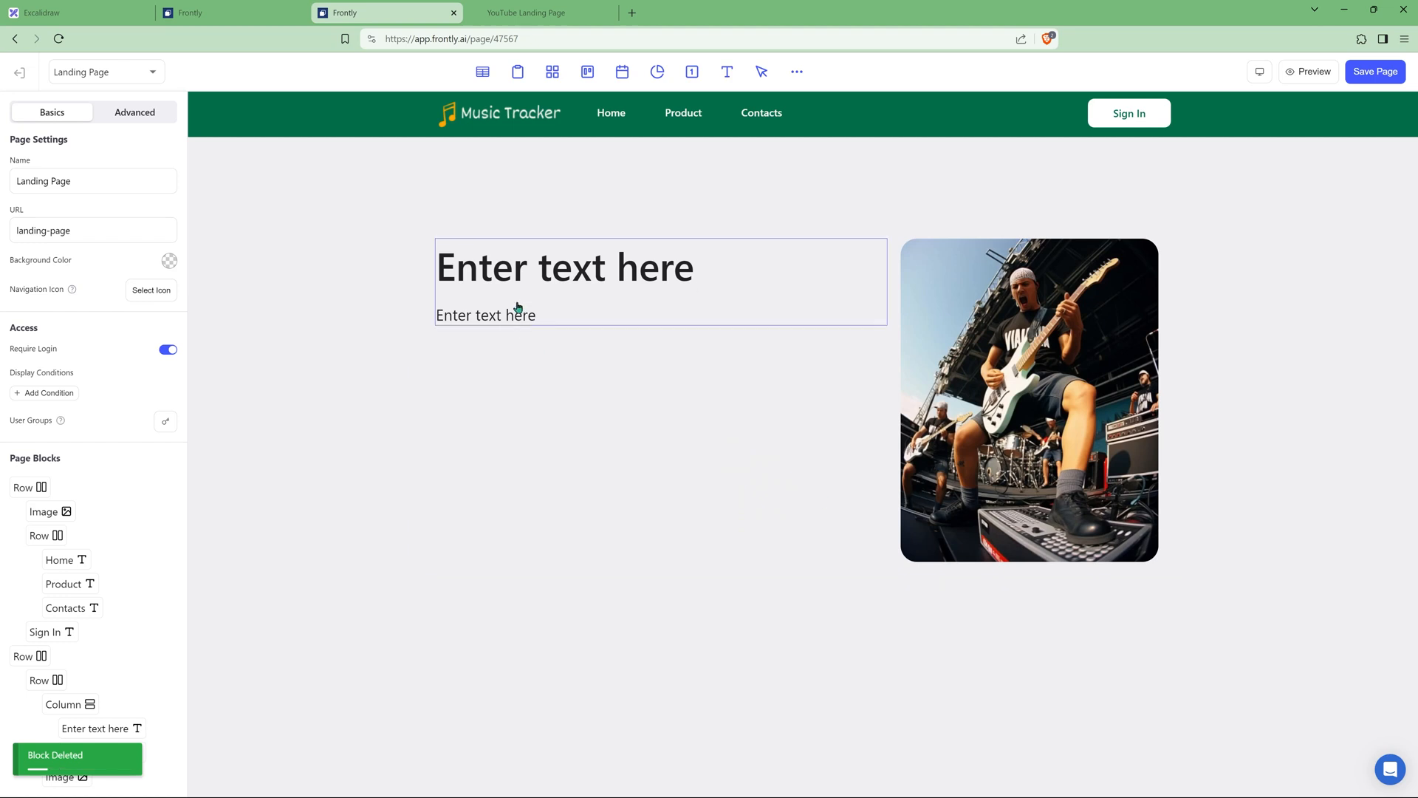
Step: Add a row at the end of the hero column containing a text block that reads "Create a Free Account"
{"action": "left_click", "coordinate": [574, 310]}
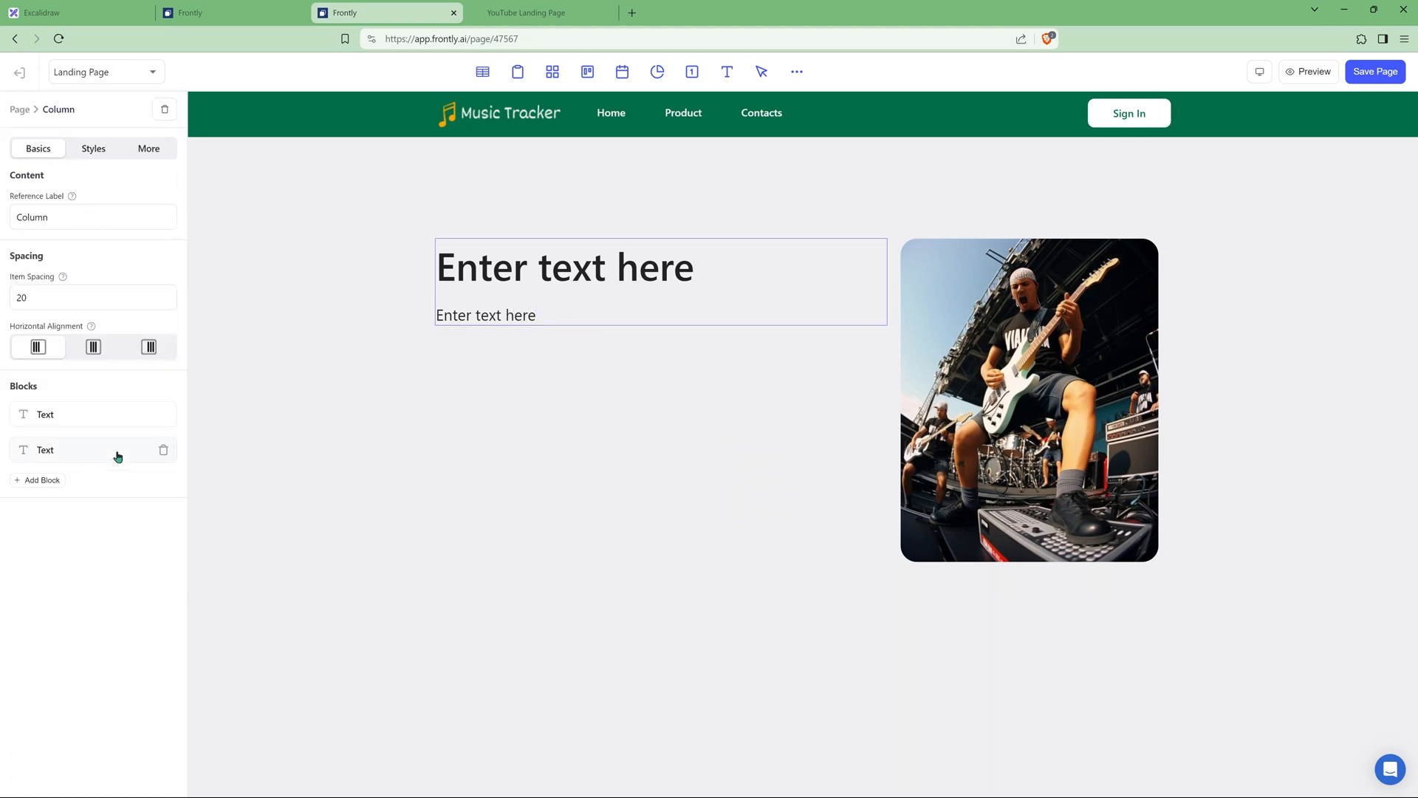
{"action": "left_click", "coordinate": [43, 481]}
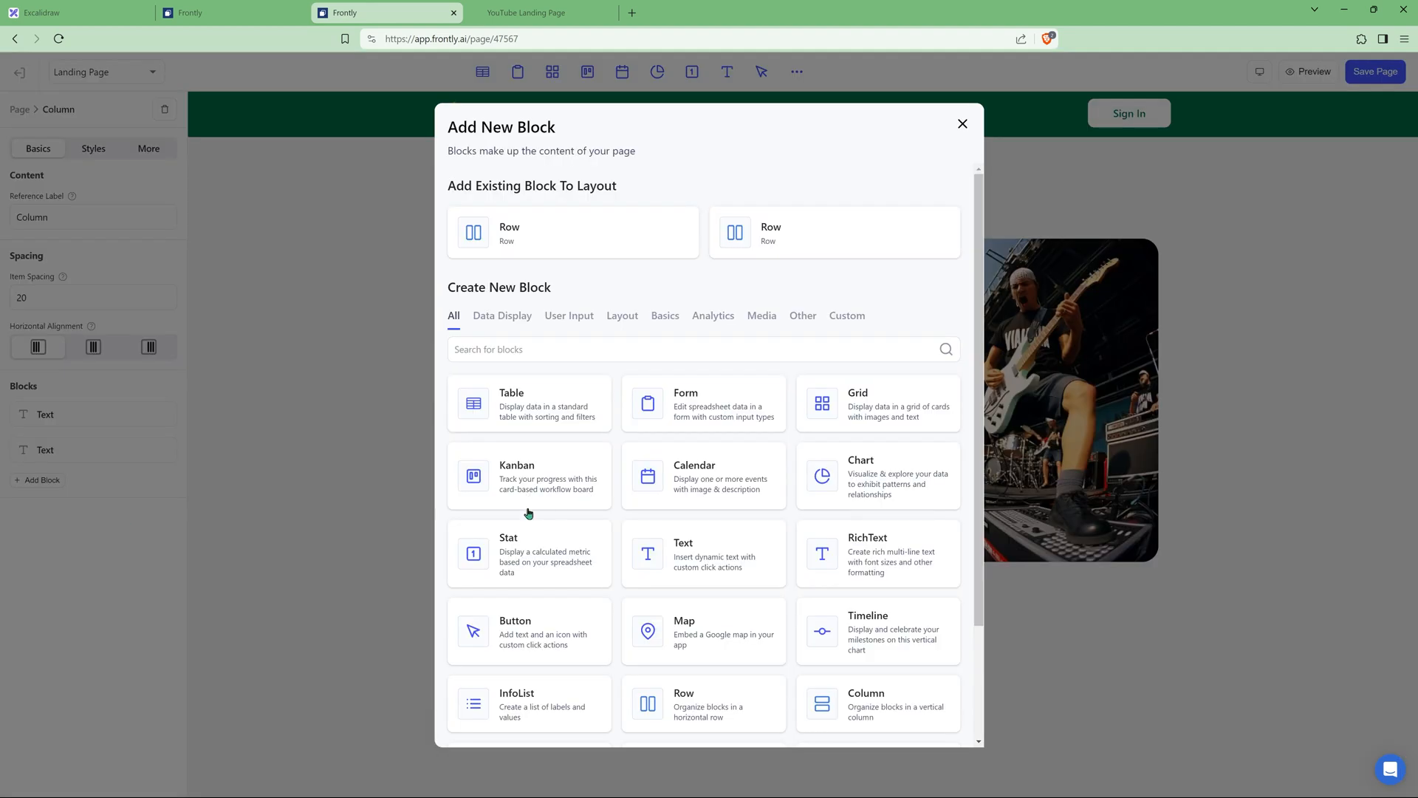
{"action": "left_click", "coordinate": [669, 702]}
{"action": "left_click", "coordinate": [42, 458]}
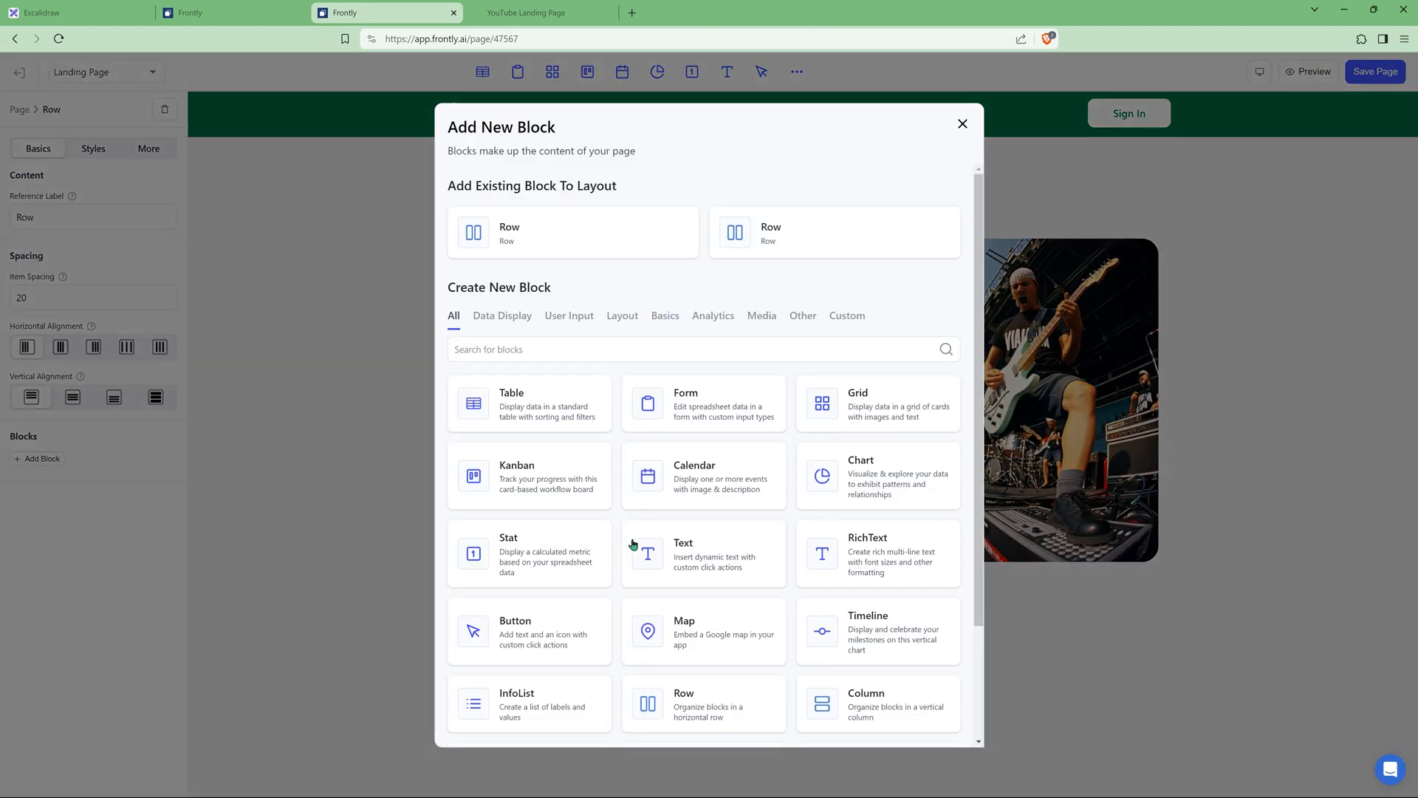
{"action": "left_click", "coordinate": [687, 555]}
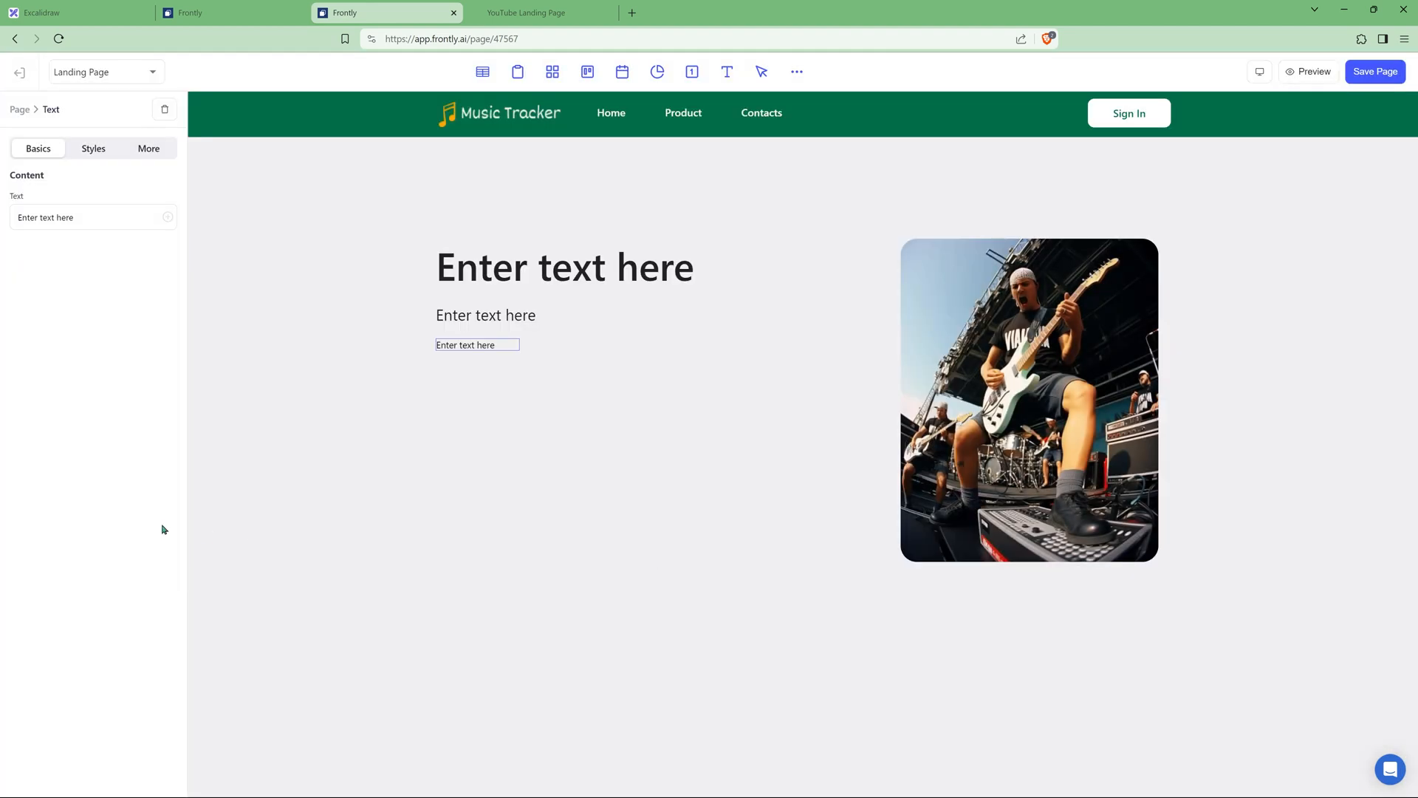
{"action": "triple_click", "coordinate": [74, 217]}
{"action": "type", "text": "Create a free account"}
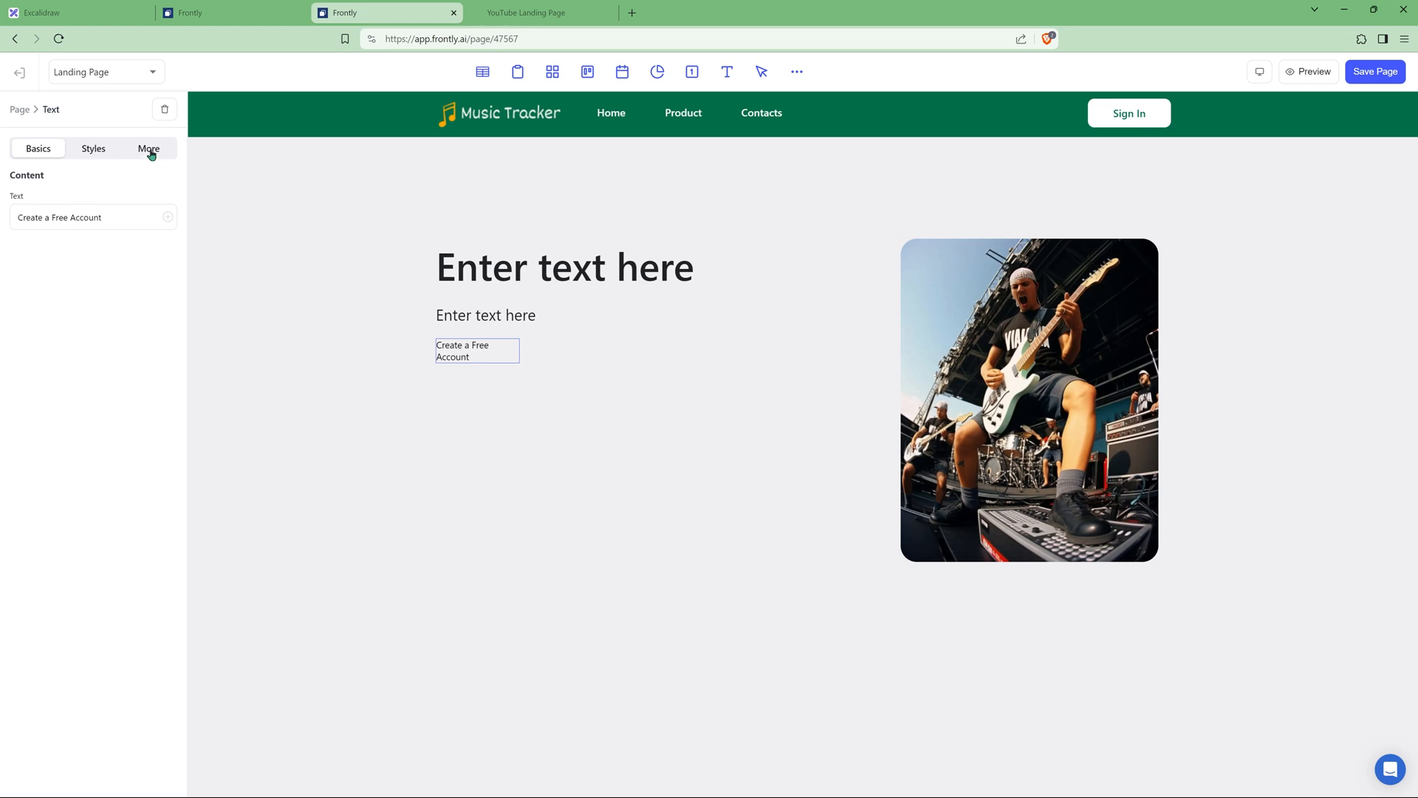
Step: Duplicate the "Create a Free Account" text block and change the copy's text to "Learn More"
{"action": "left_click", "coordinate": [151, 153]}
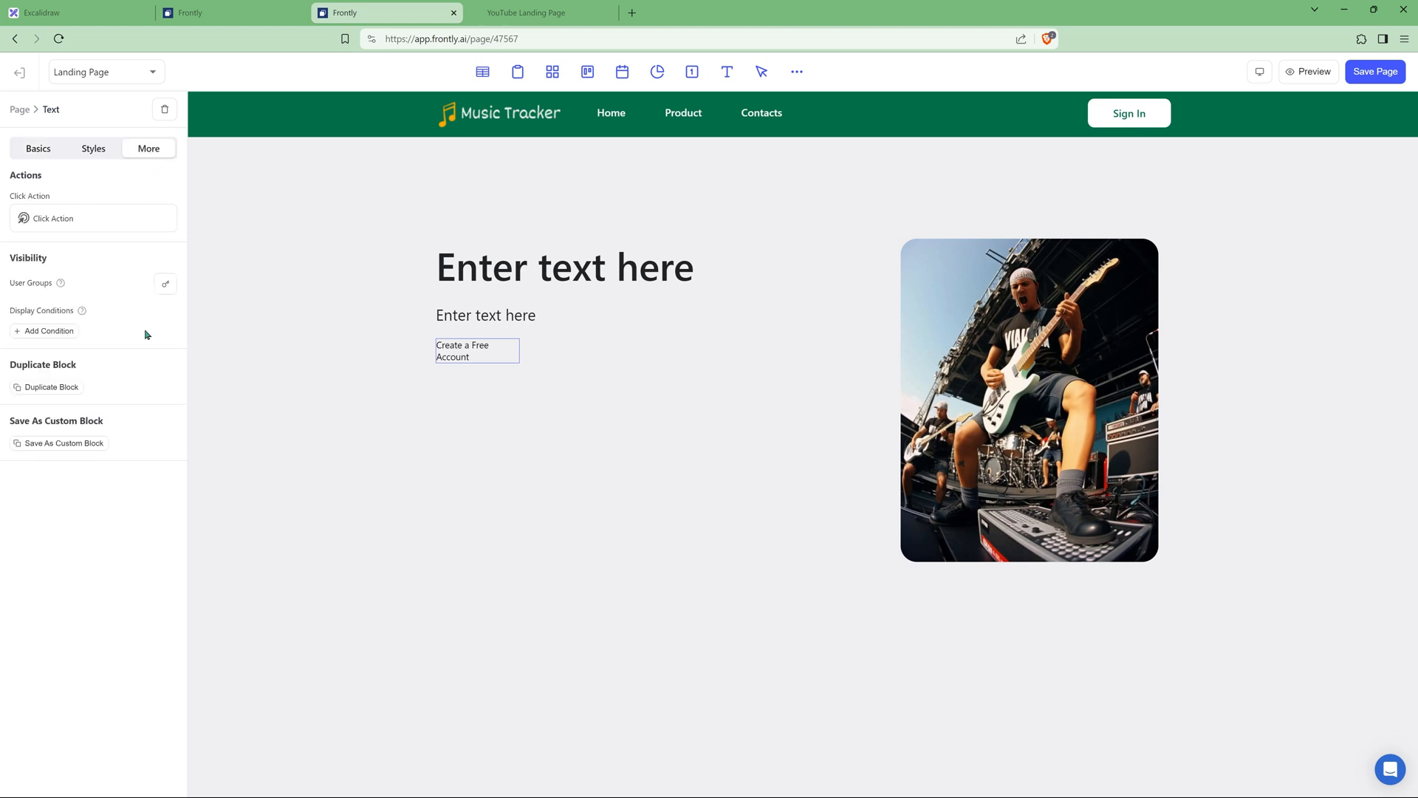
{"action": "left_click", "coordinate": [34, 389]}
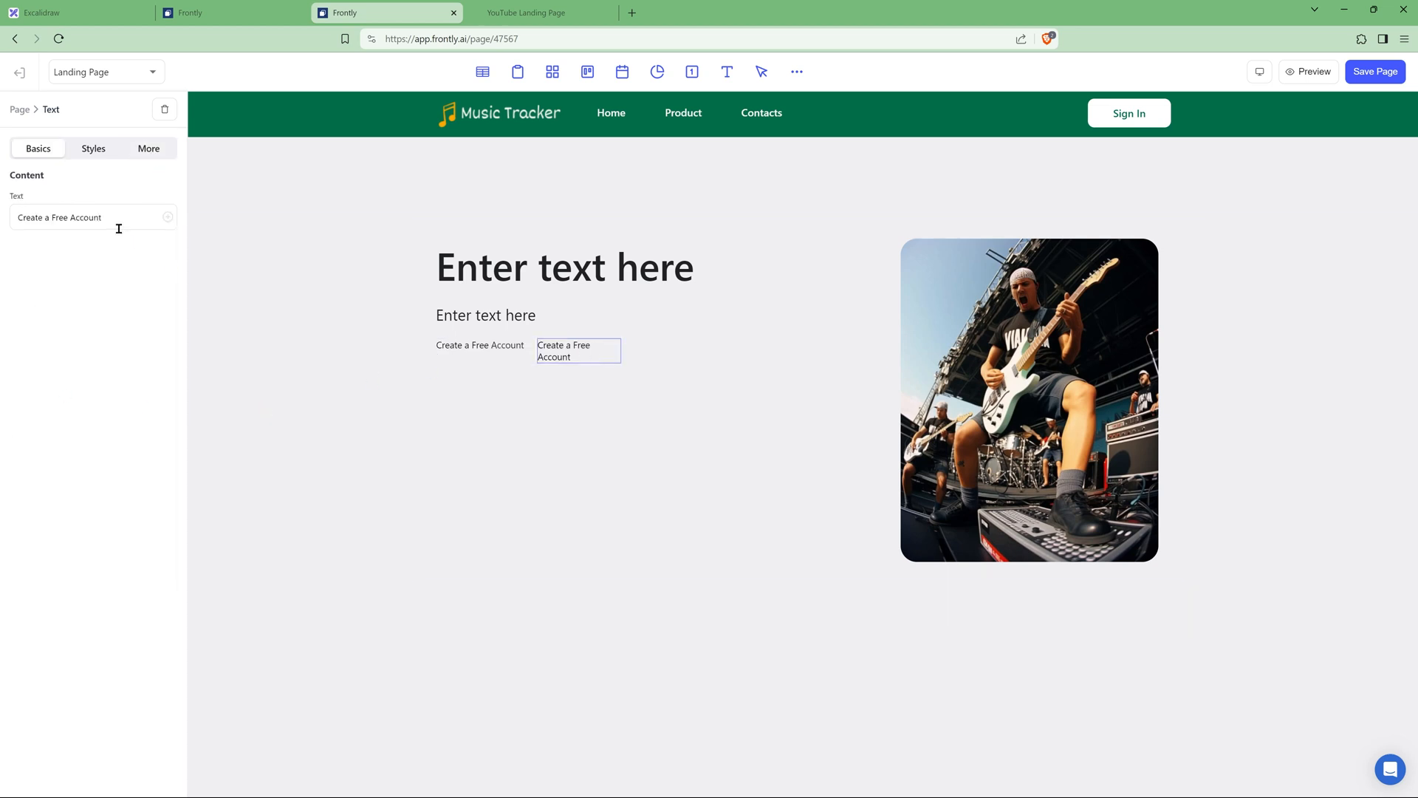
{"action": "triple_click", "coordinate": [100, 217]}
{"action": "type", "text": "Learn More"}
Step: Change the hero heading text to "Elevate Your Music Practice Today!"
{"action": "left_click", "coordinate": [516, 275]}
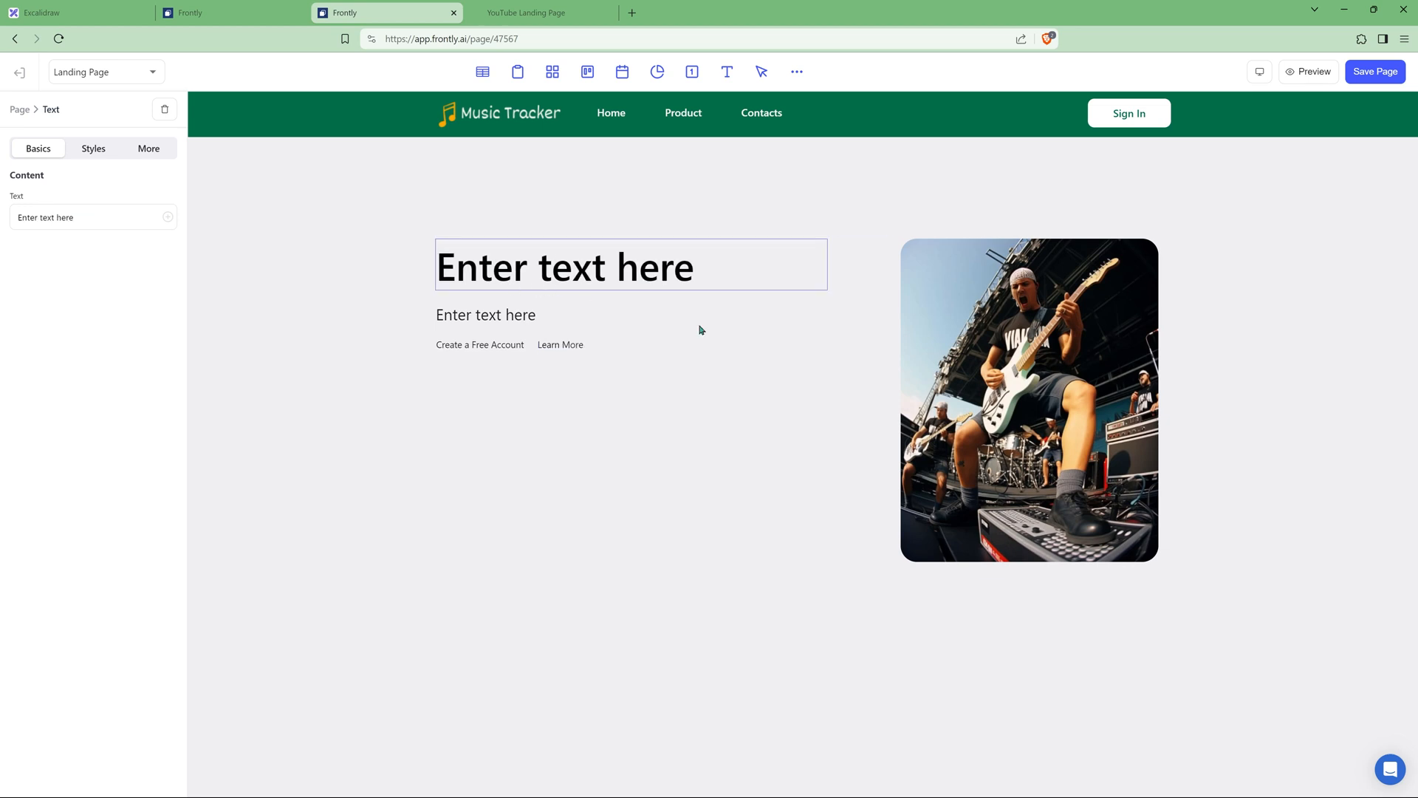
{"action": "triple_click", "coordinate": [89, 217]}
{"action": "type", "text": "Elevate Your Music Practice Today!"}
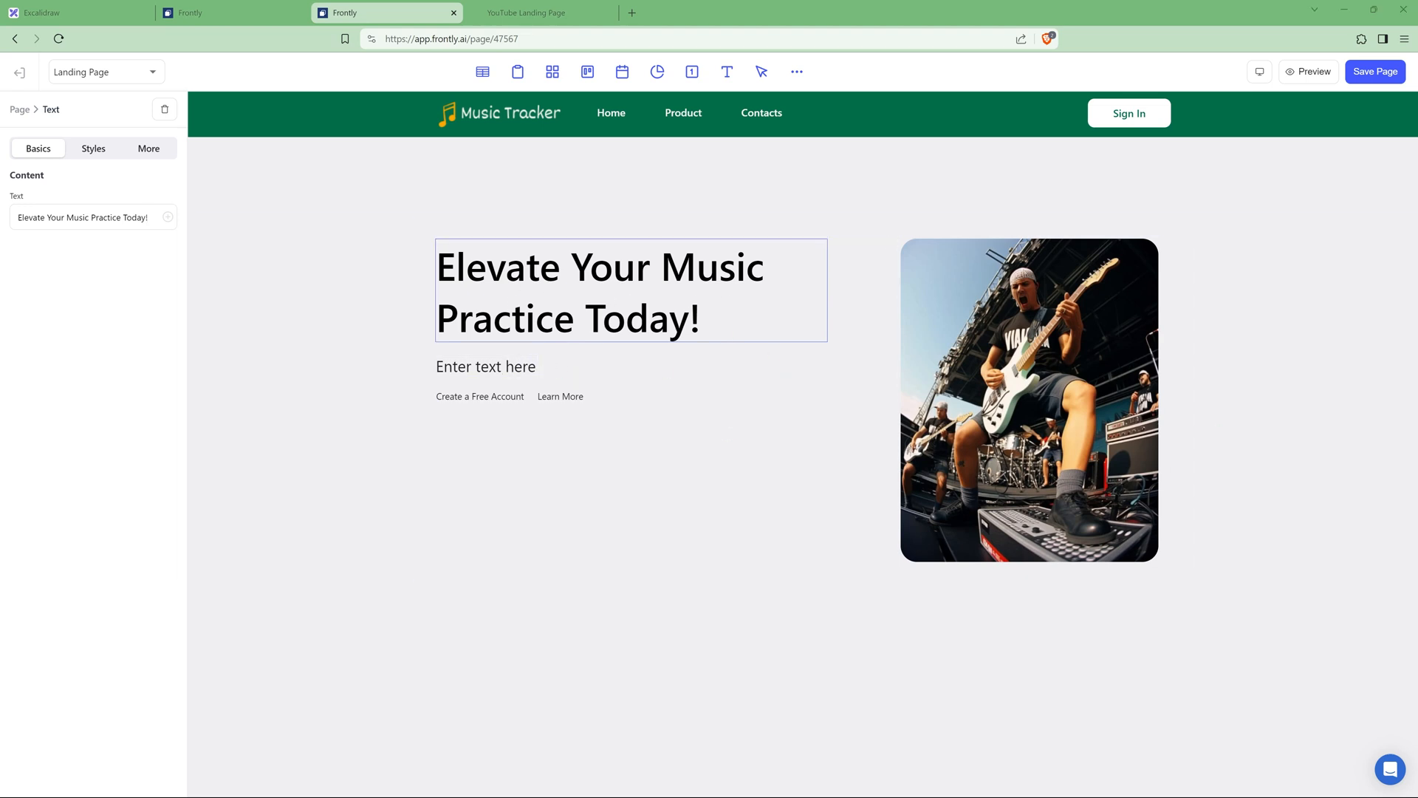
Step: Change the text below the heading to "Track and analyze your practice sessions with precision to enhance your musical mastery efficiently."
{"action": "left_click", "coordinate": [486, 366]}
{"action": "triple_click", "coordinate": [65, 217]}
{"action": "type", "text": "Track and analyze your practice sessions with precision to enhance your musical mastery efficiently."}
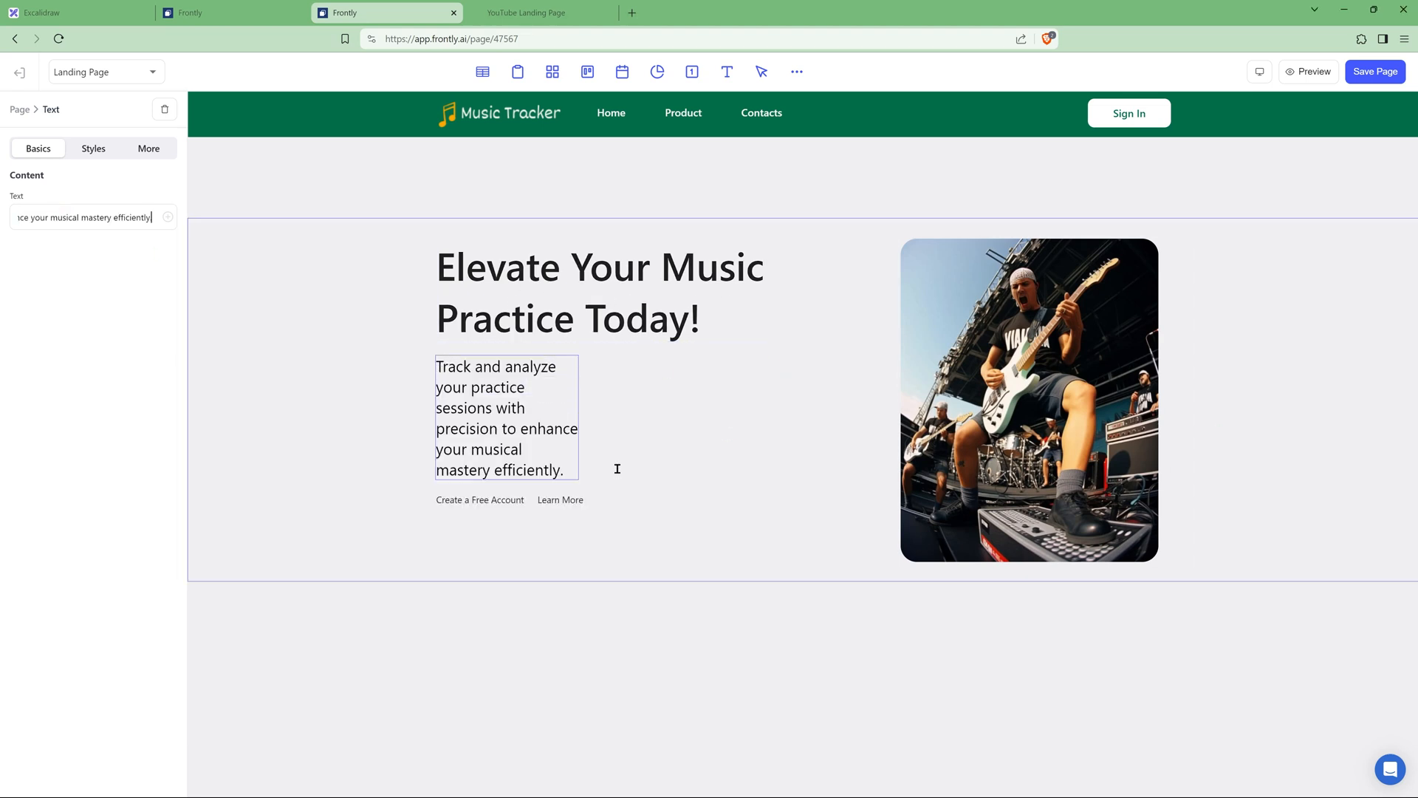
Step: Style "Create a Free Account" with CSS: #006C47 background and 2px solid border, 10px 15px padding, 10px radius, white text, and inverted hover colors with pointer cursor
{"action": "left_click", "coordinate": [489, 499]}
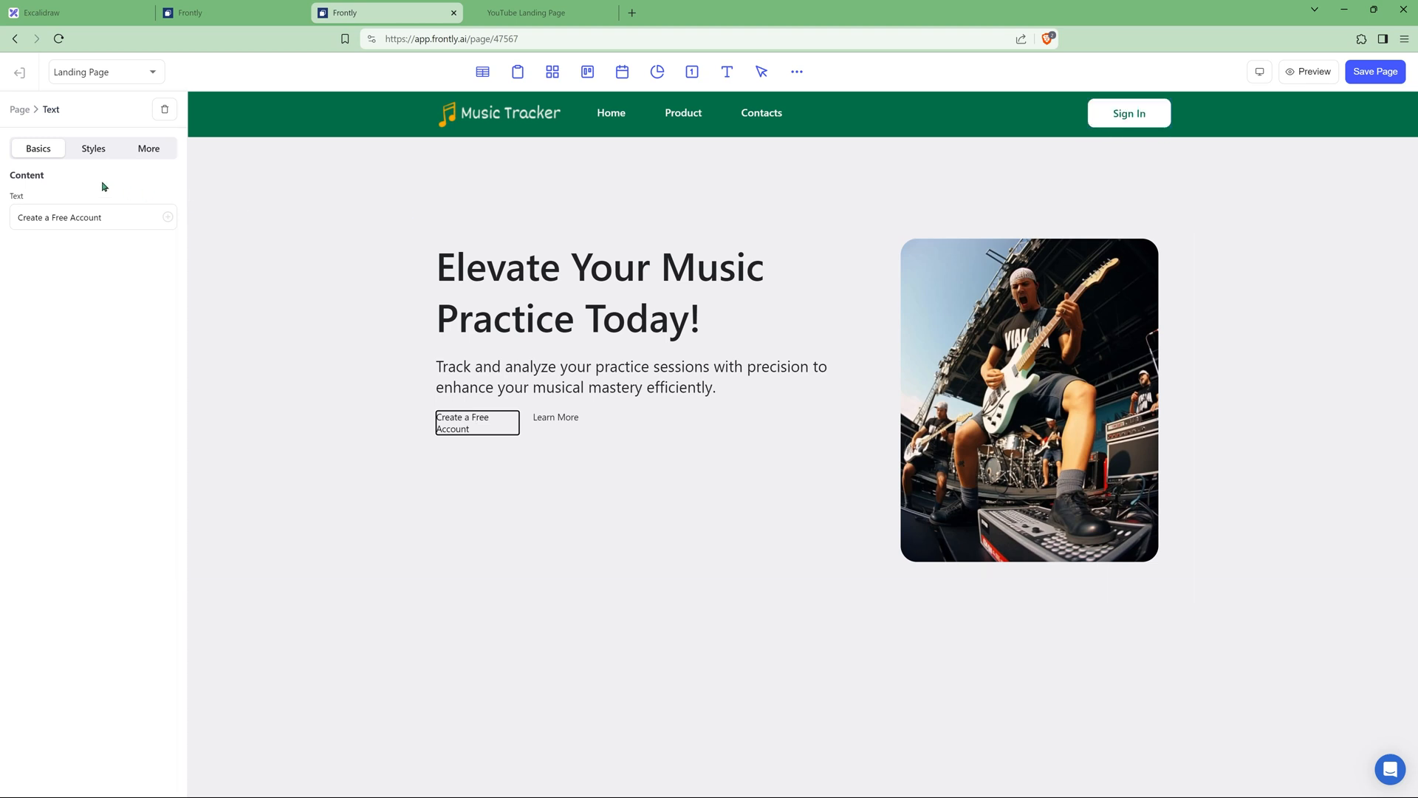
{"action": "left_click", "coordinate": [94, 148]}
{"action": "left_click", "coordinate": [37, 571]}
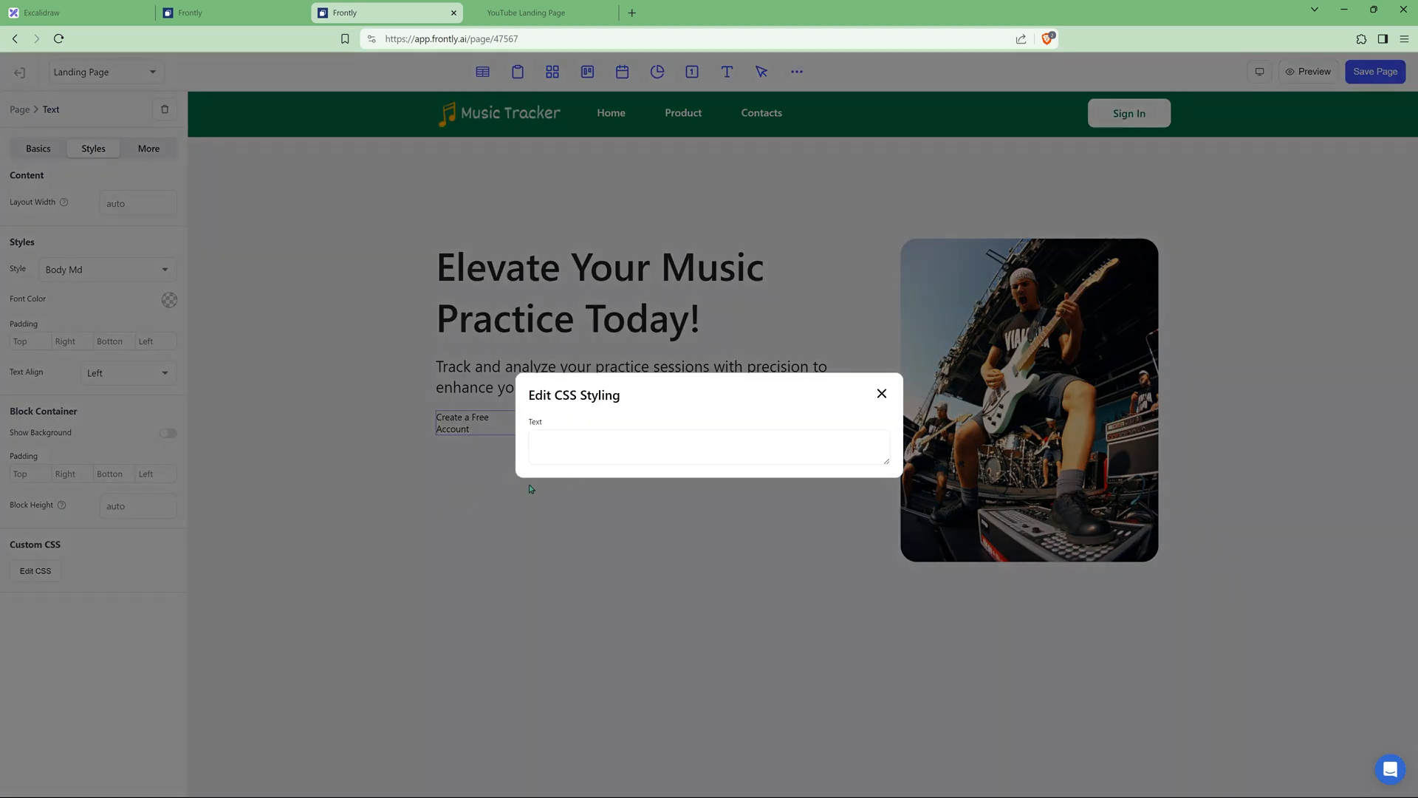
{"action": "left_click_drag", "start_coordinate": [886, 459], "coordinate": [879, 542]}
{"action": "type", "text": "background-color:#006C47; padding:10px 15px; border-radius: 10px; border:2px solid #006C47; color:white;  &: hover { background-color:white; color:#006C47; cursor:pointer;}"}
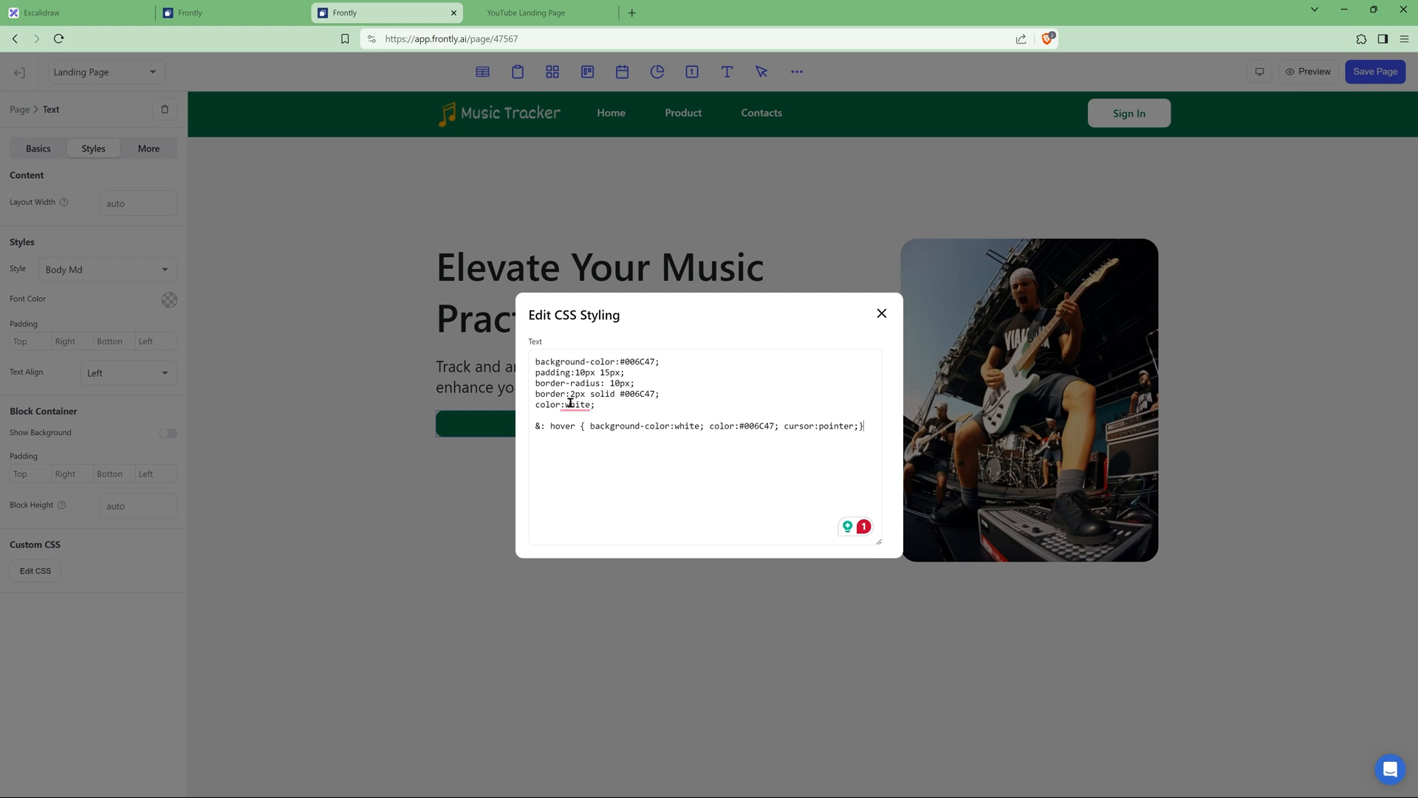
{"action": "mouse_move", "coordinate": [576, 408]}
{"action": "left_click", "coordinate": [882, 314]}
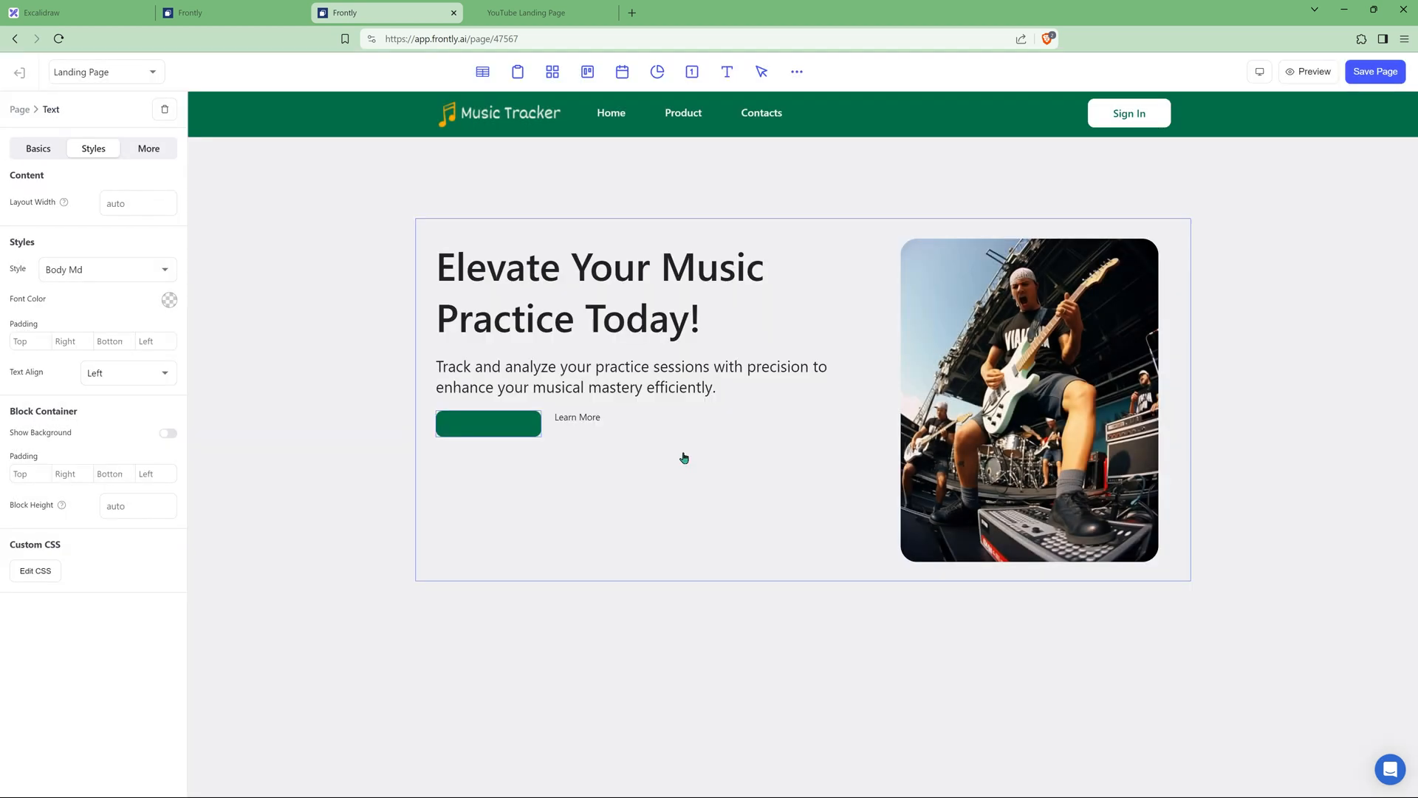
Step: Style "Learn More" with CSS: white background, #006C47 text and 2px solid border, 10px 15px padding, 10px radius, and a pointer cursor on hover
{"action": "left_click", "coordinate": [566, 417]}
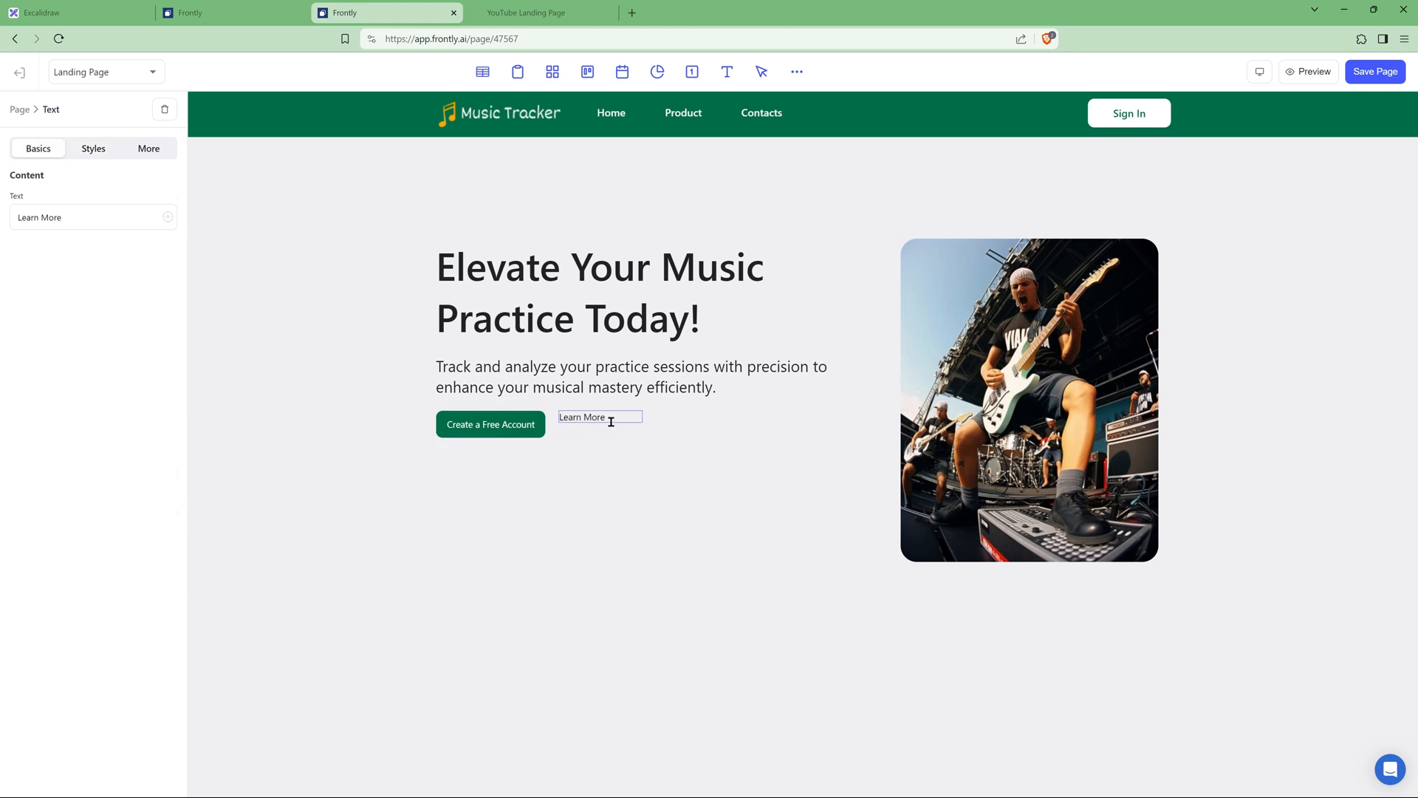
{"action": "left_click", "coordinate": [90, 149]}
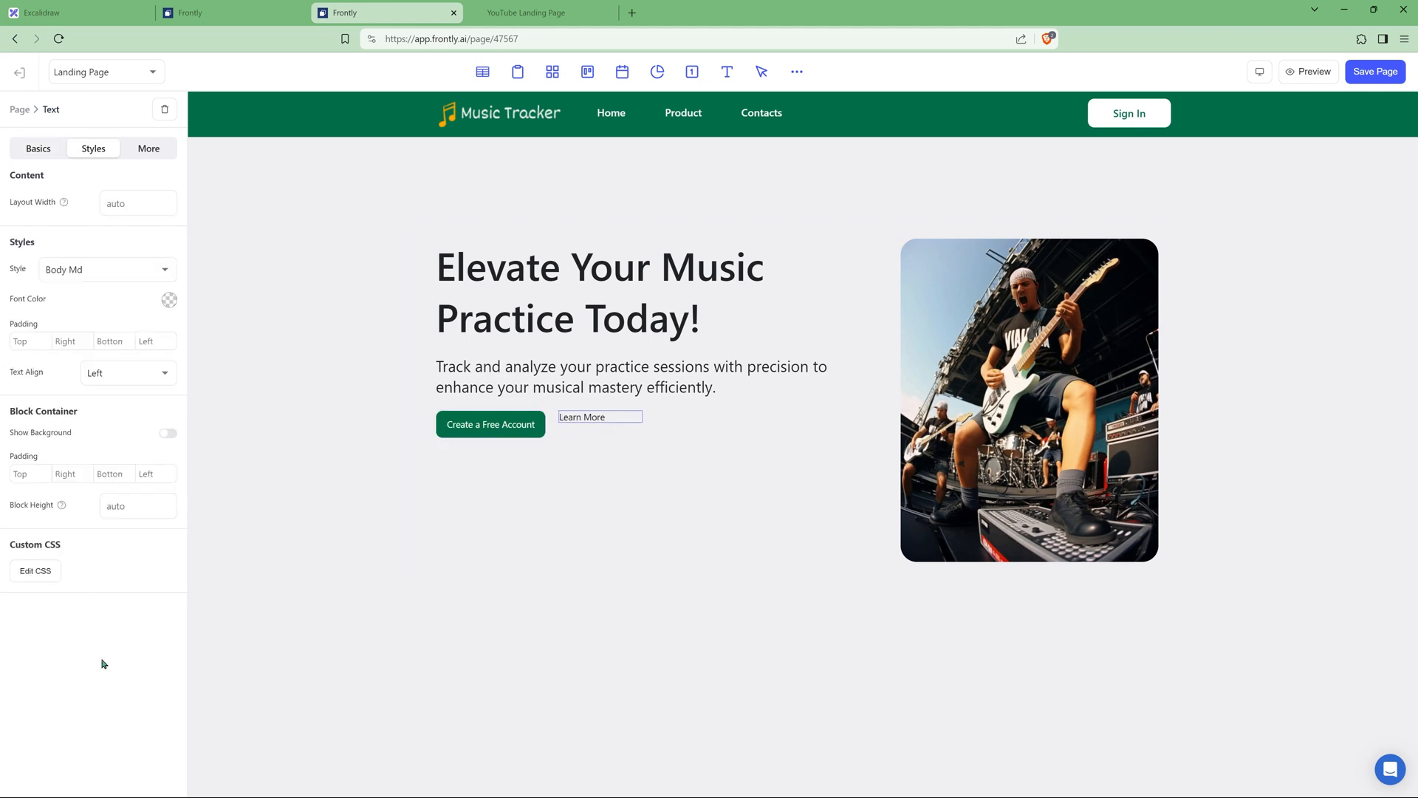
{"action": "left_click", "coordinate": [34, 577]}
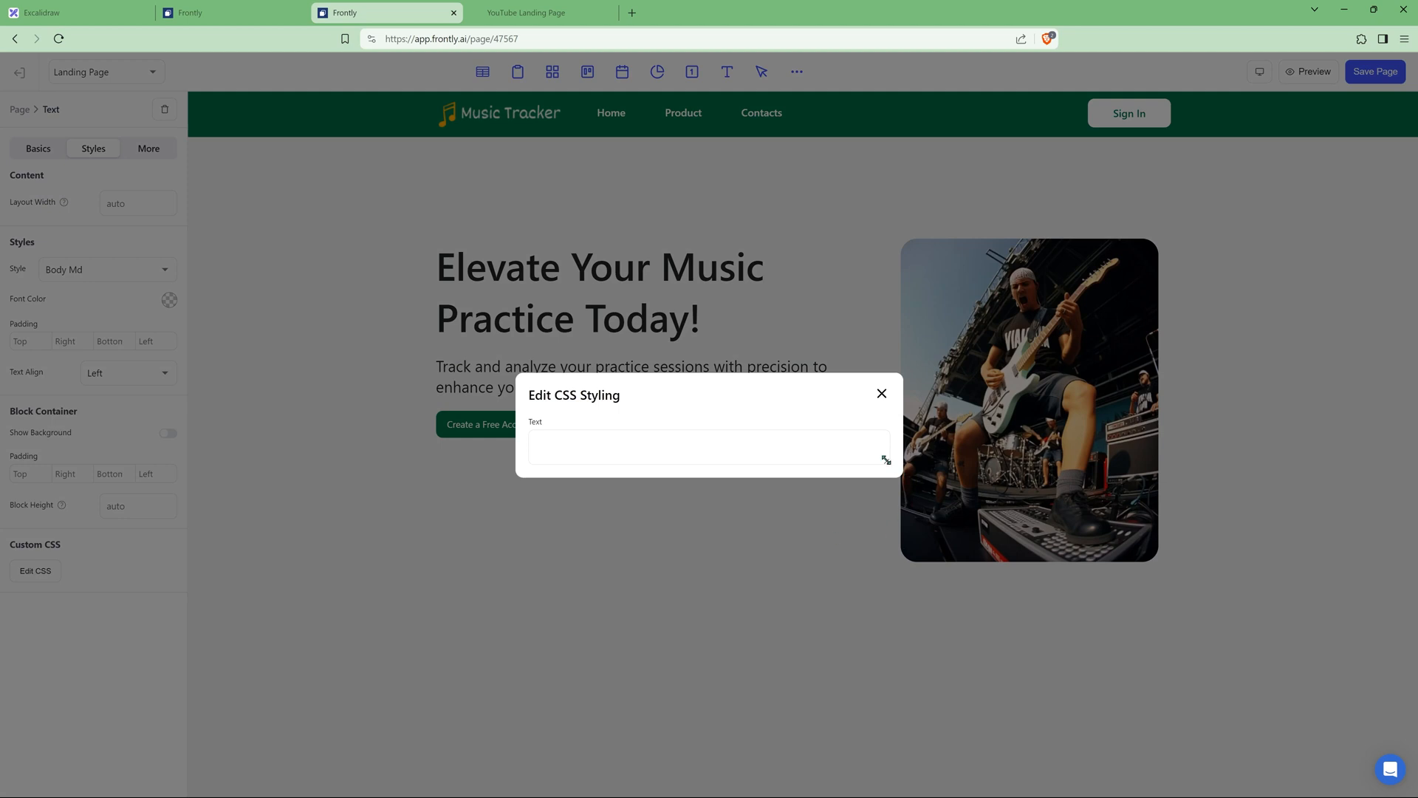
{"action": "type", "text": "background-color:white; padding:10px 15px; border-radius: 10px; border:2px solid #006C47; color:#006C47;  &: hover { cursor:pointer;}"}
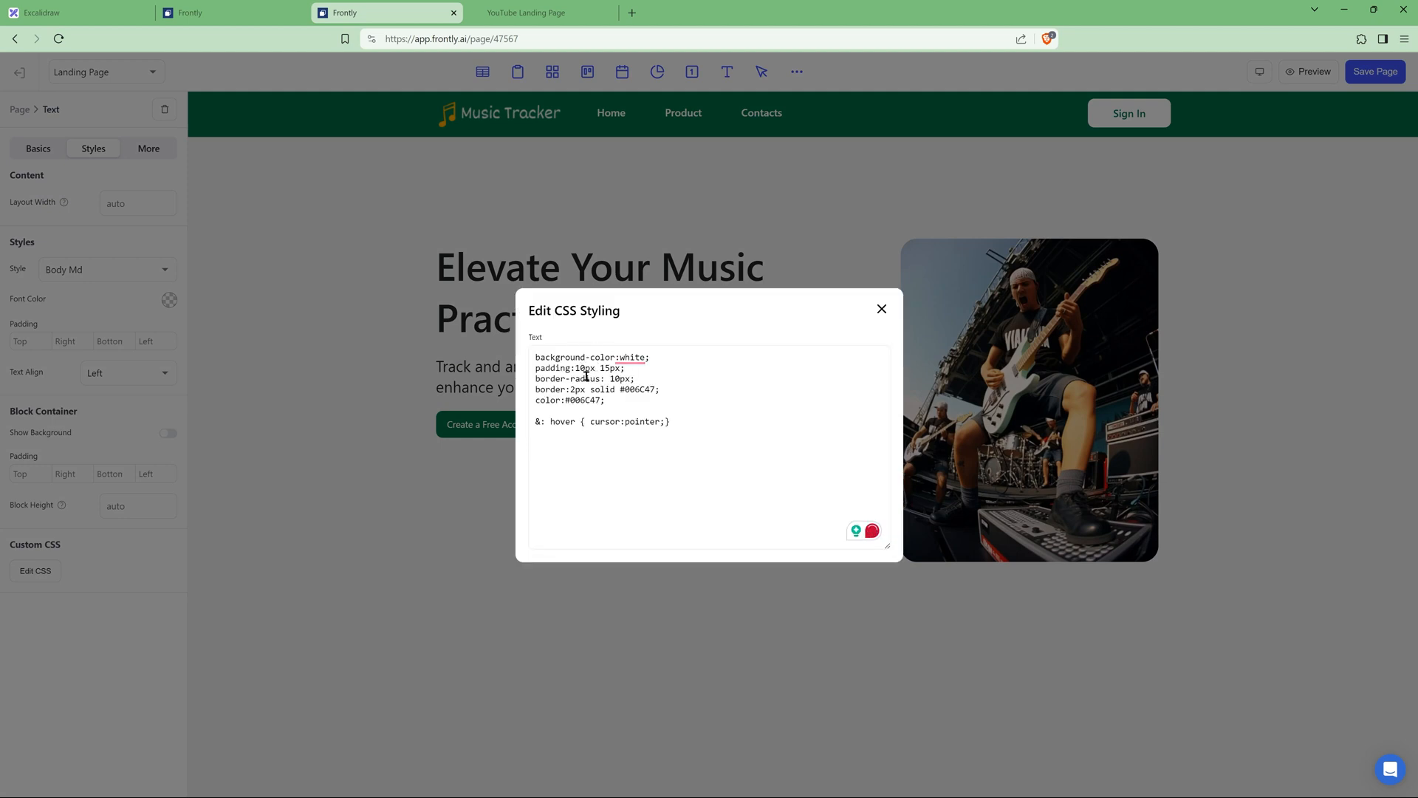
{"action": "mouse_move", "coordinate": [627, 359]}
{"action": "left_click", "coordinate": [932, 337]}
Step: Set the style of the "Learn More" and "Create a Free Account" texts to Heading Md
{"action": "left_click", "coordinate": [104, 270]}
{"action": "left_click", "coordinate": [102, 462]}
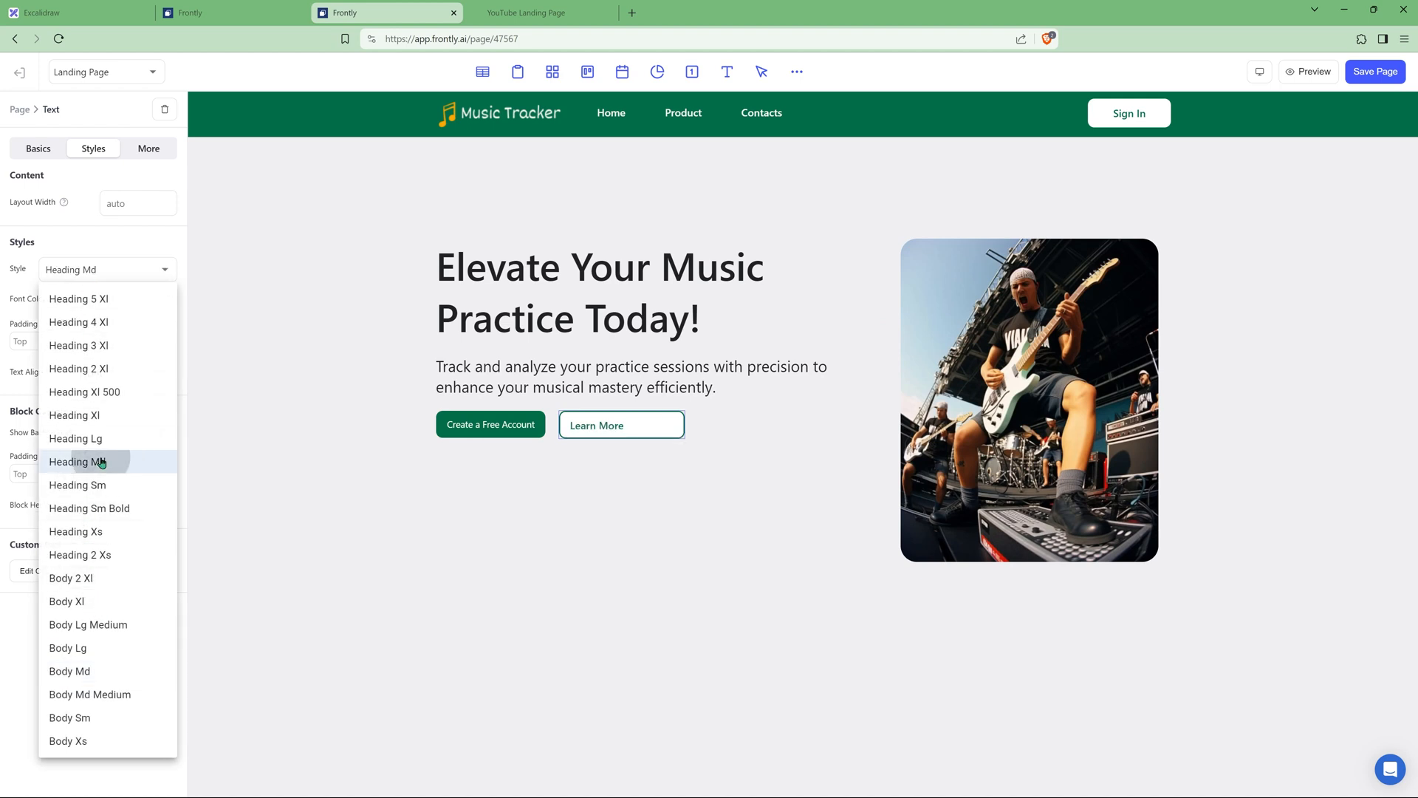
{"action": "left_click", "coordinate": [469, 426]}
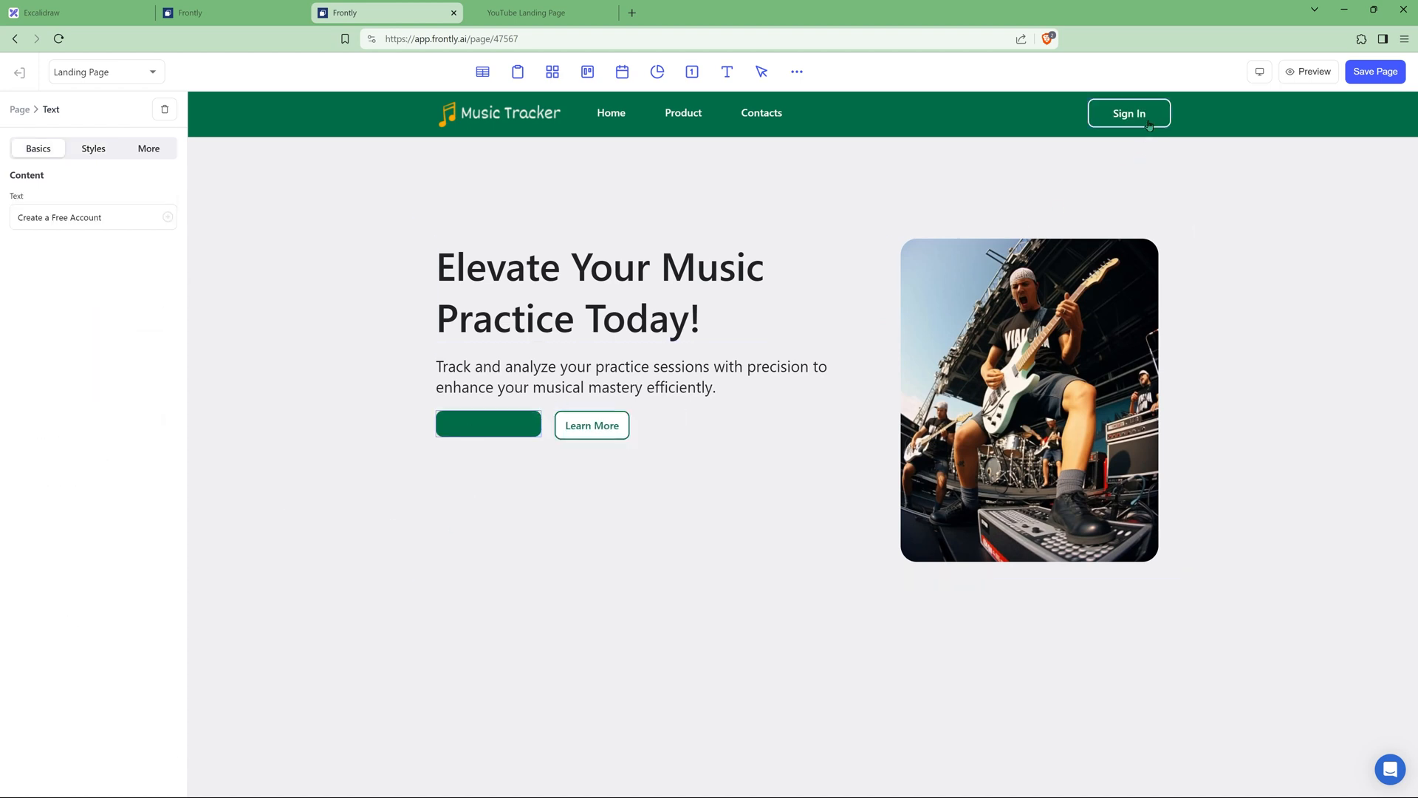
{"action": "left_click", "coordinate": [93, 148]}
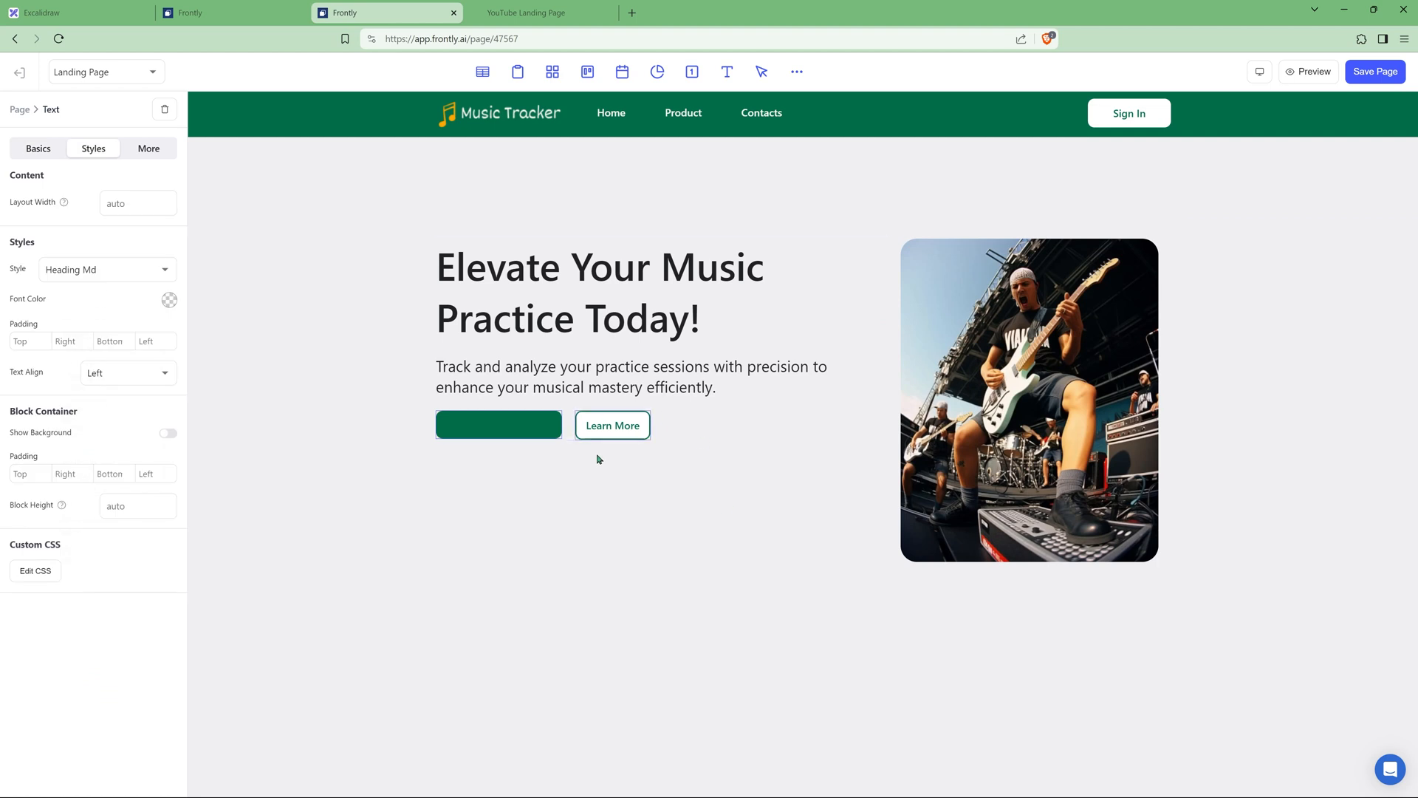
Step: Save the page and reload the published landing page to check the hero section
{"action": "left_click", "coordinate": [772, 413]}
{"action": "left_click", "coordinate": [1374, 72]}
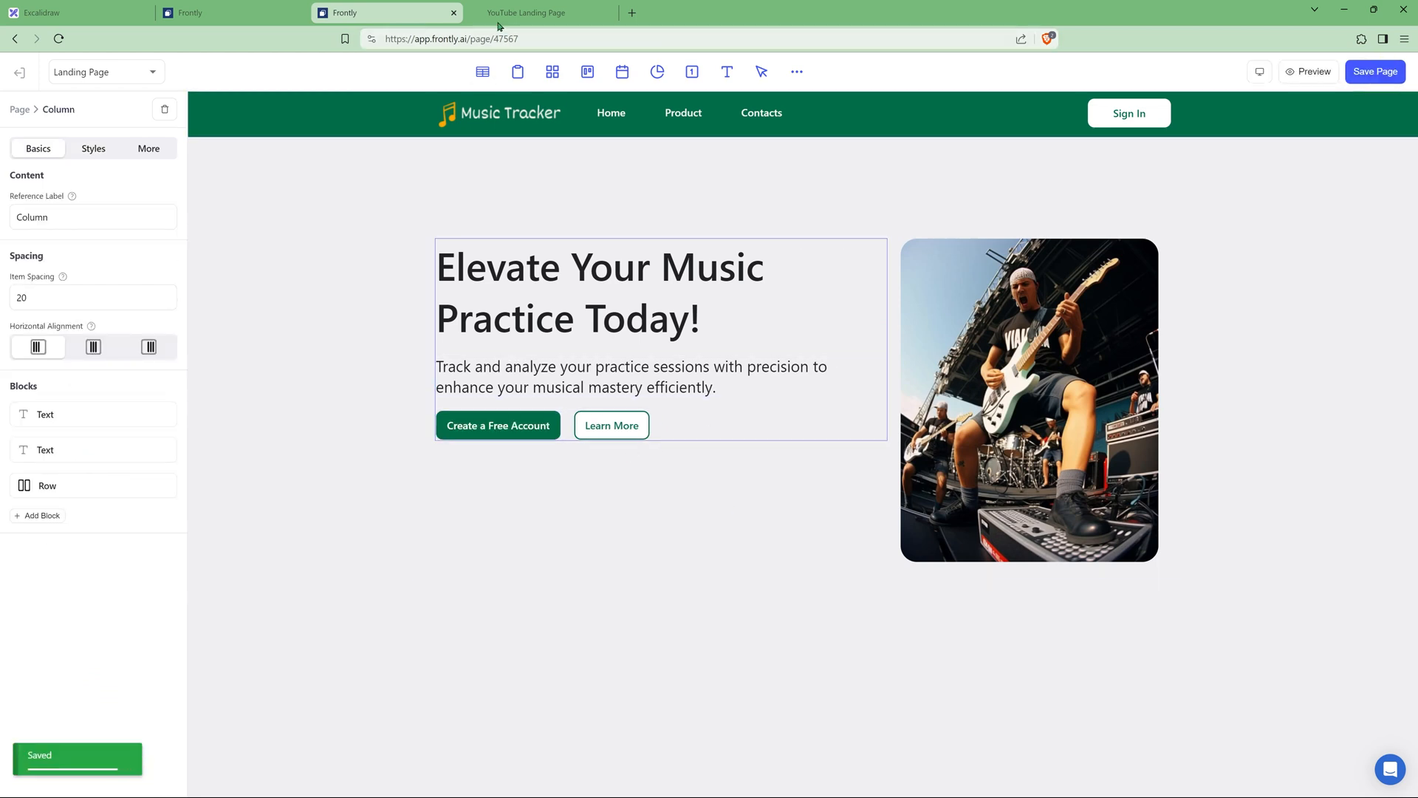
{"action": "left_click", "coordinate": [499, 24]}
{"action": "key", "text": "ctrl+r"}
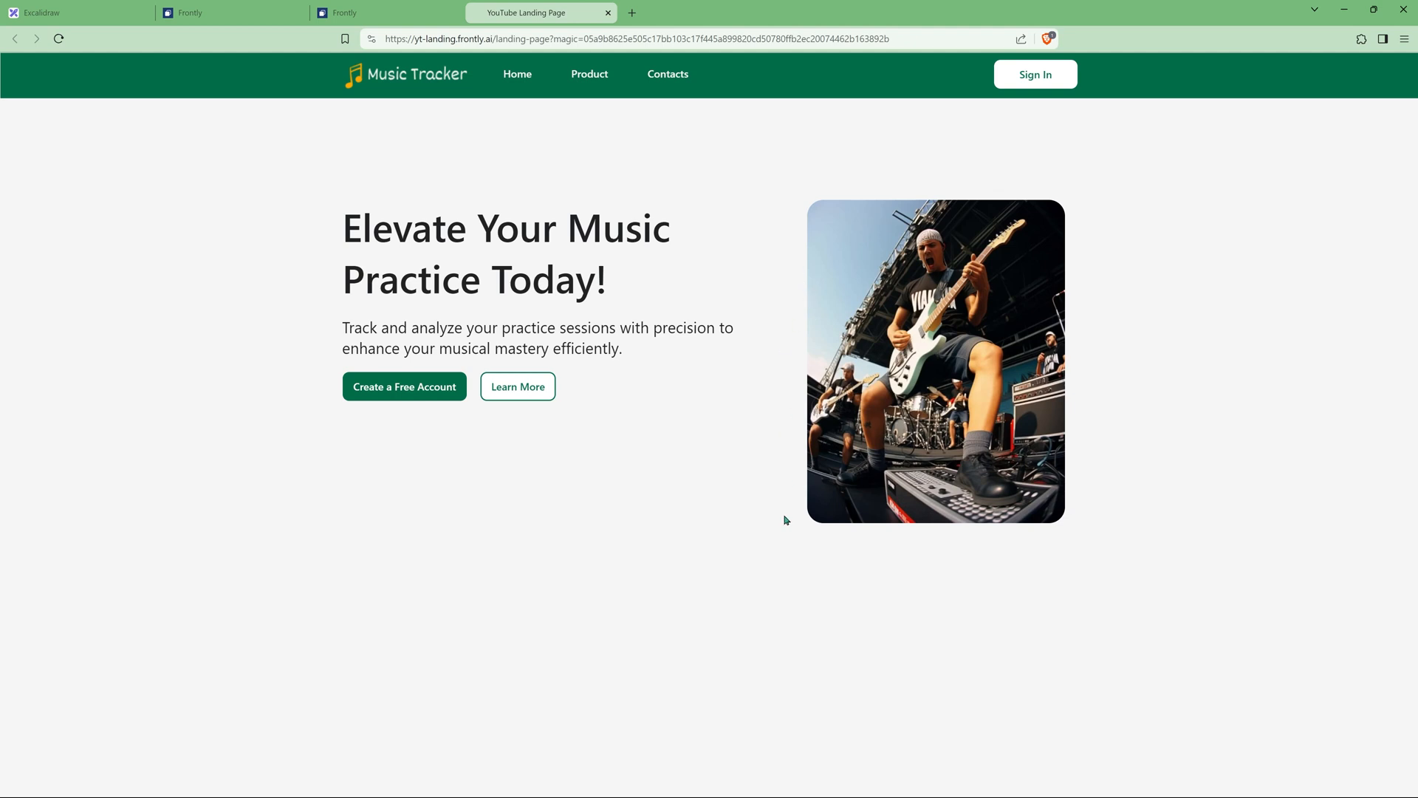
Step: Return to the editor, center the nested hero row's blocks vertically and save the page
{"action": "key", "text": "ctrl+shift+Tab"}
{"action": "left_click", "coordinate": [874, 473]}
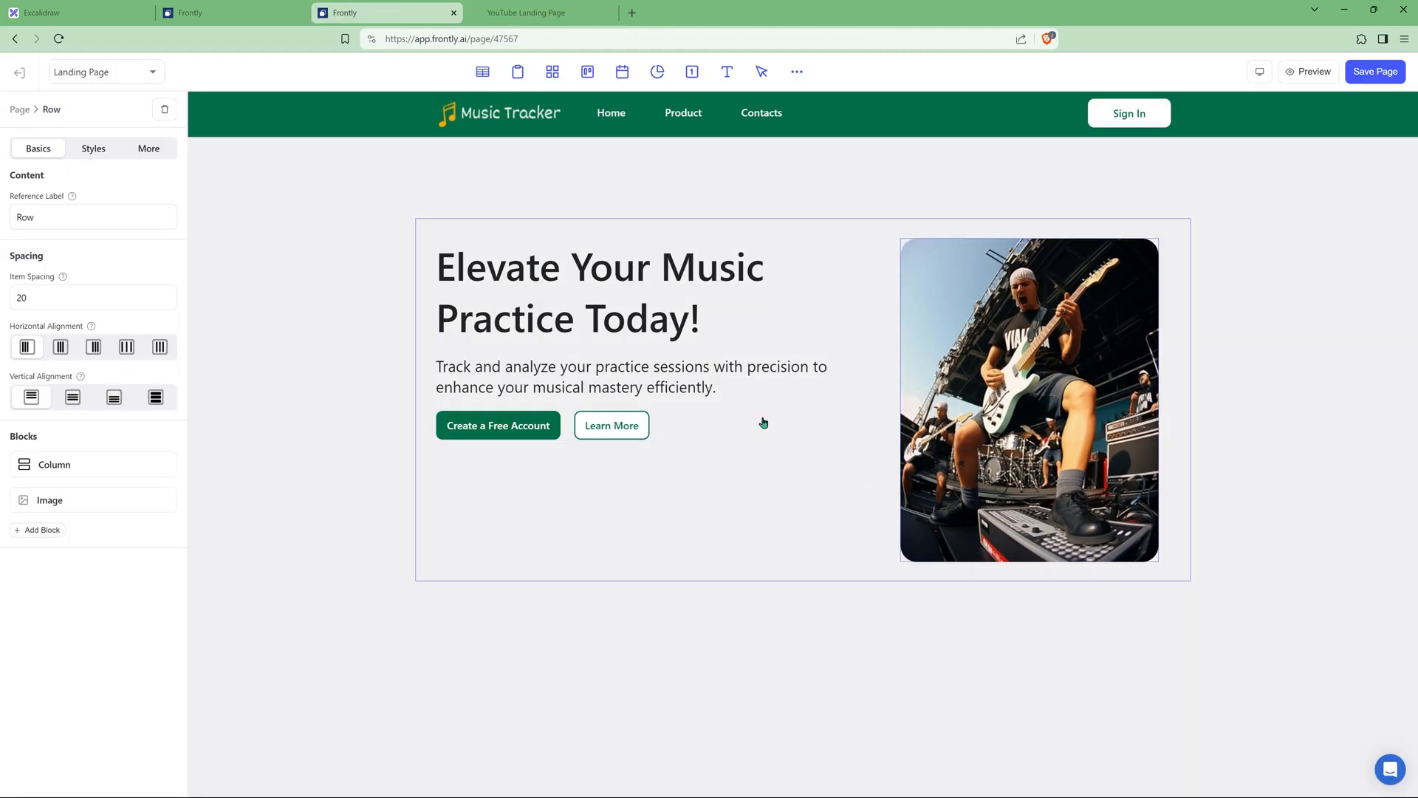
{"action": "left_click", "coordinate": [72, 399]}
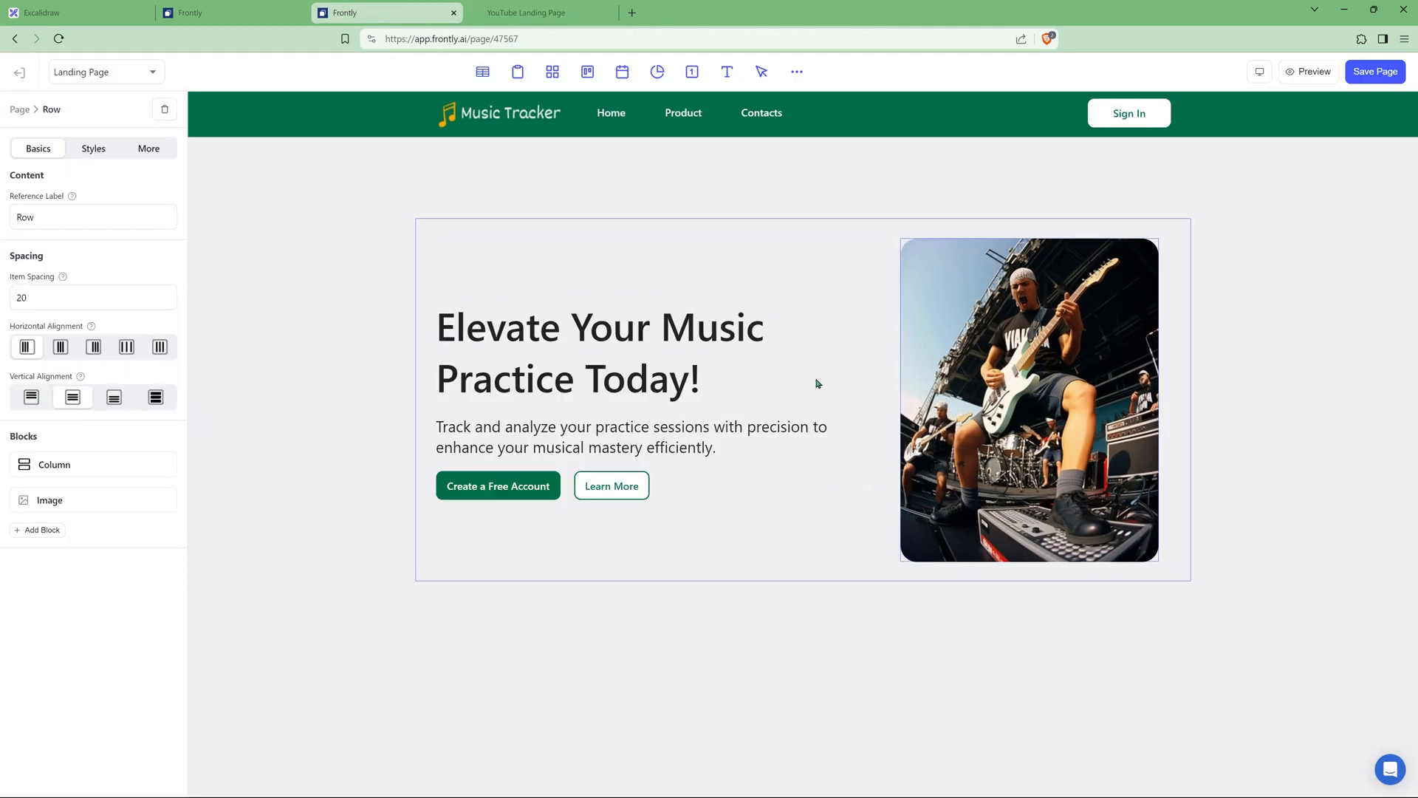
{"action": "left_click", "coordinate": [1376, 72]}
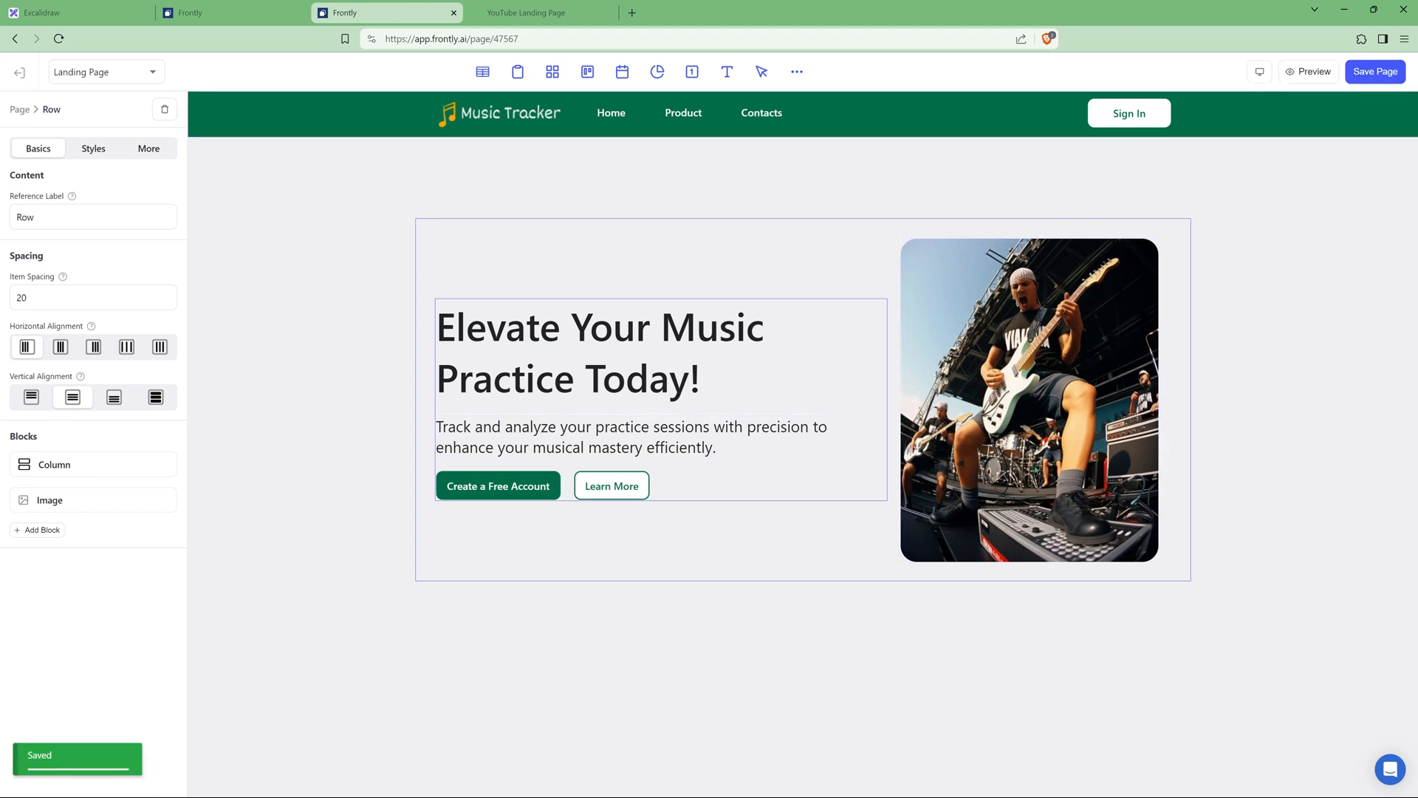
Step: Add a new empty row block to the page below the hero section
{"action": "left_click", "coordinate": [314, 392]}
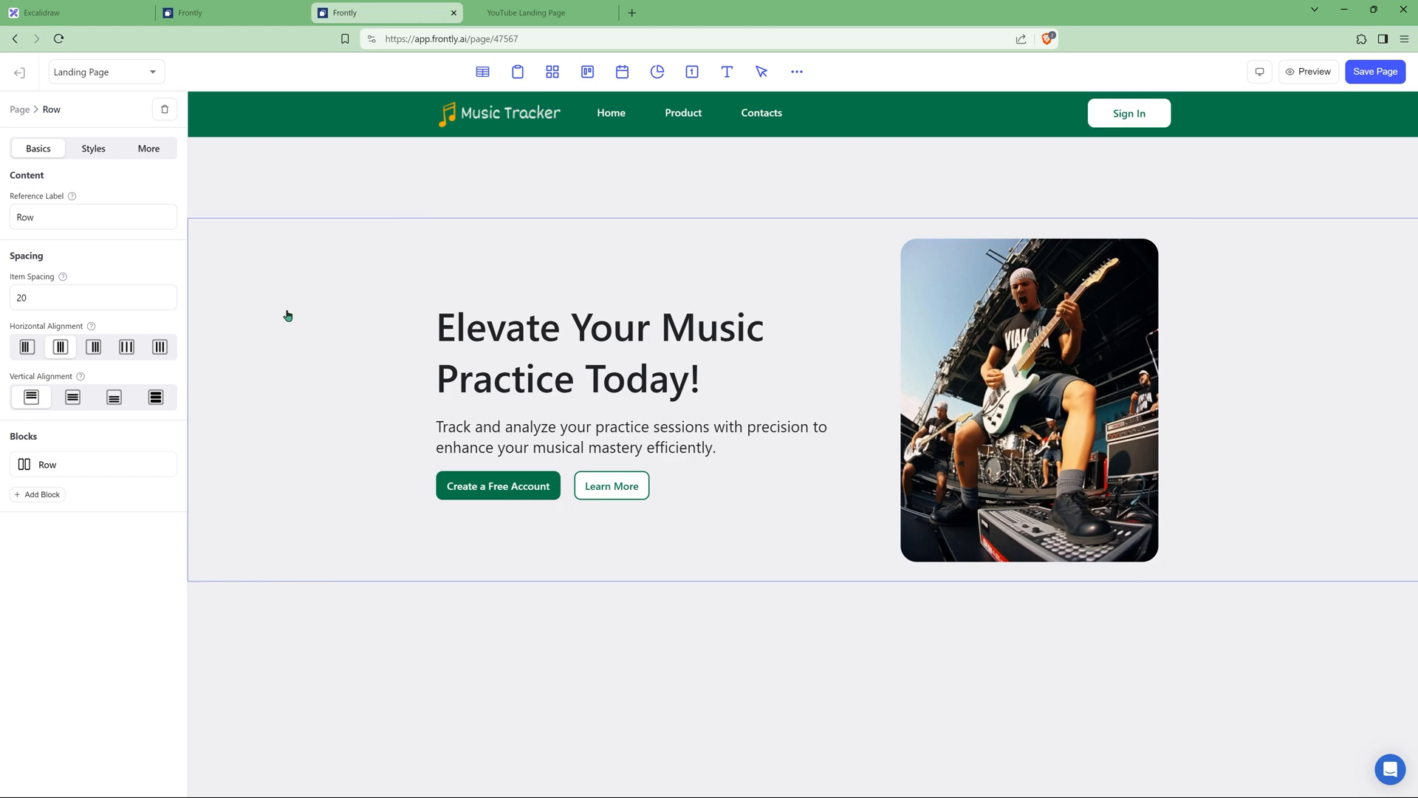
{"action": "left_click", "coordinate": [796, 72]}
{"action": "left_click", "coordinate": [711, 559]}
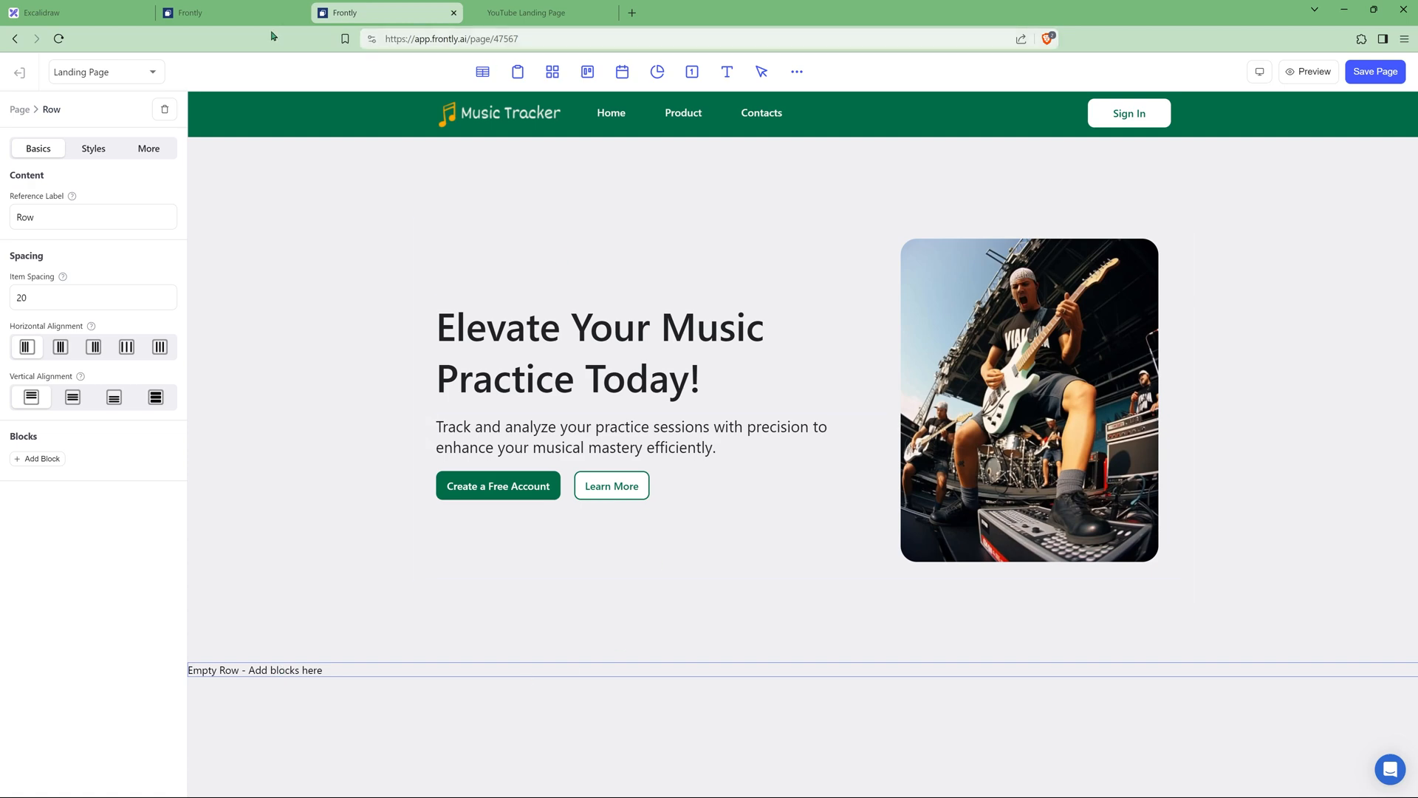
Step: Switch to the Excalidraw wireframe and examine the layout of the Benefits section below the hero
{"action": "left_click", "coordinate": [81, 13]}
{"action": "scroll", "coordinate": [720, 432], "scroll_direction": "down", "scroll_amount": 4}
{"action": "scroll", "coordinate": [703, 532], "scroll_direction": "up", "scroll_amount": 15}
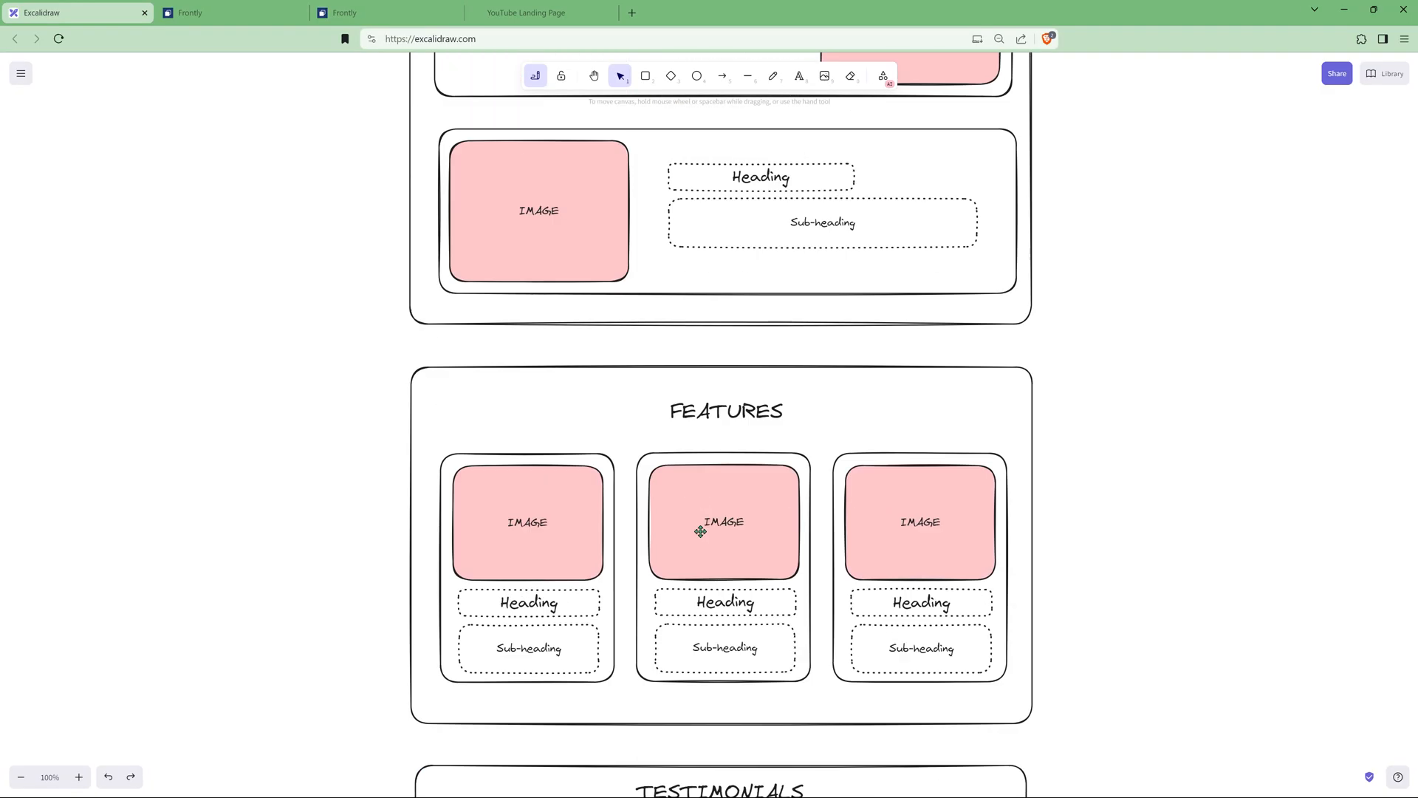
{"action": "scroll", "coordinate": [693, 556], "scroll_direction": "up", "scroll_amount": 3}
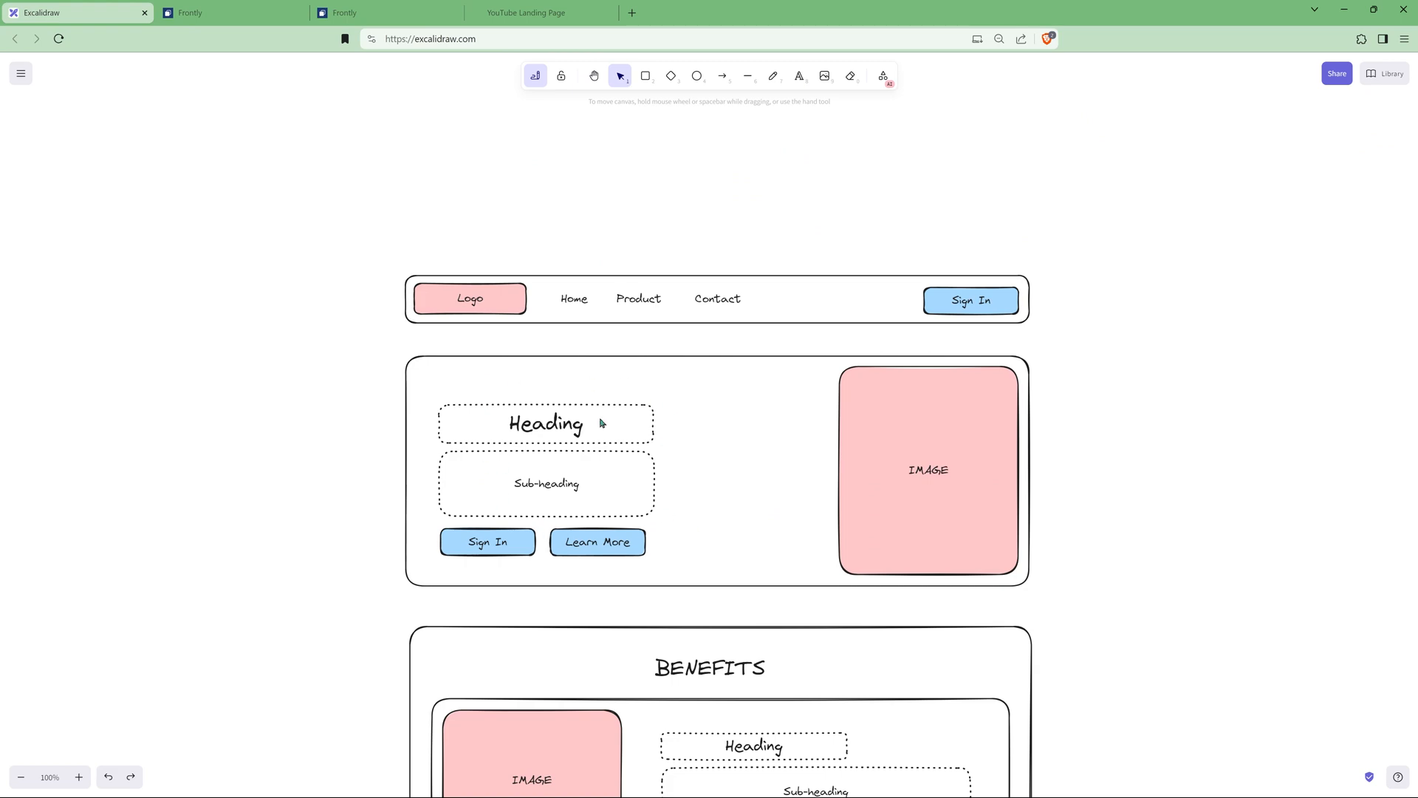
{"action": "scroll", "coordinate": [687, 484], "scroll_direction": "down", "scroll_amount": 6}
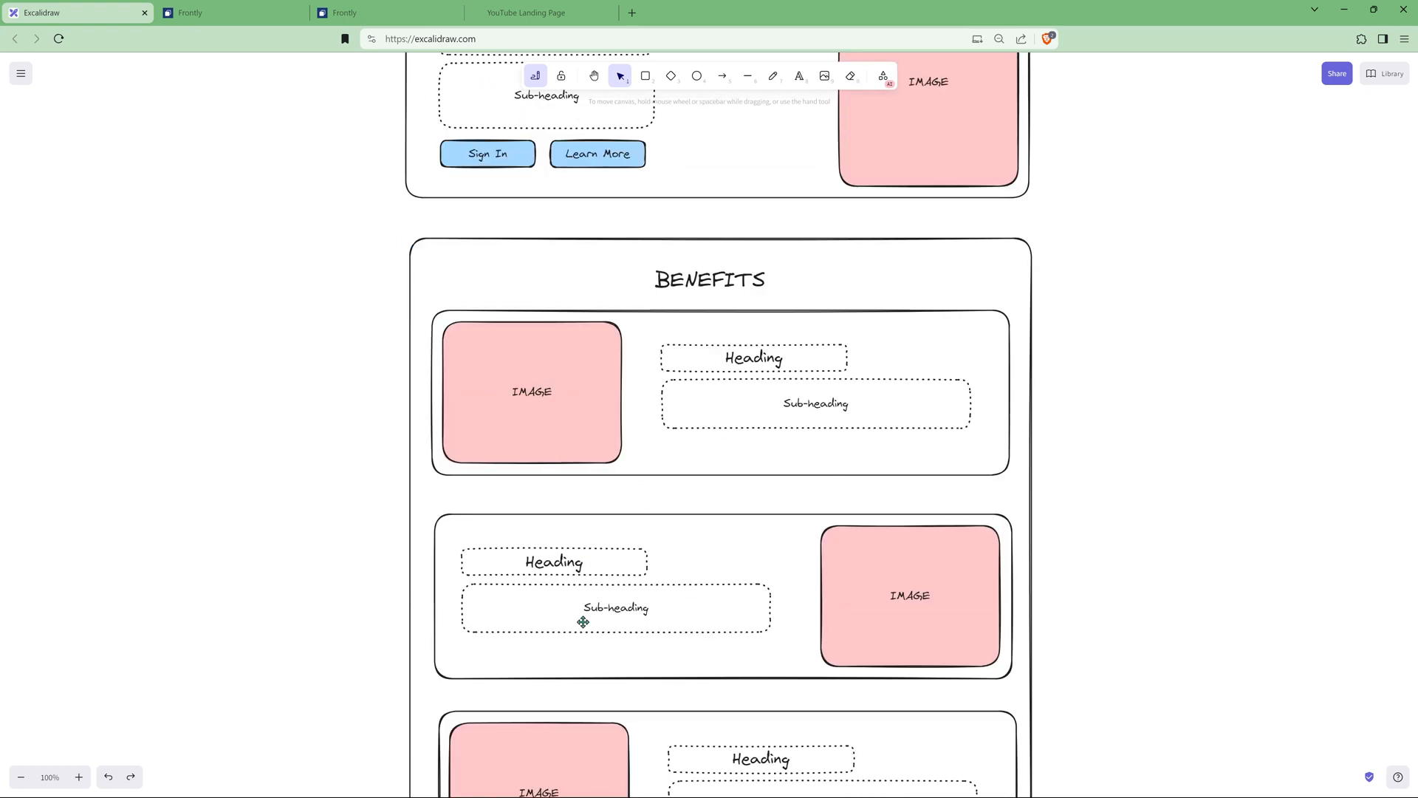
Step: Return to the Frontly landing page editor, center the new row's blocks horizontally and add a column inside it
{"action": "left_click", "coordinate": [420, 14]}
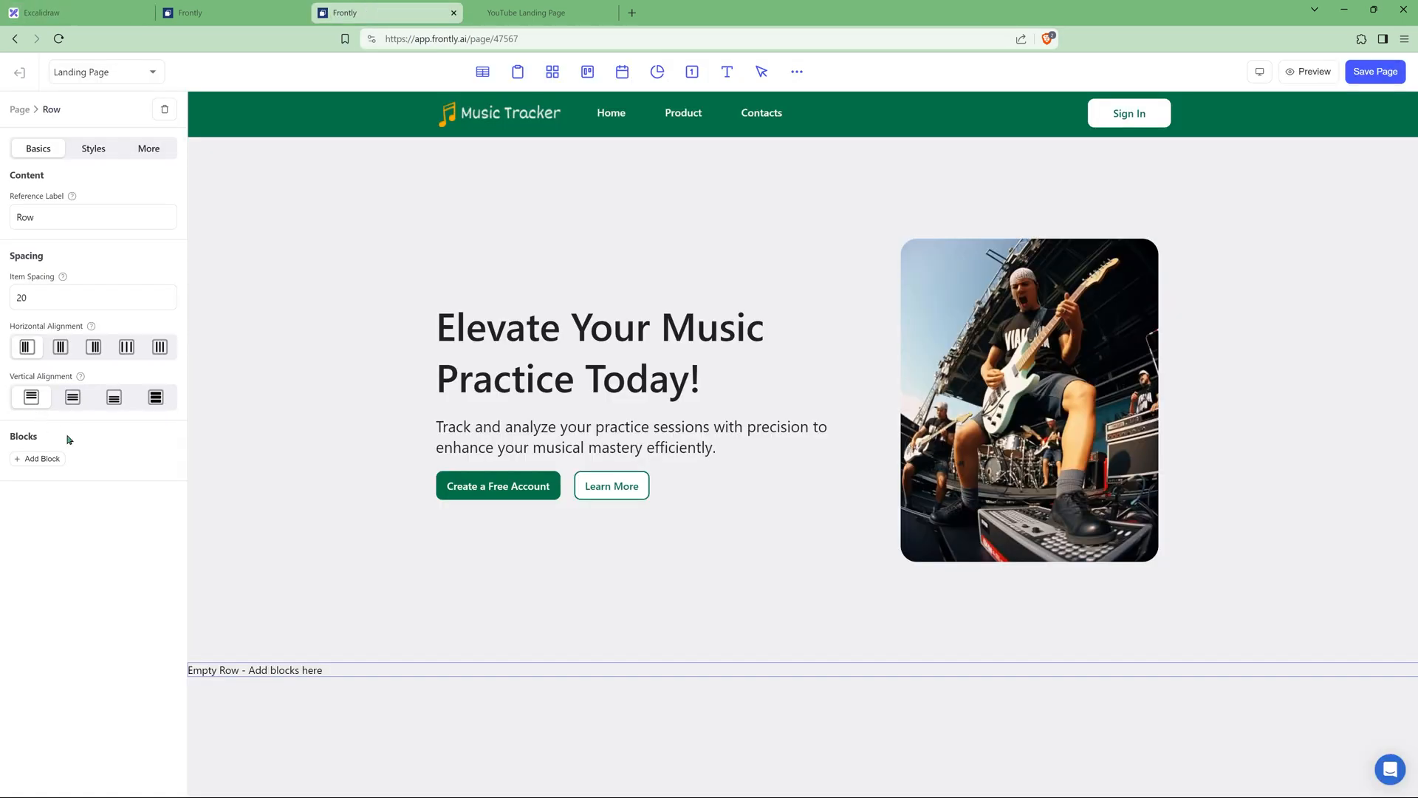
{"action": "left_click", "coordinate": [59, 351]}
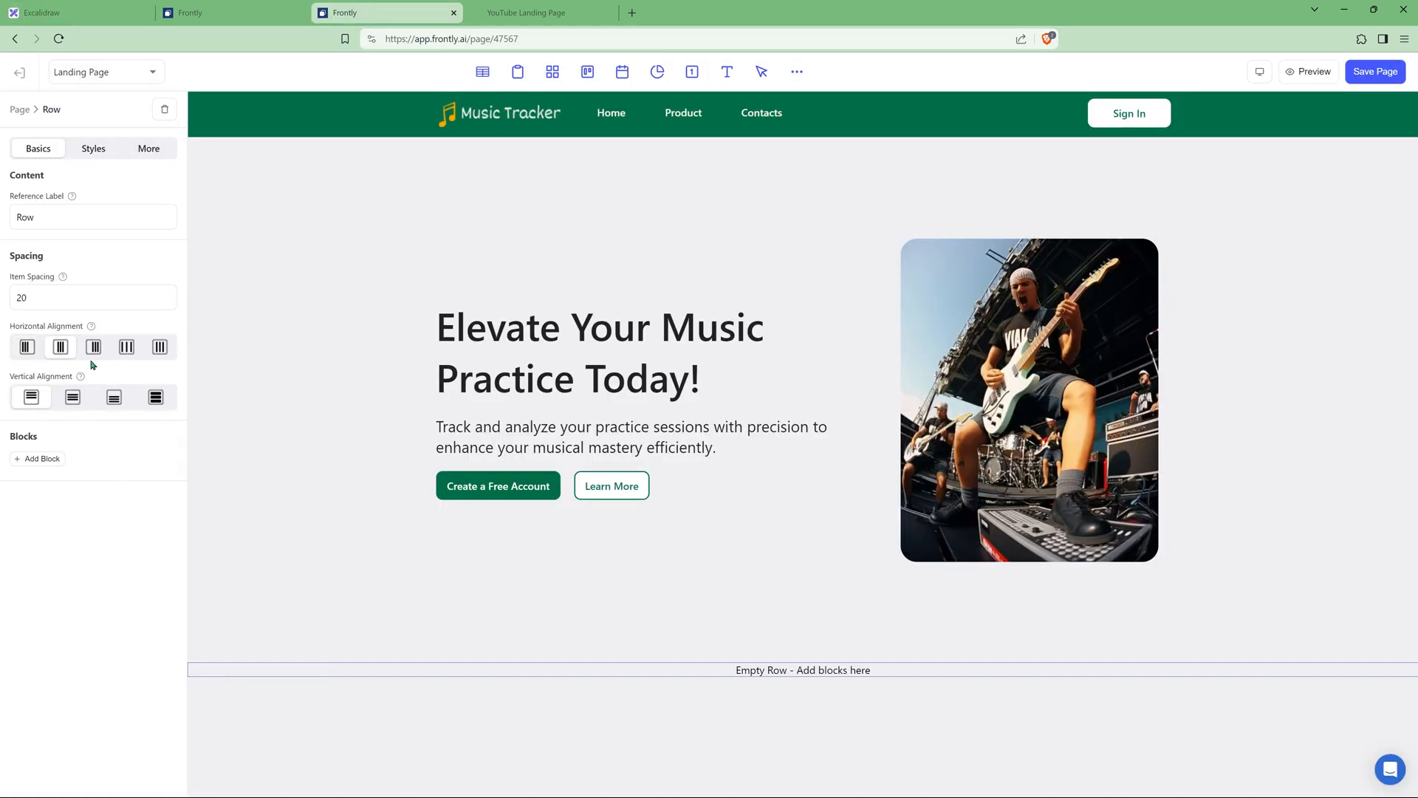
{"action": "left_click", "coordinate": [38, 458]}
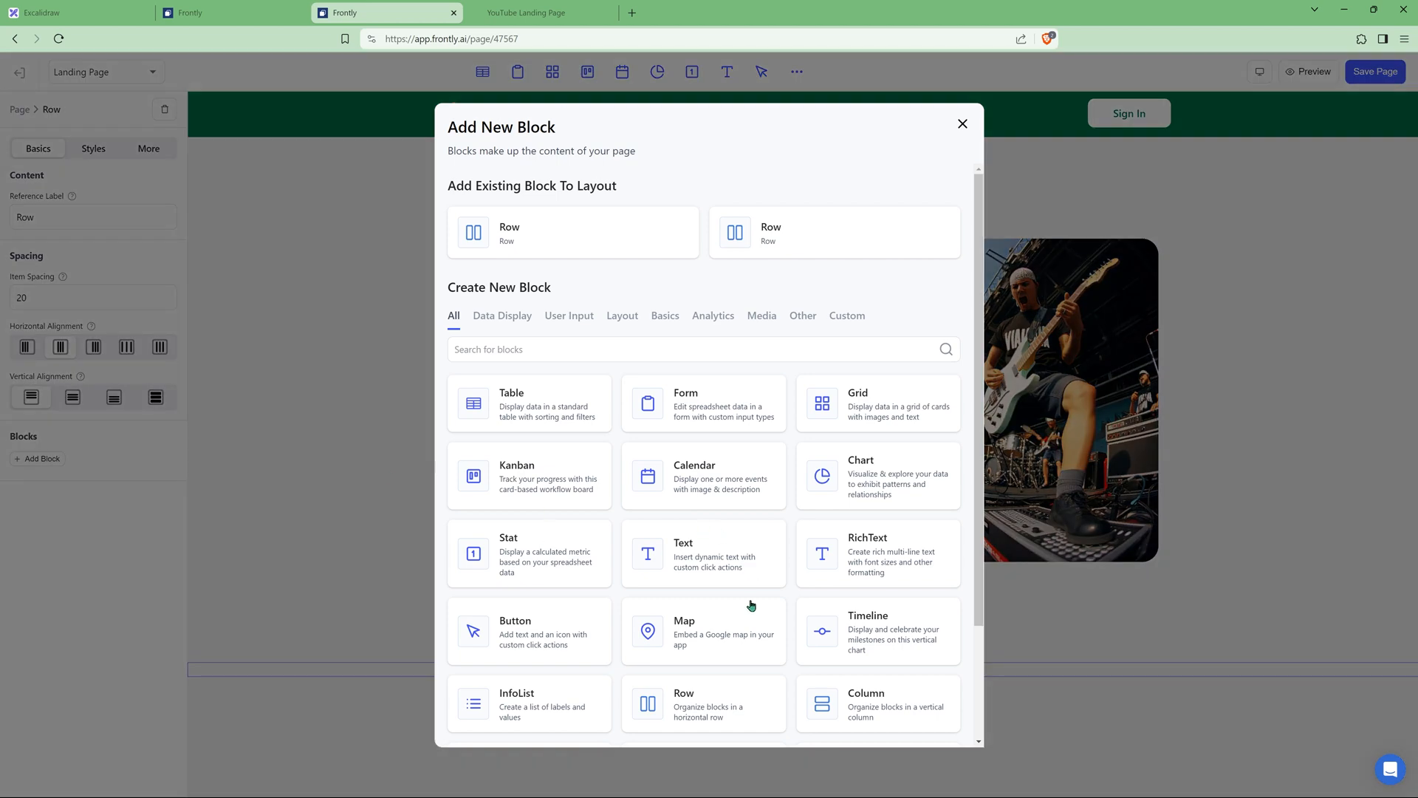
{"action": "scroll", "coordinate": [751, 605], "scroll_direction": "down", "scroll_amount": 1}
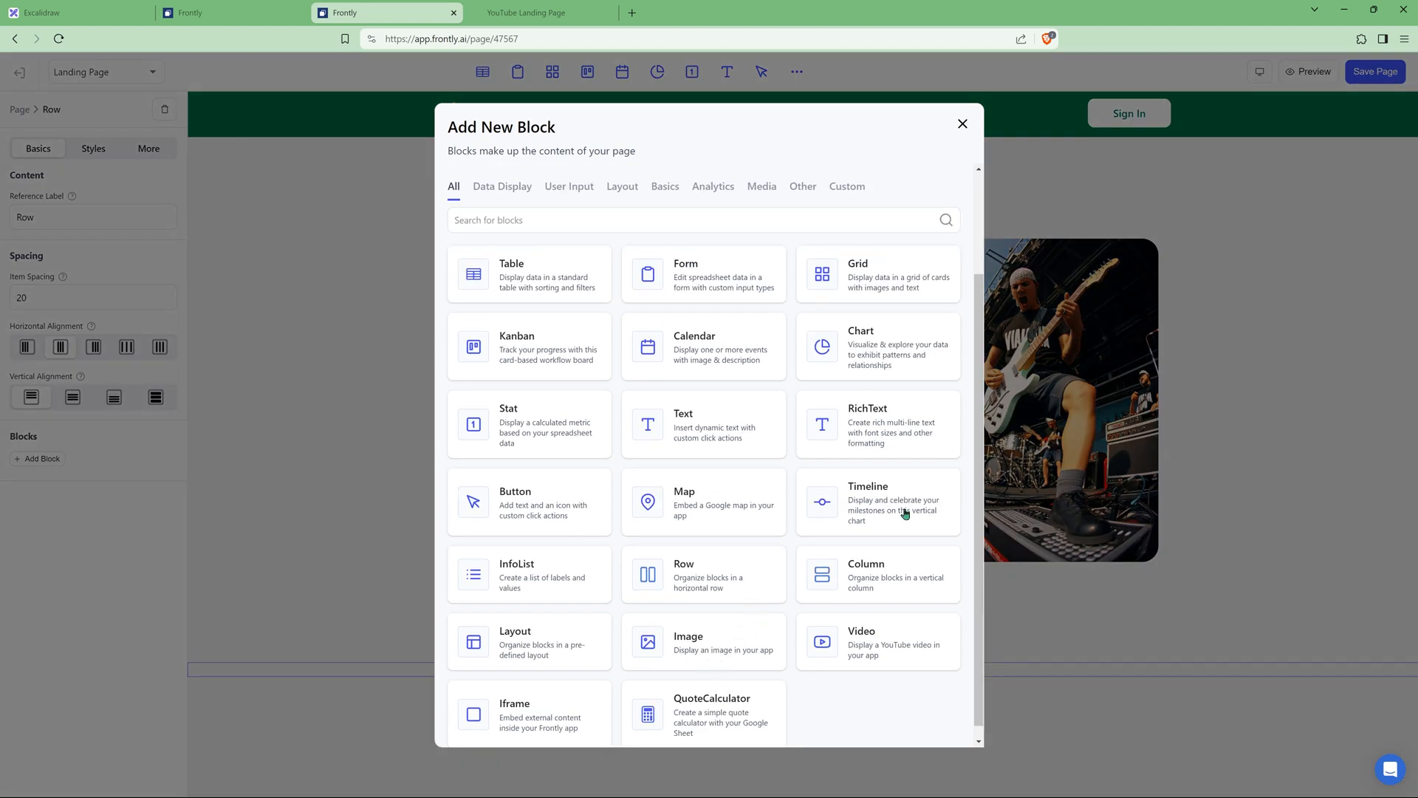
{"action": "left_click", "coordinate": [883, 567]}
Step: Add a text block to the new column and set its text to "Benefits"
{"action": "left_click", "coordinate": [42, 410]}
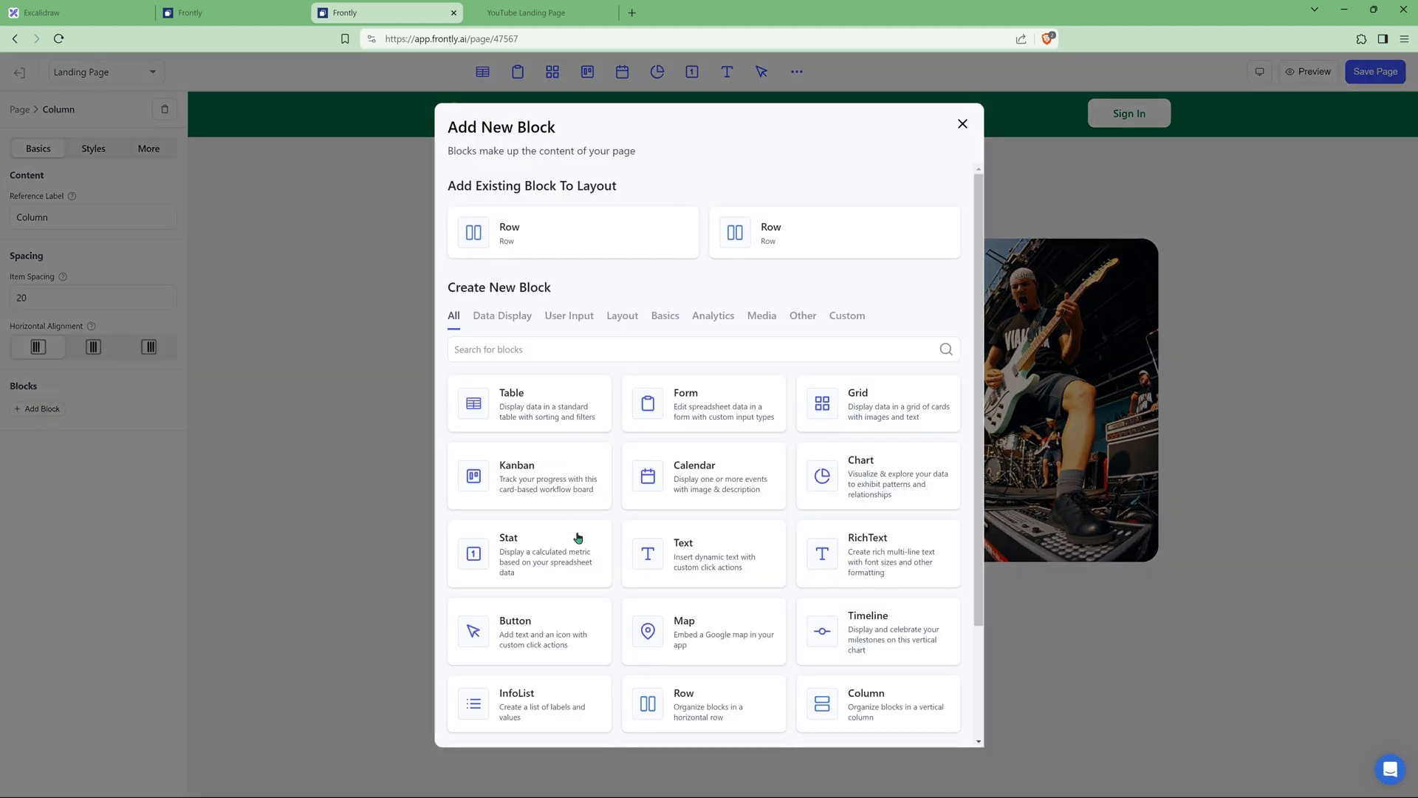
{"action": "left_click", "coordinate": [727, 559]}
{"action": "left_click", "coordinate": [101, 216]}
{"action": "key", "text": "ctrl+a"}
{"action": "type", "text": "Benef"}
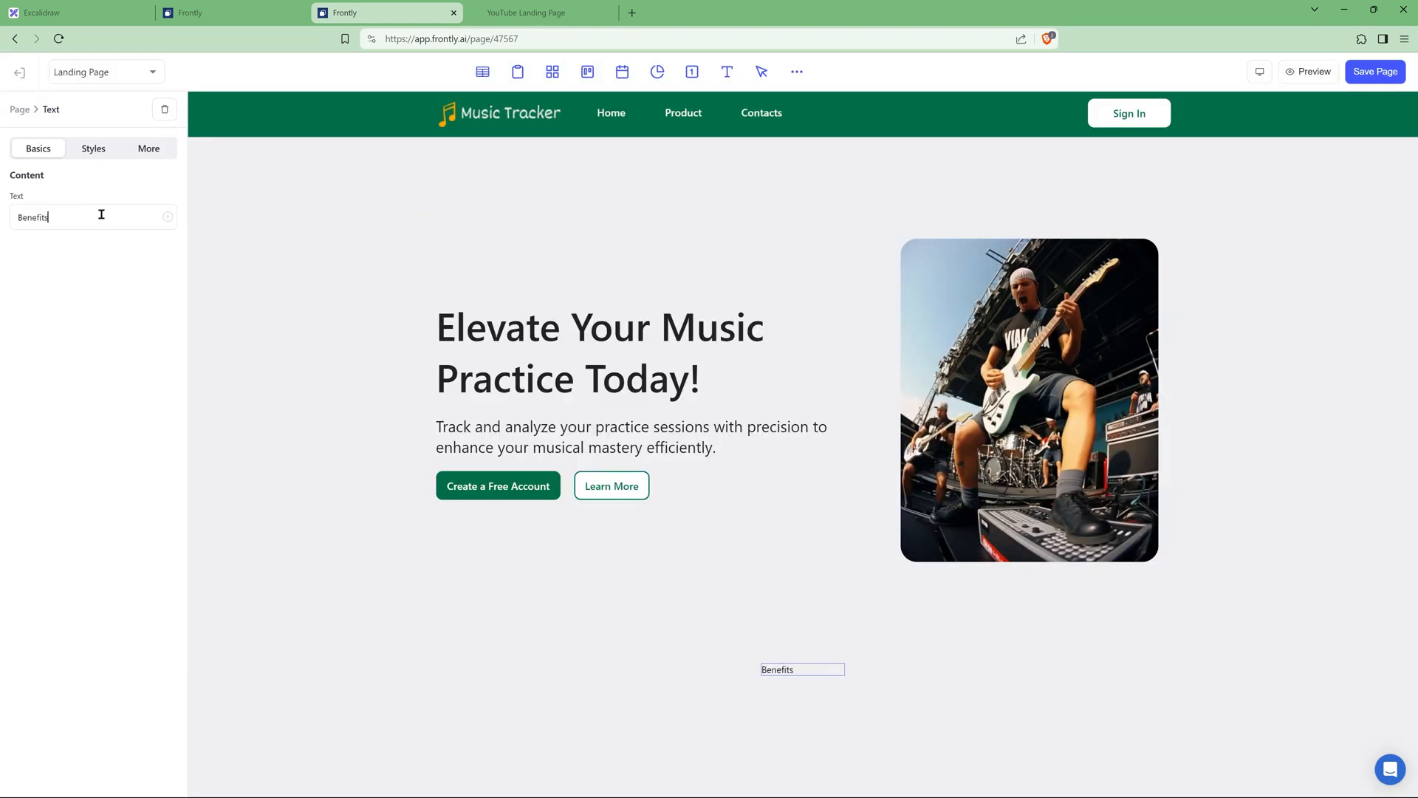
Step: Set the "Benefits" text's style to Heading 5 Xl and its text alignment to Center
{"action": "left_click", "coordinate": [103, 148]}
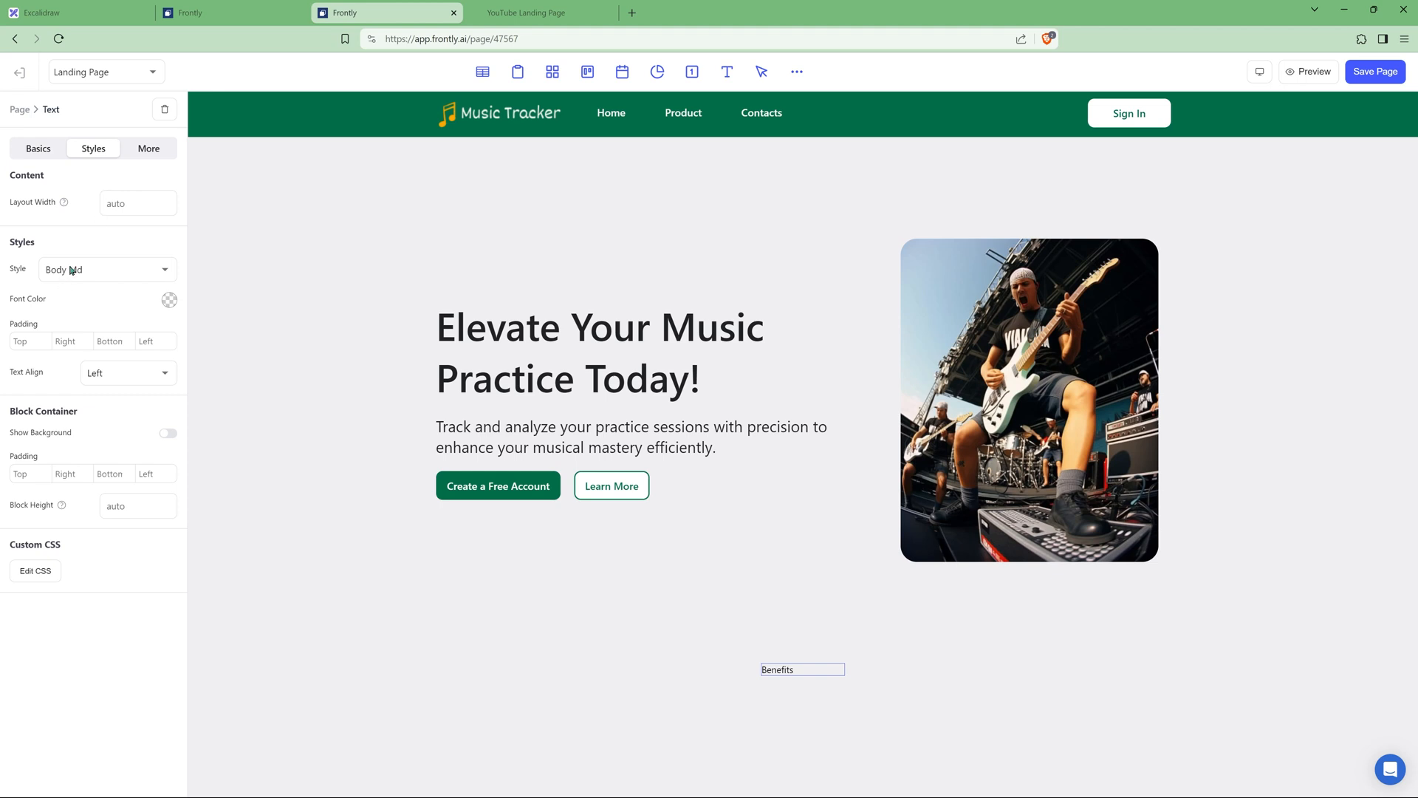
{"action": "left_click", "coordinate": [70, 271]}
{"action": "left_click", "coordinate": [76, 298]}
{"action": "left_click", "coordinate": [104, 373]}
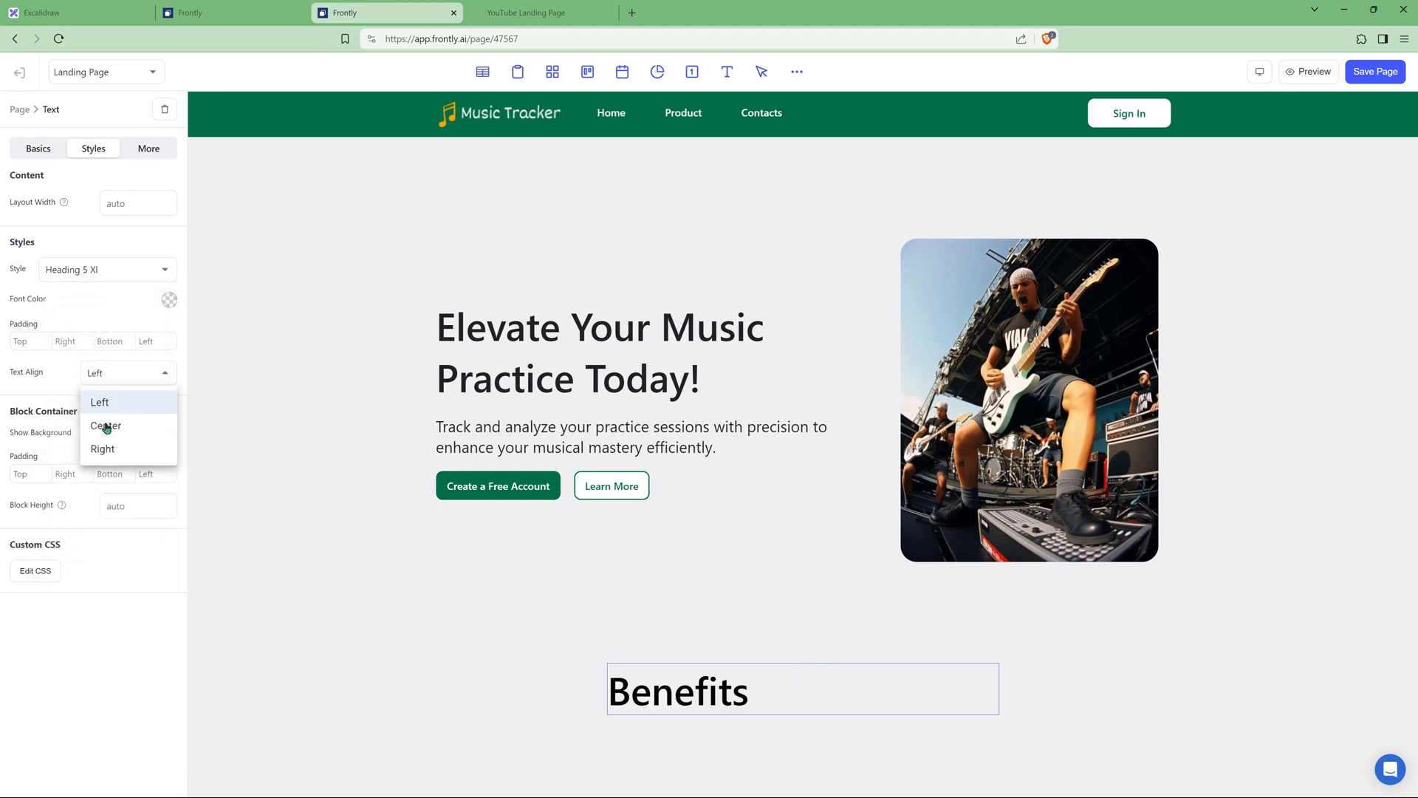
{"action": "left_click", "coordinate": [106, 426]}
Step: Check the Benefits layout in the wireframe, then add a nested row below the "Benefits" heading in its column
{"action": "left_click", "coordinate": [780, 713]}
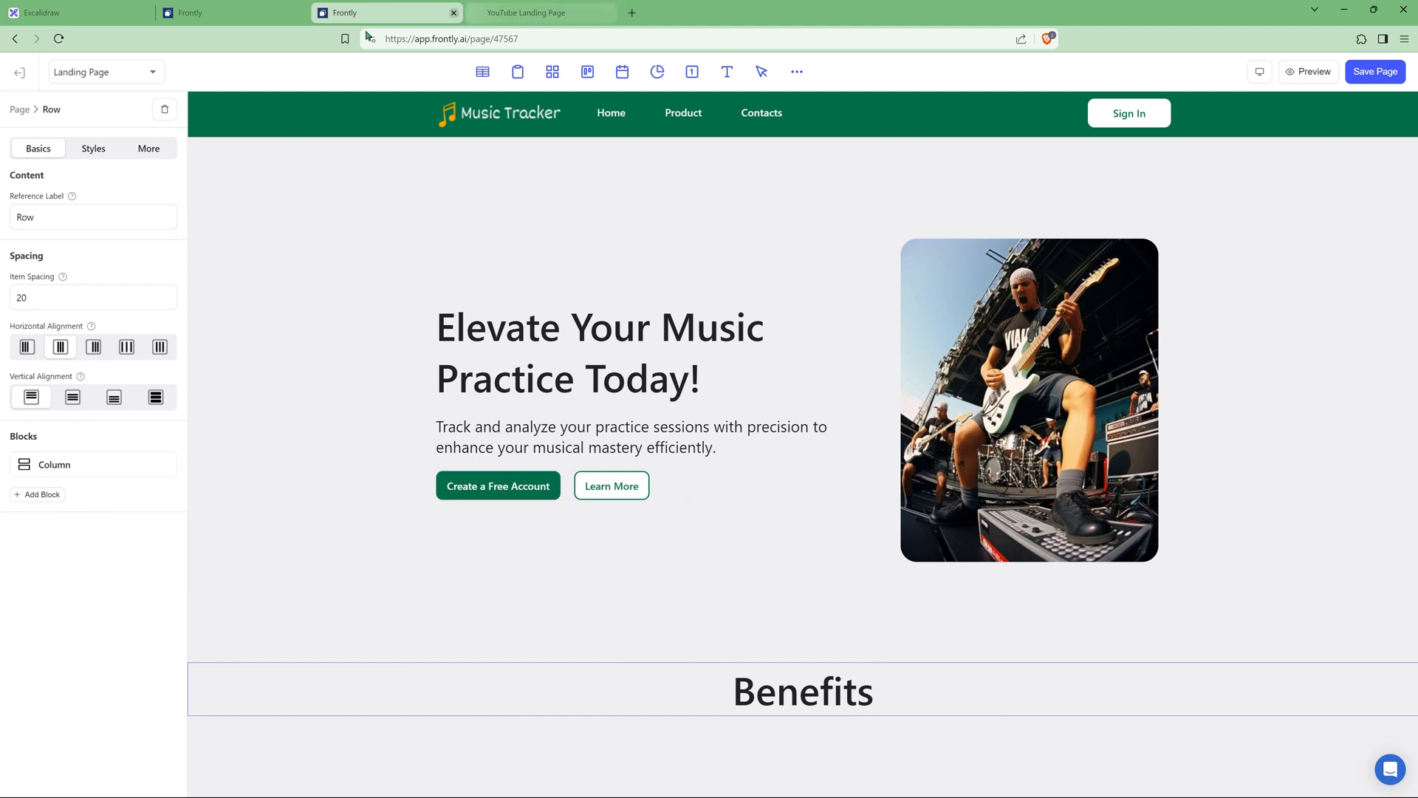
{"action": "left_click", "coordinate": [33, 13]}
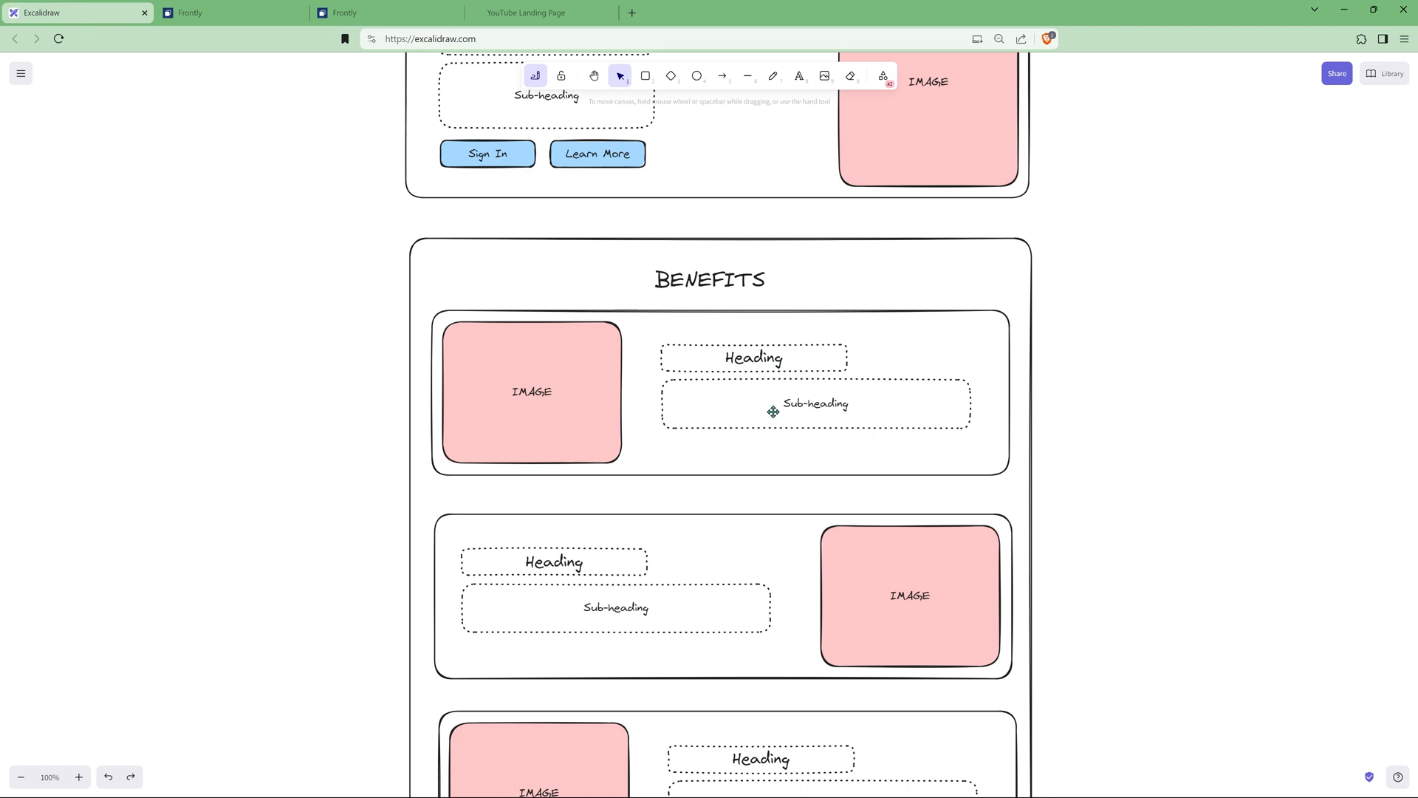
{"action": "left_click", "coordinate": [354, 12]}
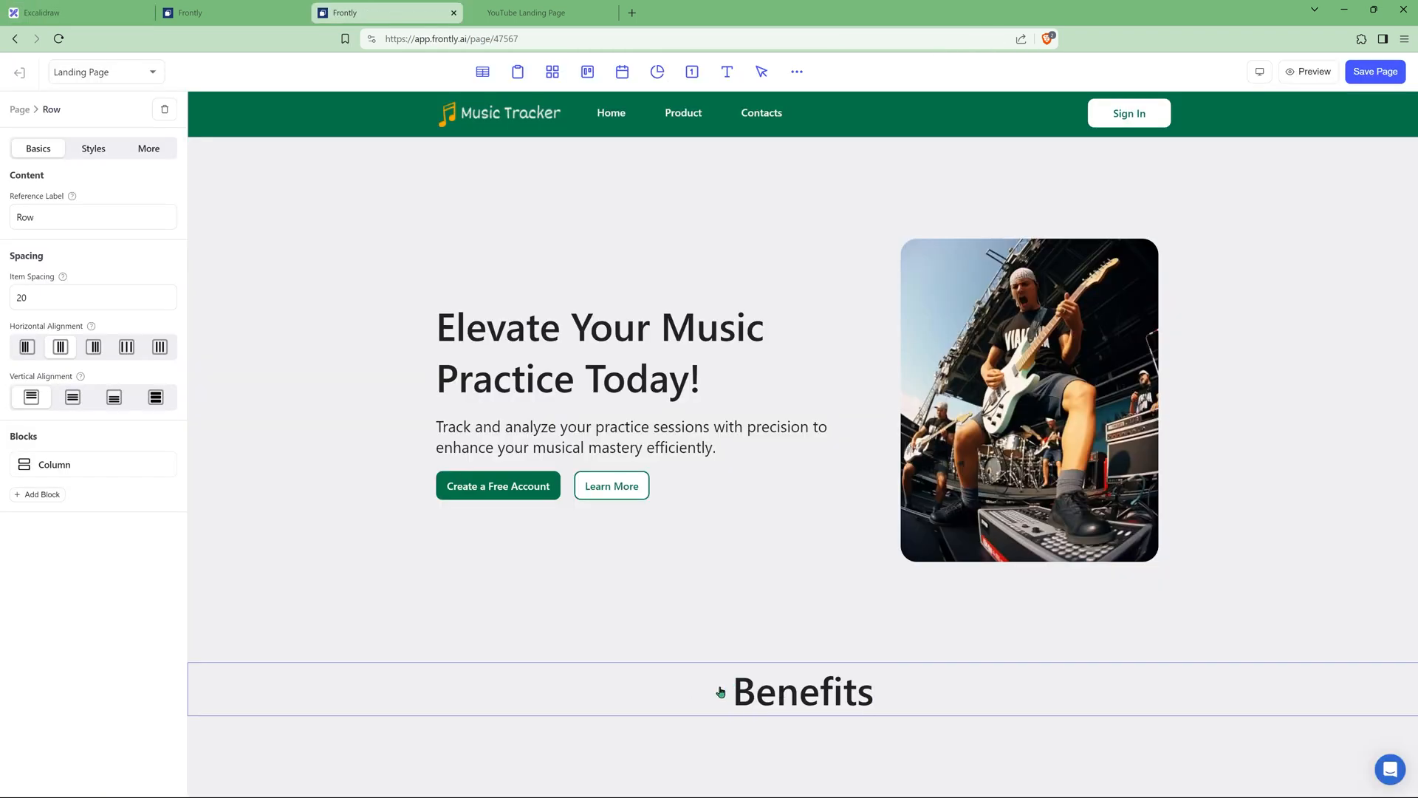
{"action": "left_click", "coordinate": [68, 468]}
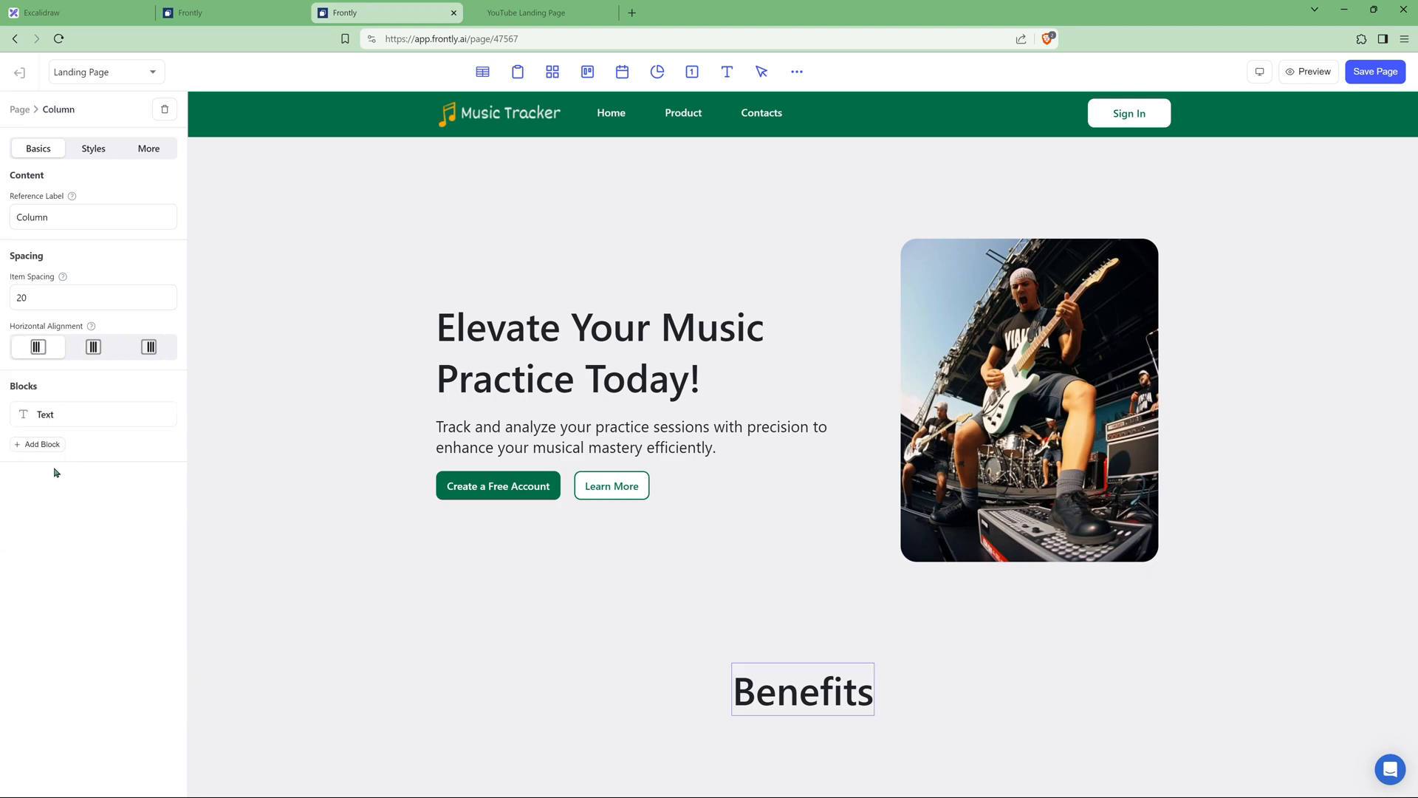
{"action": "left_click", "coordinate": [42, 445]}
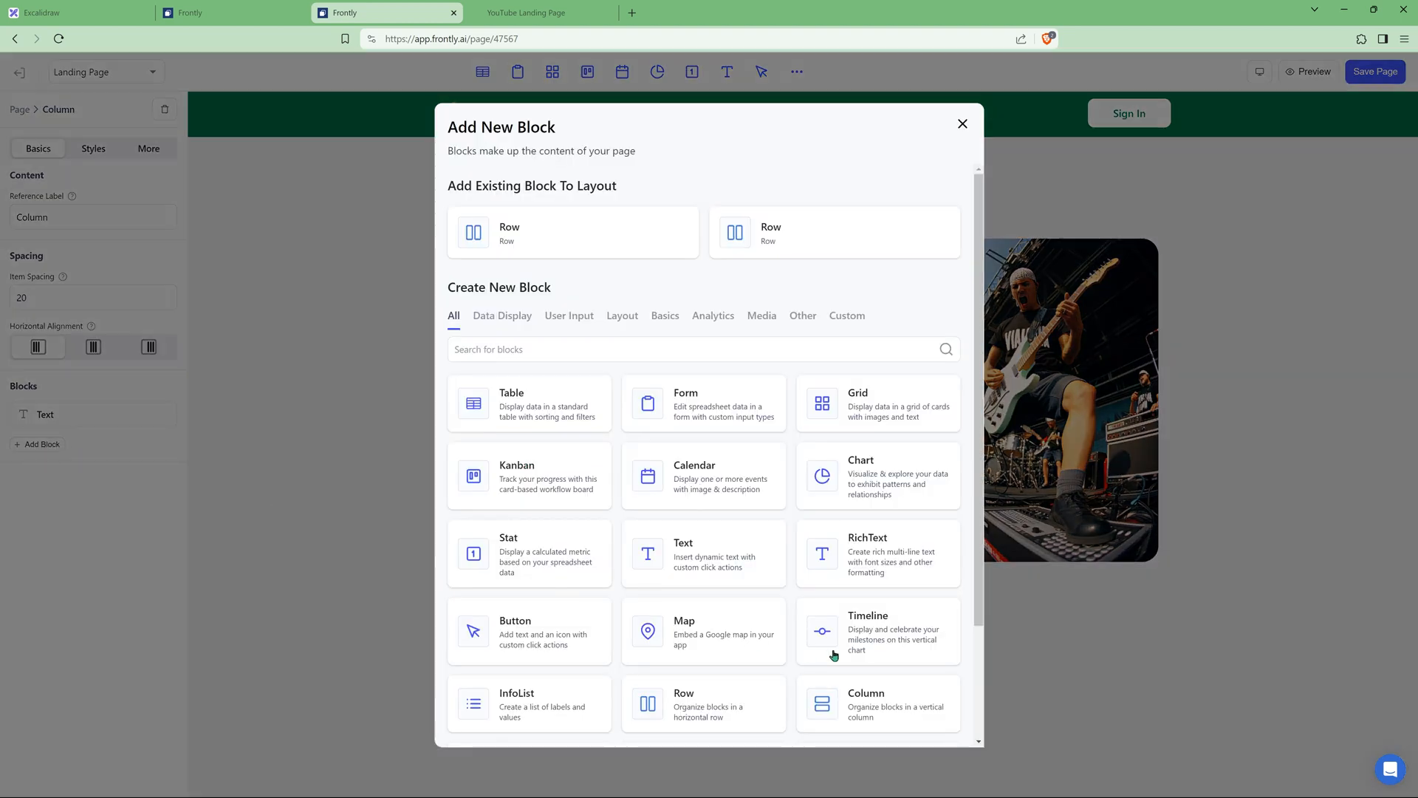
{"action": "left_click", "coordinate": [686, 713]}
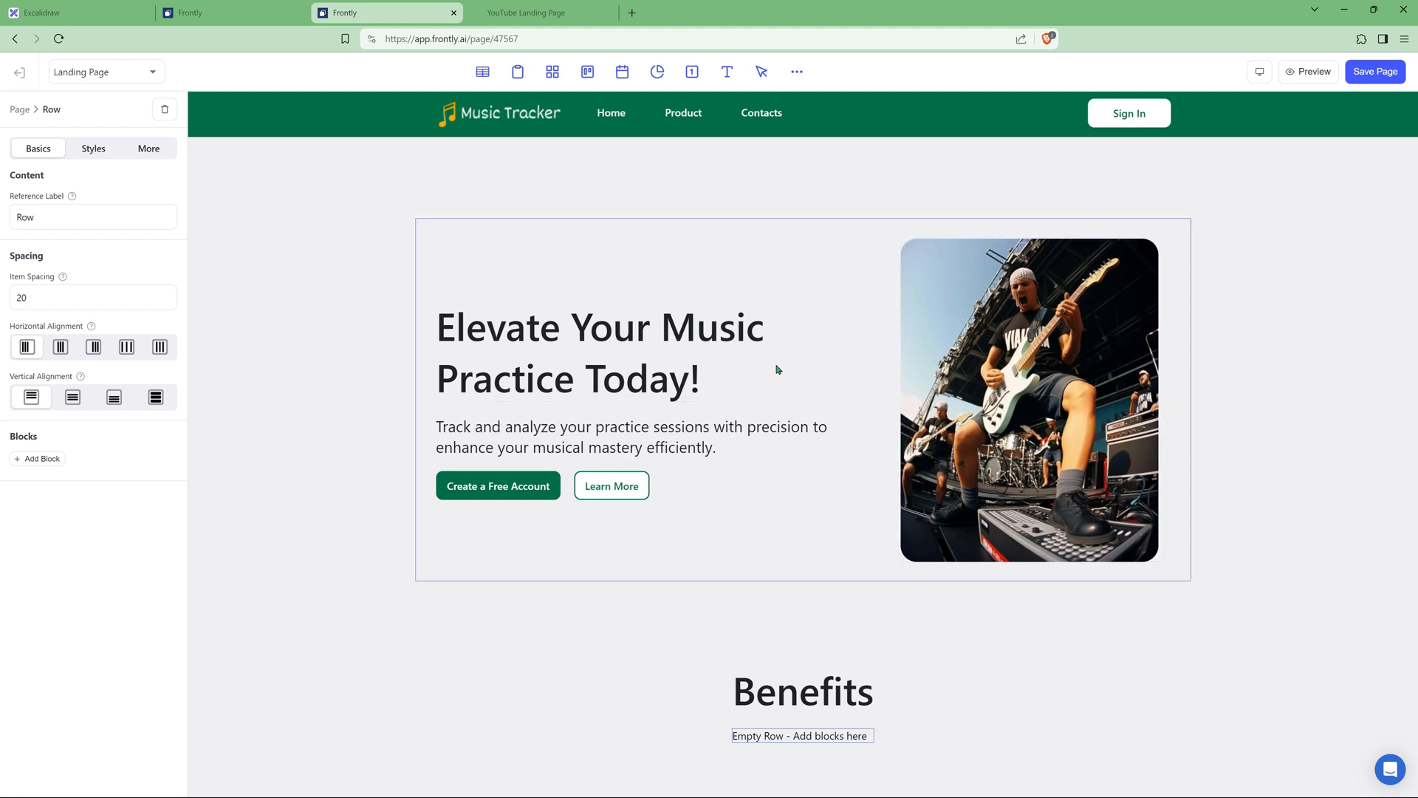
Step: Add an image block to the nested row below the "Benefits" heading
{"action": "left_click", "coordinate": [44, 459]}
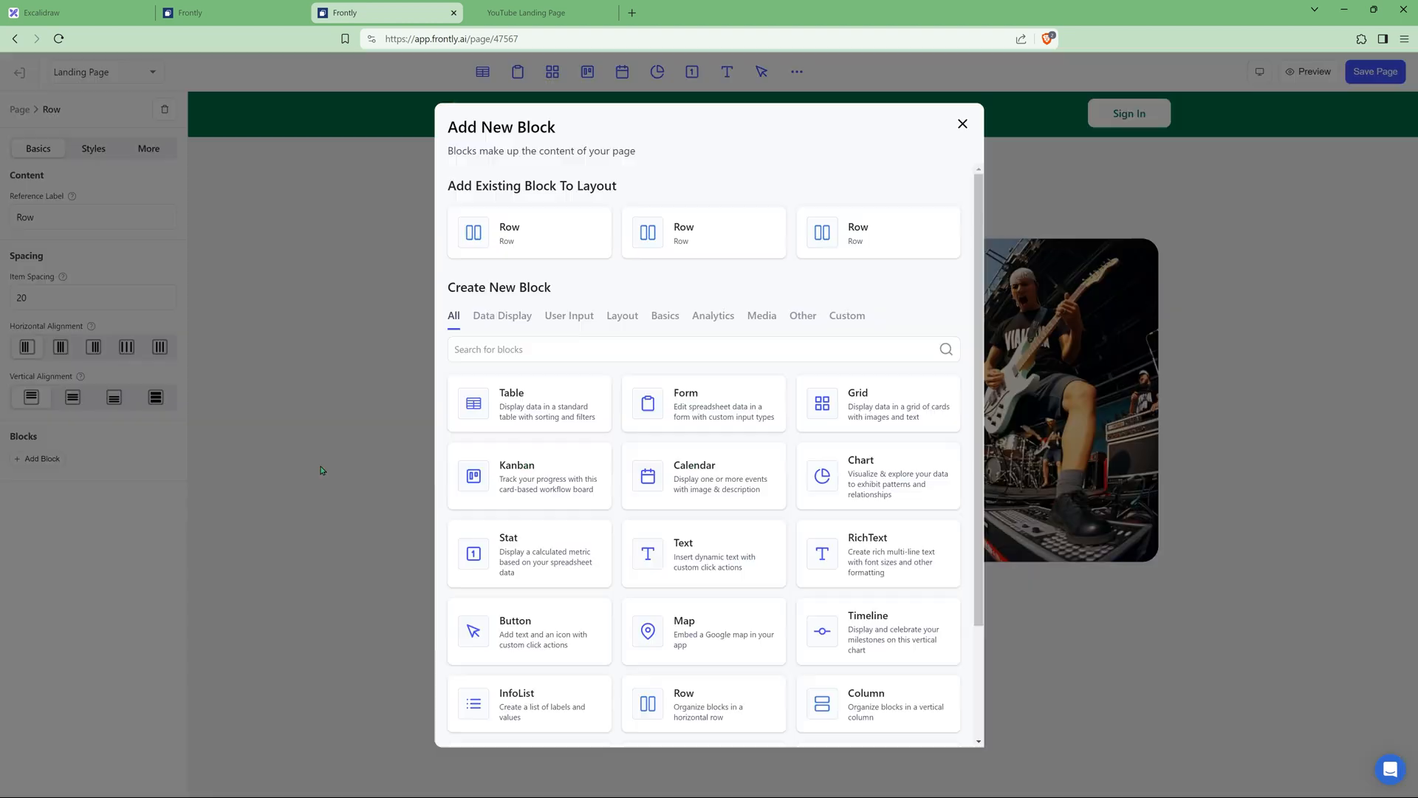
{"action": "scroll", "coordinate": [573, 601], "scroll_direction": "down", "scroll_amount": 2}
{"action": "left_click", "coordinate": [714, 627]}
{"action": "scroll", "coordinate": [550, 532], "scroll_direction": "down", "scroll_amount": 3}
Step: Set the new image block's layout width to 400 and its height to 250
{"action": "left_click", "coordinate": [82, 157]}
{"action": "left_click", "coordinate": [165, 202]}
{"action": "type", "text": "400"}
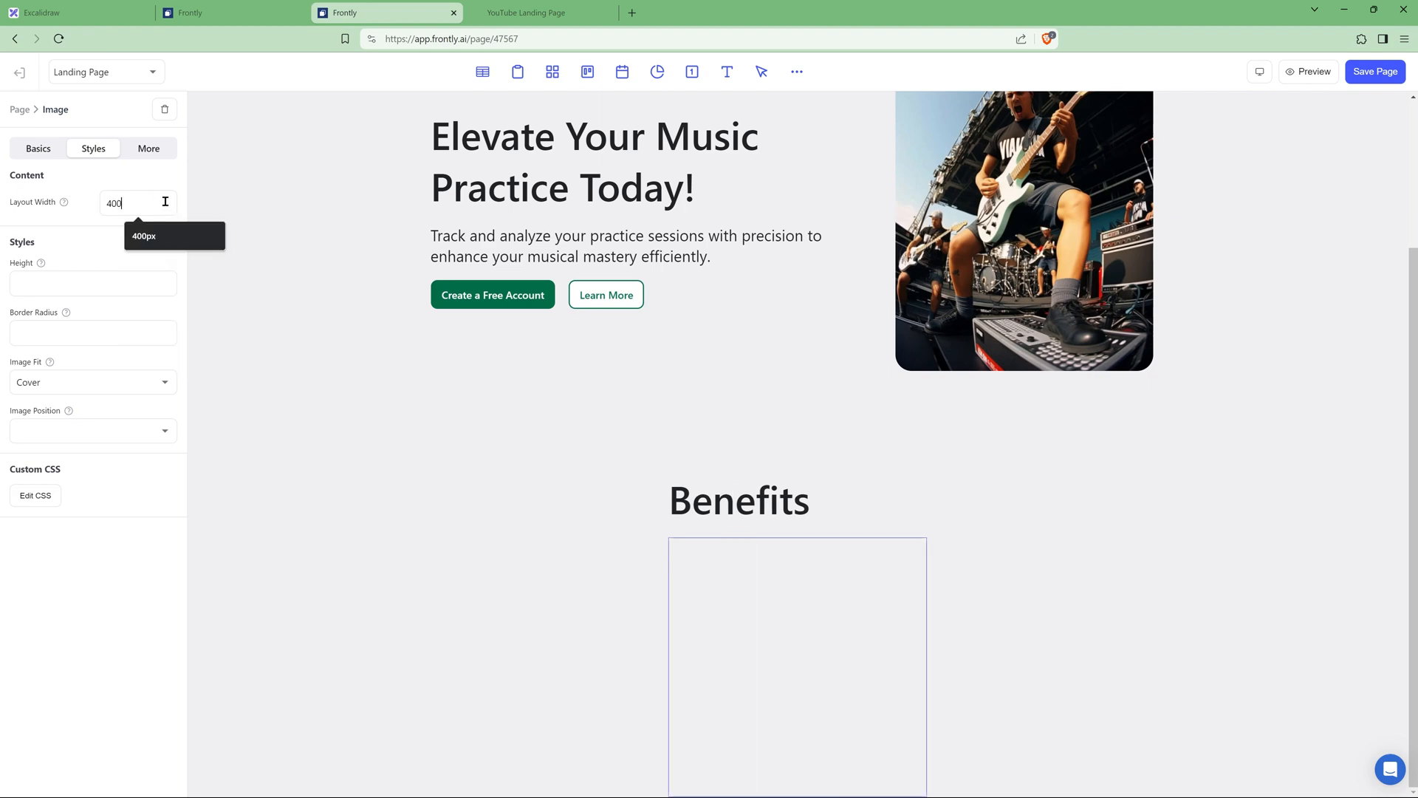
{"action": "left_click", "coordinate": [54, 289]}
{"action": "type", "text": "250"}
{"action": "scroll", "coordinate": [206, 317], "scroll_direction": "up", "scroll_amount": 3}
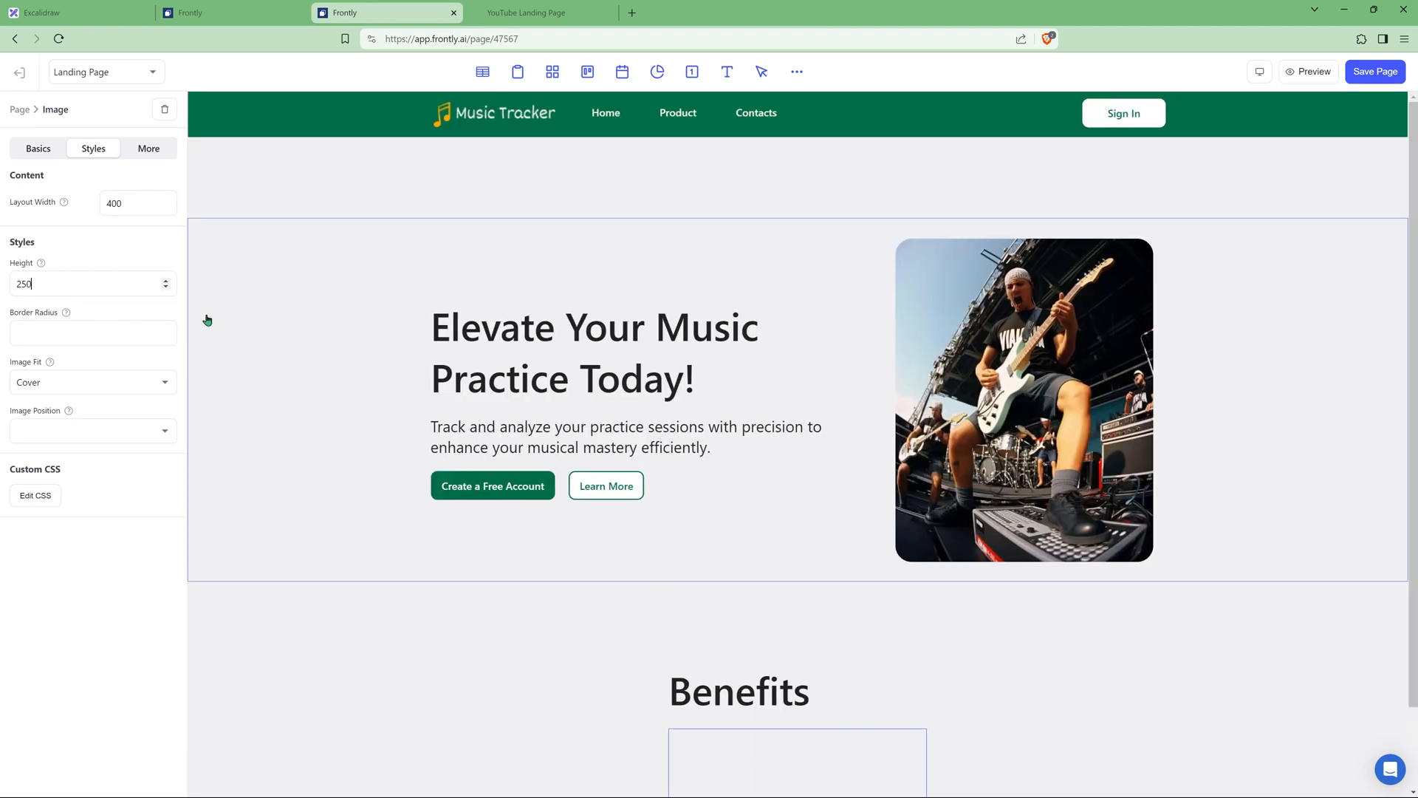
{"action": "scroll", "coordinate": [207, 319], "scroll_direction": "down", "scroll_amount": 1}
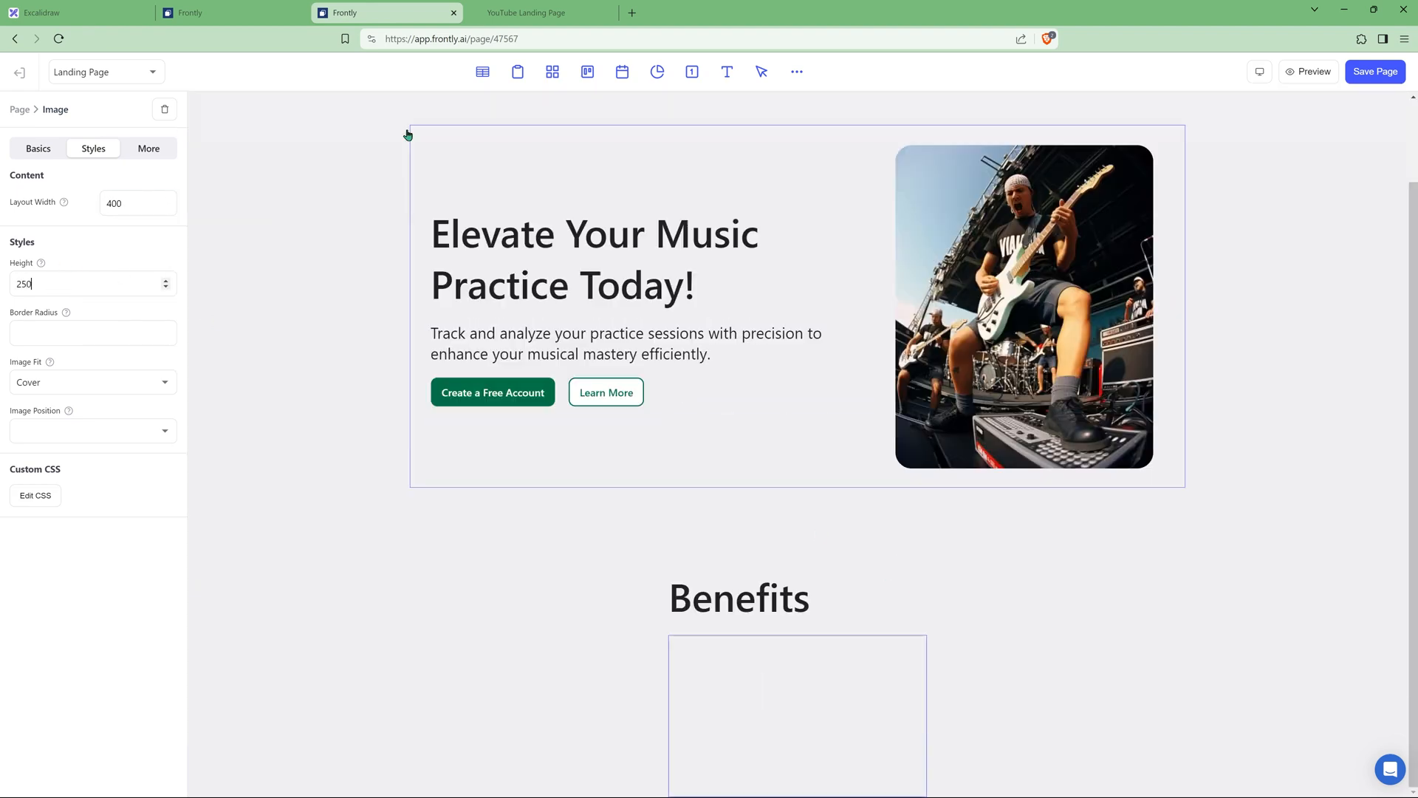
Step: Copy the link of the piano-3703616_1280 asset and use it as the Benefits image's URL
{"action": "left_click", "coordinate": [241, 14]}
{"action": "left_click", "coordinate": [1063, 336]}
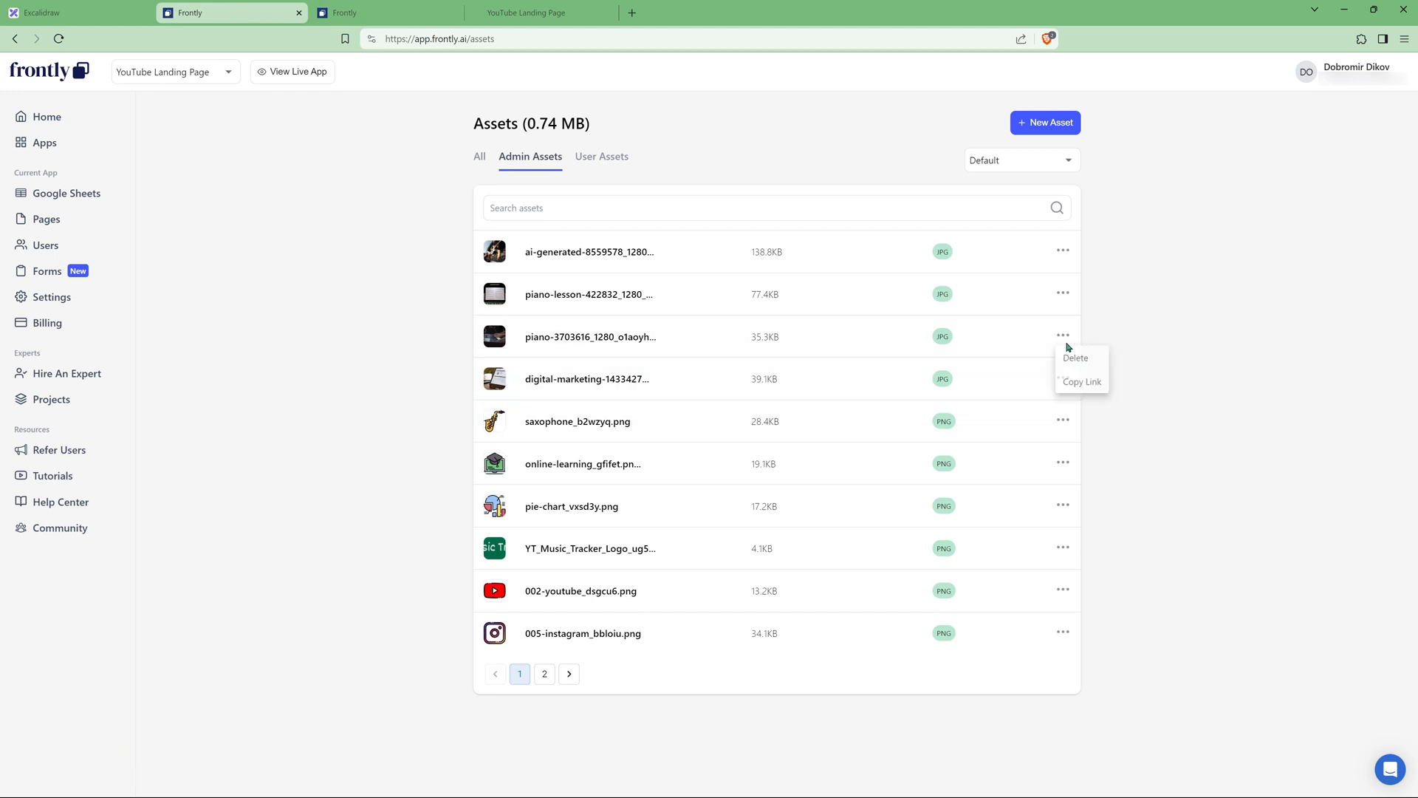
{"action": "left_click", "coordinate": [1076, 382]}
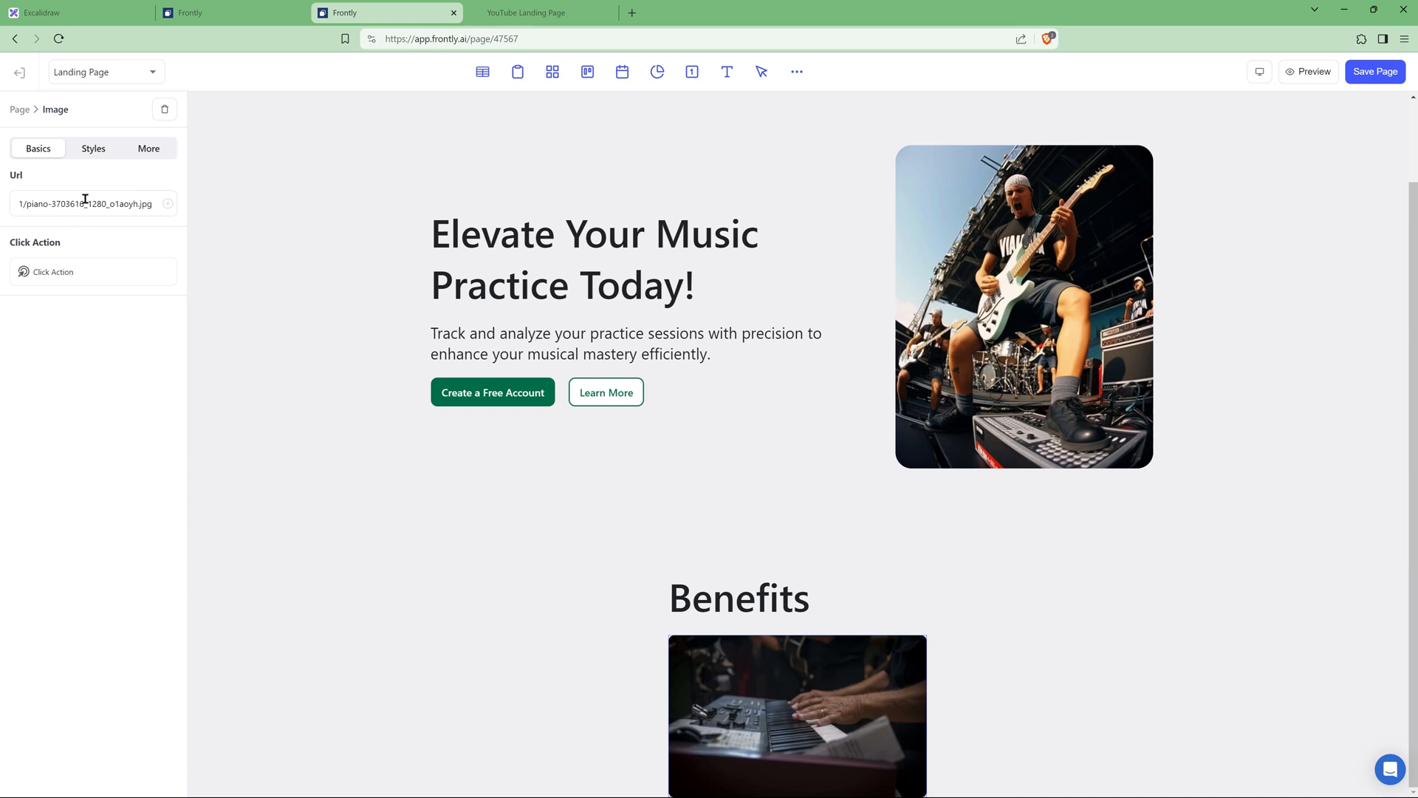
Step: Set the piano image's border radius to 25
{"action": "left_click", "coordinate": [108, 148]}
{"action": "left_click", "coordinate": [55, 330]}
{"action": "type", "text": "2"}
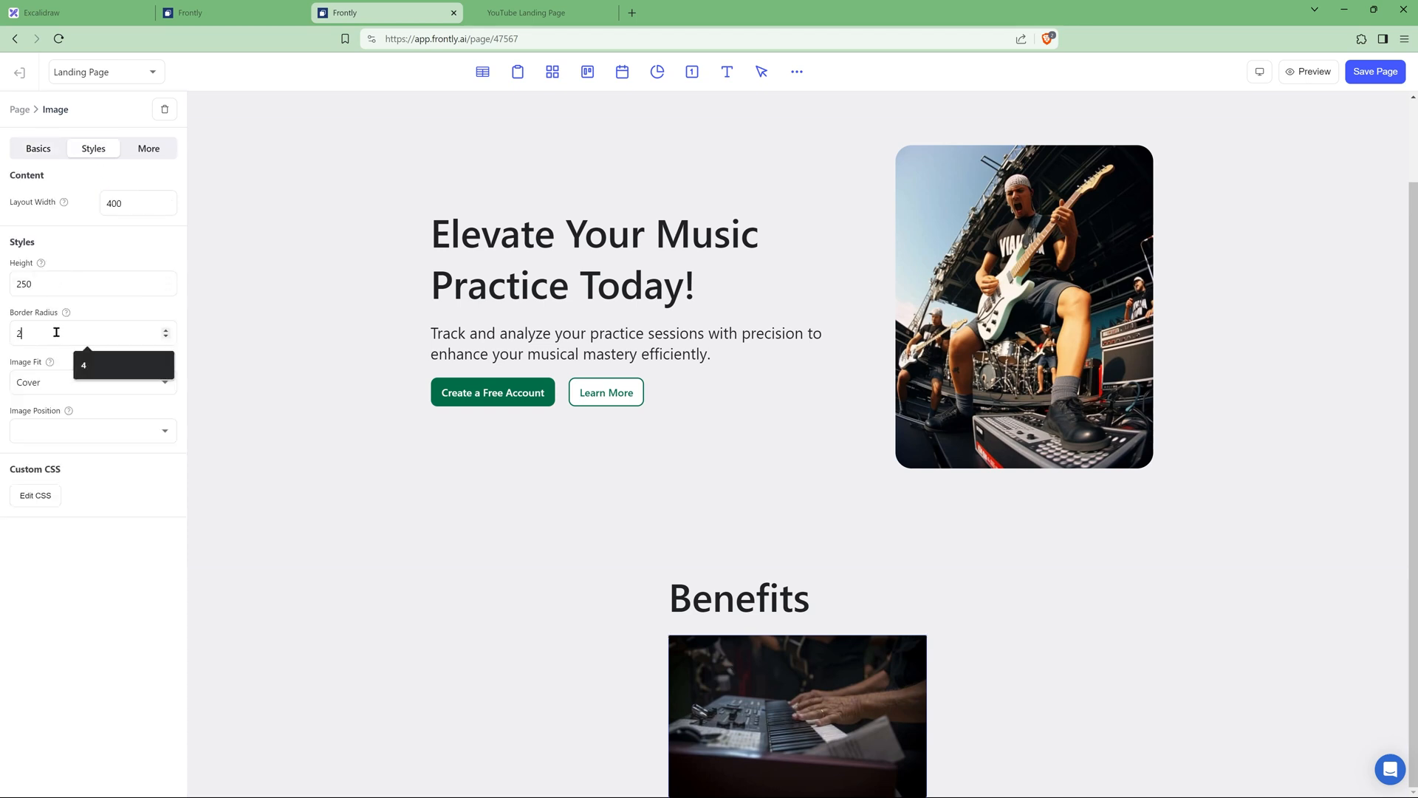
{"action": "type", "text": "5"}
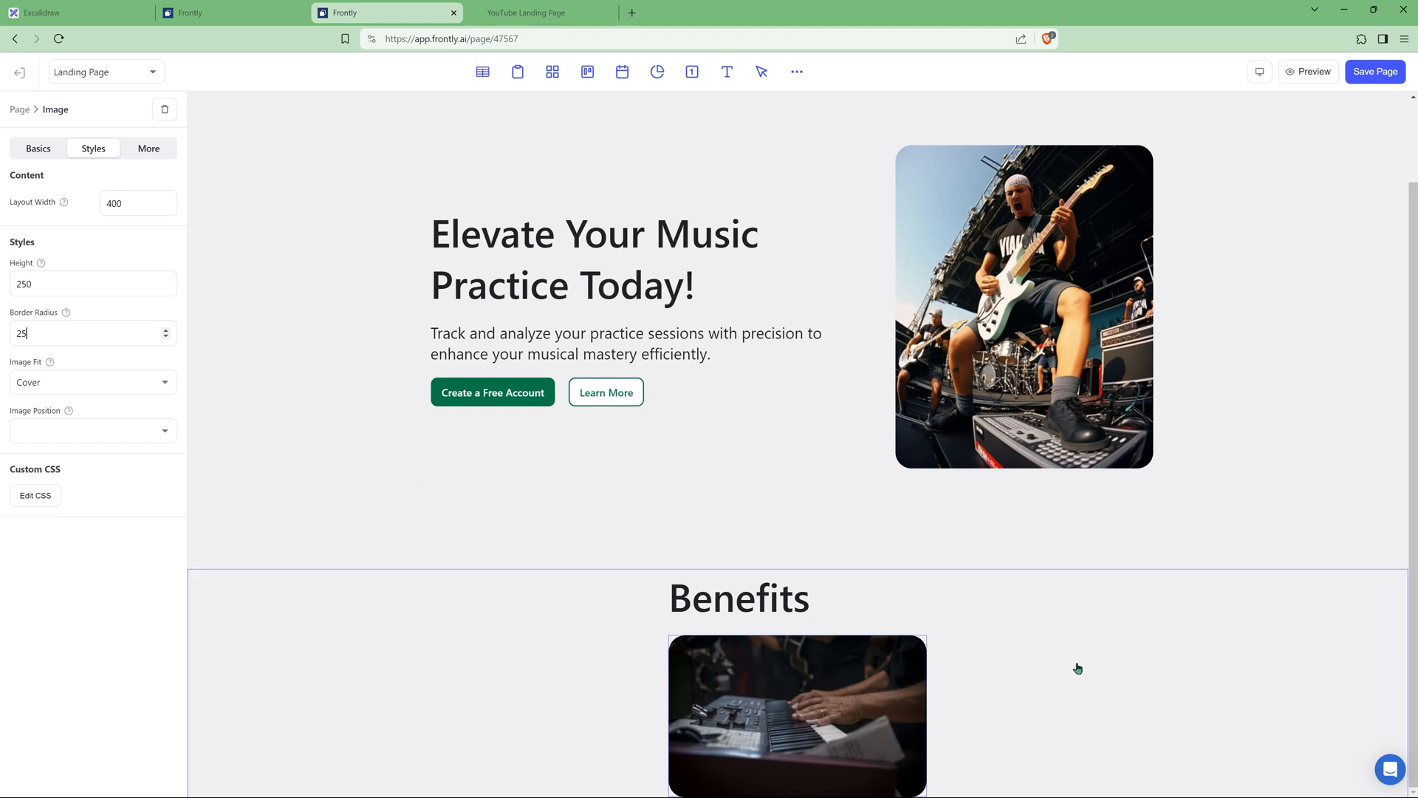
Step: Select the column holding the "Benefits" heading and set its layout width to 1200
{"action": "left_click", "coordinate": [20, 109]}
{"action": "scroll", "coordinate": [81, 443], "scroll_direction": "down", "scroll_amount": 3}
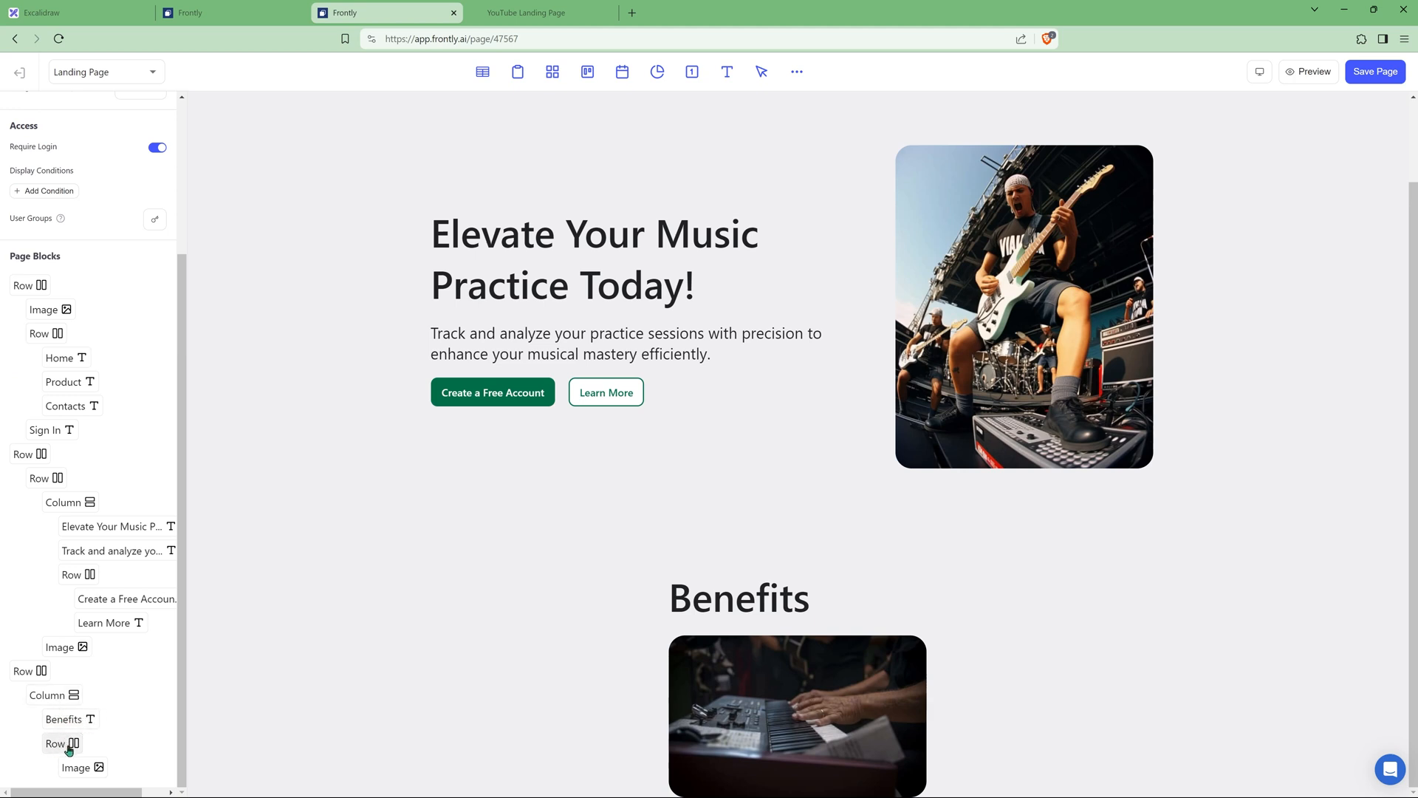
{"action": "left_click", "coordinate": [46, 697]}
{"action": "left_click", "coordinate": [93, 151]}
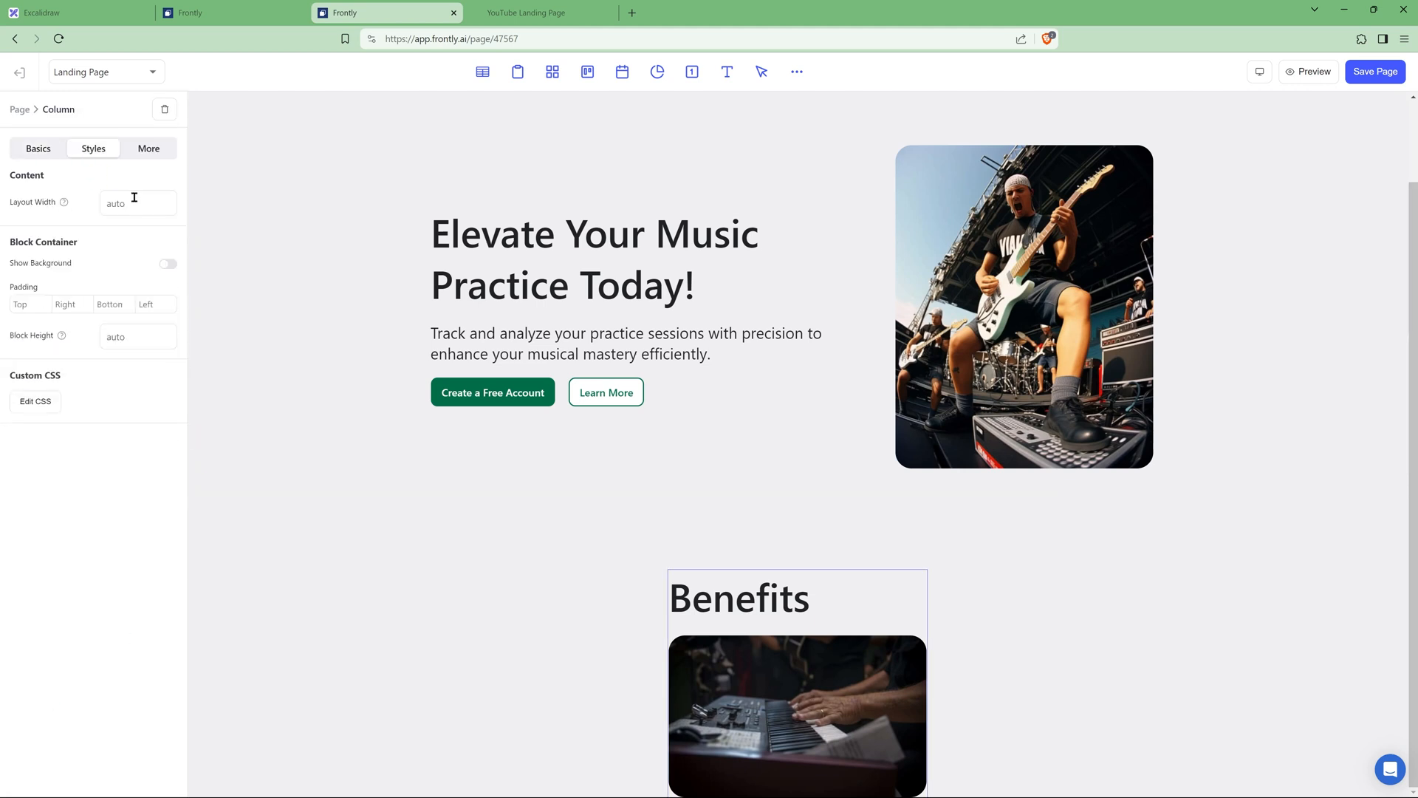
{"action": "left_click", "coordinate": [138, 203]}
{"action": "type", "text": "1200"}
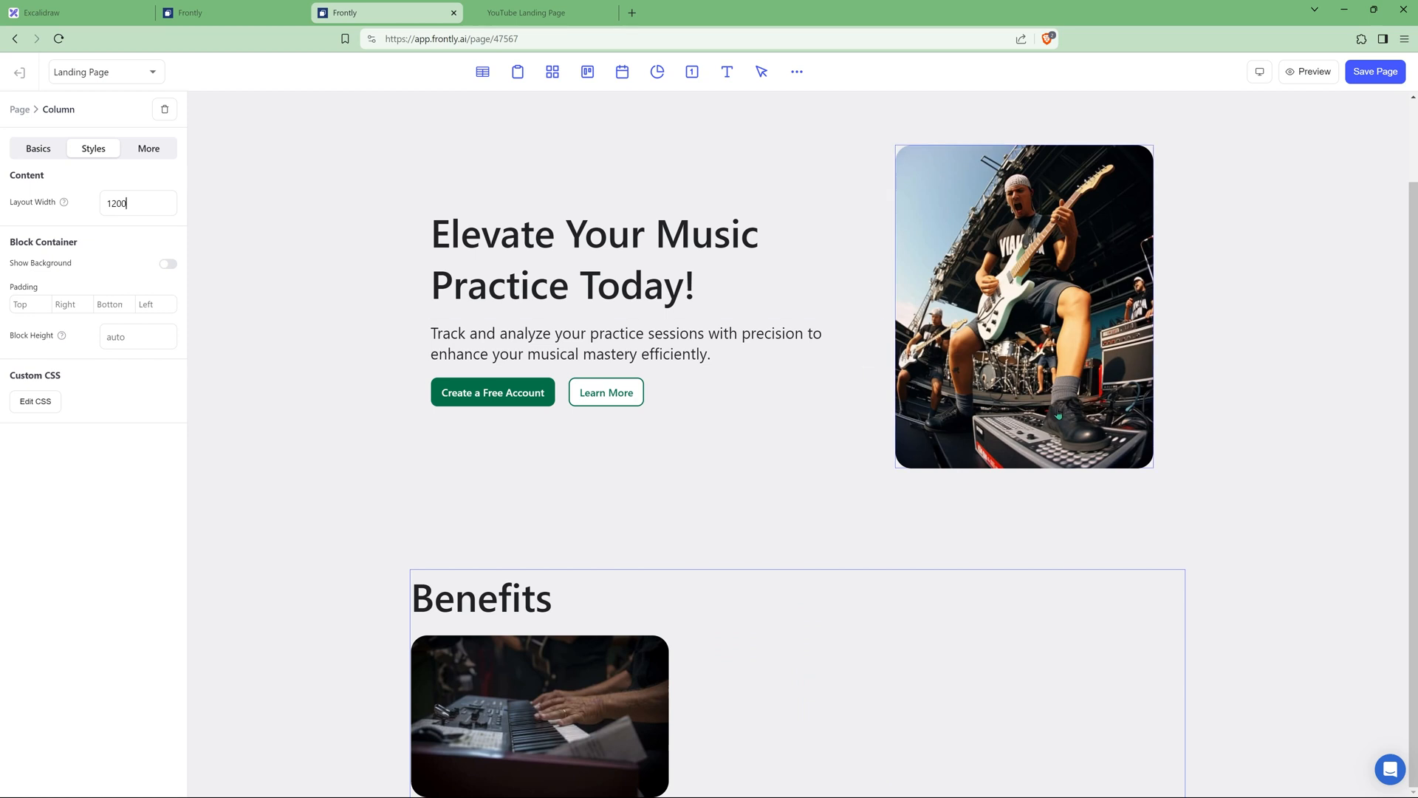
Step: Set the Benefits column's padding to 30 on all four sides
{"action": "left_click", "coordinate": [22, 303]}
{"action": "type", "text": "30"}
{"action": "key", "text": "Tab"}
{"action": "type", "text": "30"}
{"action": "key", "text": "Tab"}
{"action": "type", "text": "30"}
{"action": "key", "text": "Tab"}
{"action": "type", "text": "30"}
{"action": "scroll", "coordinate": [760, 411], "scroll_direction": "down", "scroll_amount": 1}
Step: Add a column to the nested row beside the piano image
{"action": "left_click", "coordinate": [38, 148]}
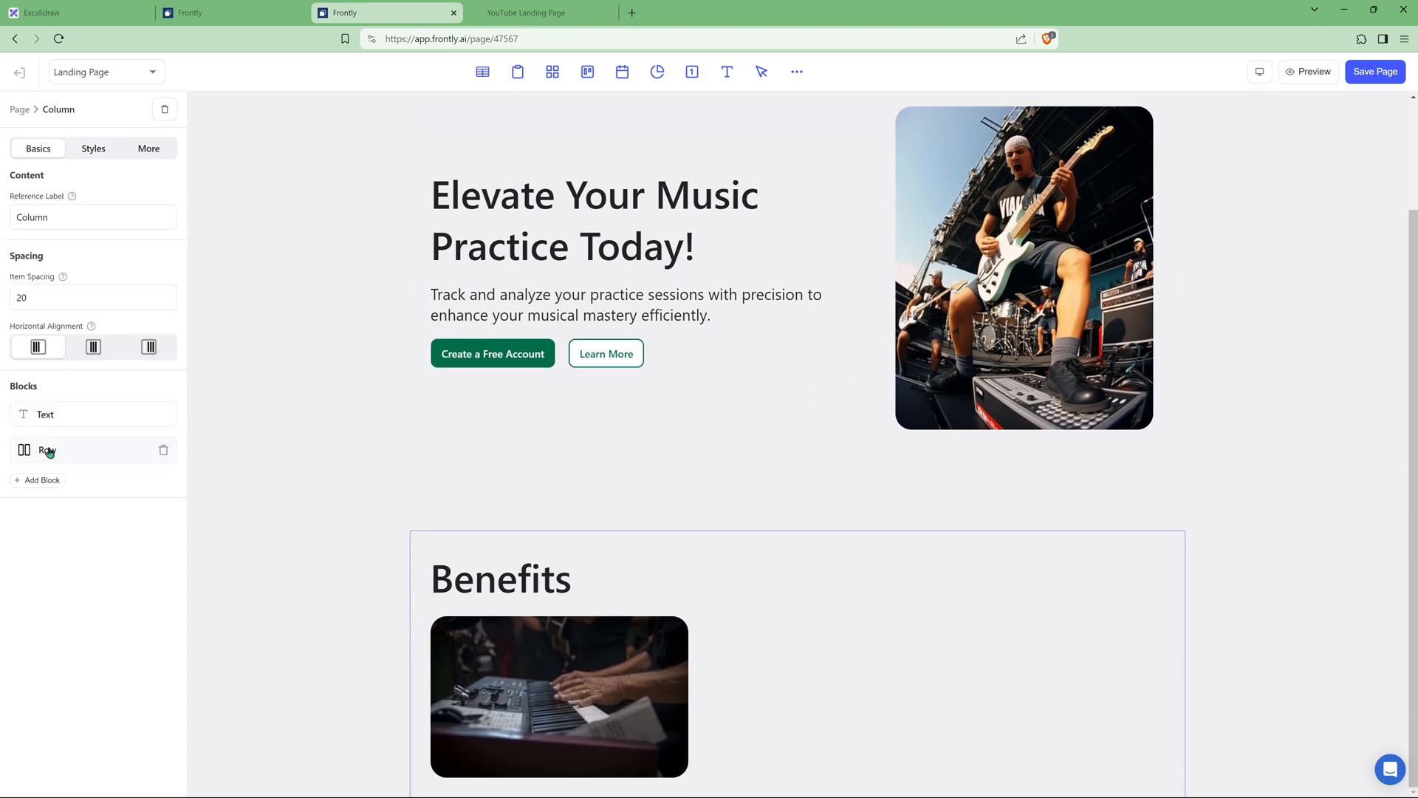
{"action": "left_click", "coordinate": [908, 703]}
{"action": "left_click", "coordinate": [43, 495]}
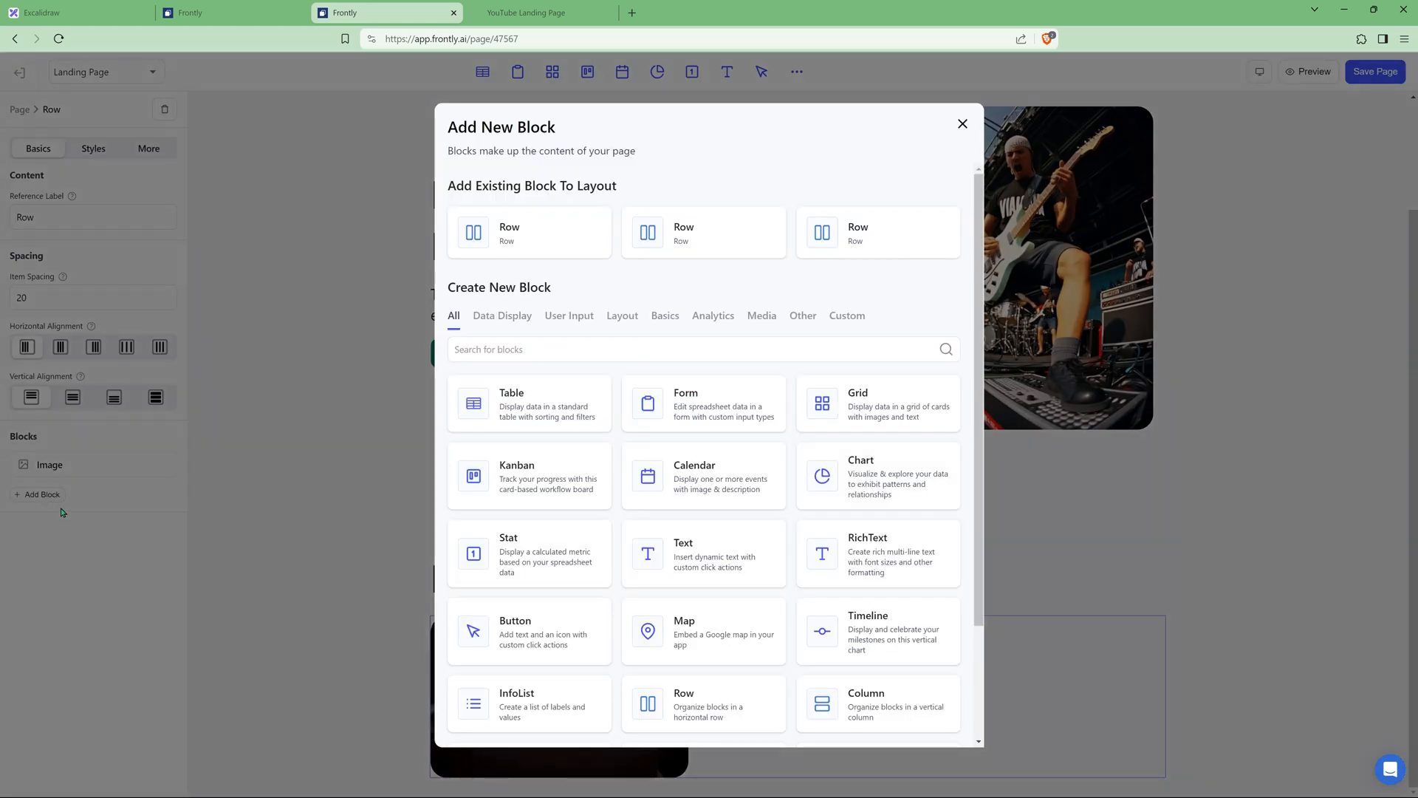
{"action": "left_click", "coordinate": [883, 702]}
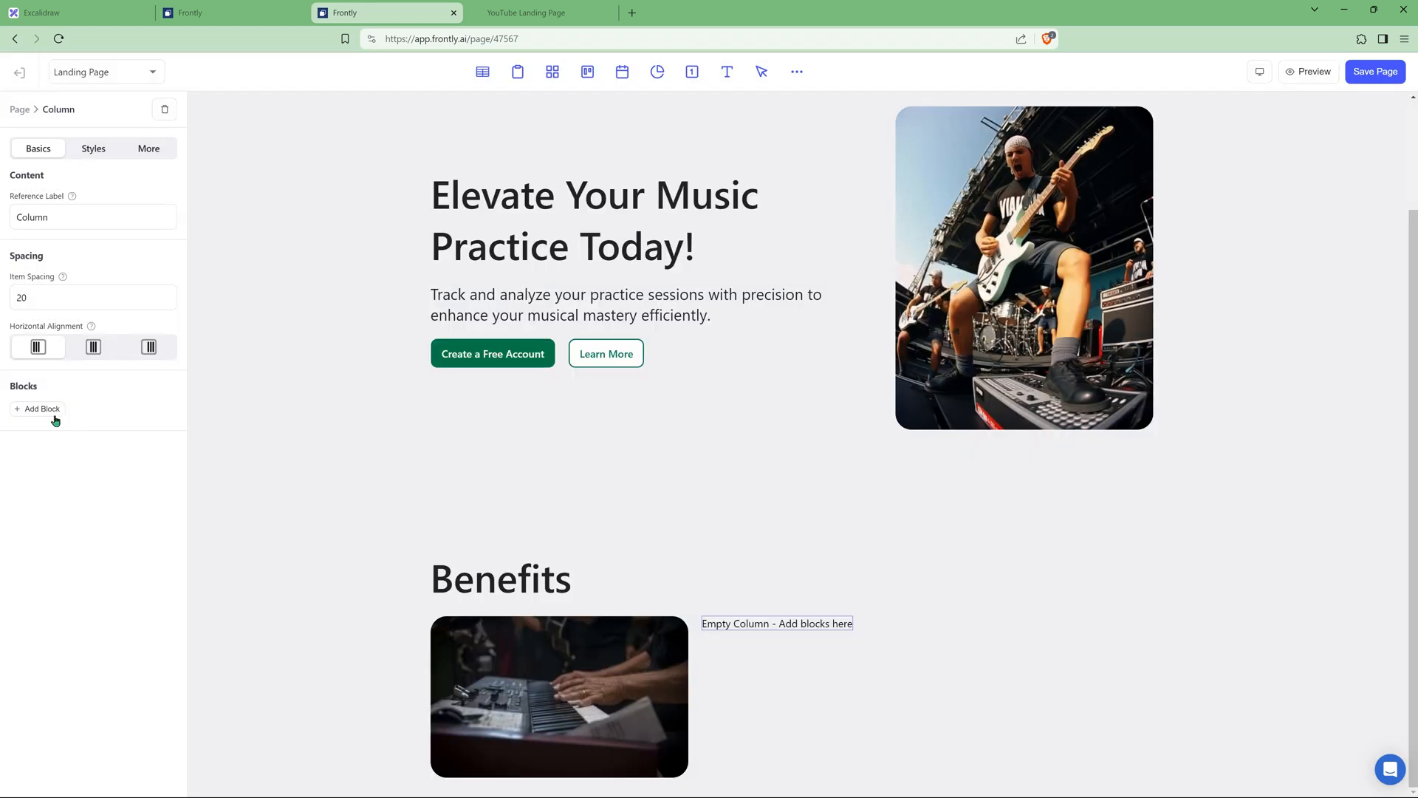
Step: Add a text block to the column beside the piano image and duplicate it
{"action": "left_click", "coordinate": [41, 409]}
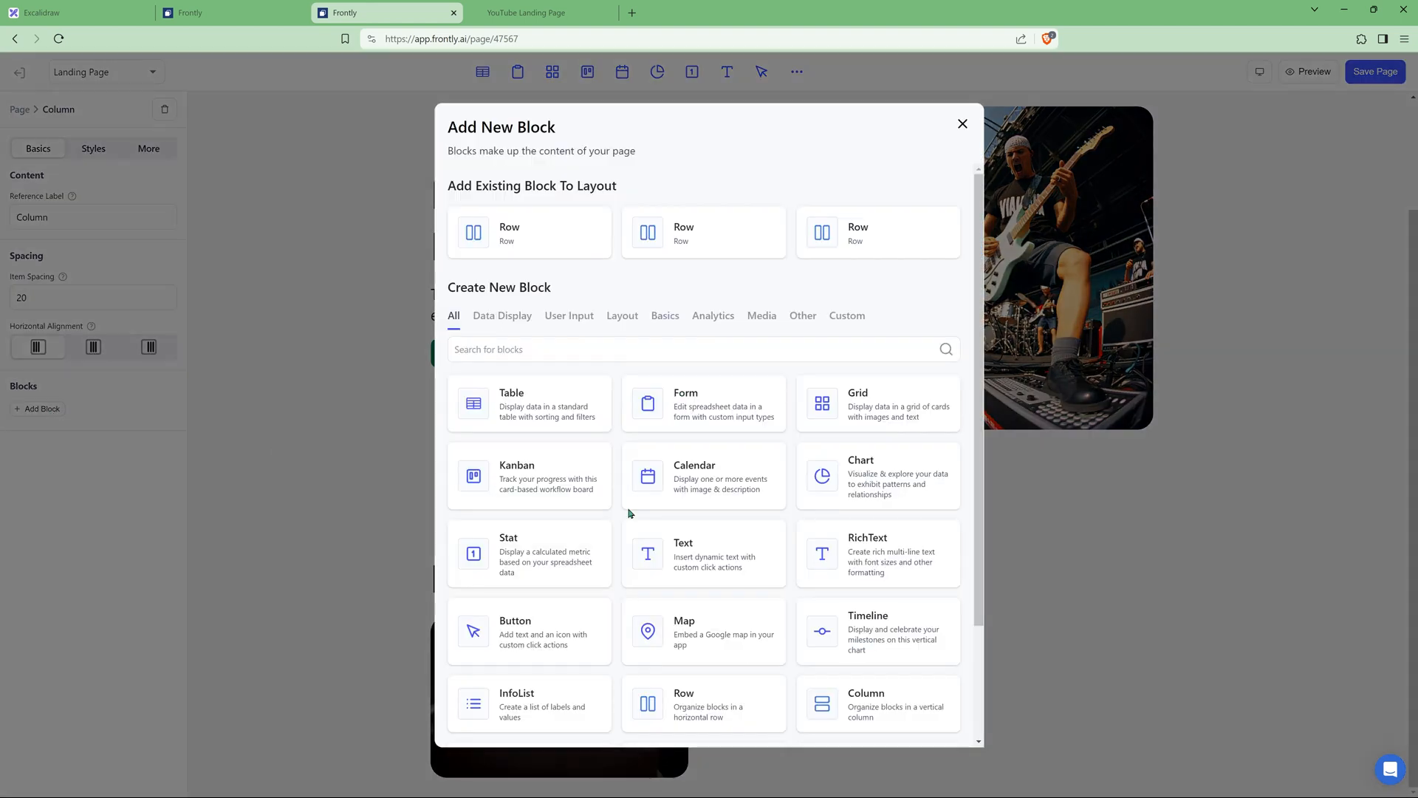
{"action": "left_click", "coordinate": [681, 550]}
{"action": "left_click", "coordinate": [148, 147]}
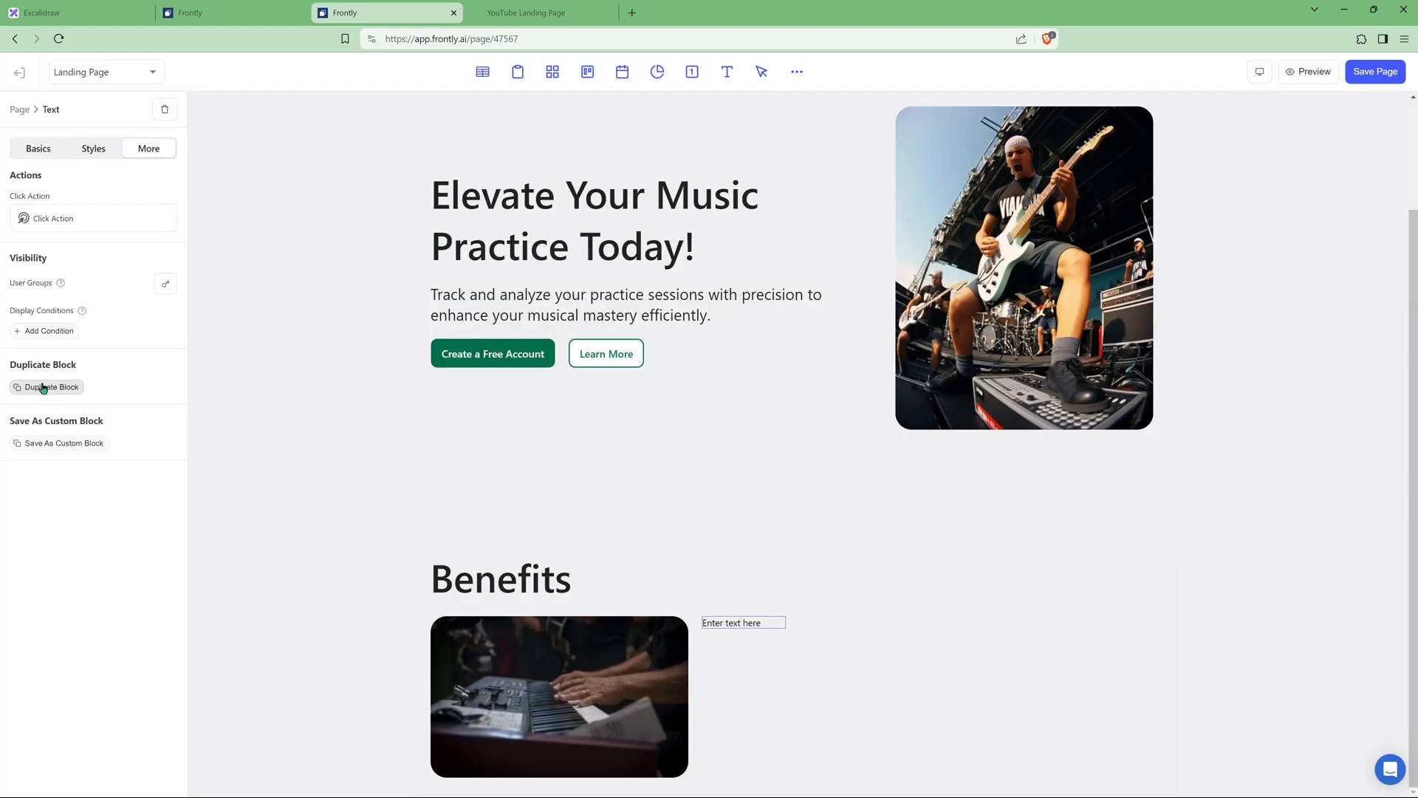
{"action": "left_click", "coordinate": [42, 386]}
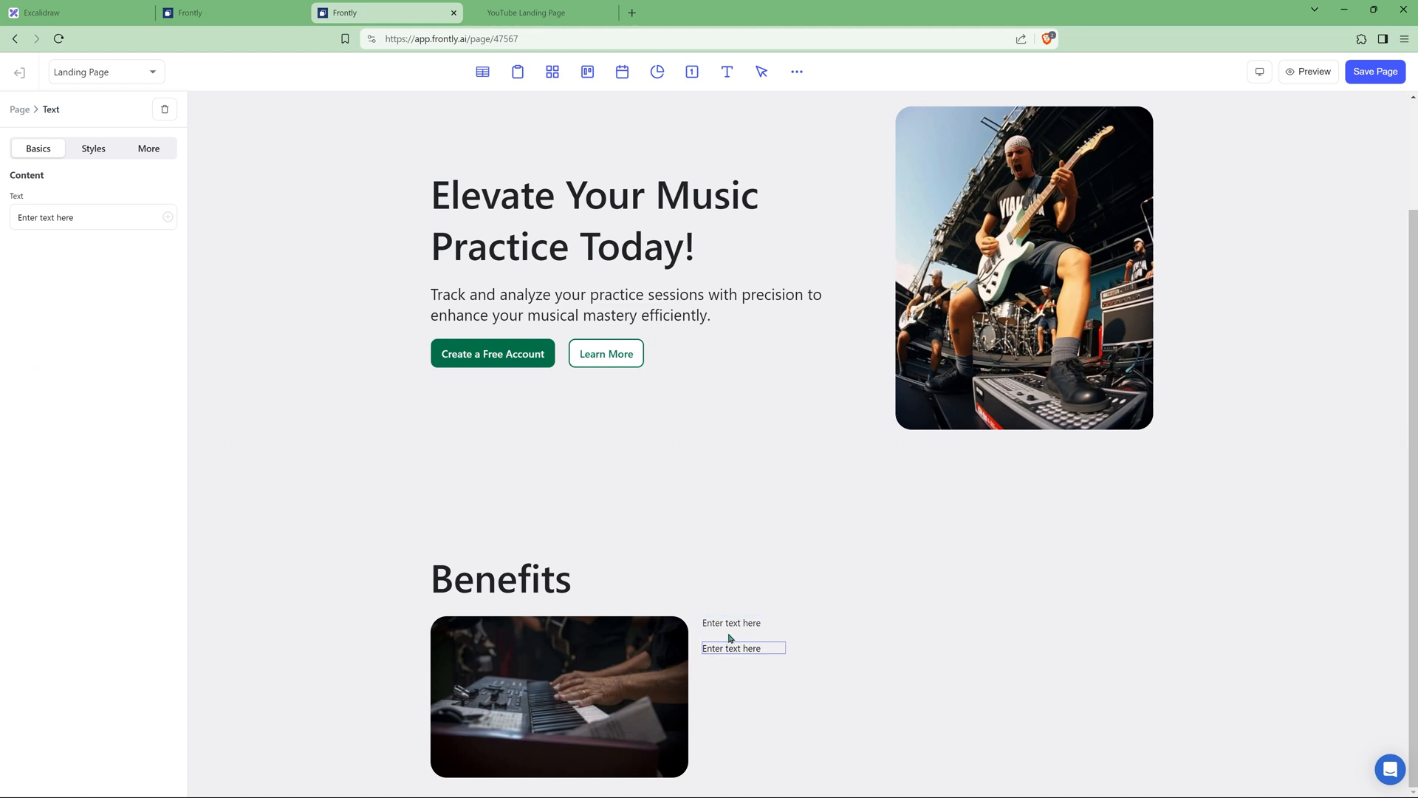
Step: Set the upper text block beside the piano image to "Optimized Practice Routines"
{"action": "triple_click", "coordinate": [77, 219]}
{"action": "key", "text": "ctrl+v"}
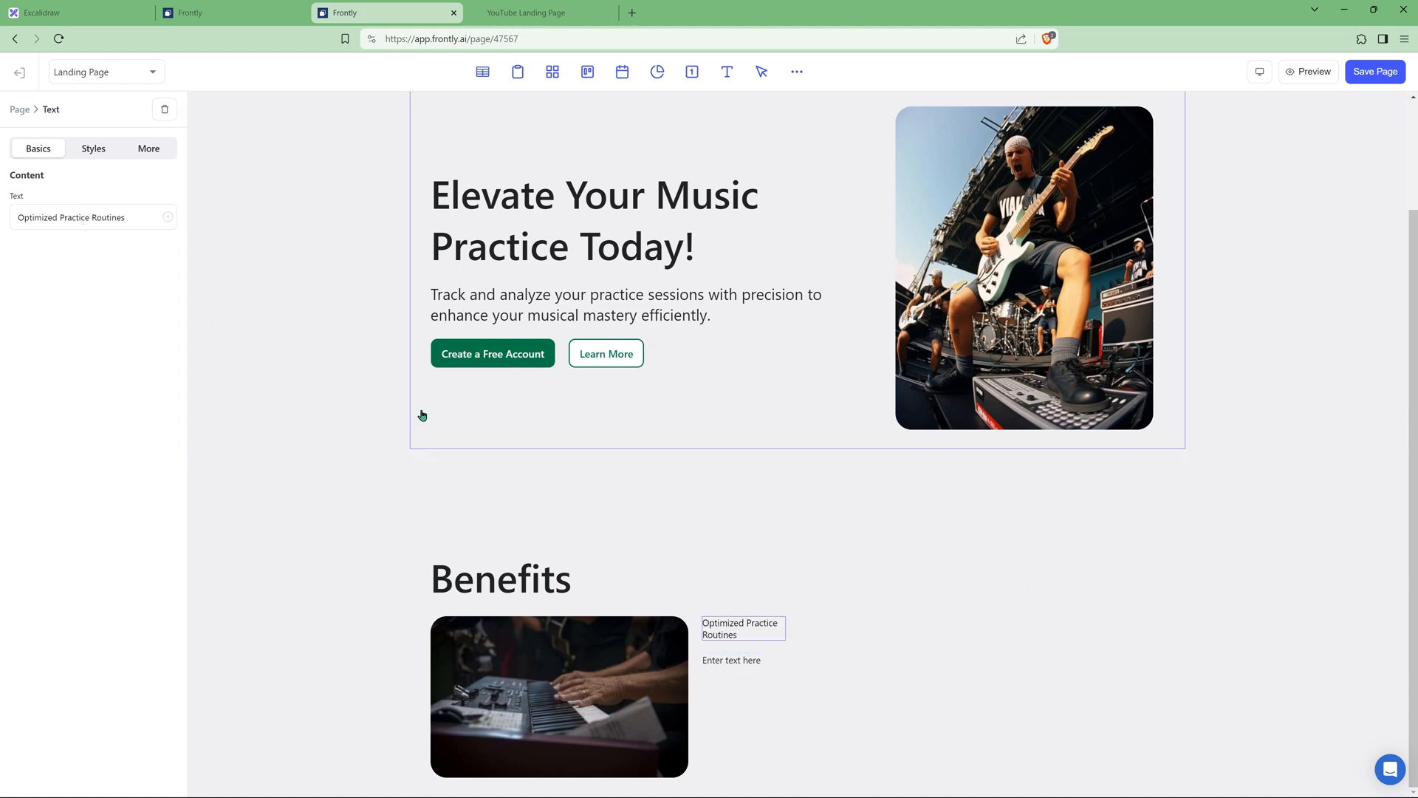
Step: Apply the Heading 2 Xl style to the "Optimized Practice Routines" text beside the piano image
{"action": "left_click", "coordinate": [94, 150]}
{"action": "left_click", "coordinate": [90, 269]}
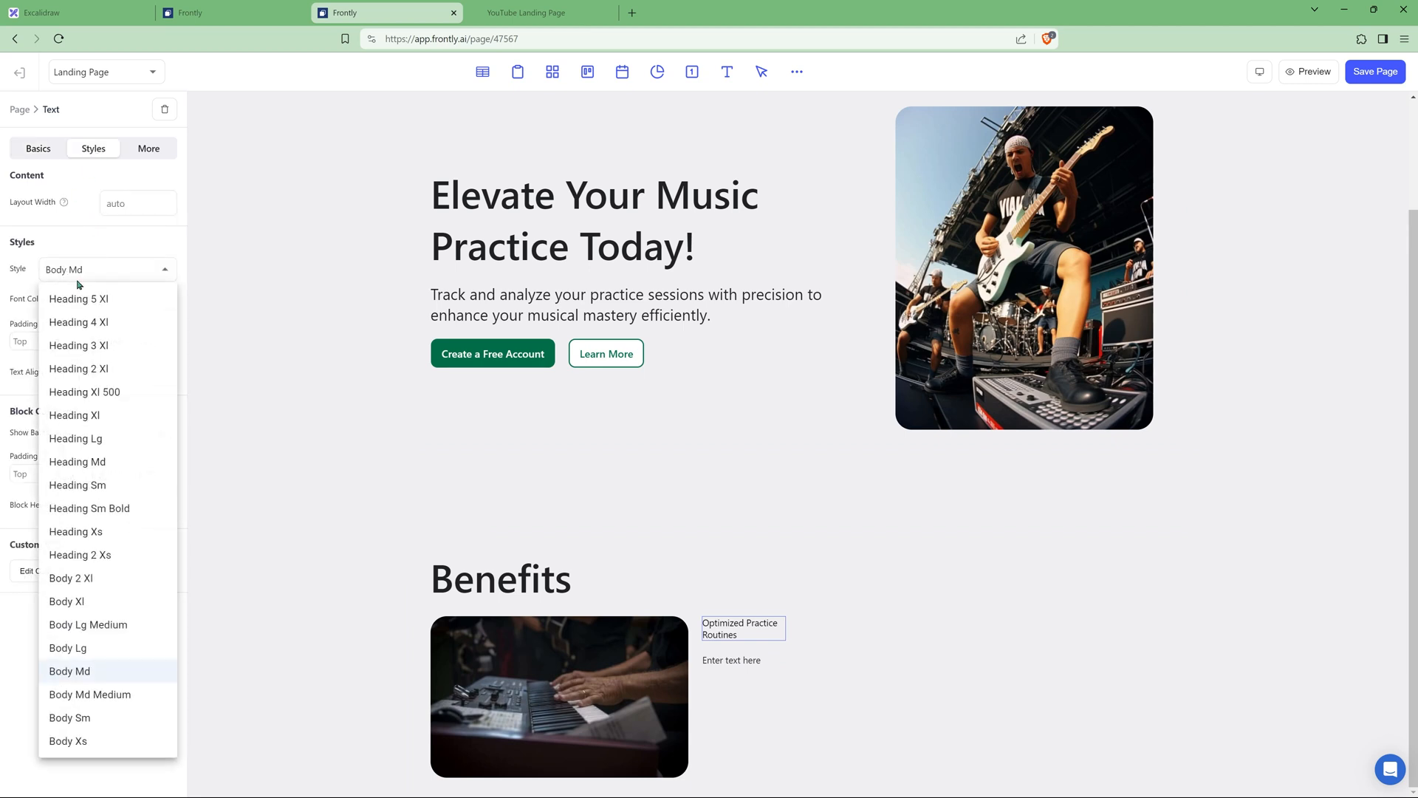
{"action": "left_click", "coordinate": [118, 369]}
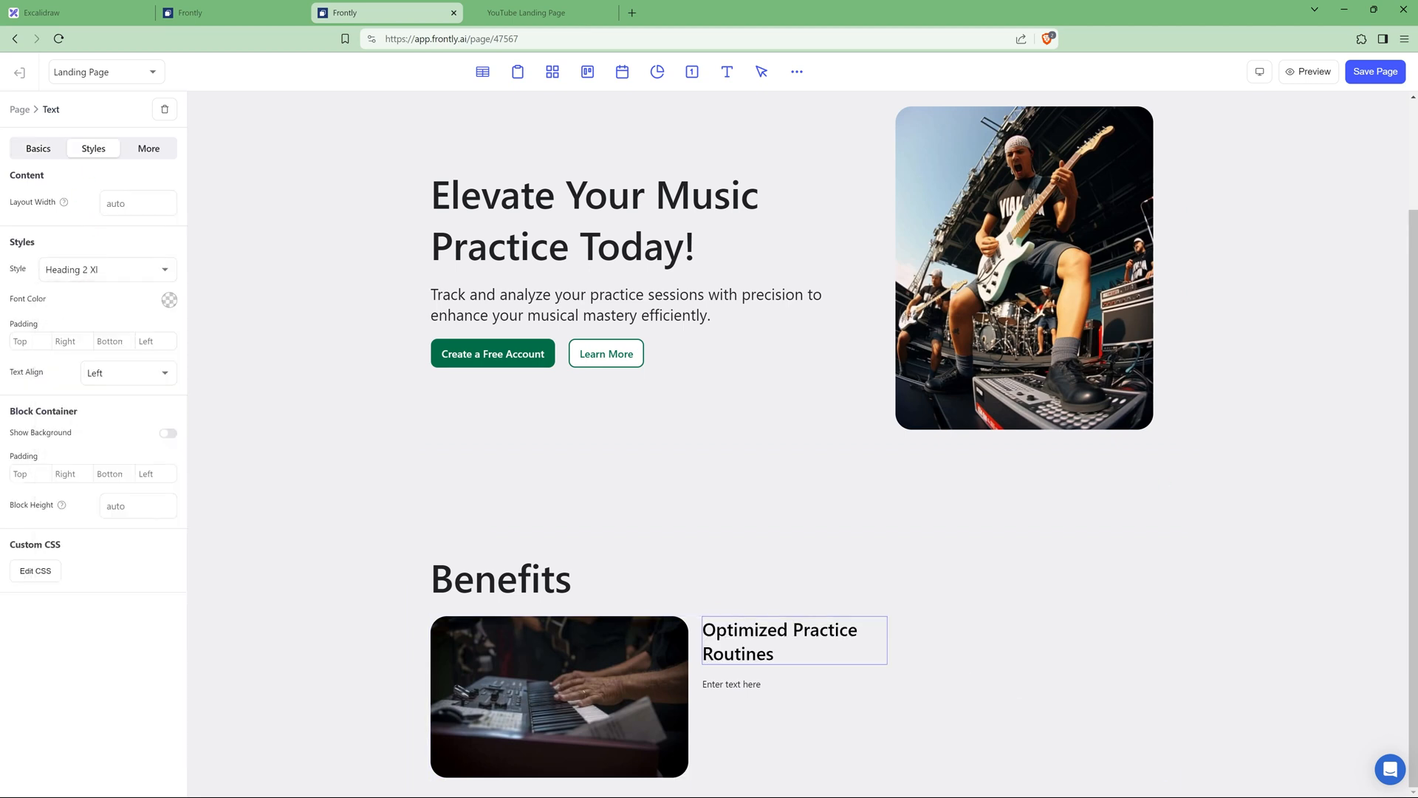
Step: Set the lower text block to "Streamline your practice by tracking your time and focusing more on mastering new material." in the Body 2 Xl style
{"action": "left_click", "coordinate": [748, 663]}
{"action": "left_click", "coordinate": [63, 221]}
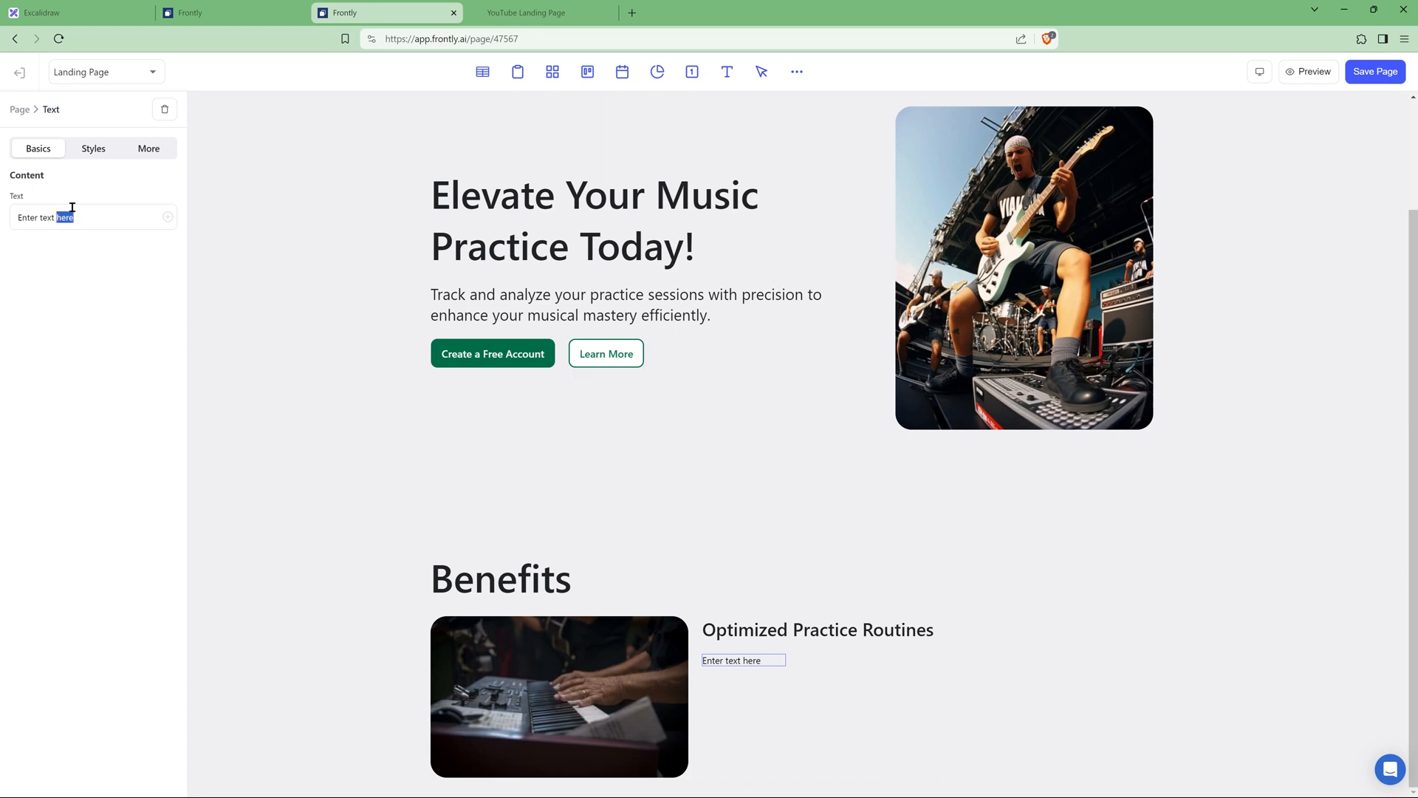
{"action": "type", "text": "Streamline your practice by tracking your time and focusing more on mastering new material."}
{"action": "left_click", "coordinate": [94, 148]}
{"action": "left_click", "coordinate": [74, 269]}
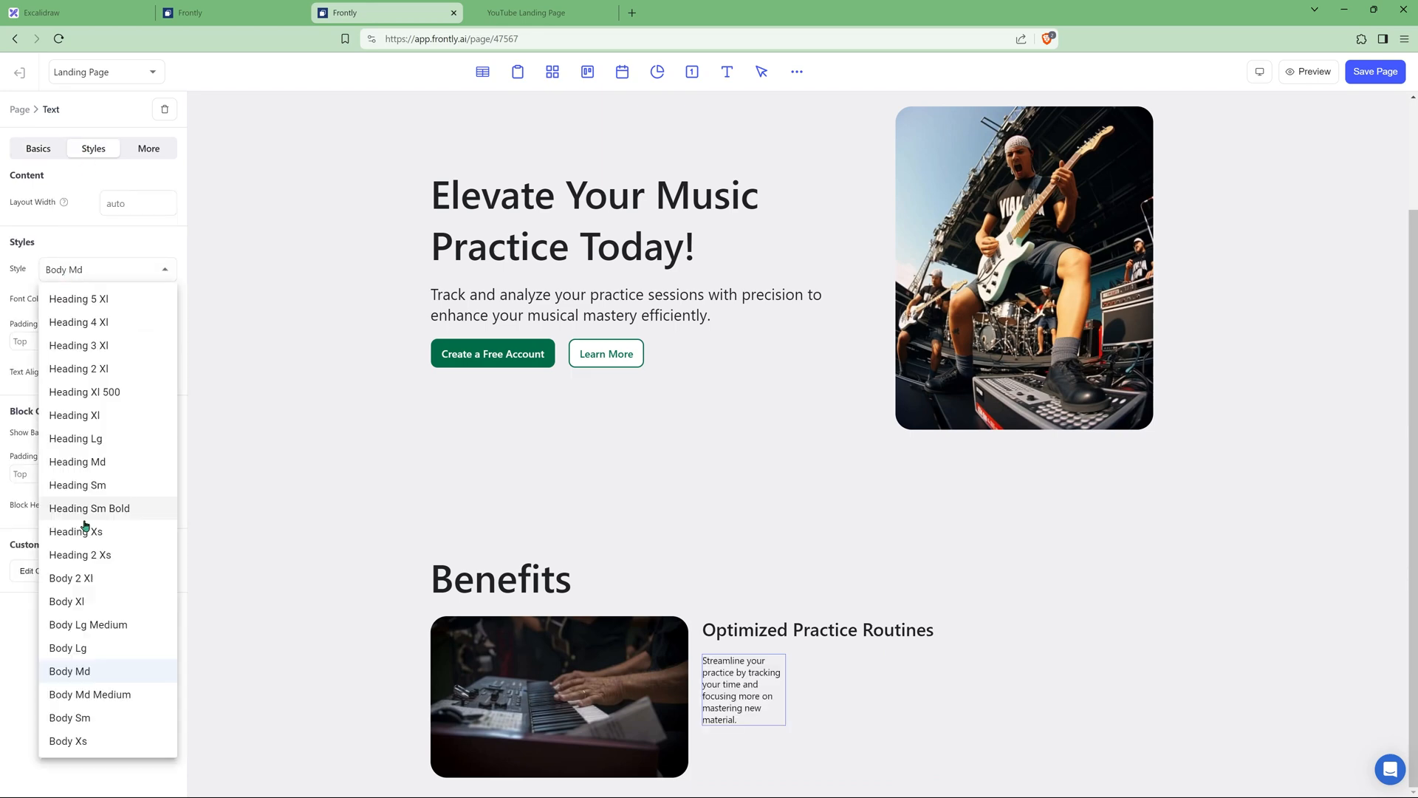
{"action": "left_click", "coordinate": [72, 581]}
Step: Set the layout width of the column holding the benefit heading and description to 600
{"action": "left_click", "coordinate": [1038, 663]}
{"action": "scroll", "coordinate": [845, 645], "scroll_direction": "down", "scroll_amount": 1}
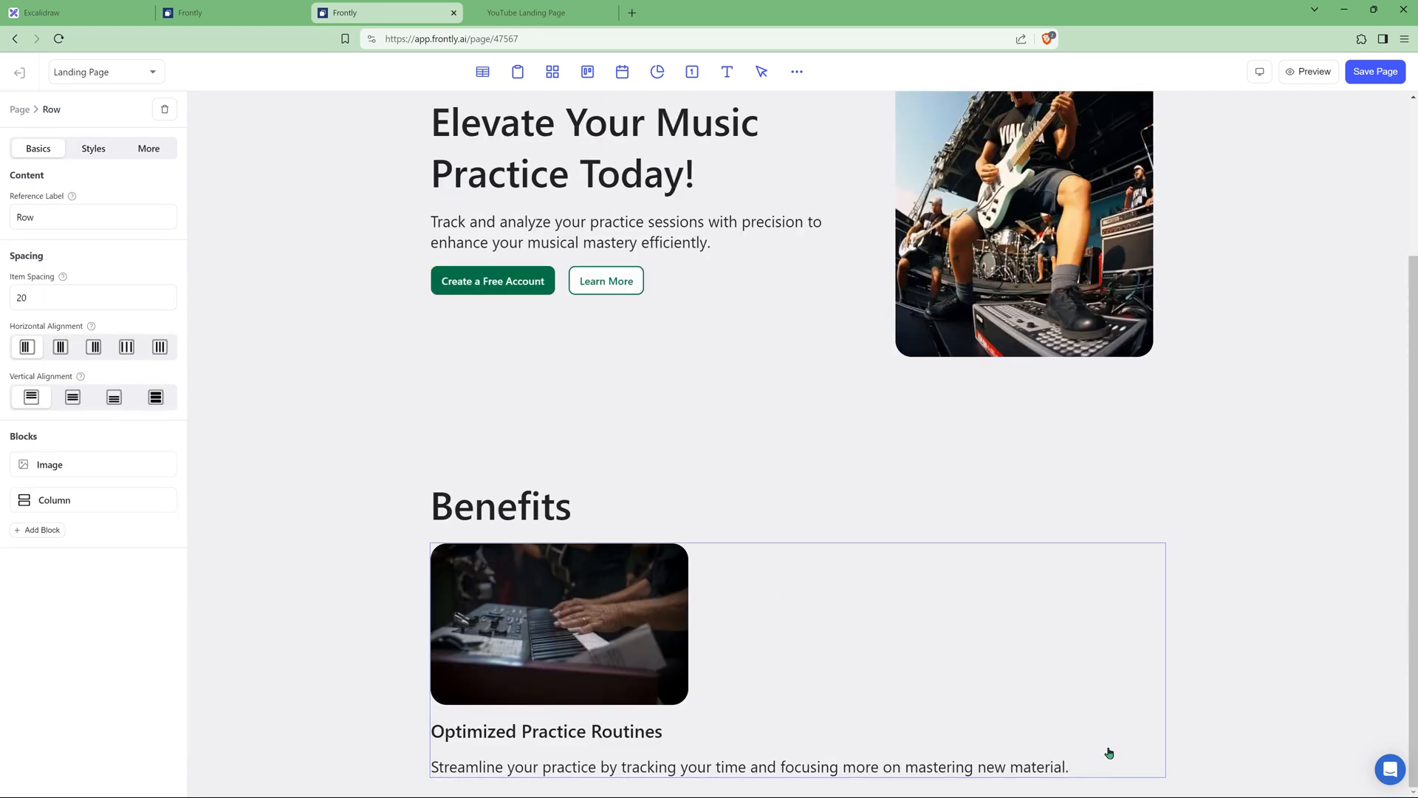
{"action": "left_click", "coordinate": [994, 735]}
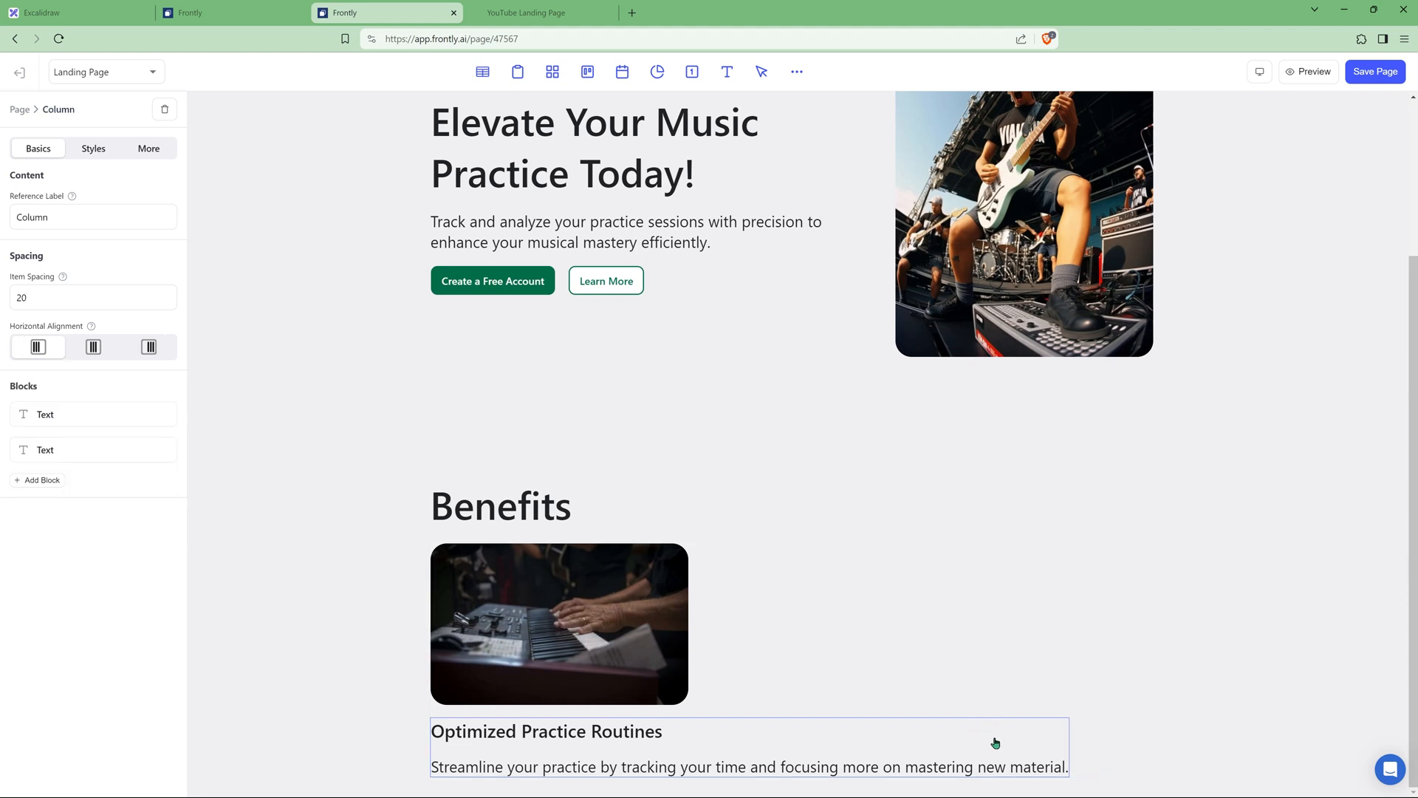
{"action": "left_click", "coordinate": [85, 148]}
{"action": "left_click", "coordinate": [134, 193]}
{"action": "type", "text": "600"}
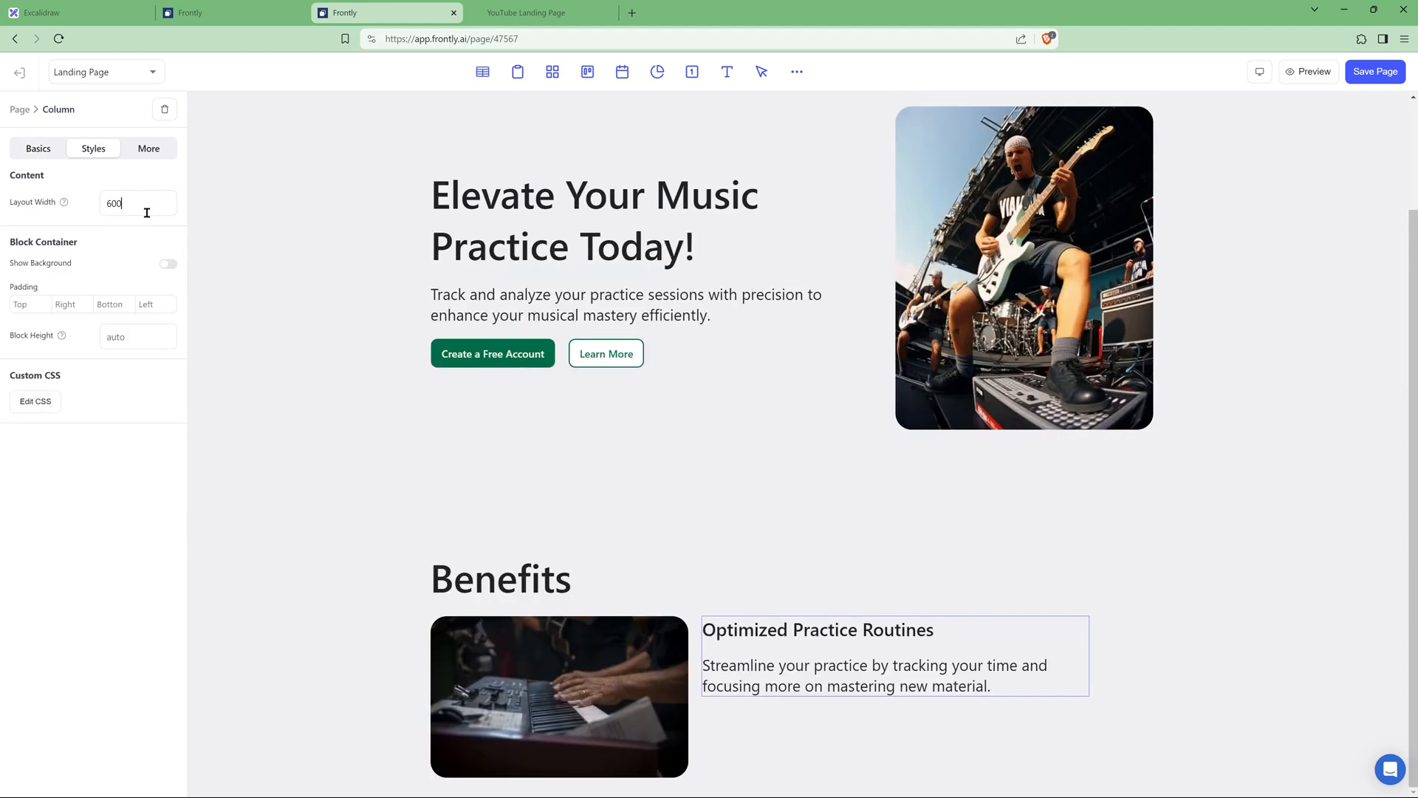
Step: Spread the piano image row's items apart horizontally to both edges and center them vertically
{"action": "left_click", "coordinate": [1120, 642]}
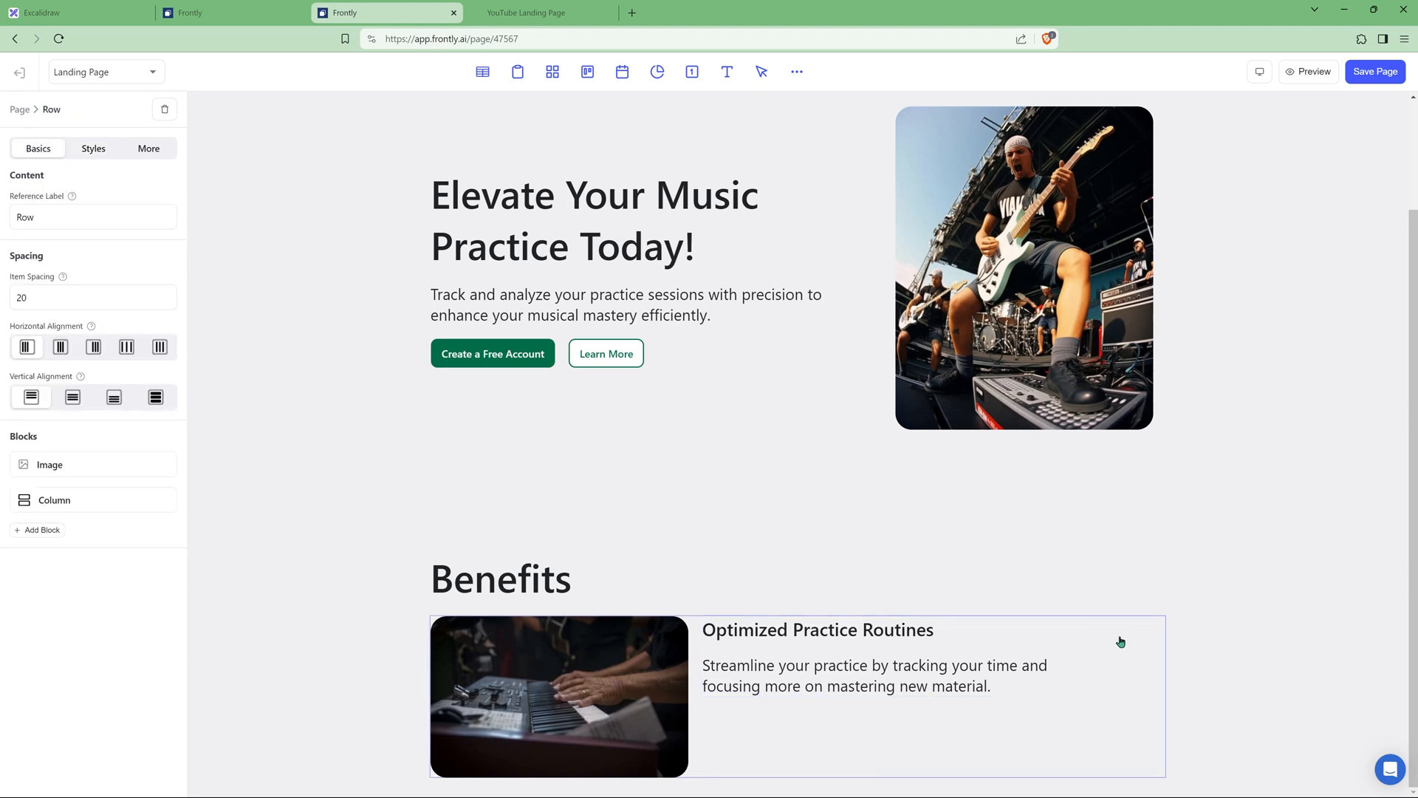
{"action": "left_click", "coordinate": [132, 353]}
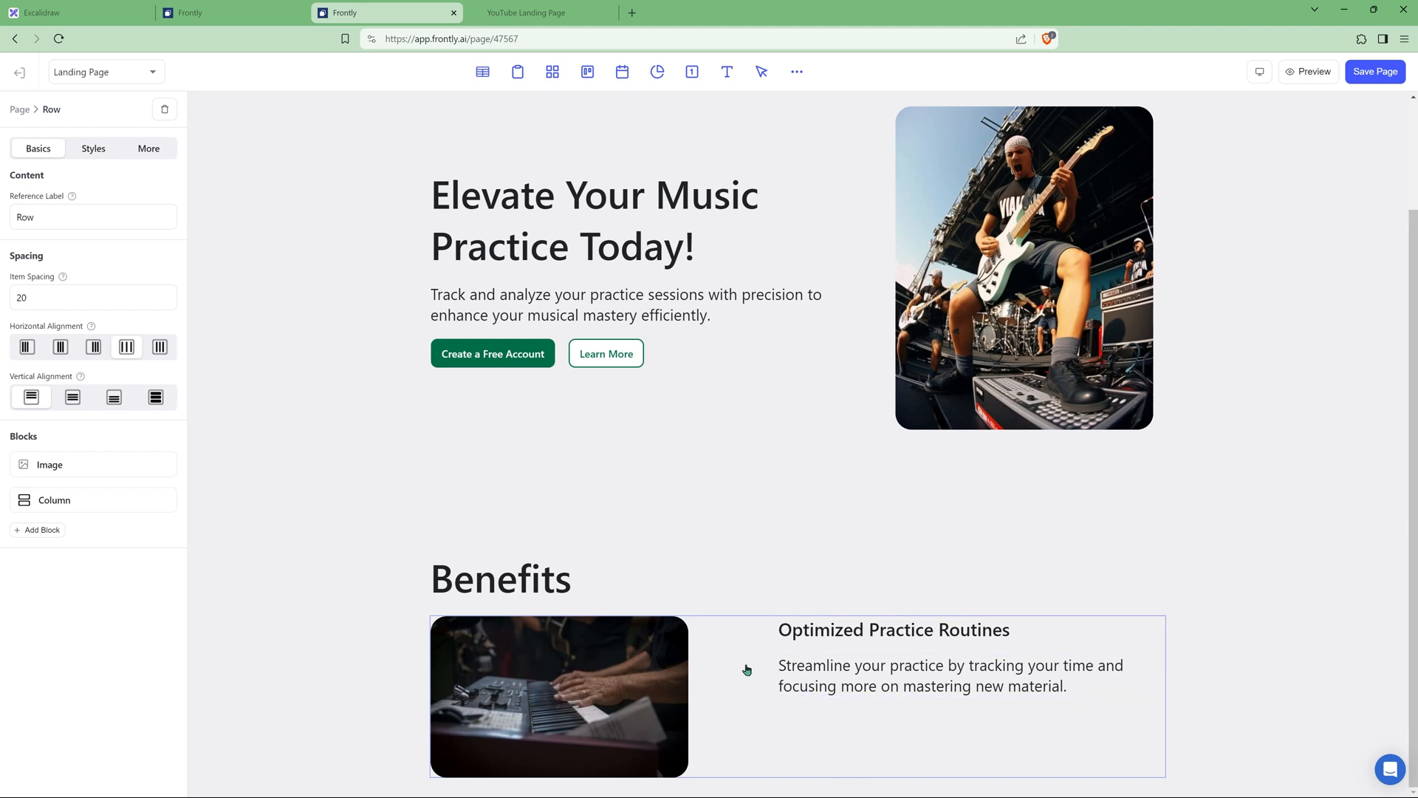
{"action": "left_click", "coordinate": [72, 398]}
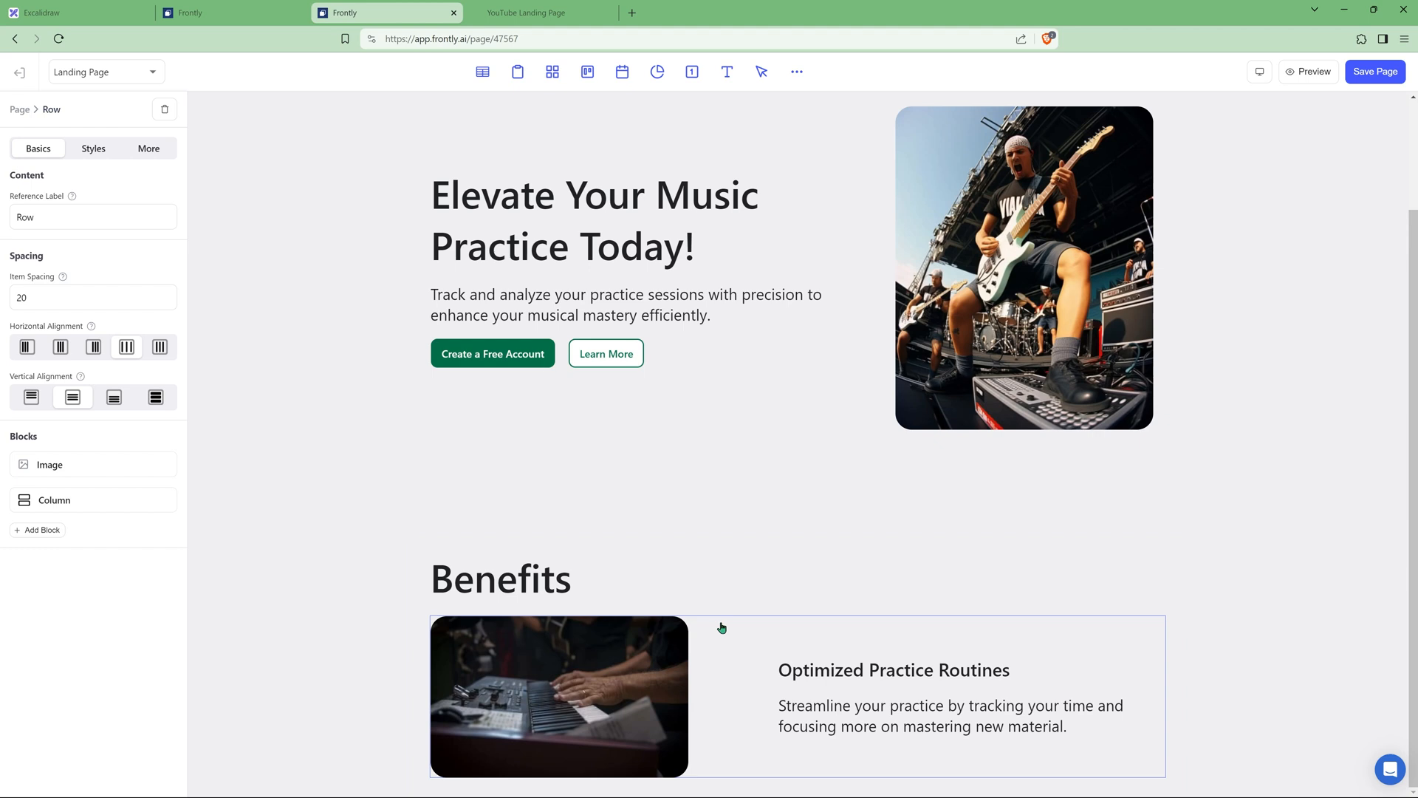
Step: Duplicate the piano image row twice to make three benefit rows
{"action": "left_click", "coordinate": [91, 148]}
{"action": "left_click", "coordinate": [148, 151]}
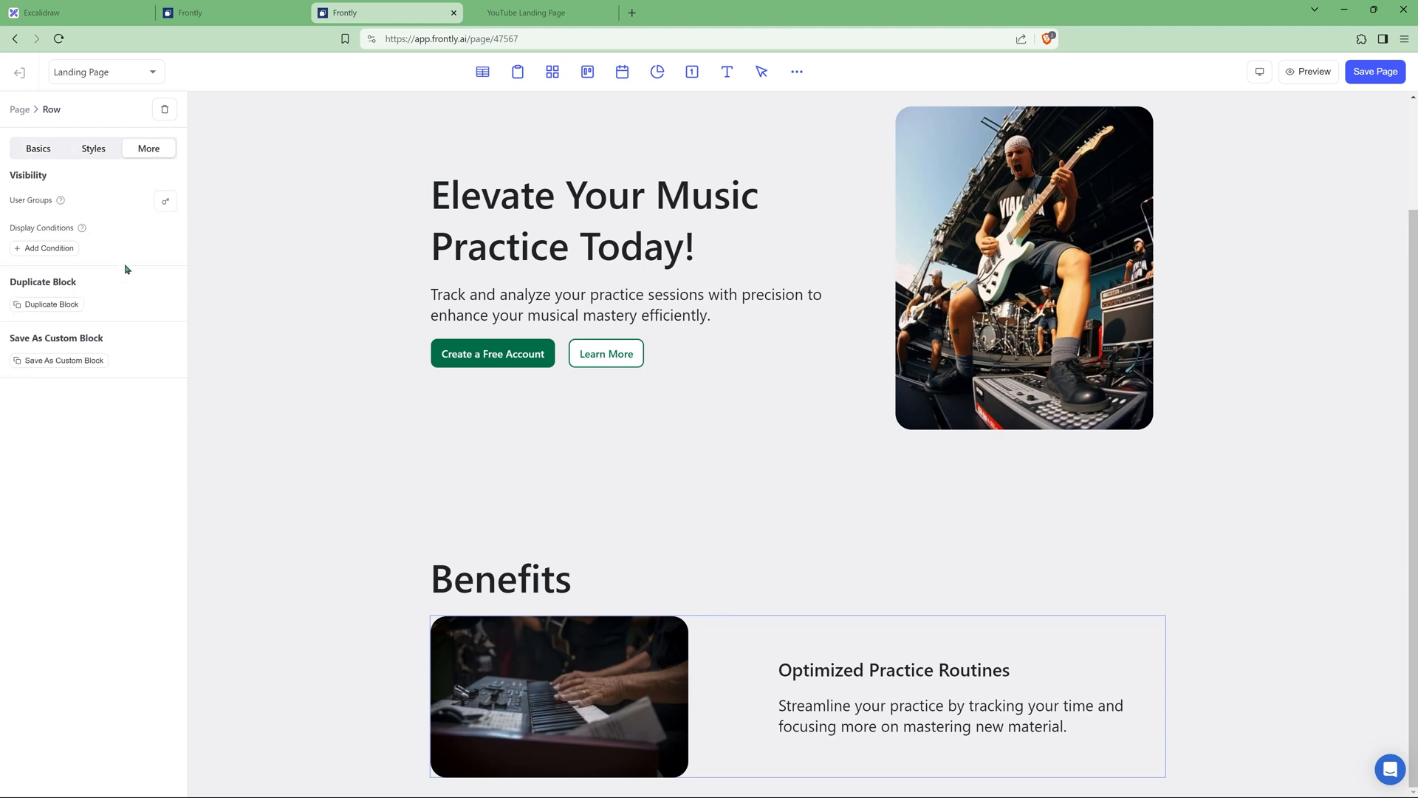
{"action": "left_click", "coordinate": [60, 298]}
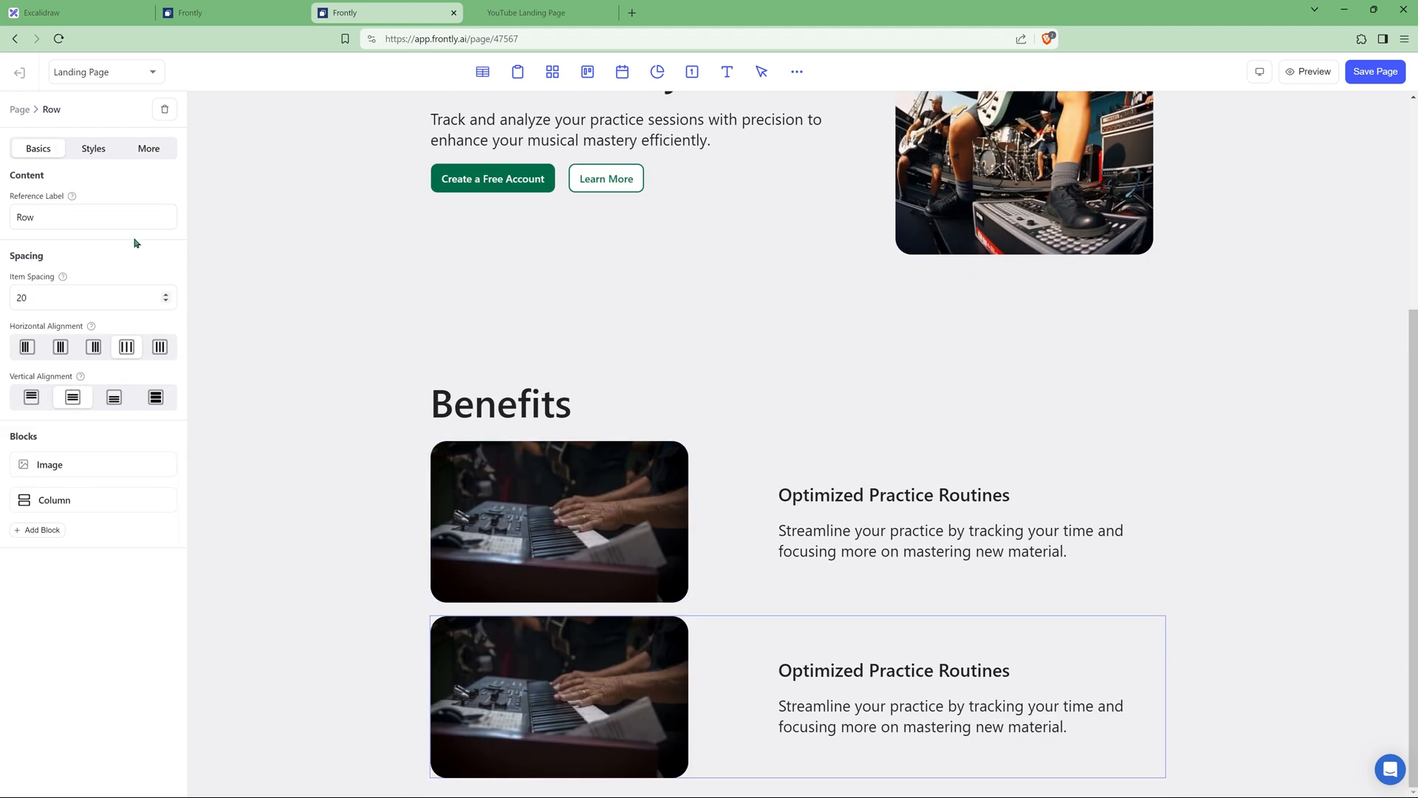
{"action": "left_click", "coordinate": [148, 151]}
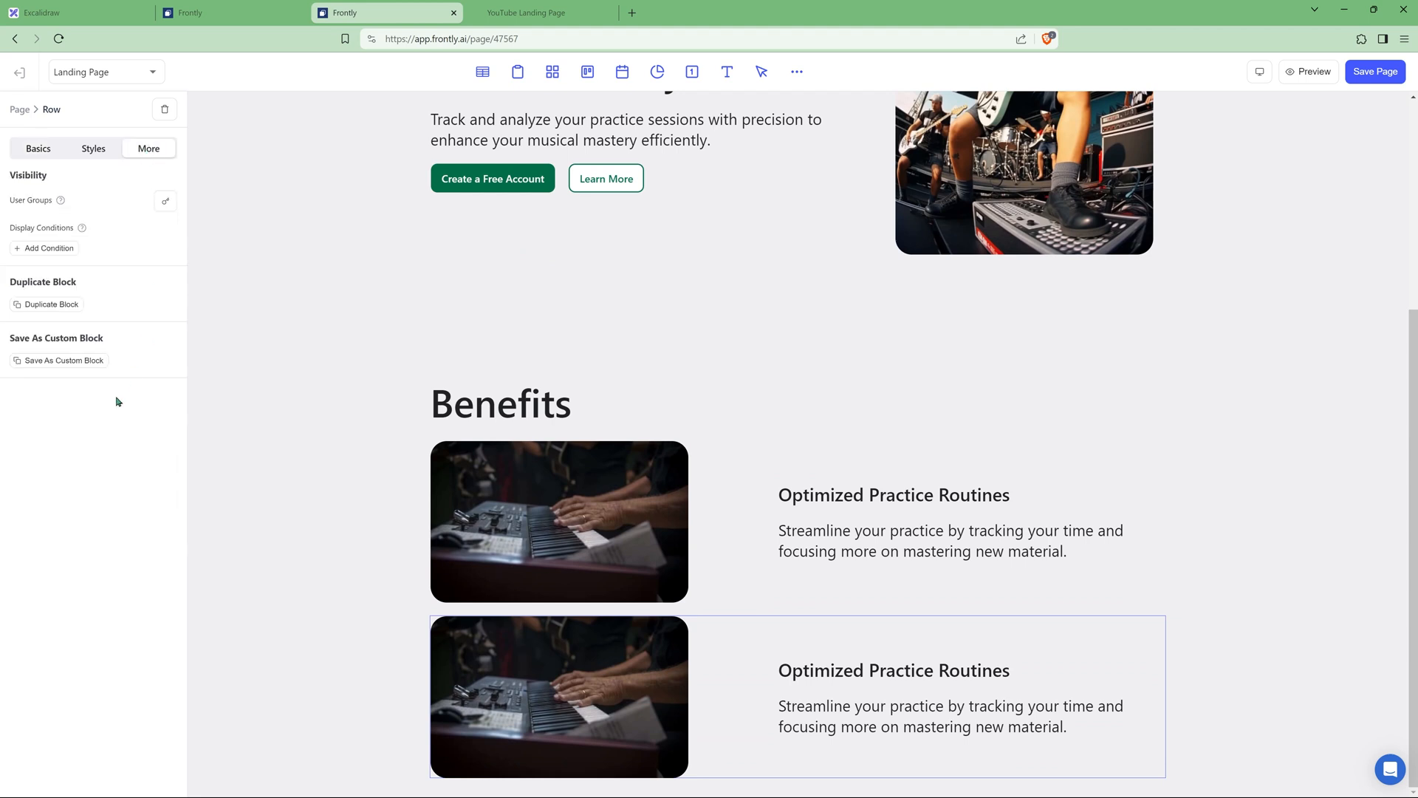
{"action": "left_click", "coordinate": [39, 306]}
Step: Reorder the second benefit row so its text column comes before the image
{"action": "left_click", "coordinate": [746, 493]}
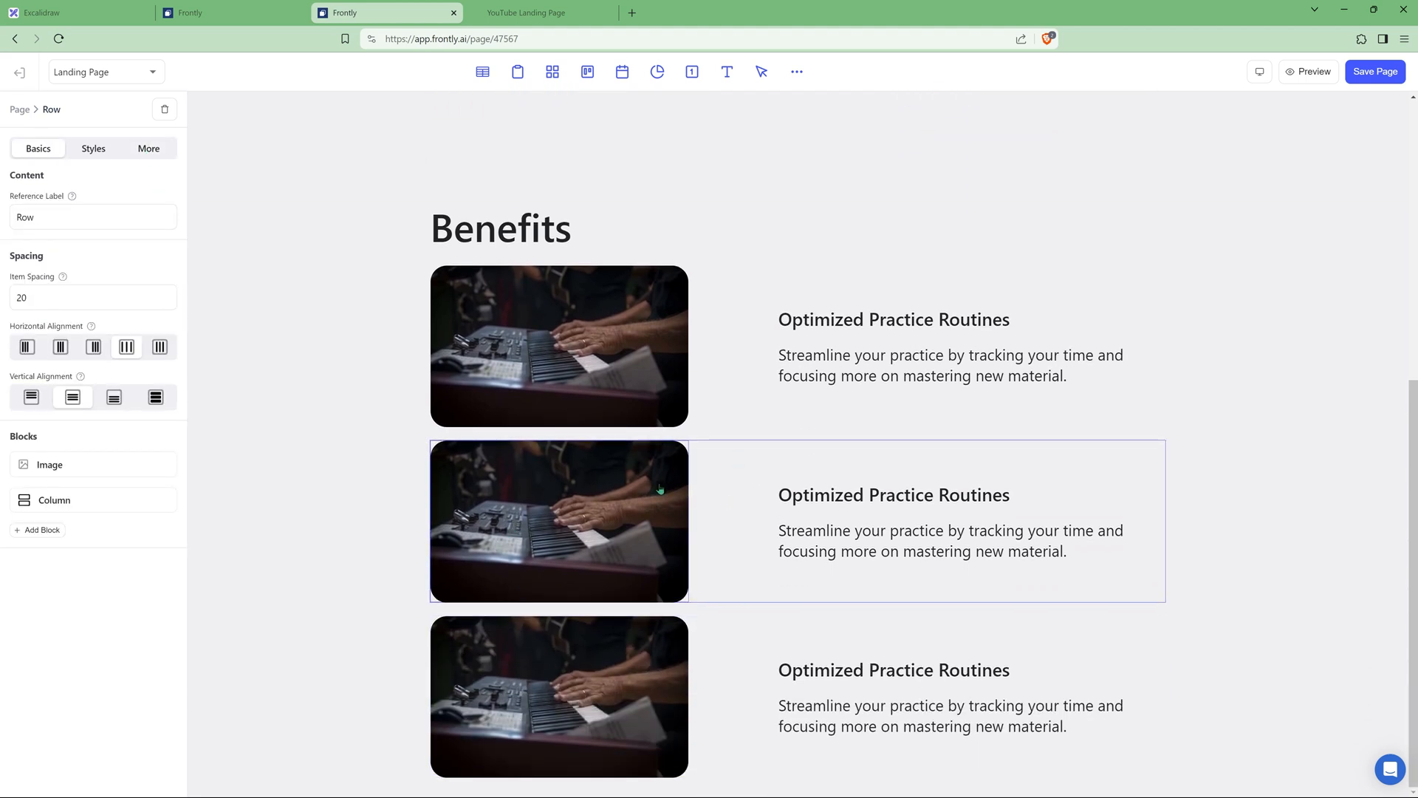
{"action": "left_click", "coordinate": [623, 495]}
{"action": "left_click", "coordinate": [709, 466]}
{"action": "left_click_drag", "start_coordinate": [57, 503], "coordinate": [56, 462]}
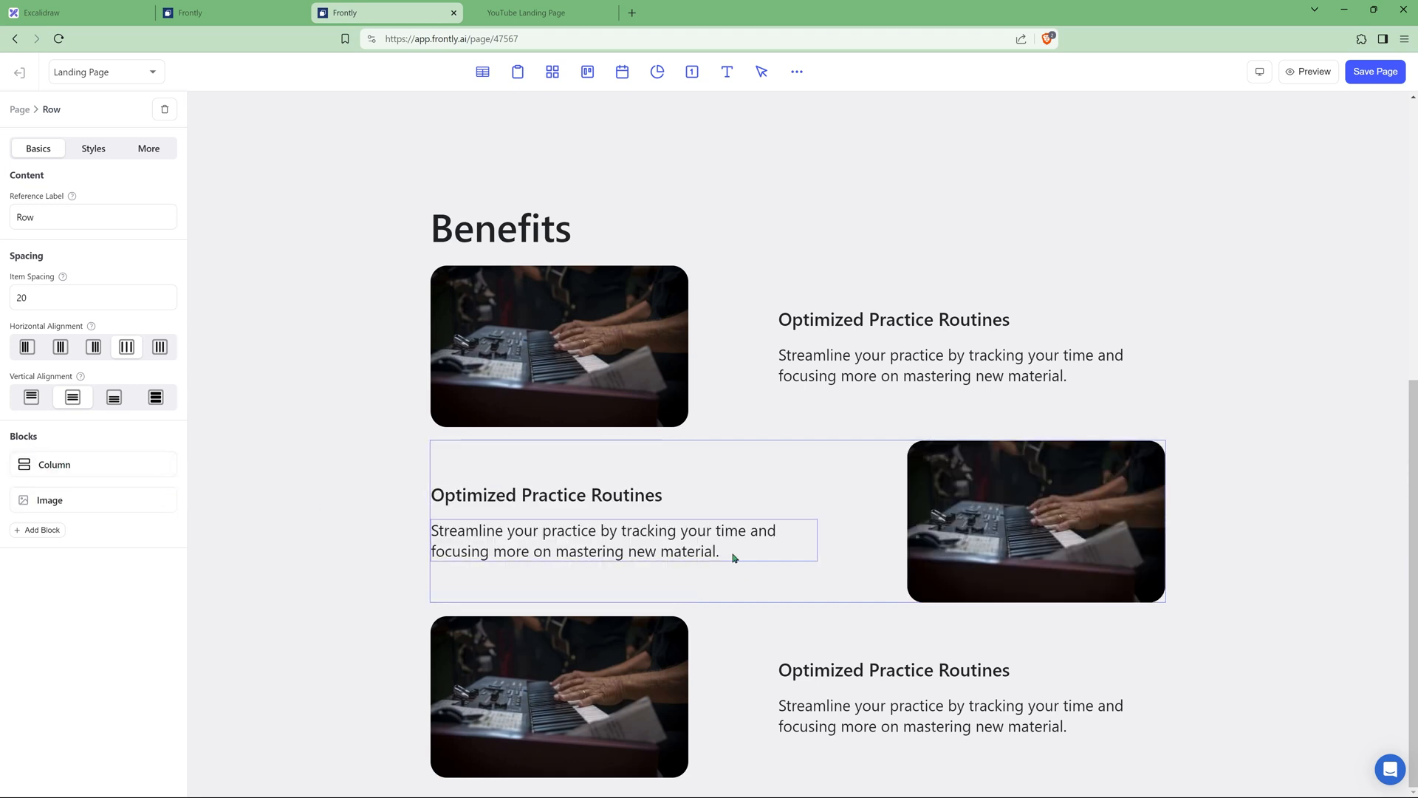
Step: Center the Benefits column's content horizontally and set its item spacing to 75
{"action": "left_click", "coordinate": [520, 436]}
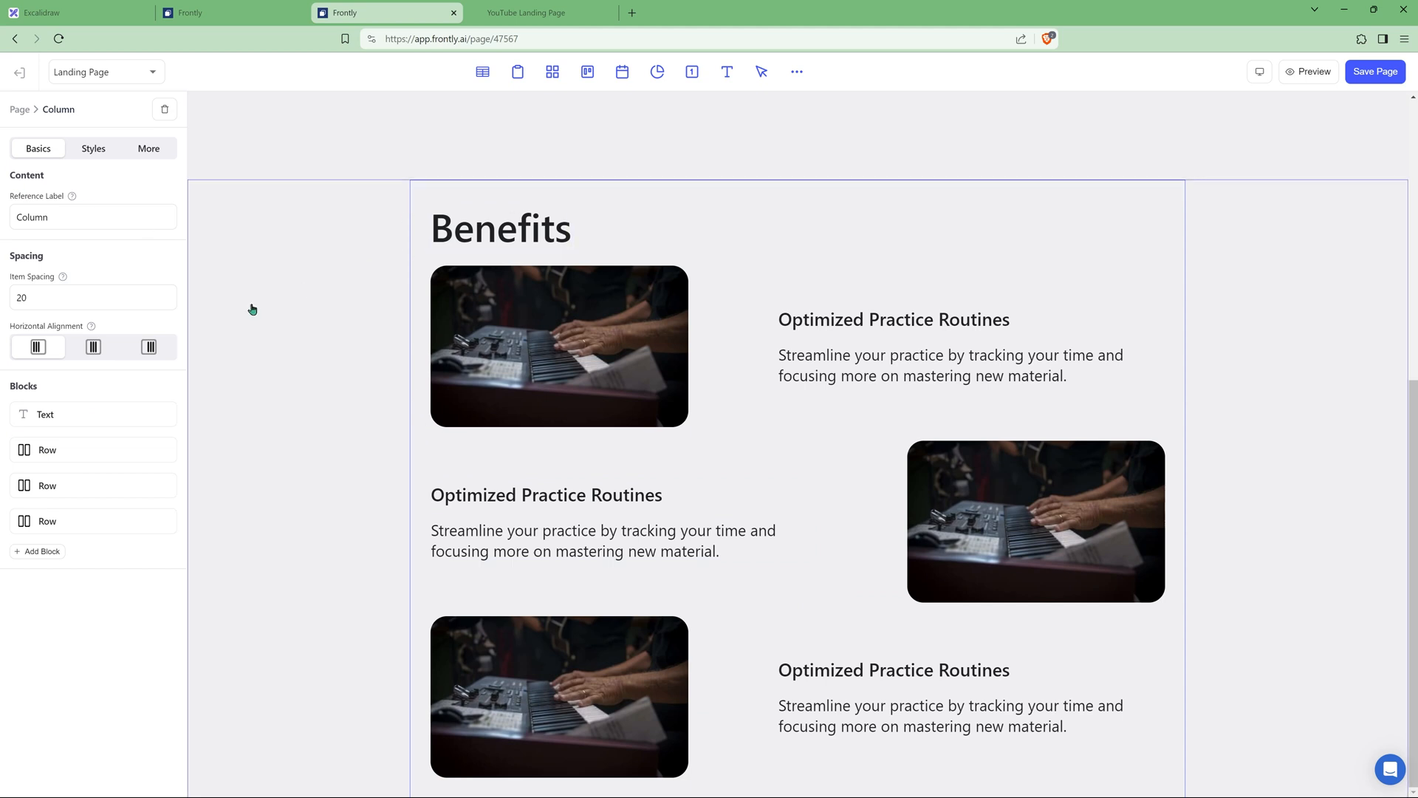
{"action": "left_click", "coordinate": [91, 351]}
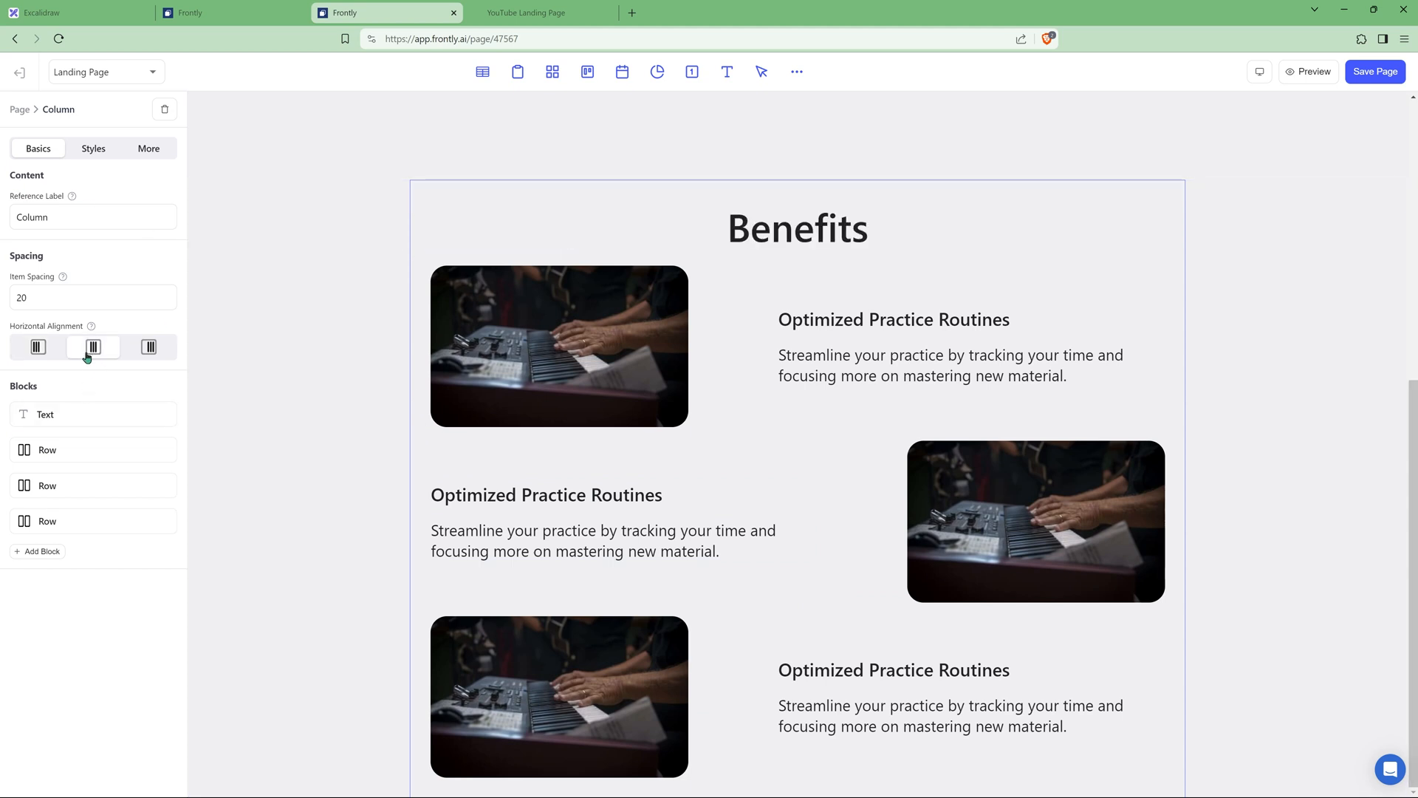
{"action": "left_click_drag", "start_coordinate": [60, 297], "coordinate": [1, 296]}
{"action": "type", "text": "50"}
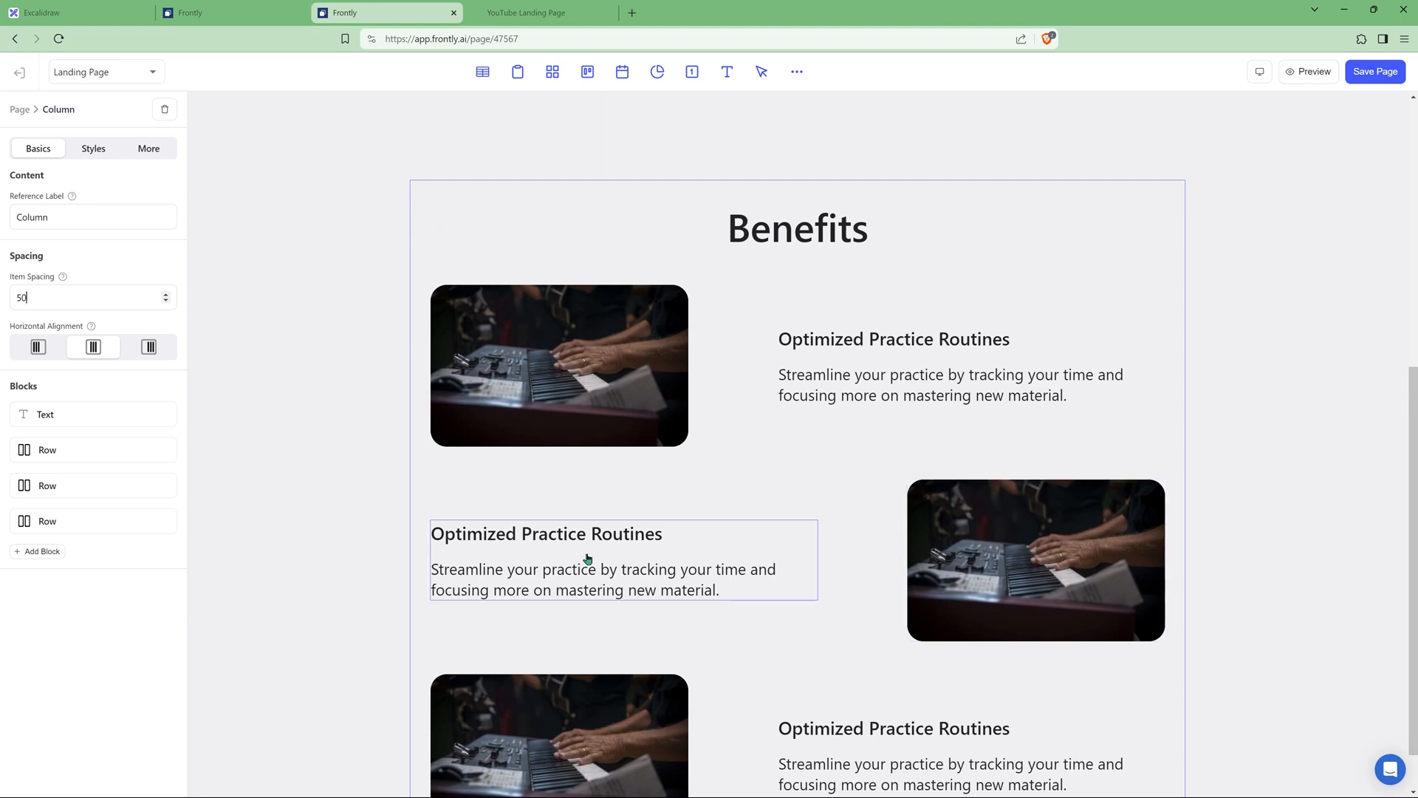
{"action": "left_click_drag", "start_coordinate": [19, 295], "coordinate": [2, 296]}
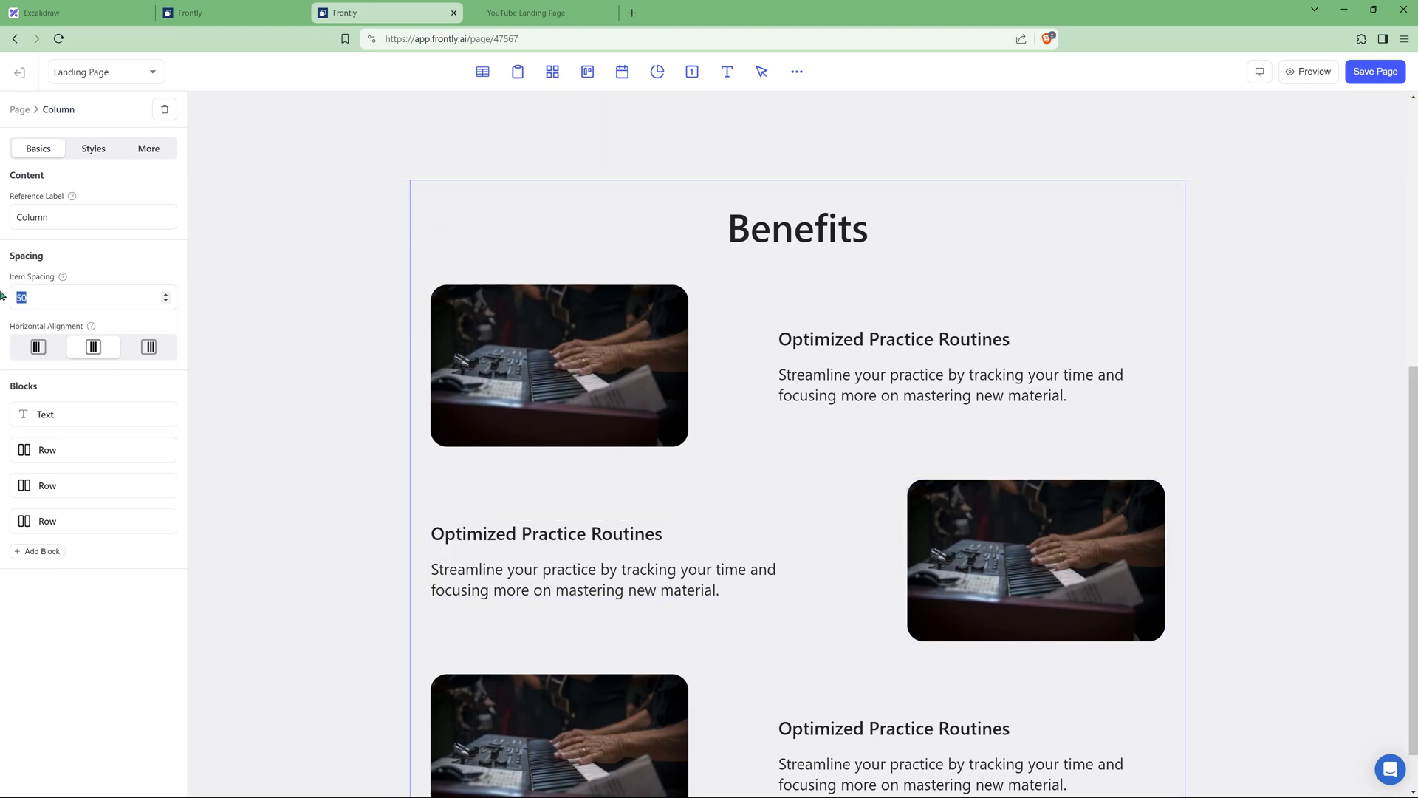
{"action": "type", "text": "75"}
{"action": "scroll", "coordinate": [658, 497], "scroll_direction": "up", "scroll_amount": 6}
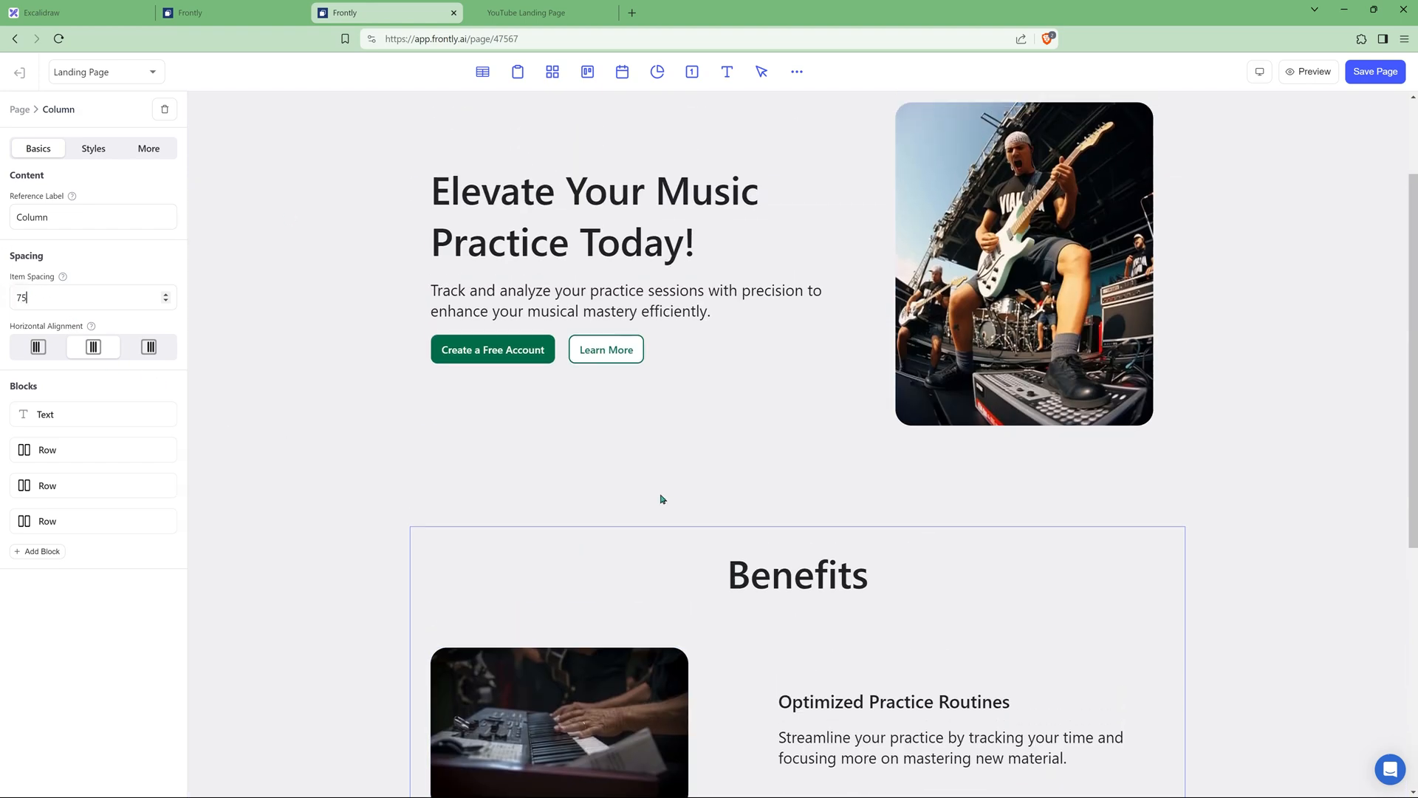
{"action": "scroll", "coordinate": [710, 521], "scroll_direction": "down", "scroll_amount": 7}
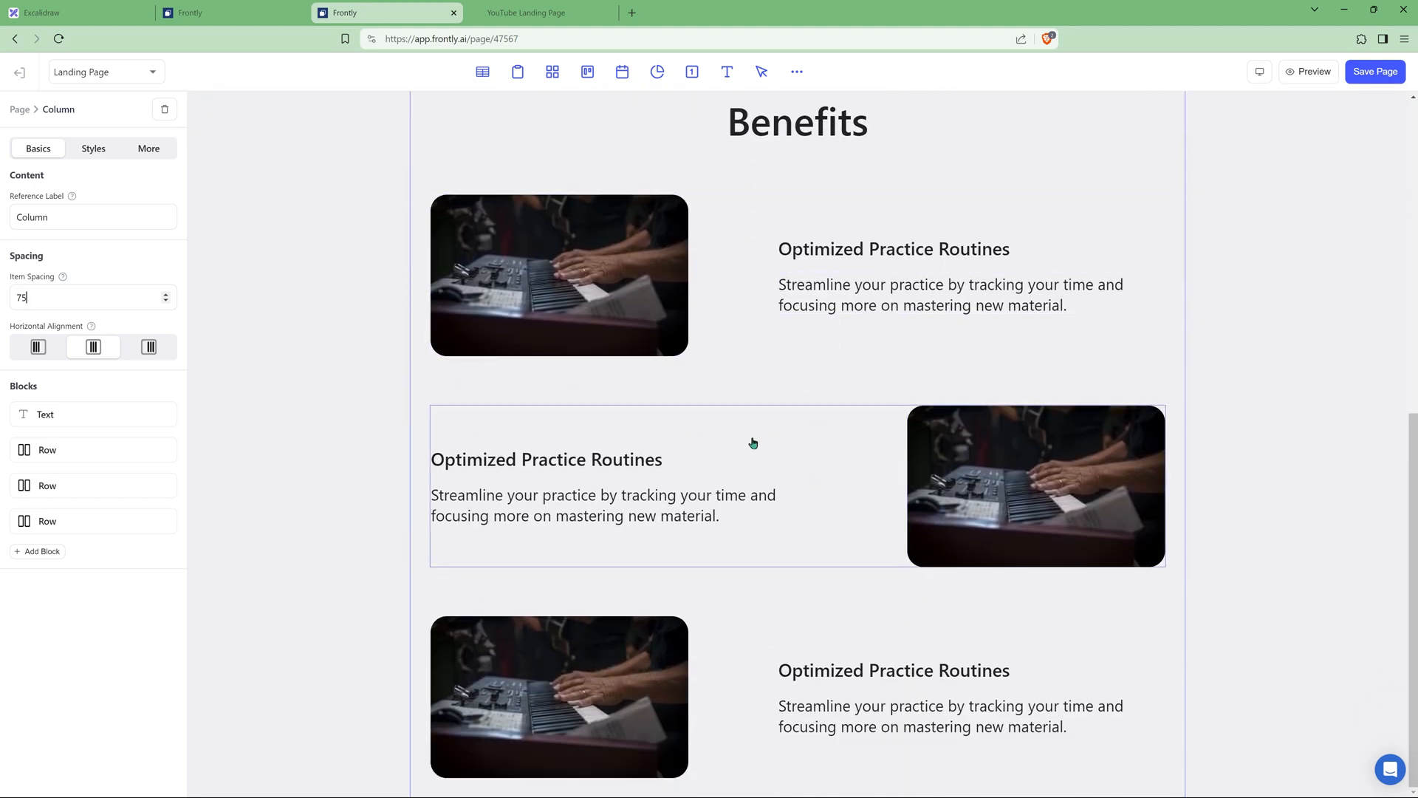
{"action": "left_click", "coordinate": [597, 457]}
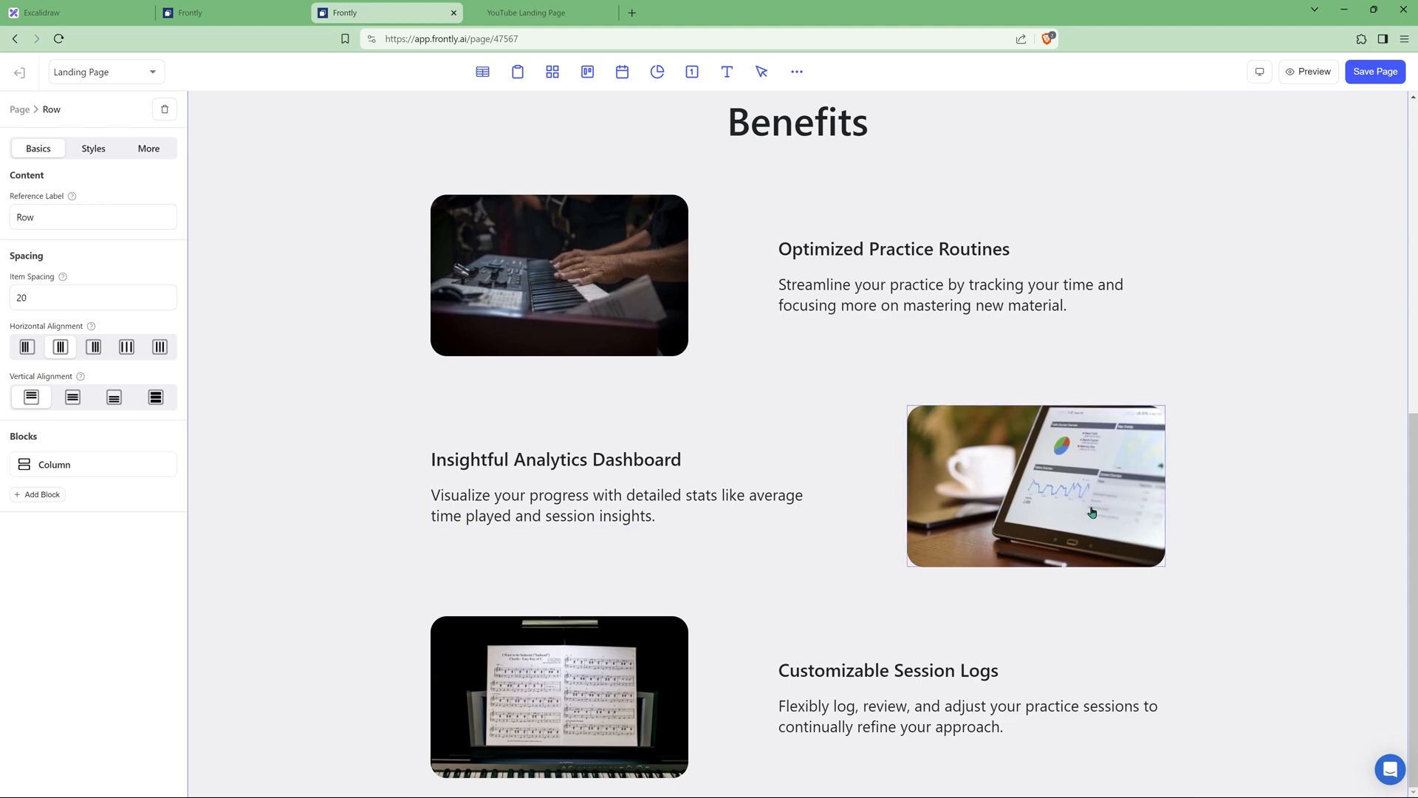
{"action": "left_click", "coordinate": [222, 13]}
{"action": "left_click", "coordinate": [362, 8]}
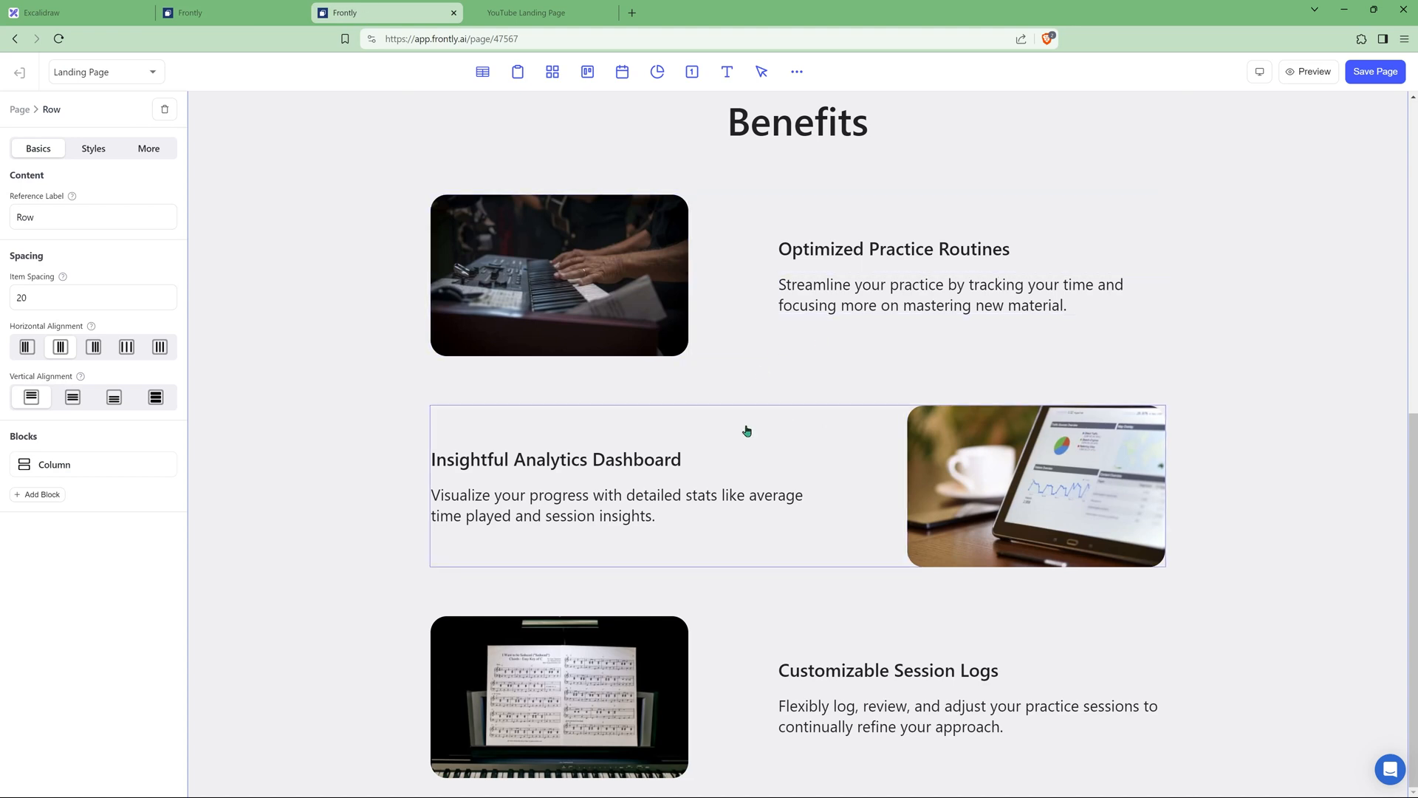
Step: Check the Features section of the Excalidraw wireframe and add a row below the Benefits section in Frontly
{"action": "left_click", "coordinate": [74, 15]}
{"action": "scroll", "coordinate": [628, 461], "scroll_direction": "down", "scroll_amount": 5}
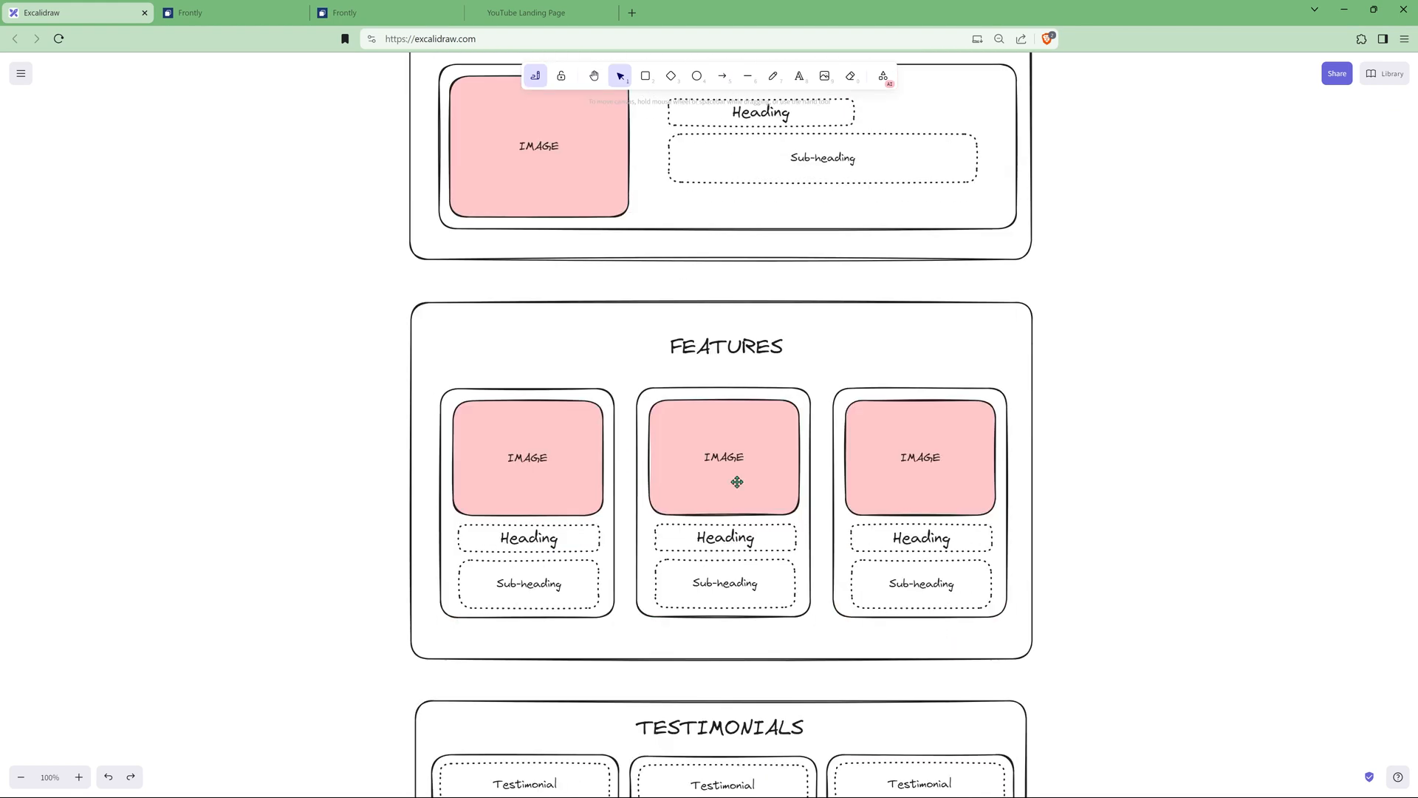
{"action": "left_click", "coordinate": [361, 12]}
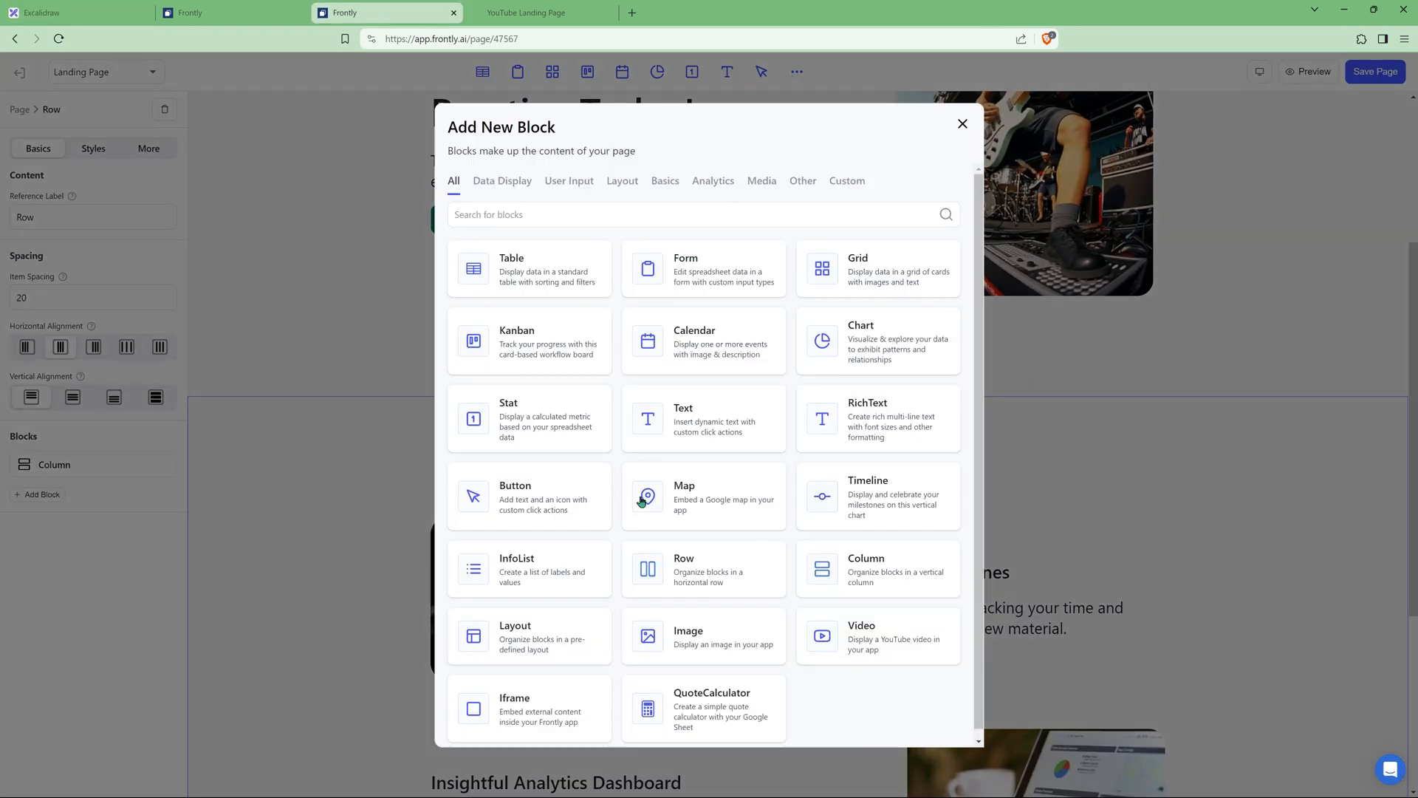
{"action": "left_click", "coordinate": [673, 571]}
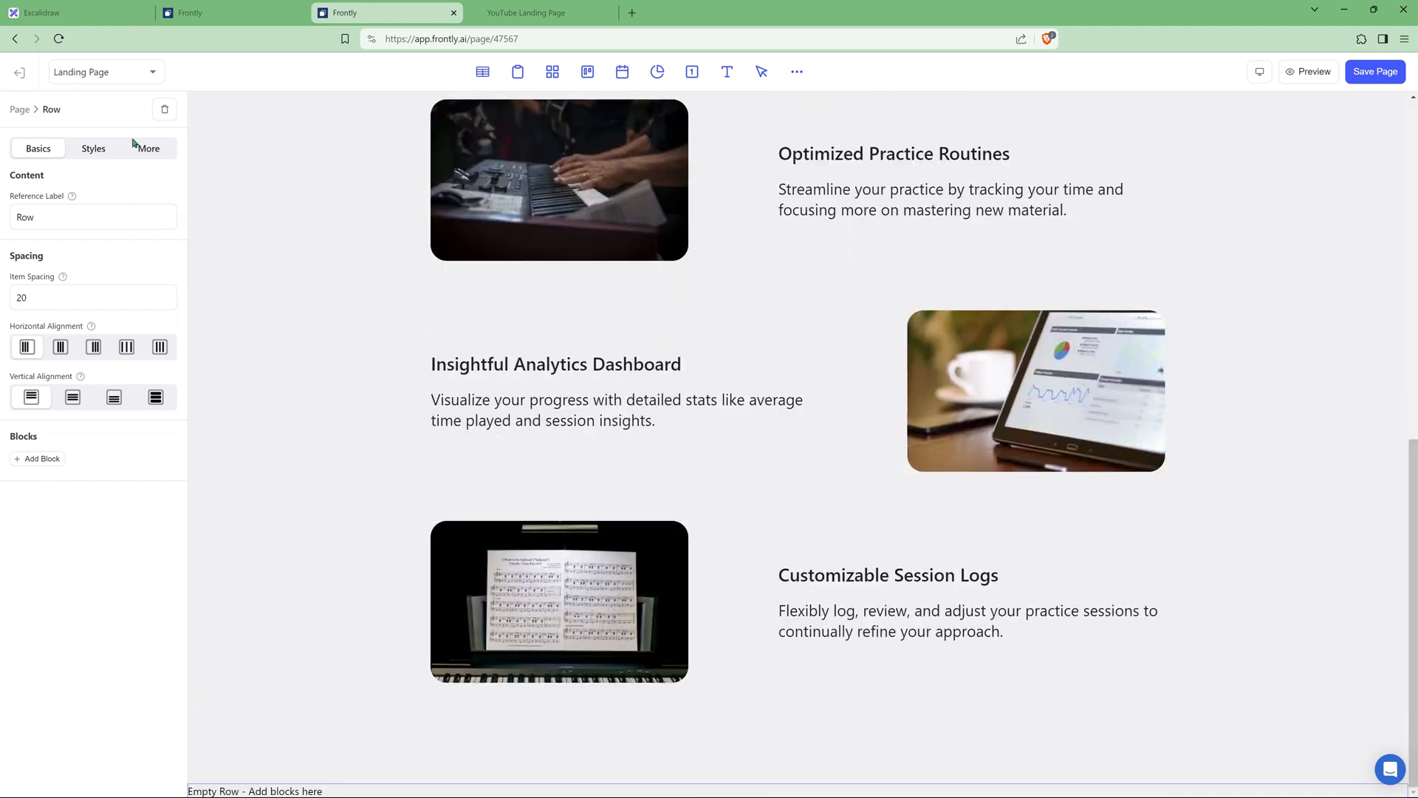
Step: Give the new empty row the custom container CSS "background-color:#006C47;" and center its items horizontally
{"action": "left_click", "coordinate": [91, 149]}
{"action": "left_click", "coordinate": [47, 338]}
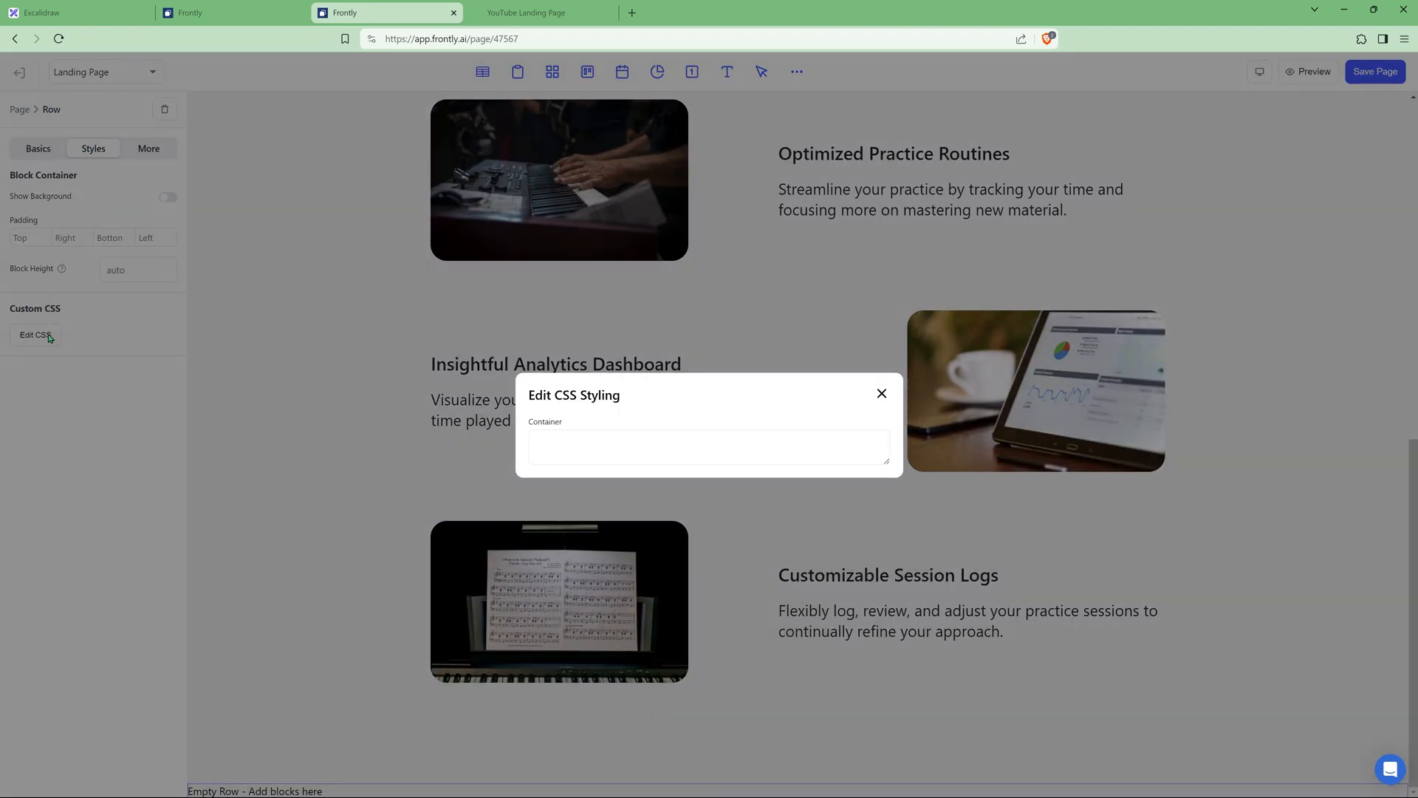
{"action": "type", "text": "background-color:#006C47;"}
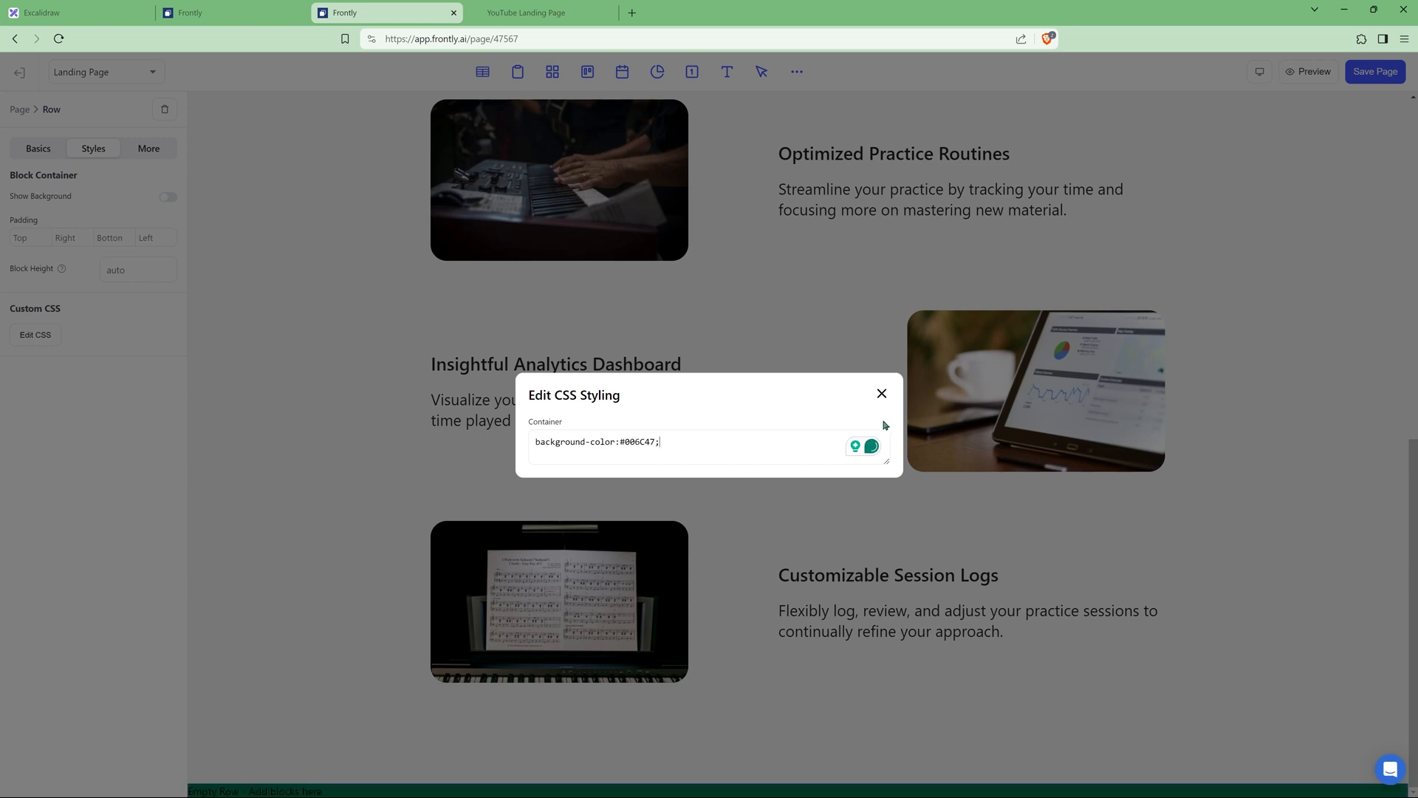
{"action": "left_click", "coordinate": [882, 396]}
{"action": "left_click", "coordinate": [61, 349]}
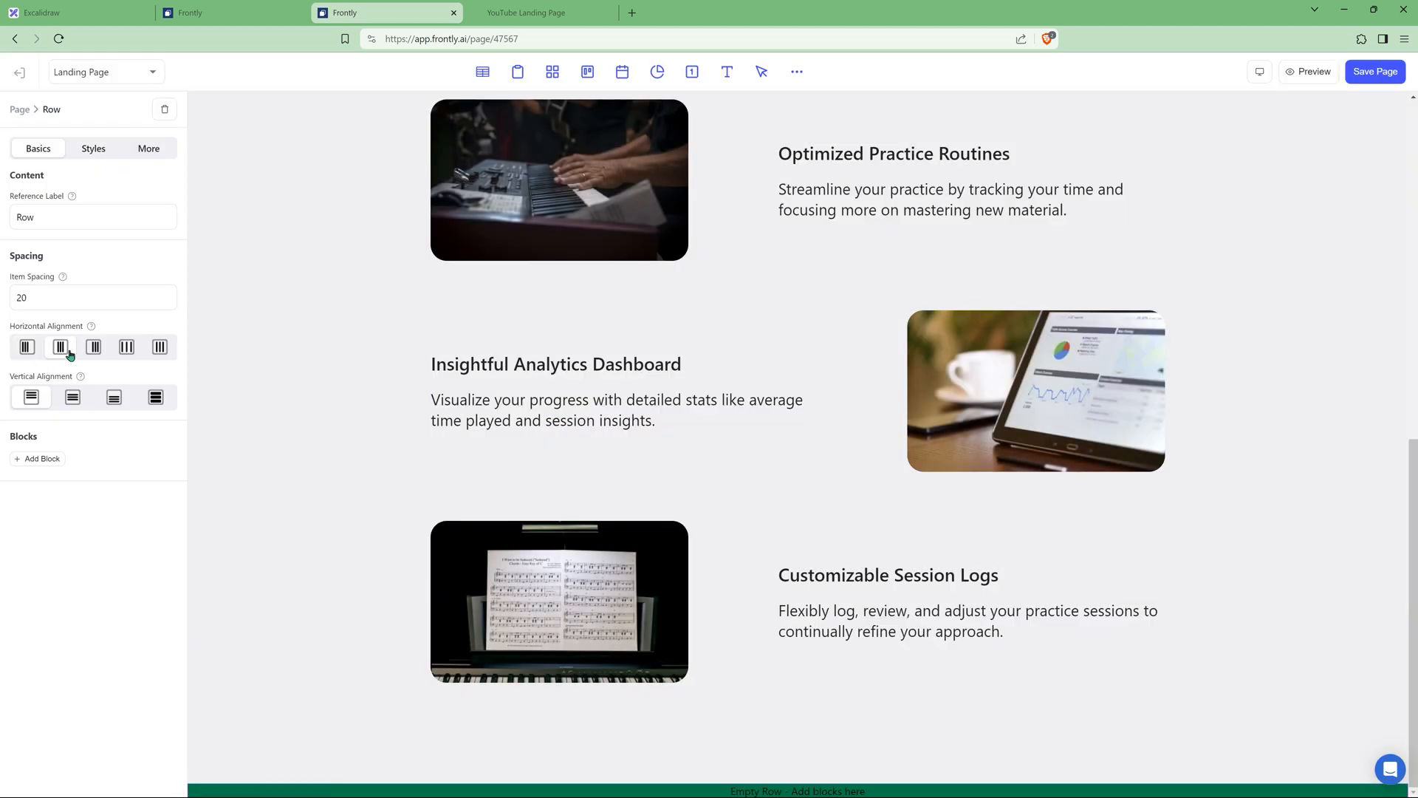
Step: Add a Column block inside the empty green row below the Benefits section and set its layout width to 1200
{"action": "left_click", "coordinate": [37, 459]}
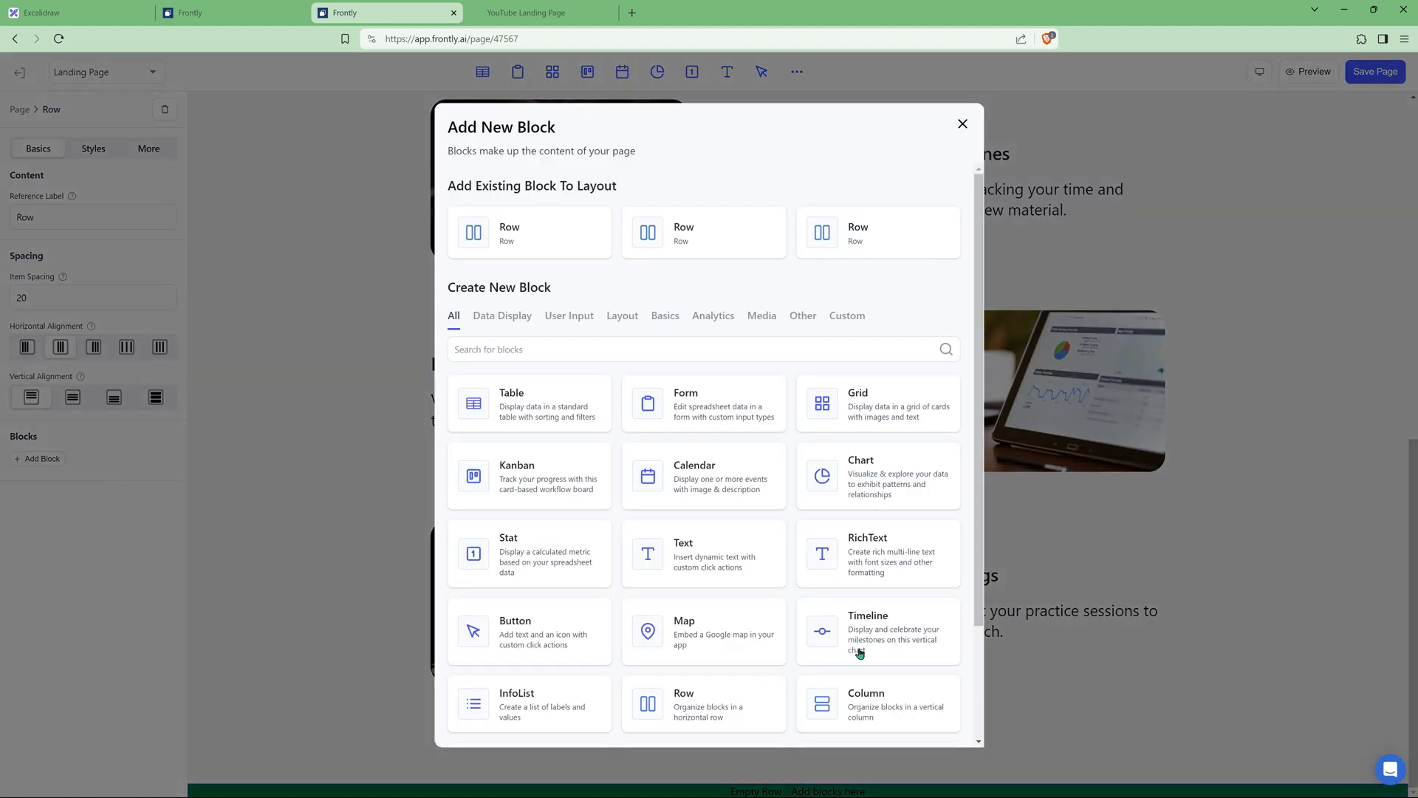
{"action": "left_click", "coordinate": [872, 698]}
{"action": "scroll", "coordinate": [807, 497], "scroll_direction": "up", "scroll_amount": 6}
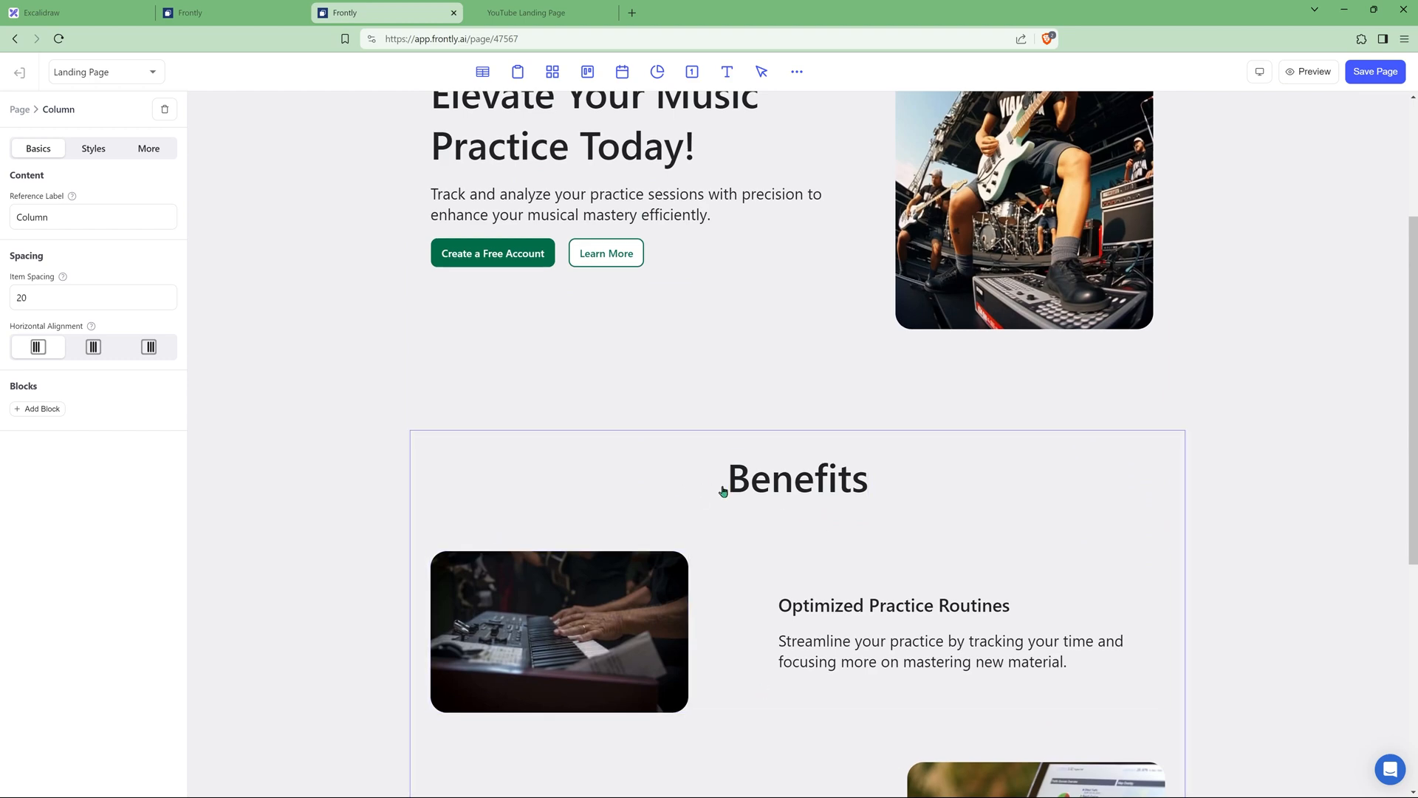
{"action": "scroll", "coordinate": [696, 488], "scroll_direction": "down", "scroll_amount": 4}
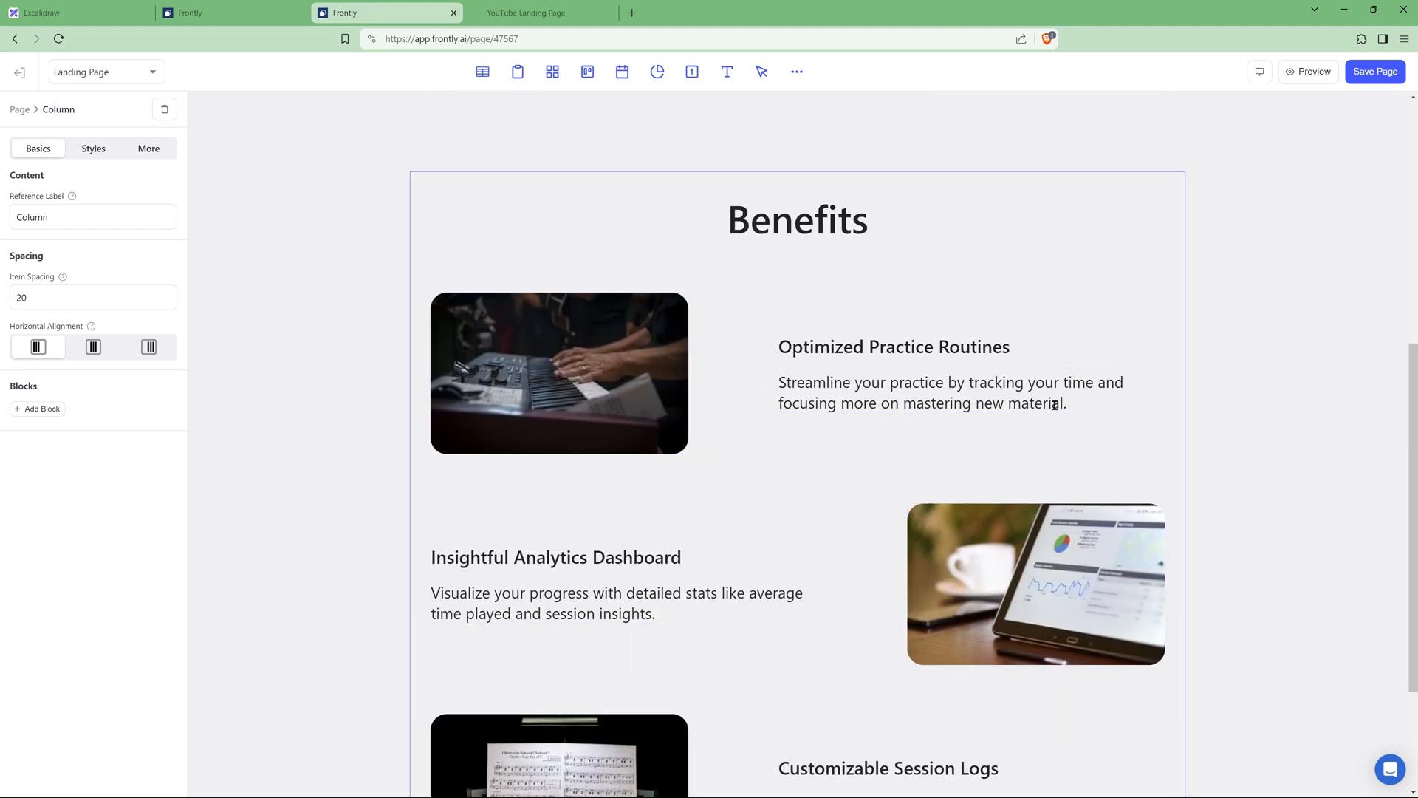
{"action": "scroll", "coordinate": [649, 458], "scroll_direction": "down", "scroll_amount": 3}
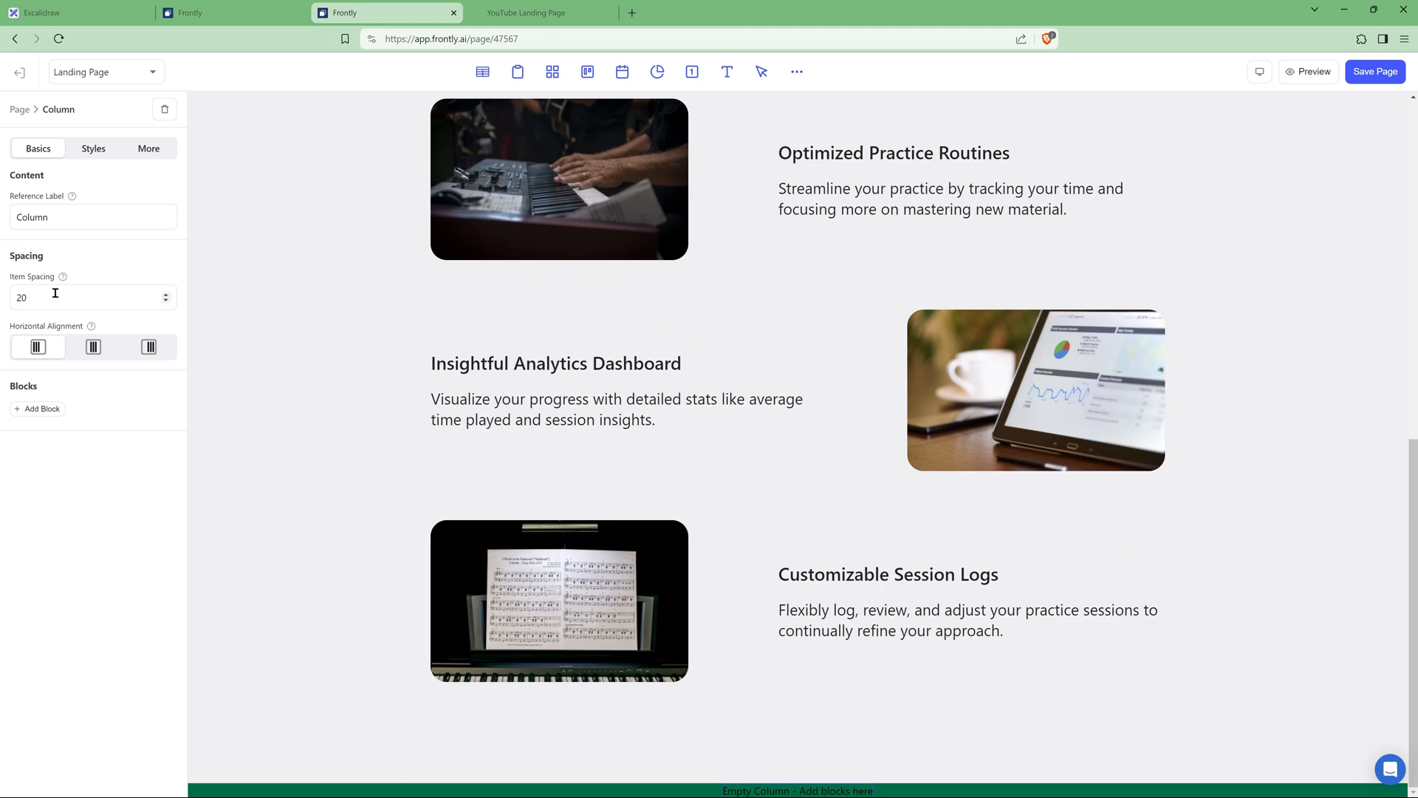
{"action": "left_click", "coordinate": [87, 147]}
{"action": "left_click", "coordinate": [141, 206]}
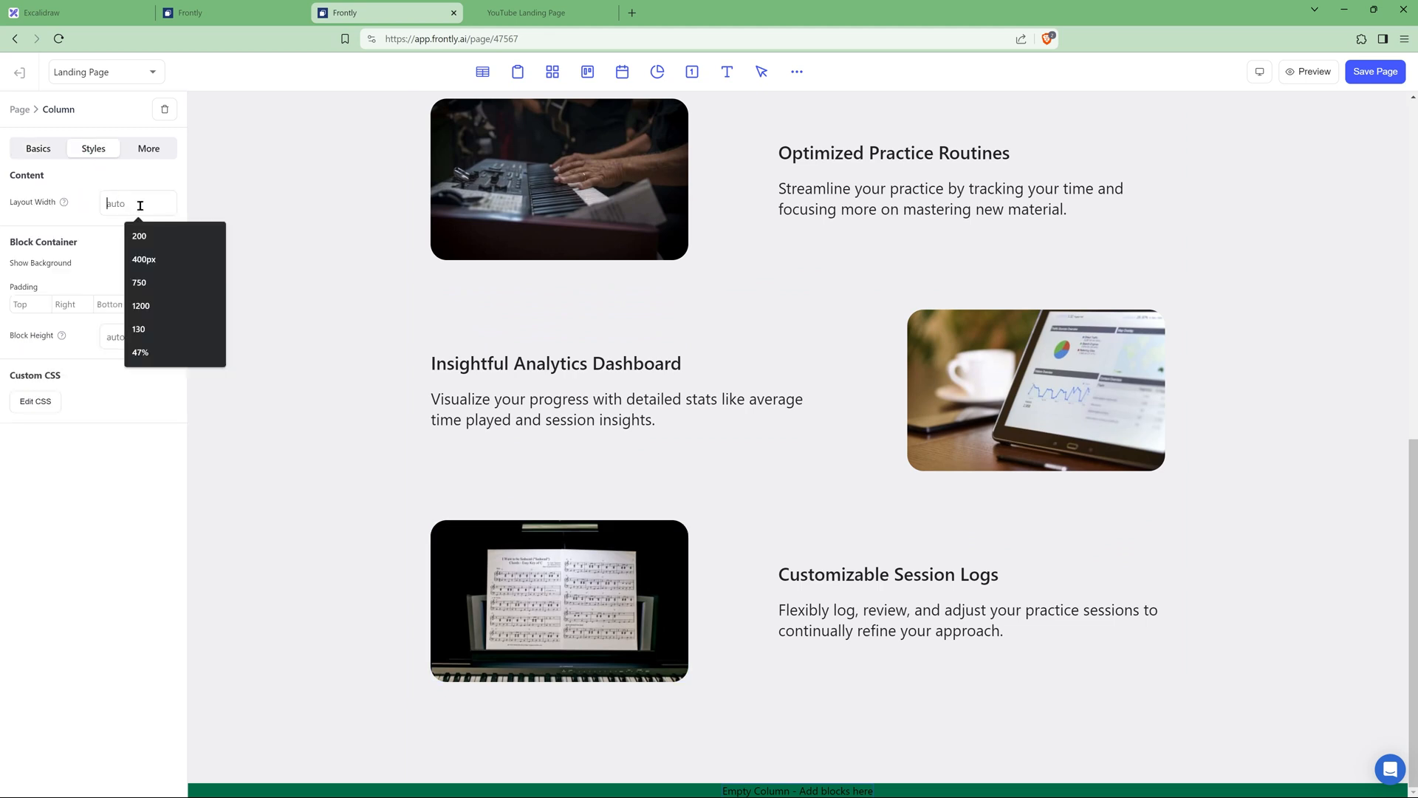
{"action": "type", "text": "1200"}
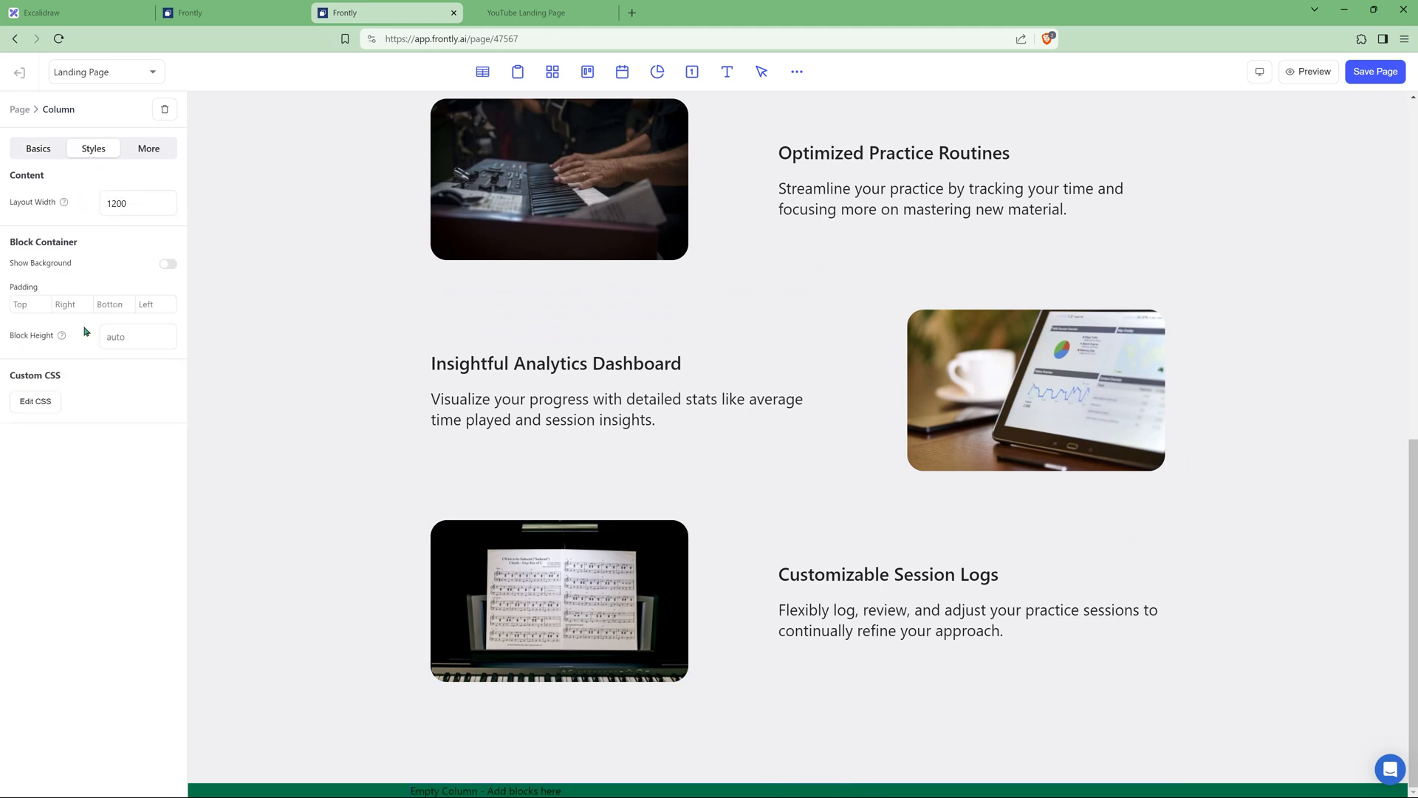
Step: Set the new column's container padding to 30 on all four sides
{"action": "left_click", "coordinate": [22, 306]}
{"action": "type", "text": "30"}
{"action": "key", "text": "Tab"}
{"action": "type", "text": "30"}
{"action": "key", "text": "Tab"}
{"action": "type", "text": "30"}
{"action": "key", "text": "Tab"}
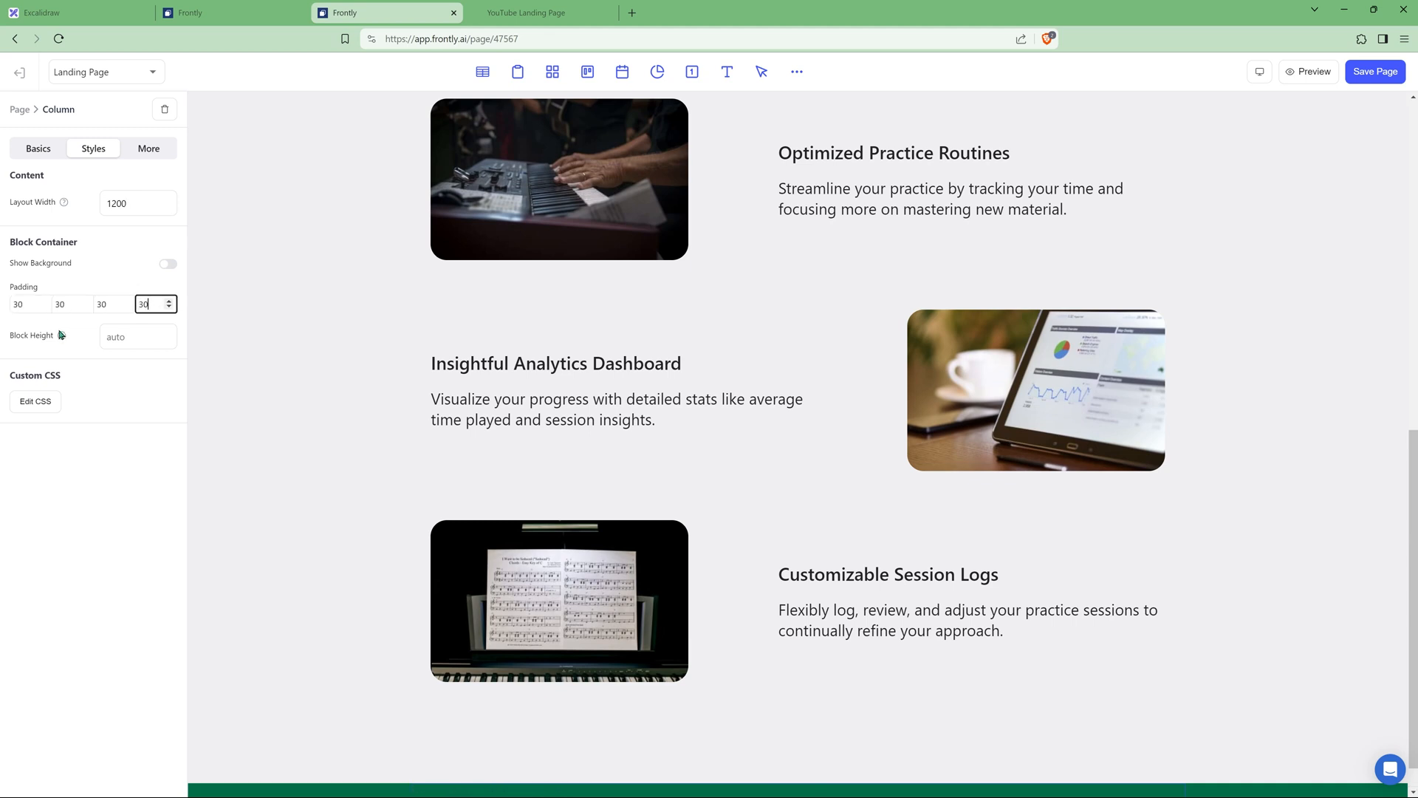
Step: Add a Text block to the column, styled as Heading 5 Xl with centered text alignment
{"action": "left_click", "coordinate": [38, 148]}
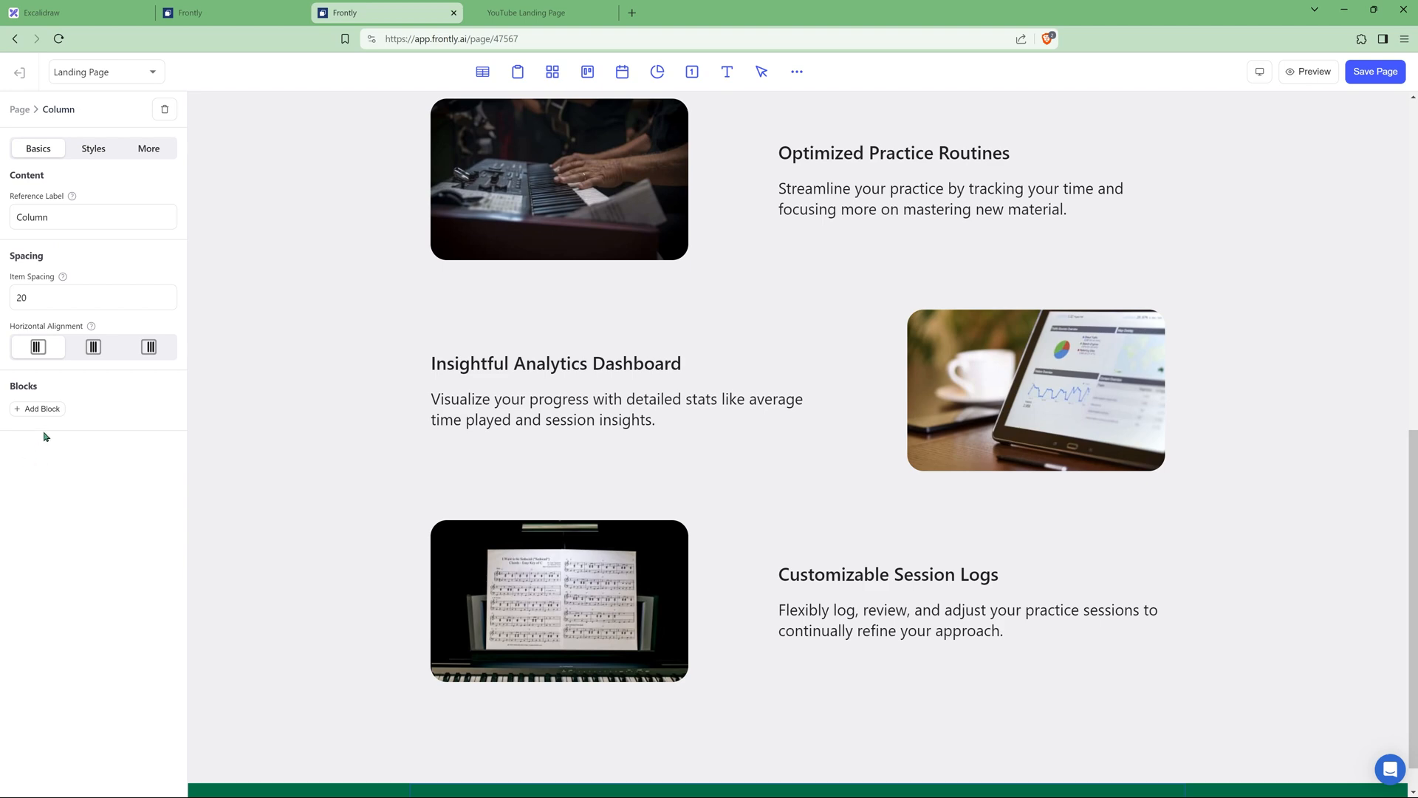
{"action": "left_click", "coordinate": [36, 409]}
{"action": "left_click", "coordinate": [698, 550]}
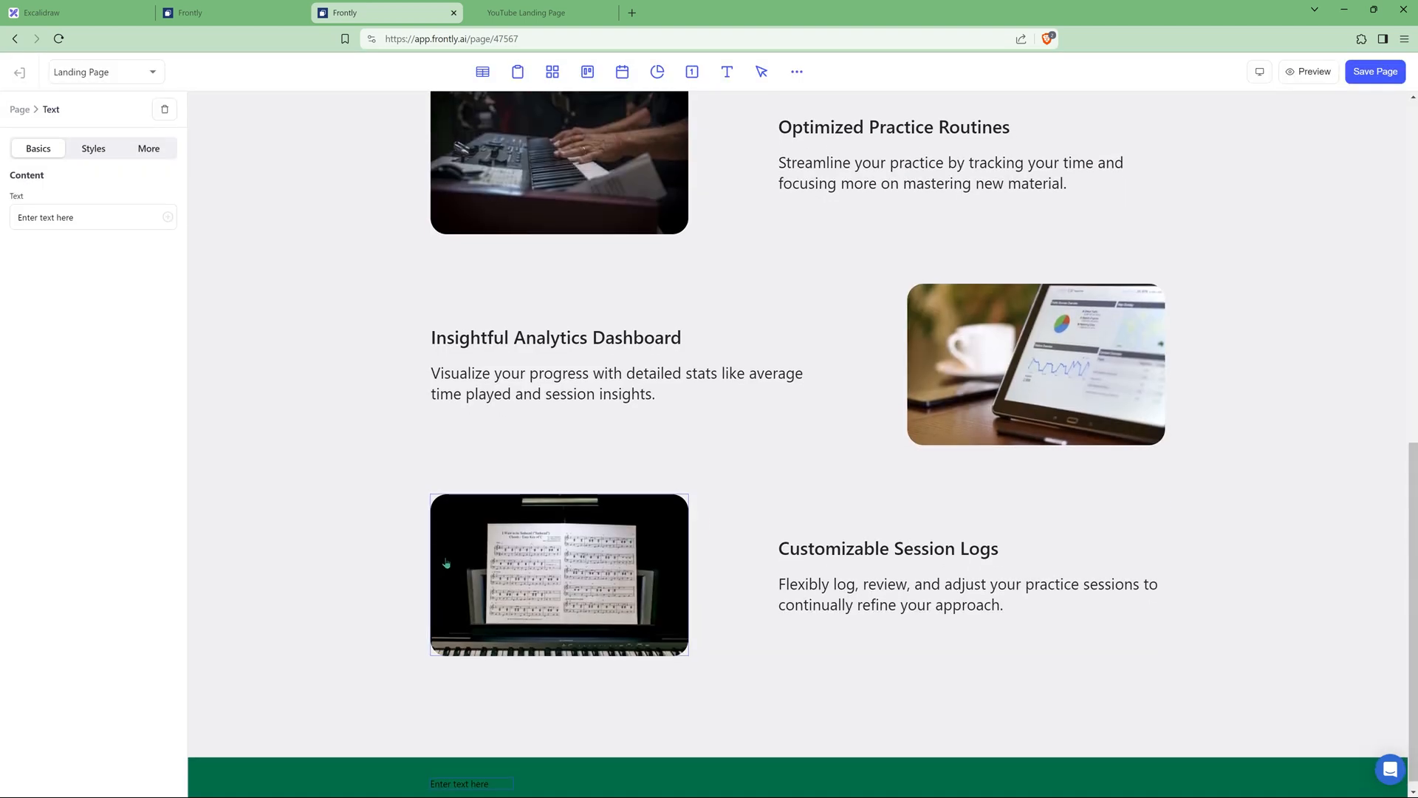
{"action": "left_click", "coordinate": [105, 297]}
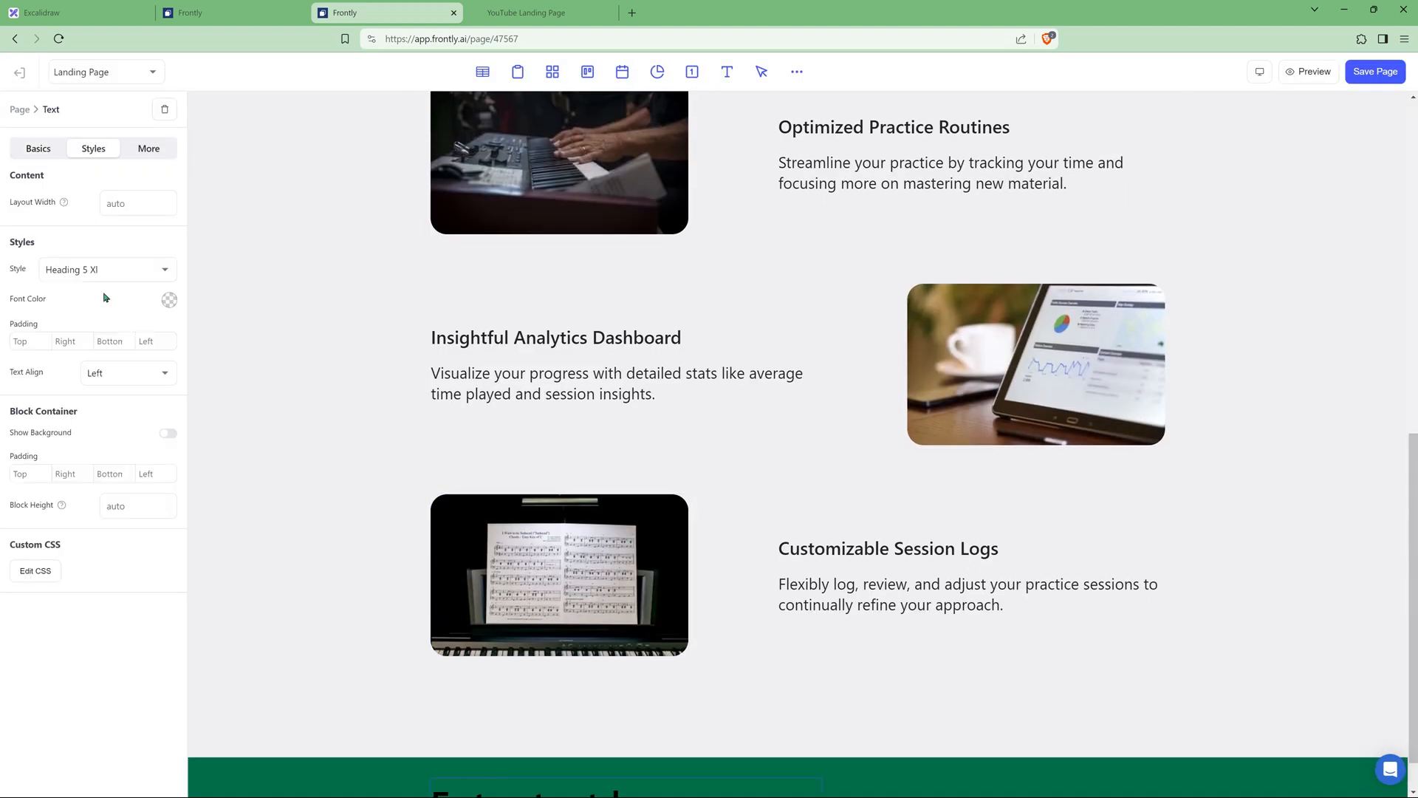
{"action": "scroll", "coordinate": [329, 547], "scroll_direction": "down", "scroll_amount": 1}
{"action": "left_click", "coordinate": [136, 372]}
{"action": "left_click", "coordinate": [119, 425]}
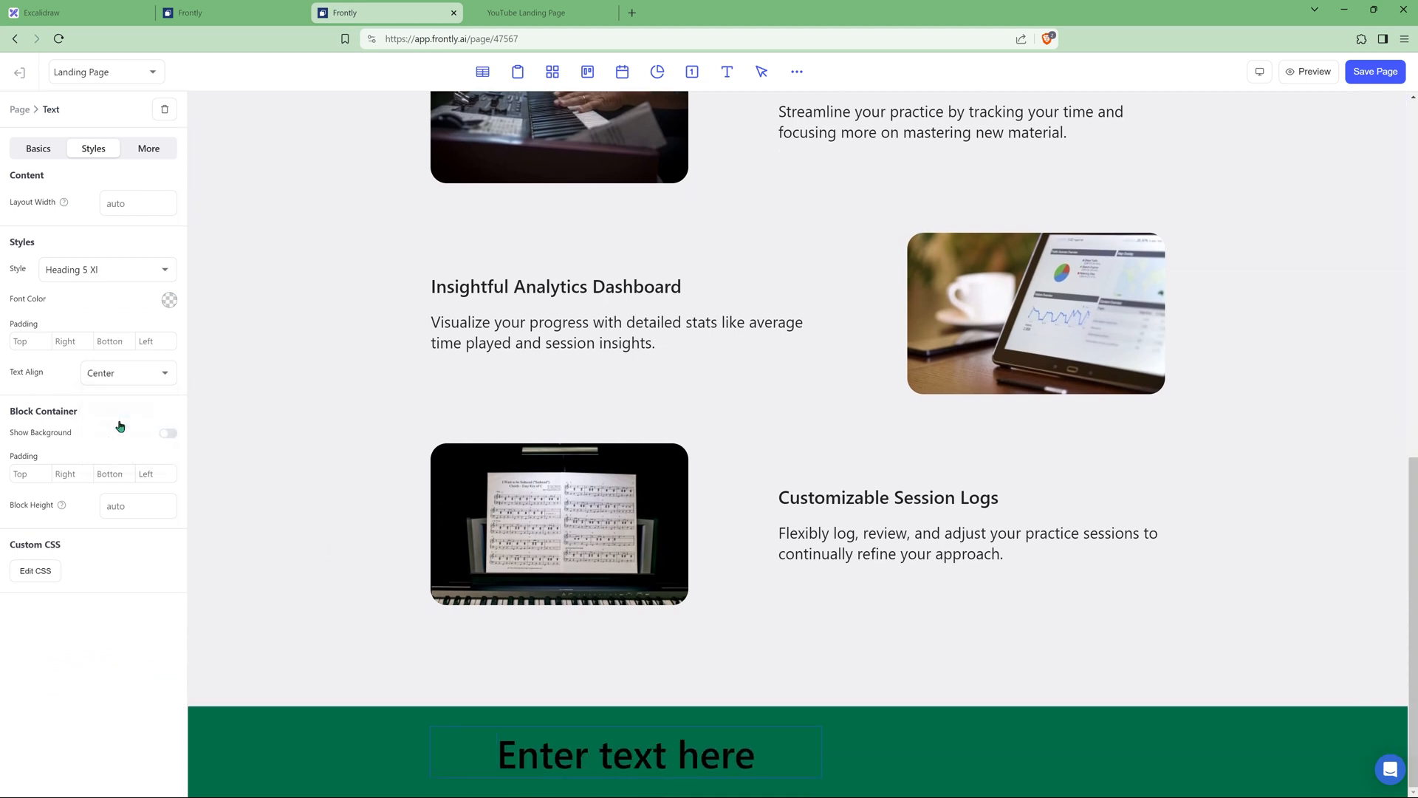
Step: Change the new heading's text to "Features" and give it a near-white font color
{"action": "left_click", "coordinate": [39, 151]}
{"action": "triple_click", "coordinate": [60, 217]}
{"action": "type", "text": "Features"}
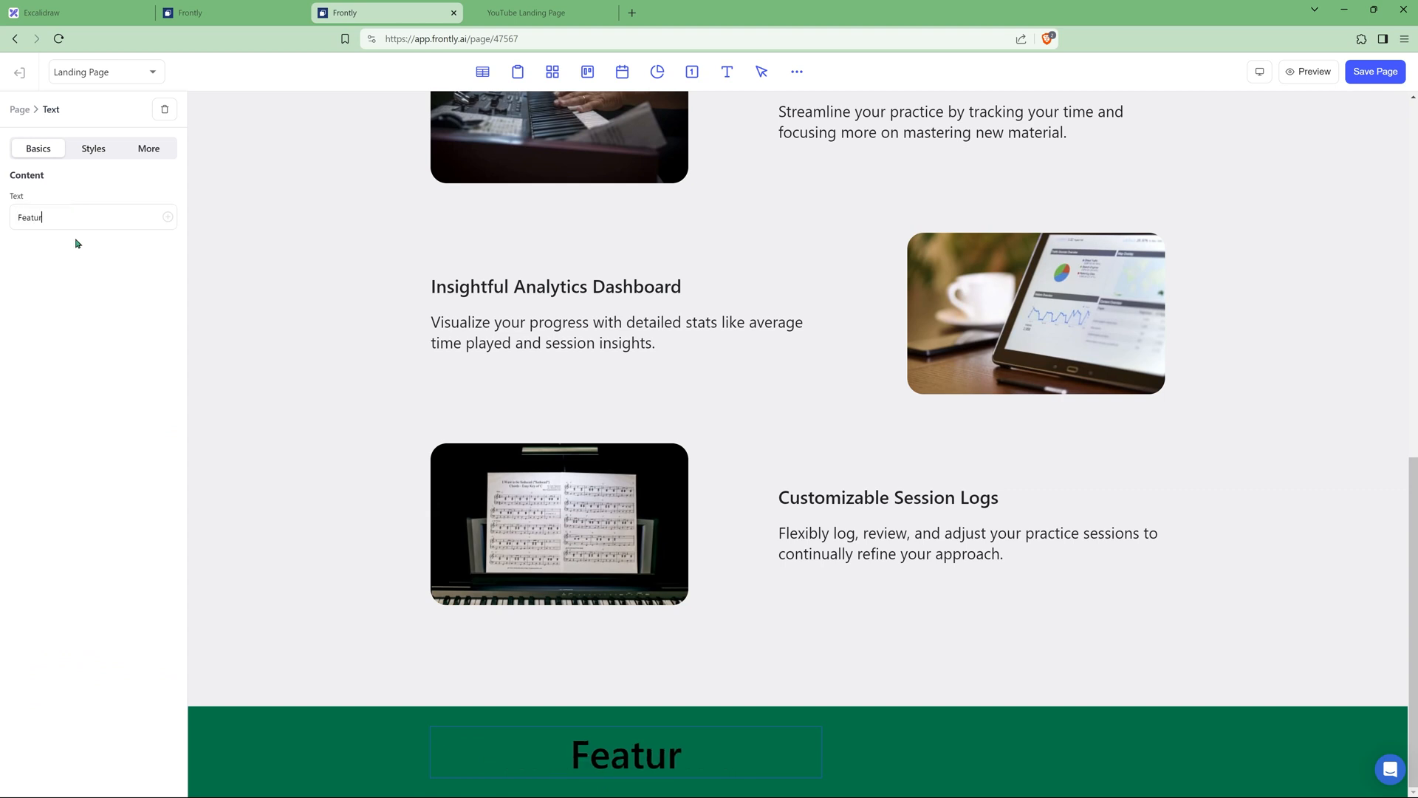
{"action": "left_click", "coordinate": [94, 148]}
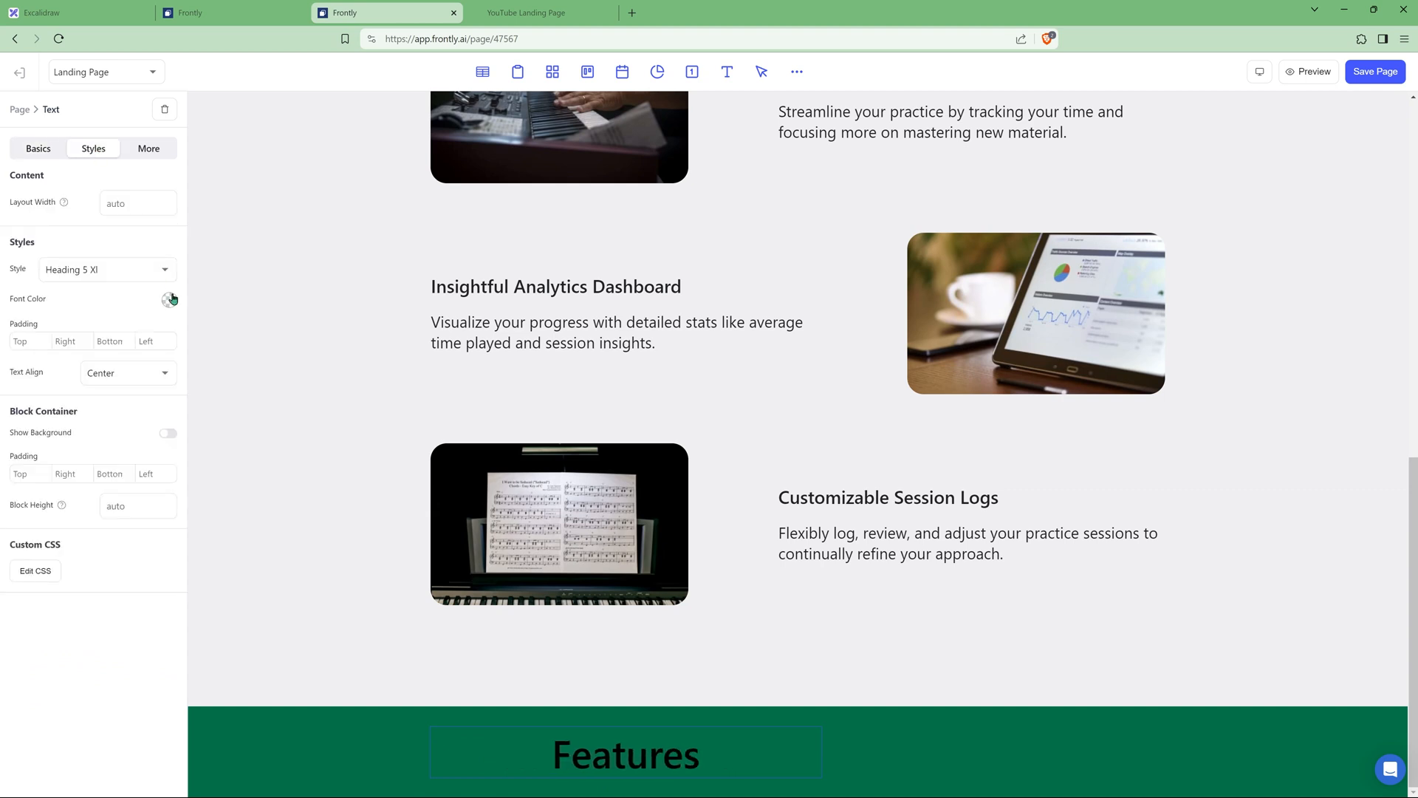
{"action": "left_click", "coordinate": [170, 299]}
{"action": "double_click", "coordinate": [233, 434]}
{"action": "type", "text": "fafaf"}
Step: Center the Features column's contents horizontally and add a Row block beneath the heading
{"action": "left_click", "coordinate": [893, 767]}
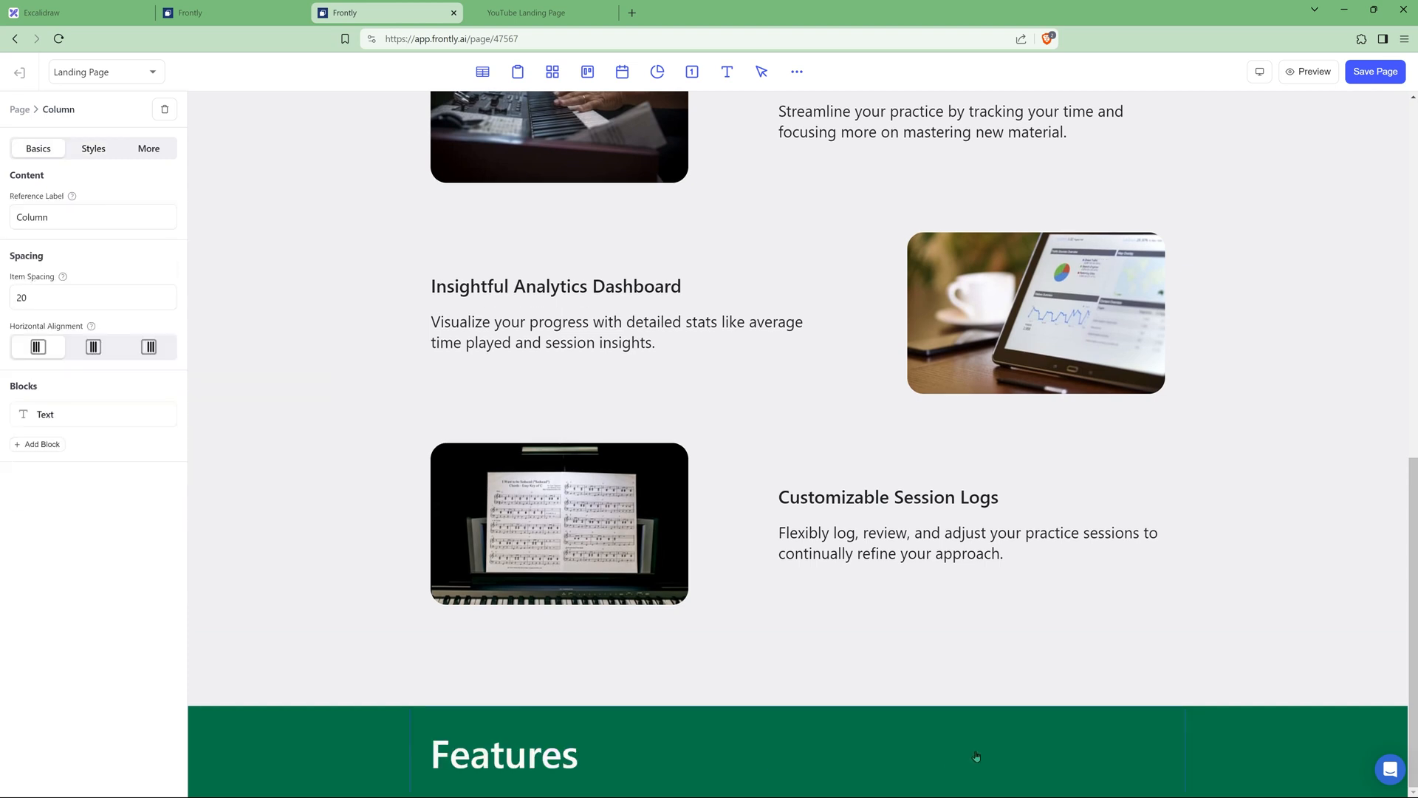
{"action": "left_click", "coordinate": [93, 346]}
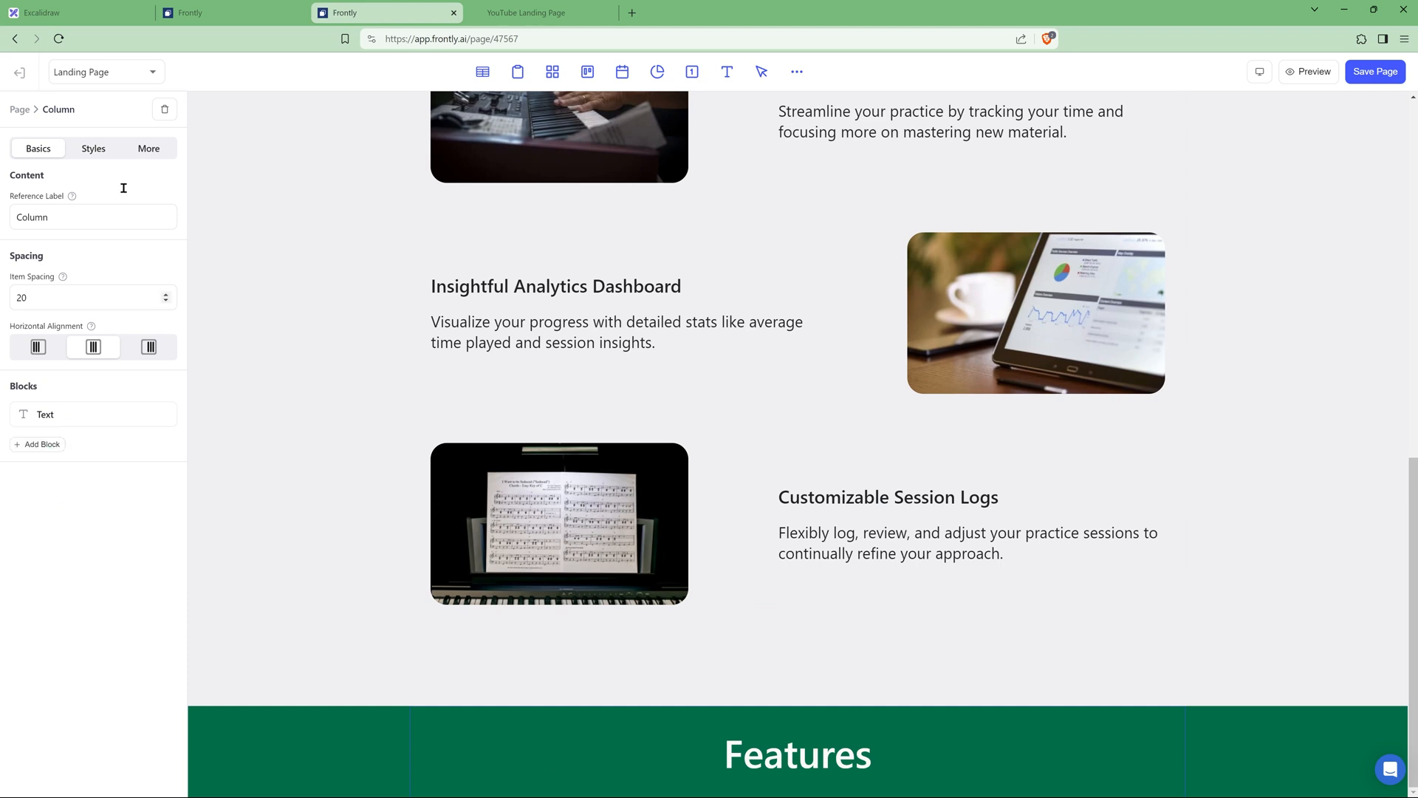
{"action": "left_click", "coordinate": [136, 13]}
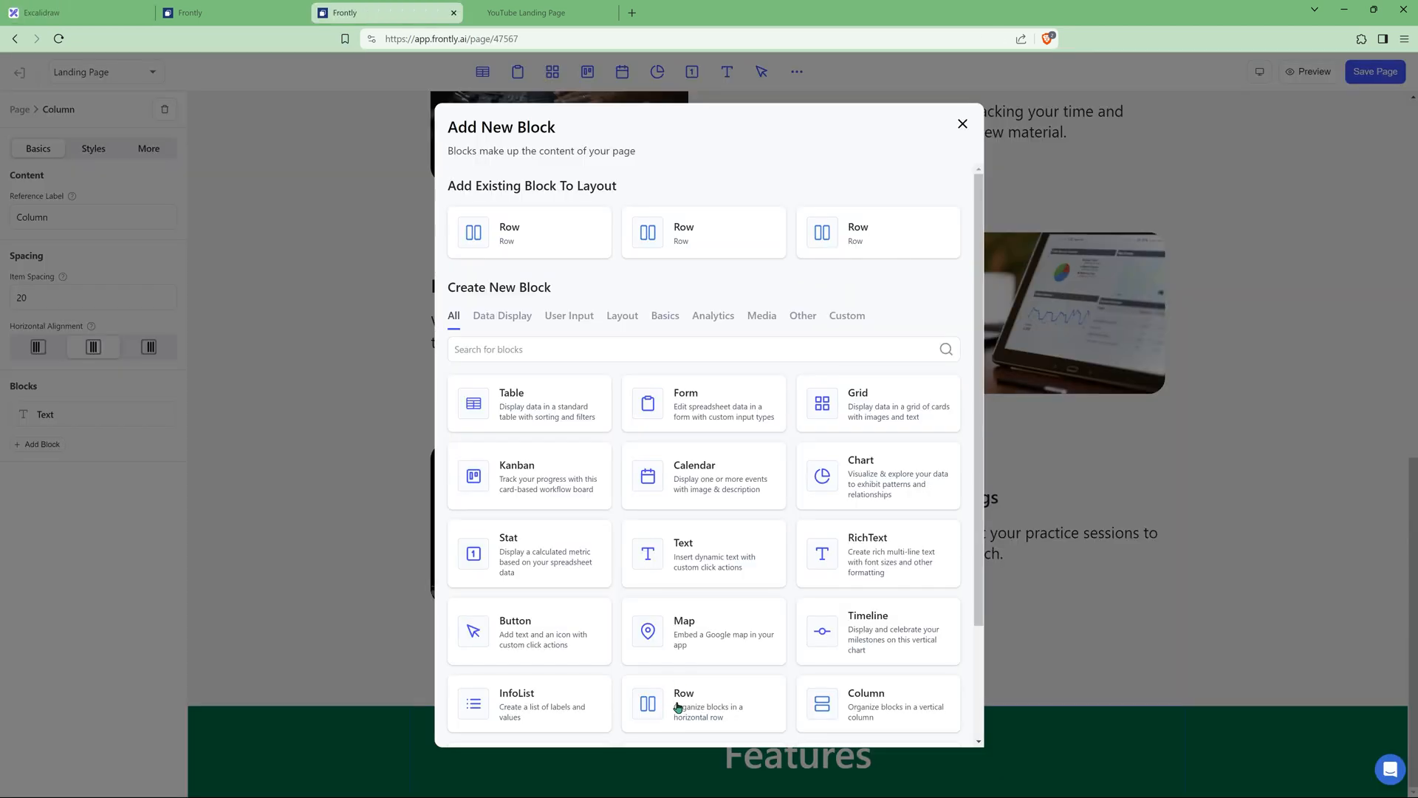
{"action": "left_click", "coordinate": [680, 693]}
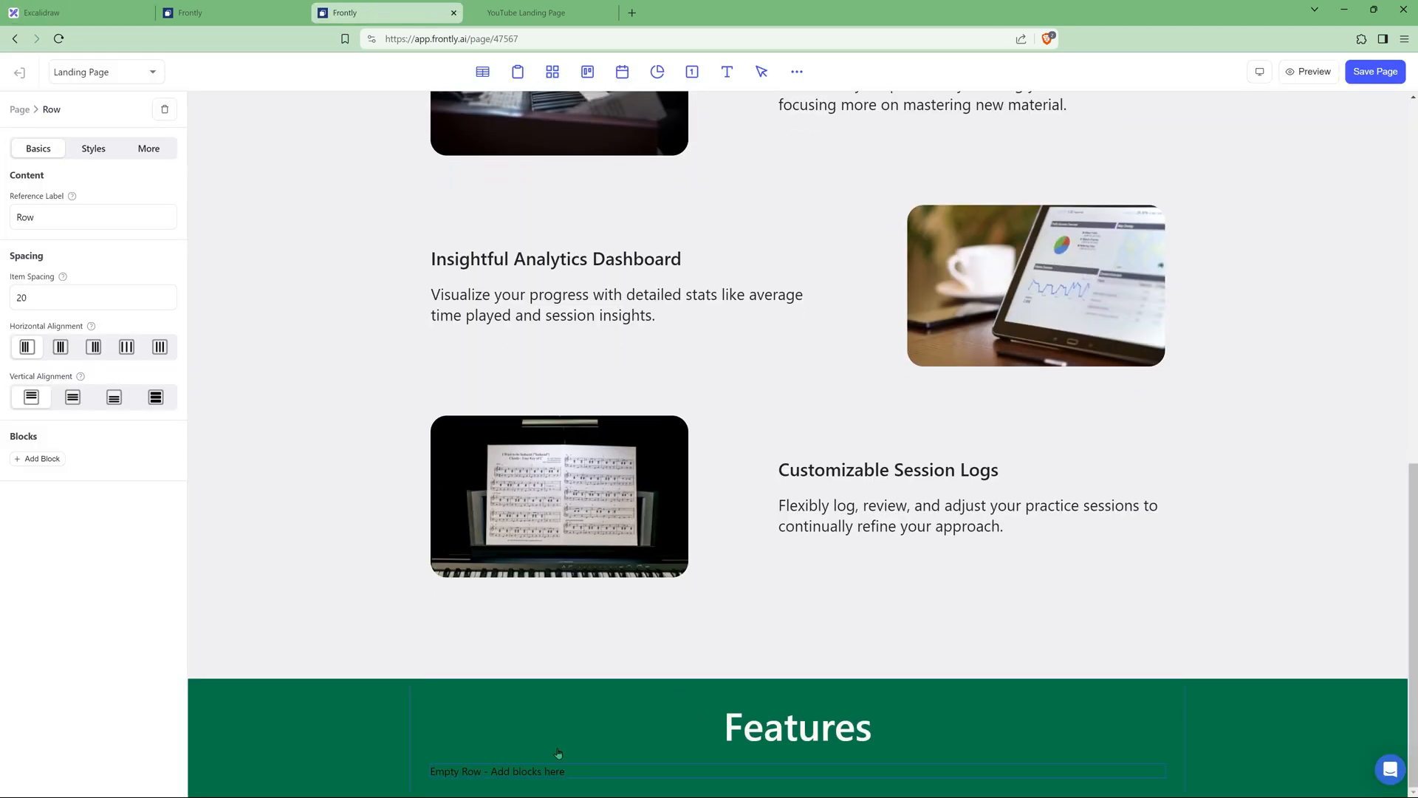
Step: Add a Column block inside the new Features row and set its layout width to 350
{"action": "left_click", "coordinate": [38, 459]}
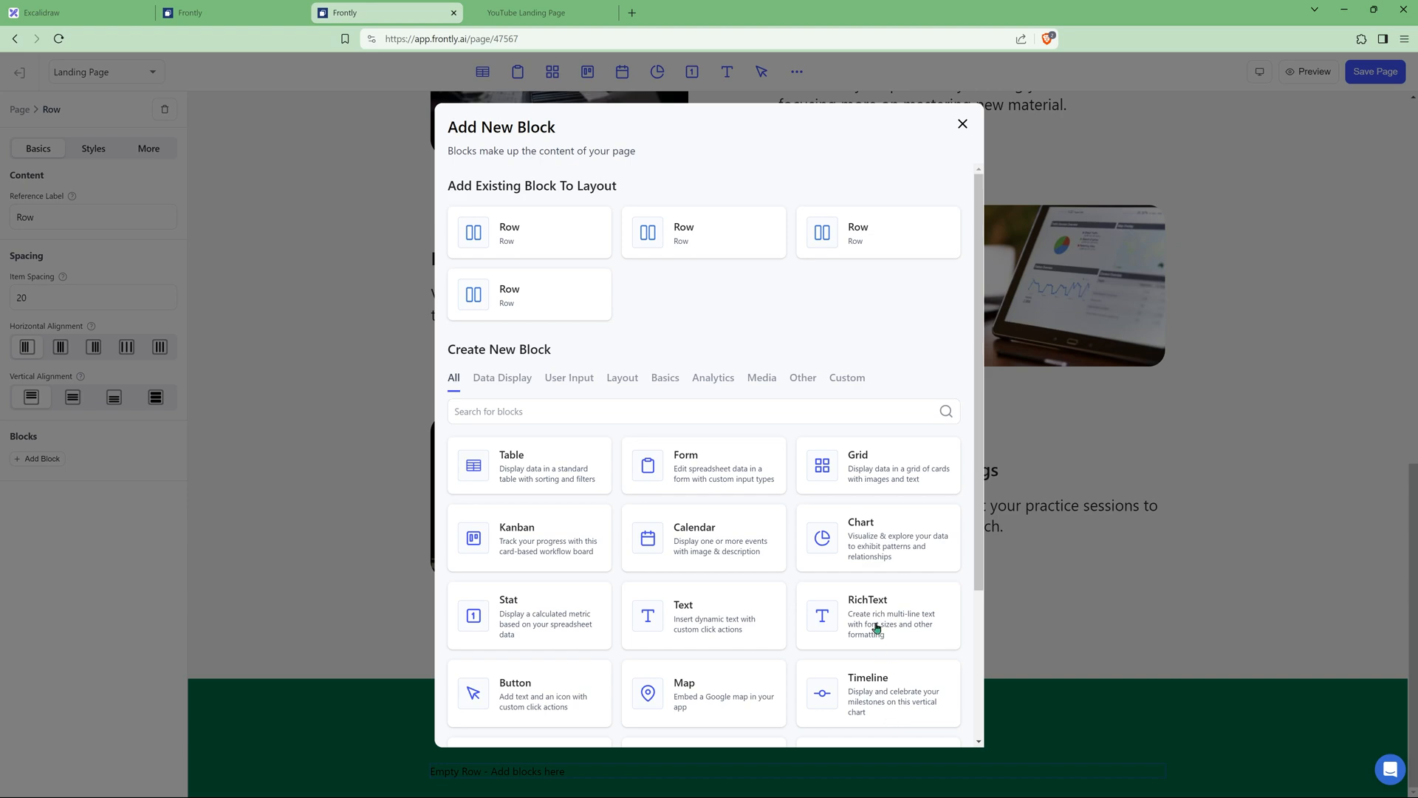
{"action": "scroll", "coordinate": [877, 630], "scroll_direction": "down", "scroll_amount": 3}
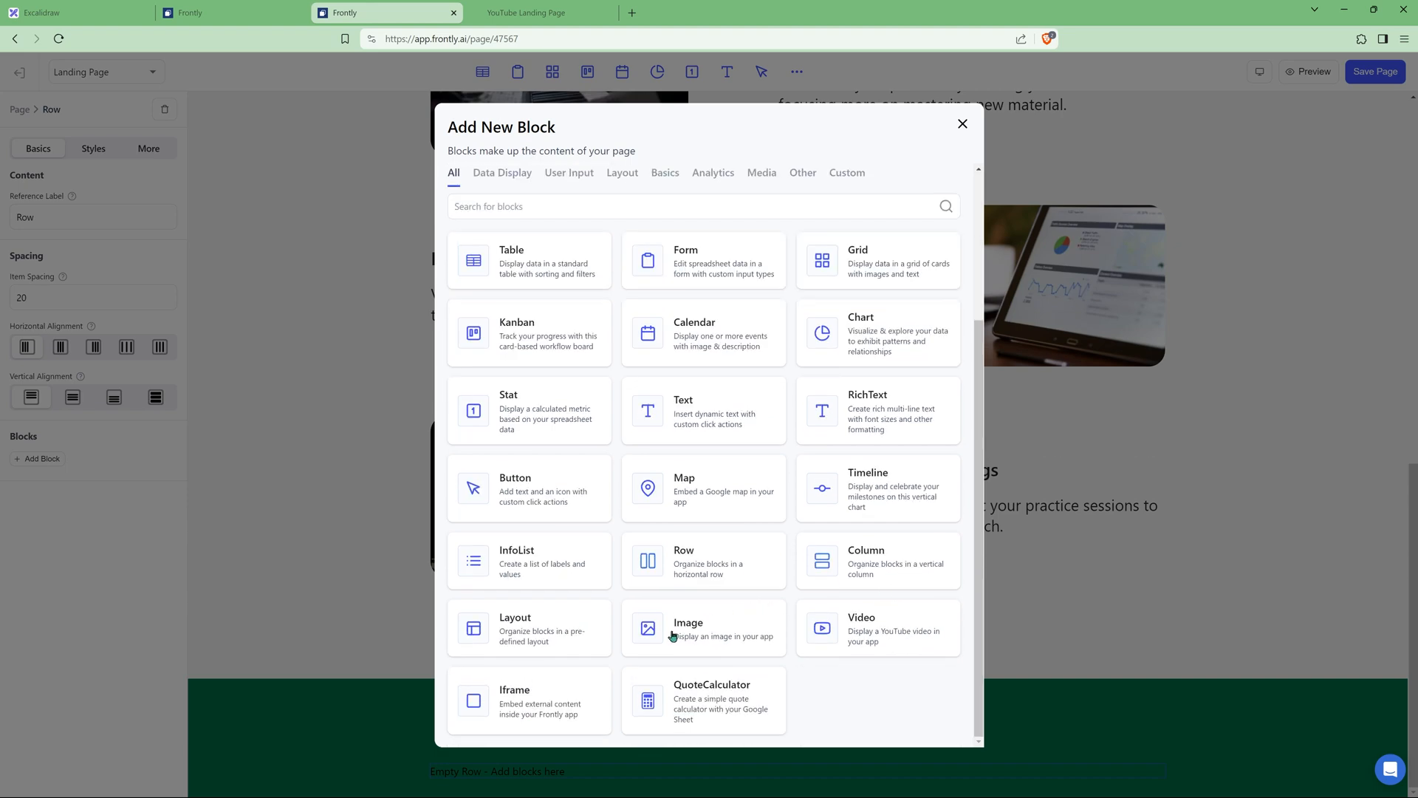
{"action": "left_click", "coordinate": [880, 572]}
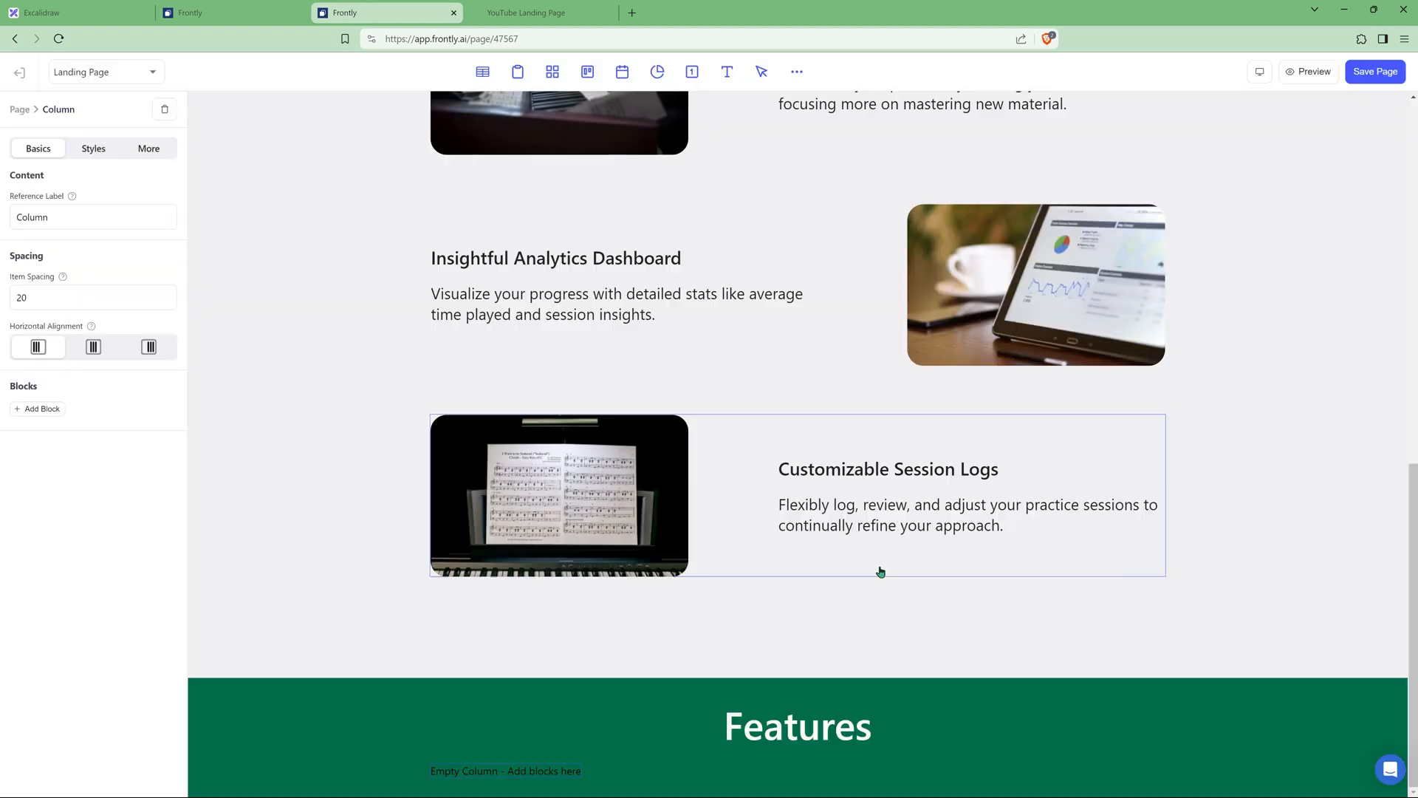
{"action": "left_click", "coordinate": [97, 147]}
{"action": "left_click", "coordinate": [126, 209]}
{"action": "type", "text": "350"}
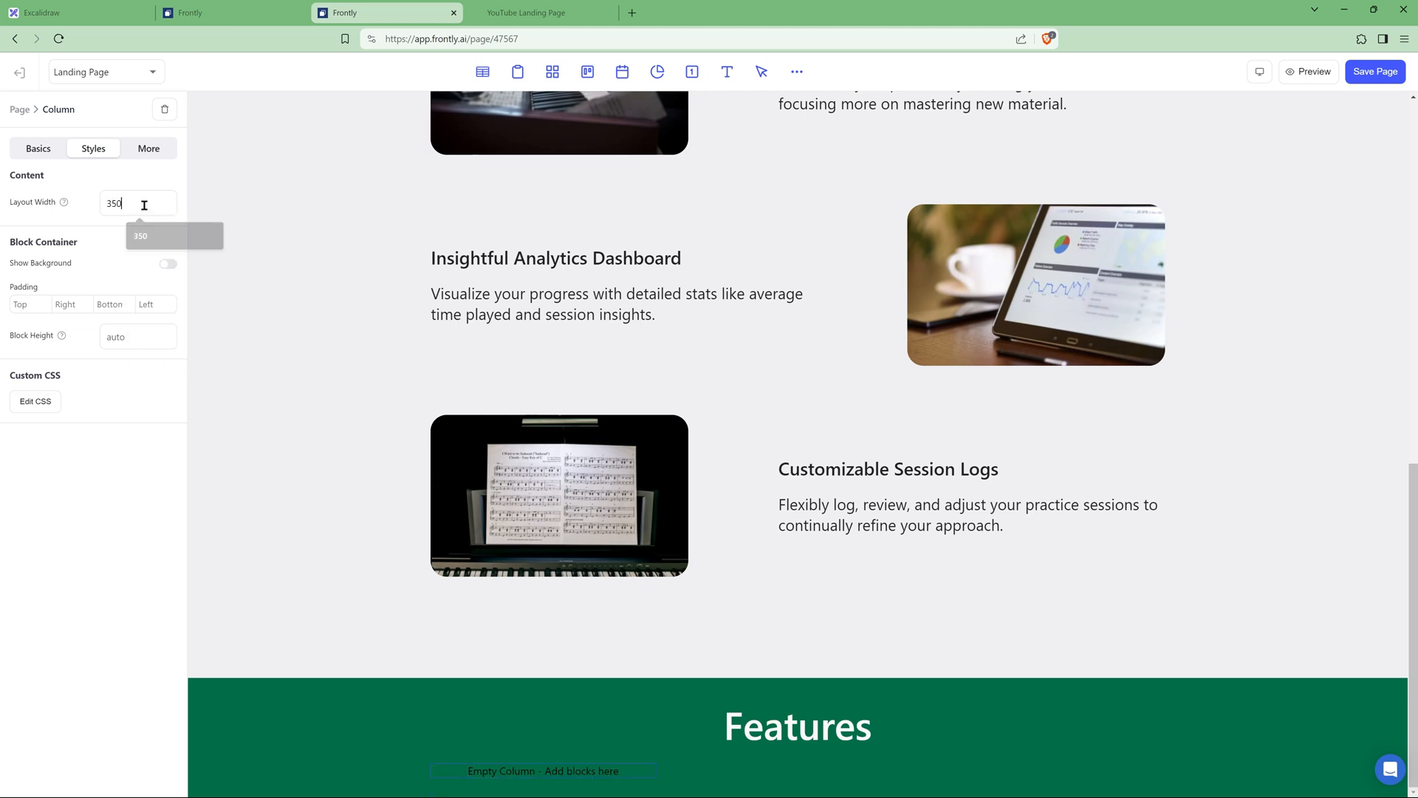
Step: Center the 350-wide column's contents horizontally and add an Image block to it
{"action": "left_click", "coordinate": [61, 156]}
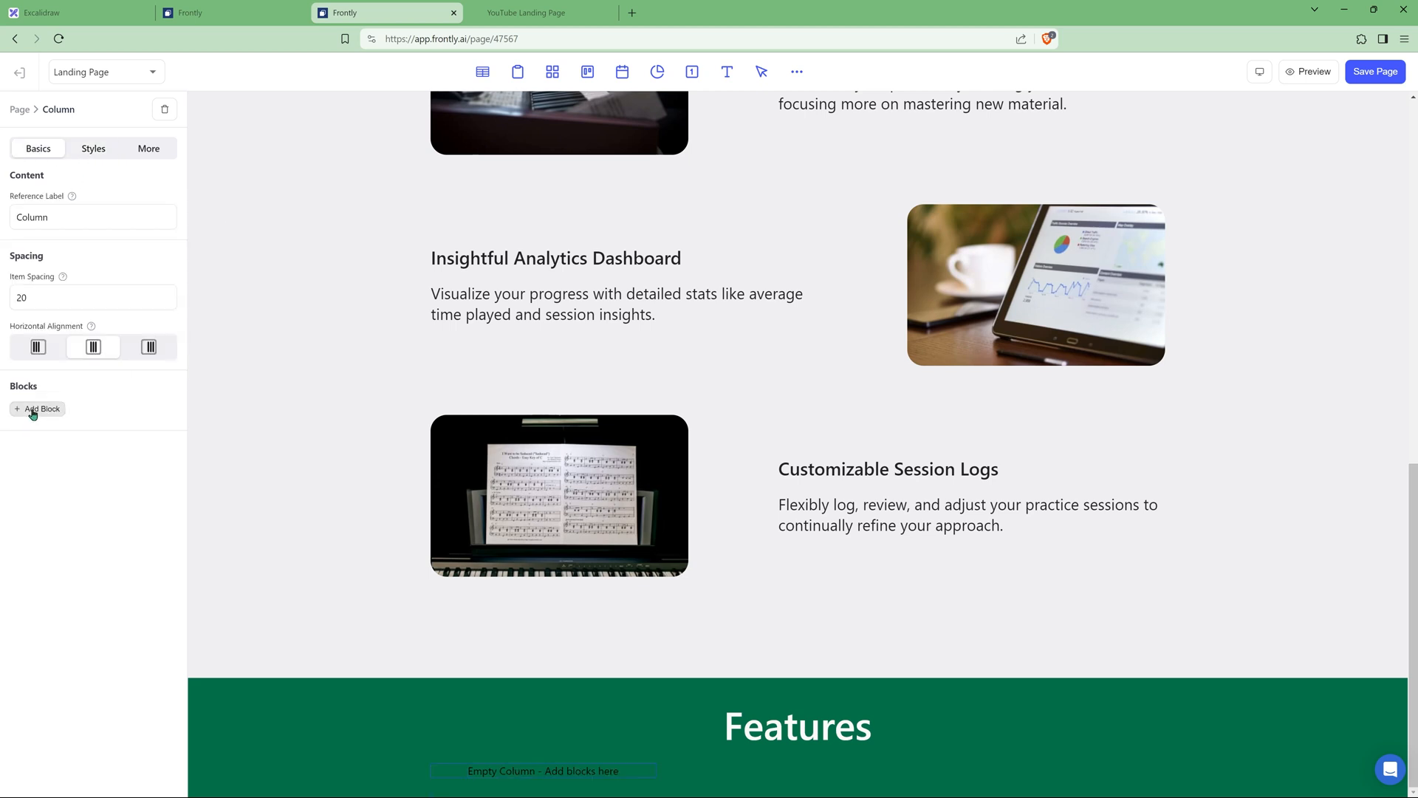
{"action": "left_click", "coordinate": [34, 411]}
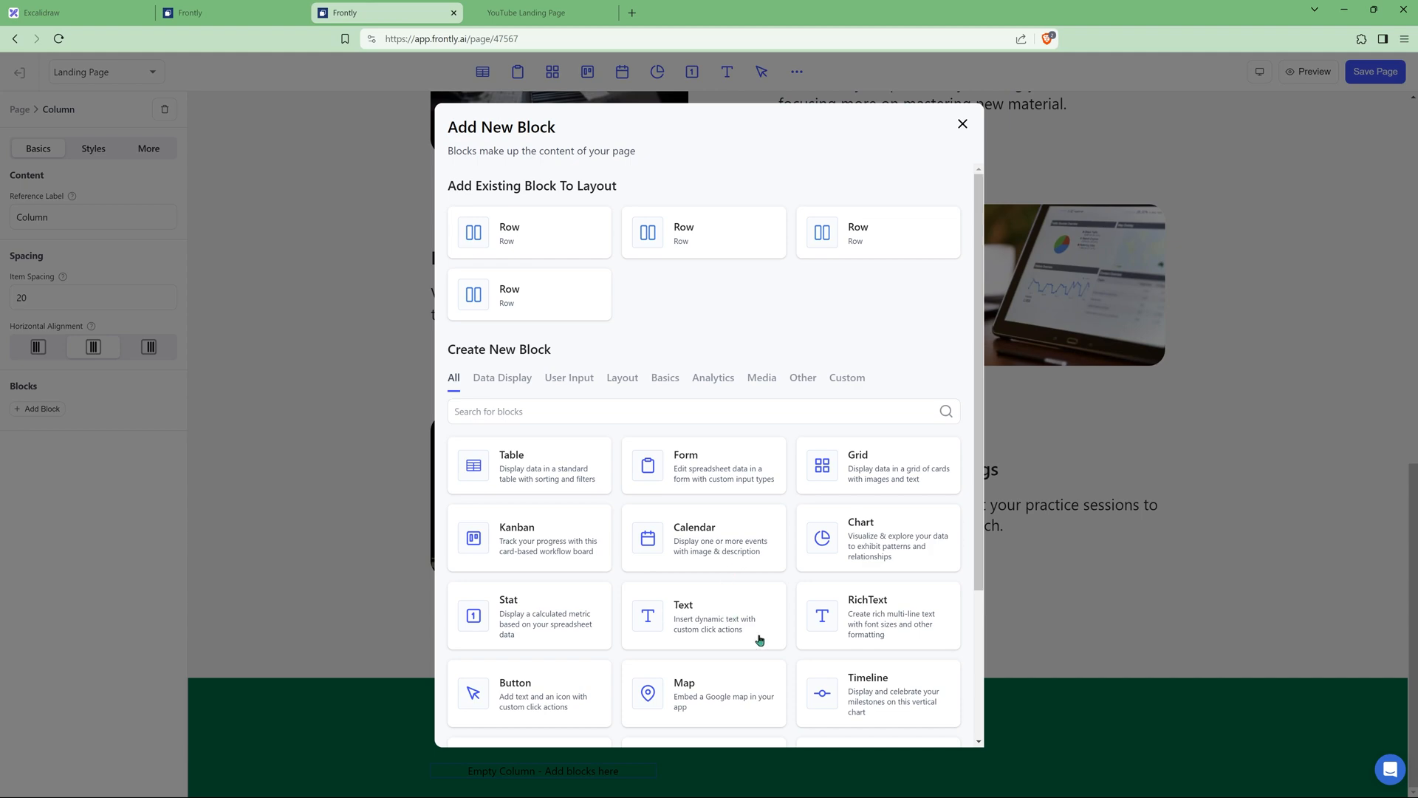
{"action": "left_click", "coordinate": [707, 637]}
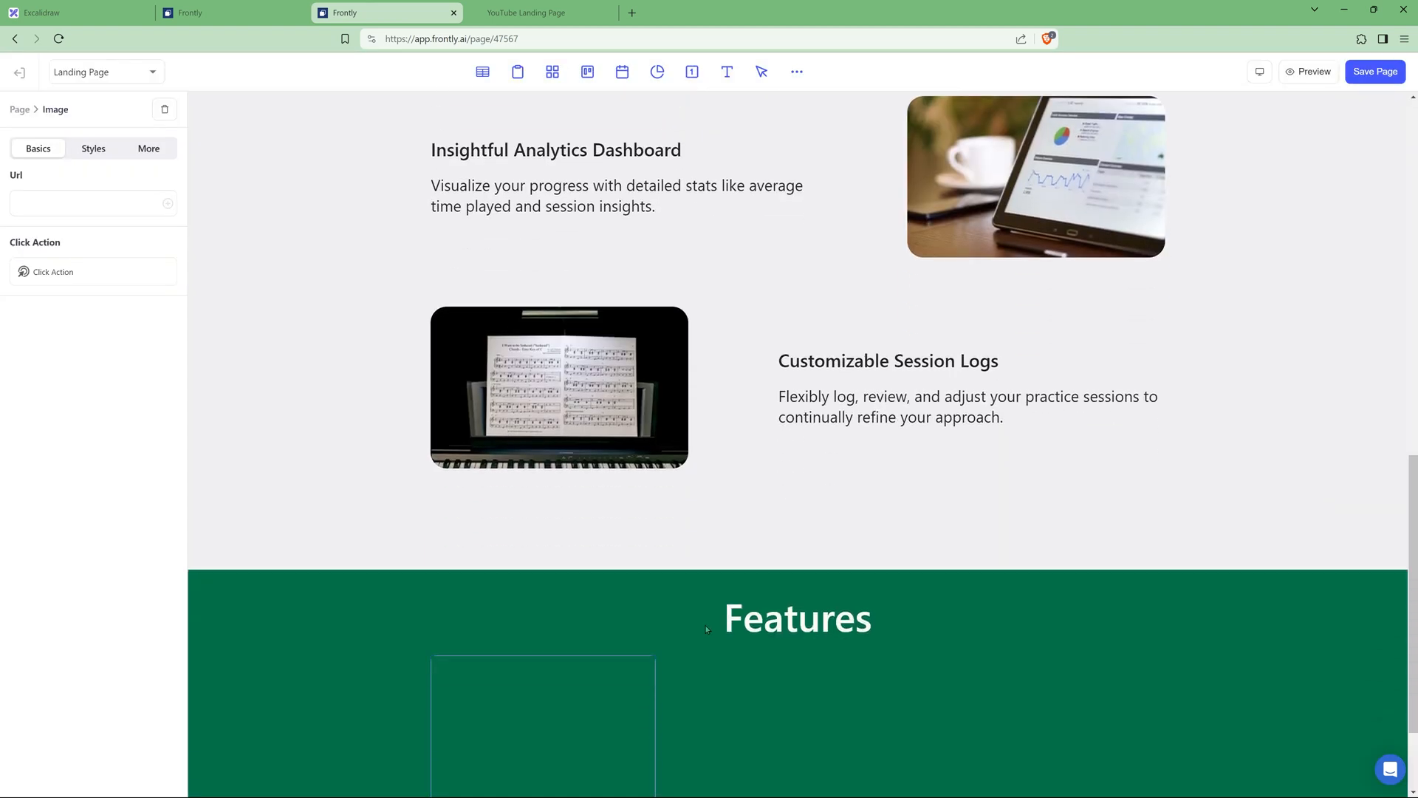
Step: Style the image block with layout width 150, height 150, image fit Contain and border radius 0
{"action": "left_click", "coordinate": [88, 149]}
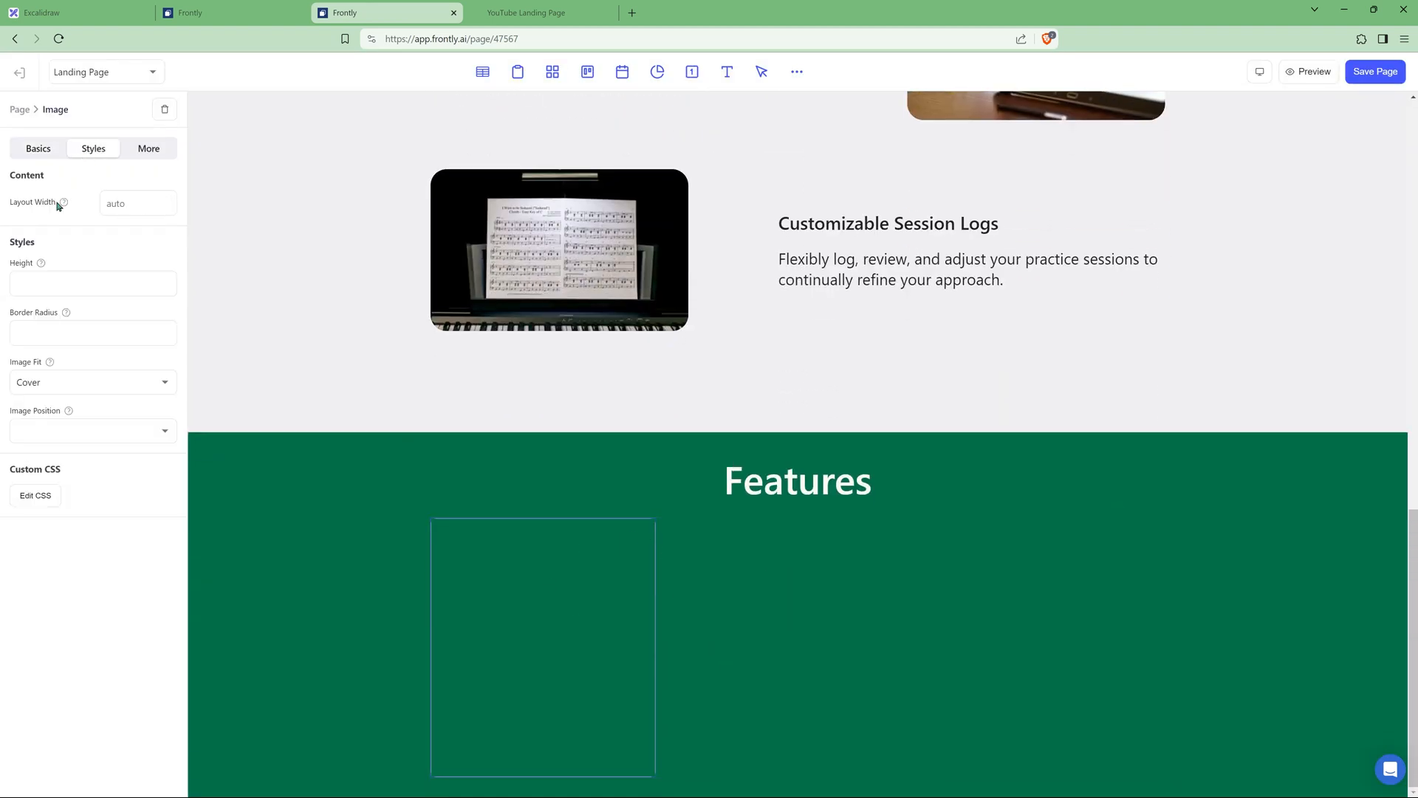
{"action": "left_click", "coordinate": [108, 201]}
{"action": "type", "text": "150"}
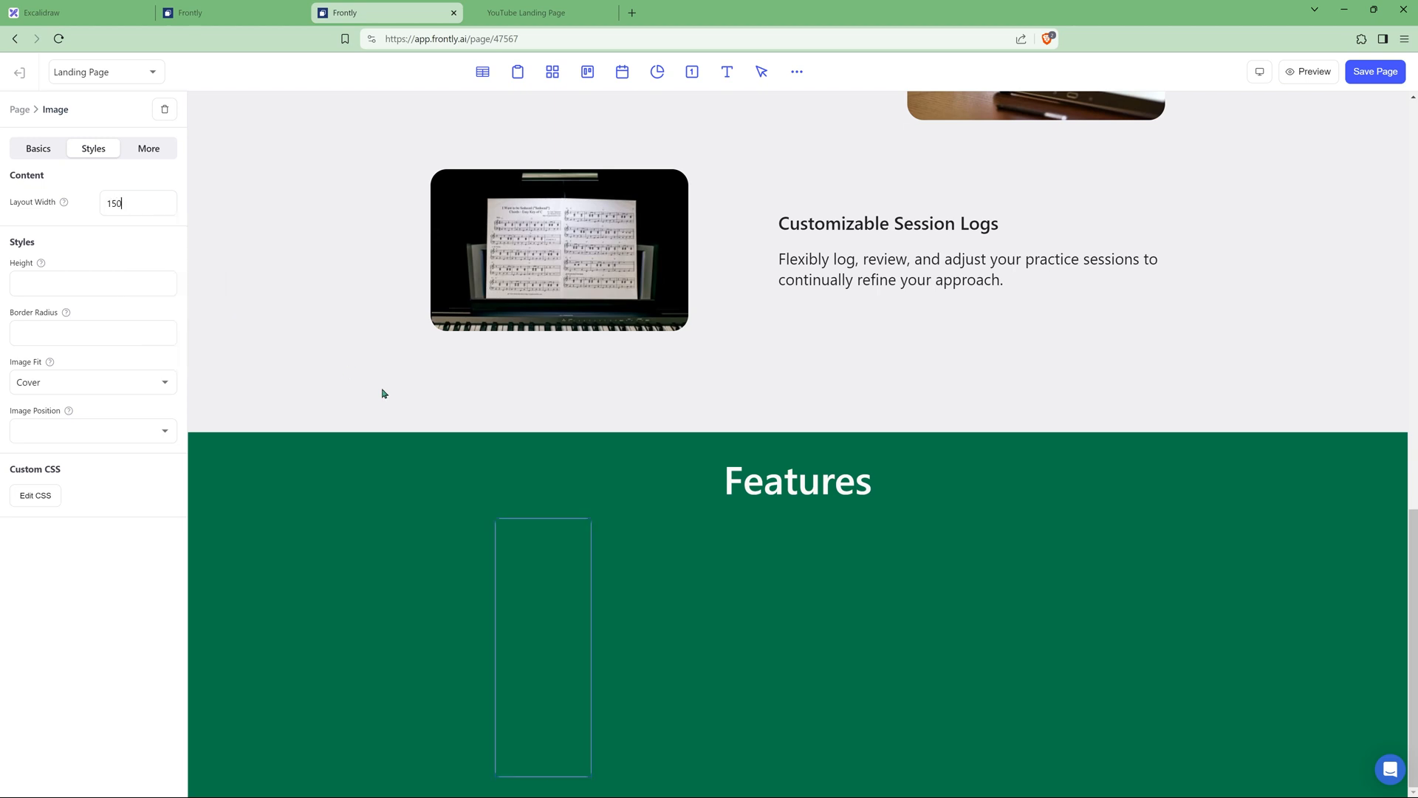
{"action": "left_click", "coordinate": [111, 283]}
{"action": "type", "text": "150"}
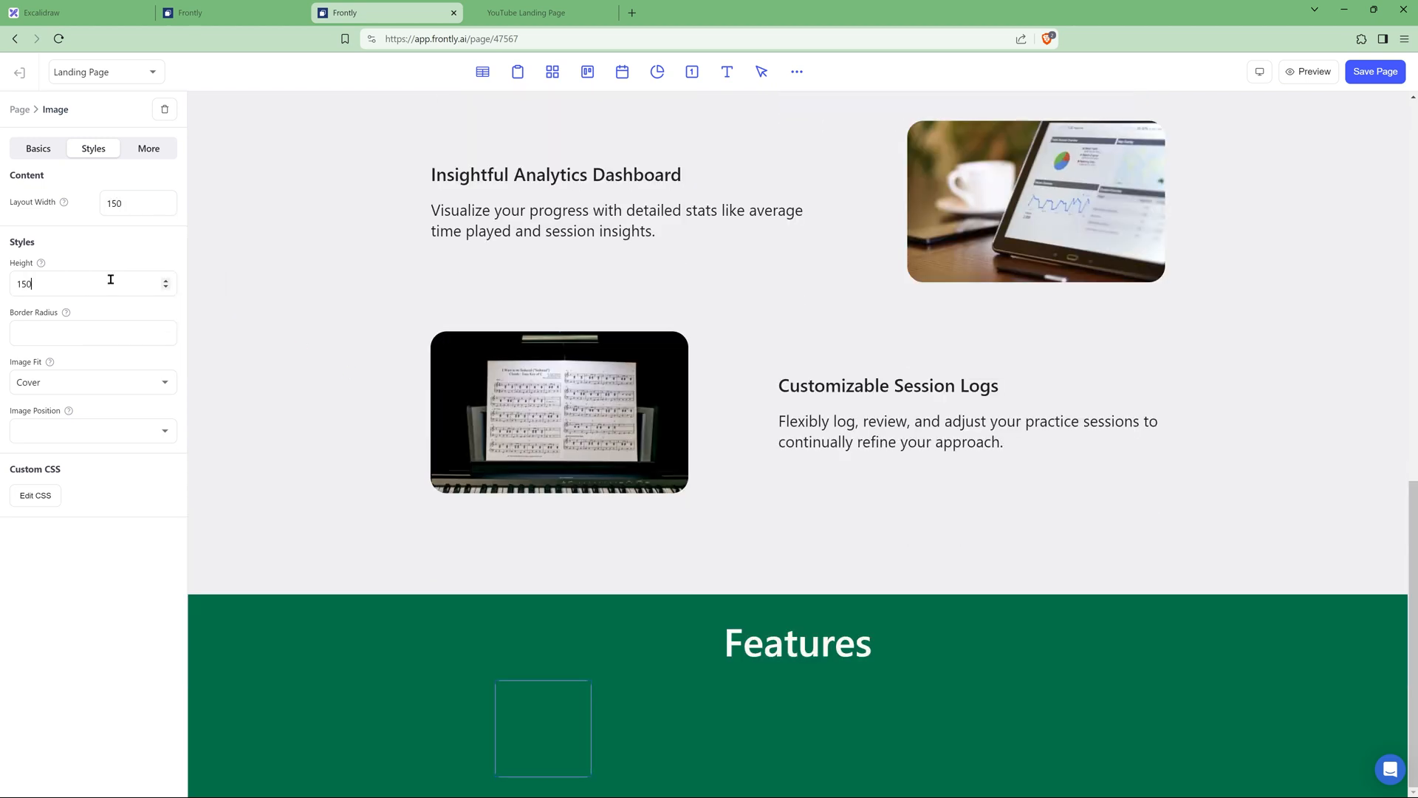
{"action": "left_click", "coordinate": [70, 388]}
{"action": "left_click", "coordinate": [37, 436]}
{"action": "left_click", "coordinate": [75, 334]}
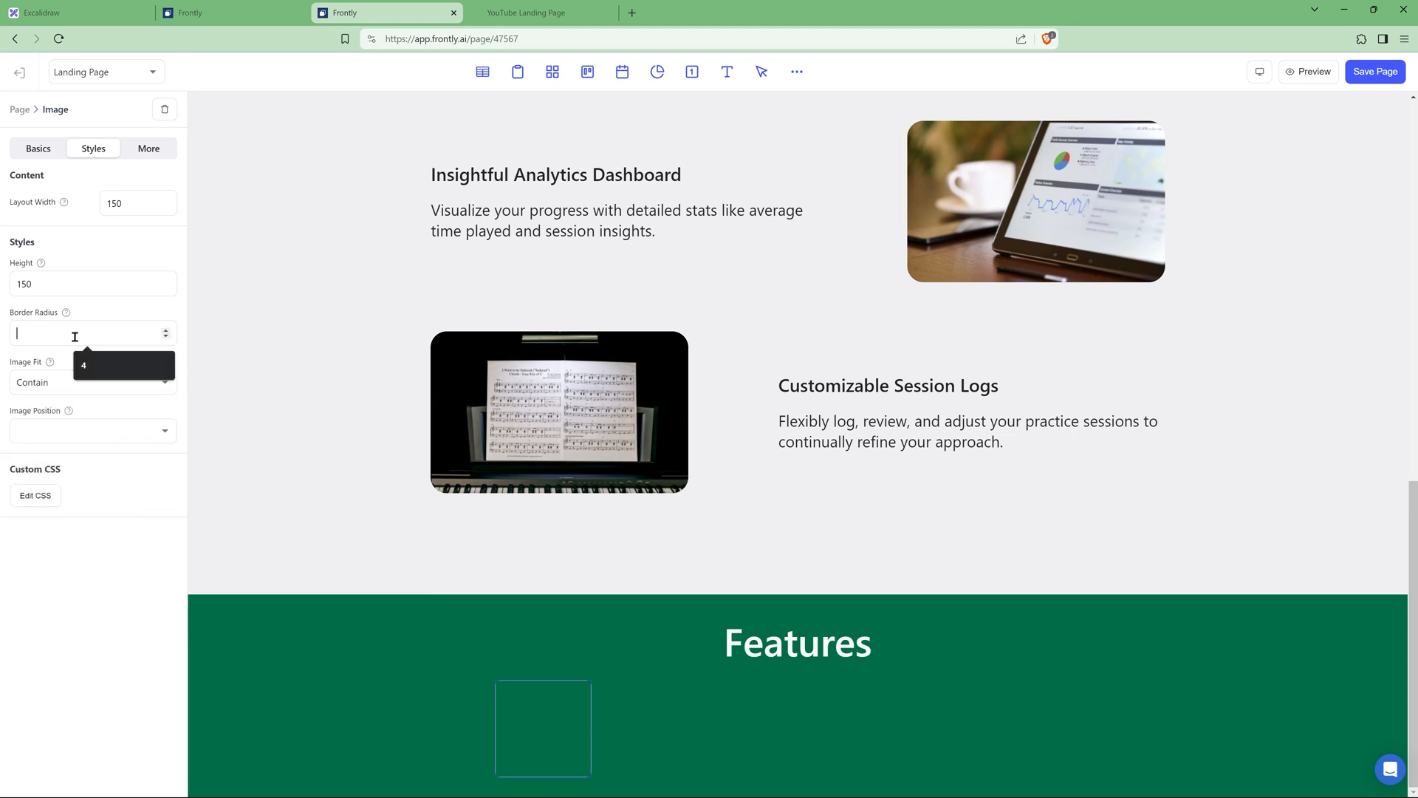
{"action": "type", "text": "0"}
Step: Copy the link of saxophone_b2wzyq.png from the app's assets and use it as the image block's URL
{"action": "left_click", "coordinate": [214, 13]}
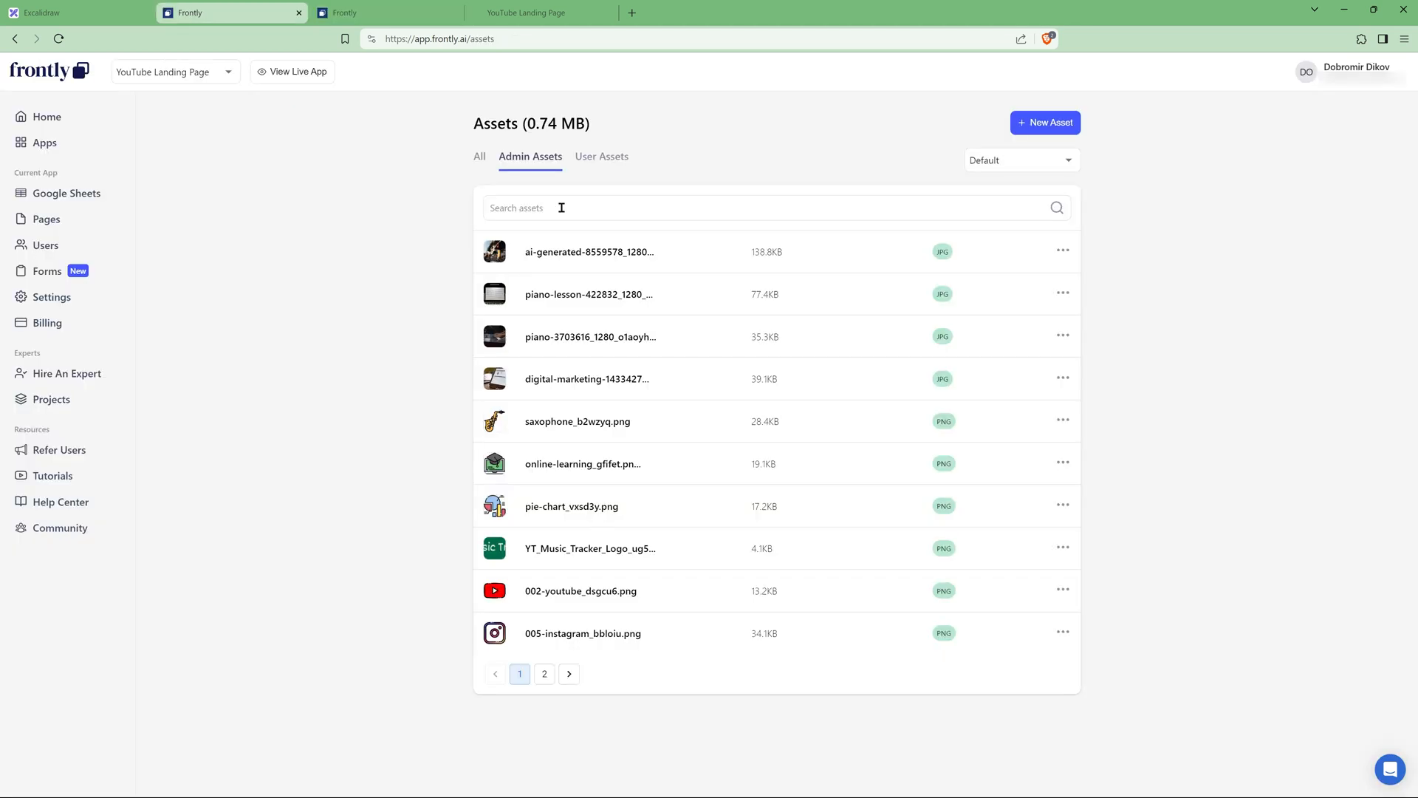
{"action": "left_click", "coordinate": [1063, 427]}
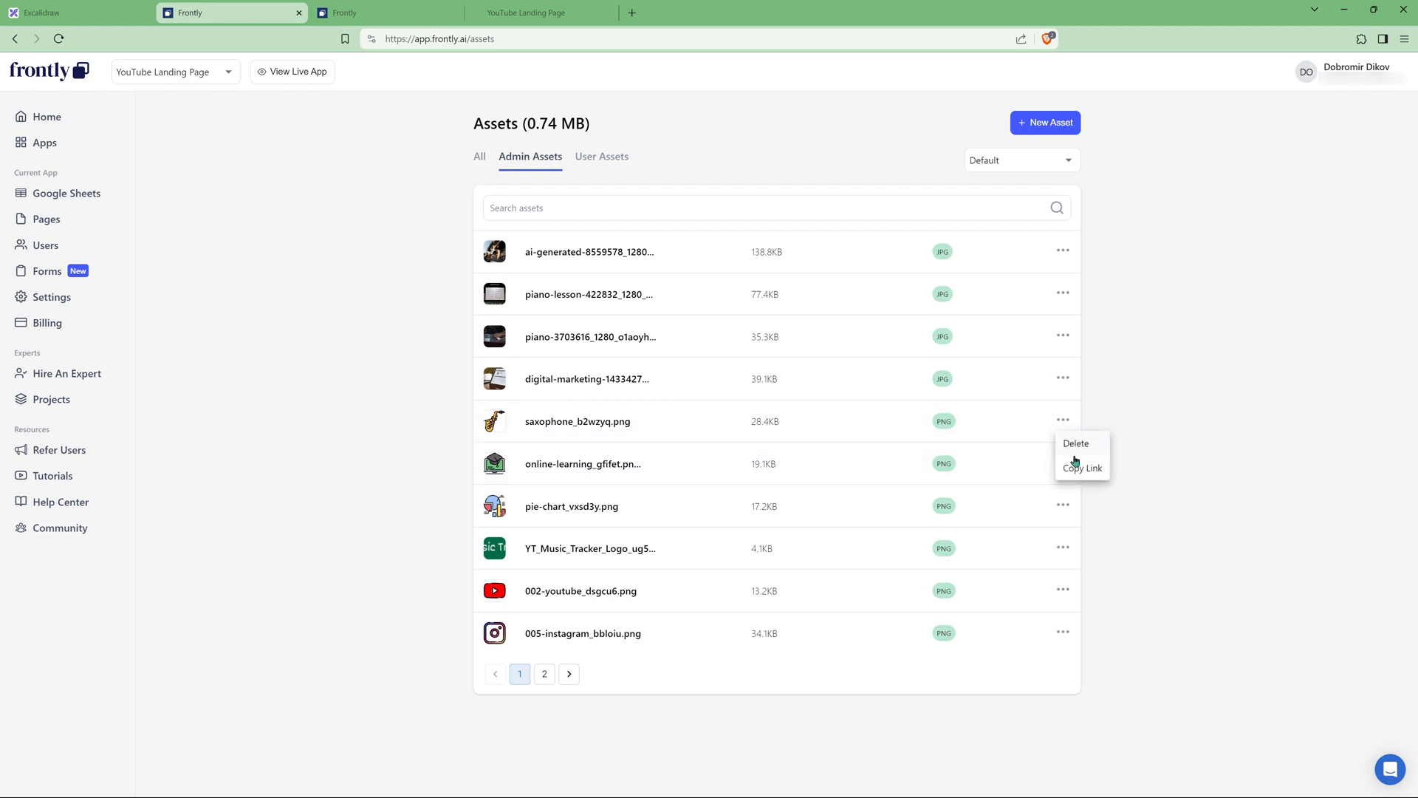
{"action": "left_click", "coordinate": [1076, 467]}
{"action": "left_click", "coordinate": [380, 13]}
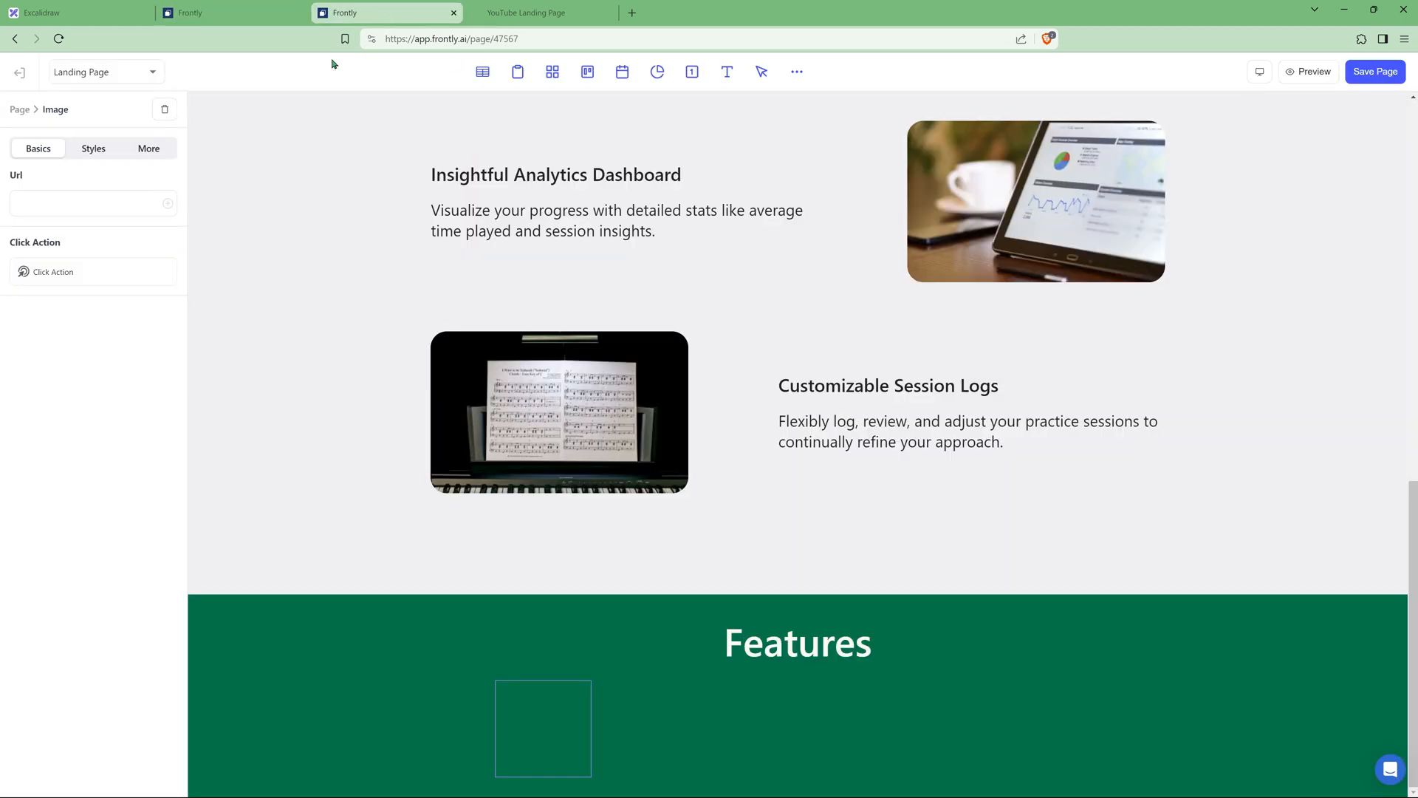
{"action": "key", "text": "ctrl+v"}
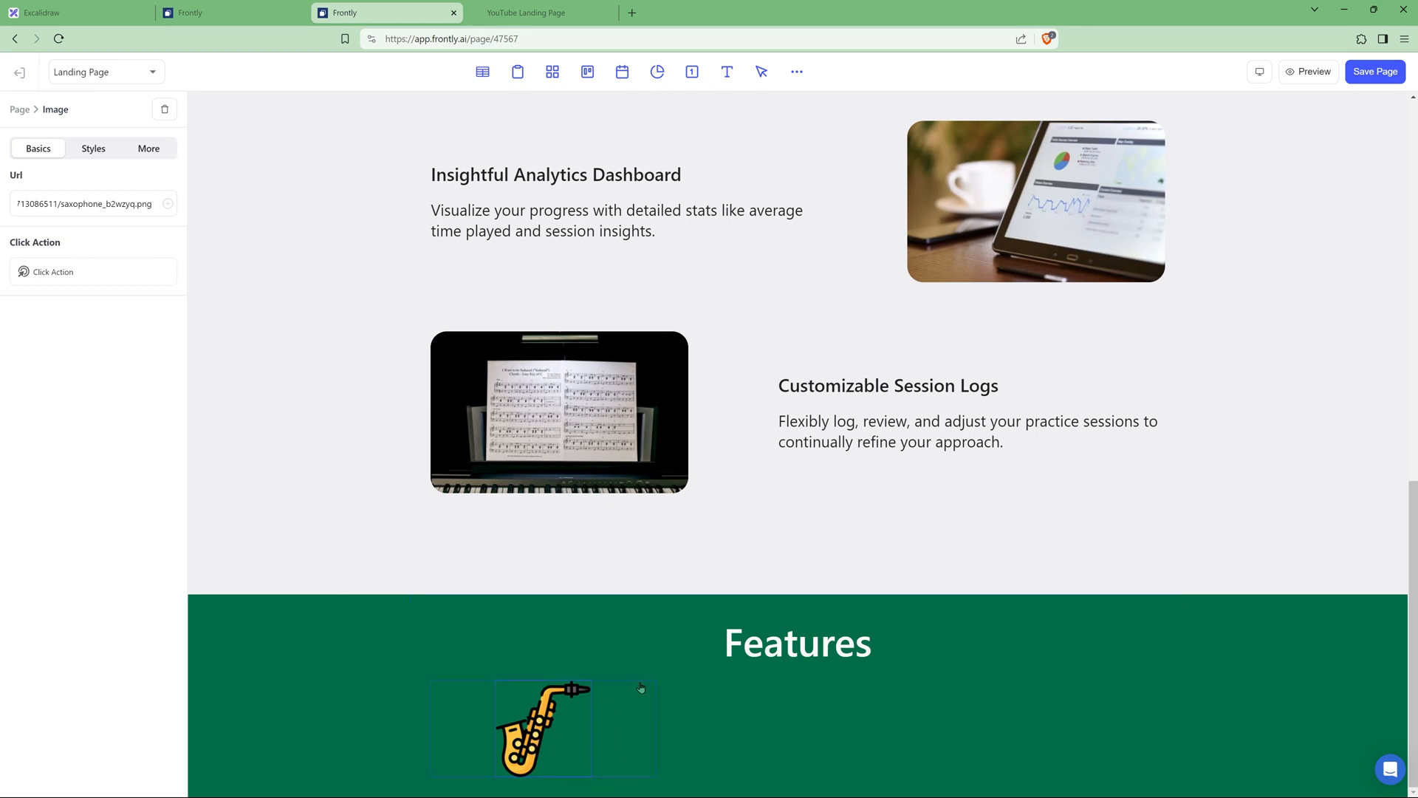
Step: Set the reference label of the outermost row holding the Features section to "Features Row"
{"action": "left_click", "coordinate": [621, 712]}
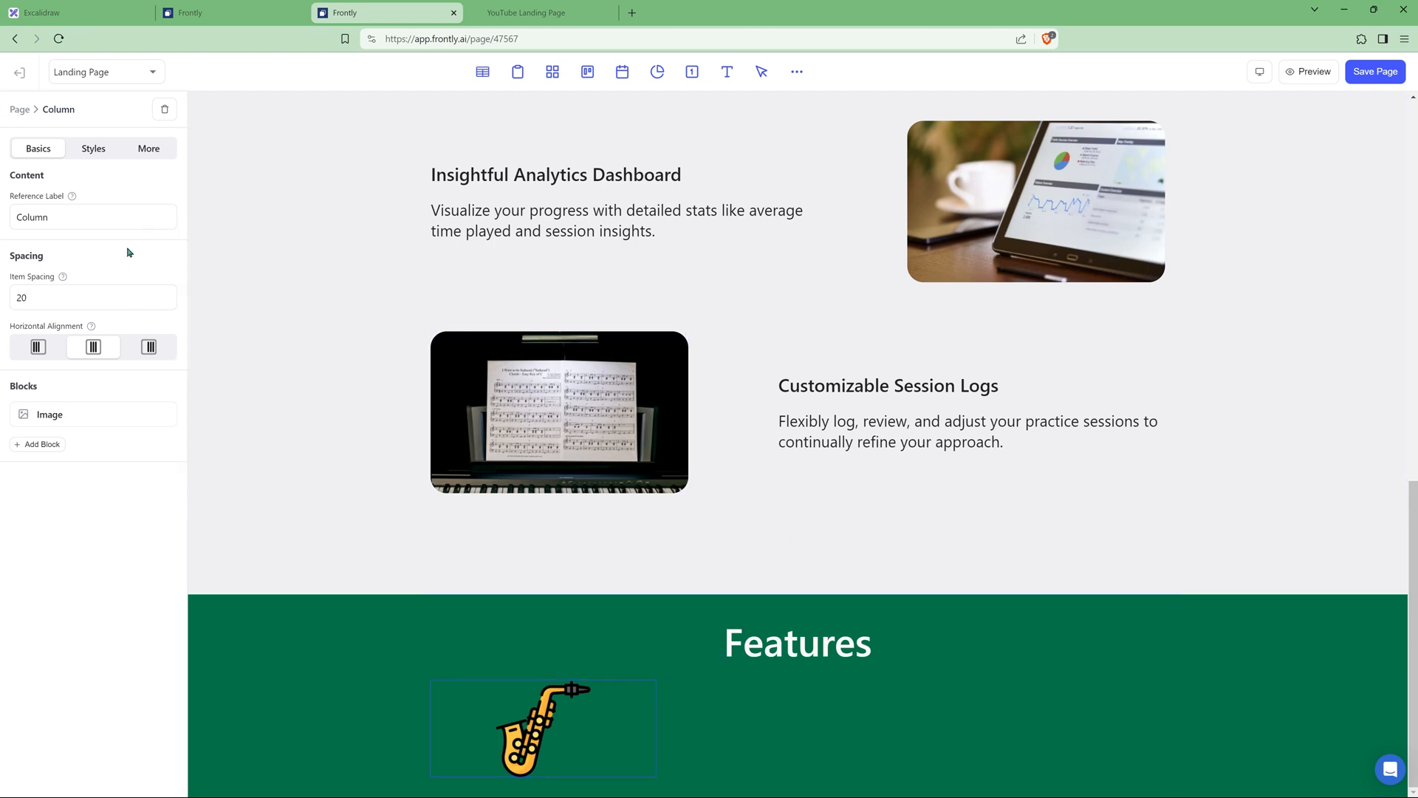
{"action": "left_click", "coordinate": [20, 109]}
{"action": "scroll", "coordinate": [80, 563], "scroll_direction": "down", "scroll_amount": 8}
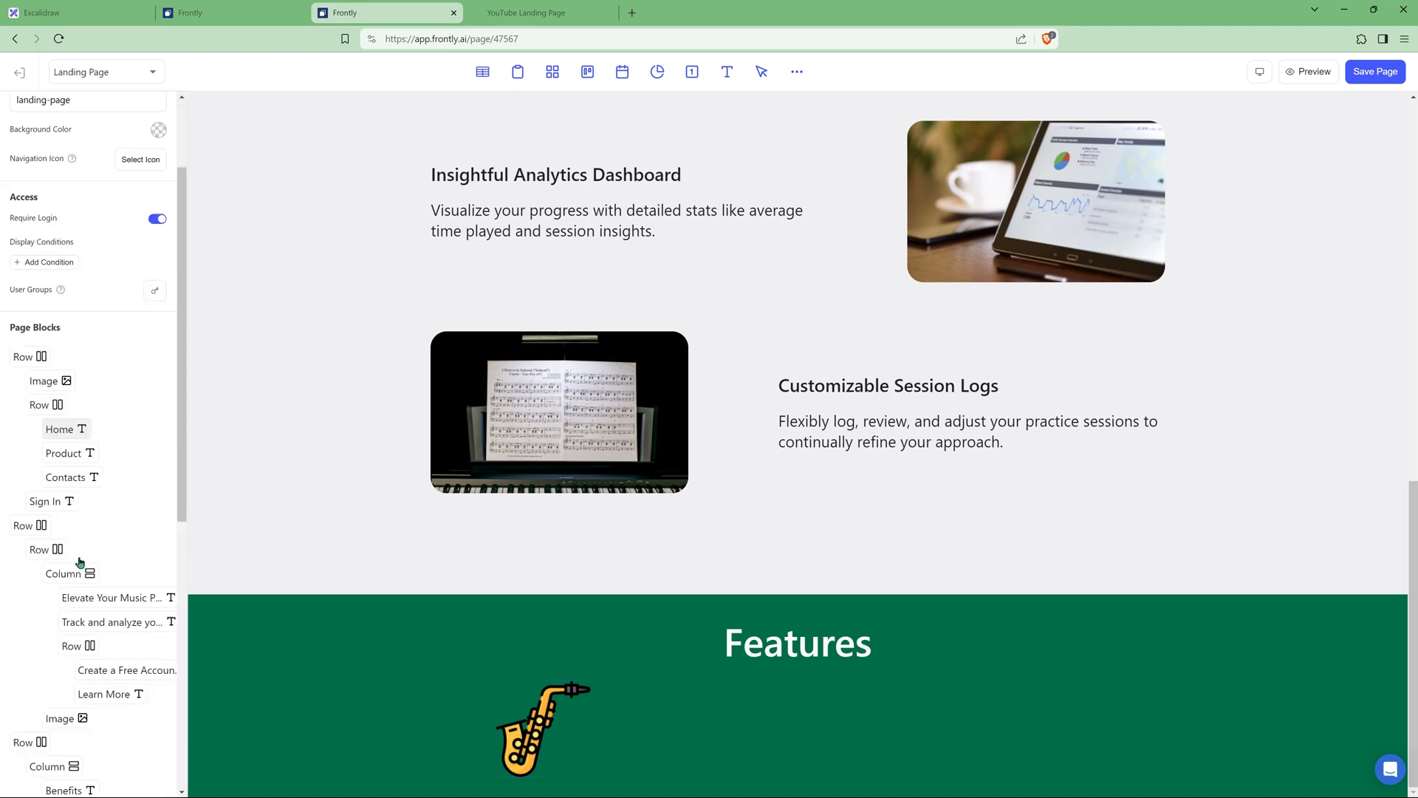
{"action": "scroll", "coordinate": [74, 642], "scroll_direction": "down", "scroll_amount": 2}
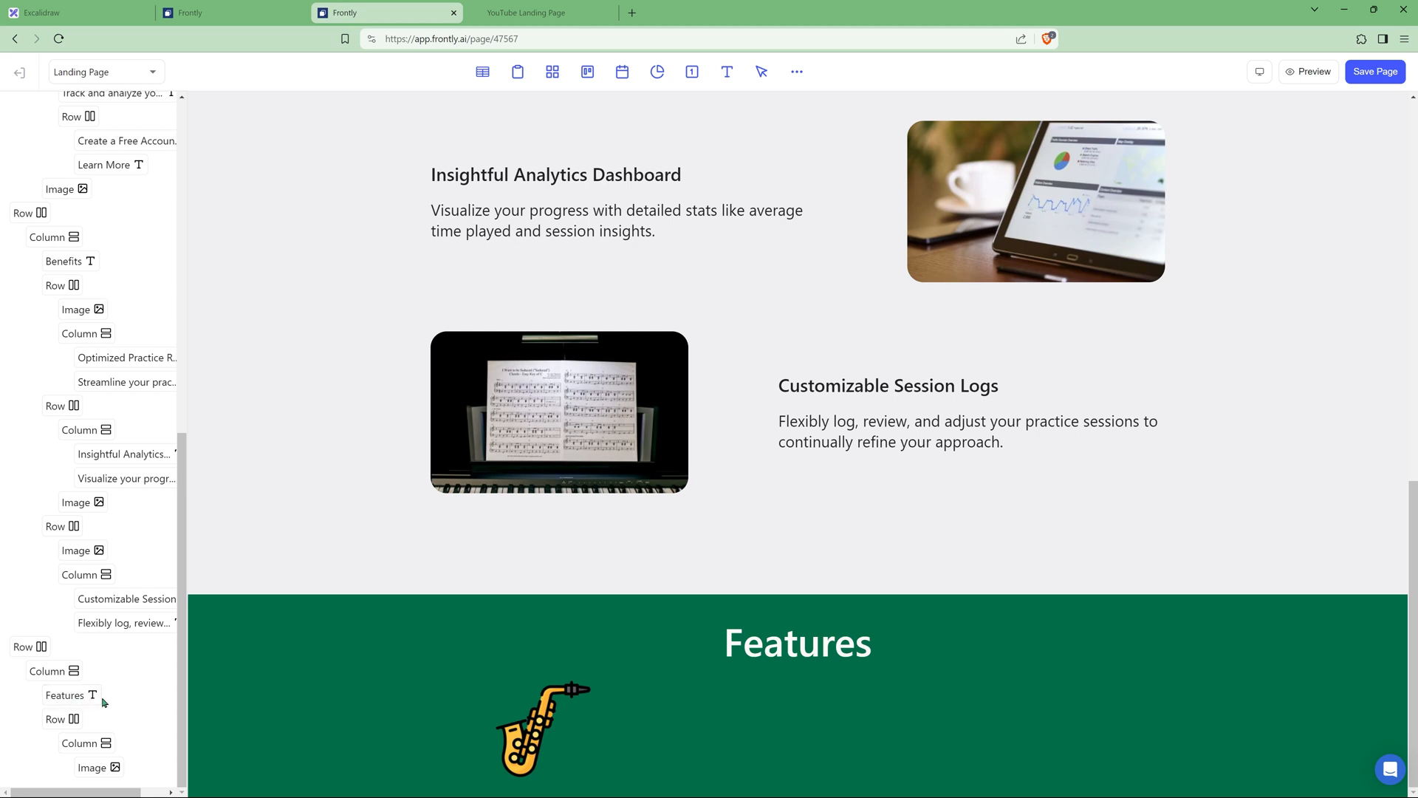
{"action": "left_click", "coordinate": [21, 649]}
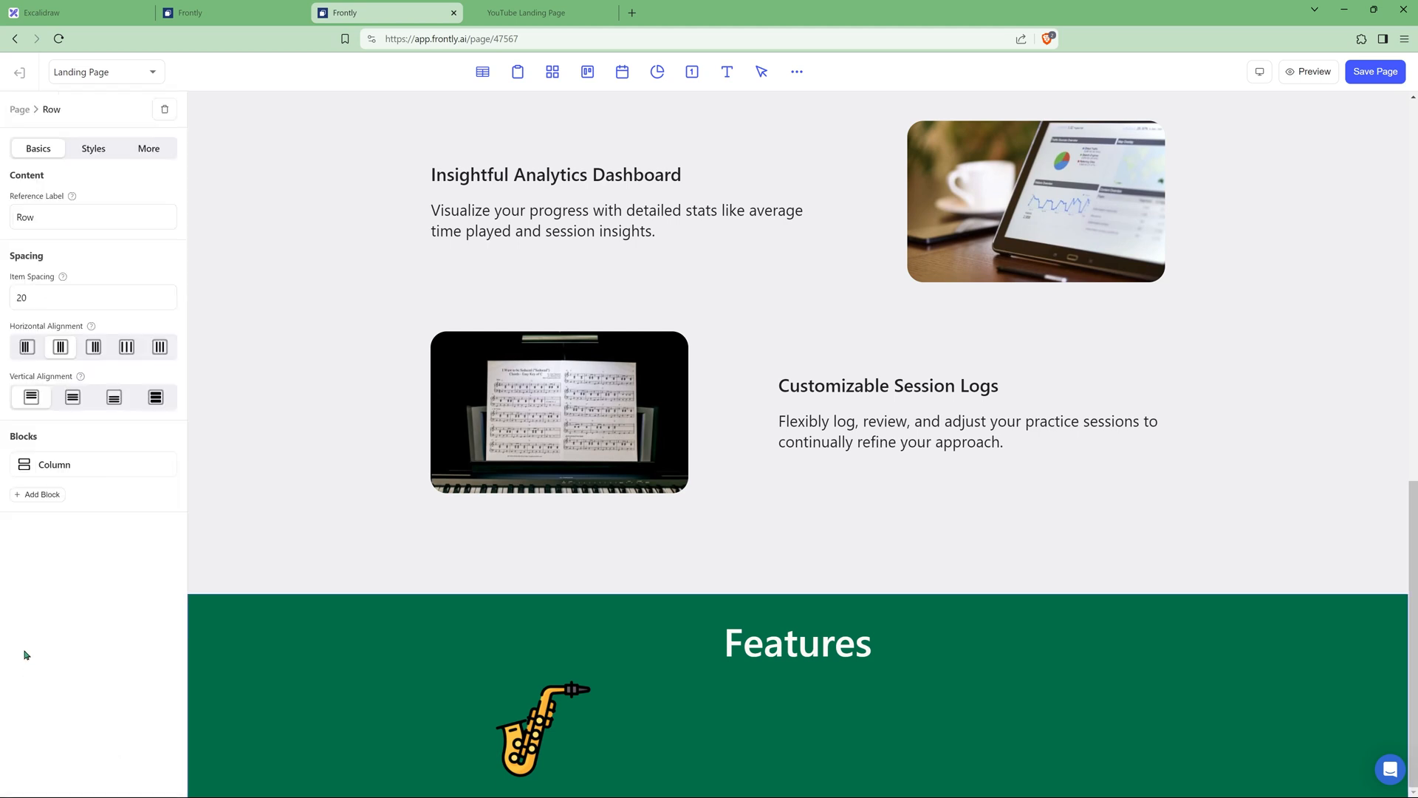
{"action": "double_click", "coordinate": [58, 216]}
{"action": "type", "text": "Features Row"}
Step: Add a Text block below the saxophone image in its column and duplicate that text block
{"action": "left_click", "coordinate": [17, 110]}
{"action": "scroll", "coordinate": [73, 590], "scroll_direction": "down", "scroll_amount": 10}
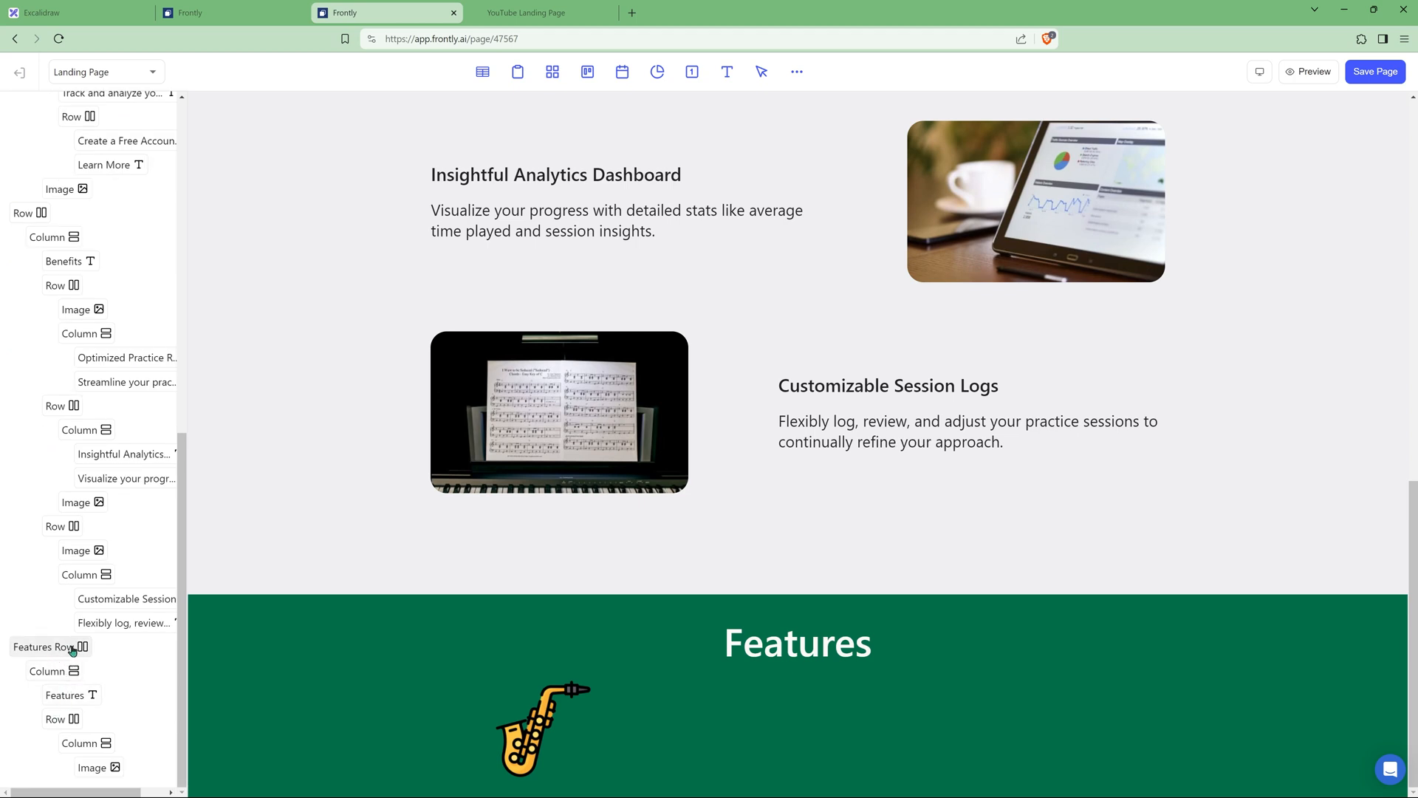
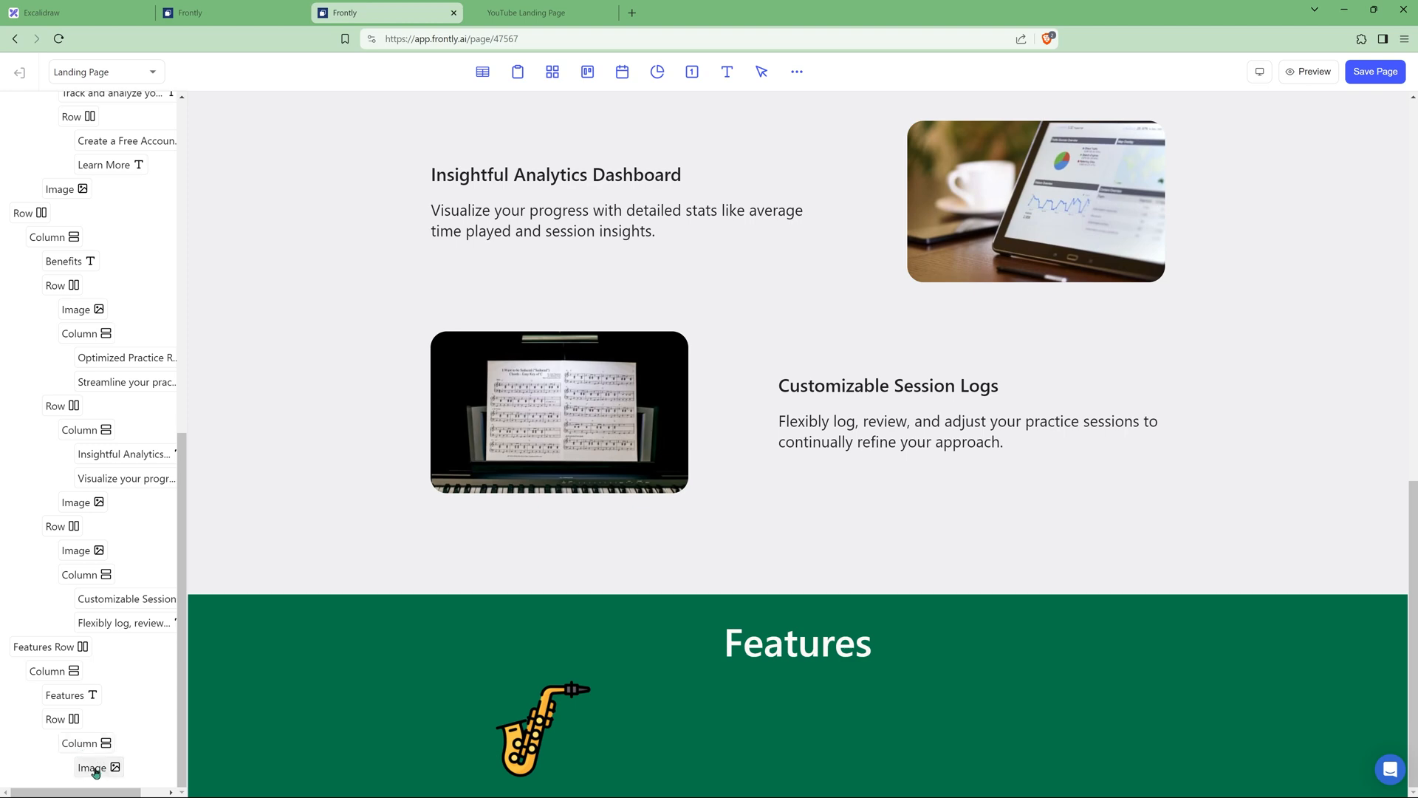
{"action": "left_click", "coordinate": [82, 747]}
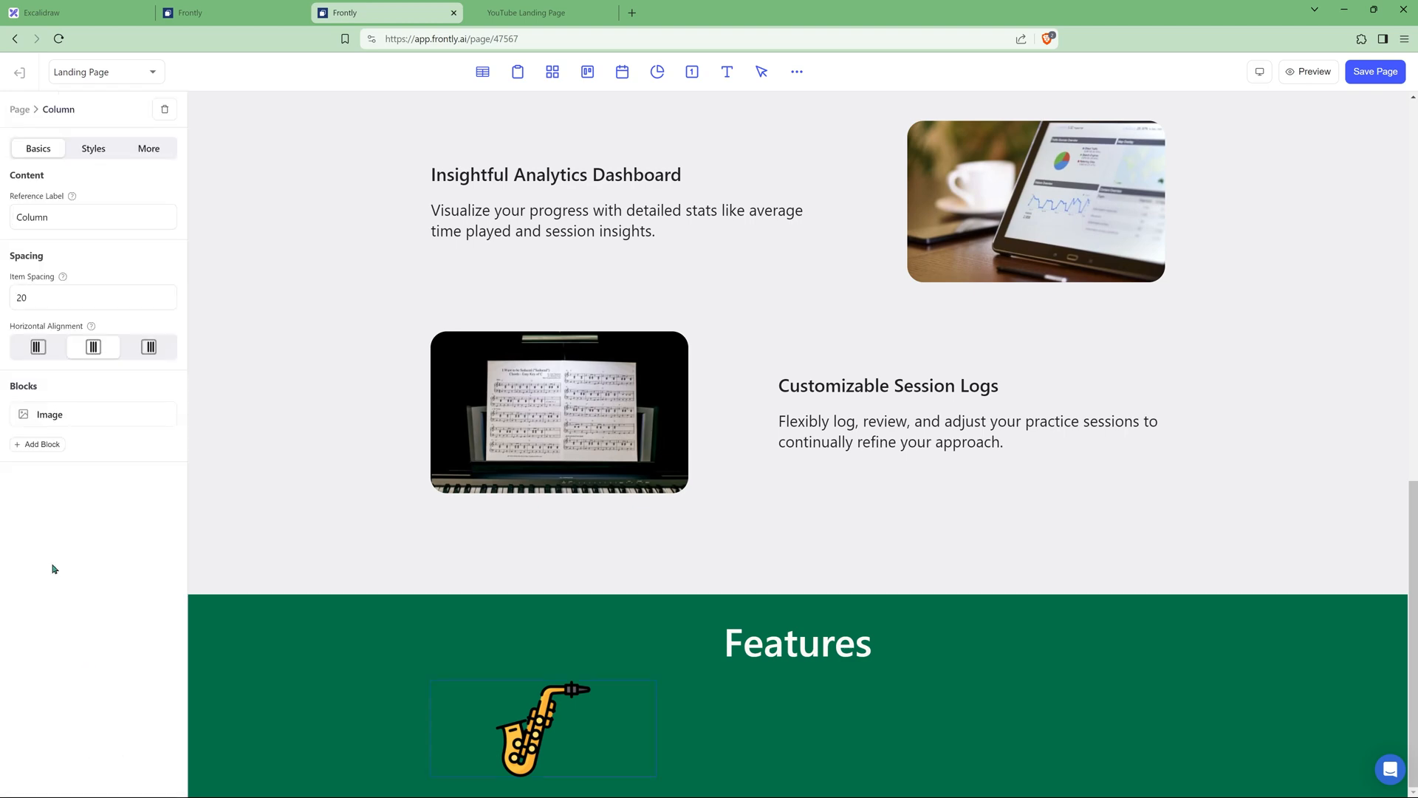
{"action": "left_click", "coordinate": [44, 444]}
{"action": "left_click", "coordinate": [735, 627]}
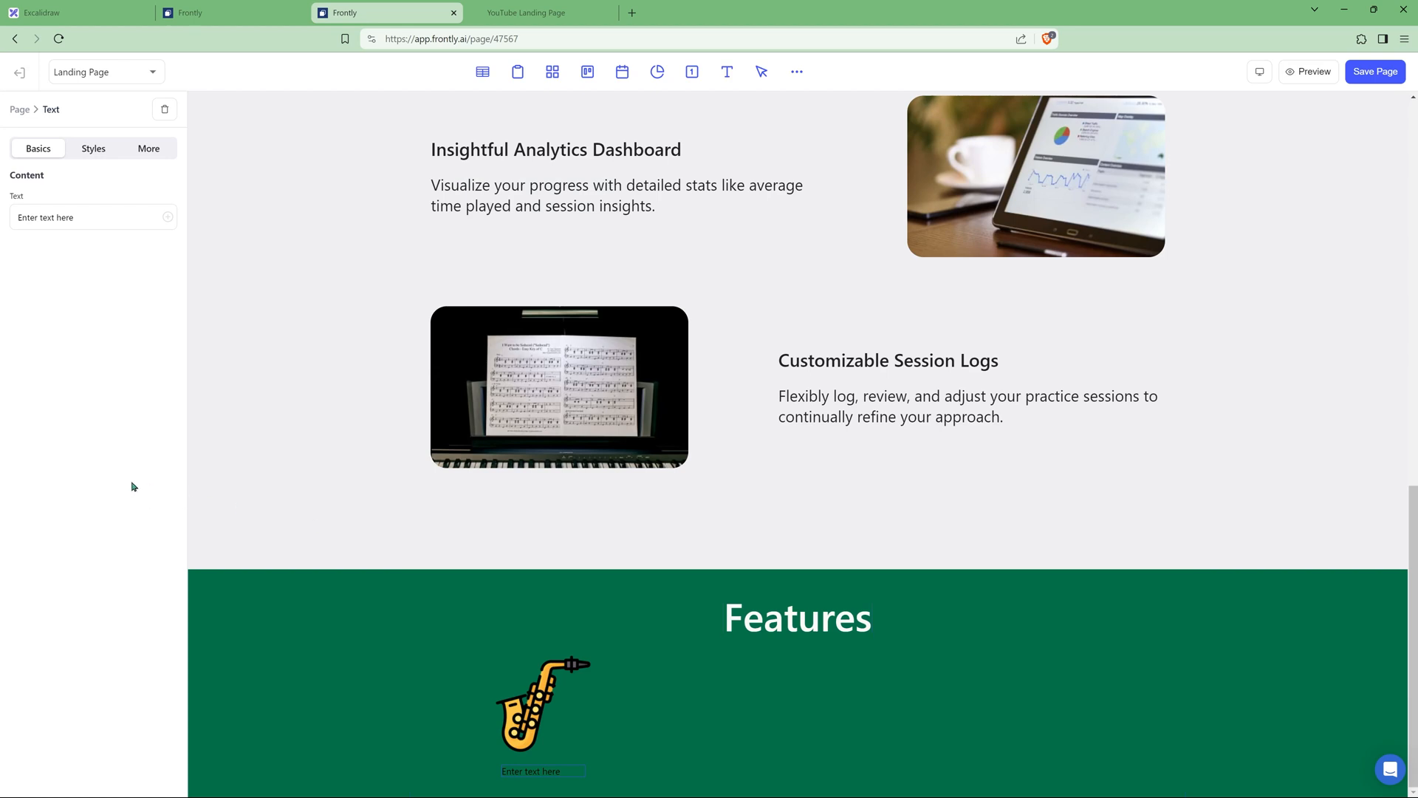
{"action": "left_click", "coordinate": [148, 148]}
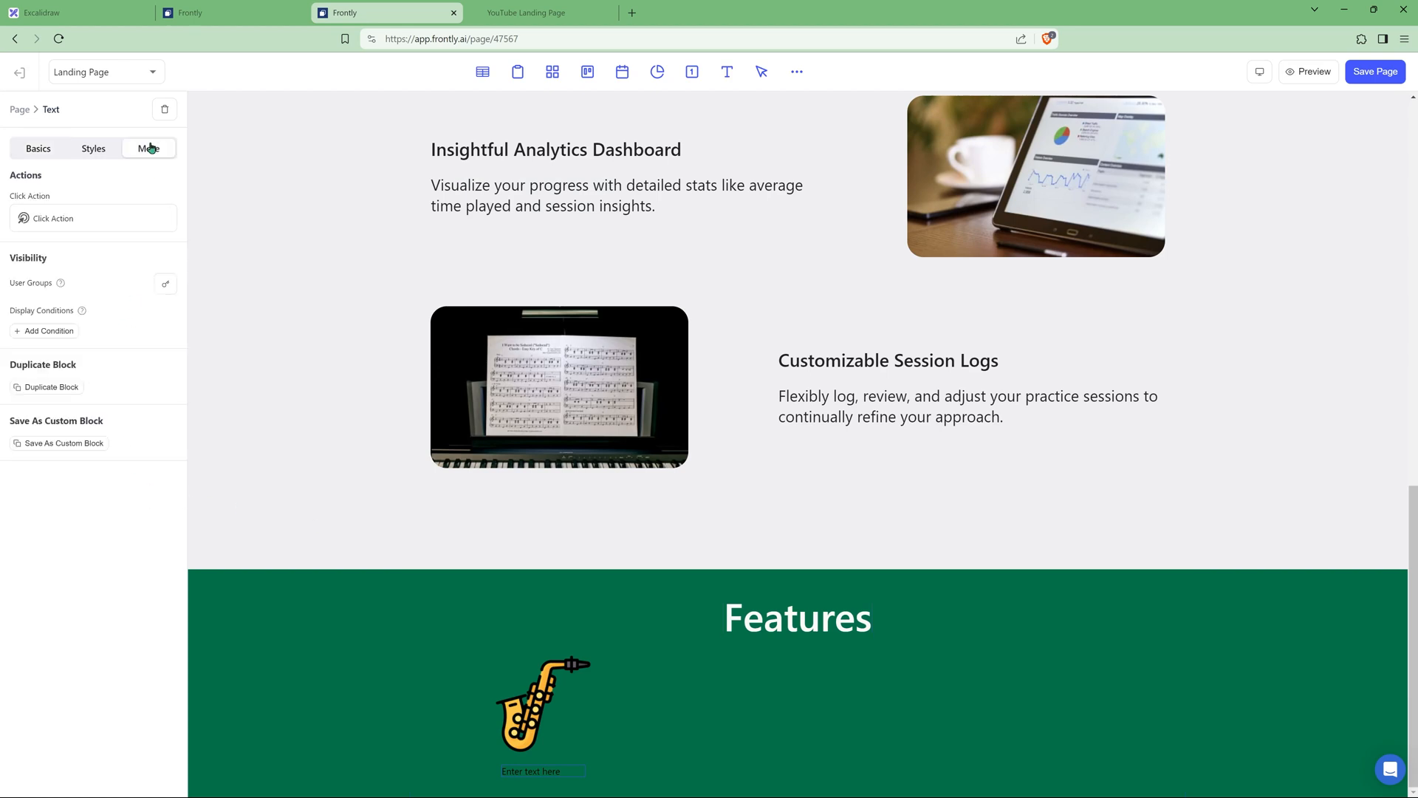
{"action": "left_click", "coordinate": [57, 387]}
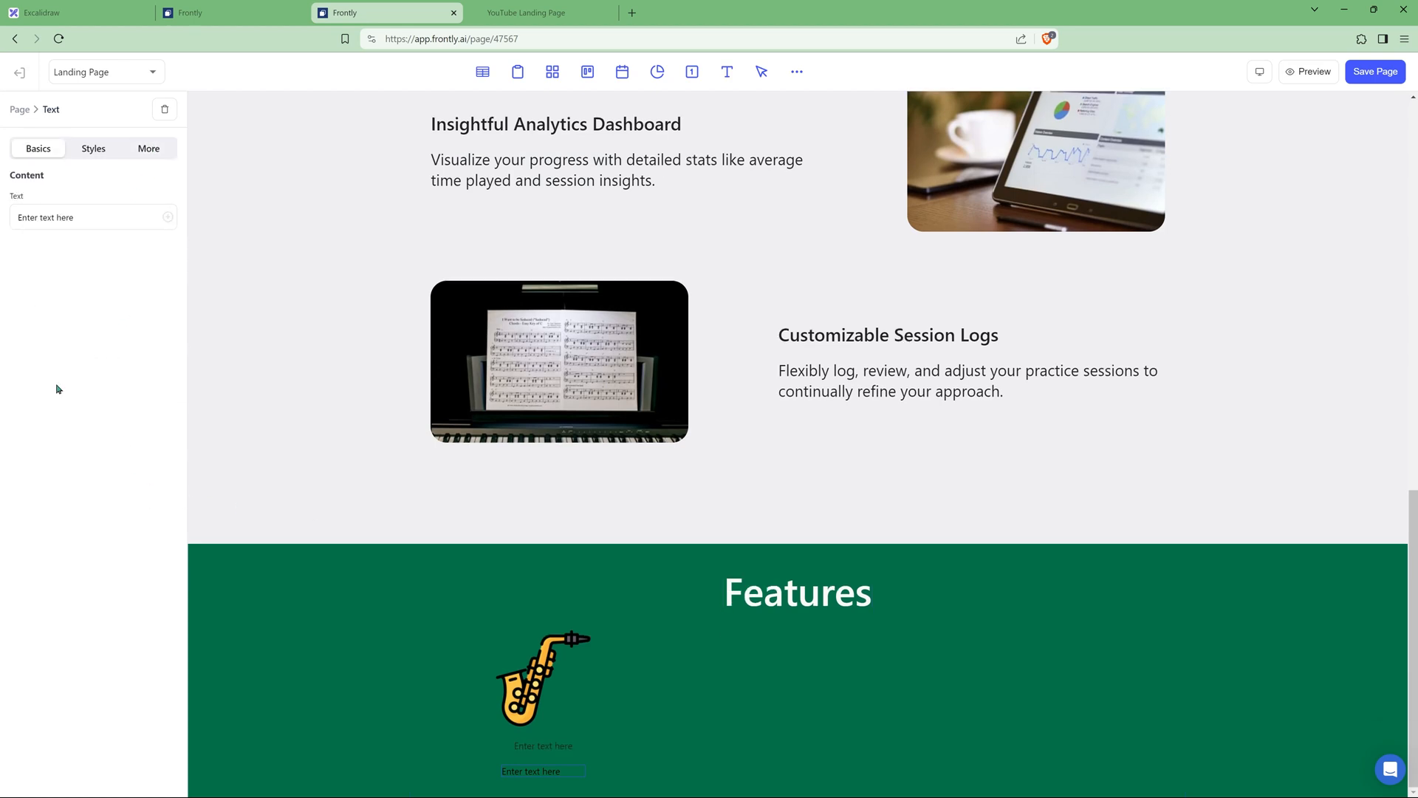
Step: Set the upper text block to "Instrument Tracking" and style it as Heading Xl, centered, with off-white font color fafafa
{"action": "left_click", "coordinate": [539, 745]}
{"action": "type", "text": "Instrument Tracking"}
{"action": "left_click", "coordinate": [91, 152]}
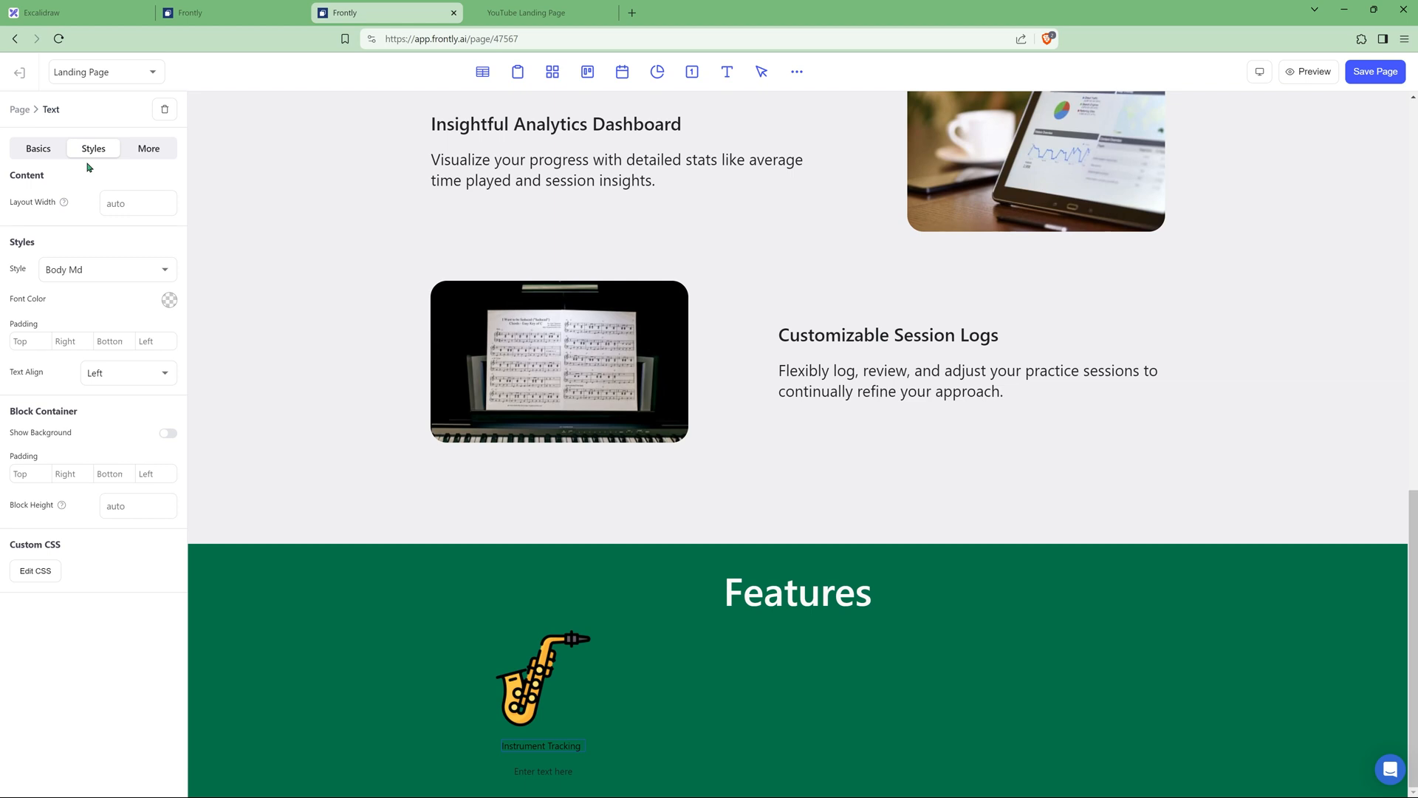
{"action": "left_click", "coordinate": [103, 280]}
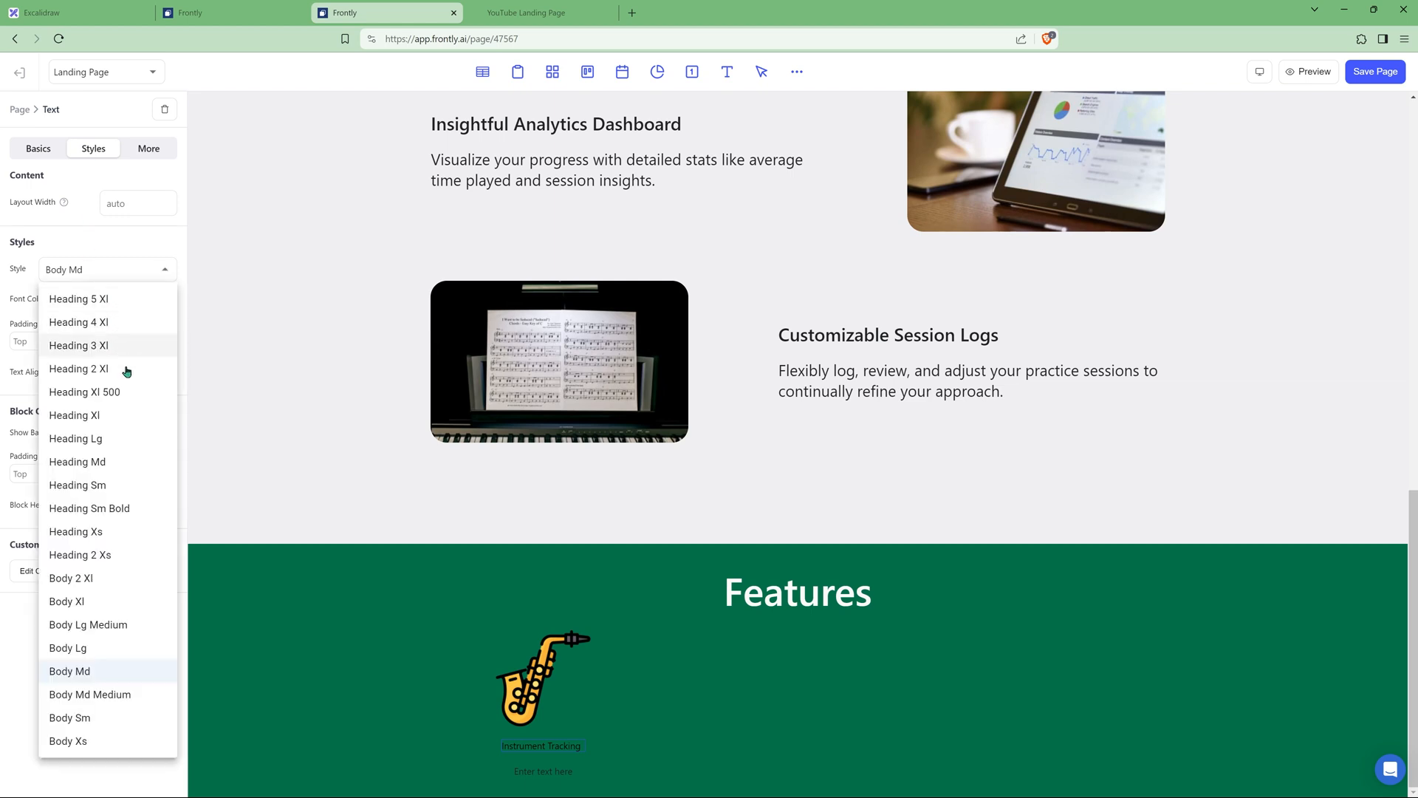
{"action": "left_click", "coordinate": [96, 416]}
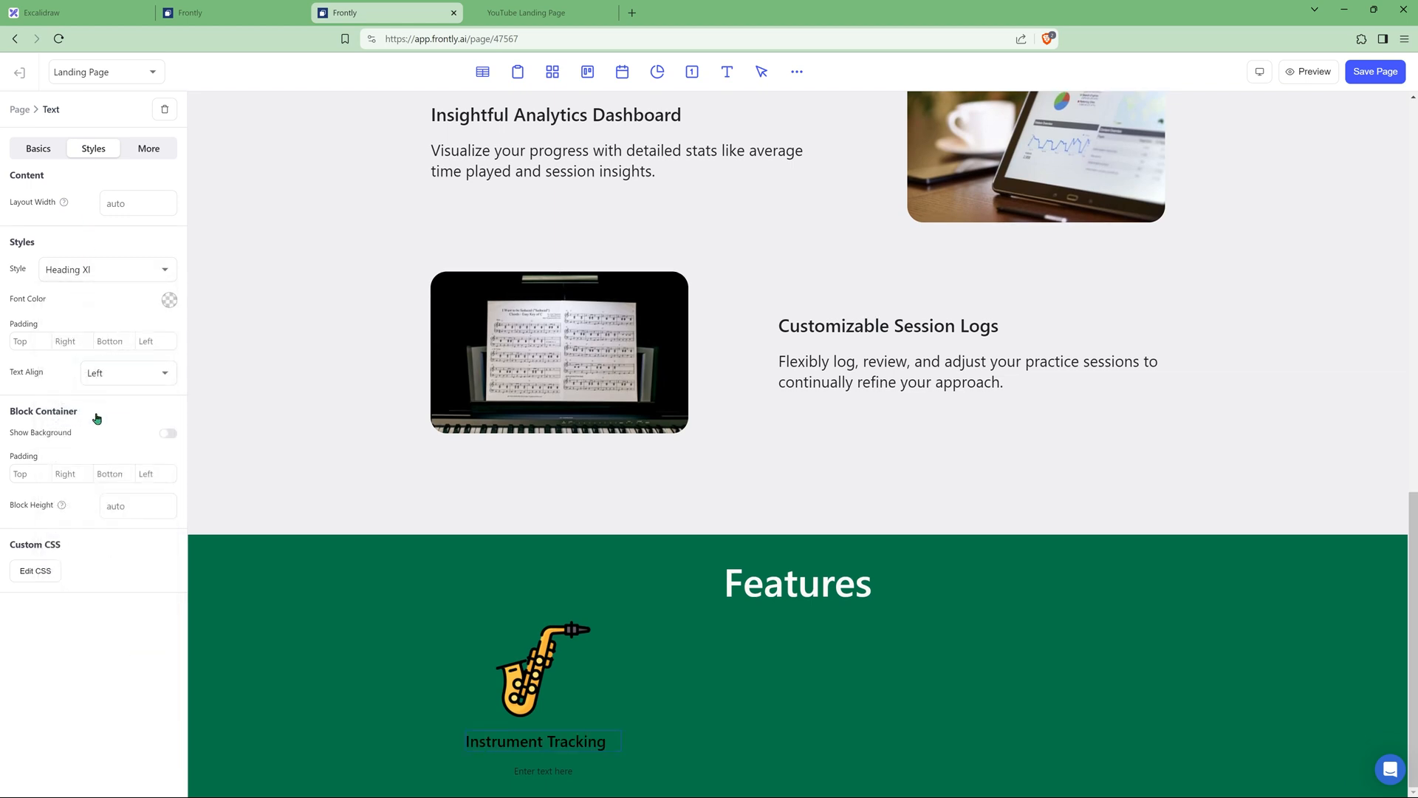
{"action": "left_click", "coordinate": [169, 299]}
{"action": "double_click", "coordinate": [237, 434]}
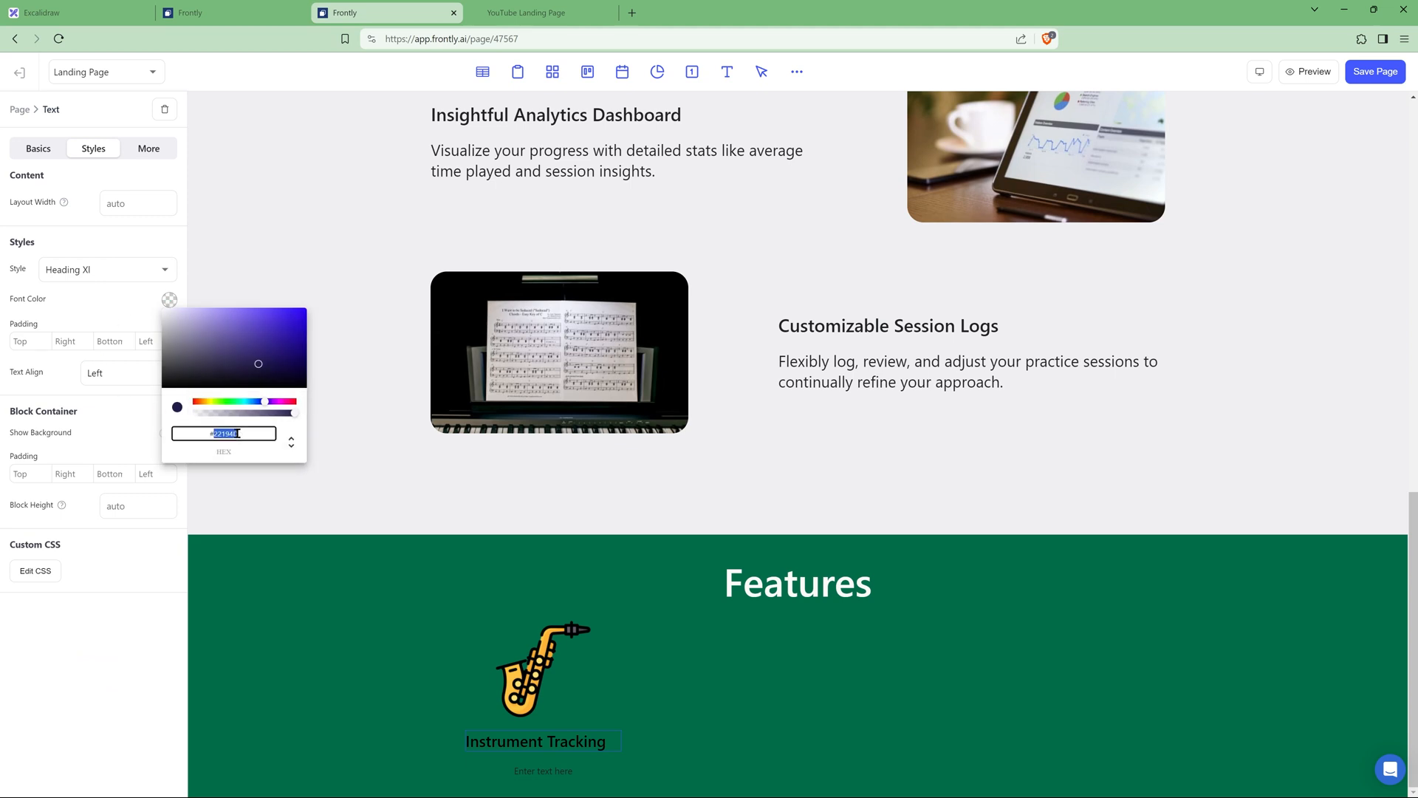
{"action": "type", "text": "fafafafa"}
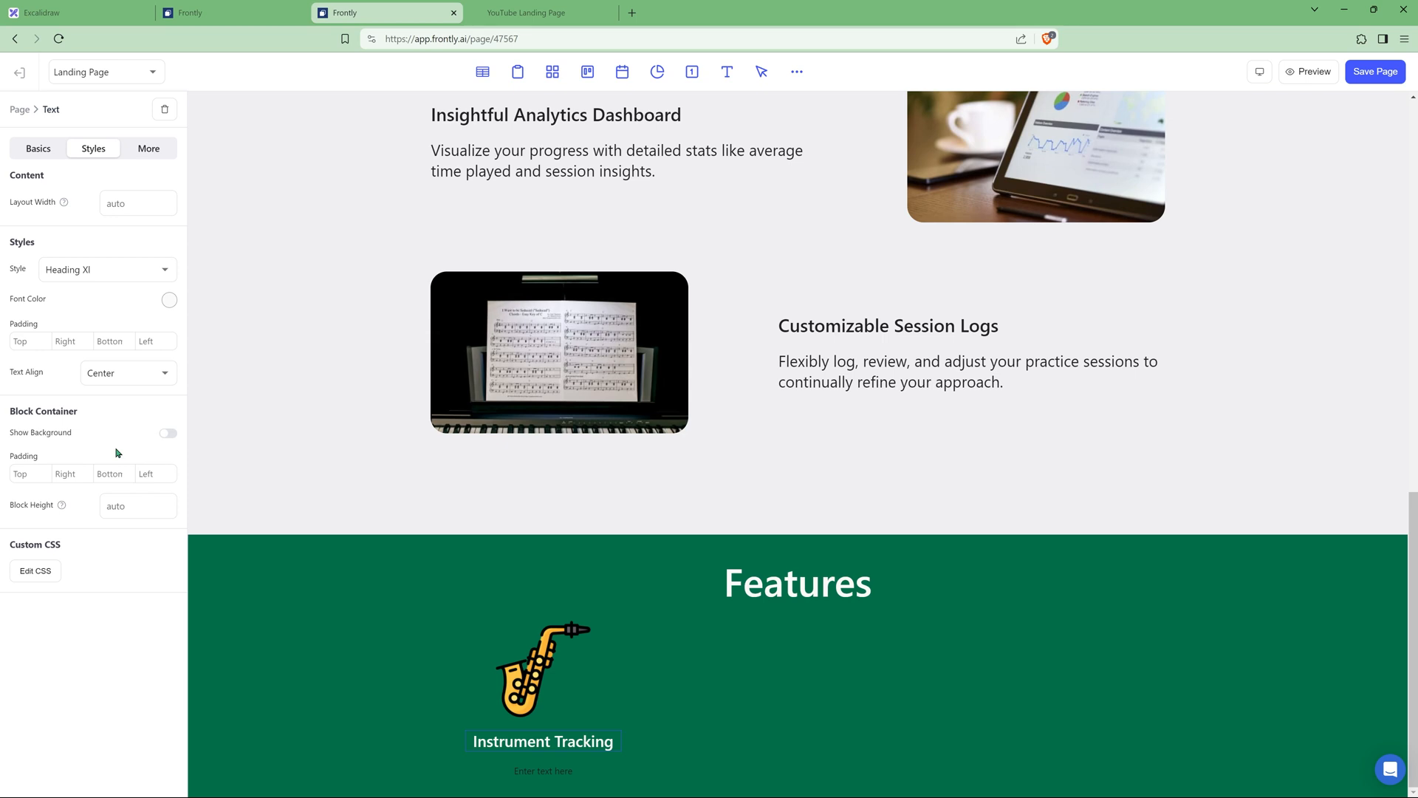
Step: Set the lower text block to "Add multiple instruments to your profile and track each one's practice sessions separately."
{"action": "left_click", "coordinate": [544, 769]}
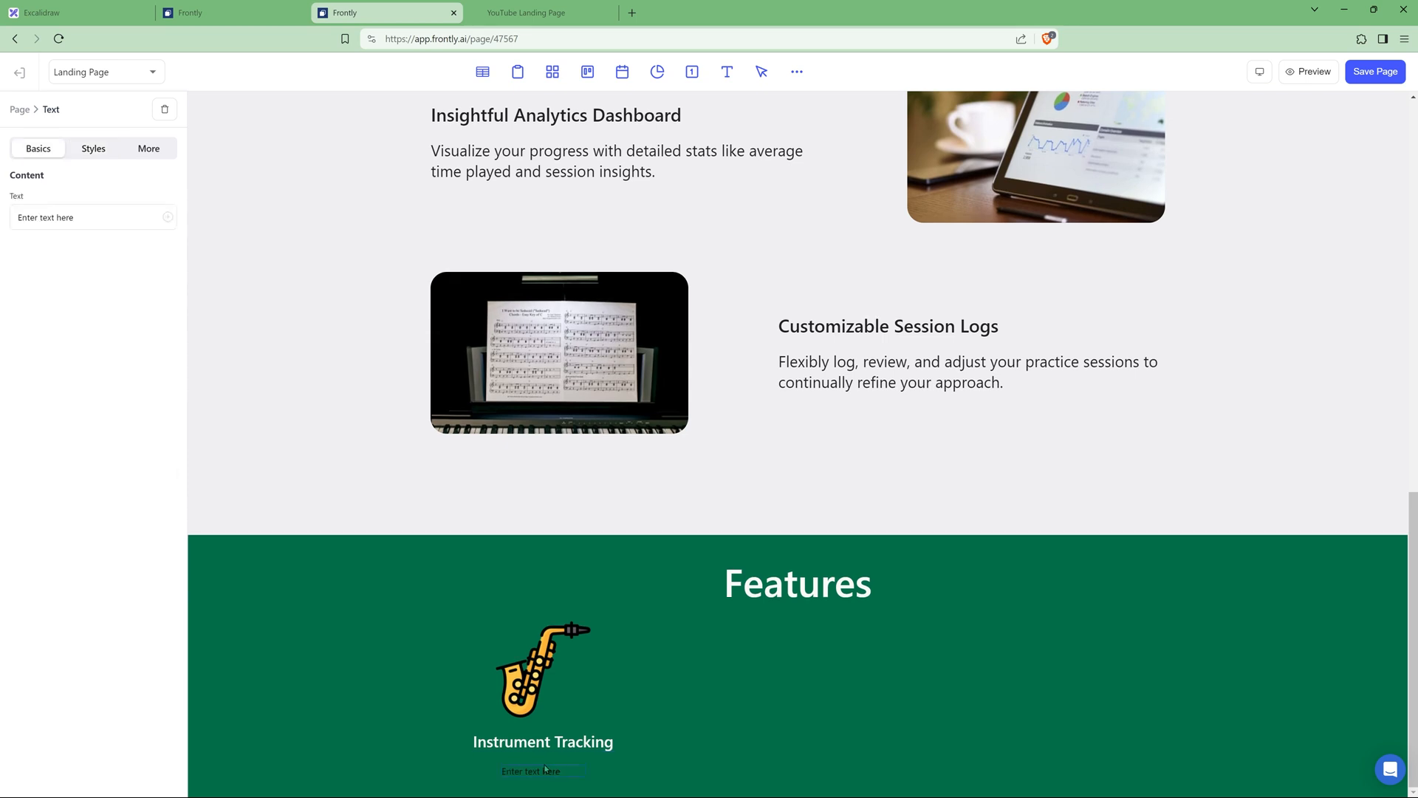
{"action": "triple_click", "coordinate": [85, 220]}
{"action": "type", "text": "Add multiple instruments to your profile and track each one's practice sessions separately."}
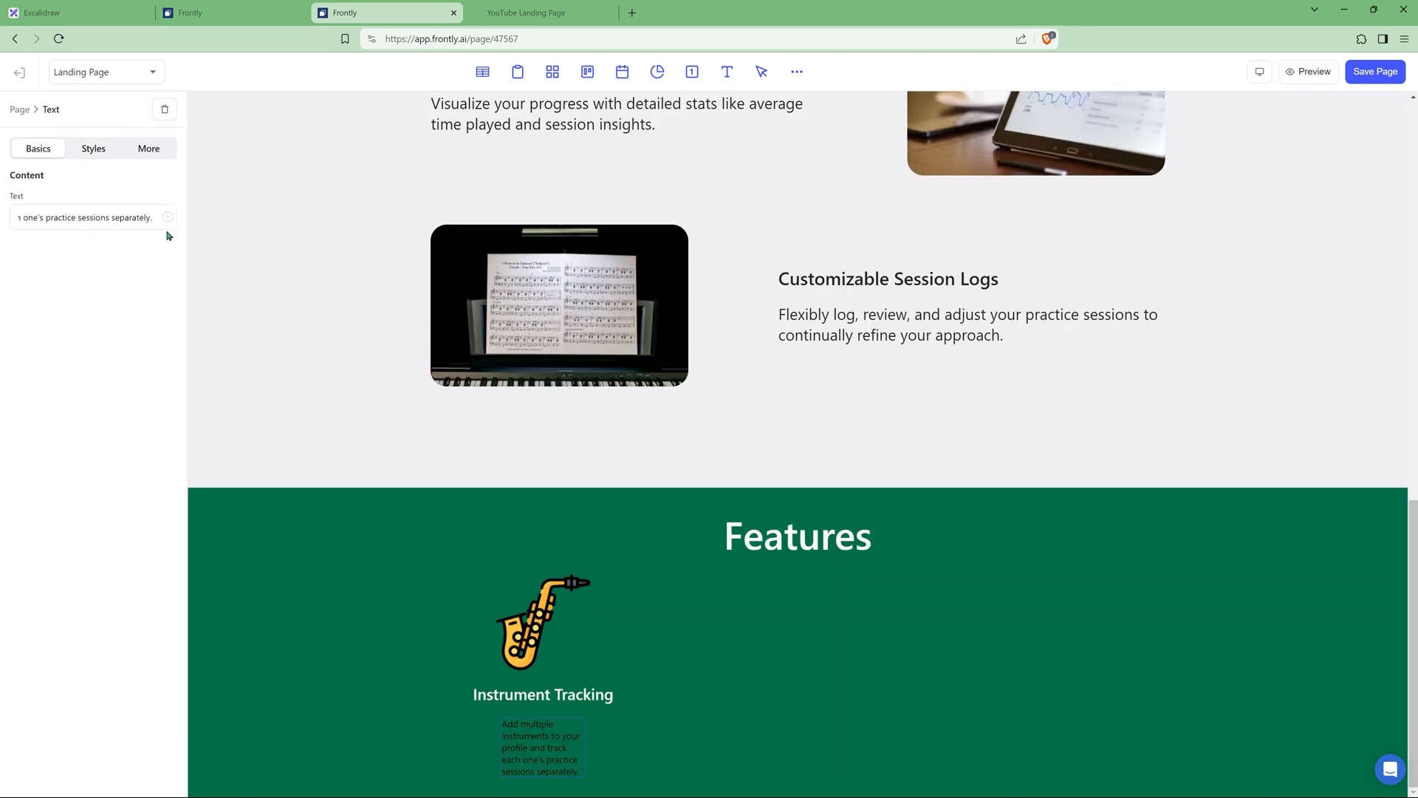
Step: Style the instrument description text as Body Lg Medium with an off-white font color and center alignment
{"action": "left_click", "coordinate": [89, 150]}
{"action": "left_click", "coordinate": [170, 299]}
{"action": "double_click", "coordinate": [242, 433]}
{"action": "key", "text": "Escape"}
{"action": "left_click", "coordinate": [86, 274]}
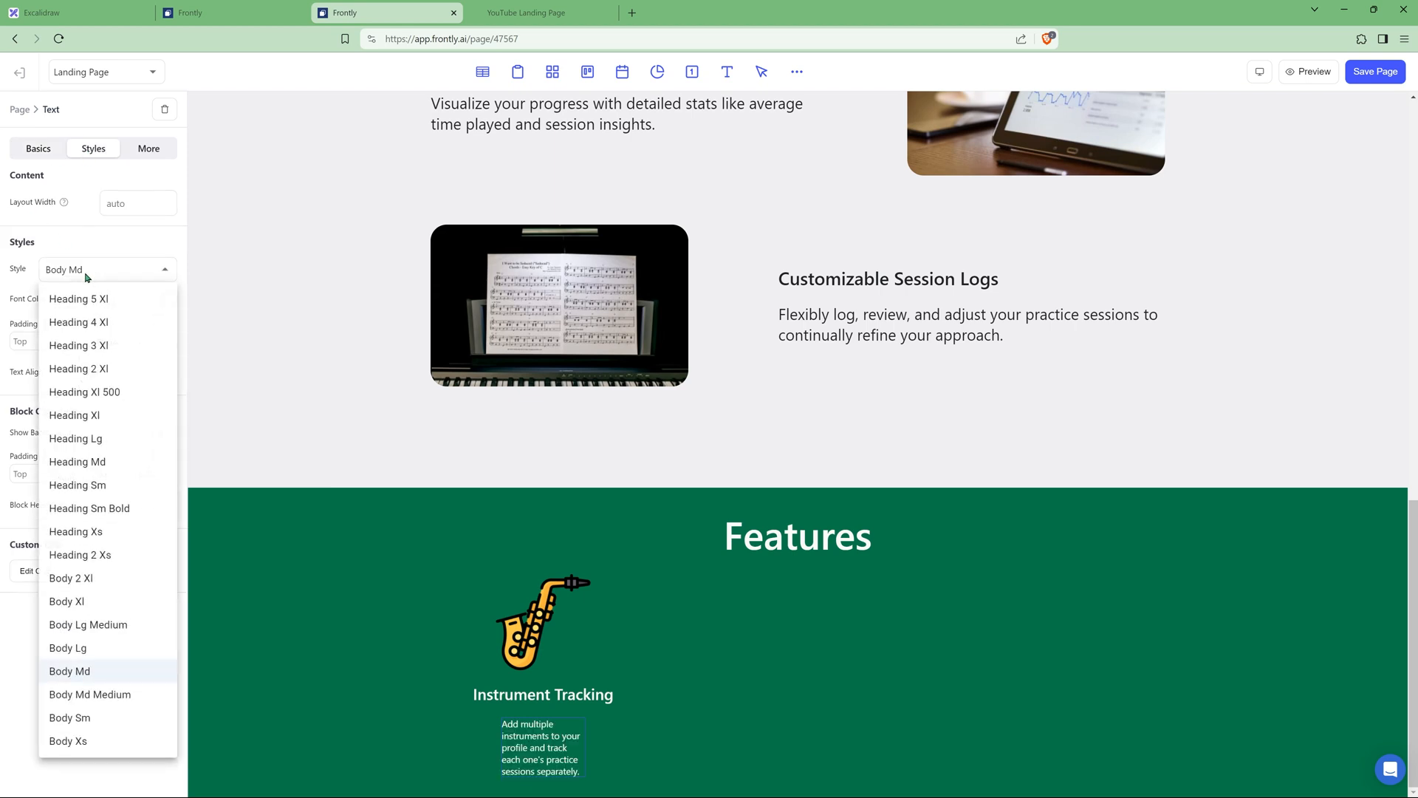
{"action": "left_click", "coordinate": [94, 628]}
{"action": "left_click", "coordinate": [118, 419]}
Step: Set the layout width of the instrument description text to 250
{"action": "left_click", "coordinate": [722, 646]}
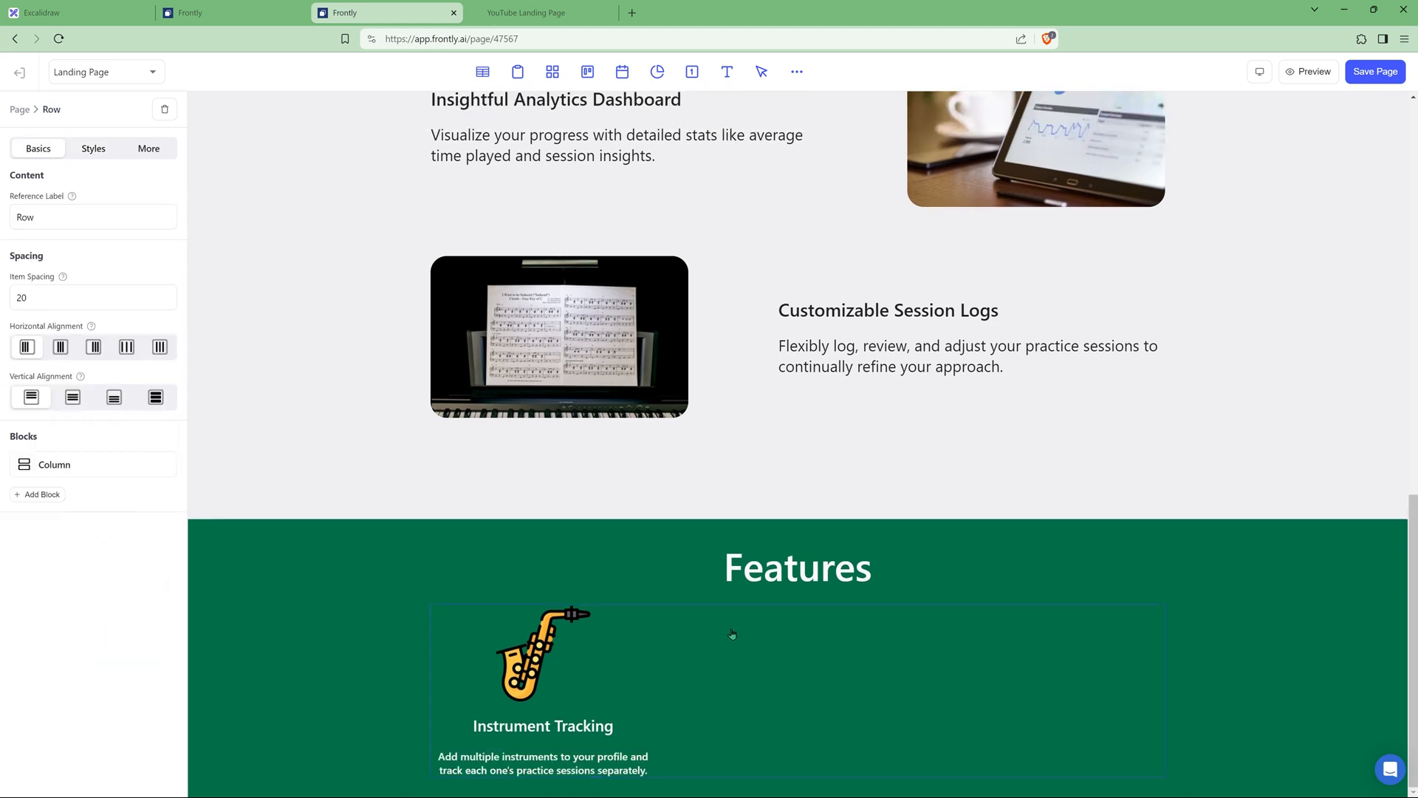
{"action": "left_click", "coordinate": [537, 768]}
{"action": "left_click", "coordinate": [107, 150]}
{"action": "left_click", "coordinate": [138, 205]}
{"action": "type", "text": "250"}
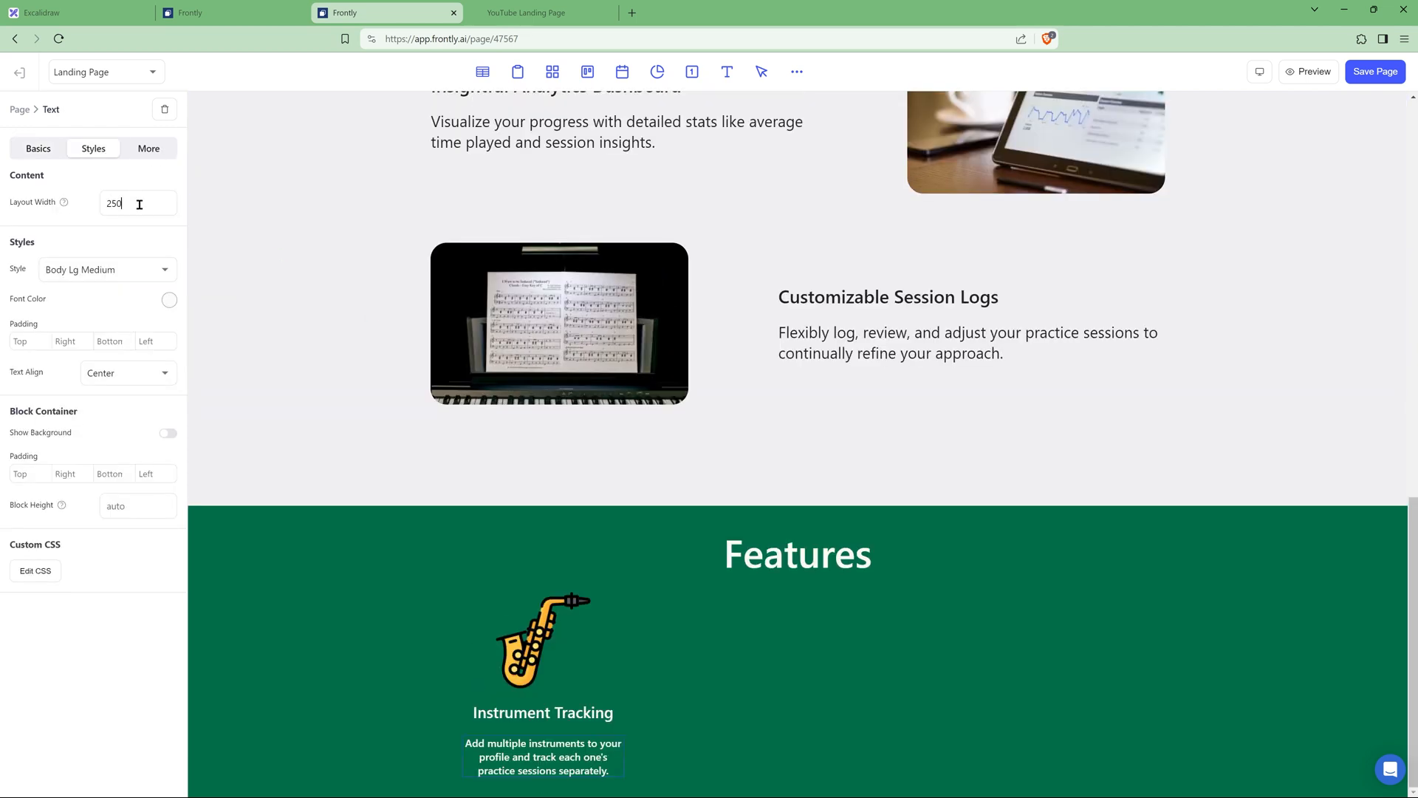
Step: Set the item spacing of the column containing the Features heading and feature row to 100
{"action": "left_click", "coordinate": [587, 668]}
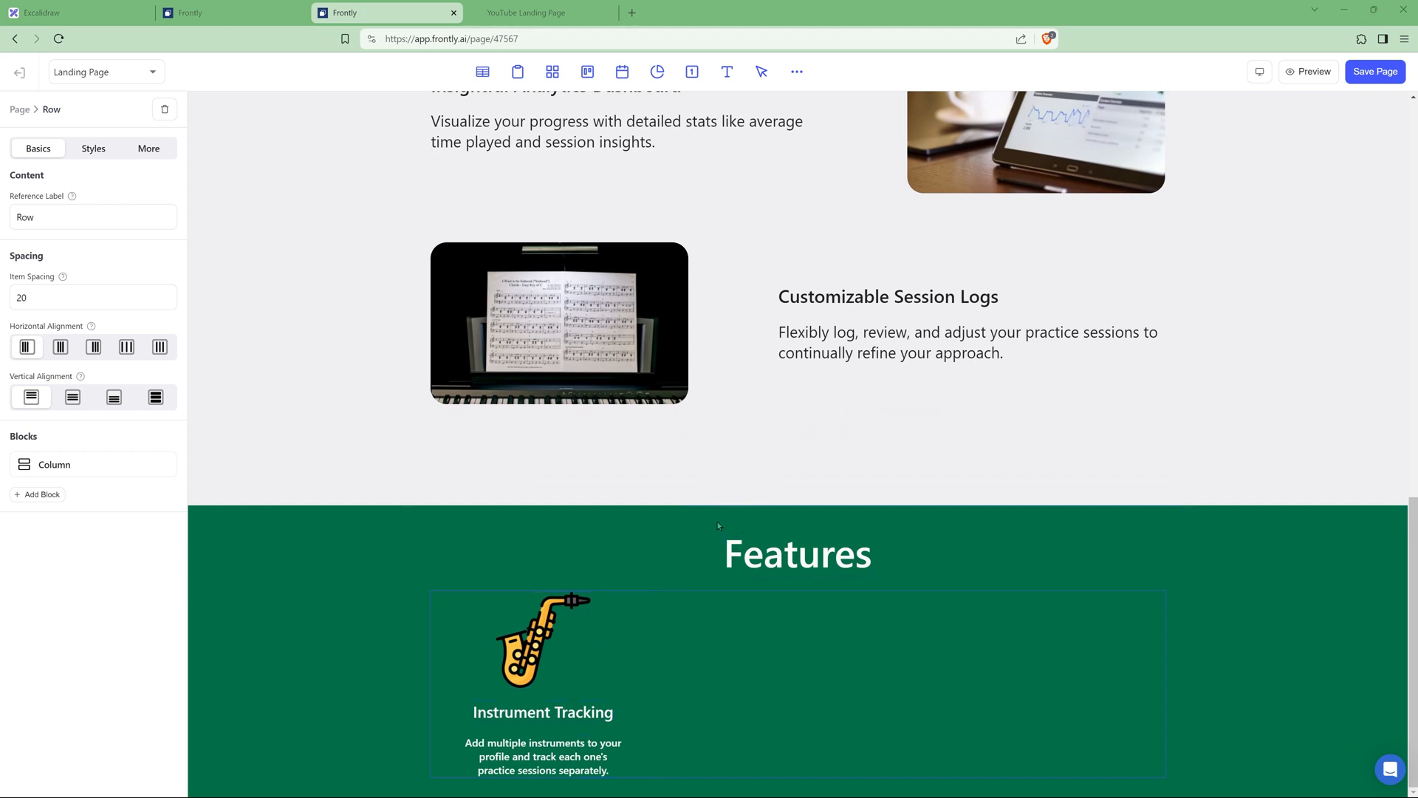
{"action": "left_click", "coordinate": [649, 517]}
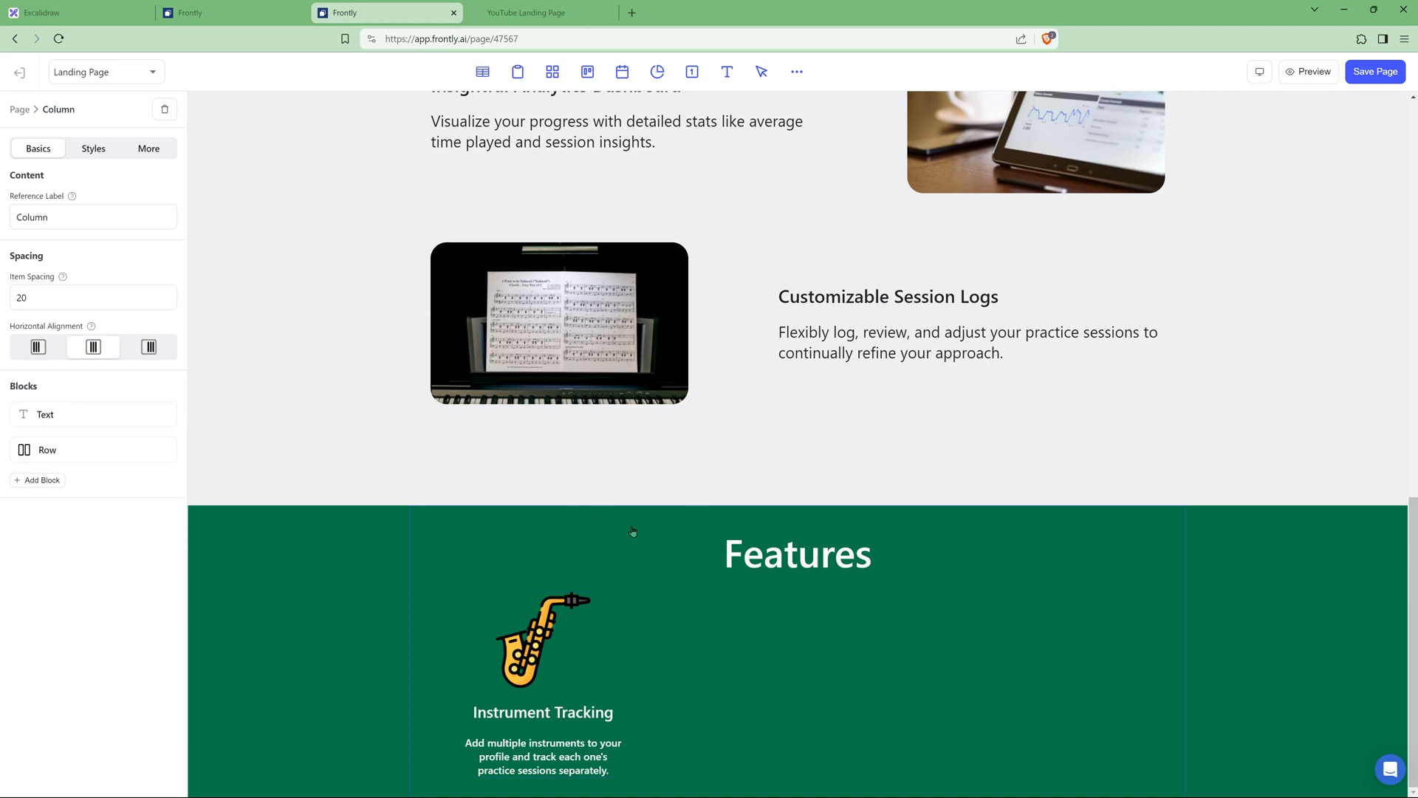
{"action": "double_click", "coordinate": [44, 307]}
{"action": "type", "text": "100"}
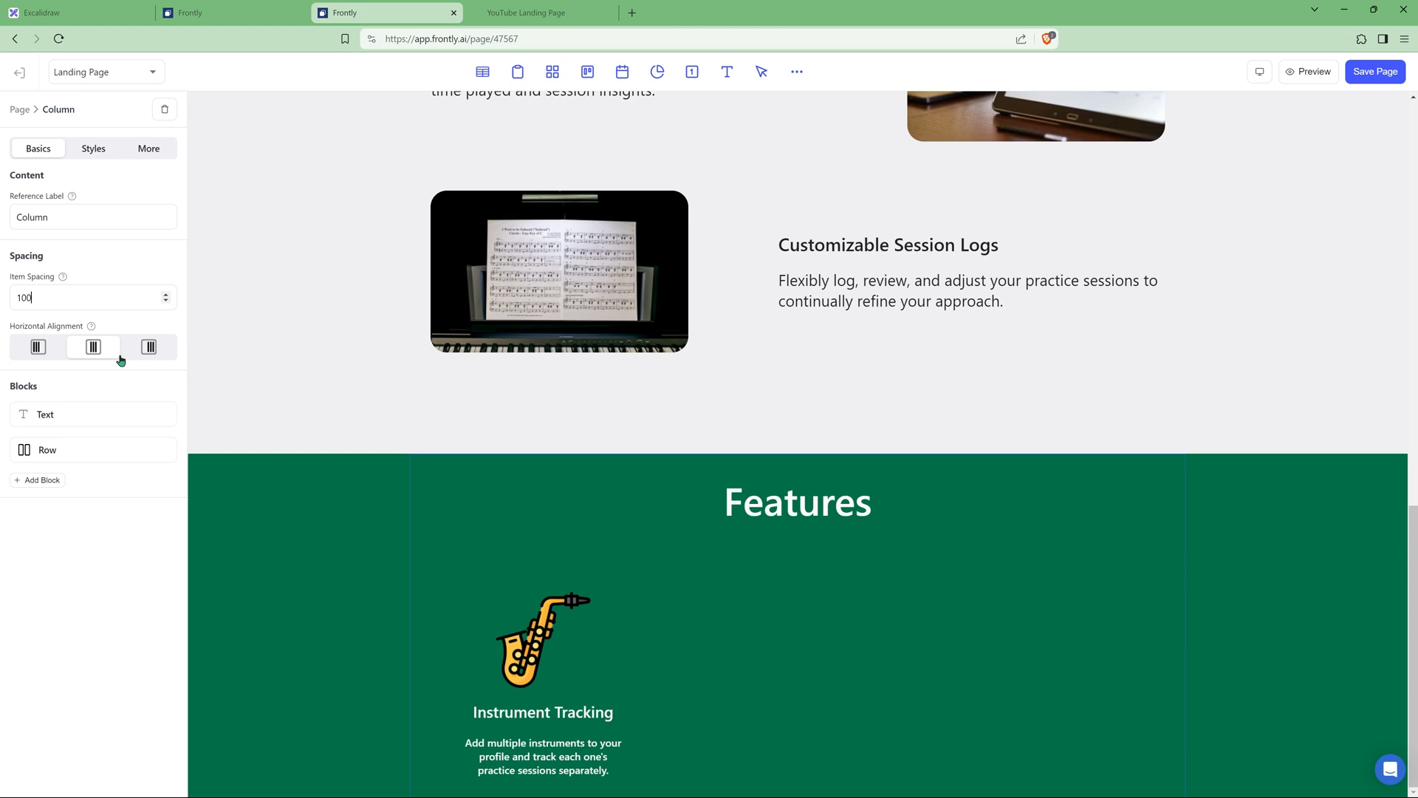
Step: Set the top and bottom padding of the 1200-wide Features column to 50
{"action": "left_click", "coordinate": [81, 153]}
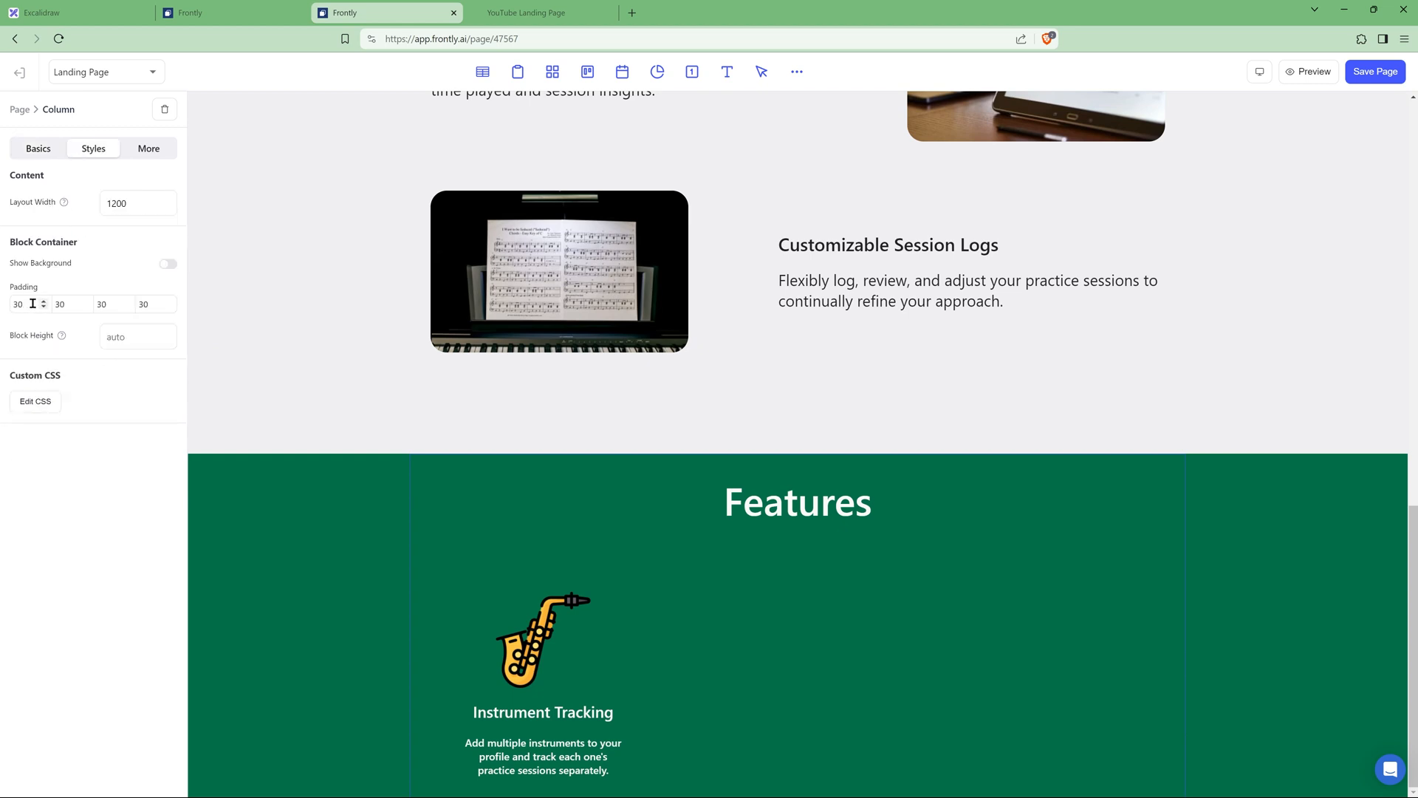
{"action": "double_click", "coordinate": [32, 304]}
{"action": "type", "text": "50"}
{"action": "key", "text": "Tab"}
{"action": "key", "text": "Tab"}
{"action": "type", "text": "50"}
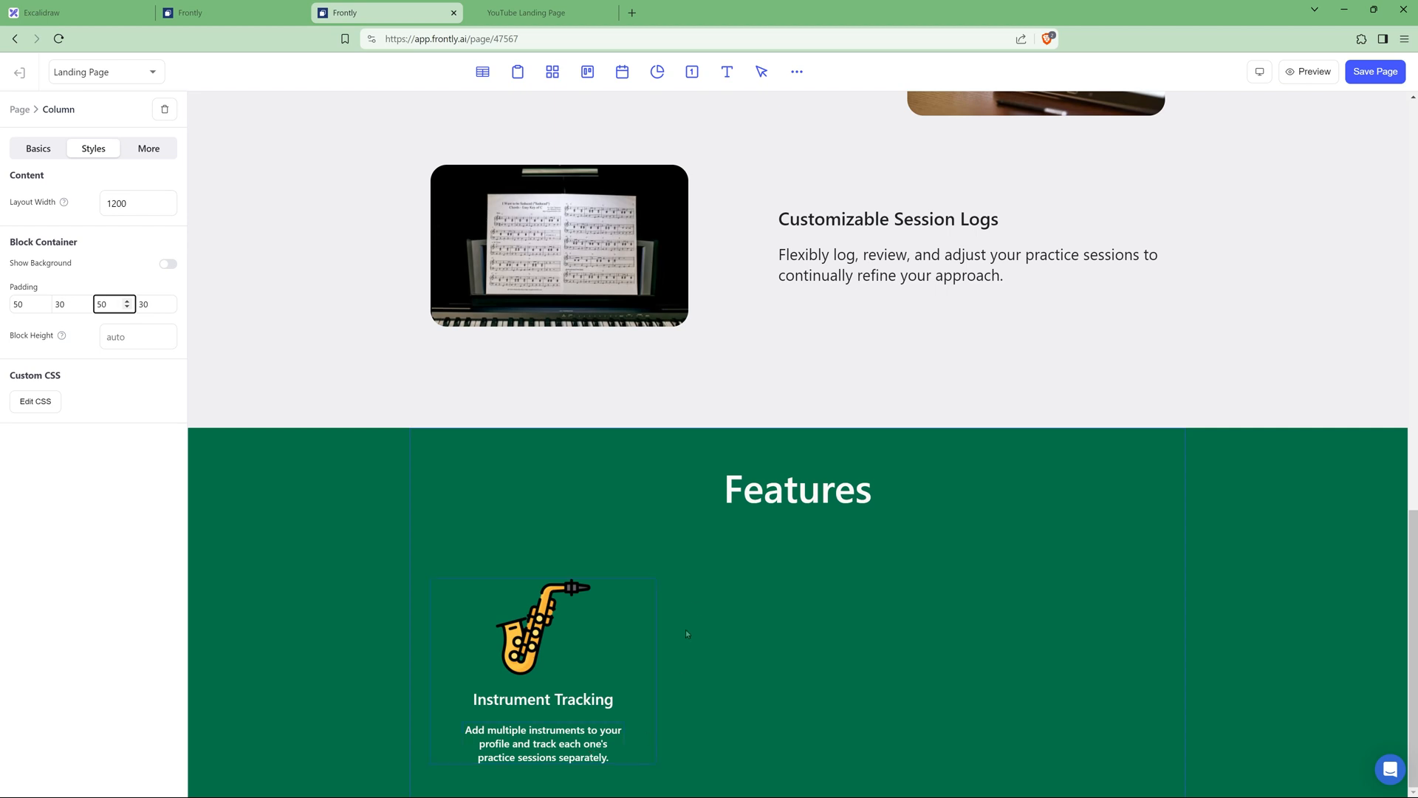
Step: Duplicate the Instrument Tracking column twice to make three feature columns in the row
{"action": "left_click", "coordinate": [449, 599]}
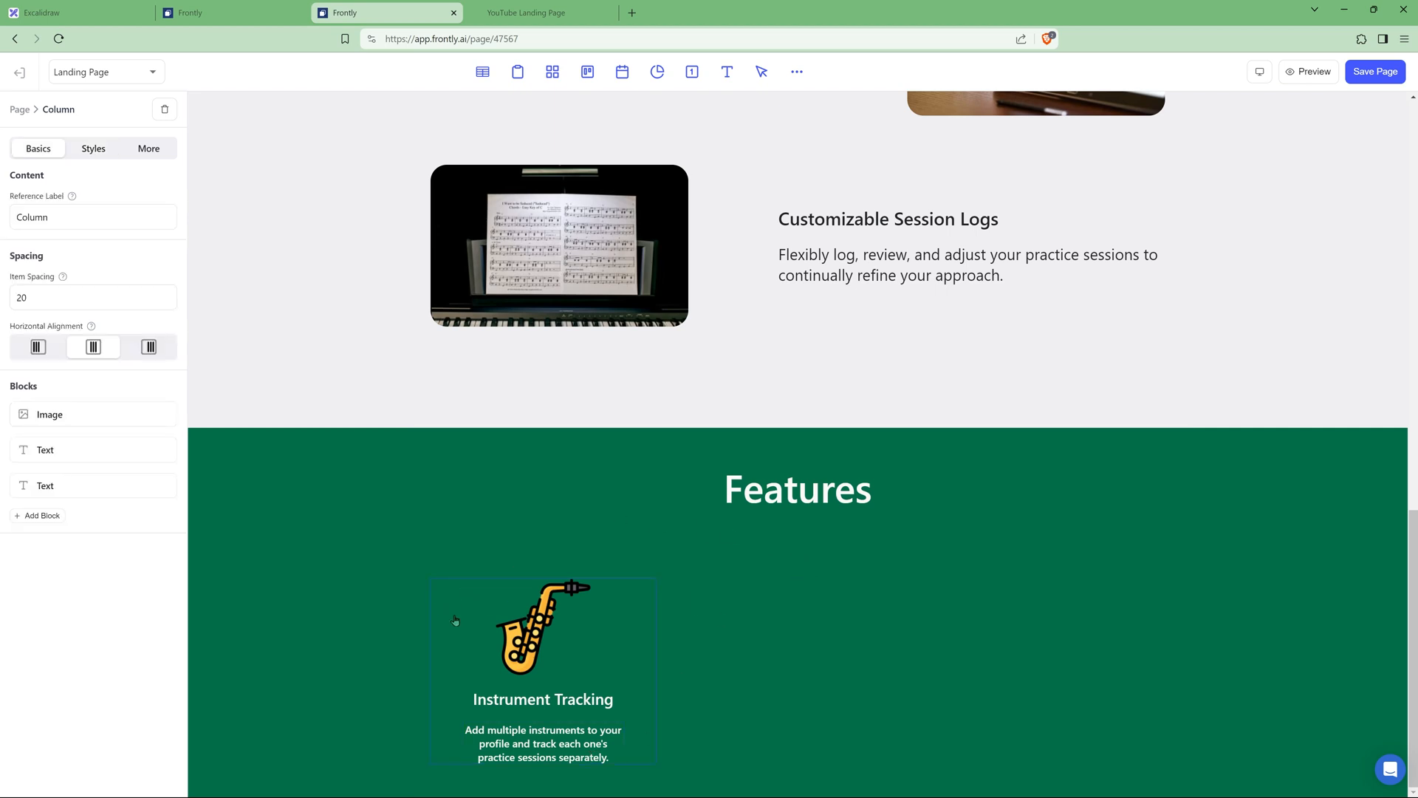
{"action": "left_click", "coordinate": [147, 157]}
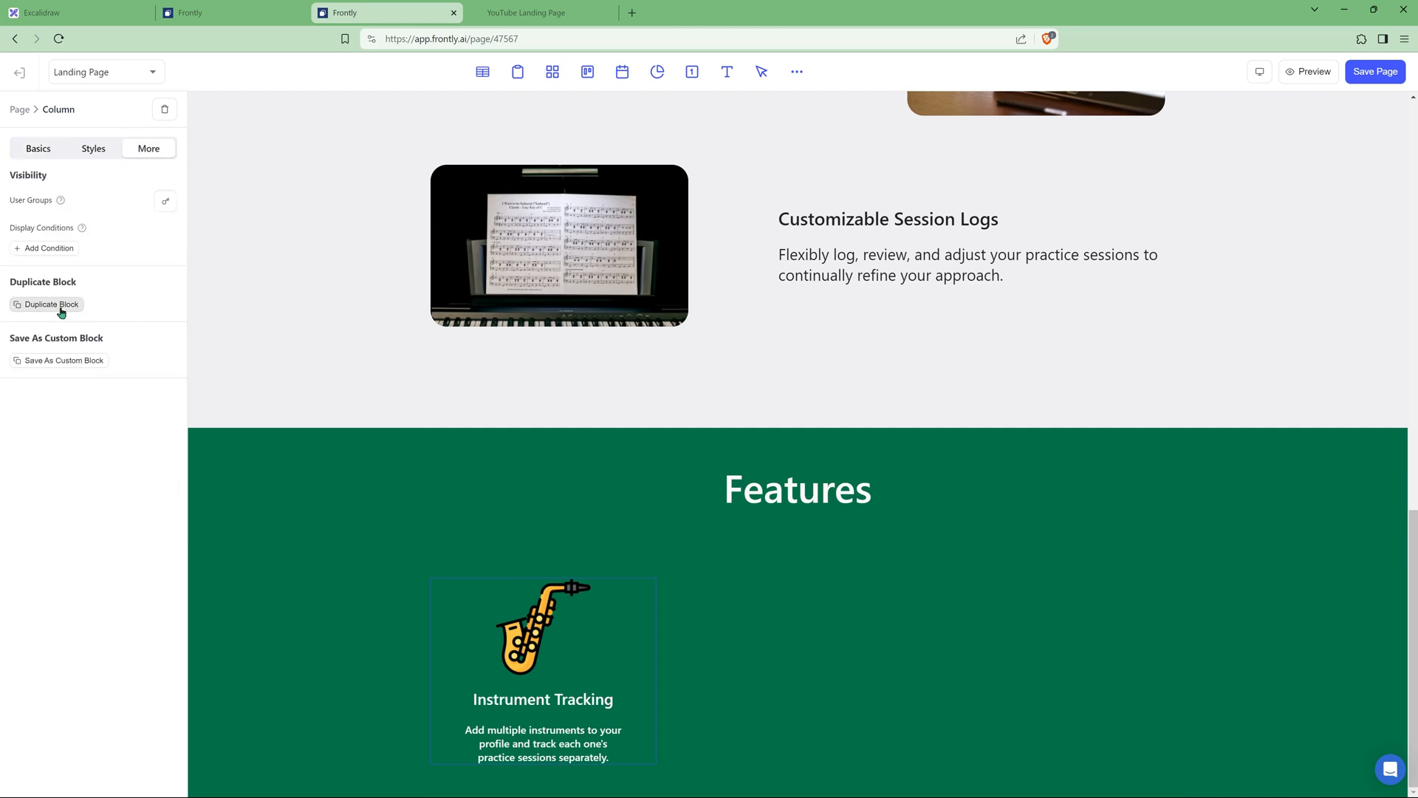
{"action": "left_click", "coordinate": [62, 306]}
{"action": "left_click", "coordinate": [137, 155]}
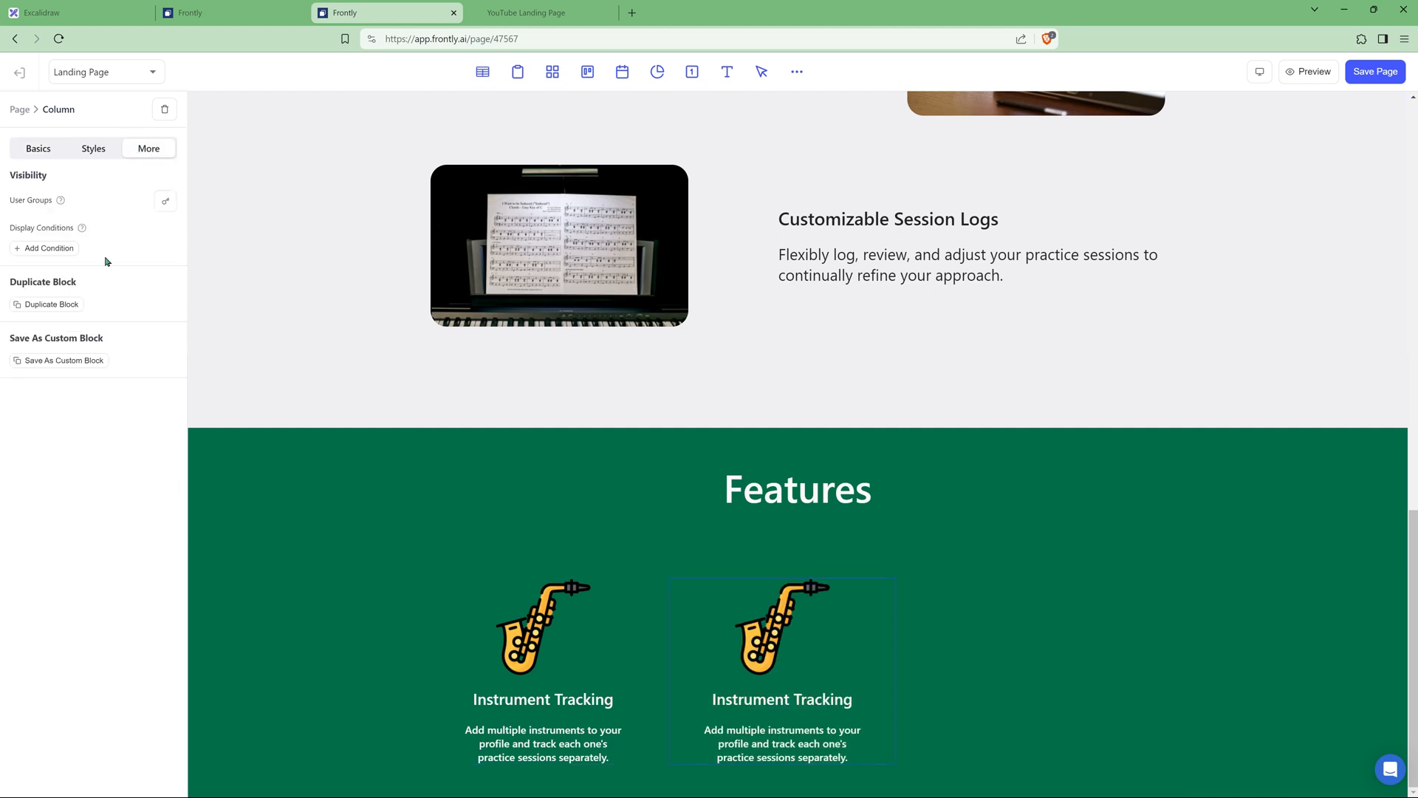
{"action": "left_click", "coordinate": [62, 304]}
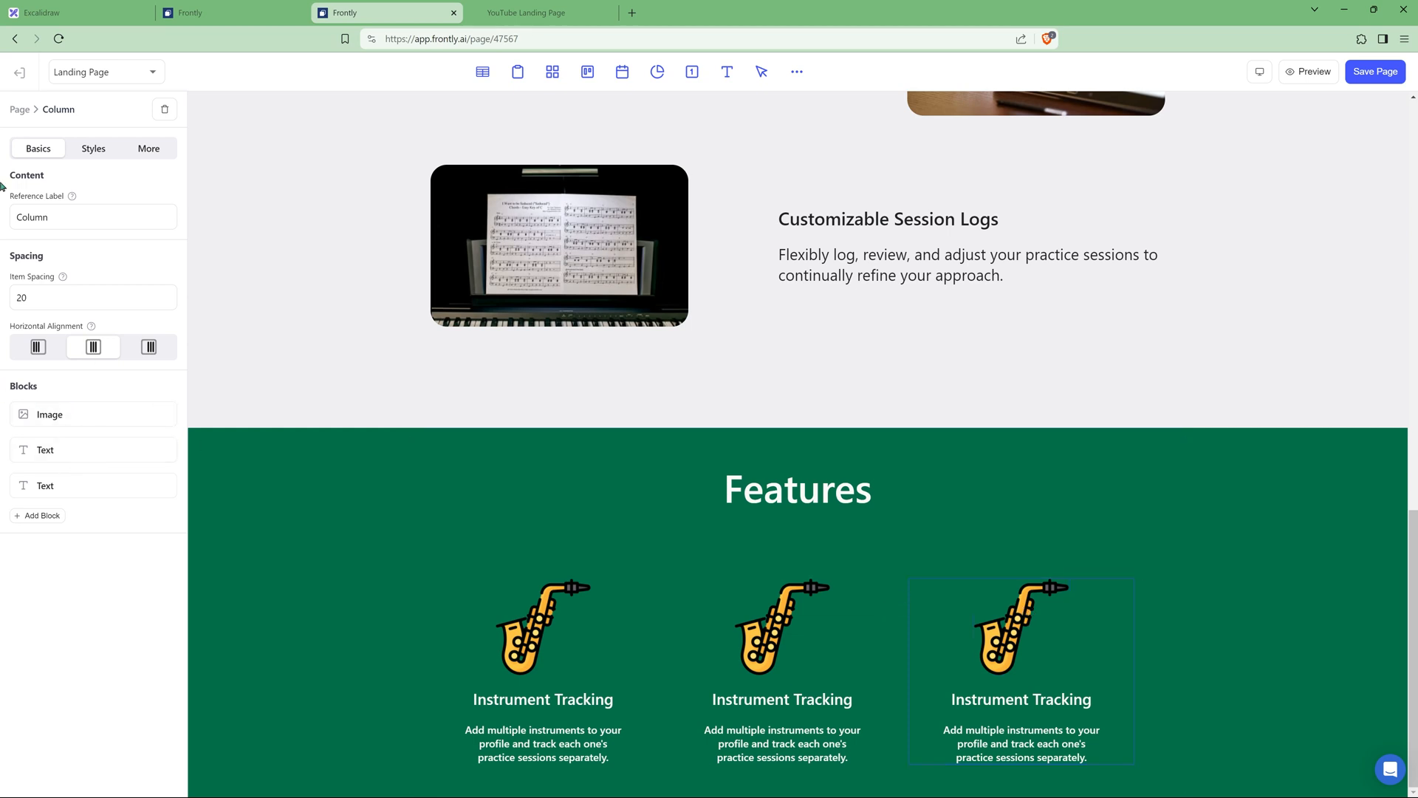
Step: Distribute the three feature columns horizontally across the full width of their row with equal space between them
{"action": "left_click", "coordinate": [16, 111]}
{"action": "scroll", "coordinate": [74, 526], "scroll_direction": "down", "scroll_amount": 10}
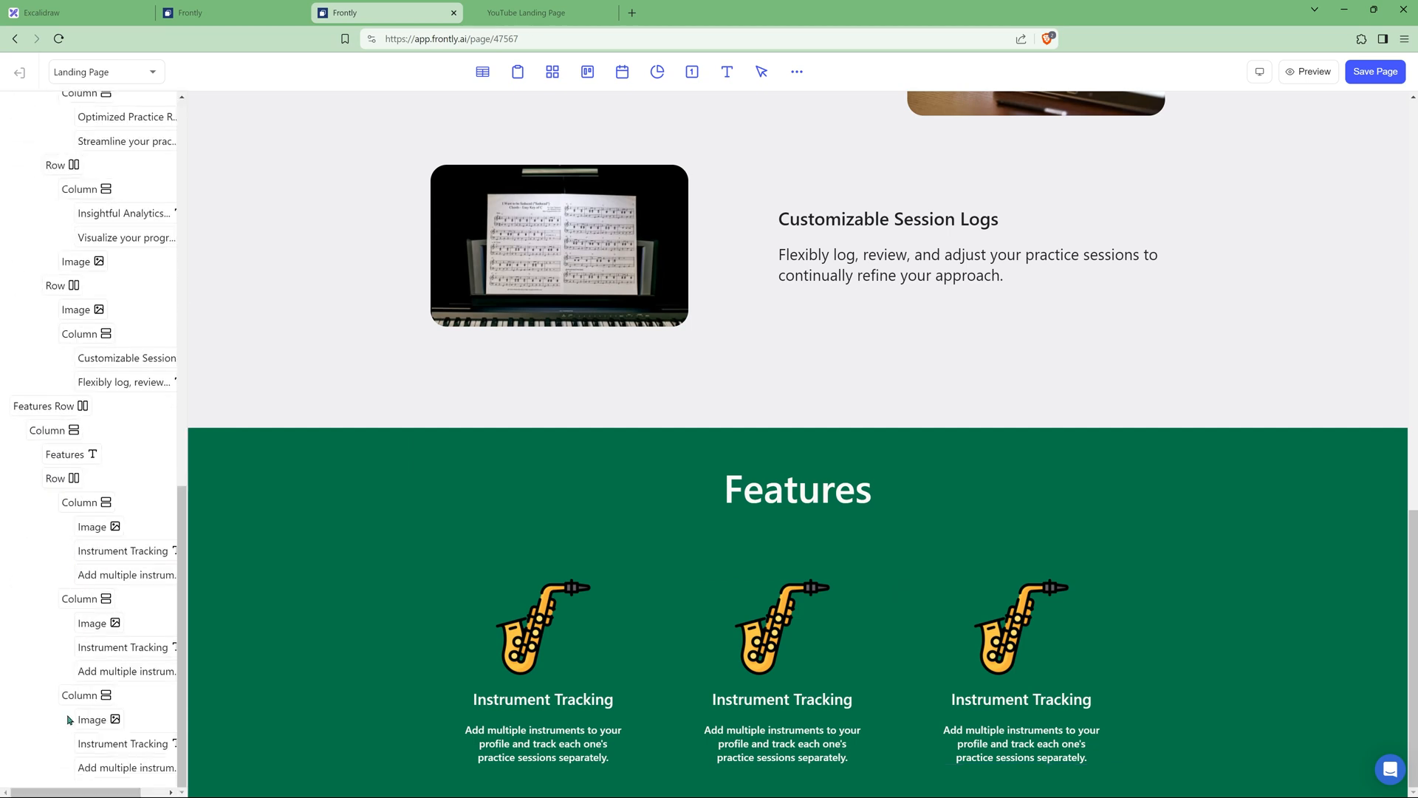
{"action": "left_click", "coordinate": [53, 477]}
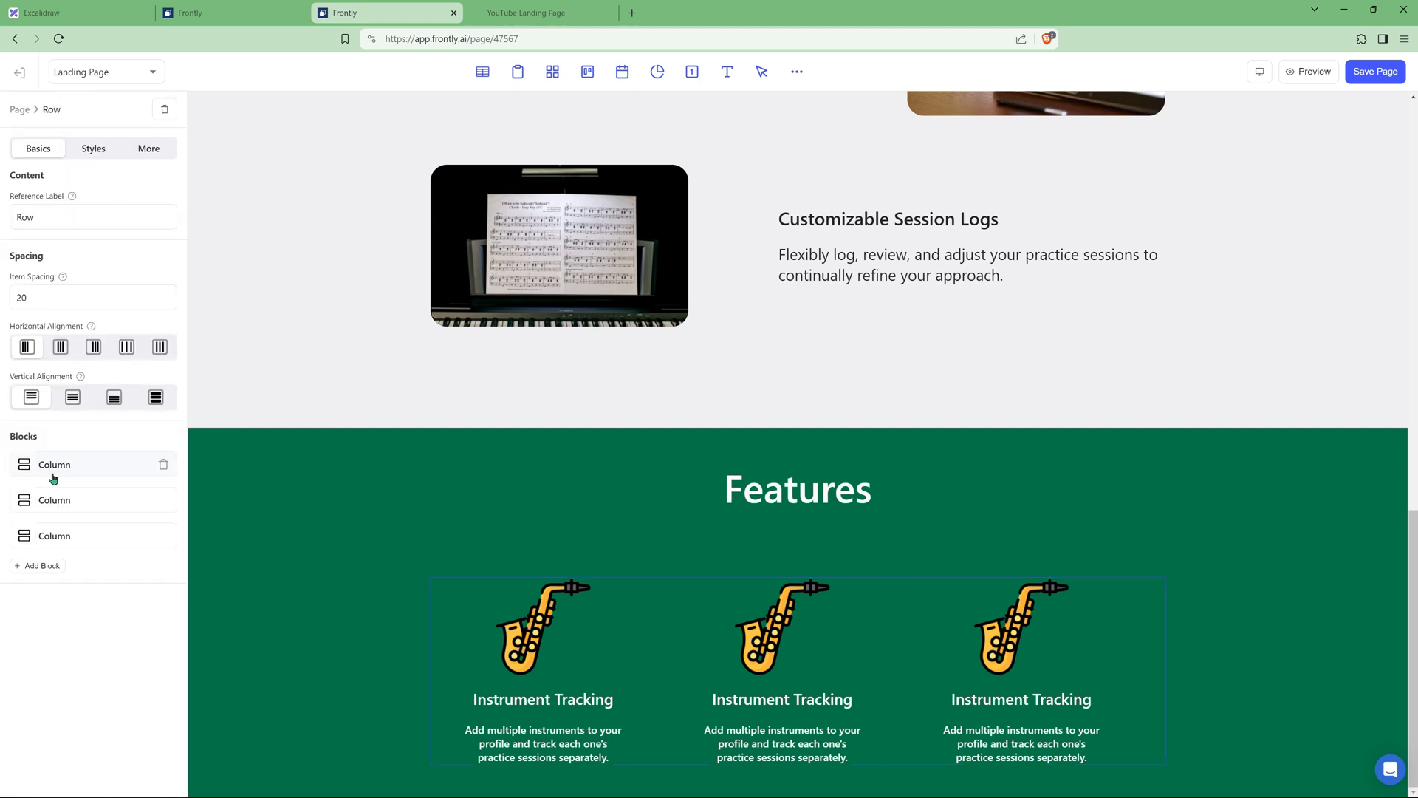
{"action": "left_click", "coordinate": [126, 348]}
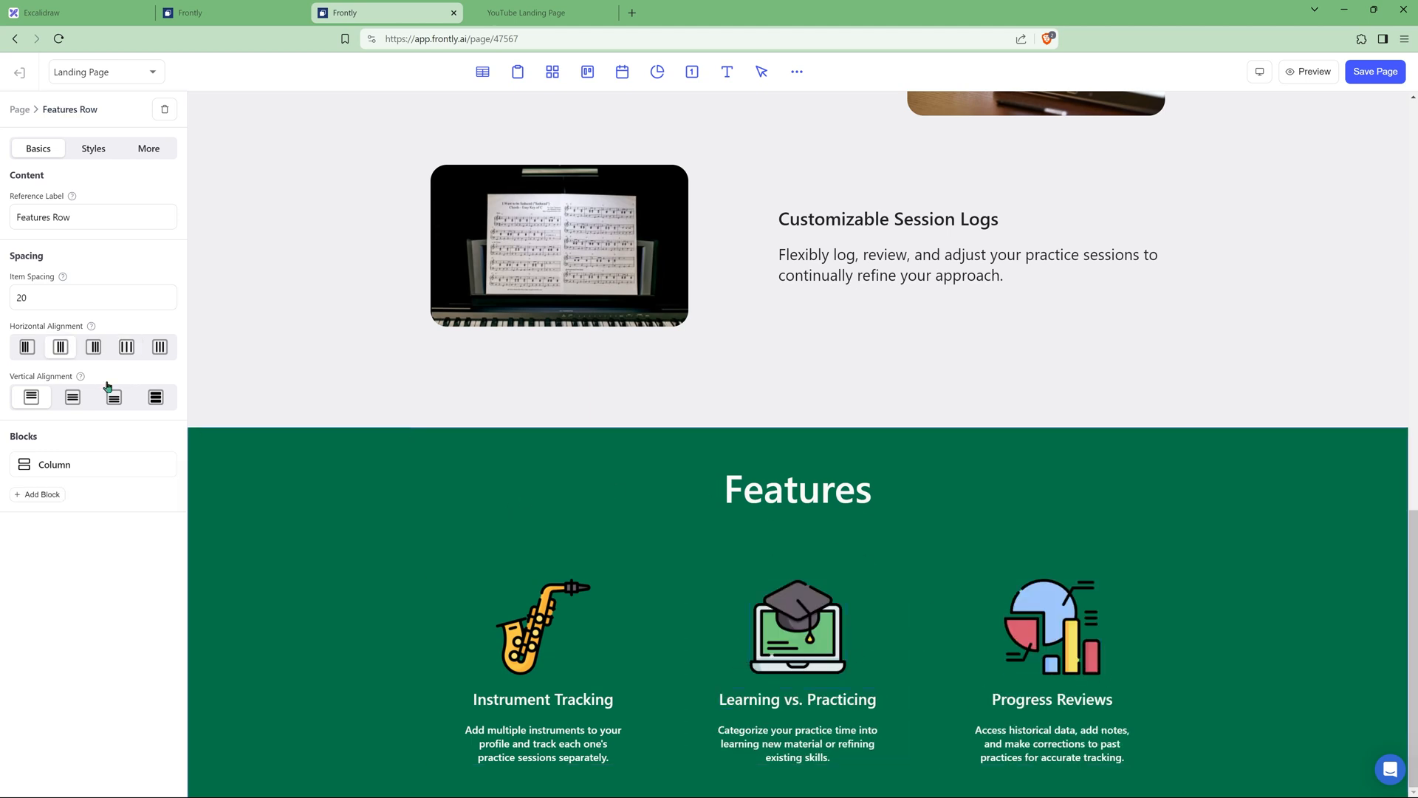
Step: Check the Testimonials wireframe in Excalidraw, and add a page-level Row block in Frontly with the reference label "Testimonials"
{"action": "key", "text": "ctrl+1"}
{"action": "scroll", "coordinate": [642, 450], "scroll_direction": "up", "scroll_amount": 2}
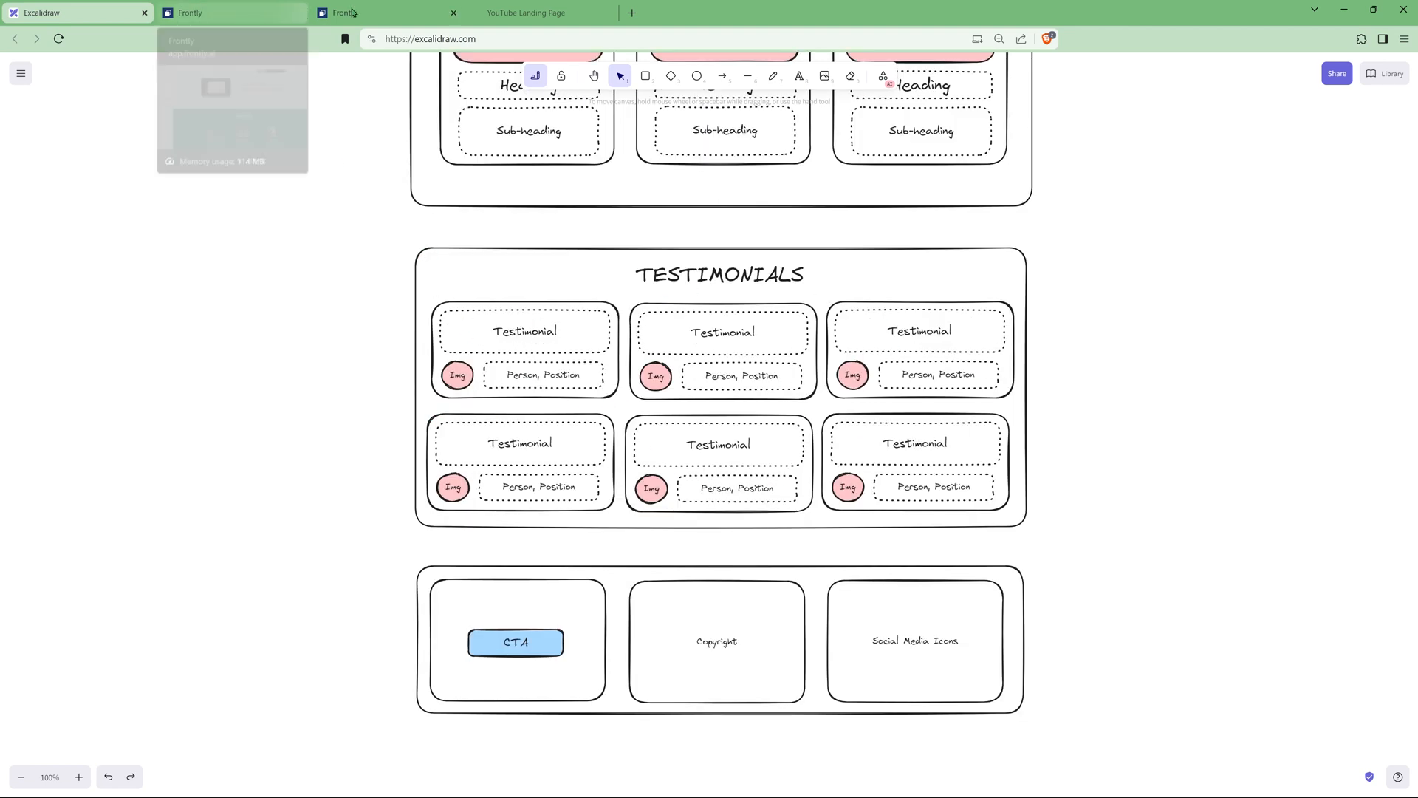
{"action": "left_click", "coordinate": [325, 15]}
{"action": "left_click", "coordinate": [797, 72]}
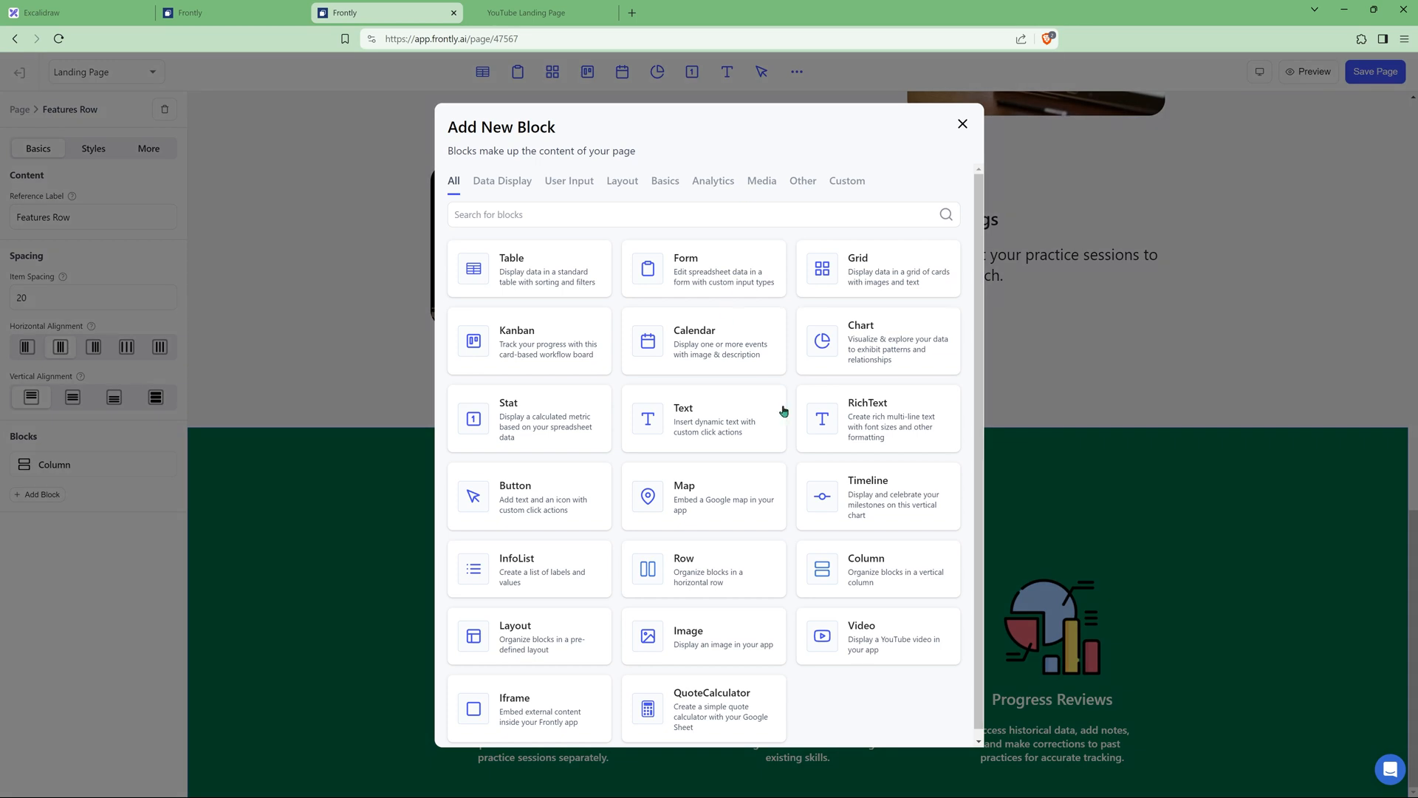
{"action": "left_click", "coordinate": [687, 563]}
{"action": "key", "text": "ctrl+a"}
{"action": "type", "text": "Testimonia"}
{"action": "scroll", "coordinate": [283, 346], "scroll_direction": "up", "scroll_amount": 15}
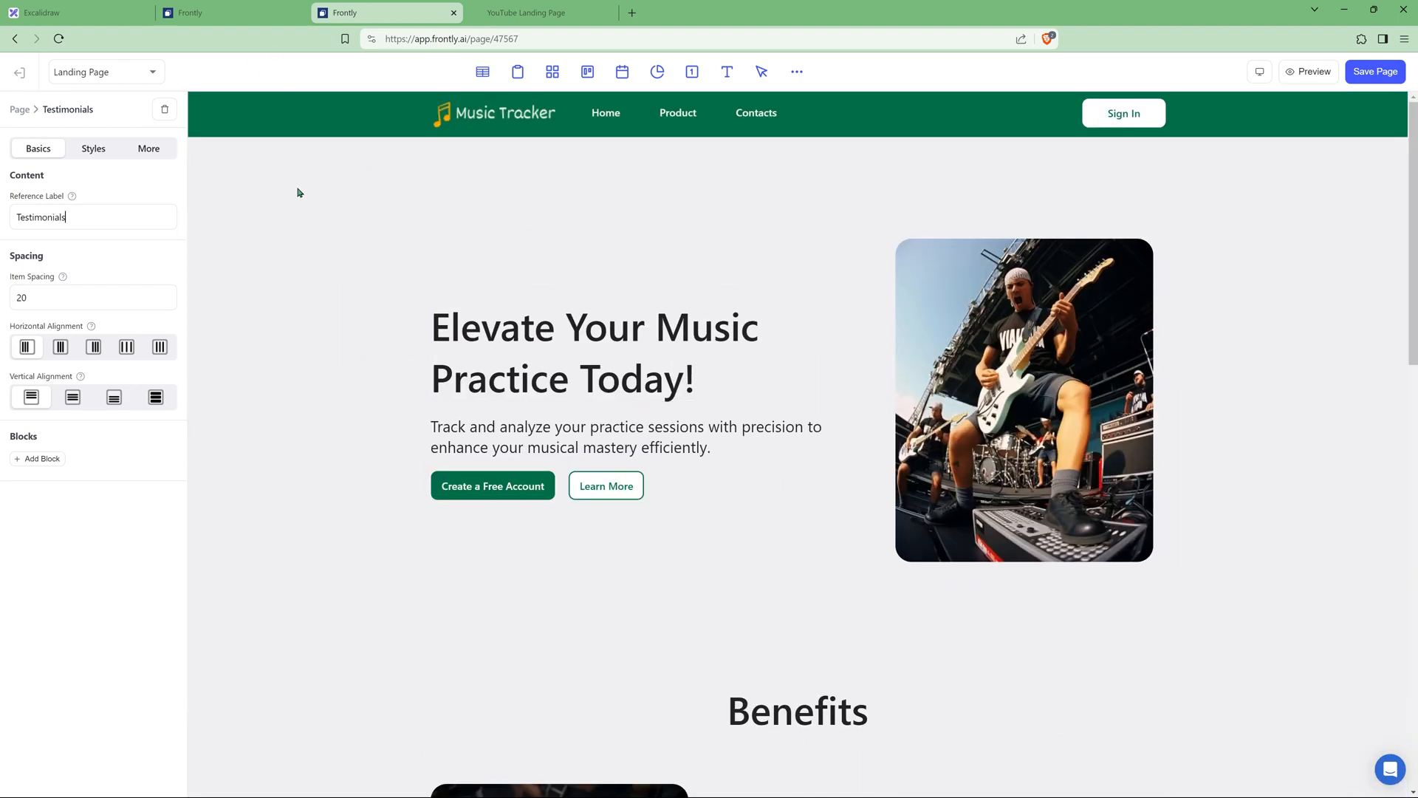
Step: Center the Testimonials row's contents horizontally and add a Column block inside it
{"action": "scroll", "coordinate": [318, 558], "scroll_direction": "down", "scroll_amount": 15}
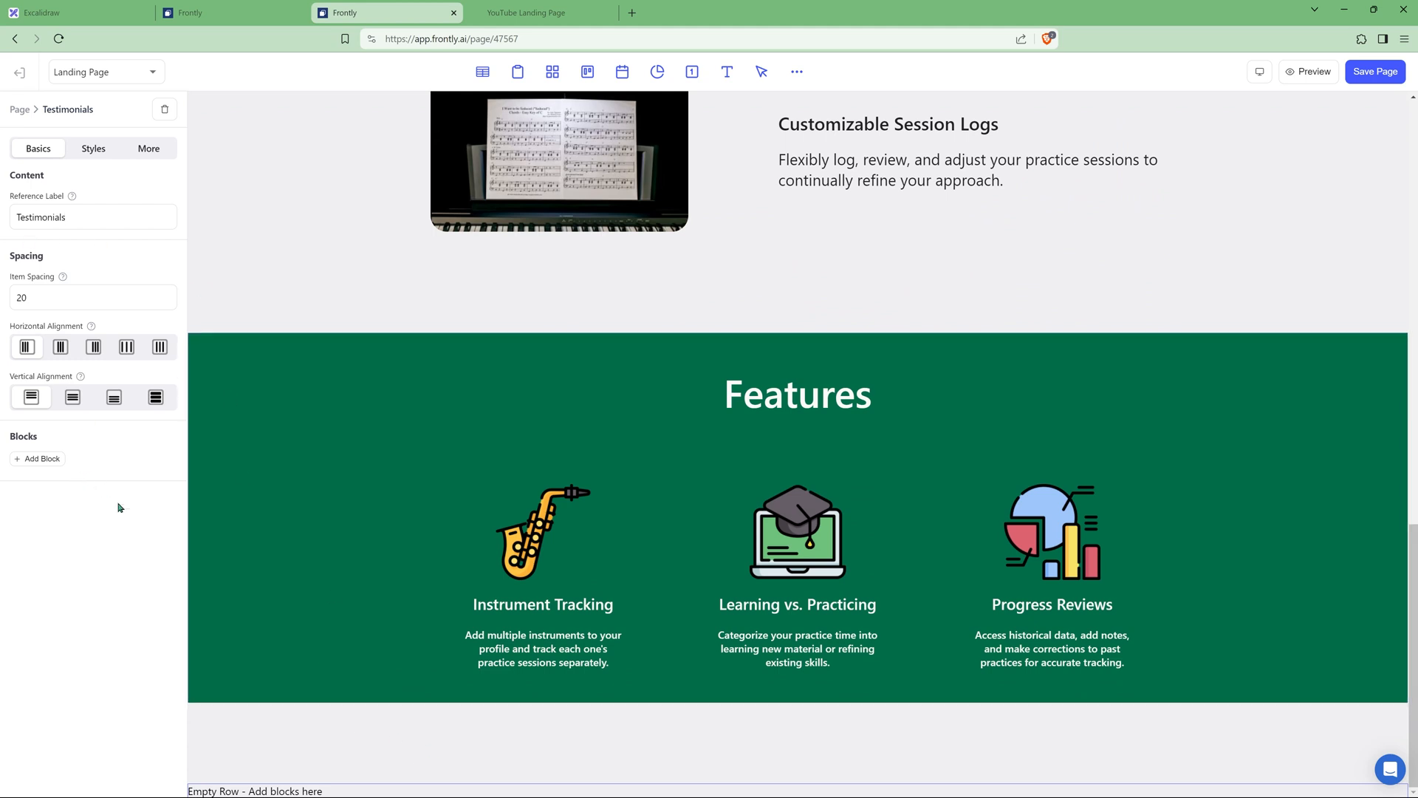
{"action": "left_click", "coordinate": [47, 353]}
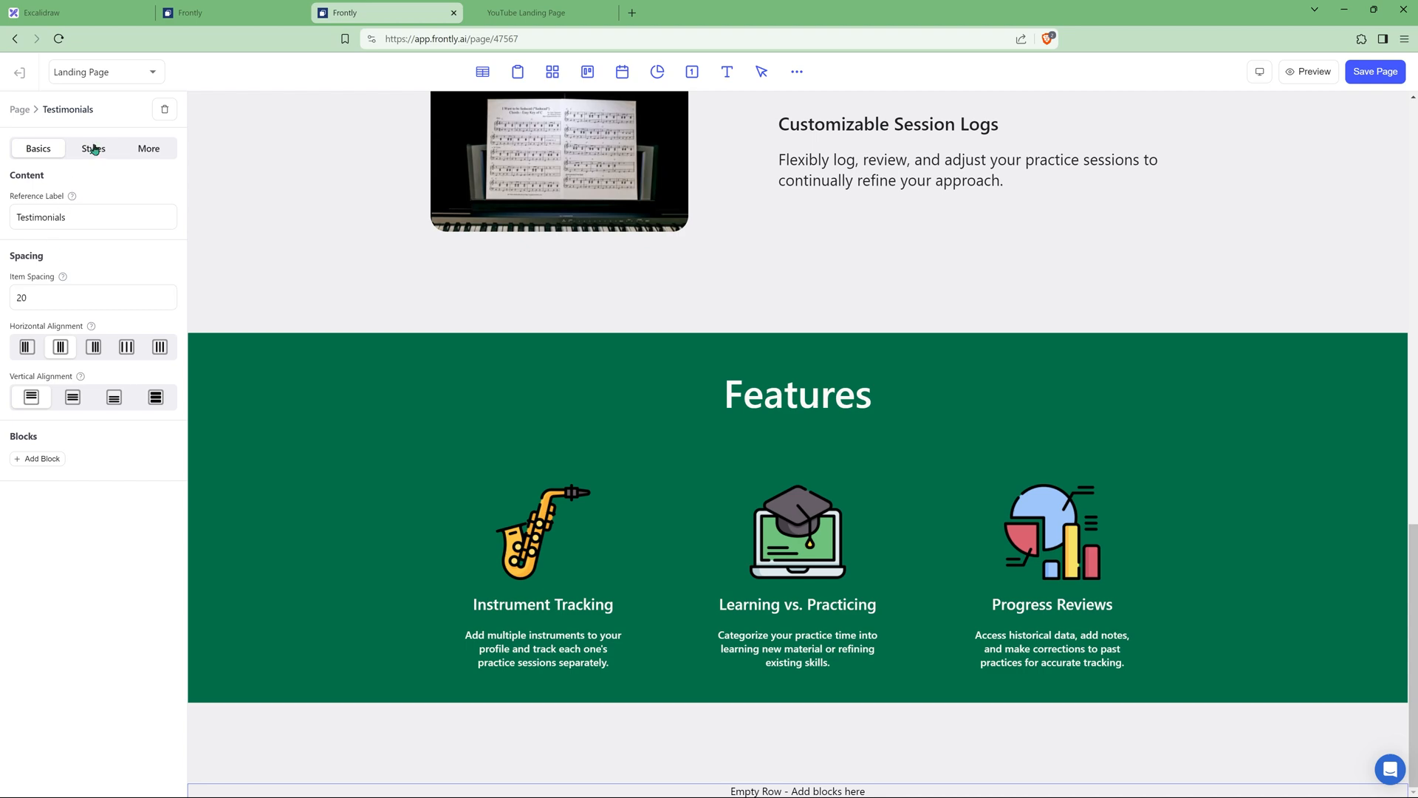
{"action": "left_click", "coordinate": [18, 460]}
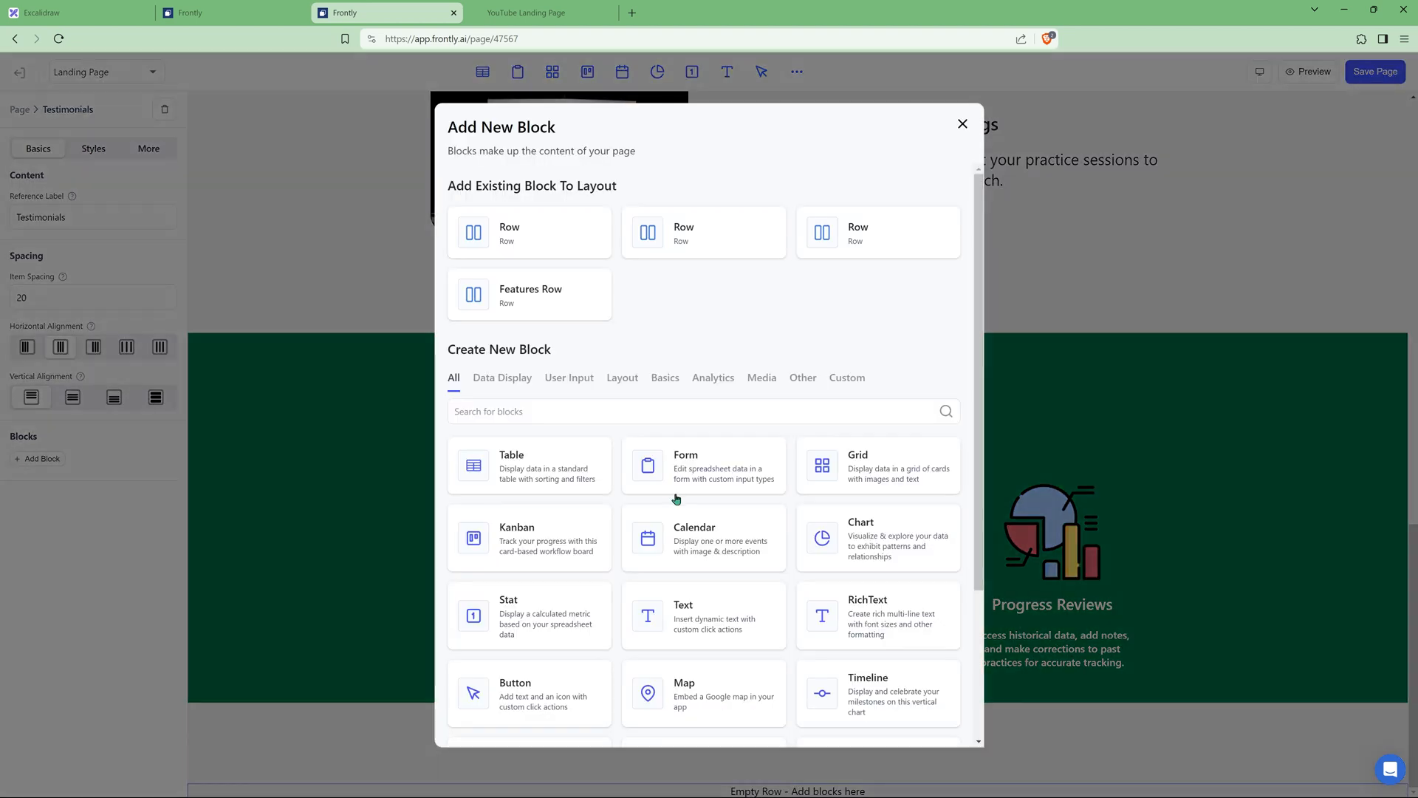
{"action": "left_click", "coordinate": [678, 455]}
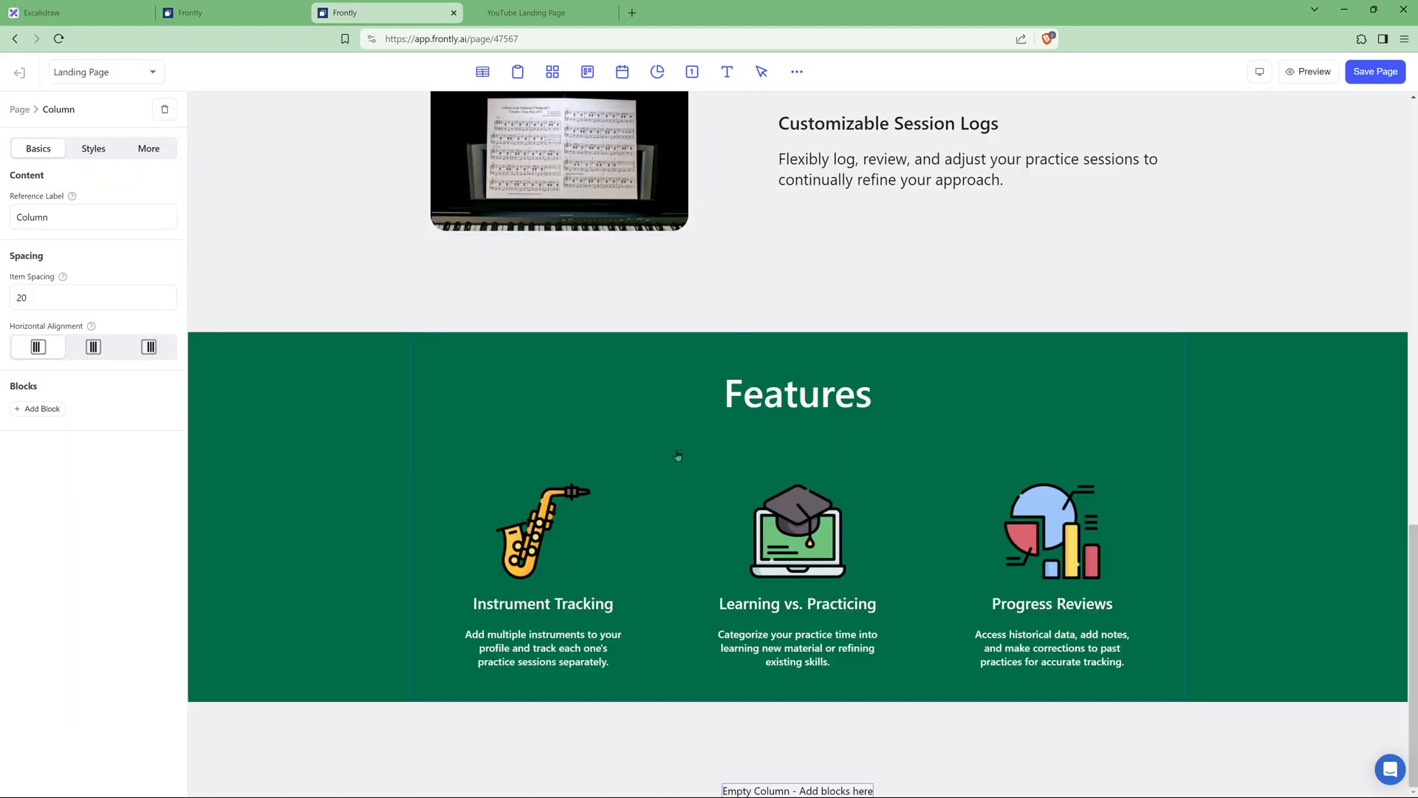
Step: Add a Text block reading "Testimonials" to the new column in the Testimonials row
{"action": "left_click", "coordinate": [48, 412]}
{"action": "left_click", "coordinate": [685, 621]}
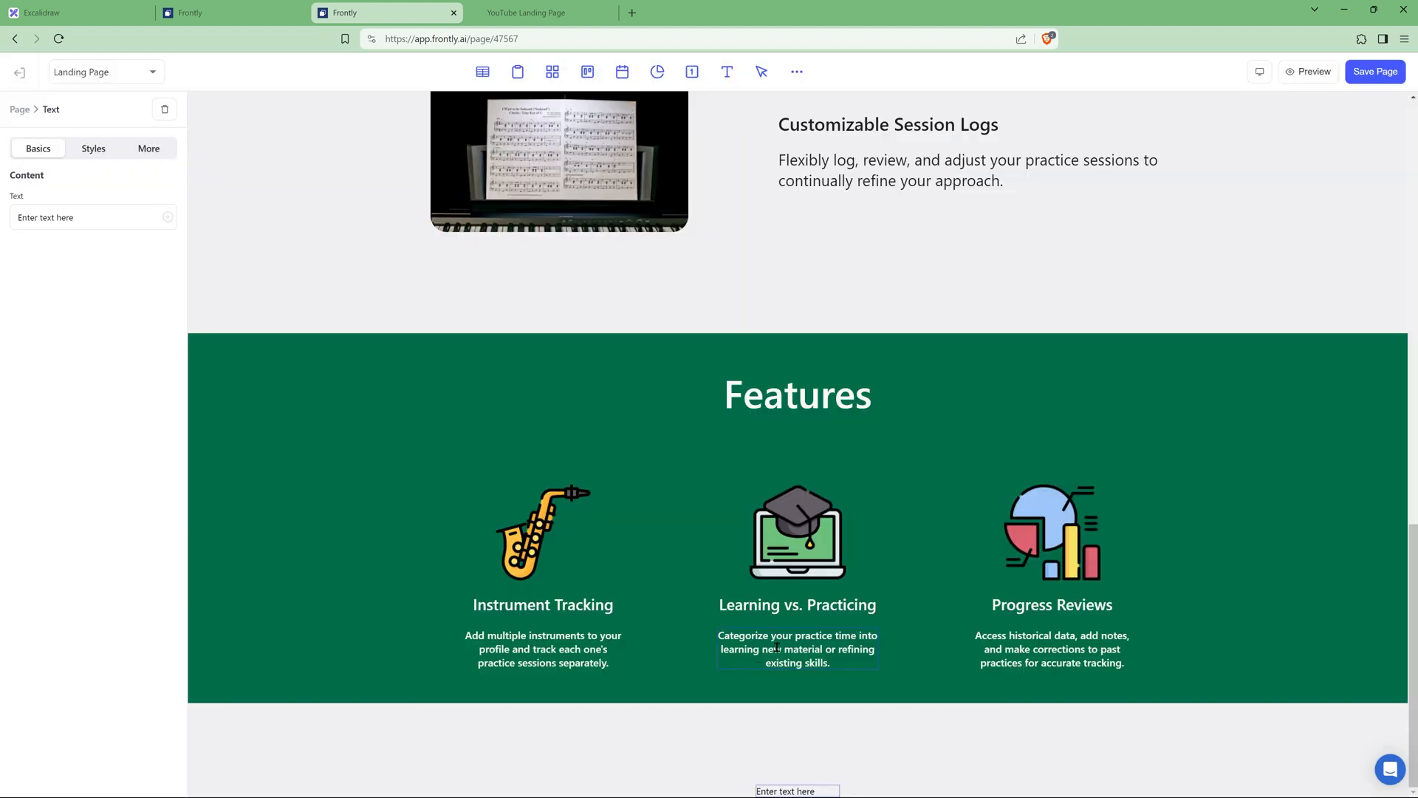
{"action": "triple_click", "coordinate": [63, 219]}
{"action": "type", "text": "Testimonials"}
Step: Style the Testimonials text as Heading 5 Xl and center its text alignment
{"action": "left_click", "coordinate": [93, 149]}
{"action": "left_click", "coordinate": [85, 271]}
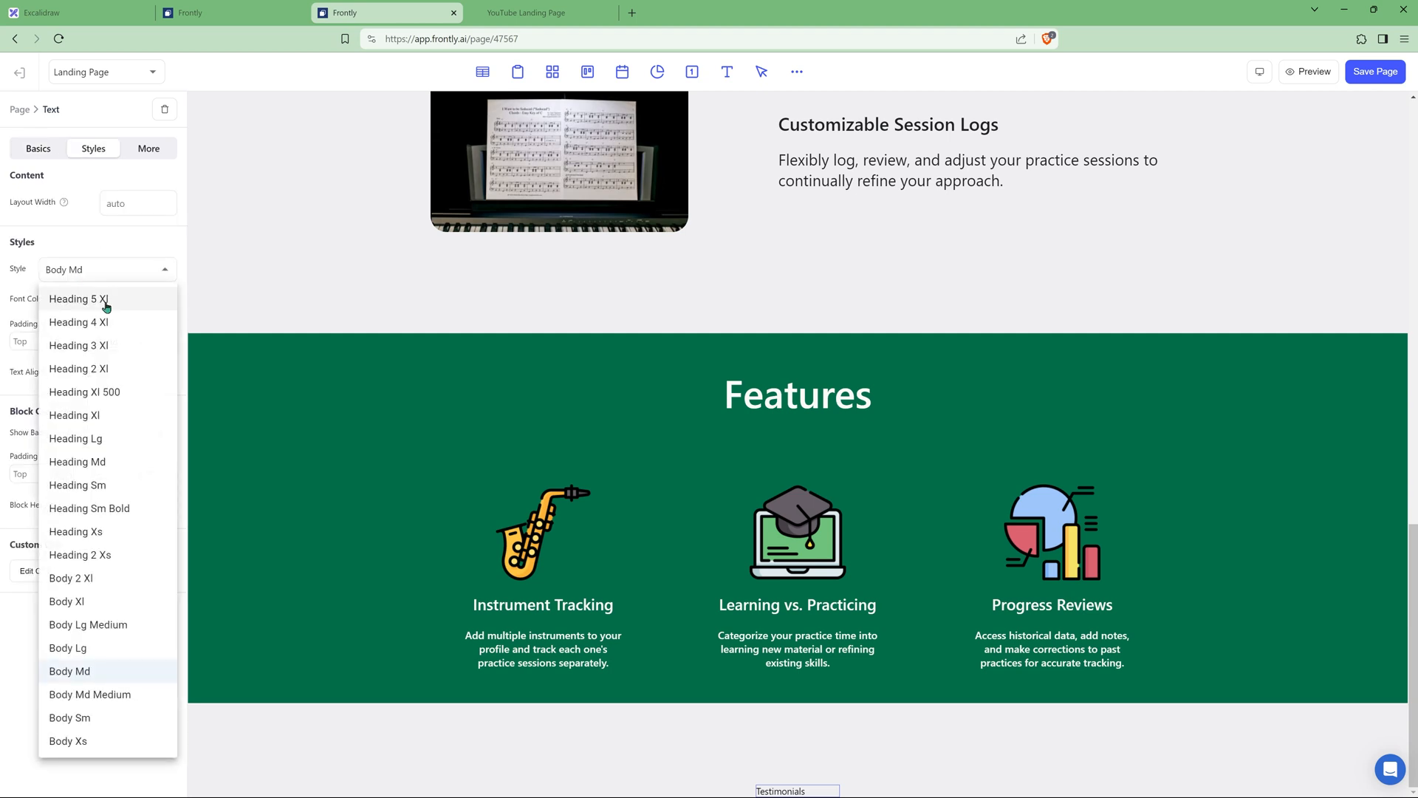
{"action": "left_click", "coordinate": [59, 302]}
{"action": "scroll", "coordinate": [577, 513], "scroll_direction": "down", "scroll_amount": 1}
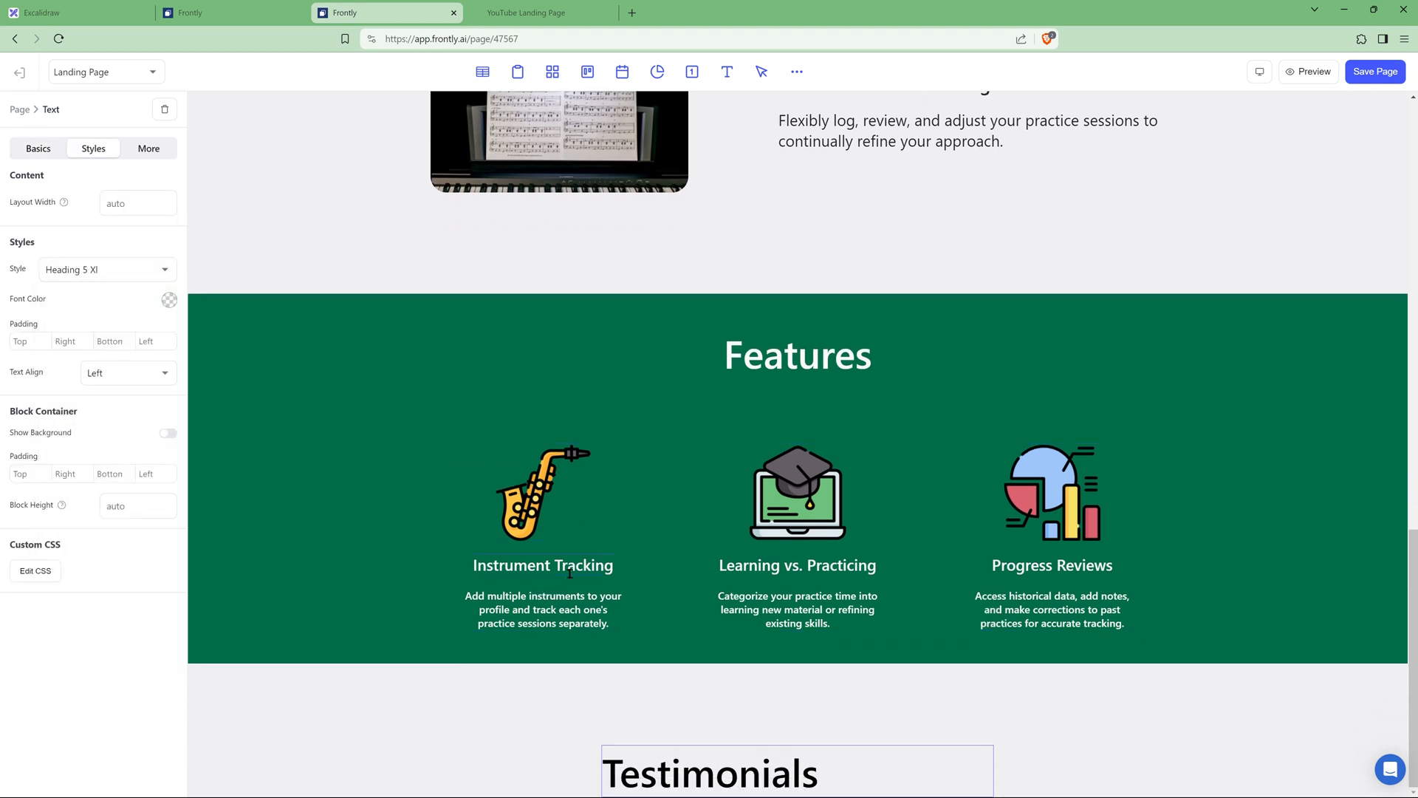
{"action": "left_click", "coordinate": [128, 373]}
{"action": "left_click", "coordinate": [103, 424]}
Step: Add a Row block beneath the heading in the Testimonials section's column
{"action": "left_click", "coordinate": [599, 770]}
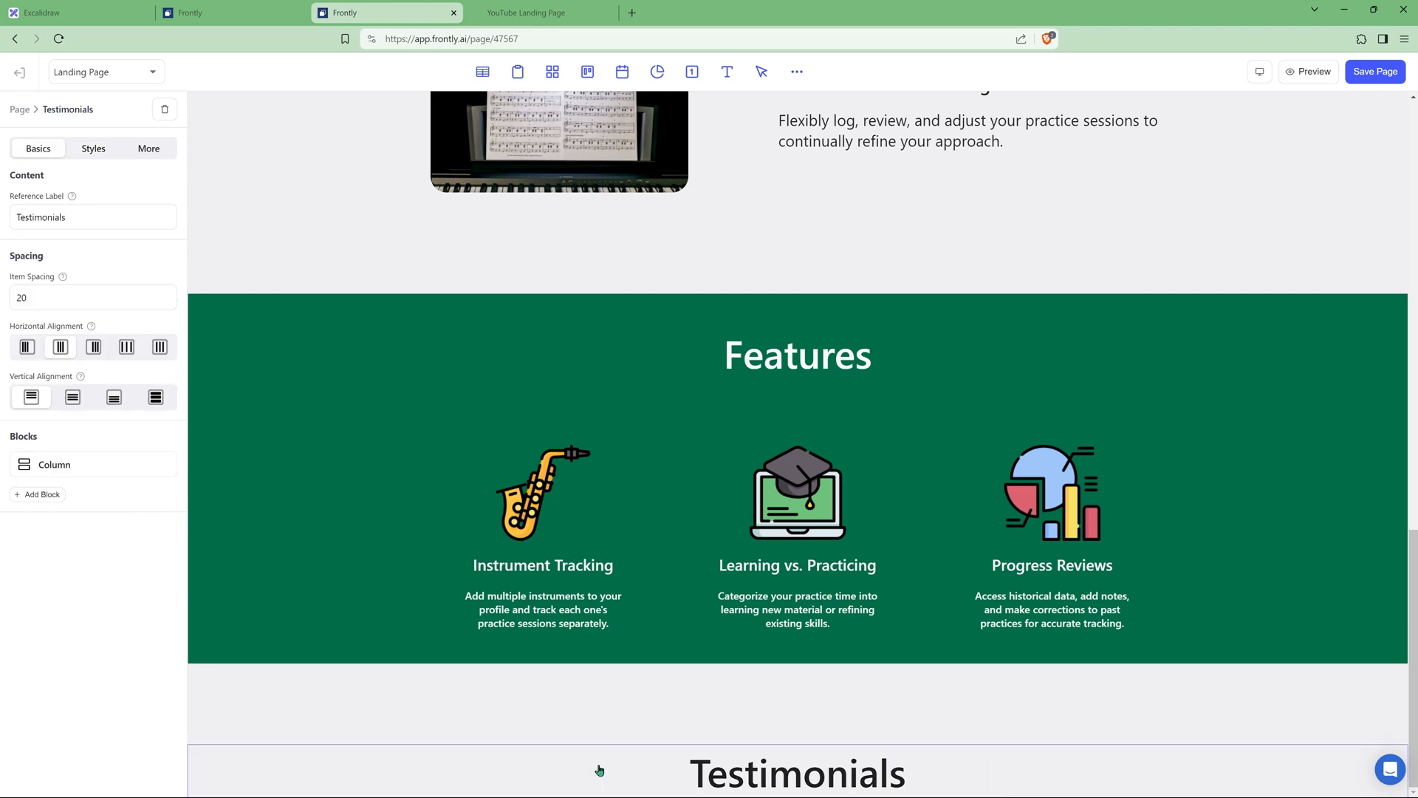
{"action": "left_click", "coordinate": [71, 466]}
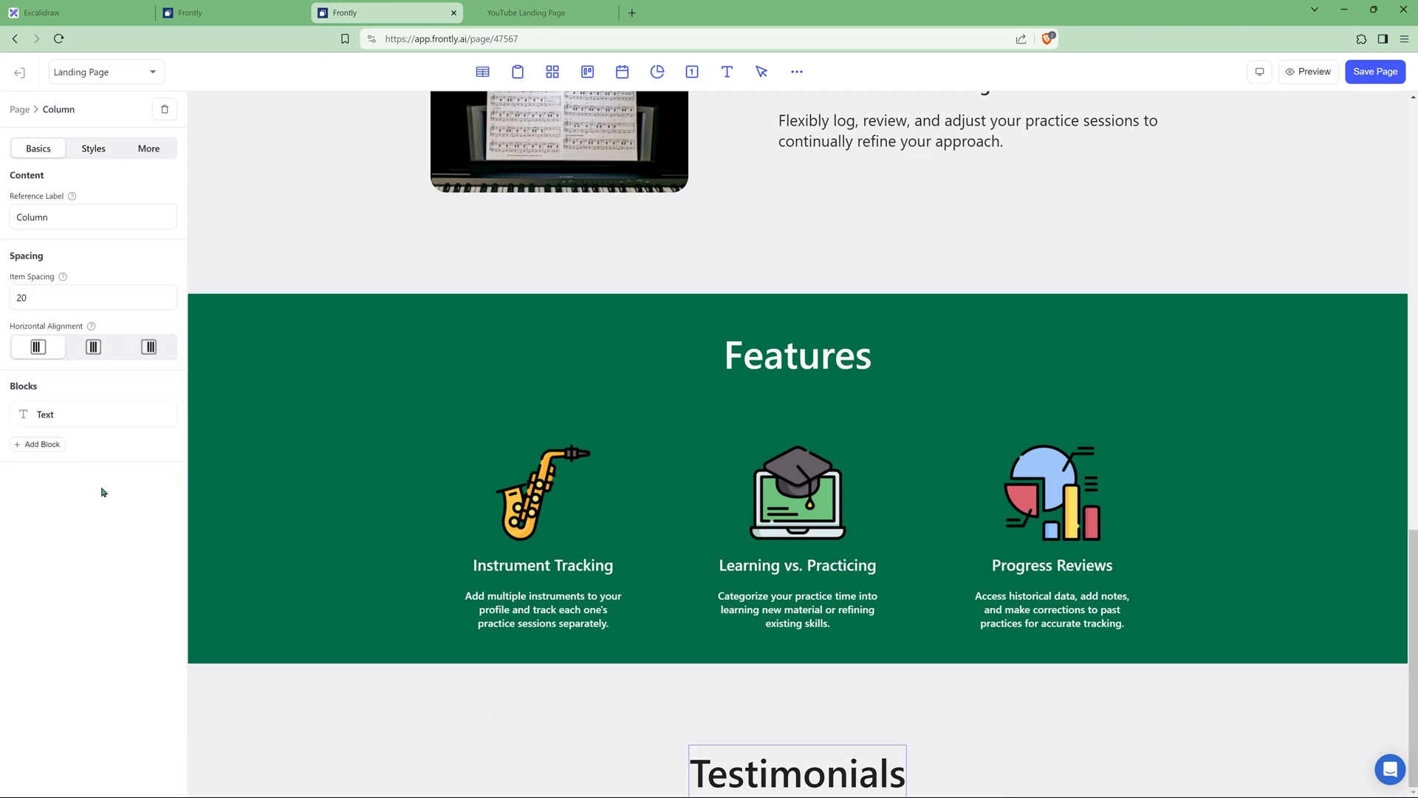
{"action": "left_click", "coordinate": [41, 444]}
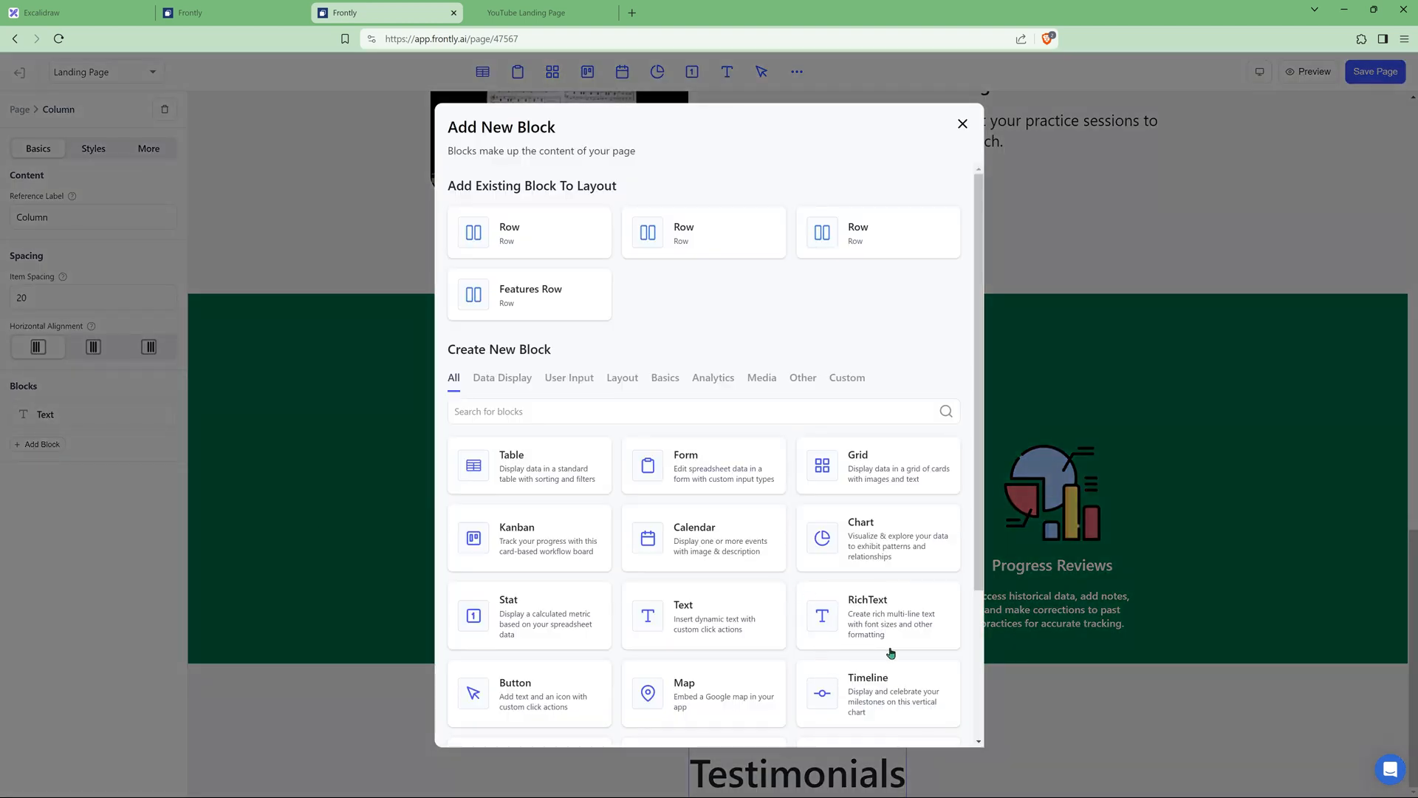
{"action": "scroll", "coordinate": [720, 659], "scroll_direction": "down", "scroll_amount": 3}
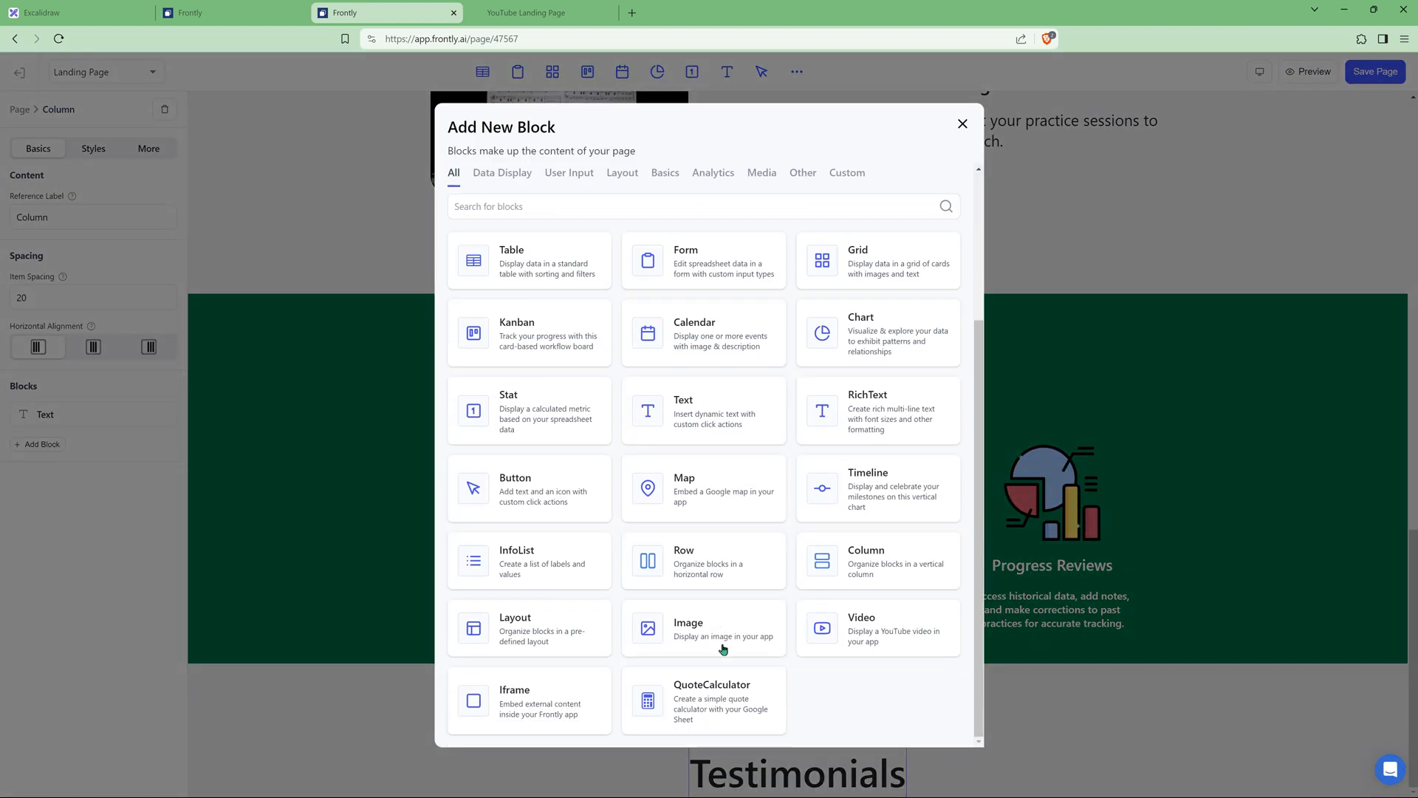
{"action": "left_click", "coordinate": [680, 573]}
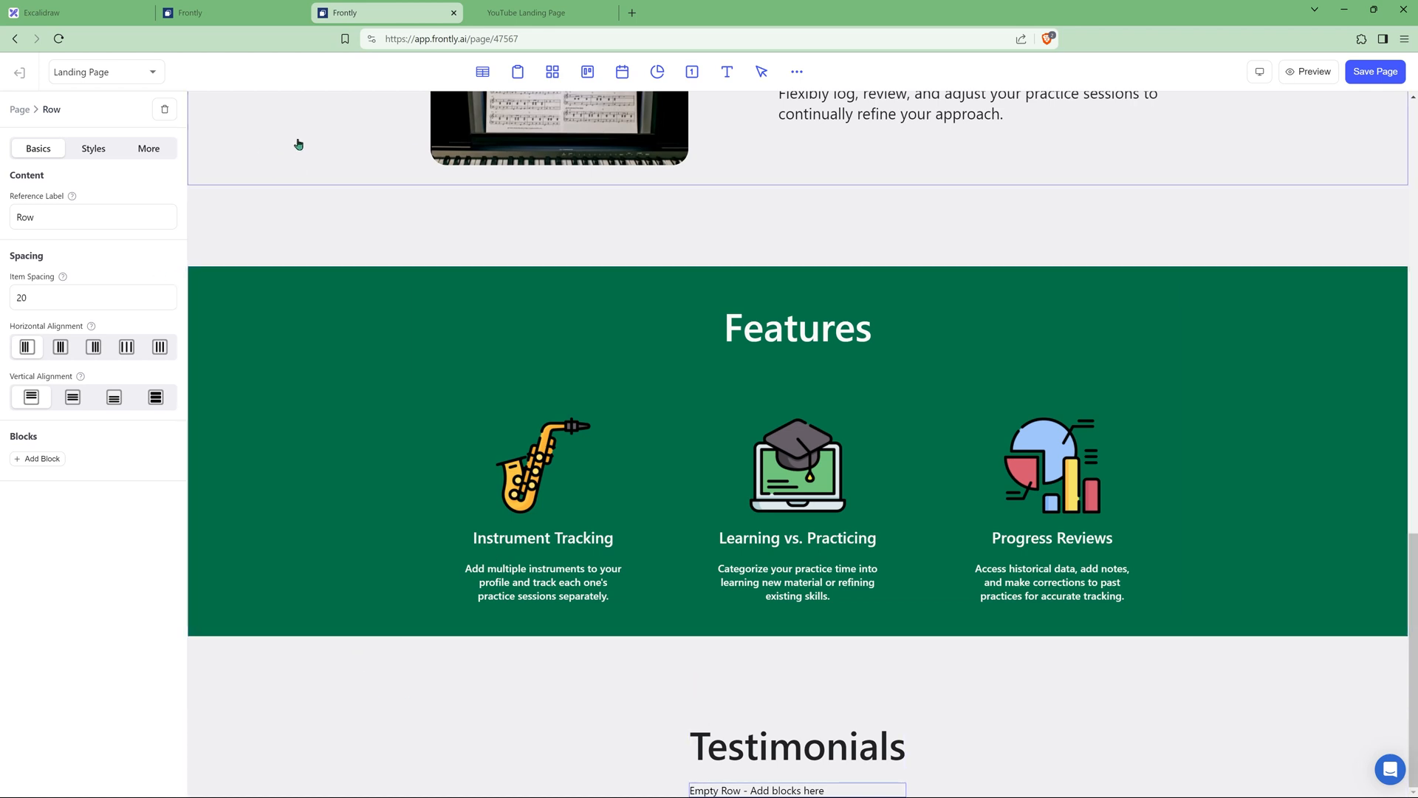
Step: Set the layout width of the column holding the Testimonials heading to 1200
{"action": "left_click", "coordinate": [698, 780]}
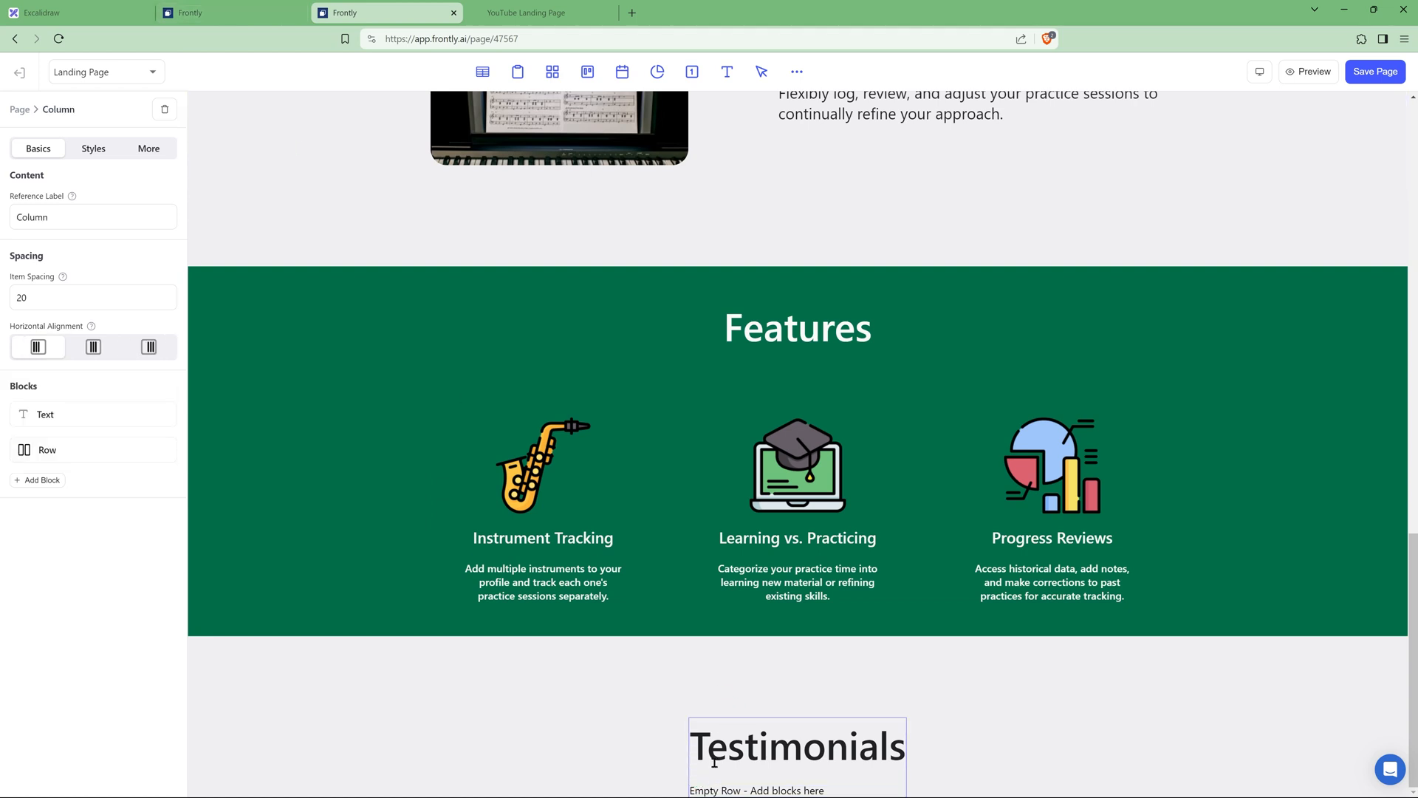
{"action": "left_click", "coordinate": [94, 149]}
{"action": "left_click", "coordinate": [126, 204]}
{"action": "type", "text": "12"}
{"action": "left_click", "coordinate": [163, 250]}
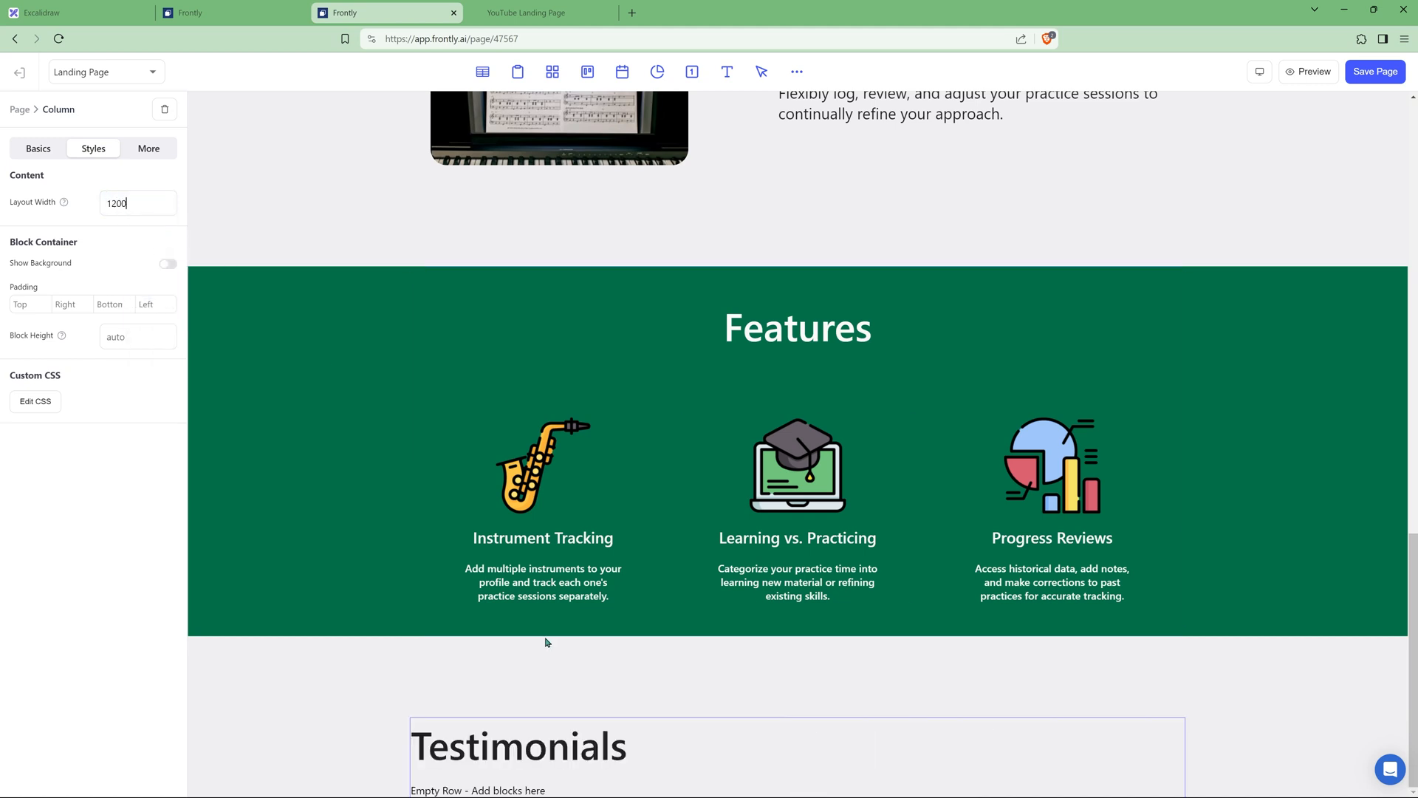
Step: Check the Testimonials wireframe in Excalidraw, and in Frontly add a Column block to the empty row under the Testimonials heading
{"action": "left_click", "coordinate": [565, 792]}
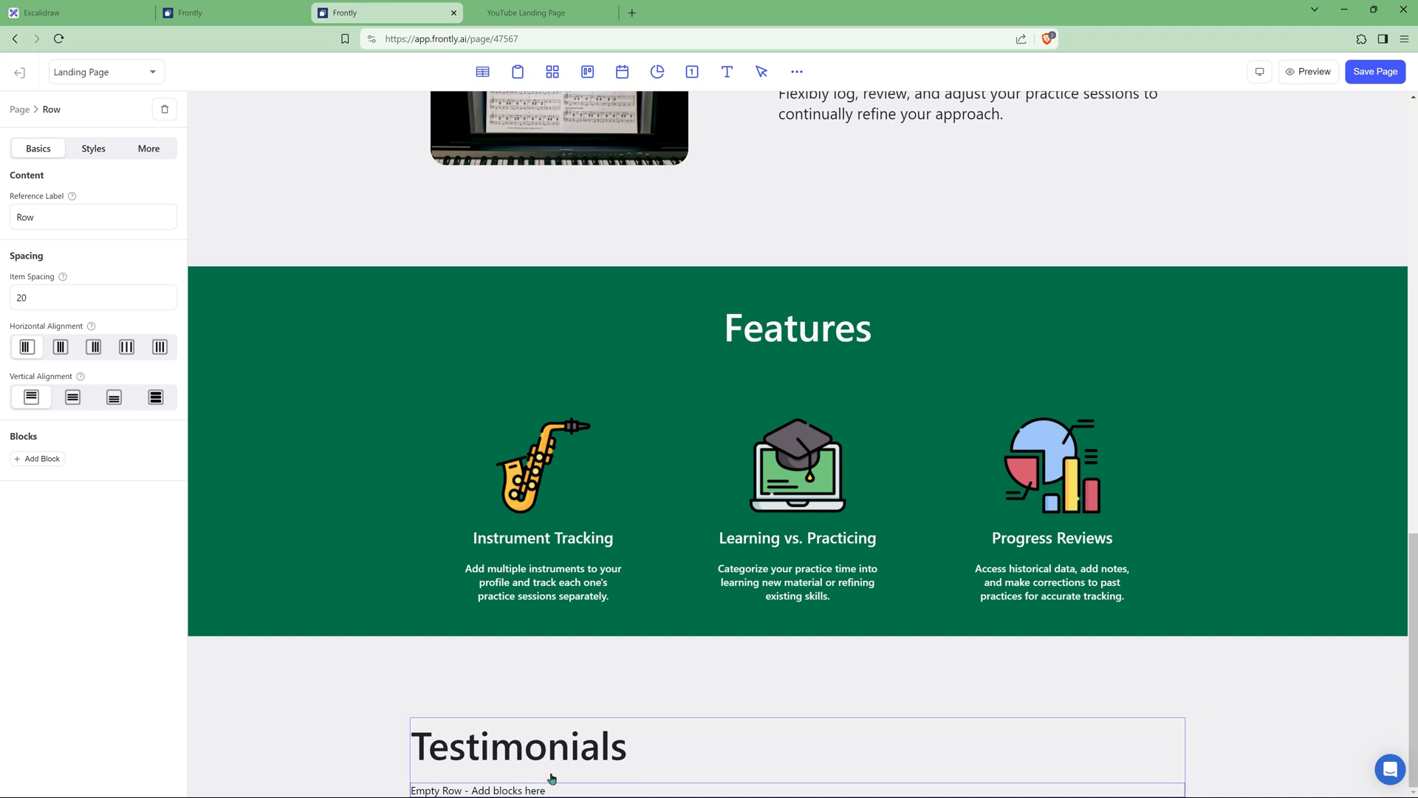
{"action": "key", "text": "ctrl+1"}
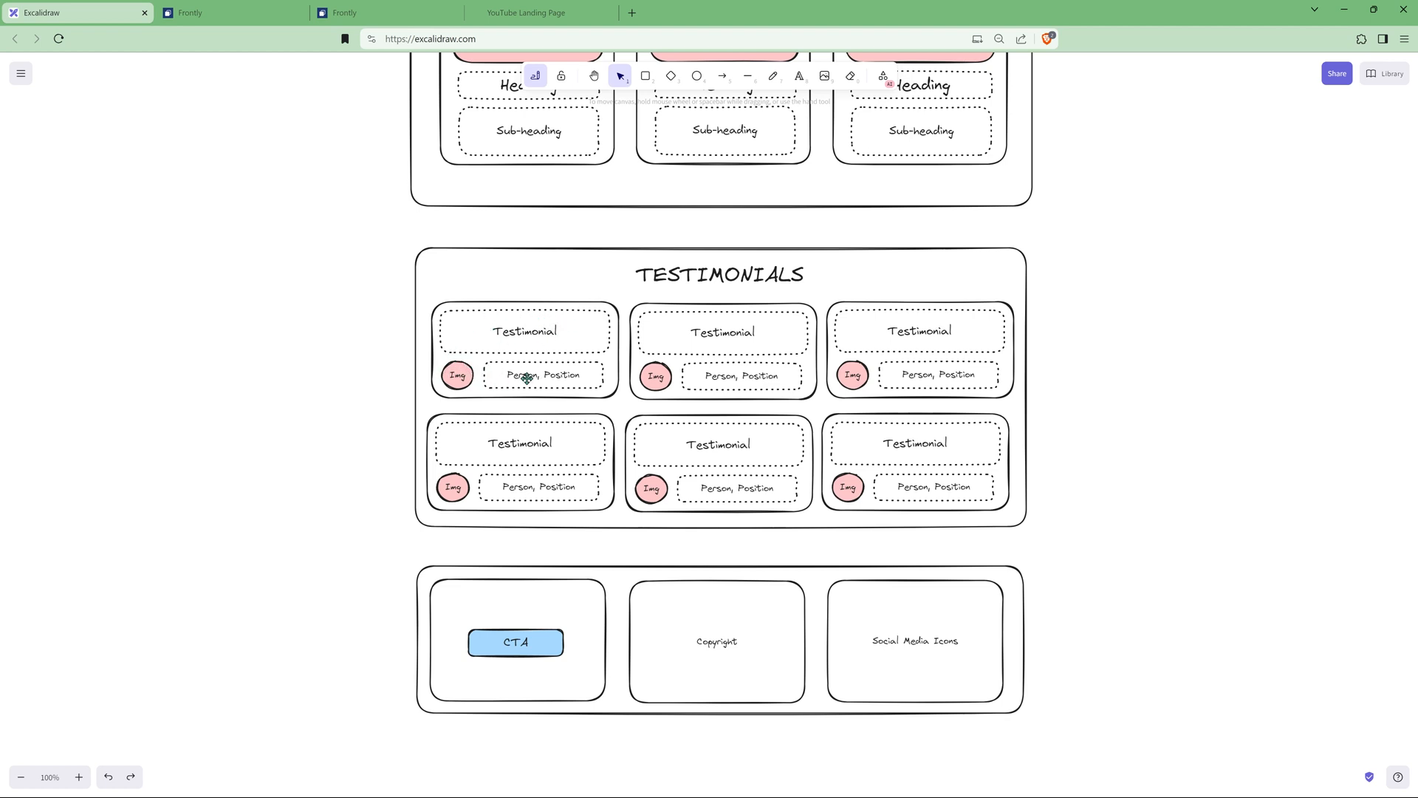
{"action": "left_click", "coordinate": [334, 14]}
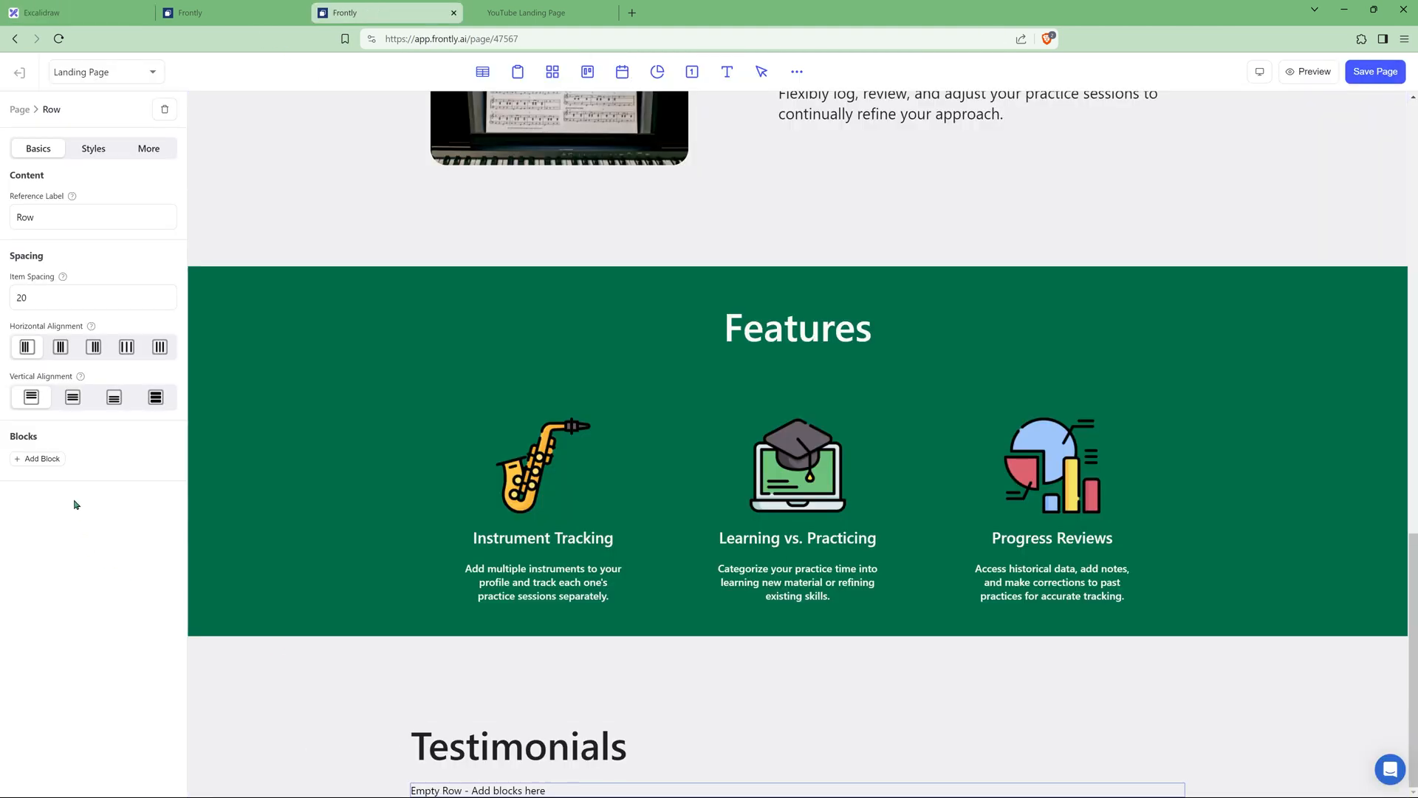
{"action": "left_click", "coordinate": [41, 462]}
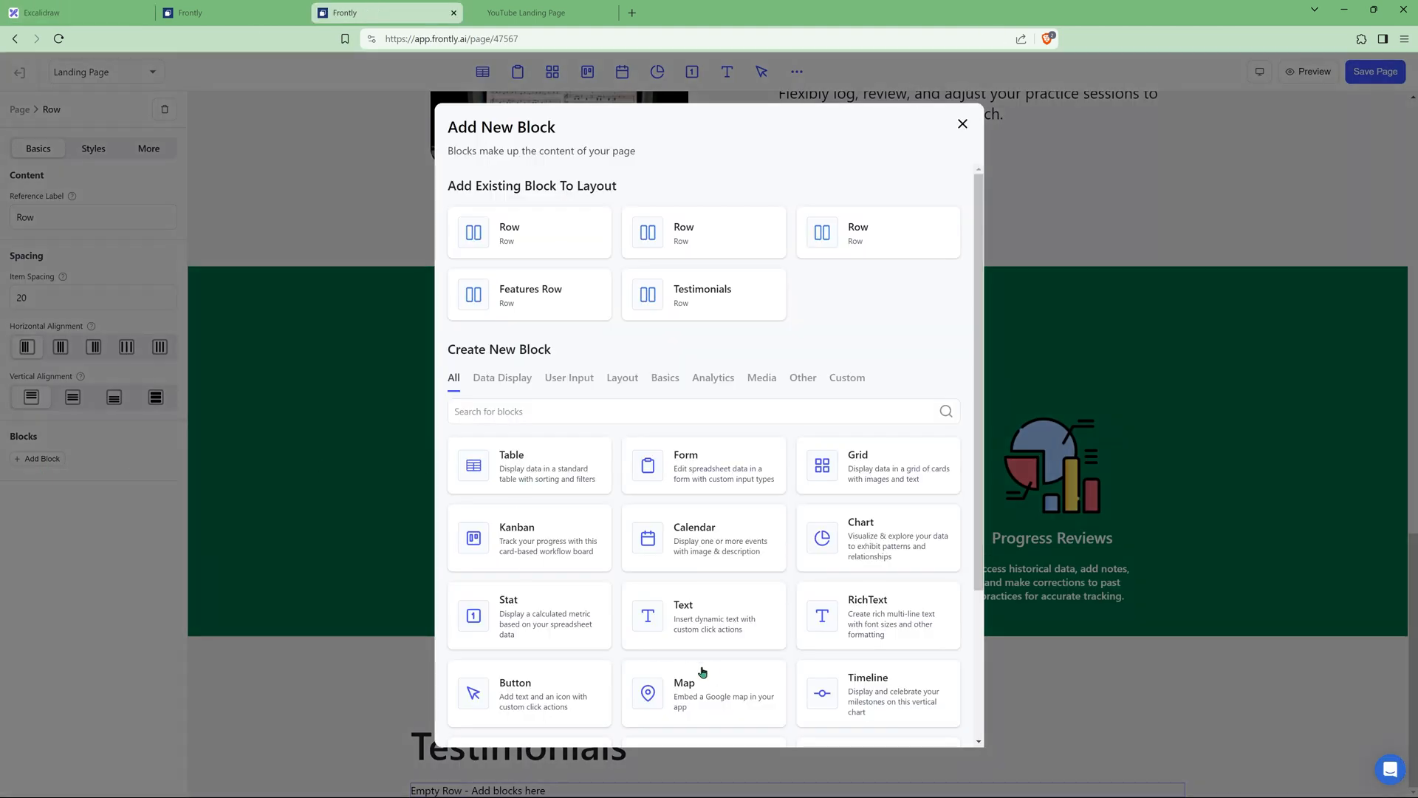
{"action": "scroll", "coordinate": [702, 669], "scroll_direction": "down", "scroll_amount": 3}
{"action": "left_click", "coordinate": [867, 577]}
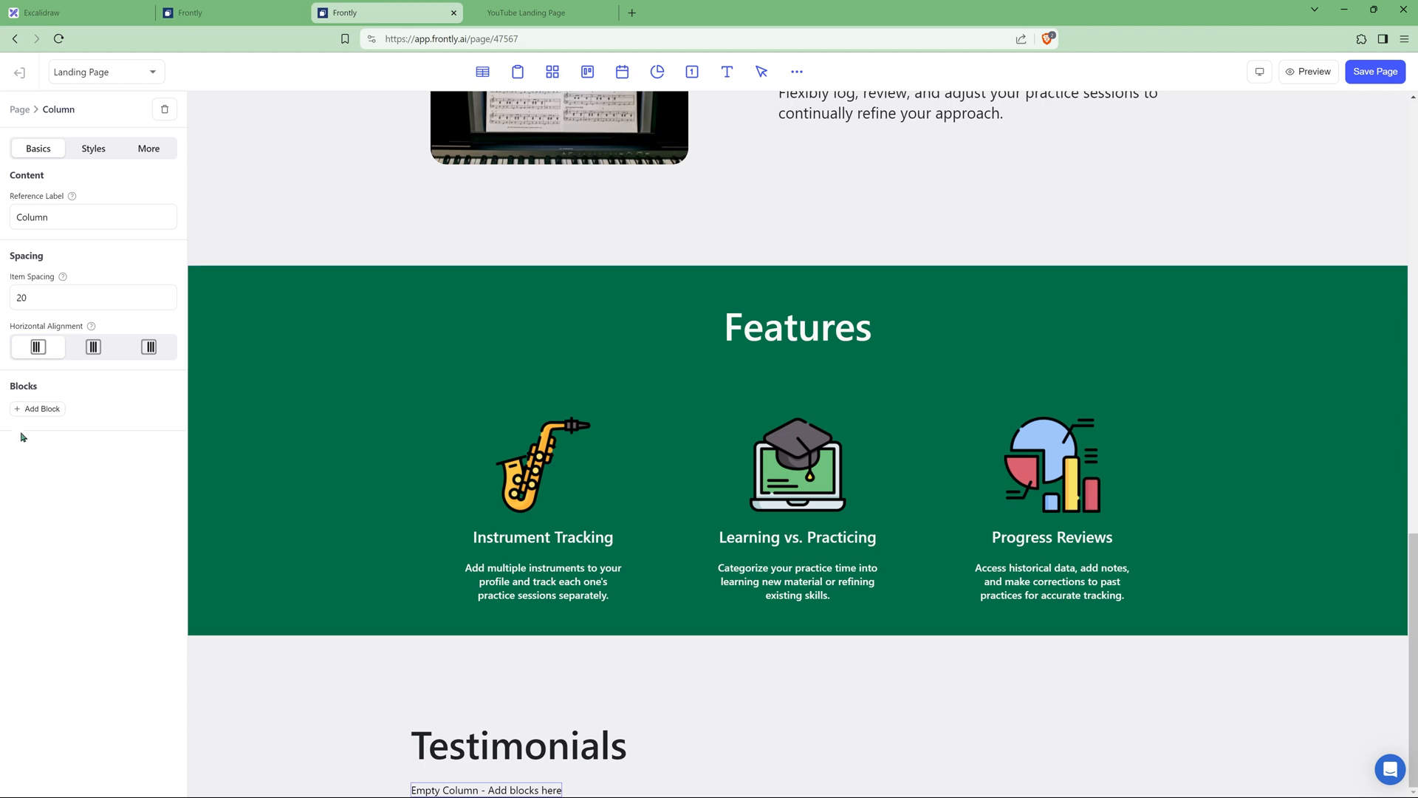
Step: Give the new column the reference label "Testimonial" and a layout width of 350
{"action": "double_click", "coordinate": [80, 218]}
{"action": "type", "text": "Testimonial"}
{"action": "left_click", "coordinate": [93, 149]}
{"action": "left_click", "coordinate": [129, 203]}
{"action": "type", "text": "350"}
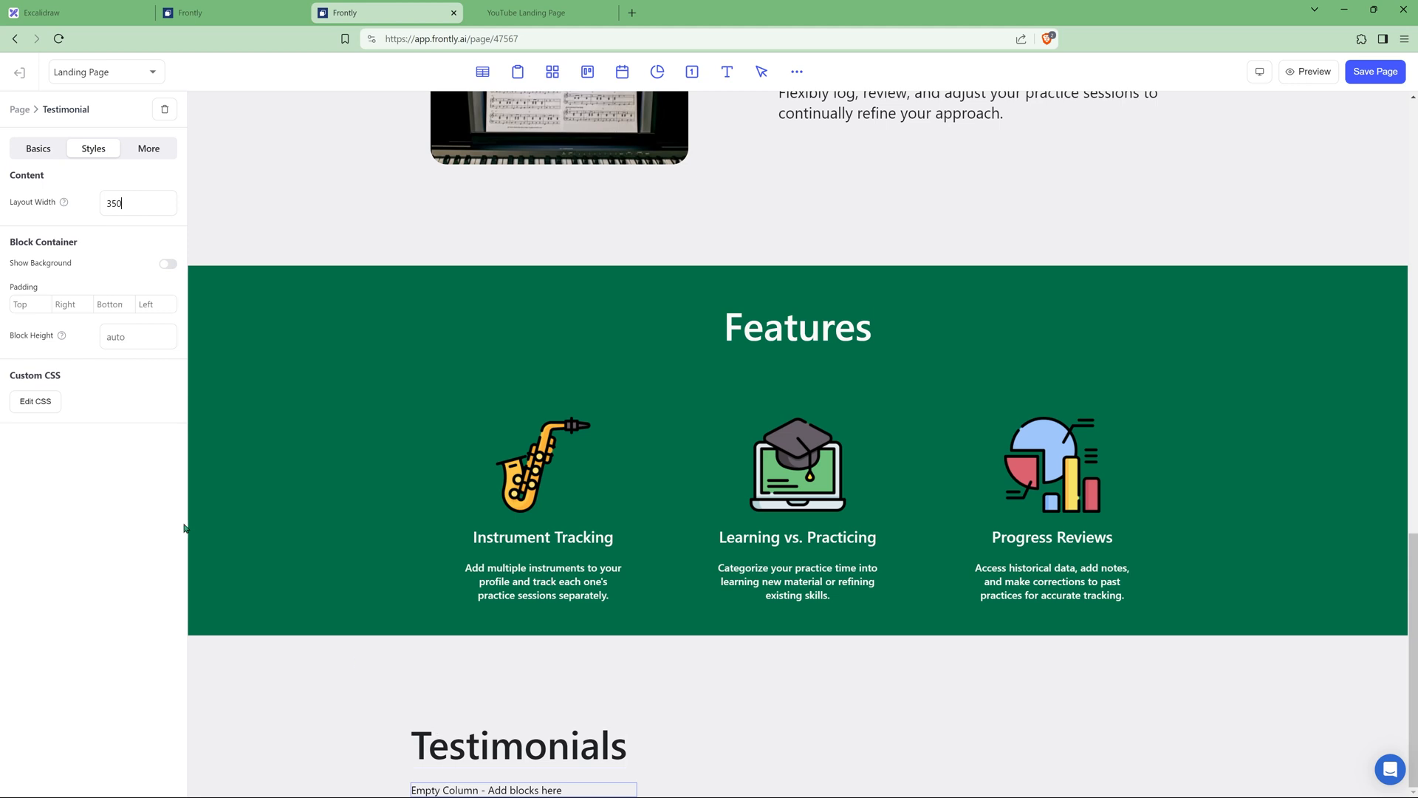
Step: Turn on the background for the 350-wide Testimonial column so it forms a card
{"action": "left_click", "coordinate": [33, 145]}
{"action": "left_click", "coordinate": [93, 148]}
{"action": "left_click", "coordinate": [168, 264]}
{"action": "scroll", "coordinate": [624, 683], "scroll_direction": "down", "scroll_amount": 1}
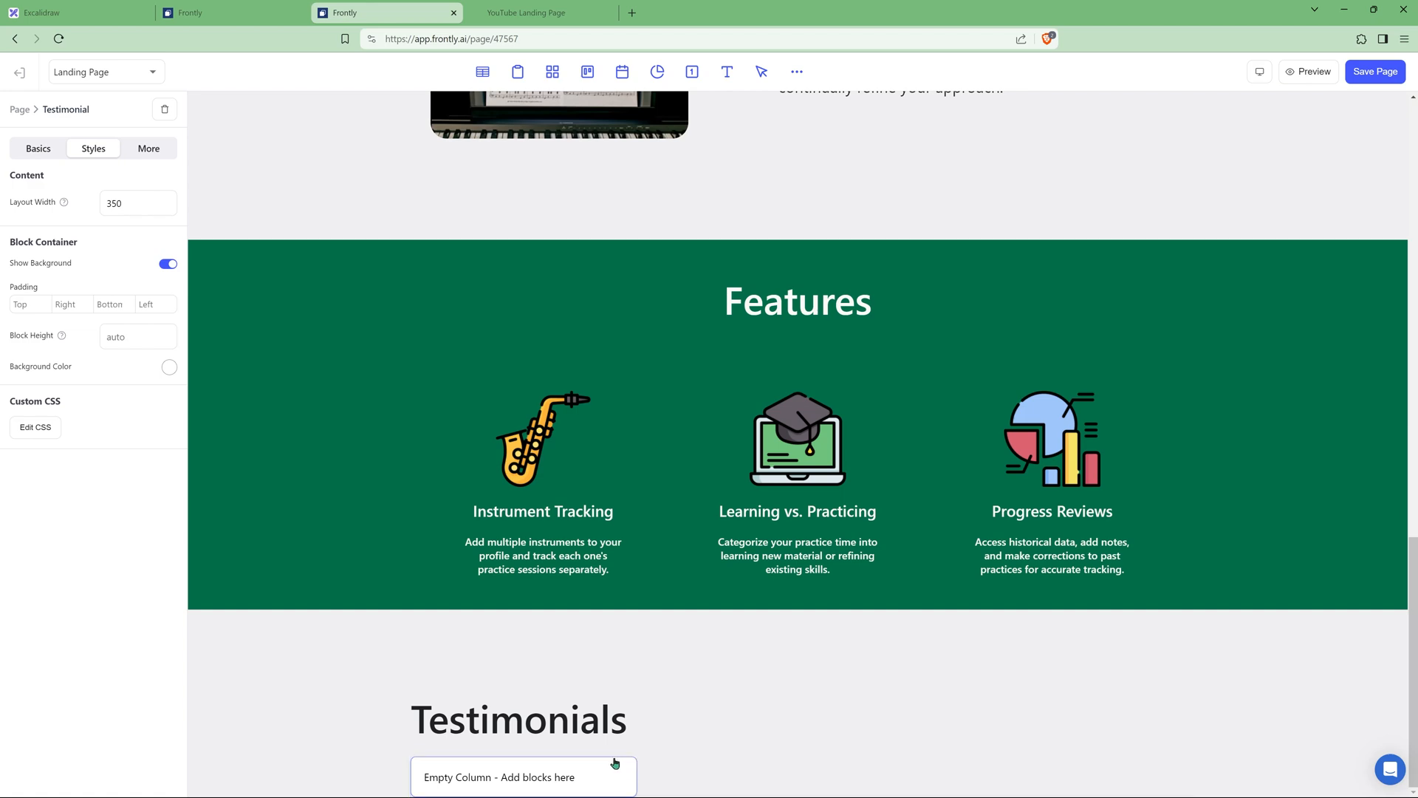
Step: Add a Body Xl text to the Testimonial card: "This app revolutionized how I schedule my practice sessions. Absolutely essential!"
{"action": "left_click", "coordinate": [38, 148]}
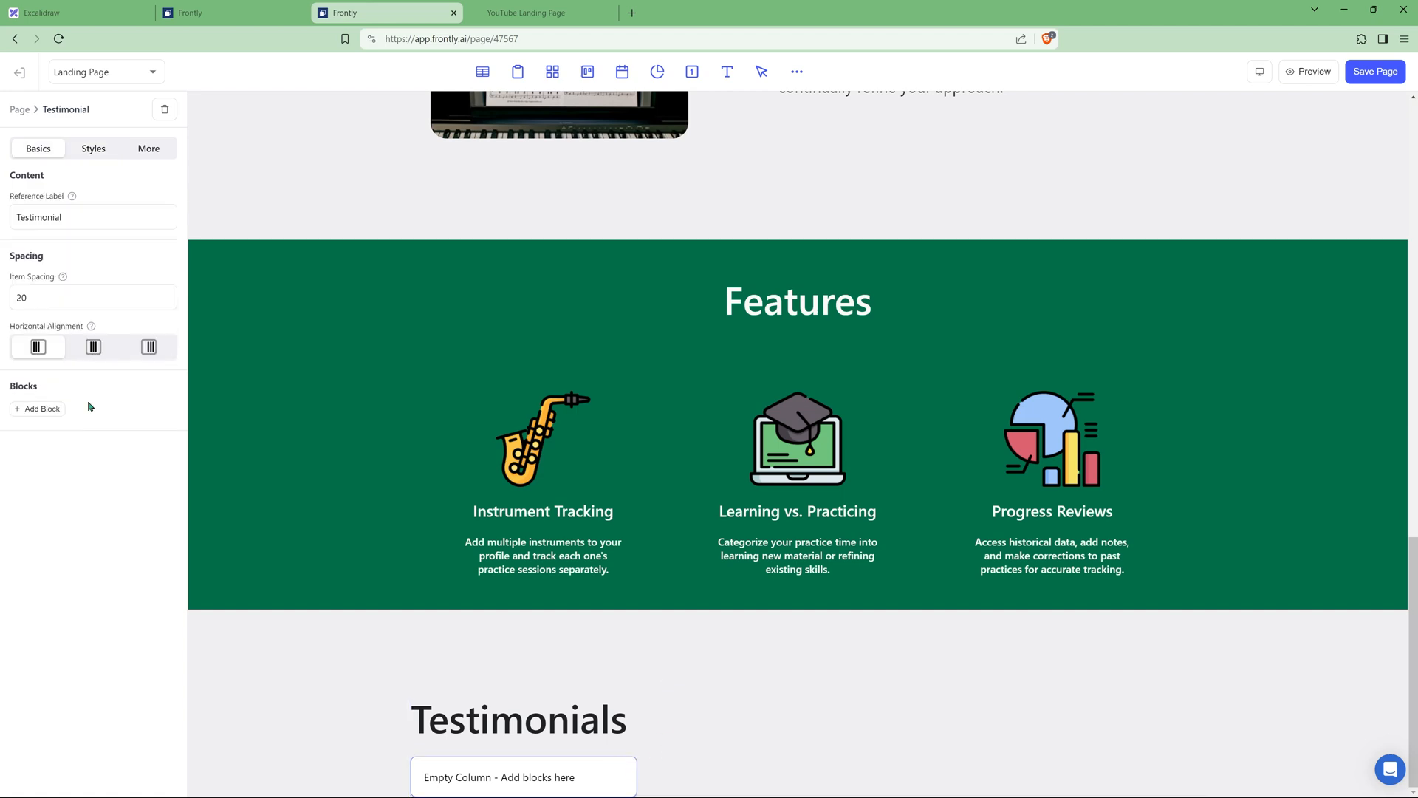
{"action": "left_click", "coordinate": [41, 408]}
{"action": "left_click", "coordinate": [721, 619]}
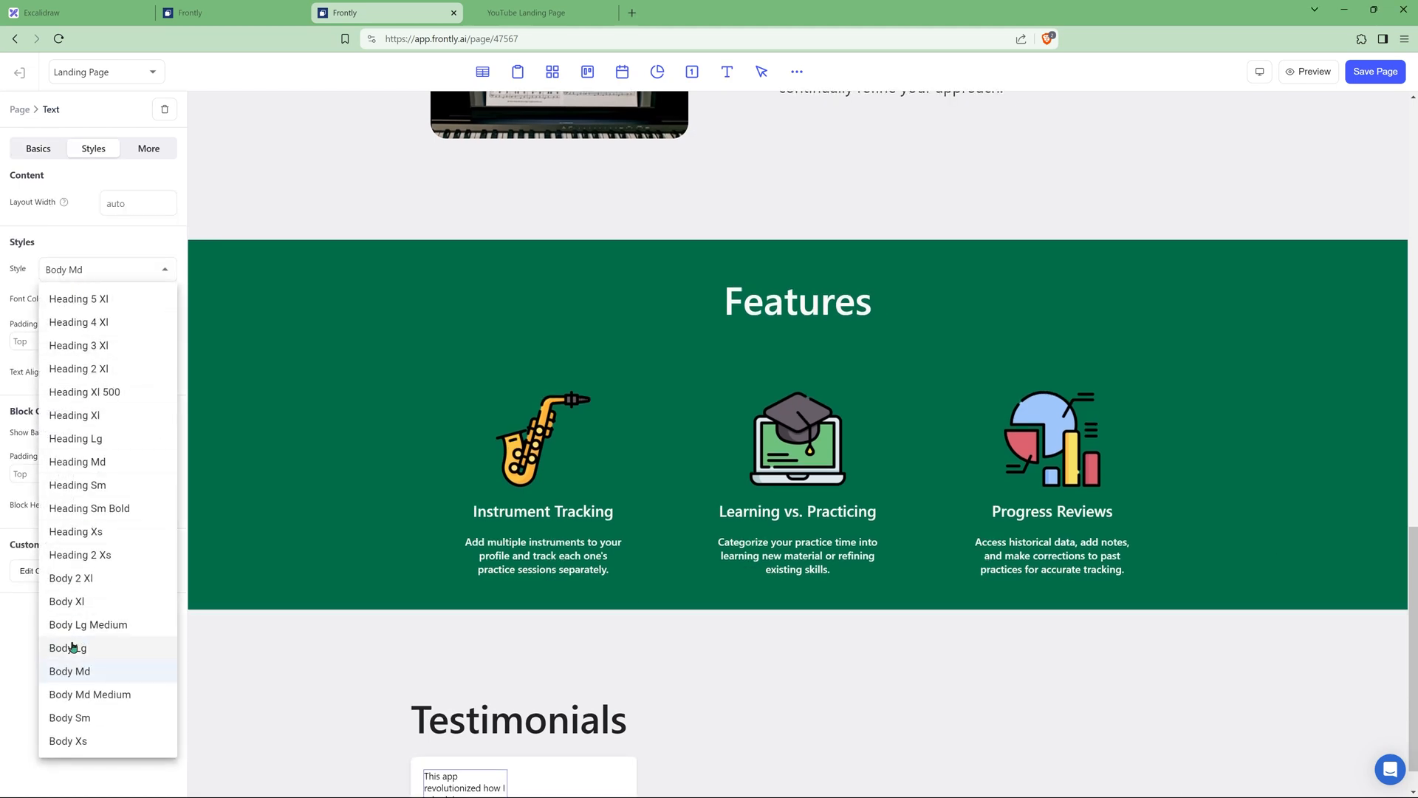
{"action": "left_click", "coordinate": [74, 600]}
{"action": "scroll", "coordinate": [398, 700], "scroll_direction": "down", "scroll_amount": 1}
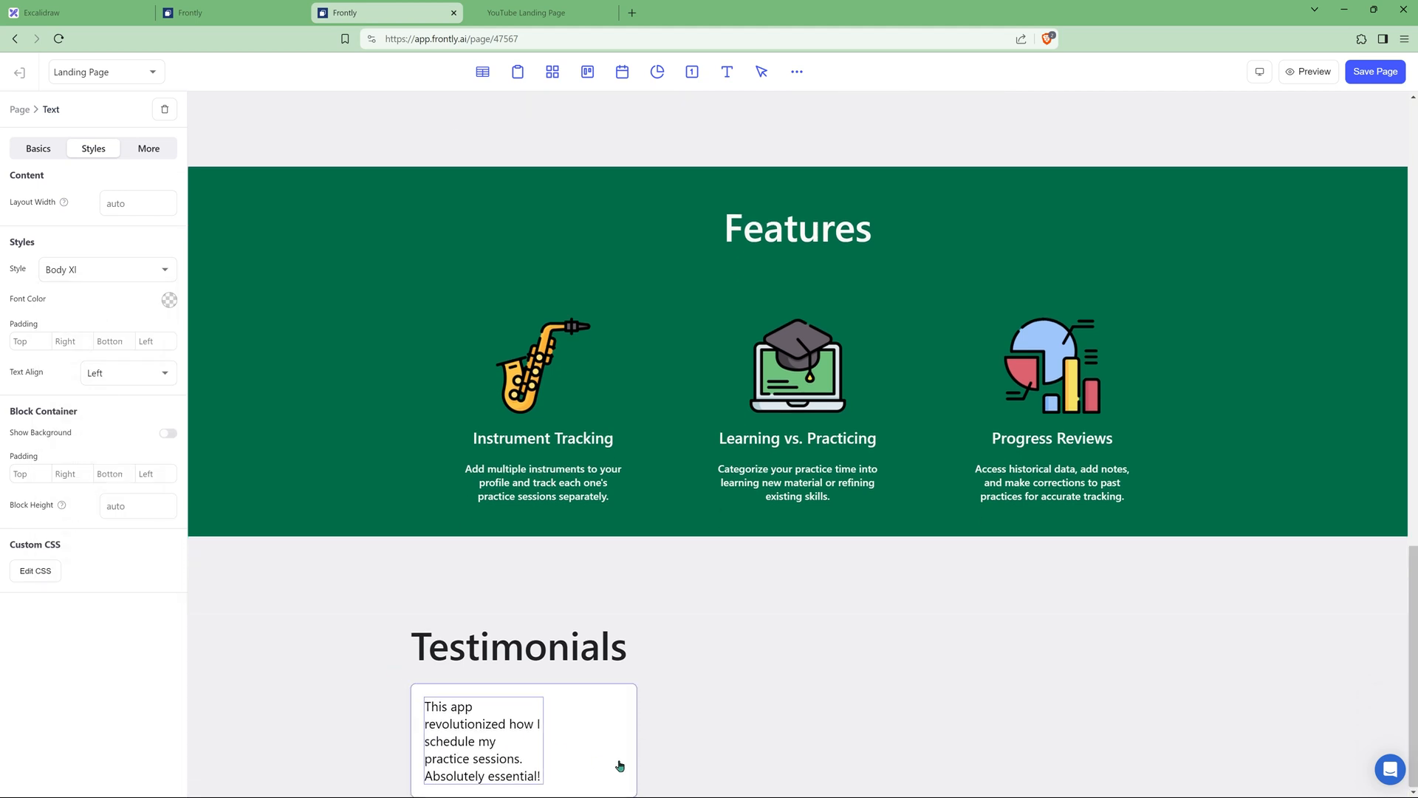
Step: Add a Row block beneath the quote text in the Testimonial card
{"action": "left_click", "coordinate": [597, 732]}
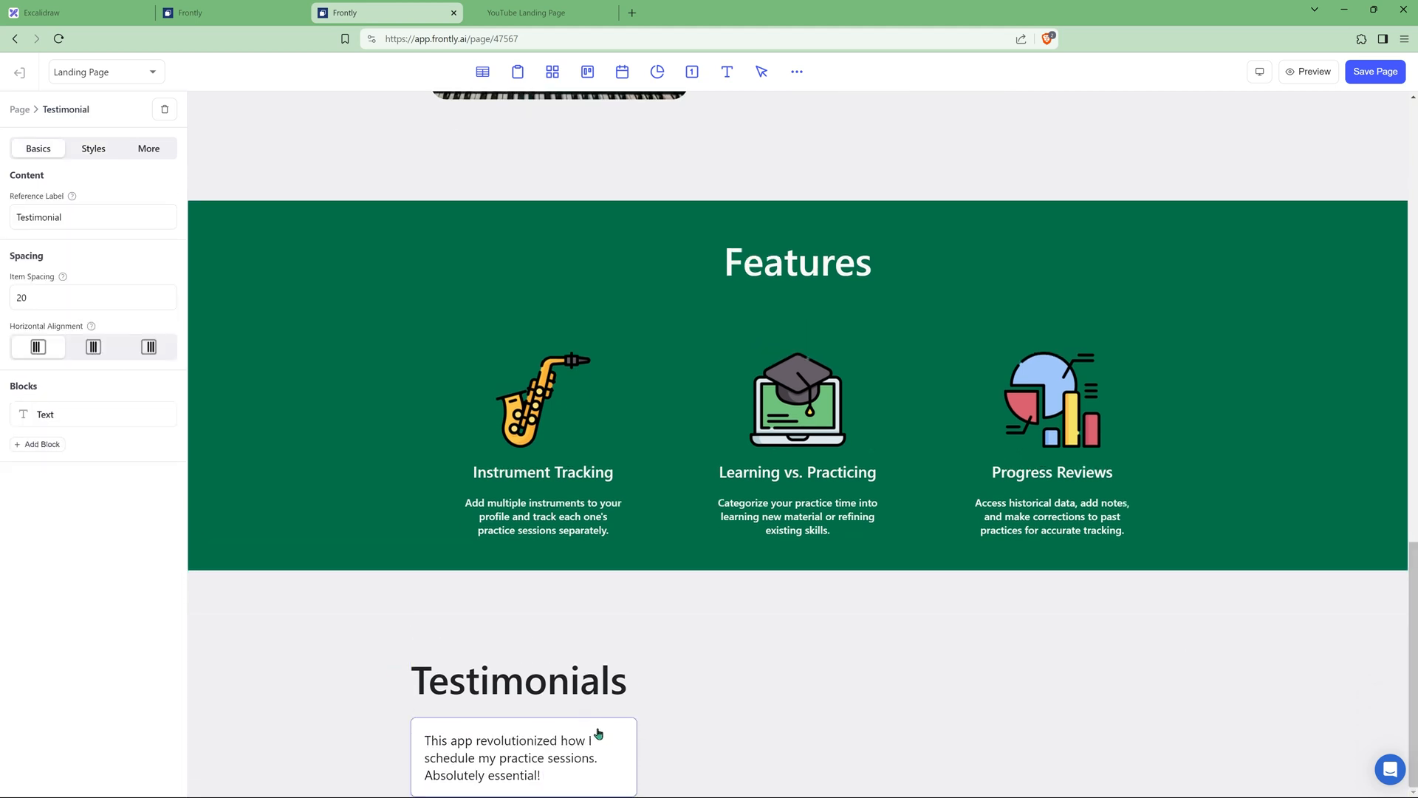
{"action": "left_click", "coordinate": [42, 444]}
{"action": "scroll", "coordinate": [642, 665], "scroll_direction": "down", "scroll_amount": 3}
{"action": "left_click", "coordinate": [686, 561]}
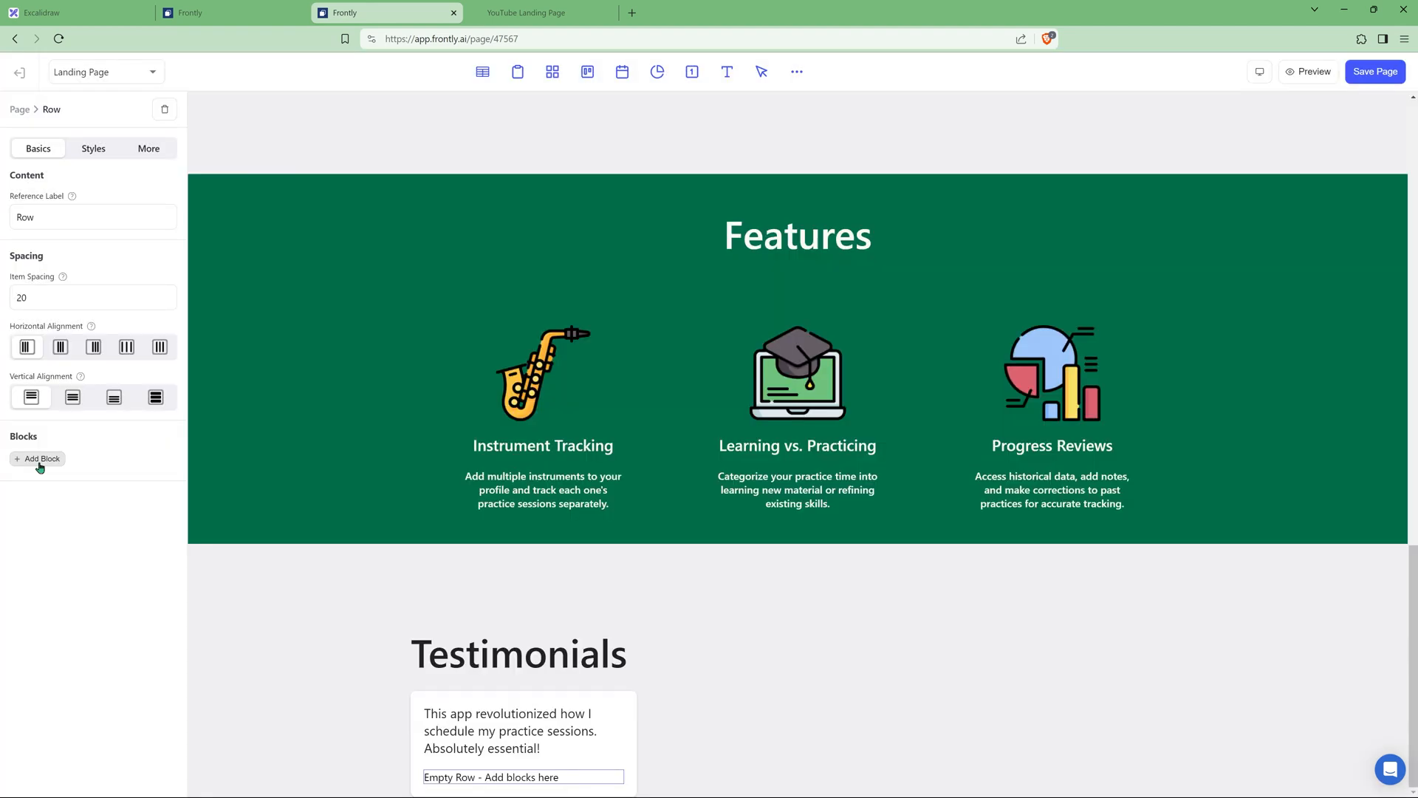
Step: Add an Image block to the row below the quote, with layout width 60 and height 60
{"action": "left_click", "coordinate": [40, 463]}
{"action": "scroll", "coordinate": [711, 616], "scroll_direction": "down", "scroll_amount": 3}
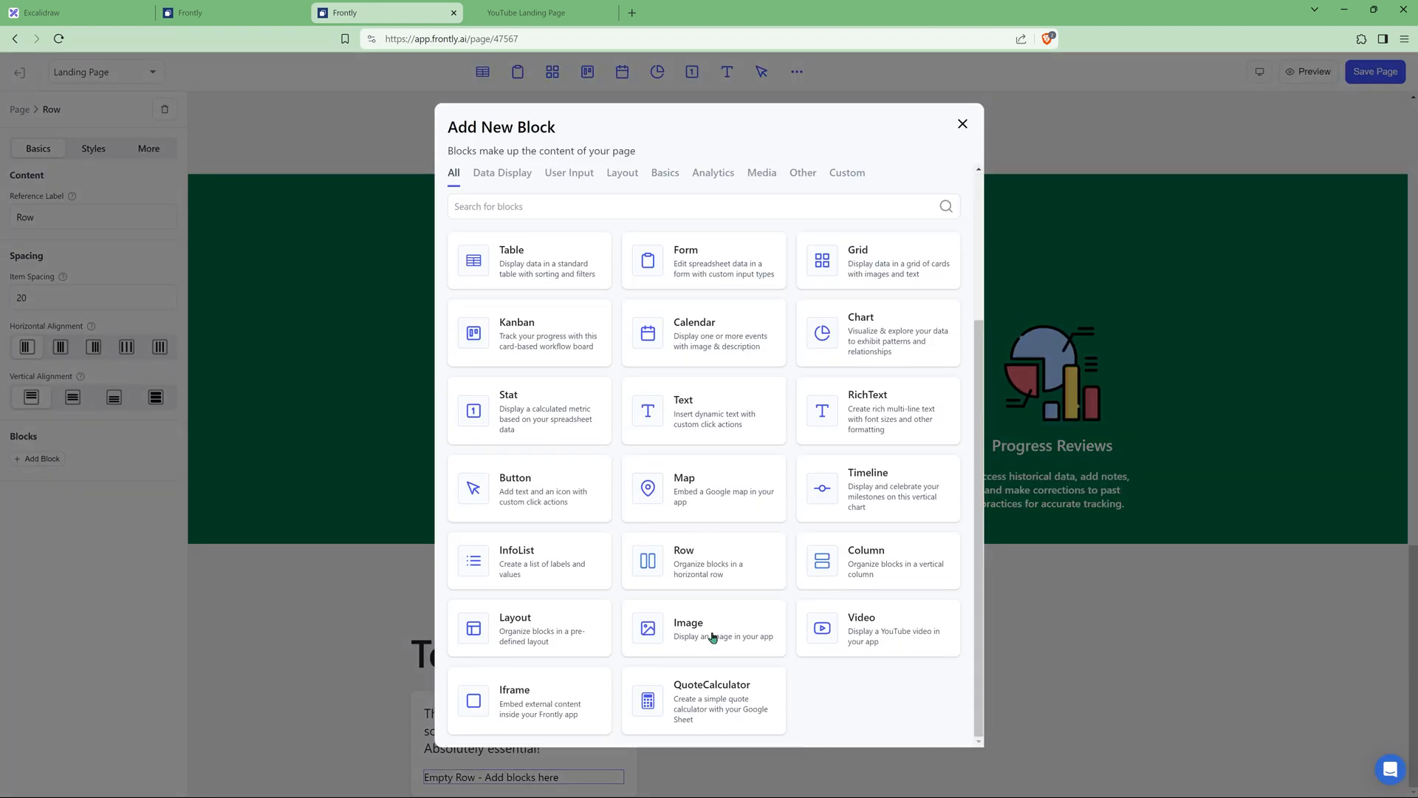
{"action": "left_click", "coordinate": [713, 637]}
{"action": "left_click", "coordinate": [93, 148]}
{"action": "left_click", "coordinate": [113, 202]}
{"action": "type", "text": "60"}
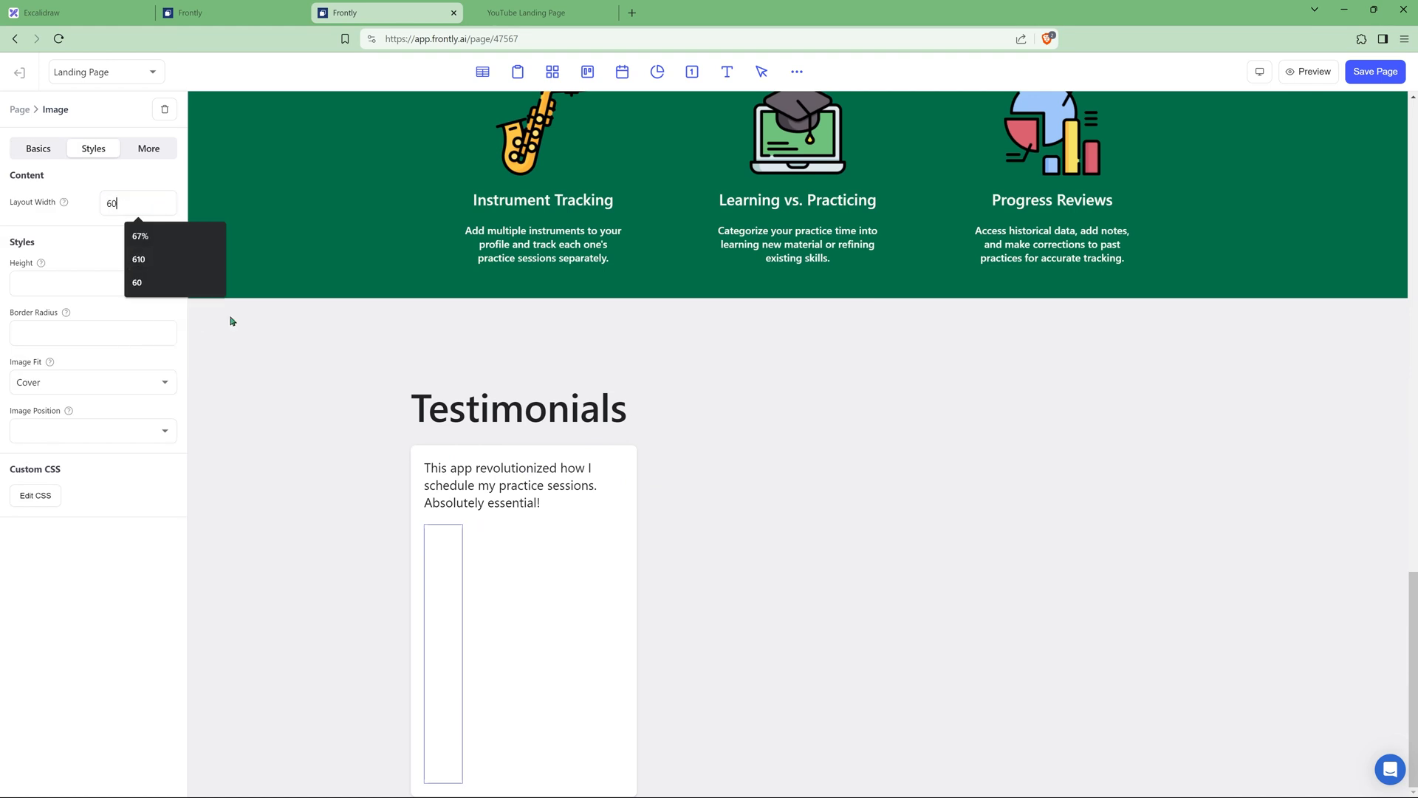
{"action": "key", "text": "Tab"}
{"action": "type", "text": "60"}
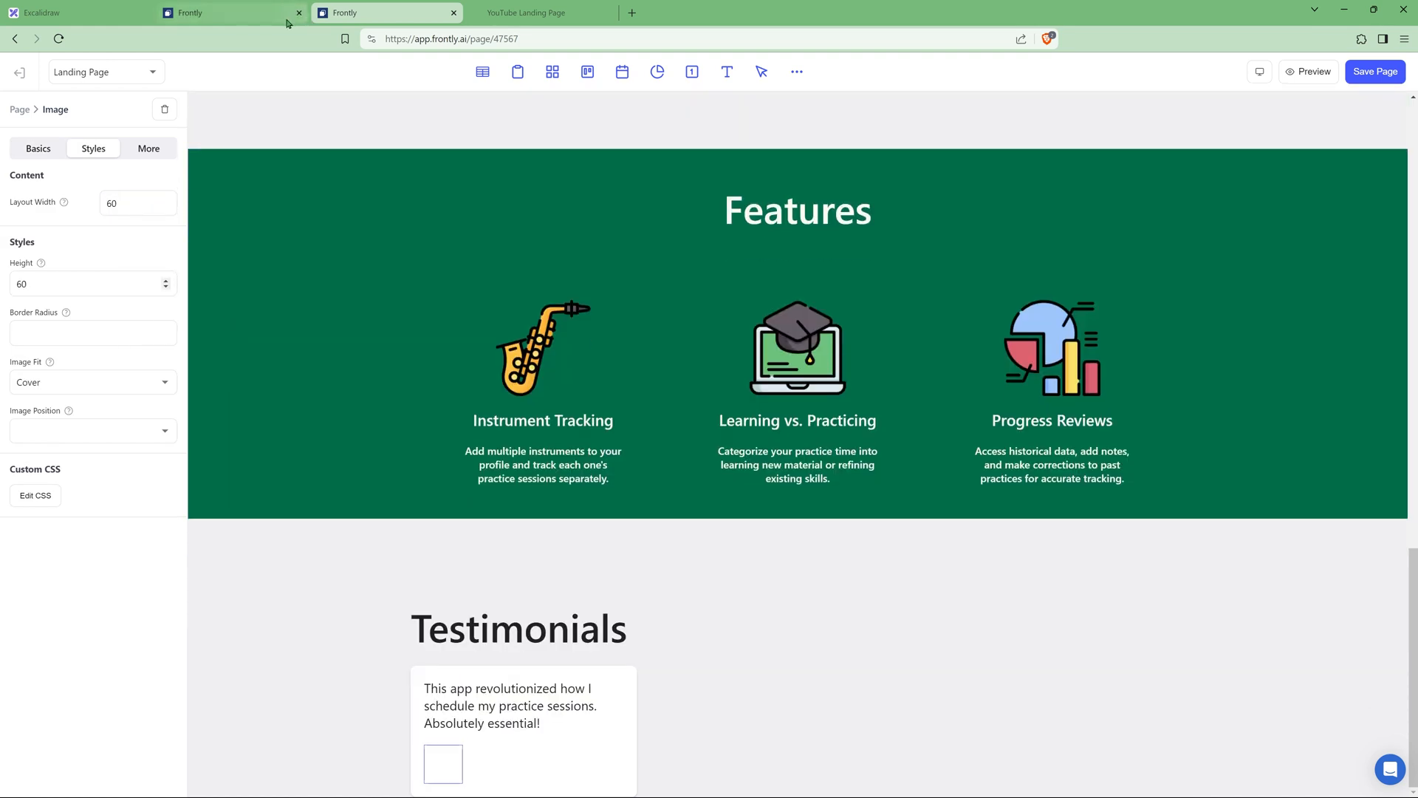
Step: Copy the URL of person1_r1chnv.jpg from page 2 of the Frontly assets and use it as the testimonial image's URL
{"action": "left_click", "coordinate": [251, 22]}
{"action": "left_click", "coordinate": [545, 675]}
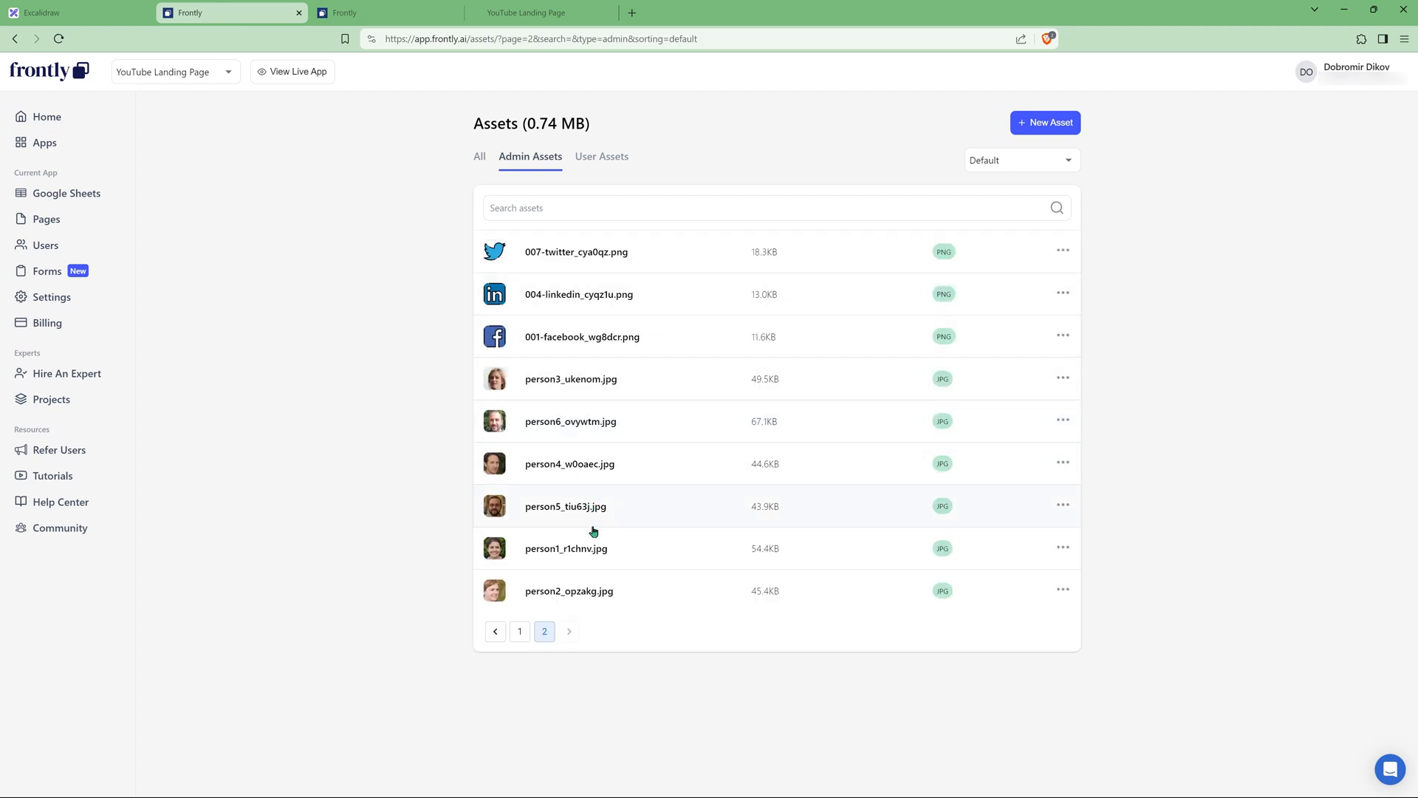
{"action": "left_click", "coordinate": [1064, 548]}
{"action": "left_click", "coordinate": [1076, 596]}
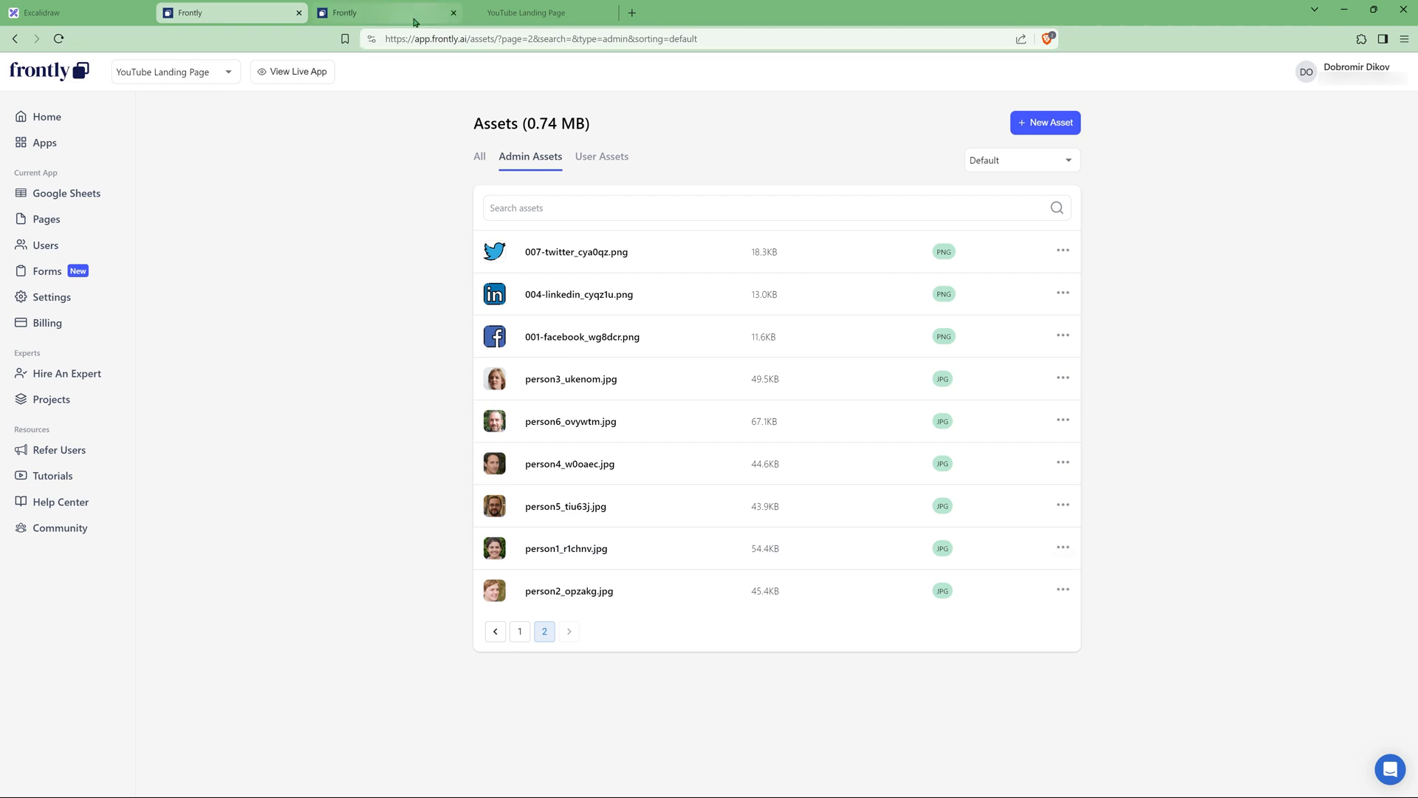
{"action": "left_click", "coordinate": [415, 16]}
{"action": "left_click", "coordinate": [43, 150]}
{"action": "left_click", "coordinate": [92, 204]}
{"action": "key", "text": "ctrl+v"}
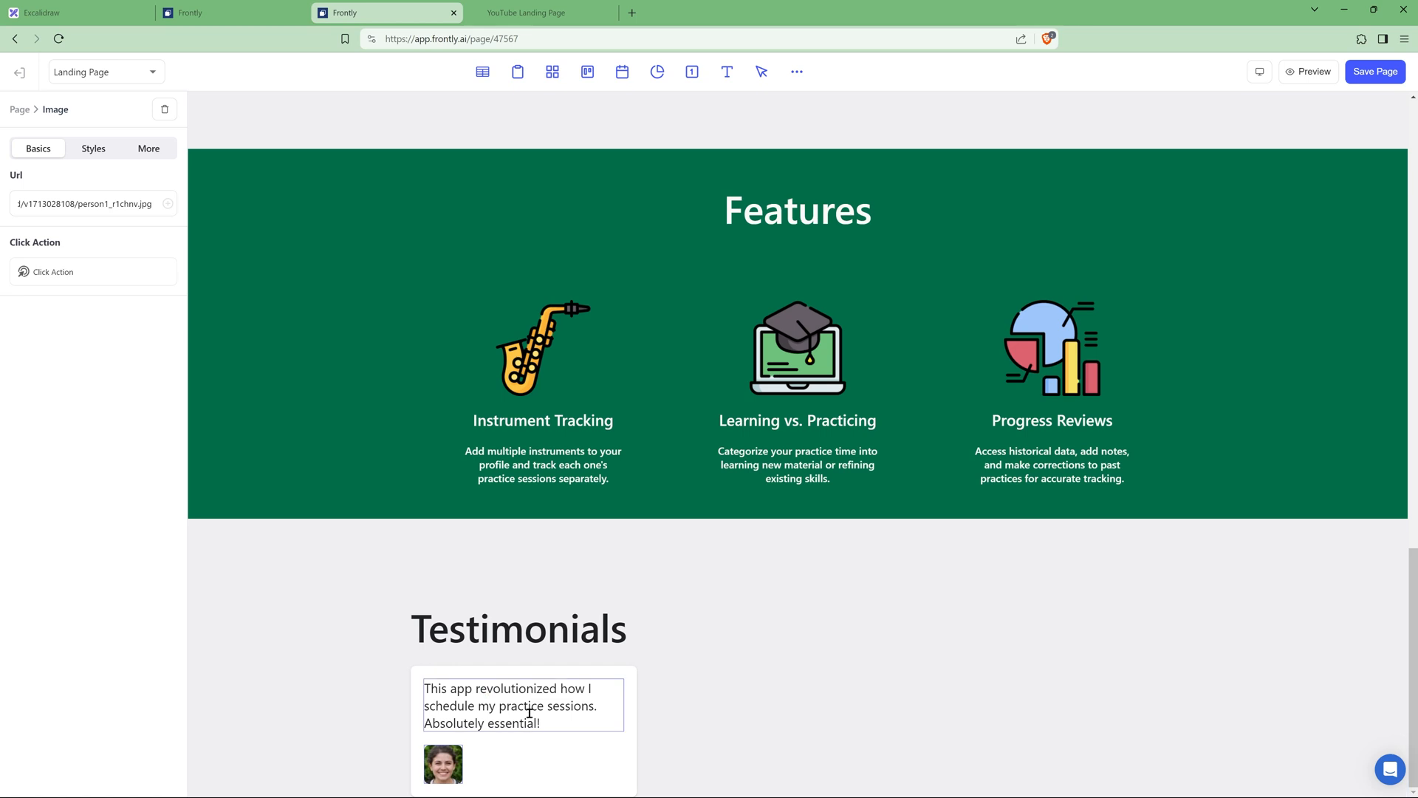
Step: Make the testimonial portrait round with a border radius of 30, and select the row containing it
{"action": "left_click", "coordinate": [93, 148]}
{"action": "left_click", "coordinate": [62, 334]}
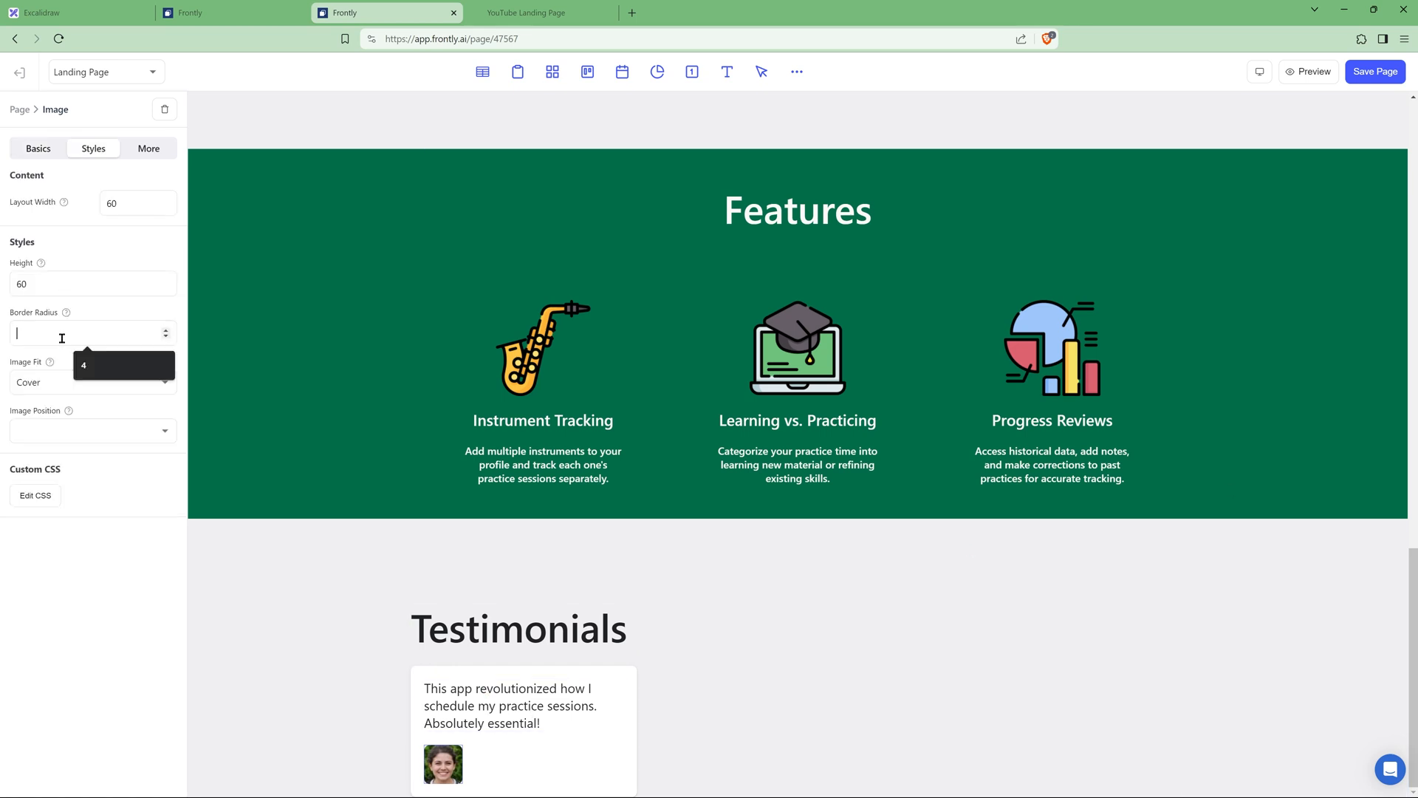
{"action": "type", "text": "30"}
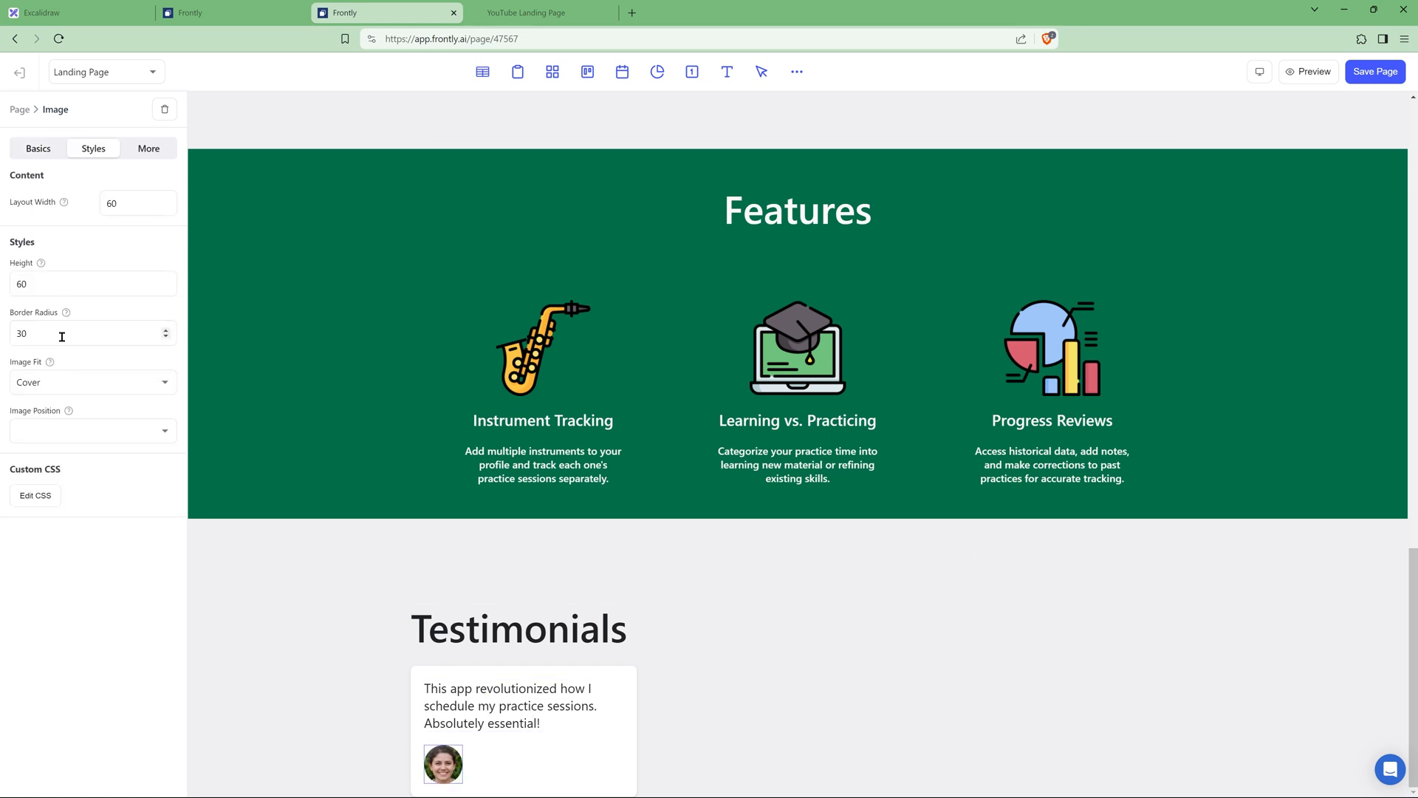
{"action": "left_click", "coordinate": [484, 763]}
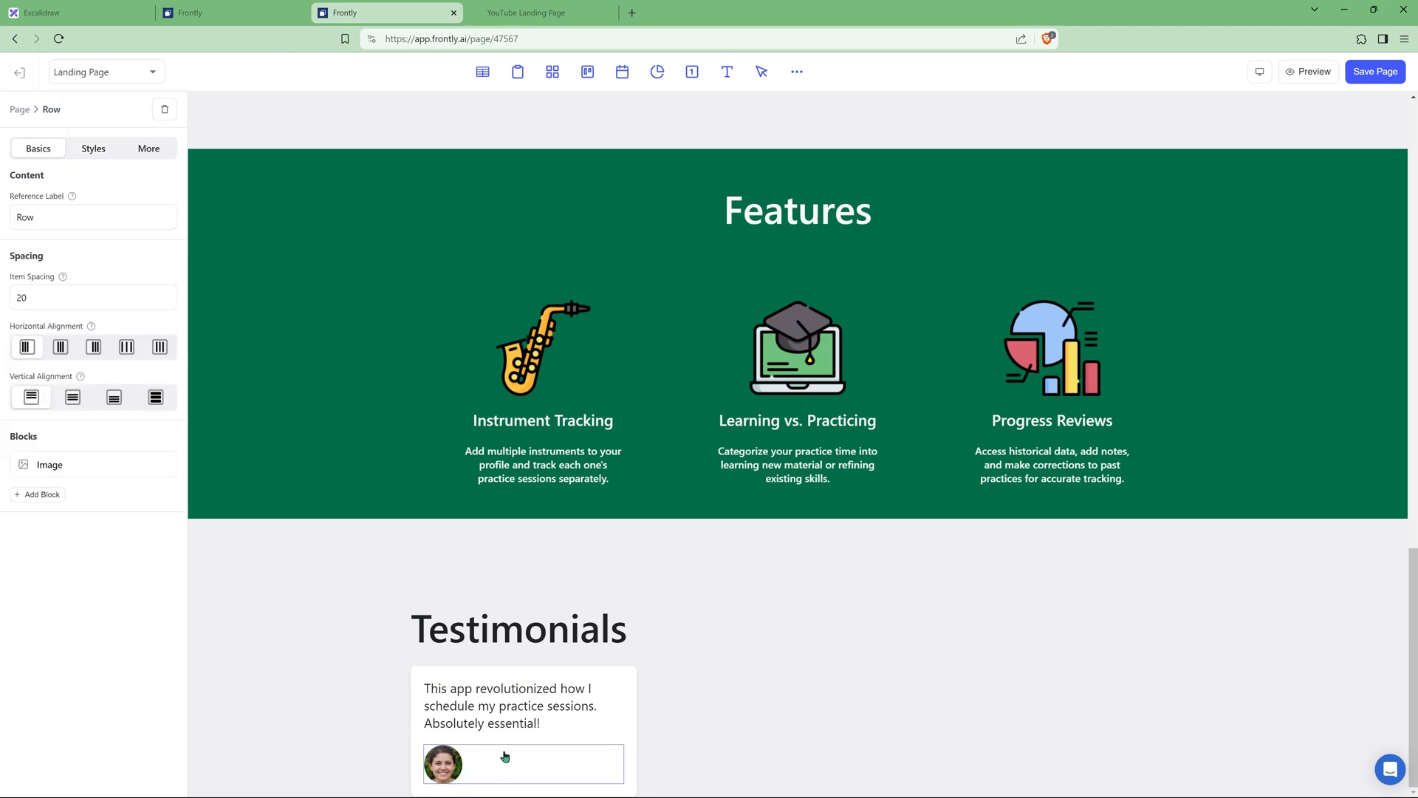
Step: Add a Column block next to the portrait in the testimonial card's row
{"action": "left_click", "coordinate": [41, 495]}
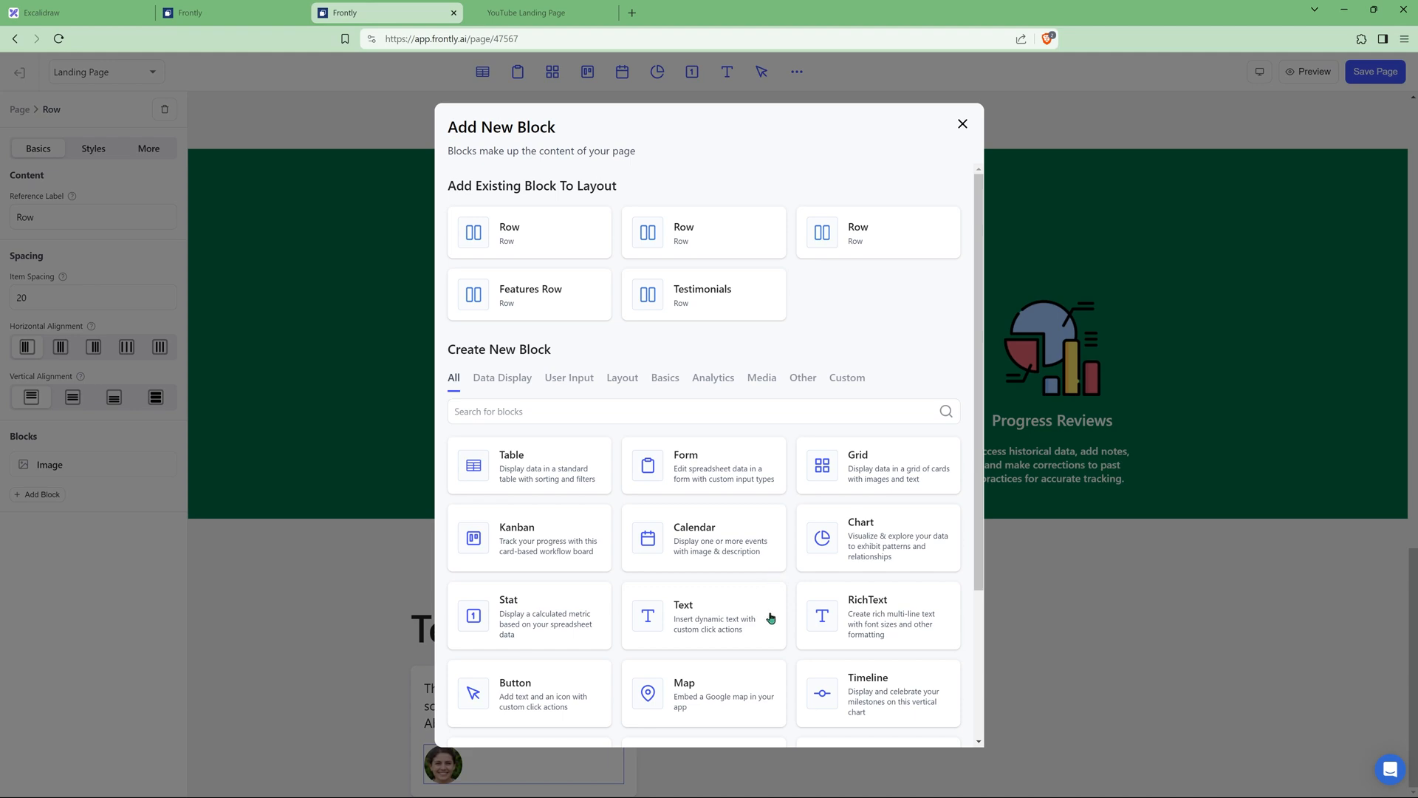
{"action": "scroll", "coordinate": [779, 602], "scroll_direction": "down", "scroll_amount": 3}
{"action": "left_click", "coordinate": [874, 574]}
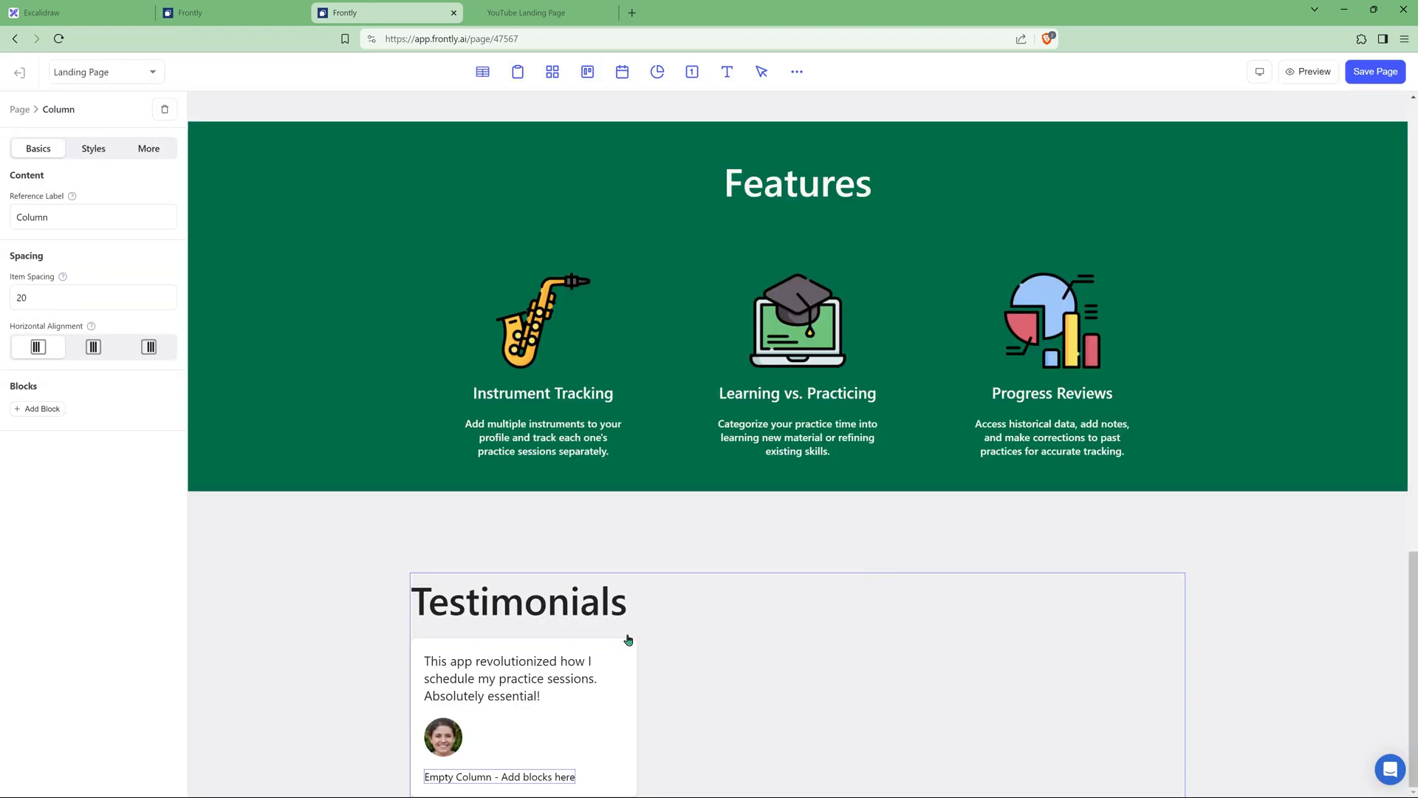
Step: Place two Text blocks in the new column, the second a duplicate of the first, and set the column's item spacing to 0
{"action": "left_click", "coordinate": [42, 410]}
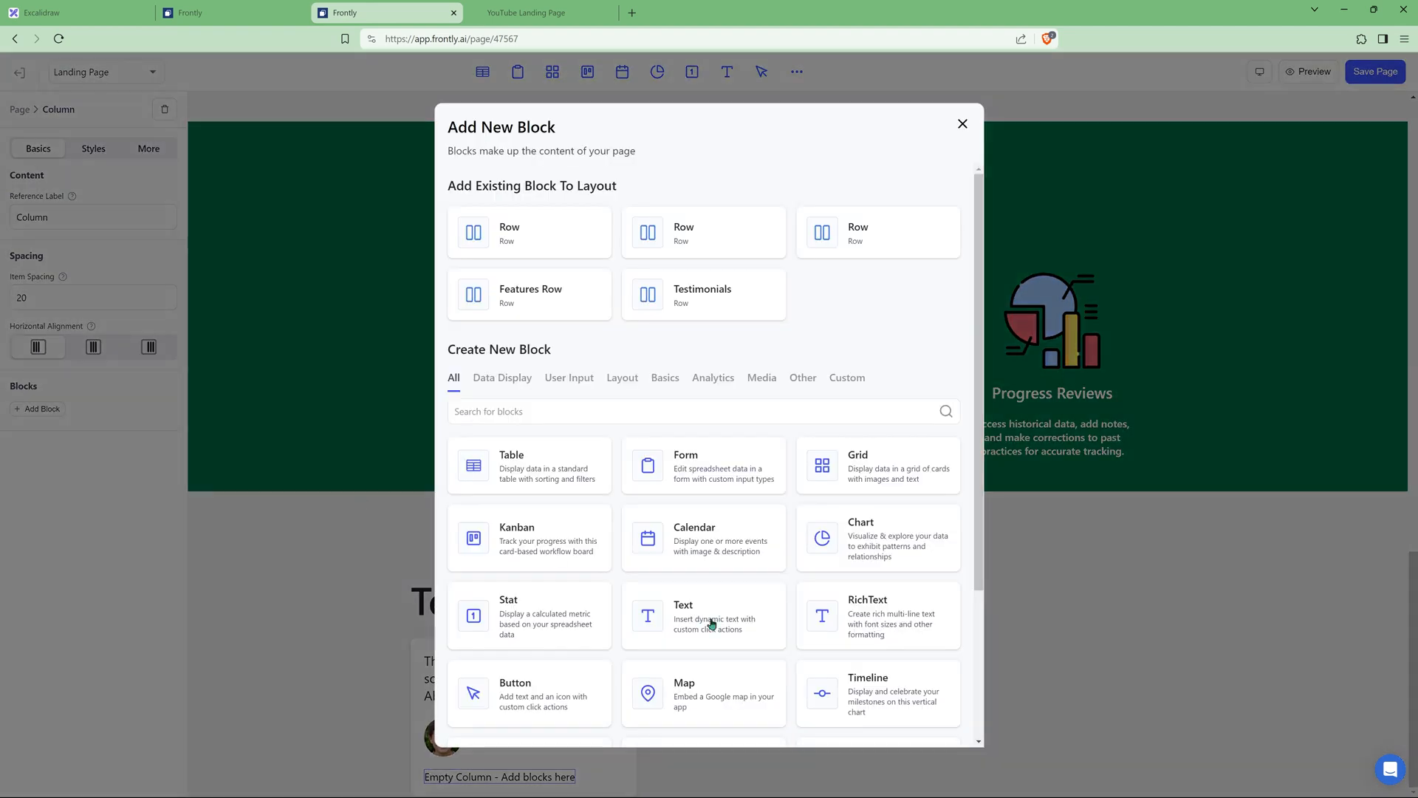
{"action": "left_click", "coordinate": [712, 624]}
{"action": "left_click", "coordinate": [148, 149]}
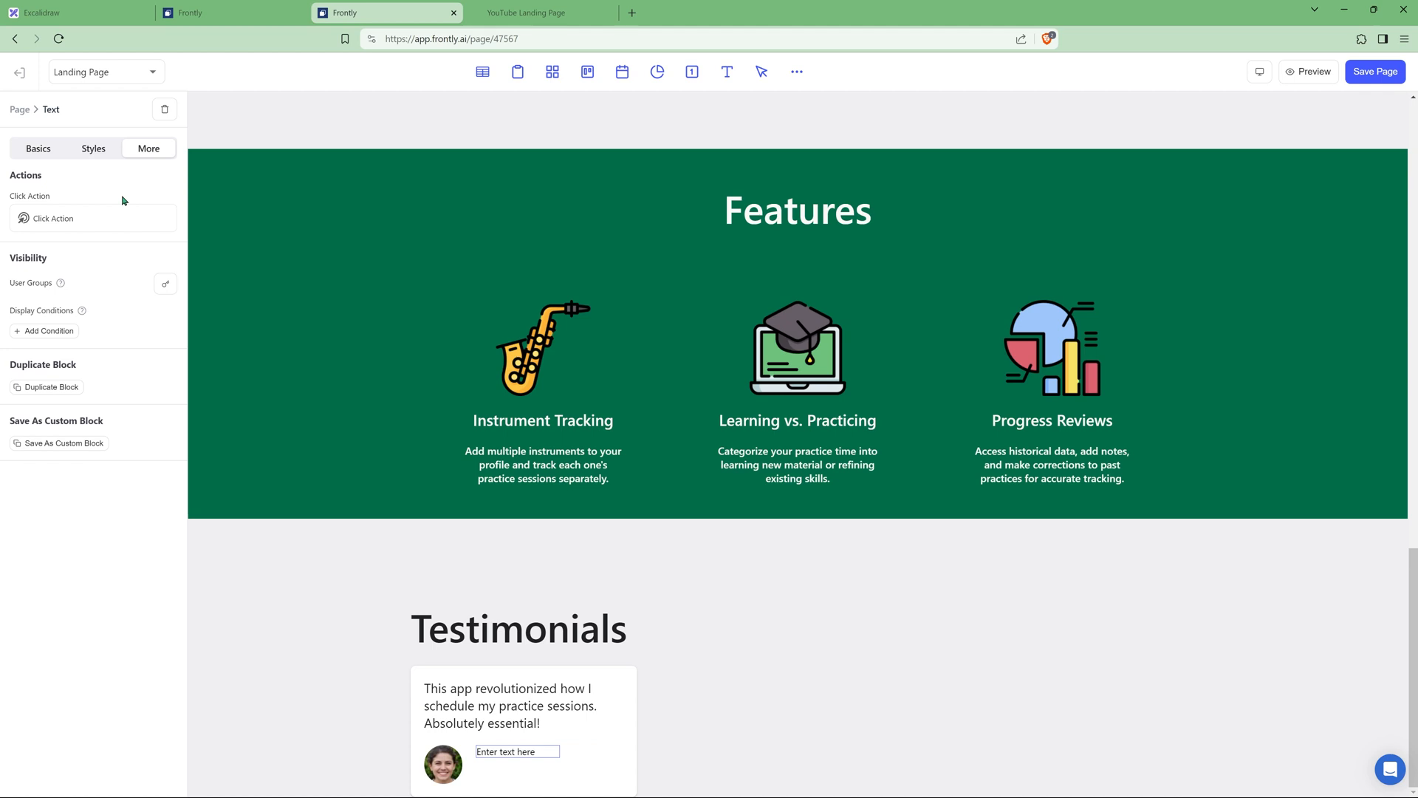
{"action": "left_click", "coordinate": [70, 389]}
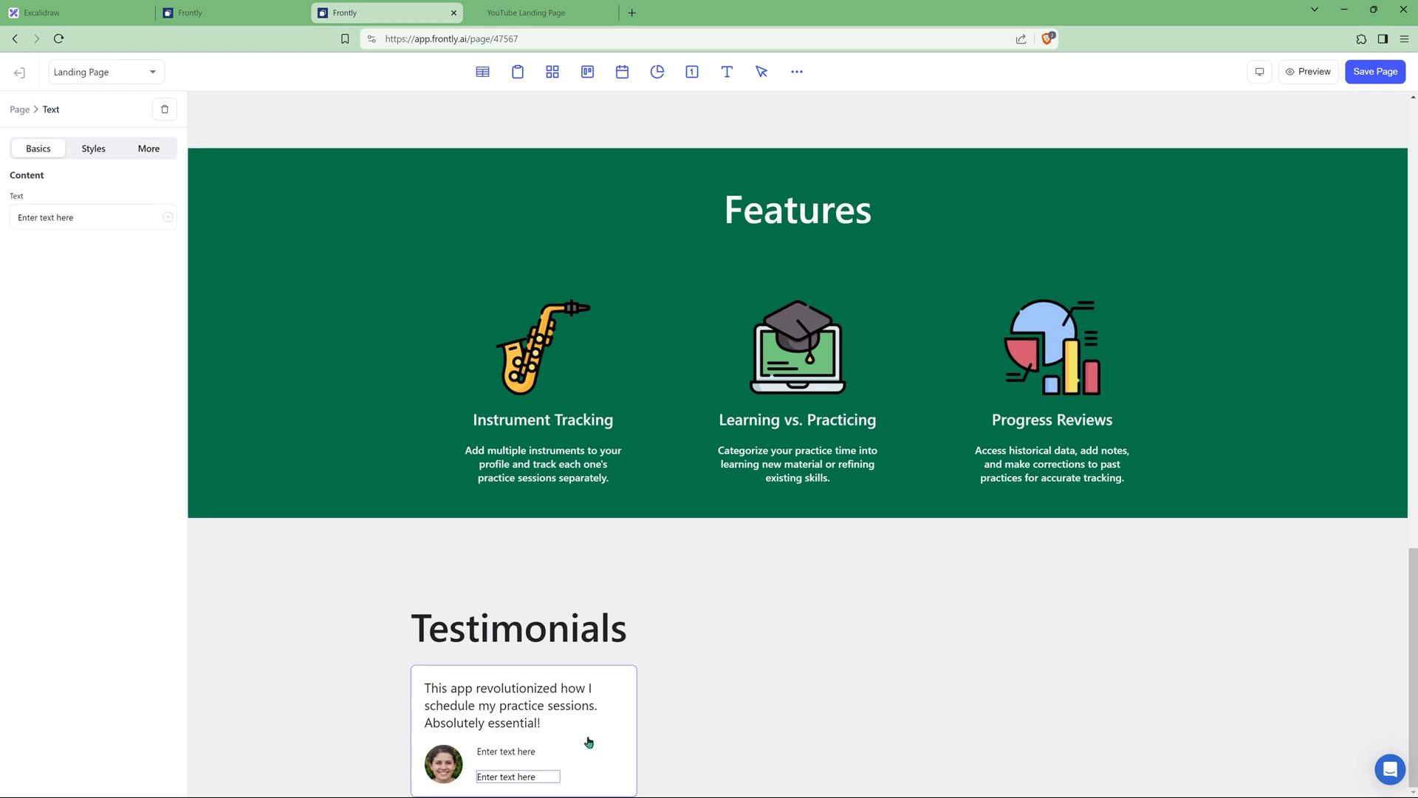
{"action": "left_click", "coordinate": [541, 757]}
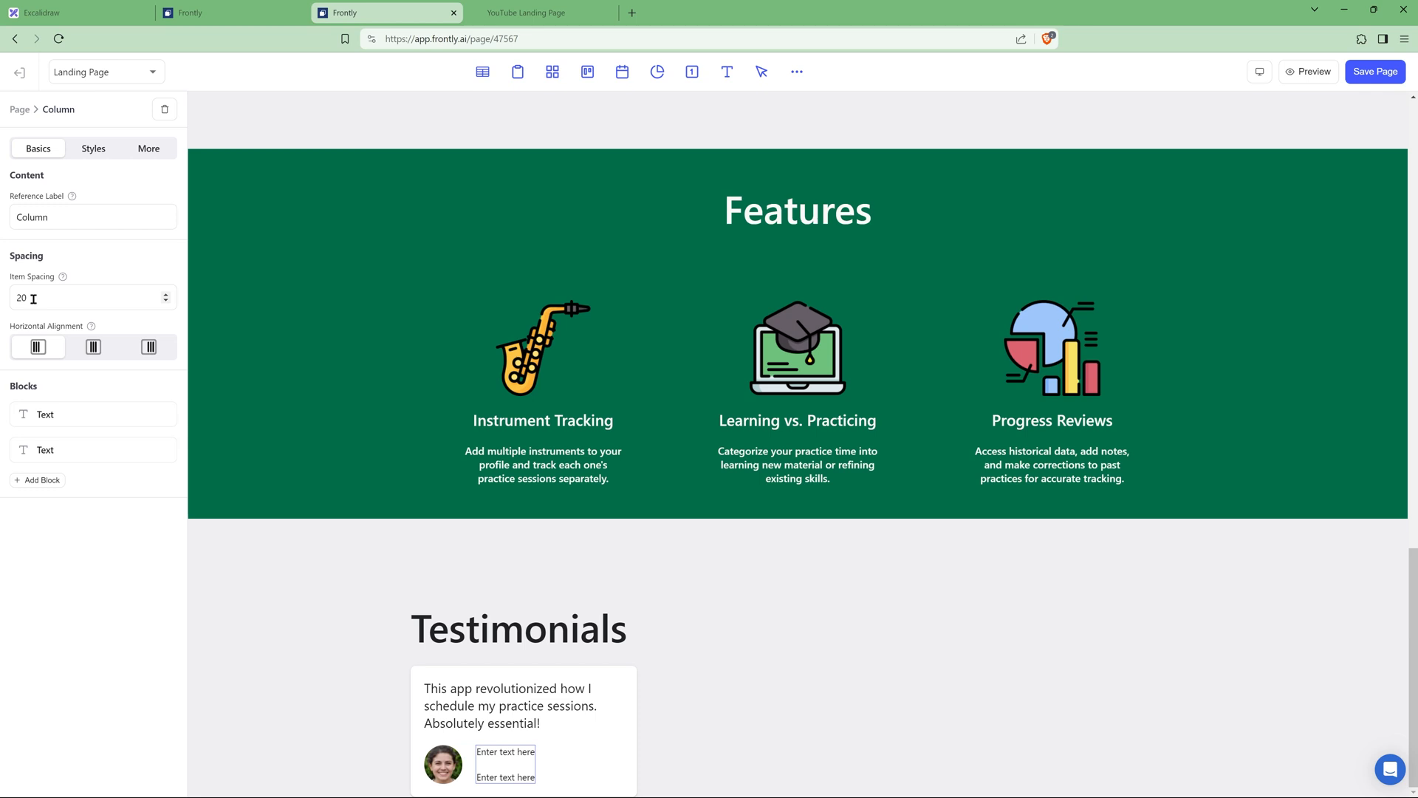
{"action": "type", "text": "0"}
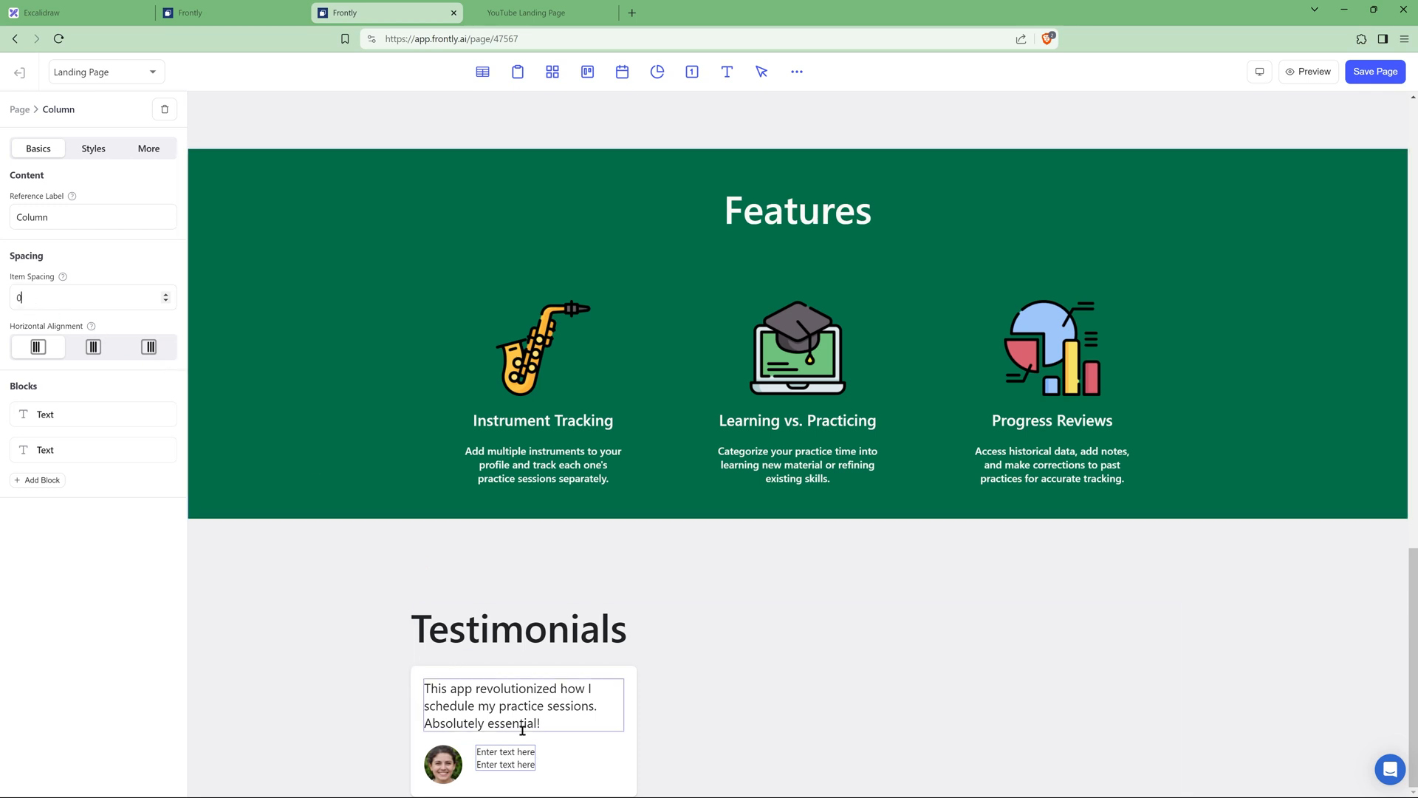
Step: Set the upper text beside the portrait to the reviewer's name and style it as Heading Md
{"action": "left_click", "coordinate": [505, 750]}
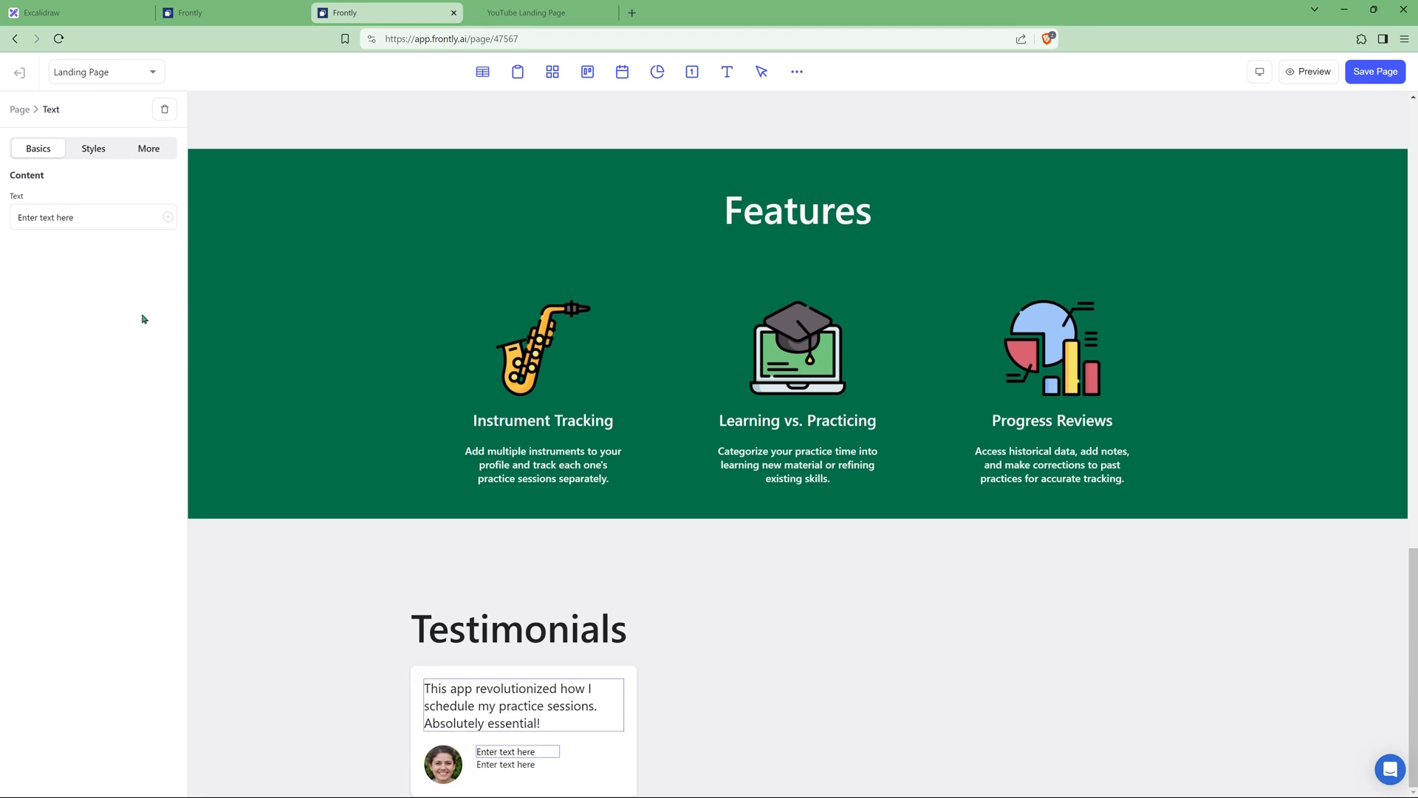
{"action": "triple_click", "coordinate": [93, 222]}
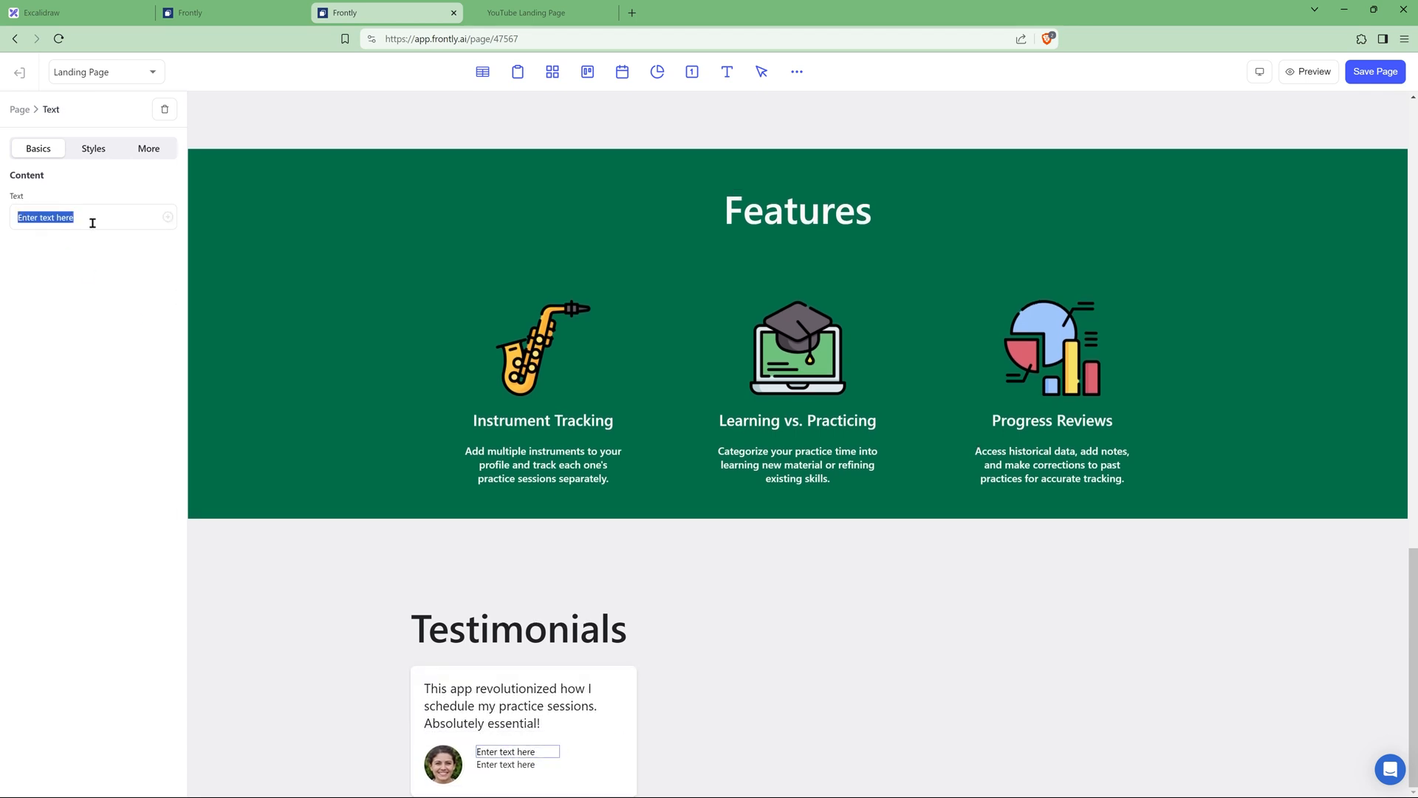
{"action": "type", "text": "Jamie"}
{"action": "left_click", "coordinate": [100, 158]}
{"action": "left_click", "coordinate": [111, 279]}
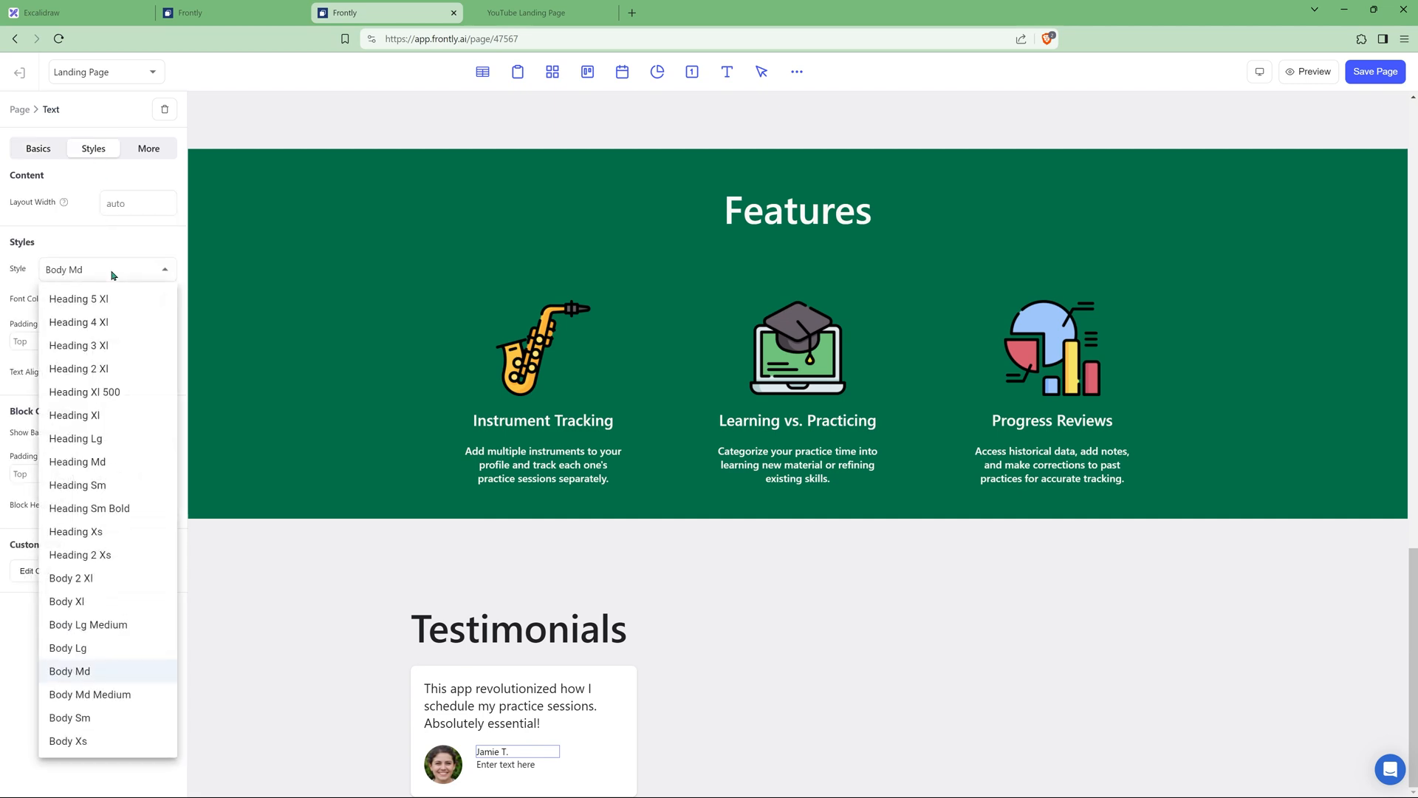
{"action": "left_click", "coordinate": [112, 464]}
Step: Set the lower text beside the portrait to "Professional Violinist" and center the portrait row's contents vertically
{"action": "left_click", "coordinate": [506, 765]}
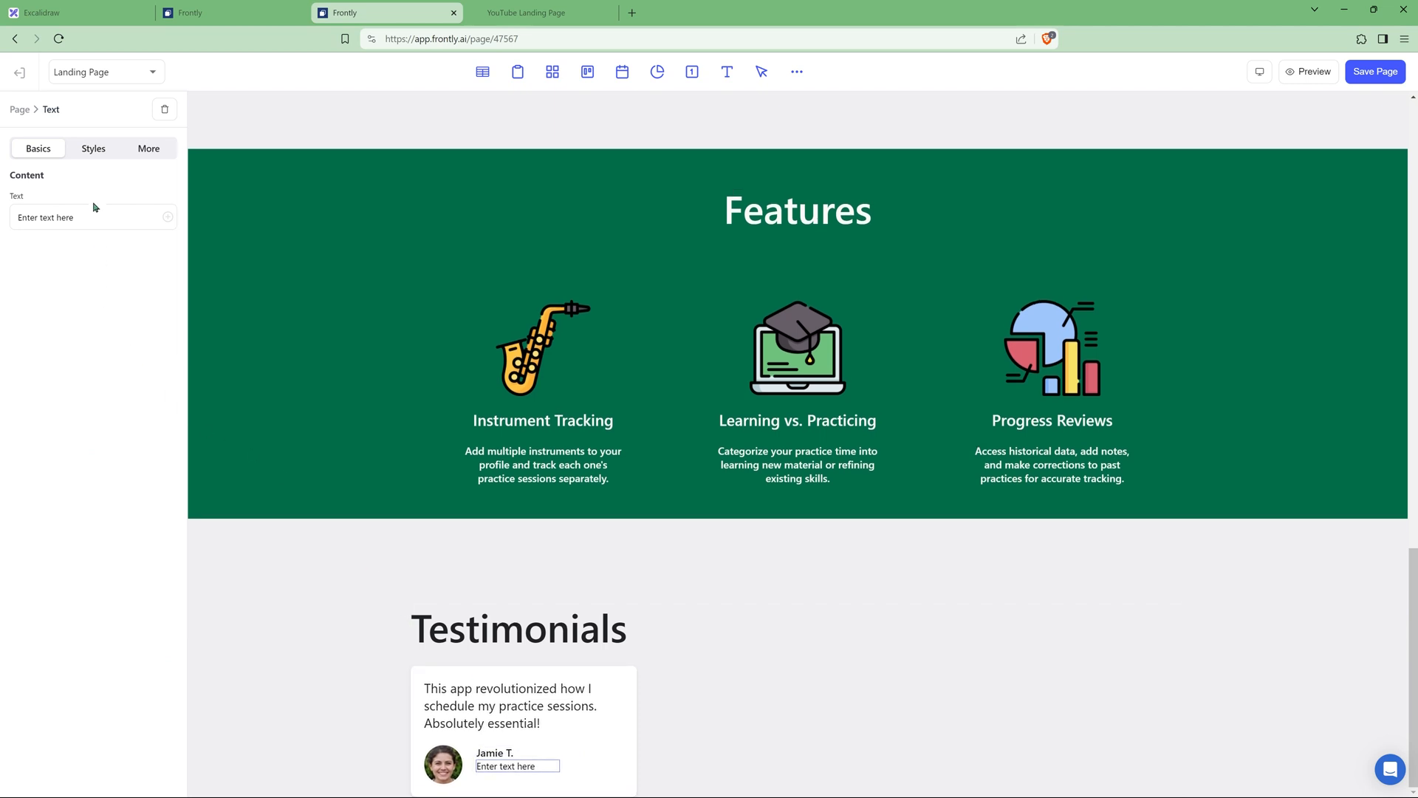
{"action": "key", "text": "ctrl+a"}
{"action": "type", "text": "Professional Violinist"}
{"action": "left_click", "coordinate": [584, 772]}
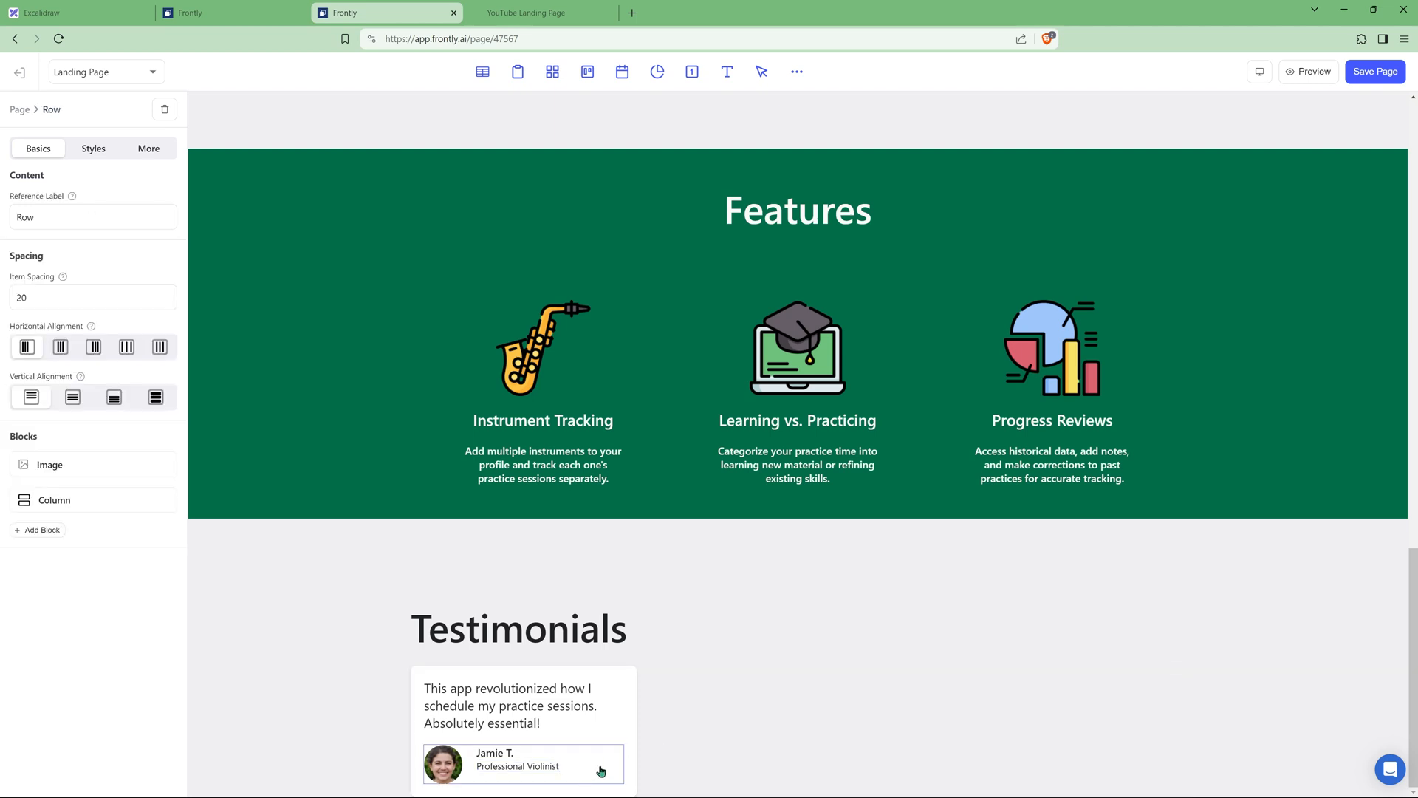
{"action": "left_click", "coordinate": [74, 405]}
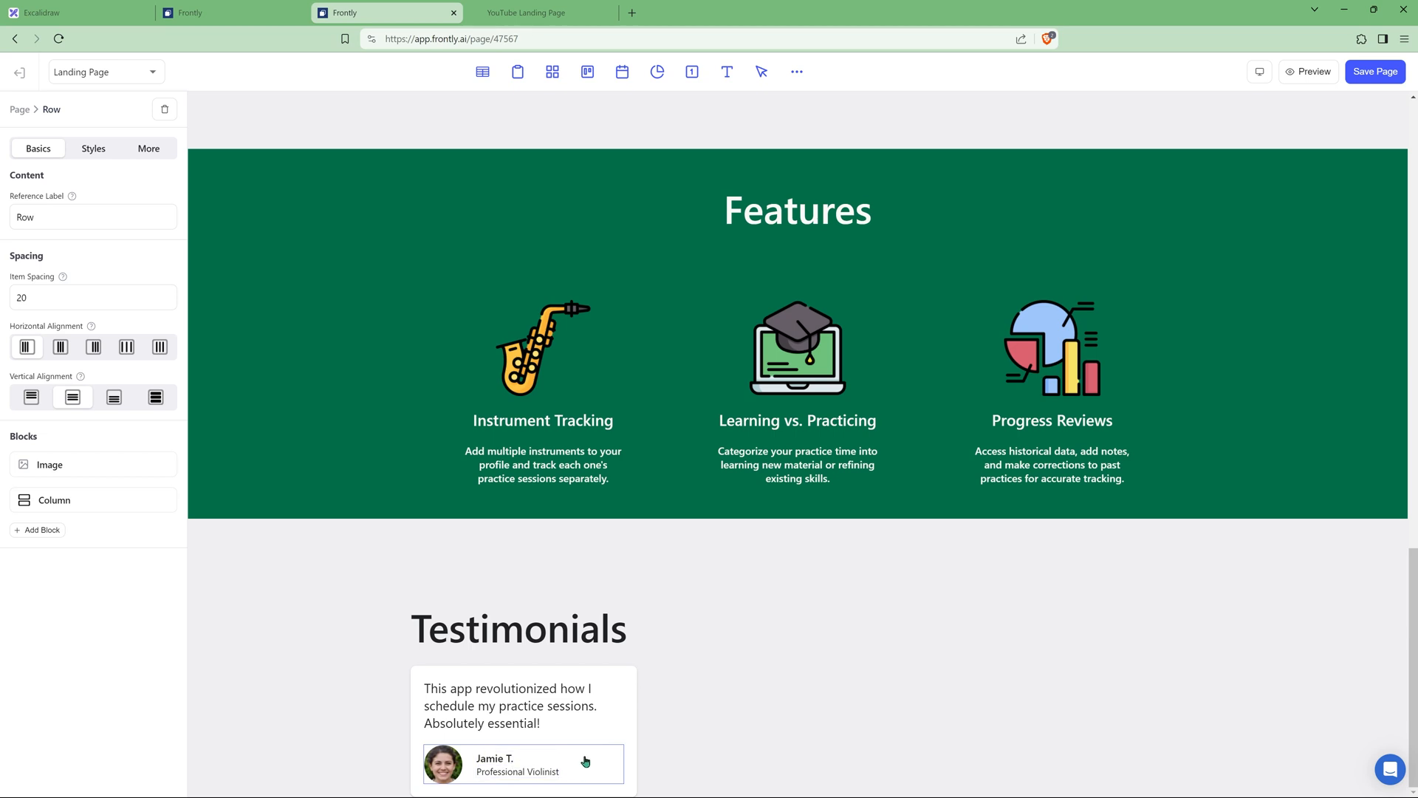
Step: Duplicate the finished Testimonial card five times to make six cards in the row
{"action": "left_click", "coordinate": [591, 678]}
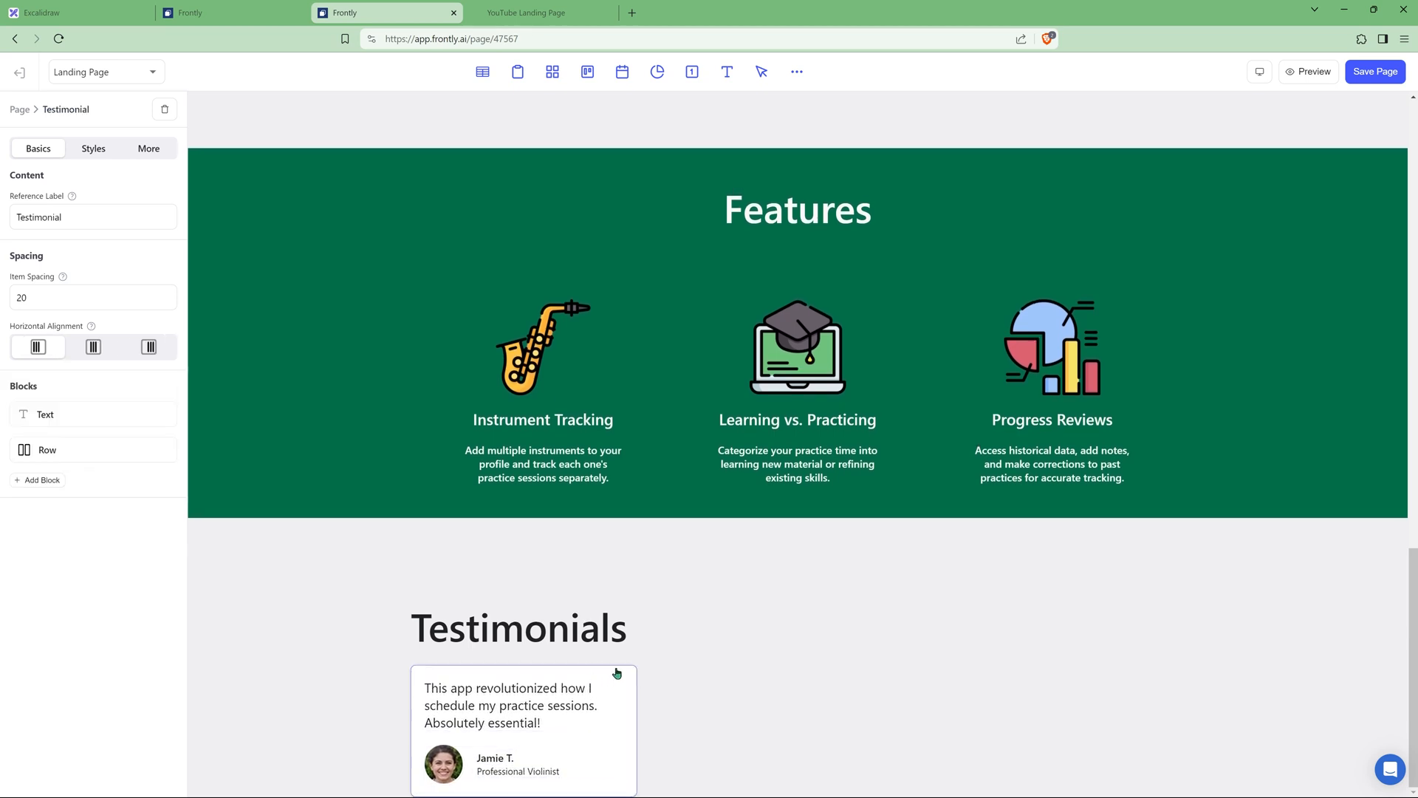
{"action": "left_click", "coordinate": [149, 151]}
{"action": "left_click", "coordinate": [29, 304]}
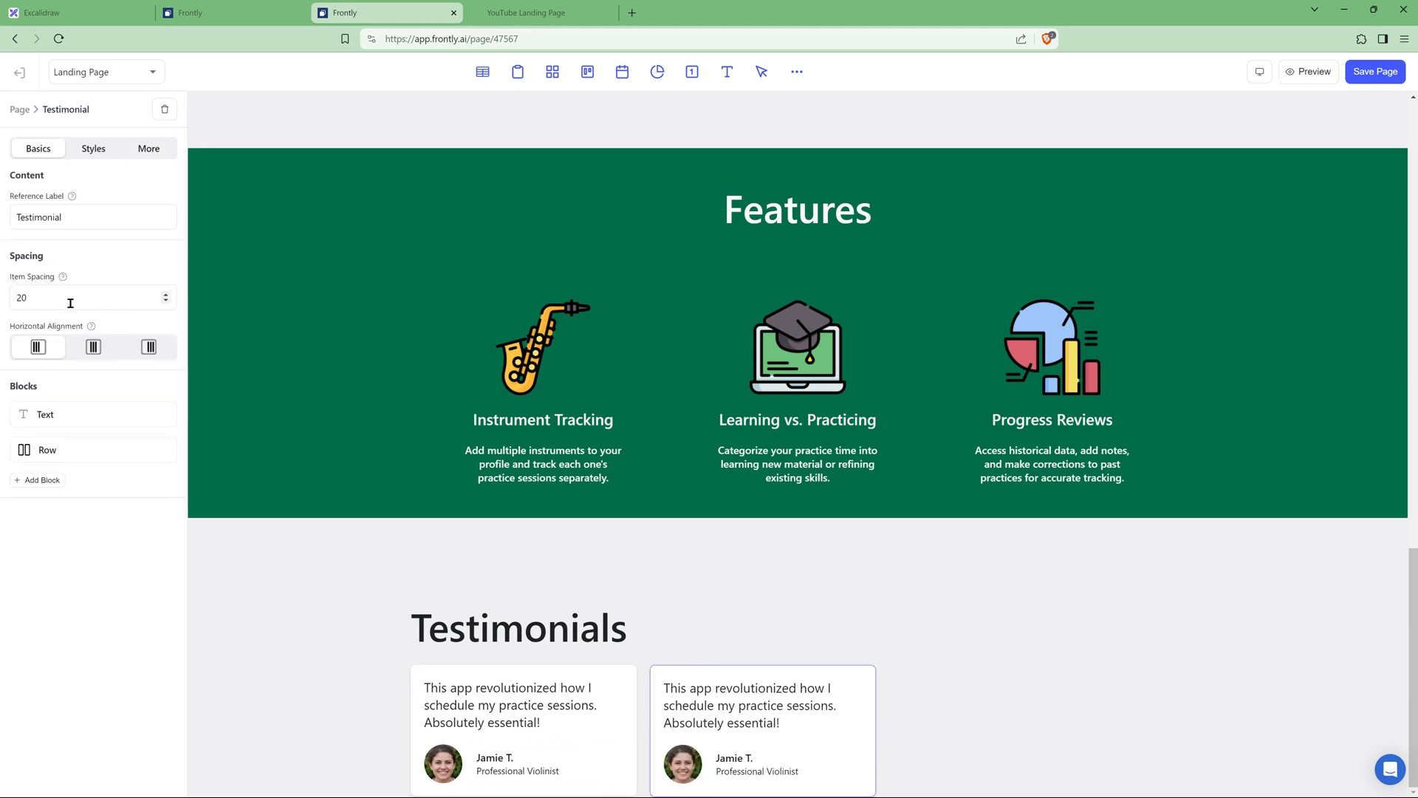
{"action": "left_click", "coordinate": [149, 149]}
{"action": "left_click", "coordinate": [76, 300]}
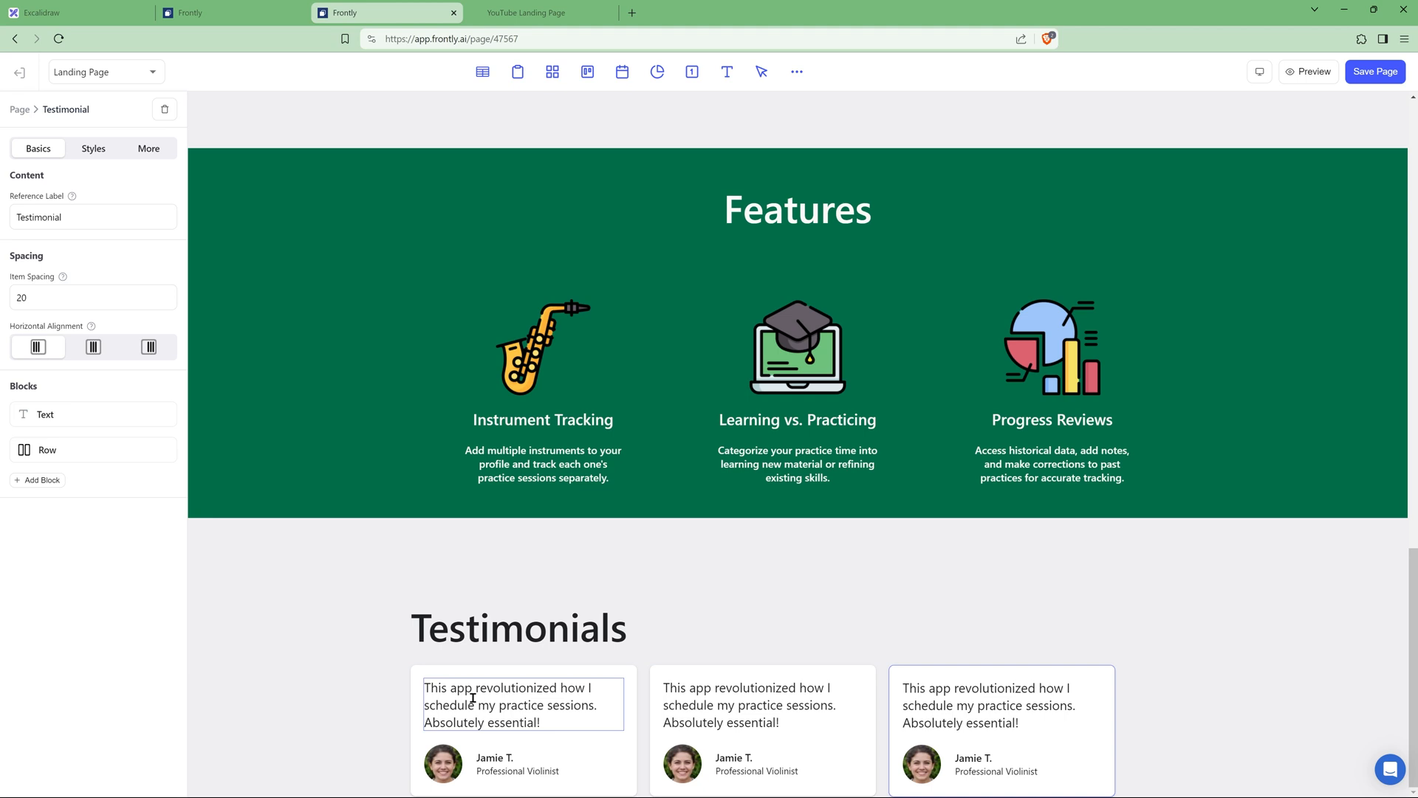
{"action": "left_click", "coordinate": [147, 150]}
{"action": "left_click", "coordinate": [29, 303]}
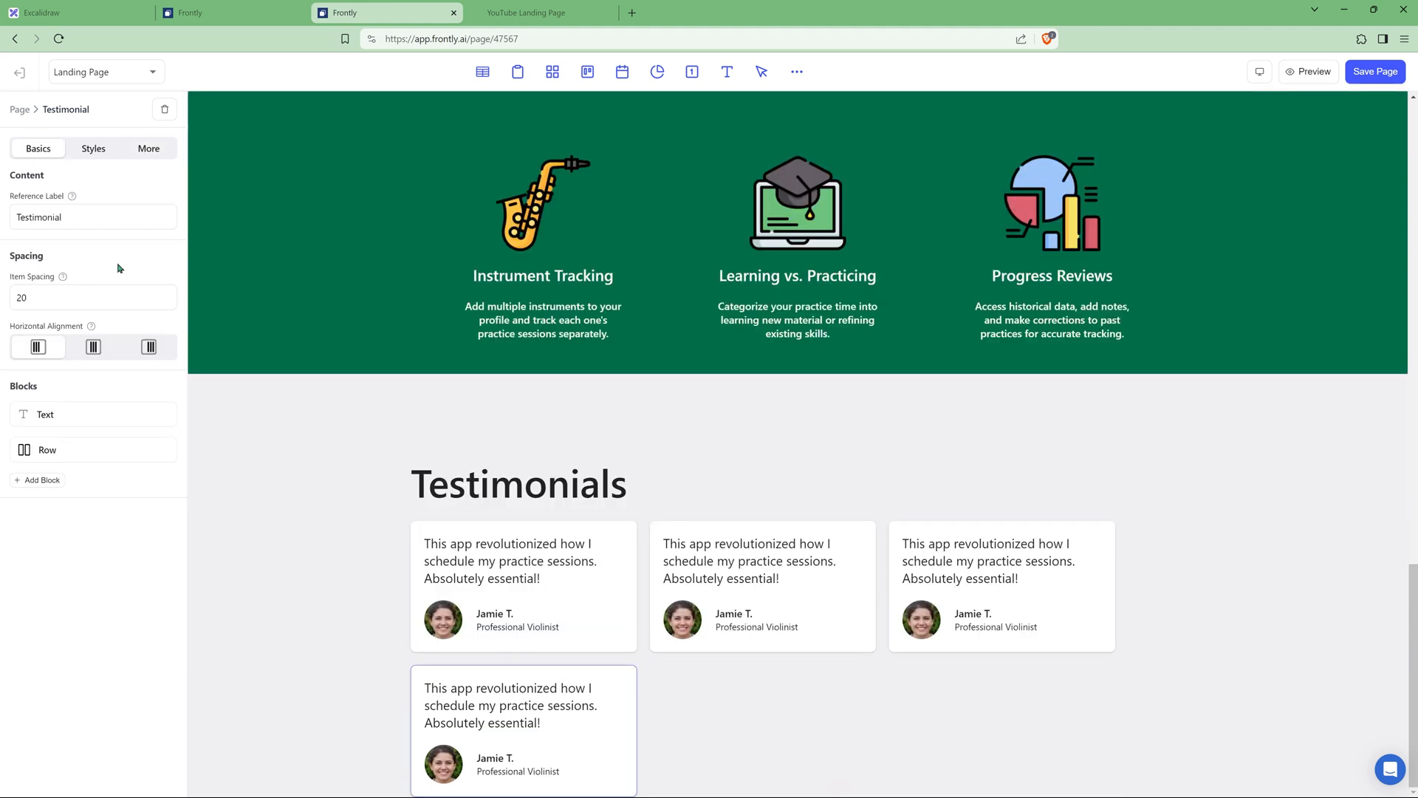
{"action": "left_click", "coordinate": [142, 150]}
{"action": "left_click", "coordinate": [31, 304]}
{"action": "left_click", "coordinate": [137, 152]}
{"action": "left_click", "coordinate": [31, 304]}
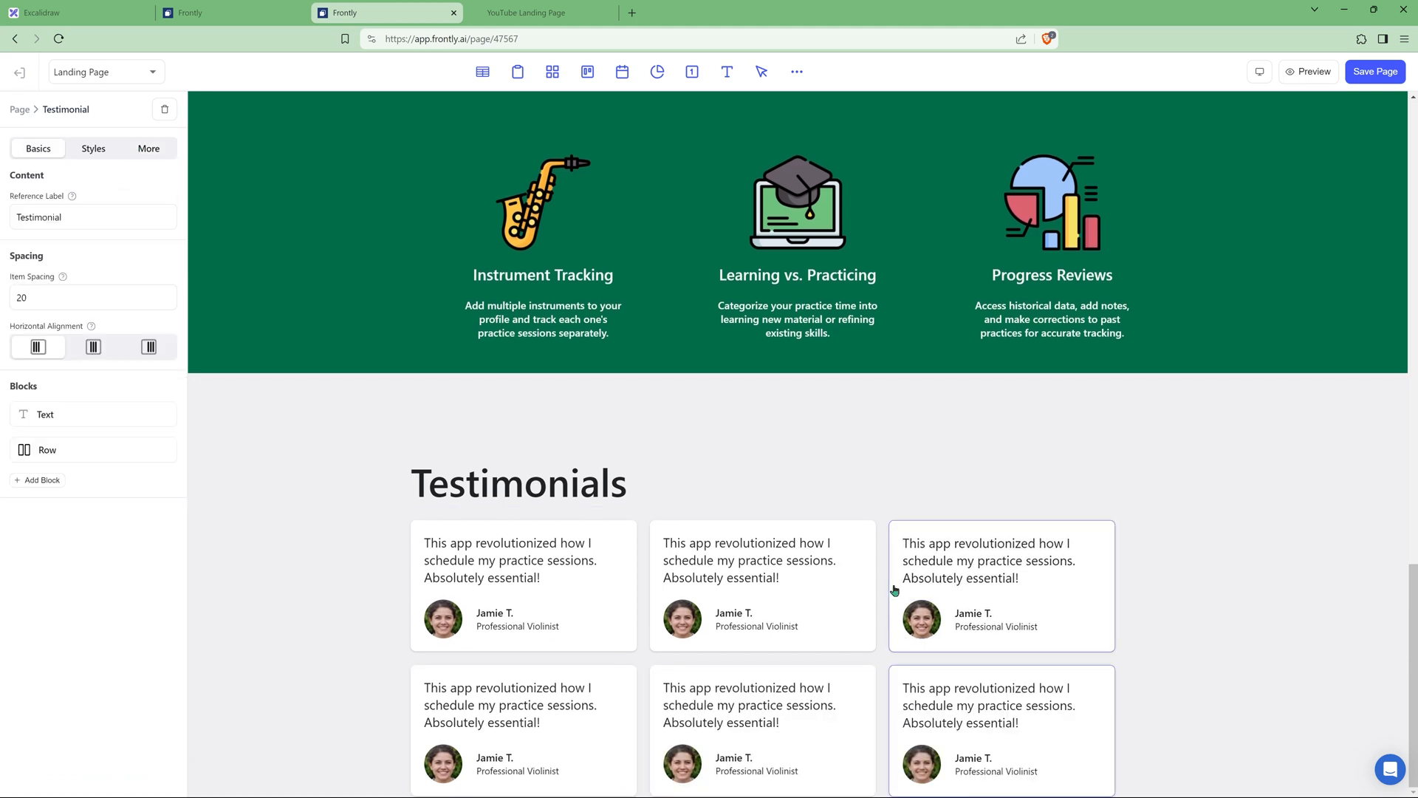
Step: Center the Testimonials heading in its column and center the row of testimonial cards horizontally
{"action": "left_click", "coordinate": [1142, 568]}
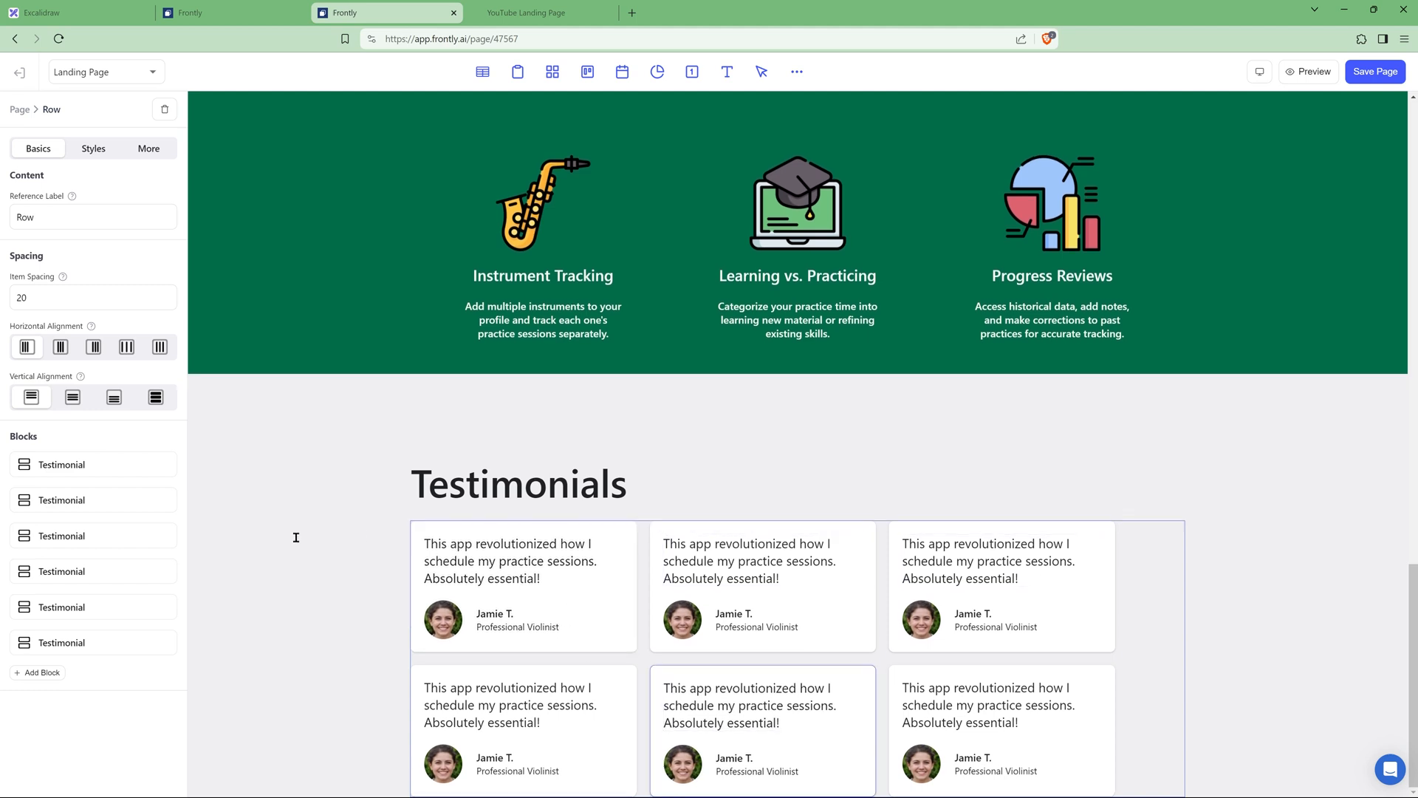
{"action": "left_click", "coordinate": [126, 349]}
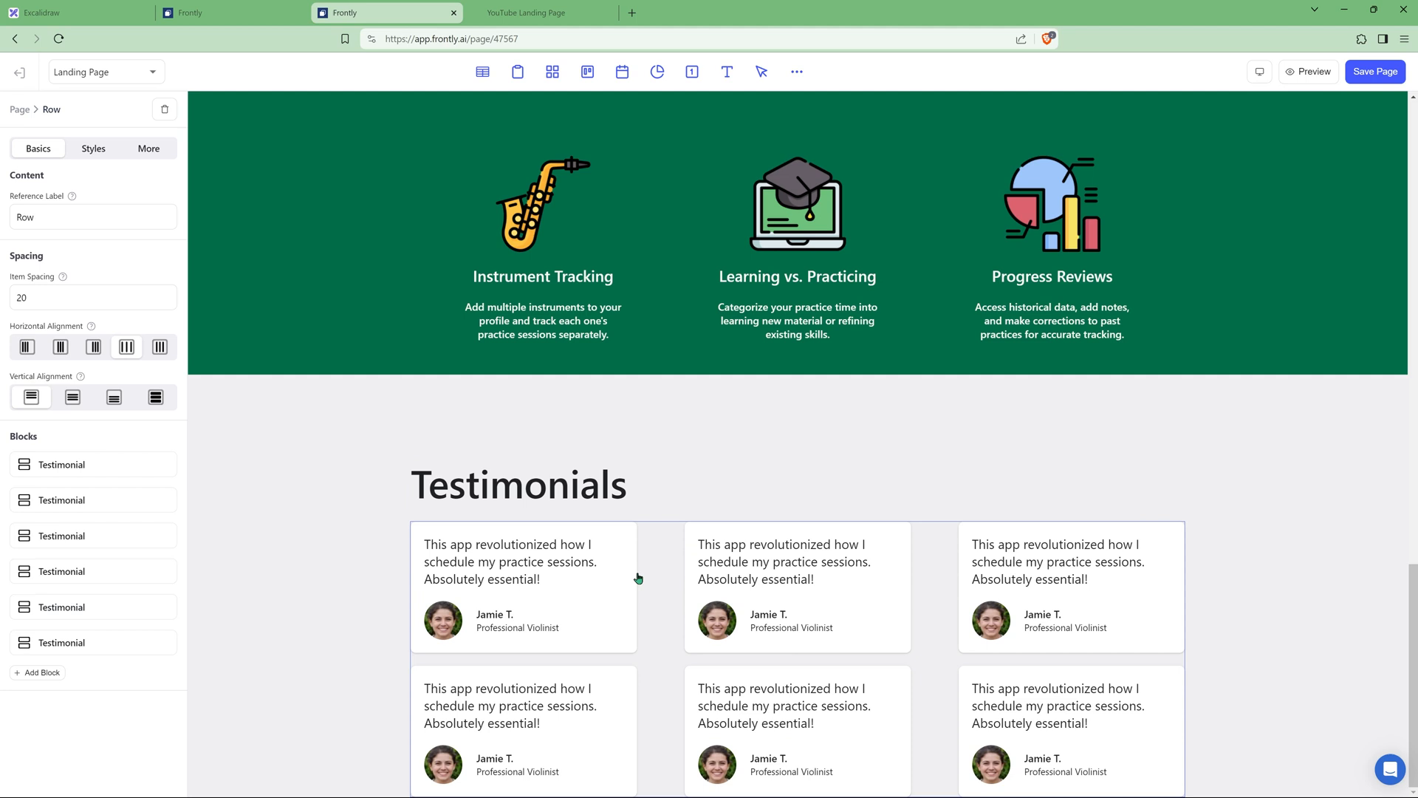
{"action": "left_click", "coordinate": [748, 500]}
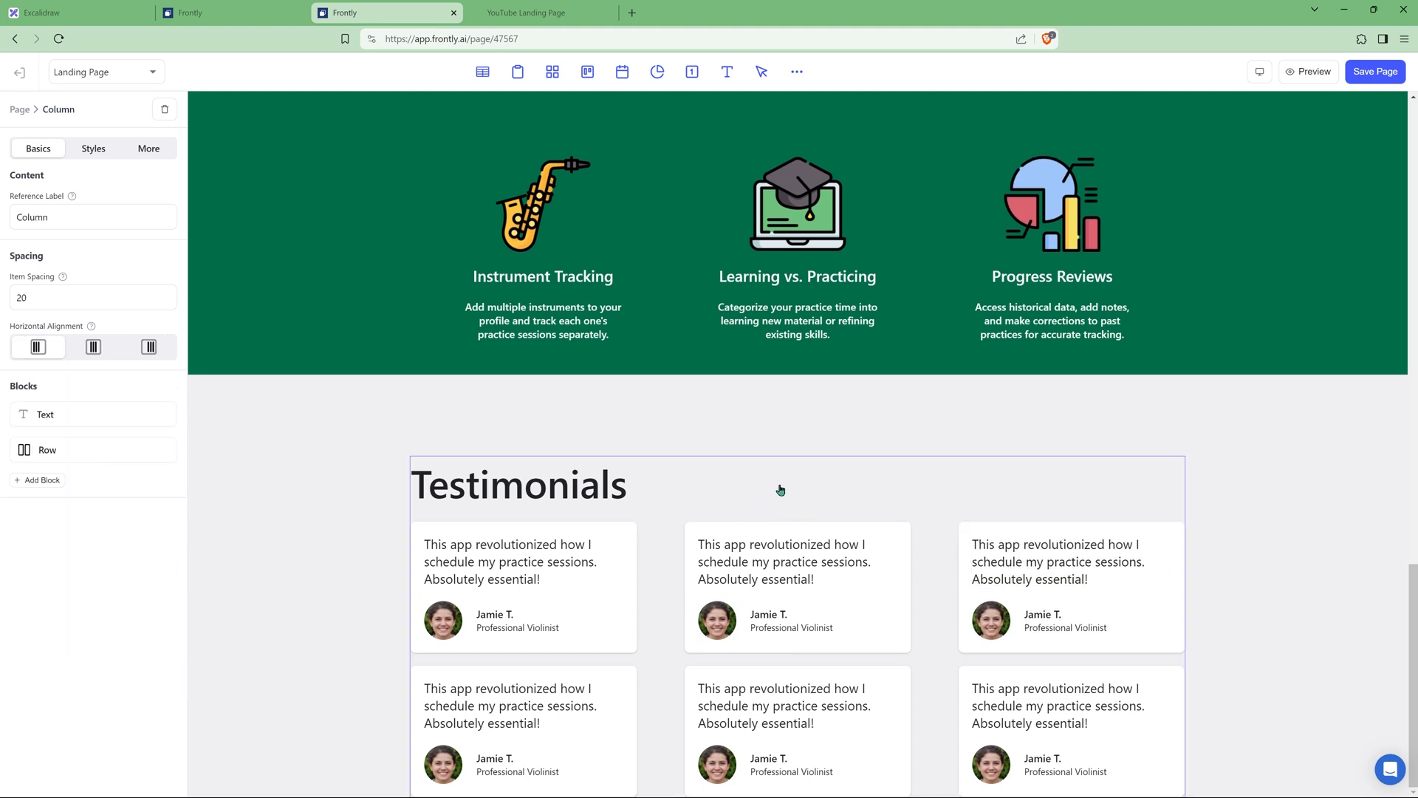
{"action": "left_click", "coordinate": [94, 346]}
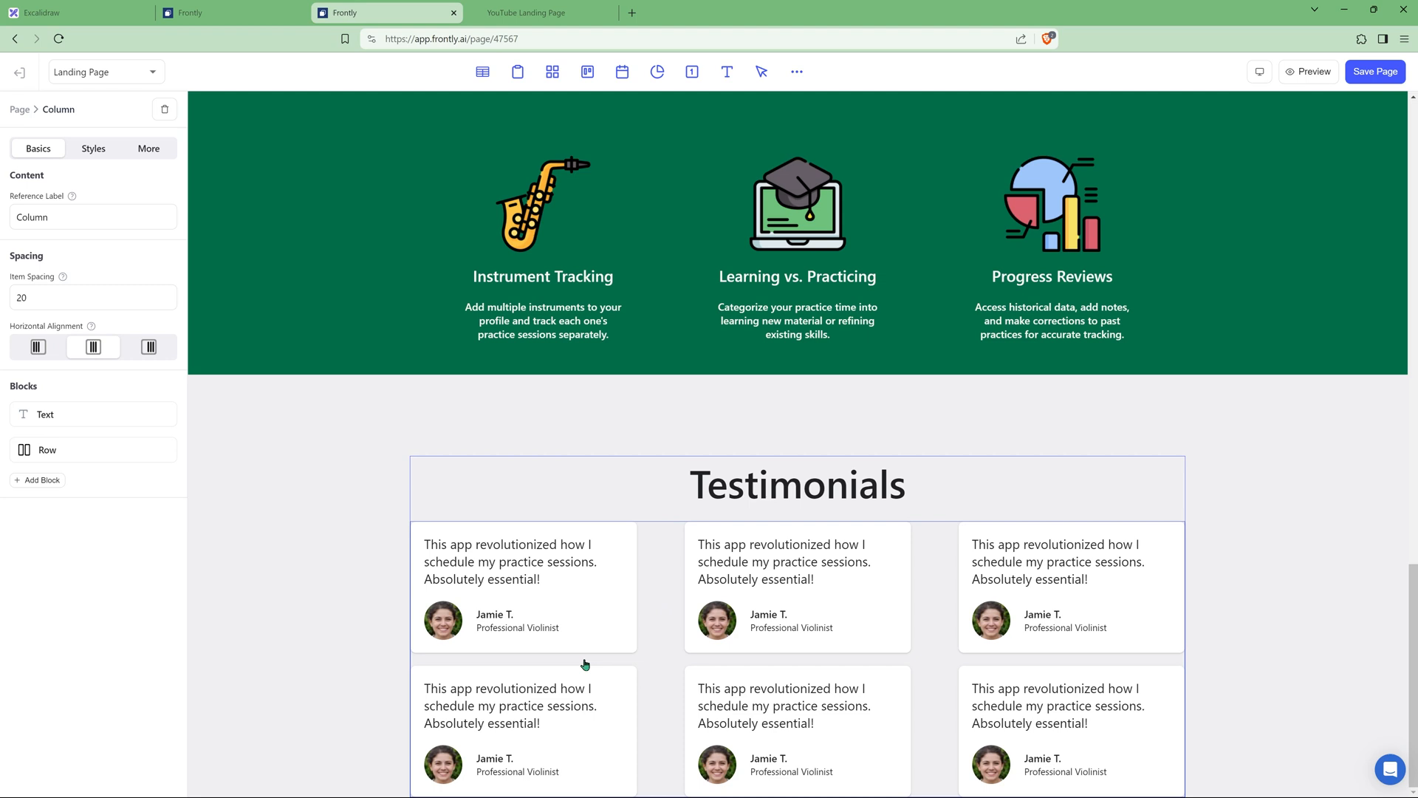
{"action": "left_click", "coordinate": [670, 652]}
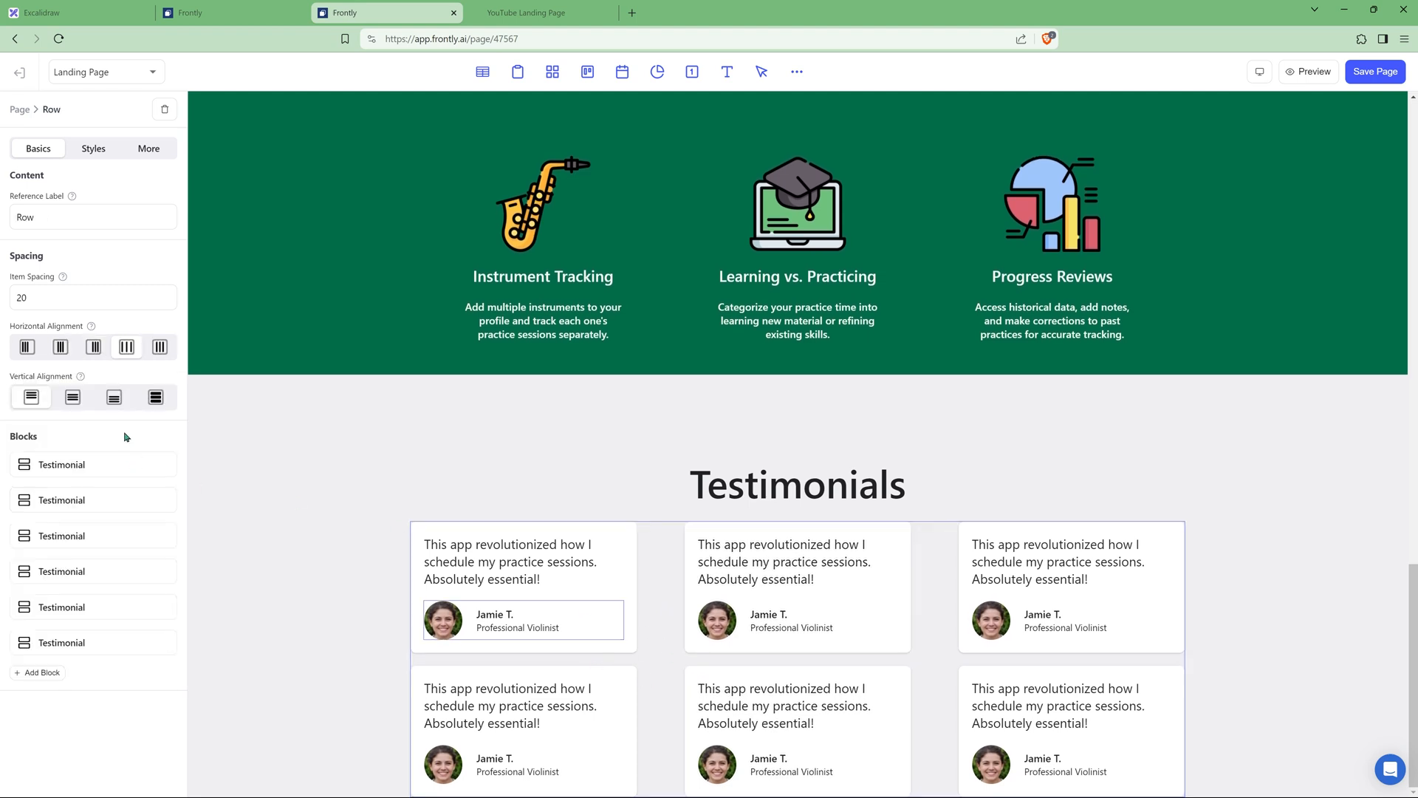
{"action": "left_click", "coordinate": [64, 353]}
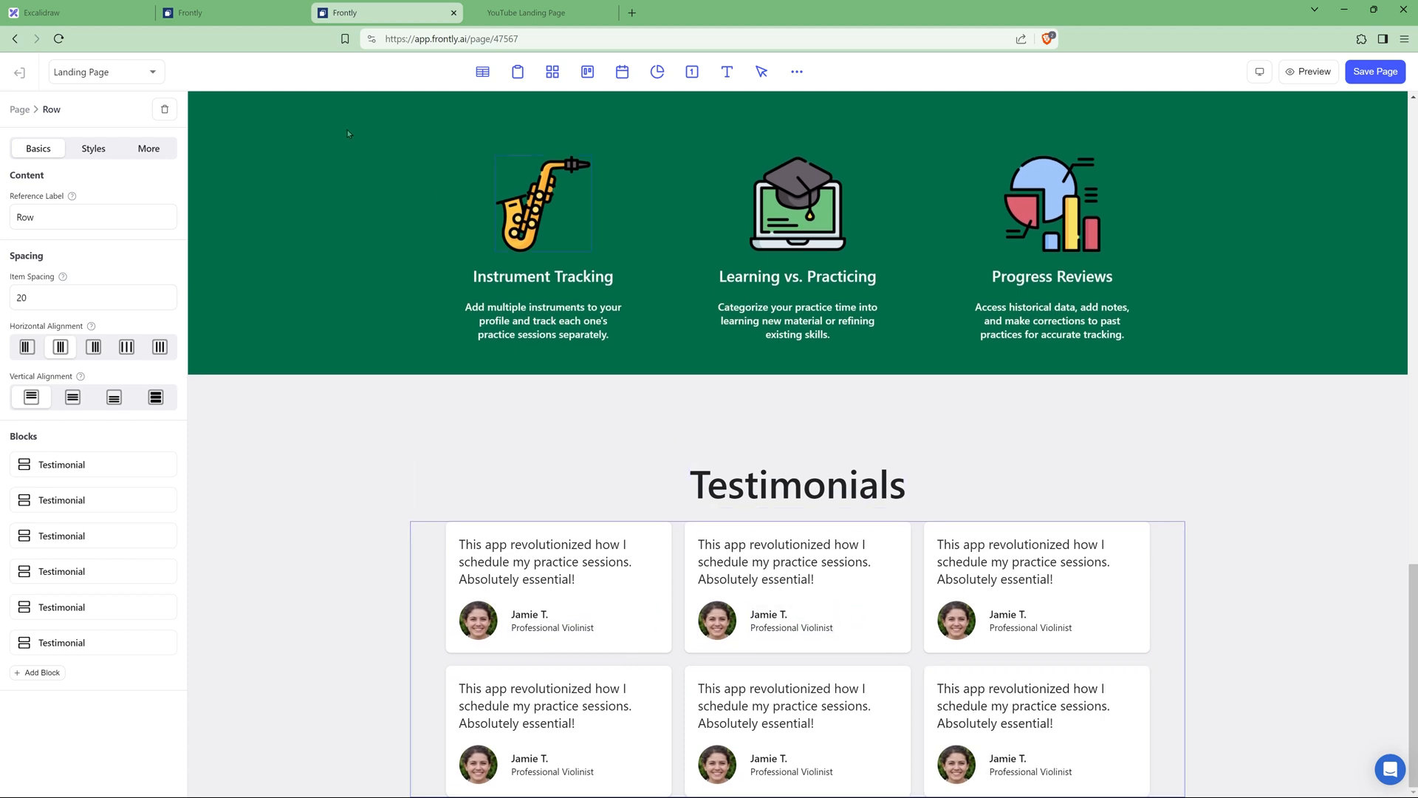
Step: Check the footer in the Excalidraw wireframe and add a horizontally centered Row block labelled "Footer" to the Frontly page
{"action": "left_click", "coordinate": [82, 13]}
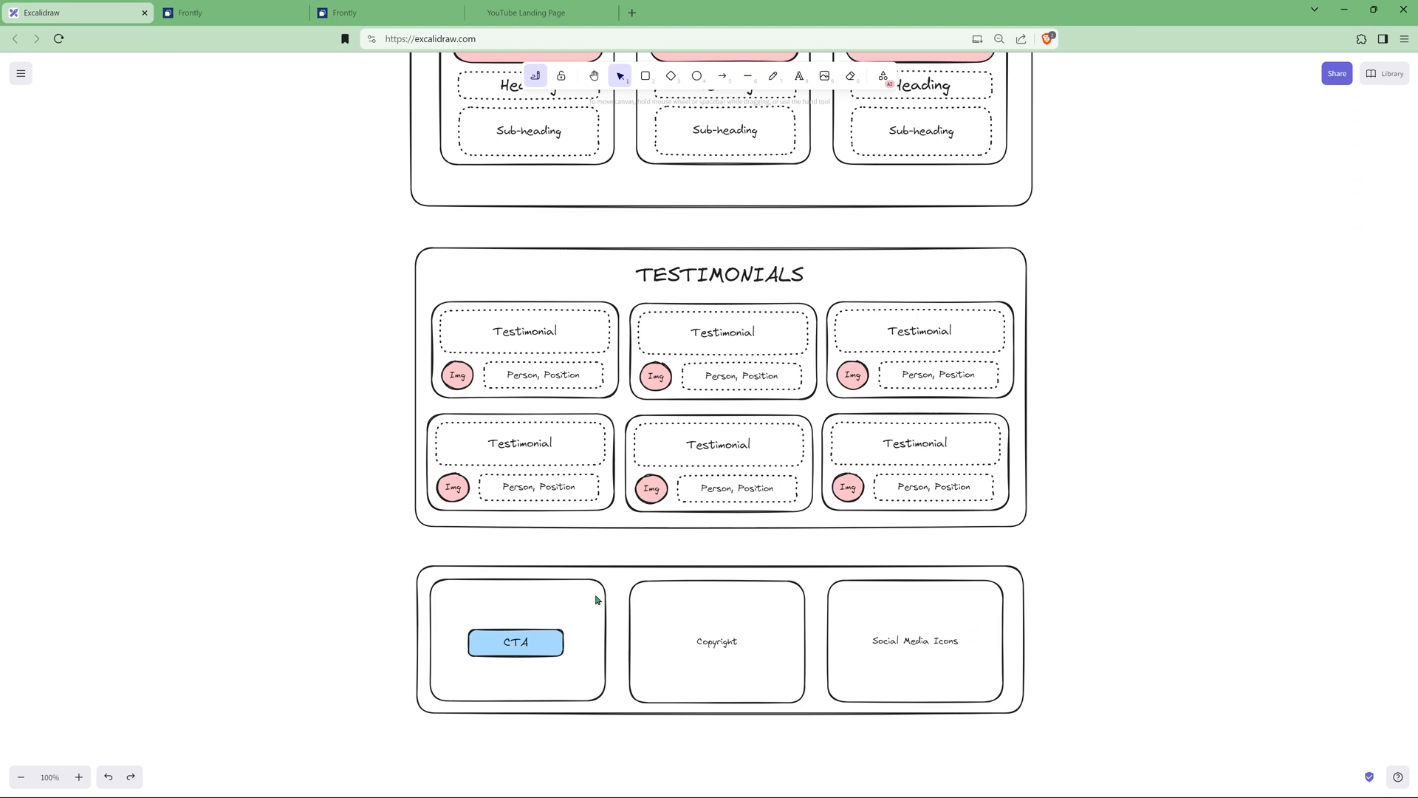
{"action": "scroll", "coordinate": [591, 576], "scroll_direction": "down", "scroll_amount": 3}
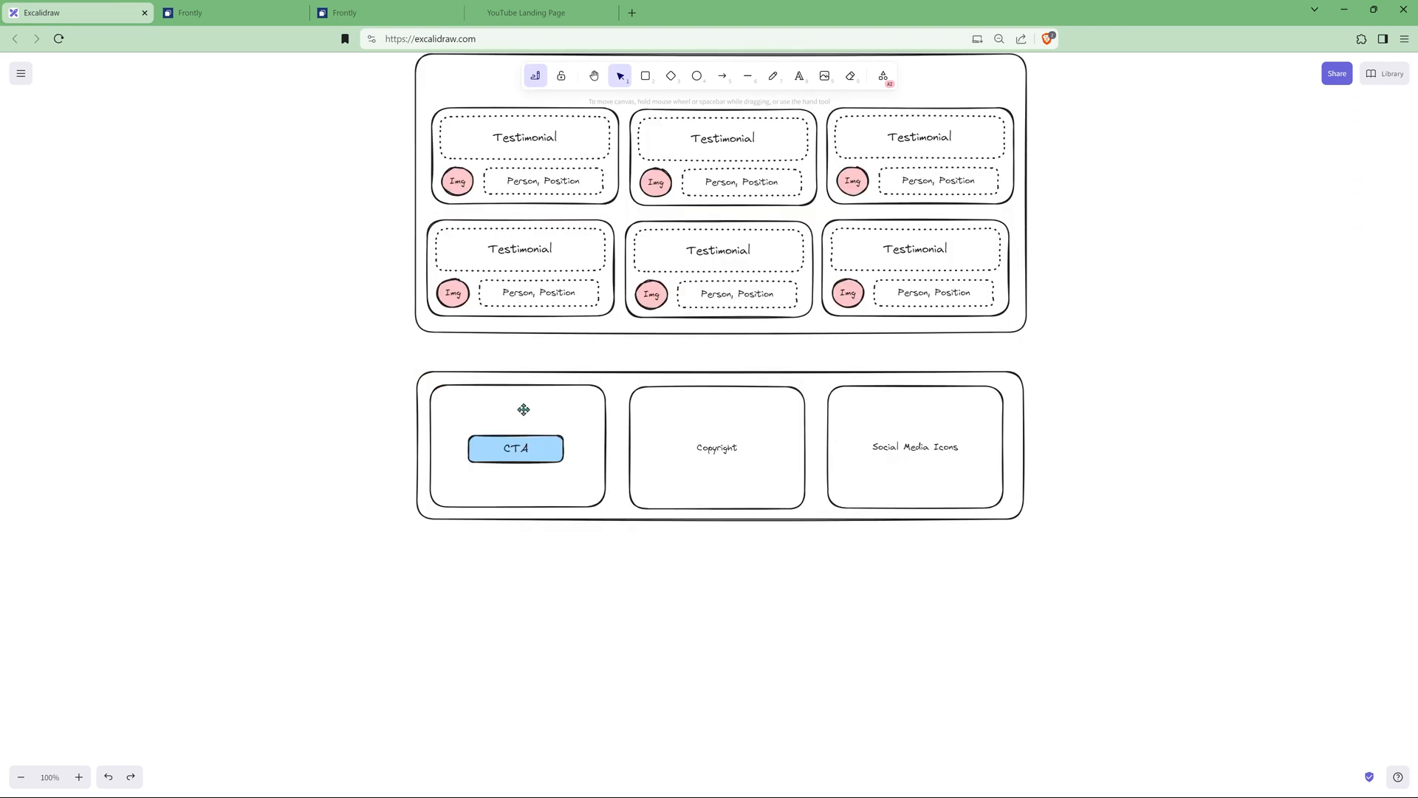
{"action": "left_click", "coordinate": [375, 14]}
{"action": "left_click", "coordinate": [795, 73]}
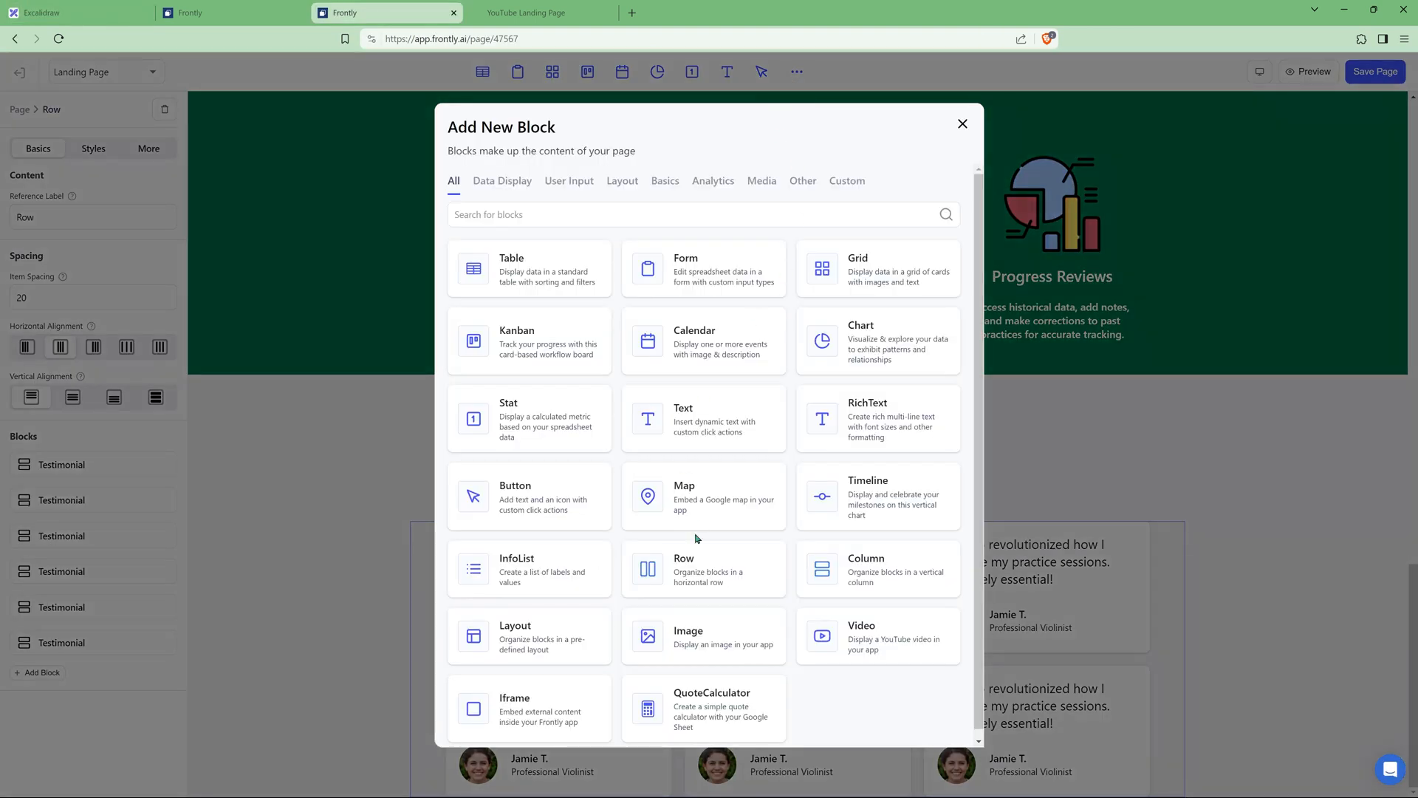
{"action": "left_click", "coordinate": [701, 575]}
{"action": "double_click", "coordinate": [116, 216]}
{"action": "type", "text": "Footer"}
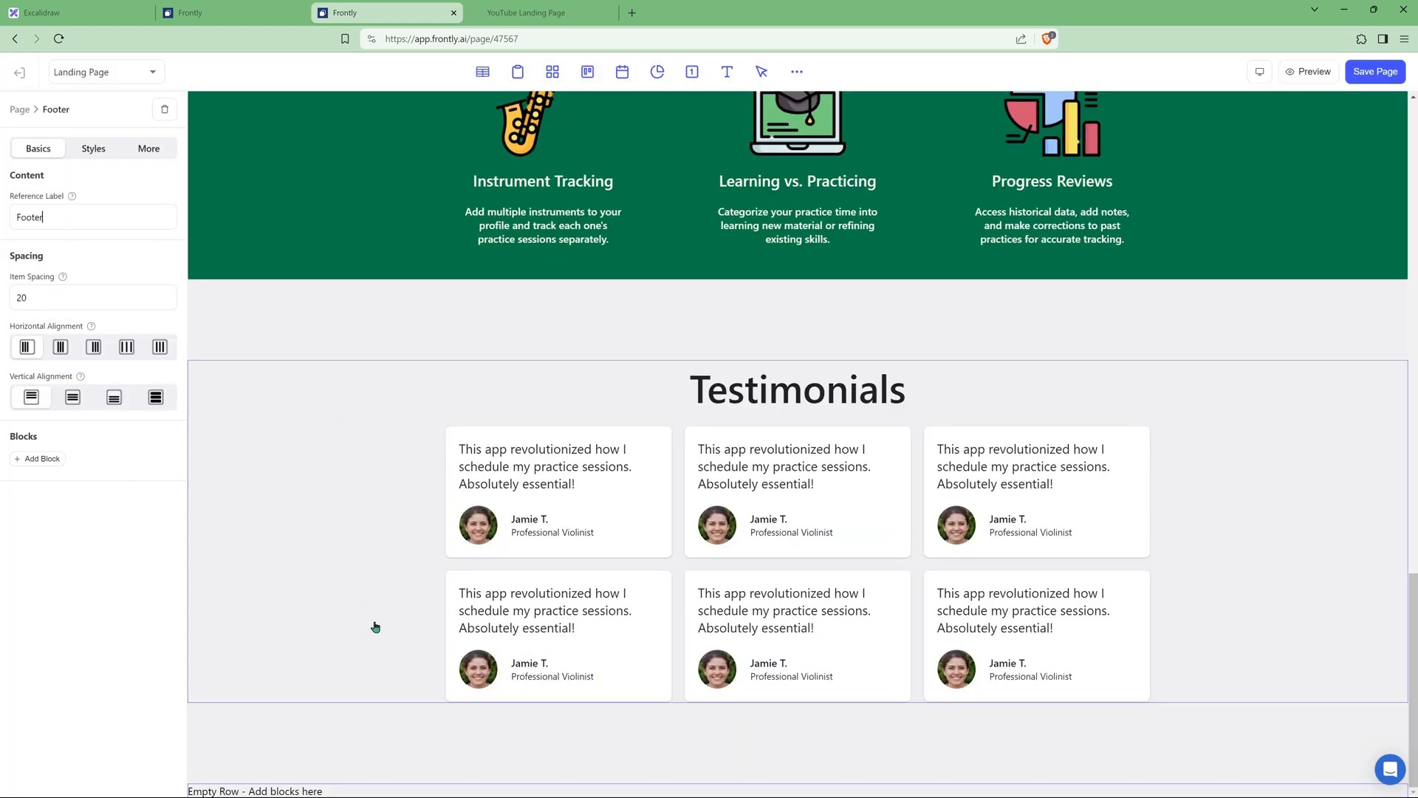
{"action": "left_click", "coordinate": [61, 349]}
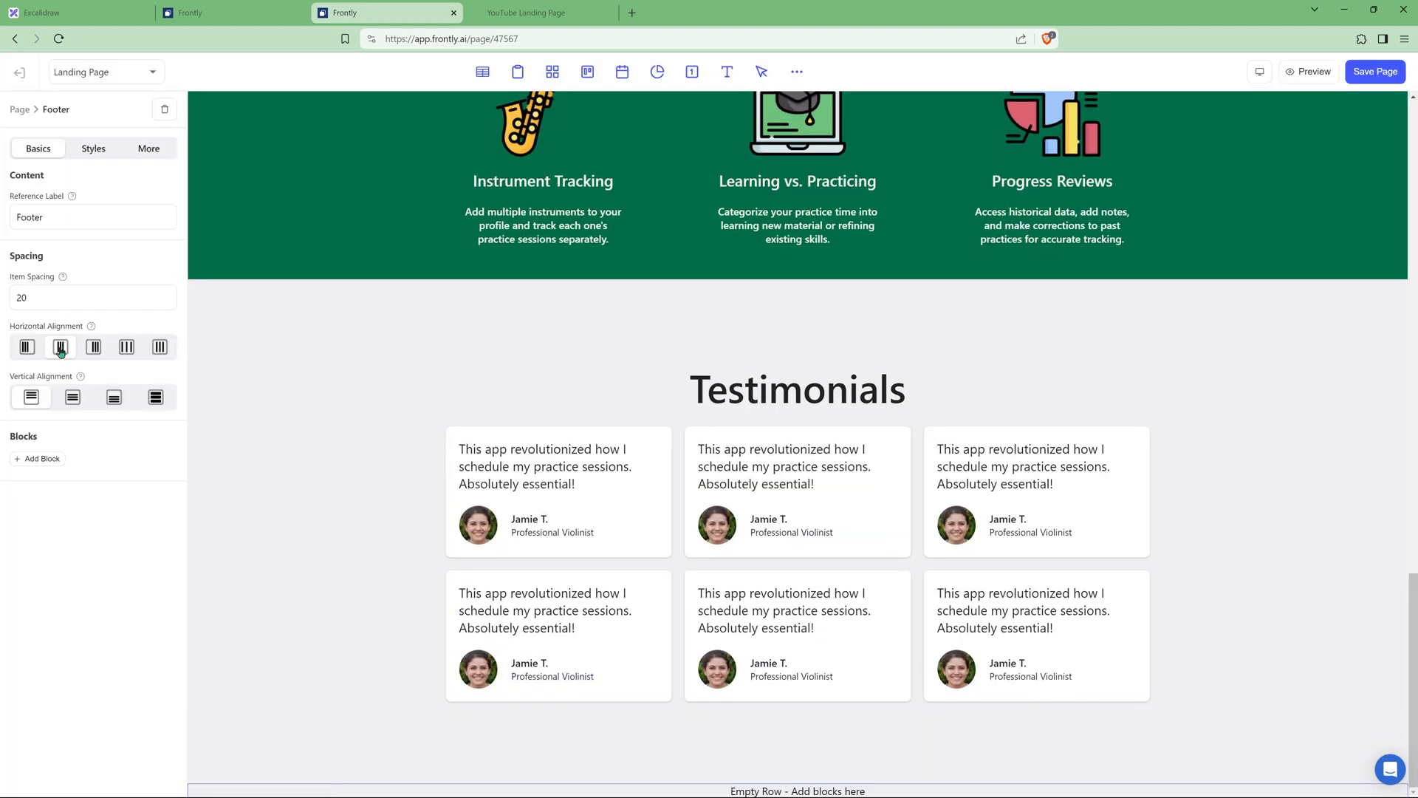
Step: Give the Footer row's container the custom CSS "background-color:#006C47; padding:50px;"
{"action": "left_click", "coordinate": [94, 150]}
{"action": "left_click", "coordinate": [34, 334]}
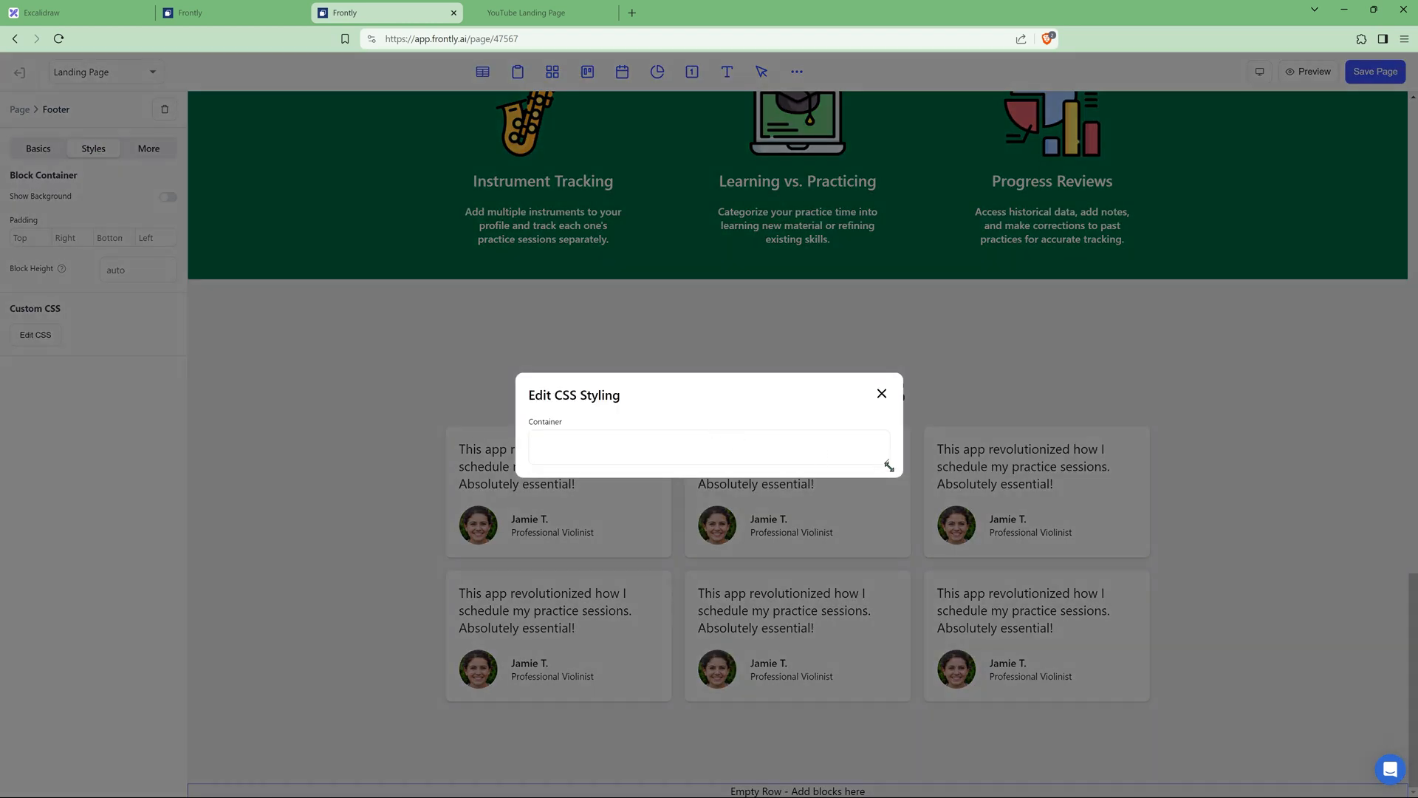
{"action": "left_click_drag", "start_coordinate": [887, 462], "coordinate": [898, 517]}
{"action": "left_click", "coordinate": [582, 414]}
{"action": "type", "text": "background-color:#006C47; padding:50px;"}
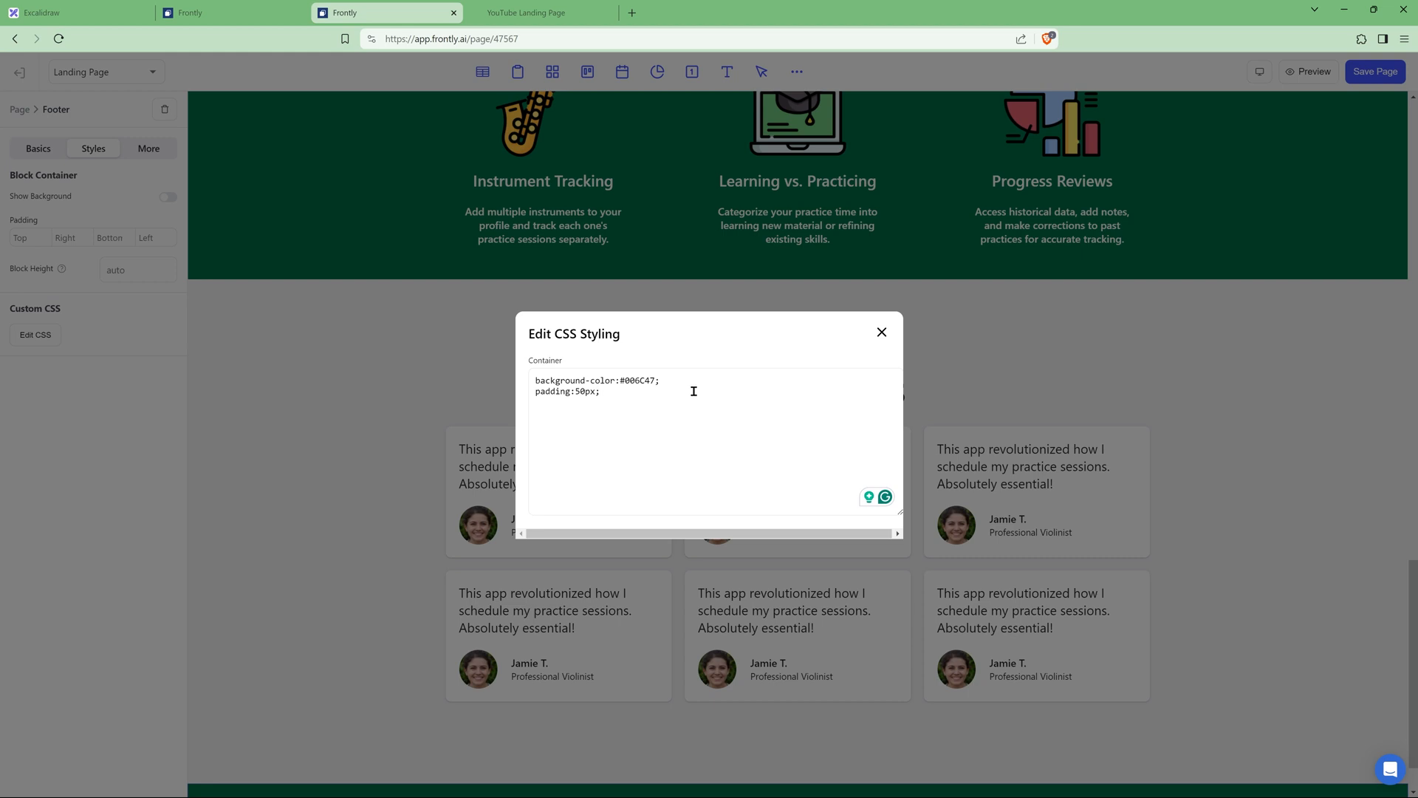
{"action": "left_click", "coordinate": [881, 331]}
{"action": "scroll", "coordinate": [668, 649], "scroll_direction": "down", "scroll_amount": 2}
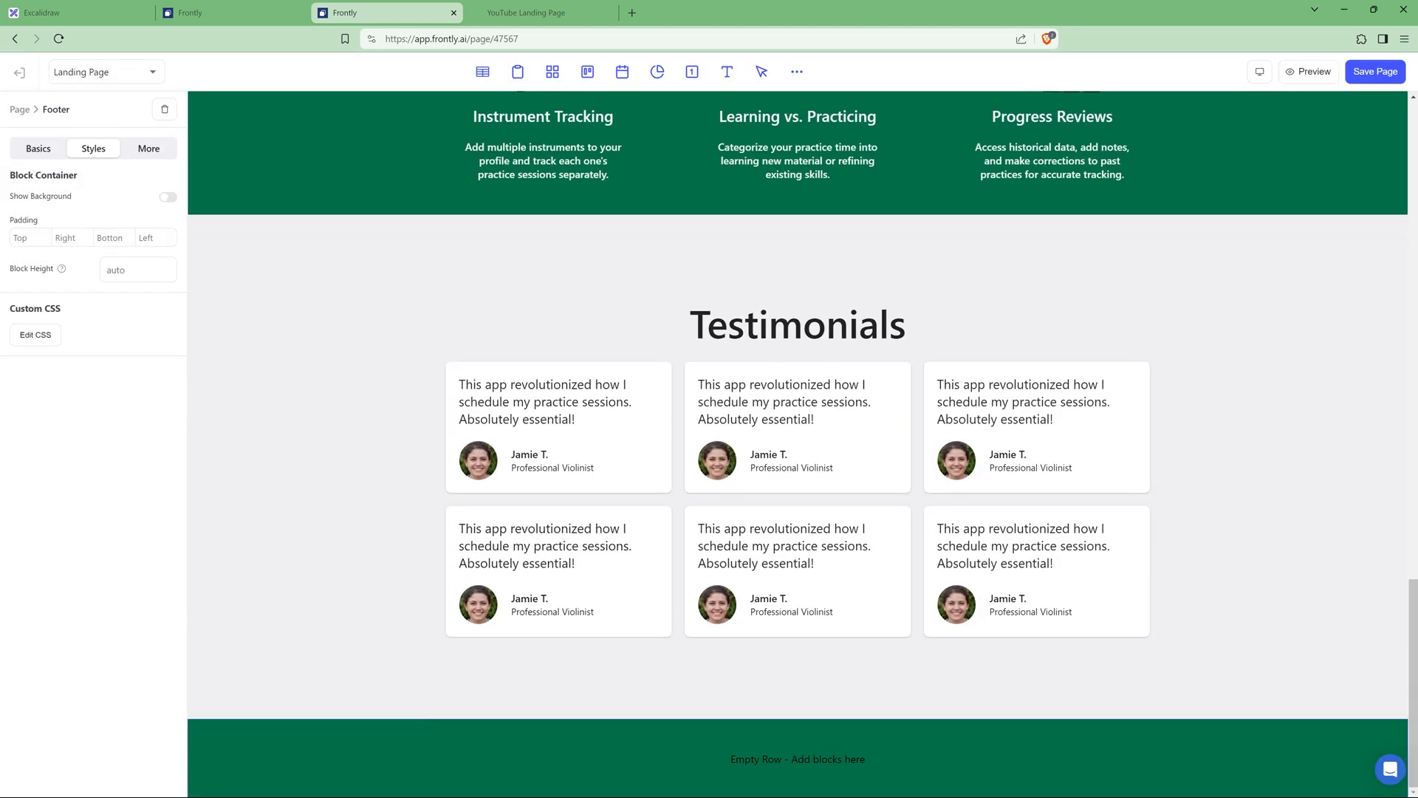
Step: Add a Row block inside the Footer row
{"action": "left_click", "coordinate": [38, 148]}
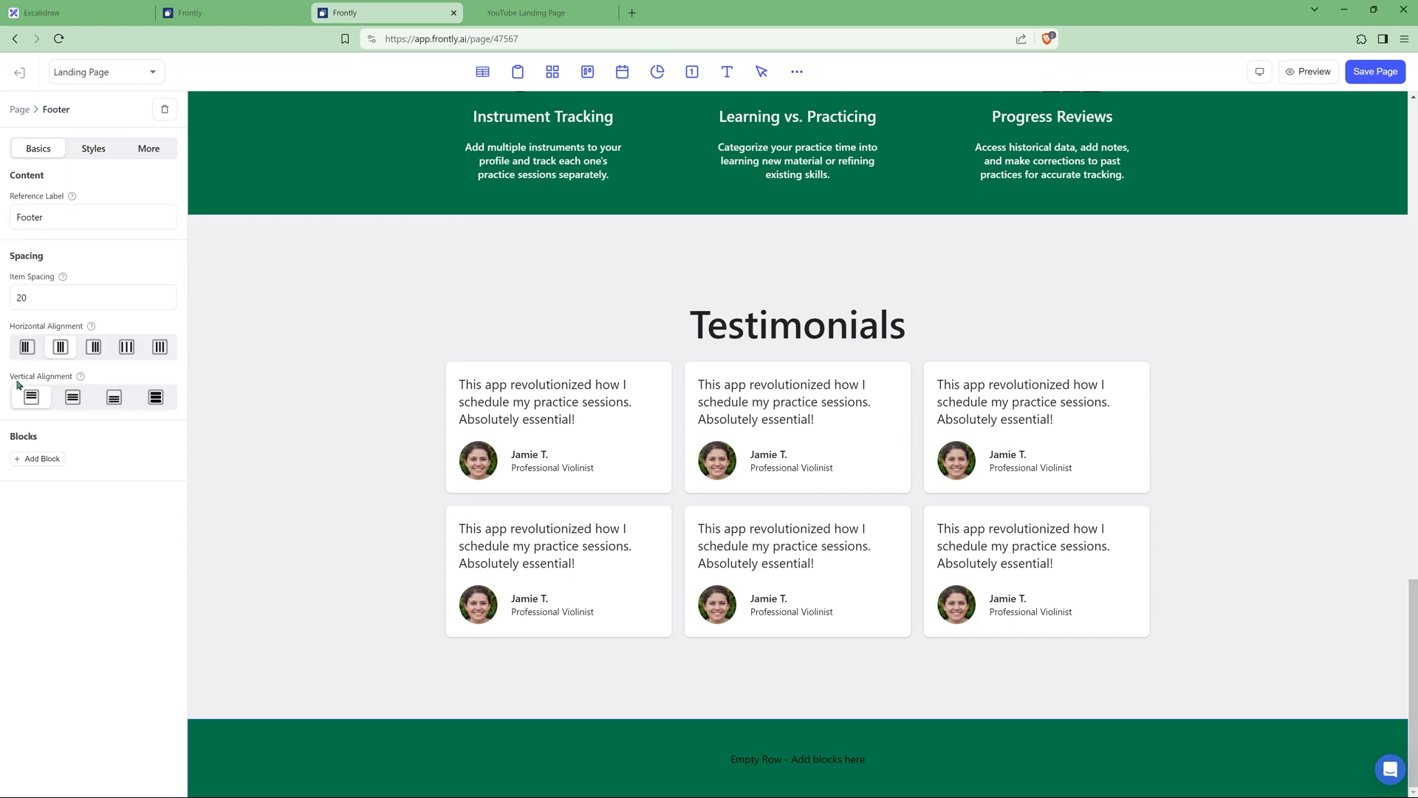
{"action": "left_click", "coordinate": [22, 463]}
{"action": "scroll", "coordinate": [753, 727], "scroll_direction": "down", "scroll_amount": 3}
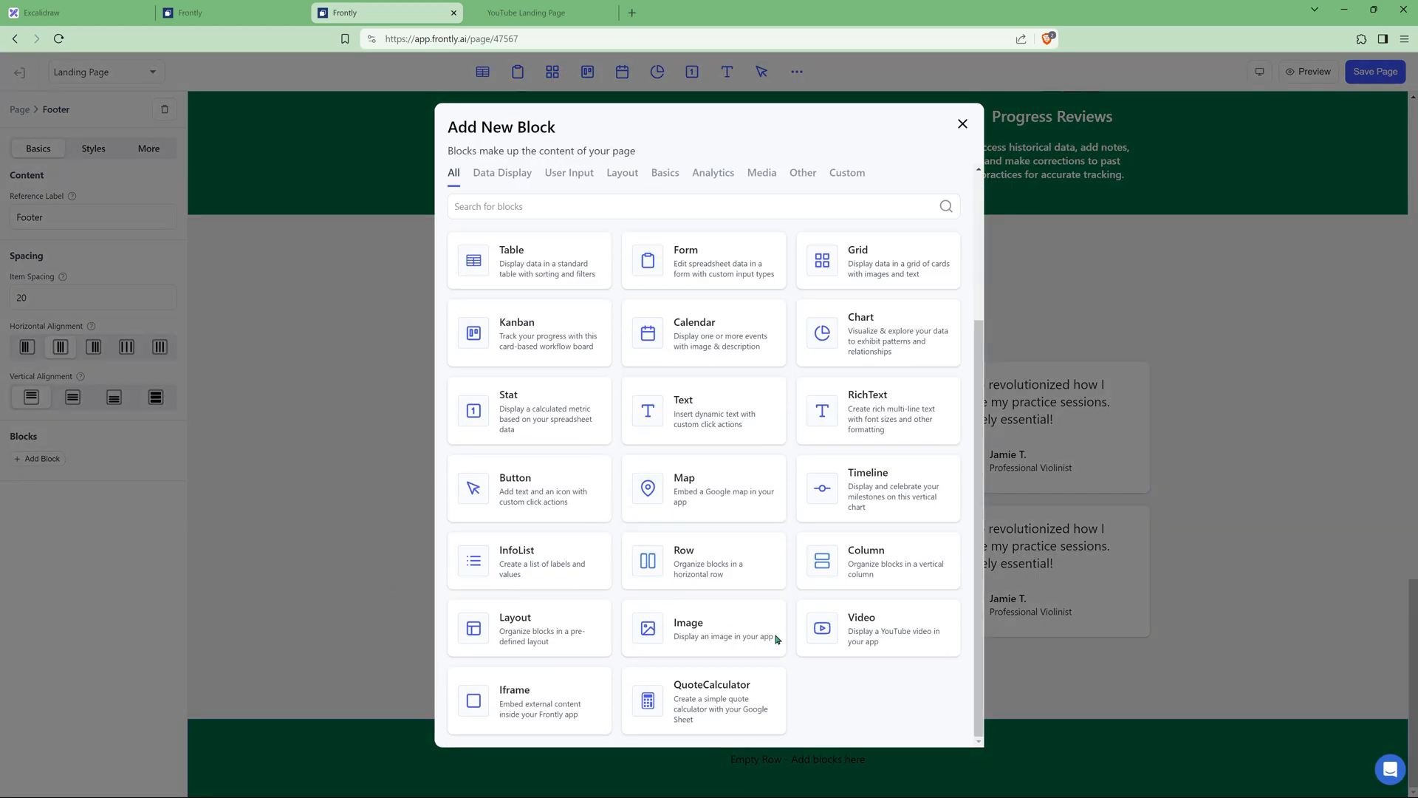
{"action": "left_click", "coordinate": [775, 643]}
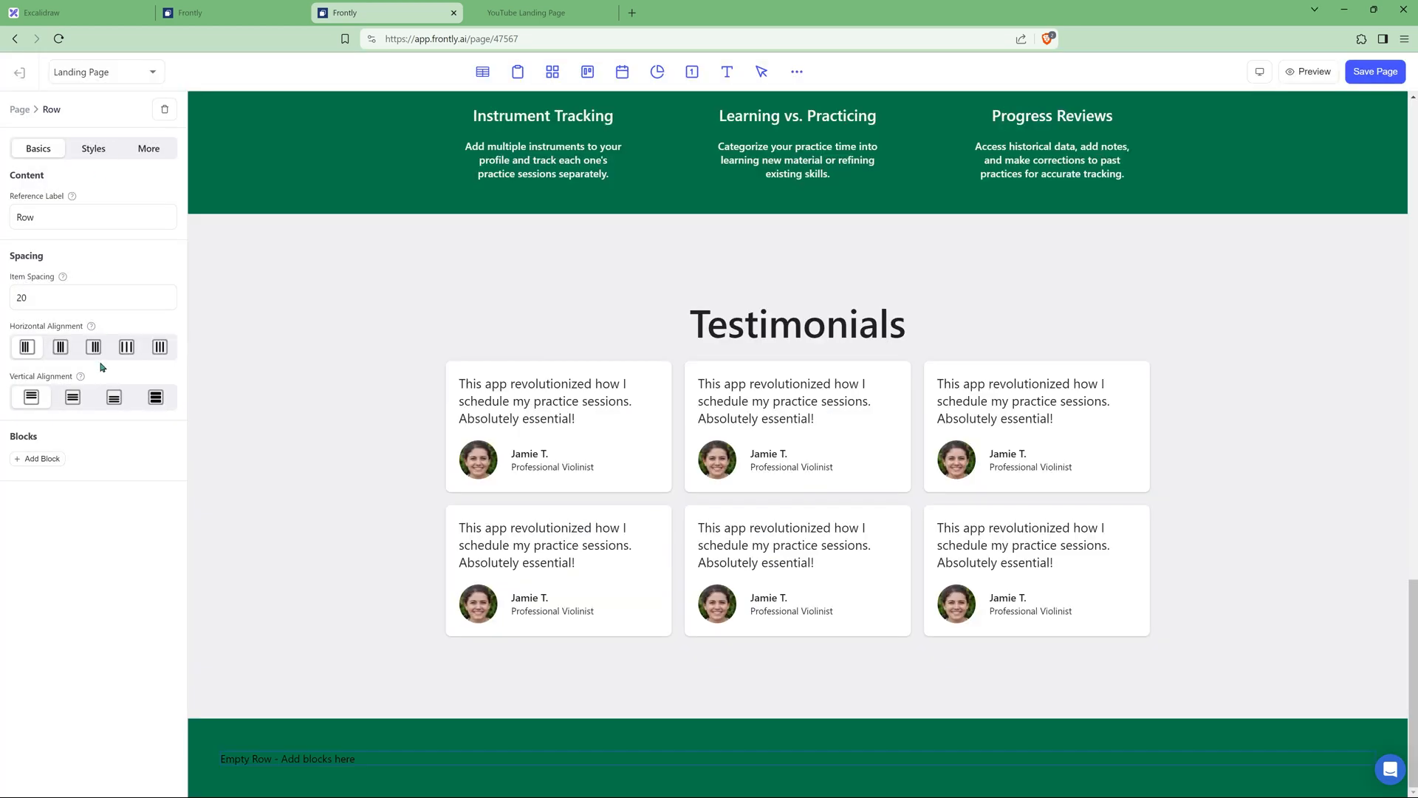
Step: Set the inner footer row's layout width to 1200 and add a Column block inside it
{"action": "left_click", "coordinate": [94, 148]}
{"action": "left_click", "coordinate": [133, 201]}
{"action": "type", "text": "1200"}
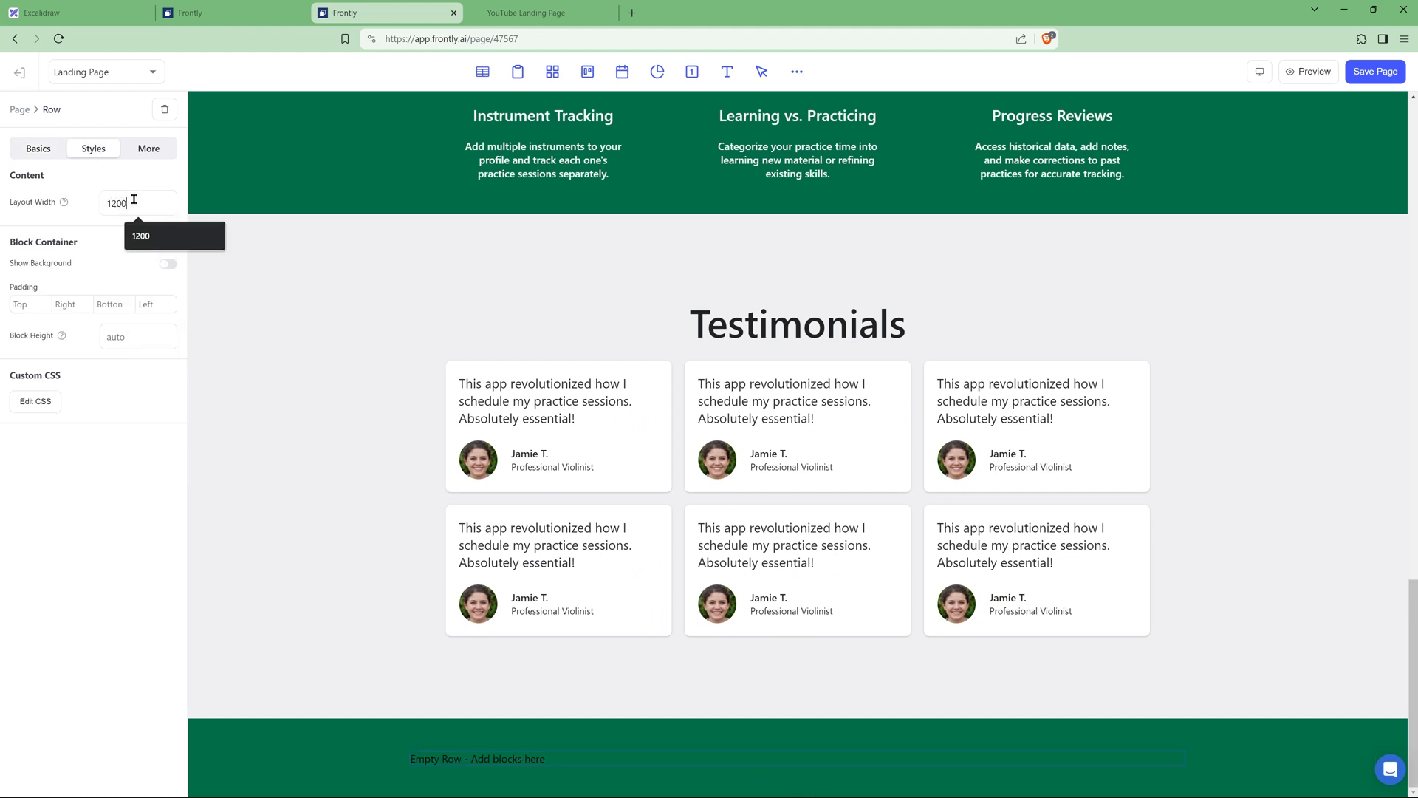
{"action": "left_click", "coordinate": [38, 148]}
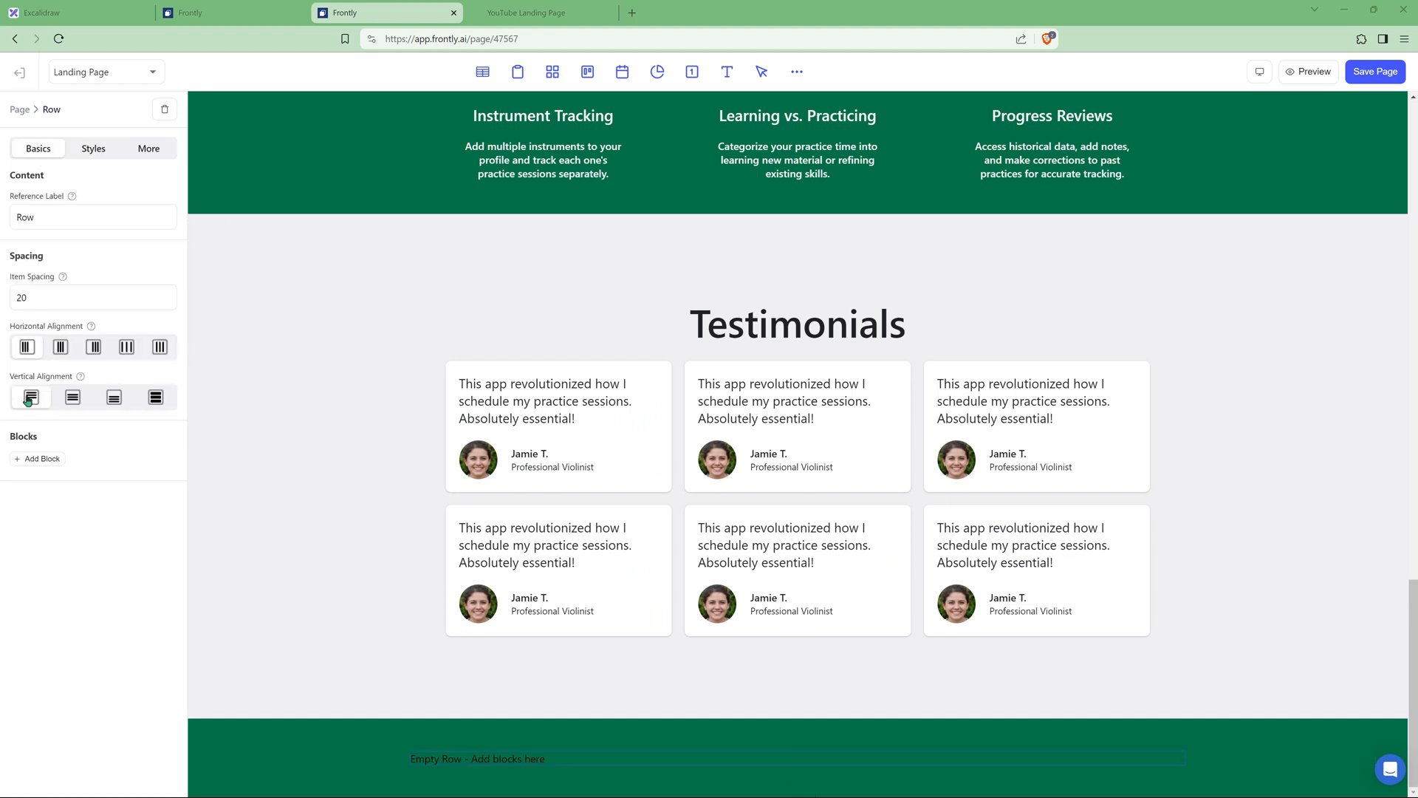
{"action": "left_click", "coordinate": [29, 463]}
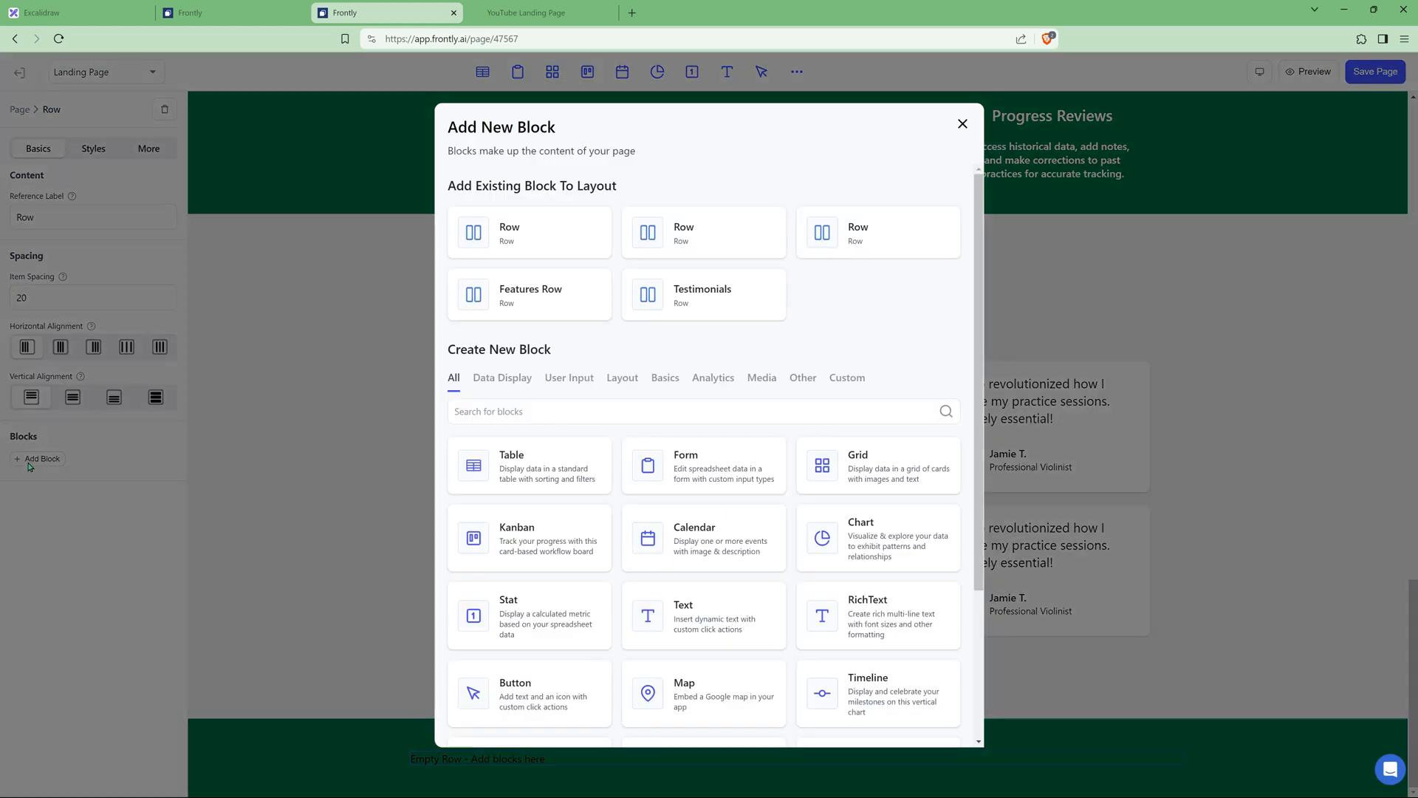
{"action": "left_click", "coordinate": [765, 606]}
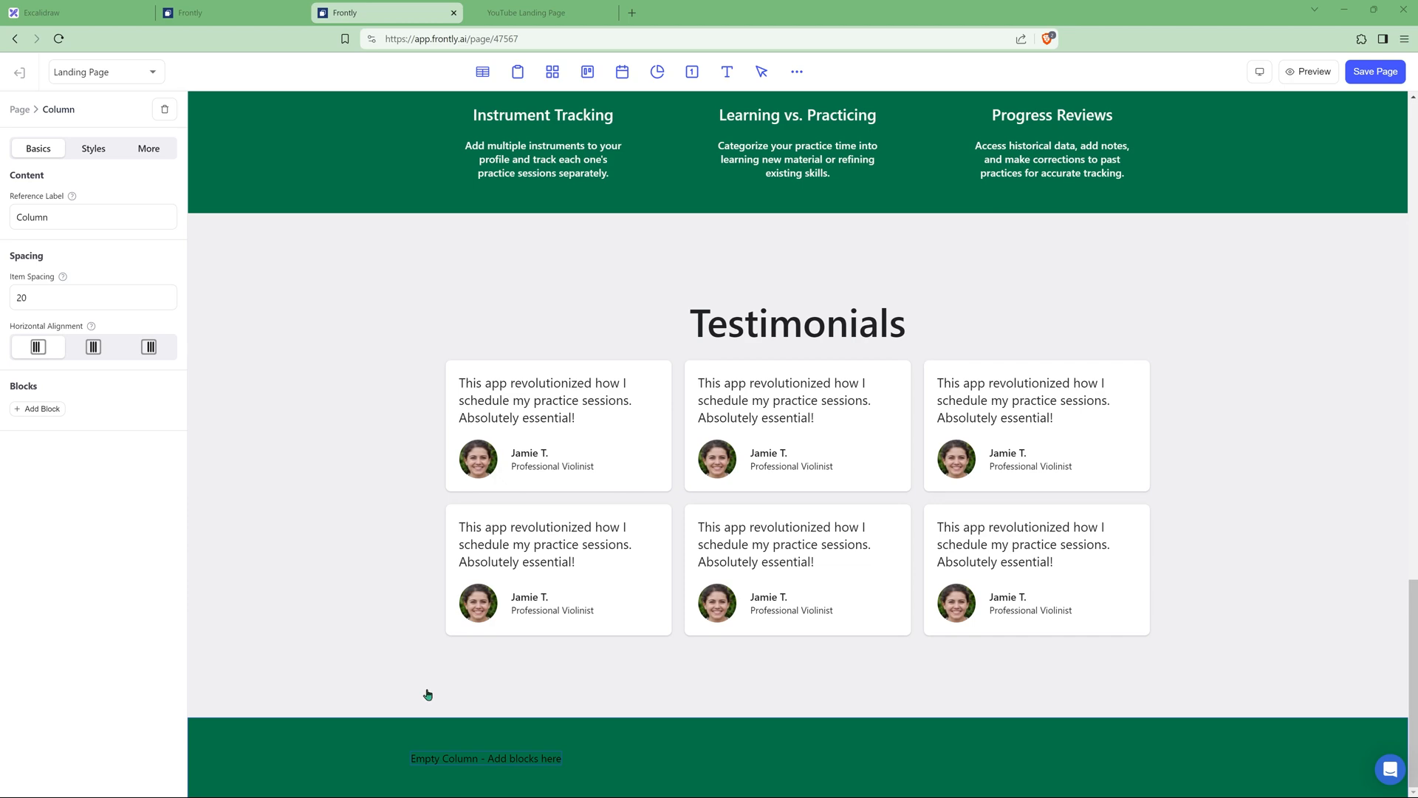
Step: Add a Text block reading "Elevate Your Music Practice Today!" to the footer column
{"action": "left_click", "coordinate": [36, 409]}
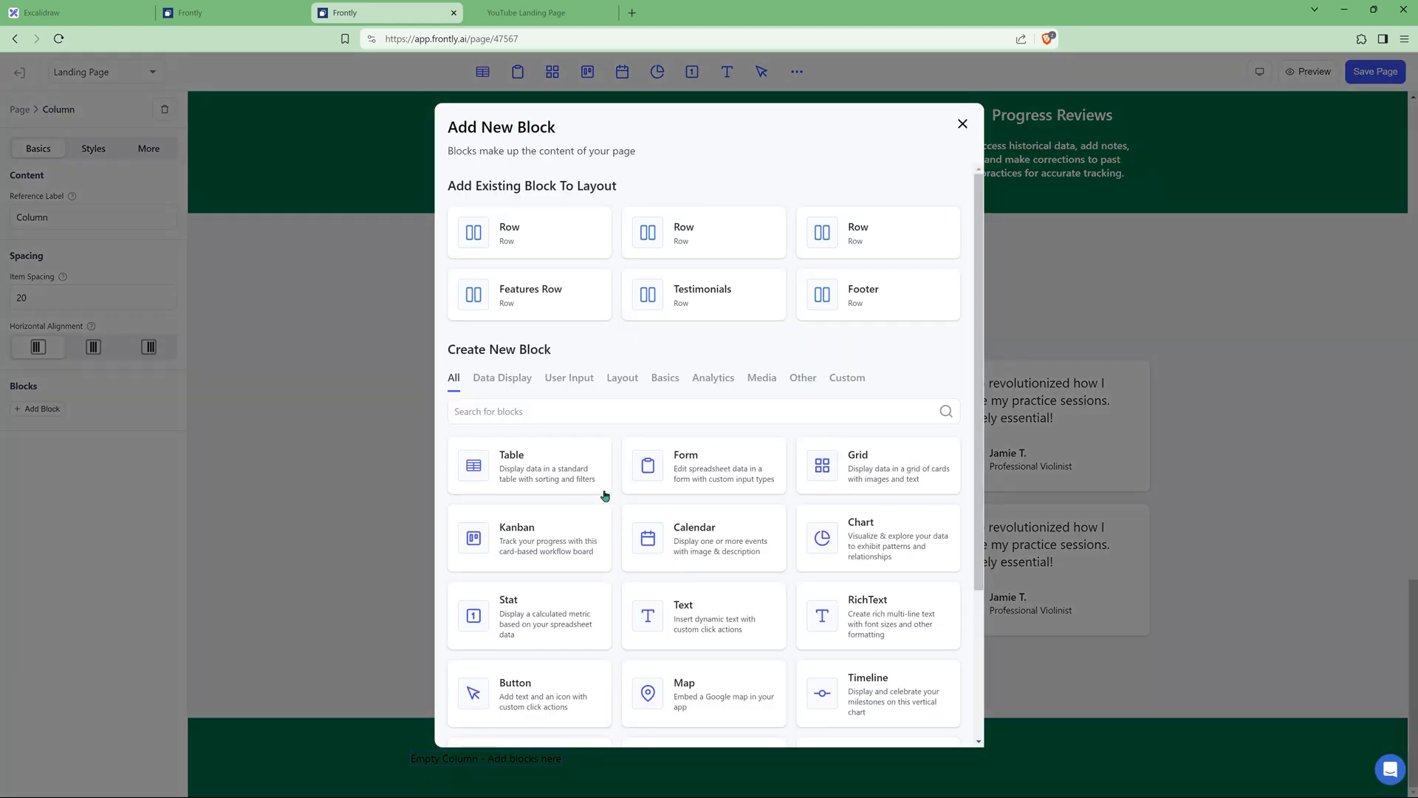
{"action": "left_click", "coordinate": [674, 600]}
{"action": "left_click", "coordinate": [85, 217]}
{"action": "type", "text": "Elevate Your Music Practice Today!"}
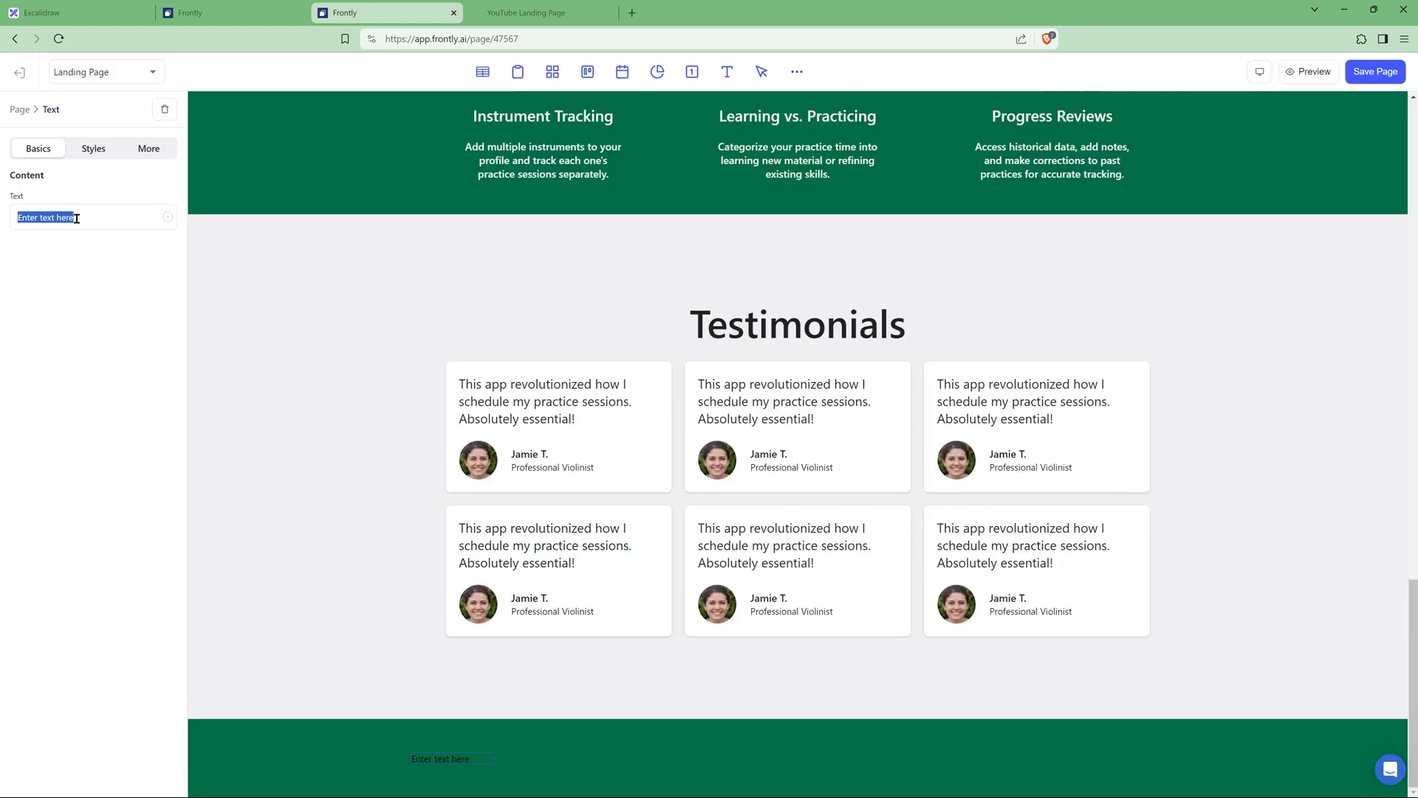
Step: Style the footer heading as Heading Sm Bold with the font color #fafafa
{"action": "left_click", "coordinate": [91, 148]}
{"action": "left_click", "coordinate": [80, 273]}
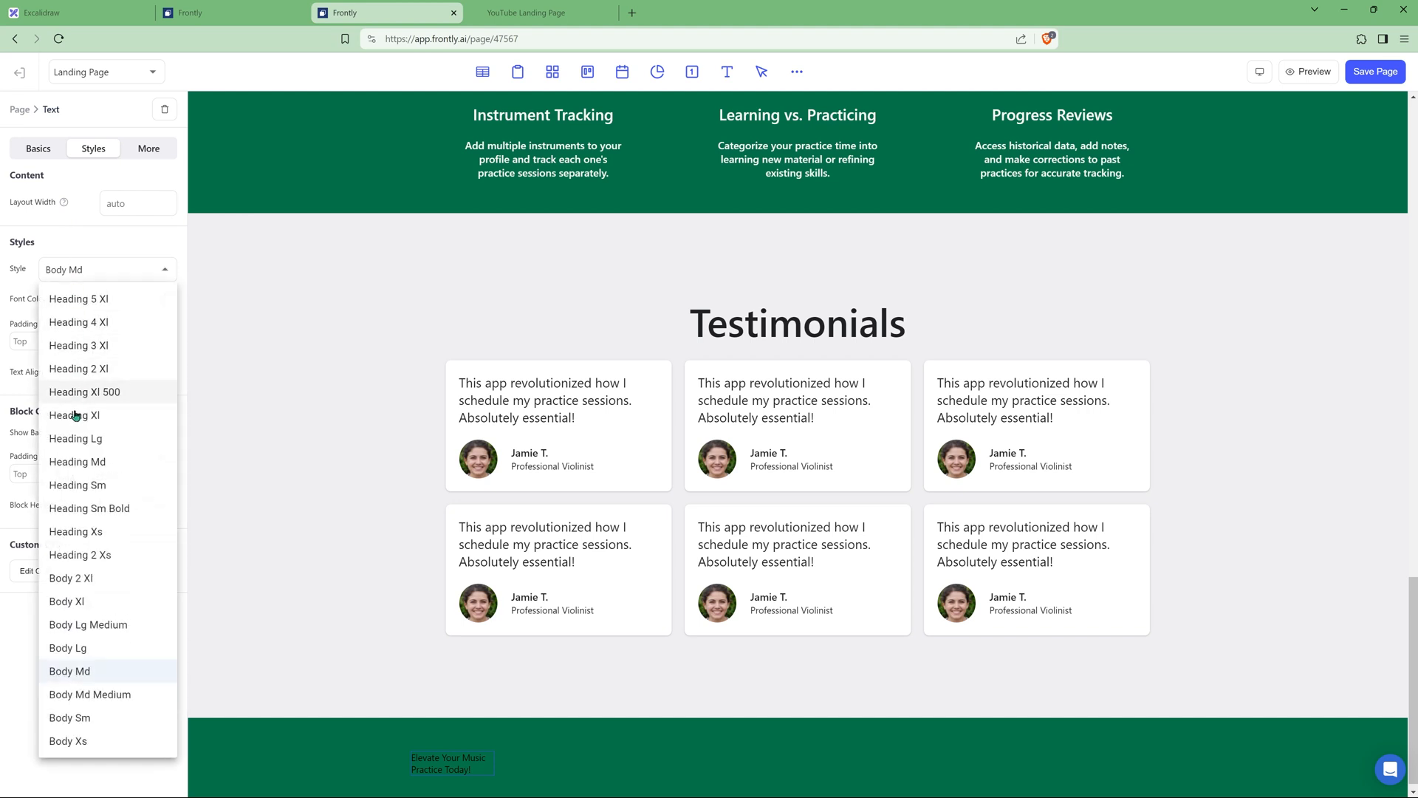
{"action": "left_click", "coordinate": [73, 509]}
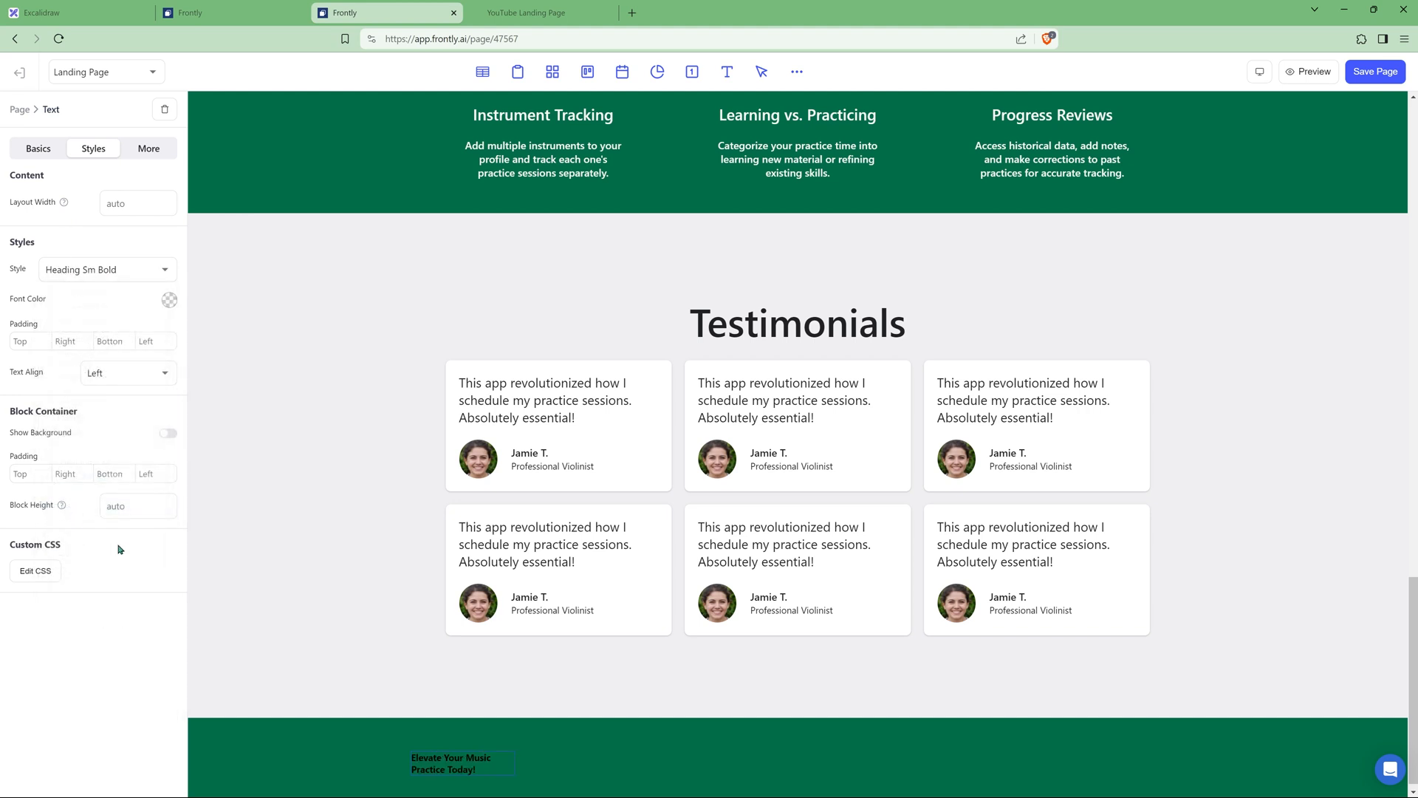
{"action": "left_click", "coordinate": [169, 300]}
{"action": "double_click", "coordinate": [251, 435]}
{"action": "type", "text": "fafafa"}
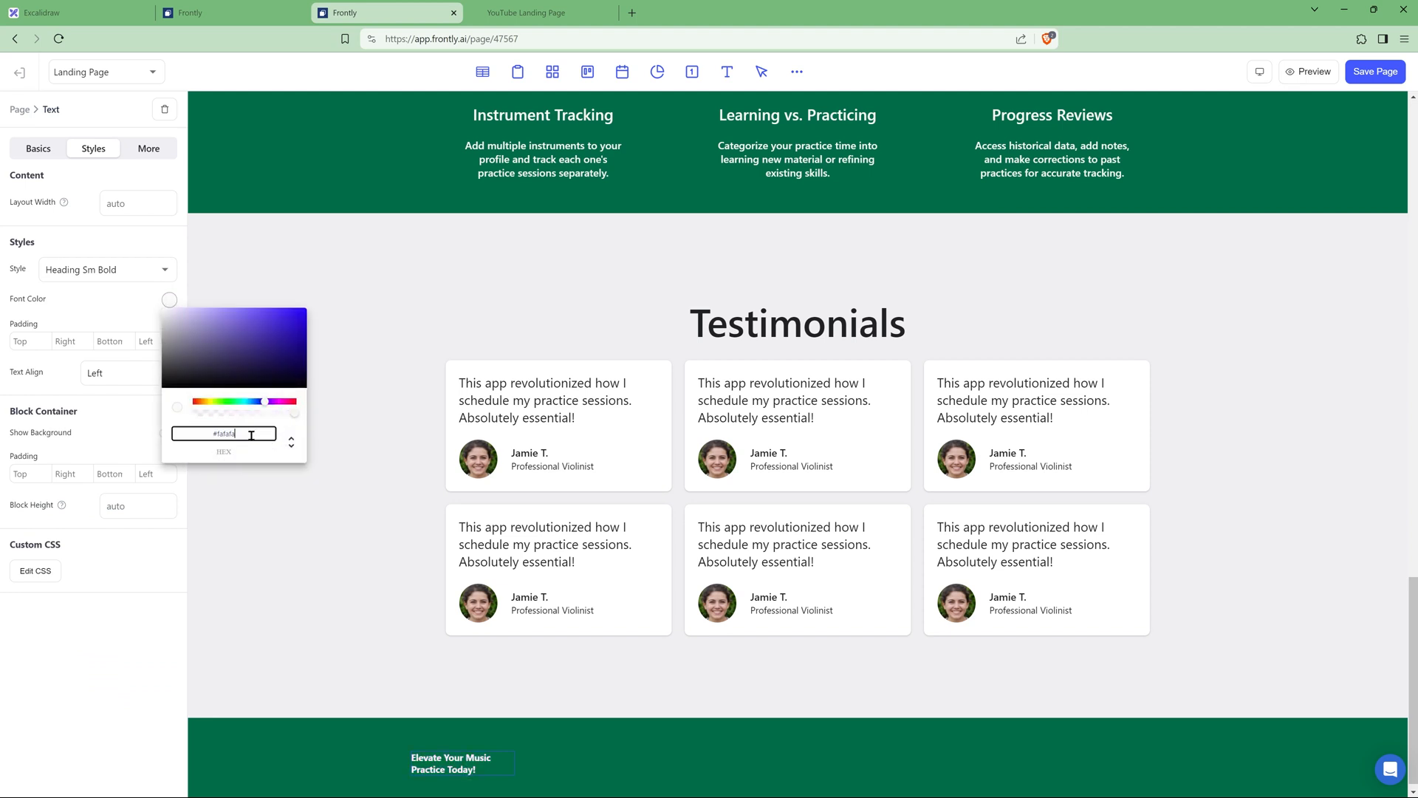
{"action": "left_click", "coordinate": [506, 763]}
Step: Duplicate the footer heading and change the copy's text to "Track and analyze your practice sessions with precision to enhance your musical mastery efficiently."
{"action": "left_click", "coordinate": [130, 148]}
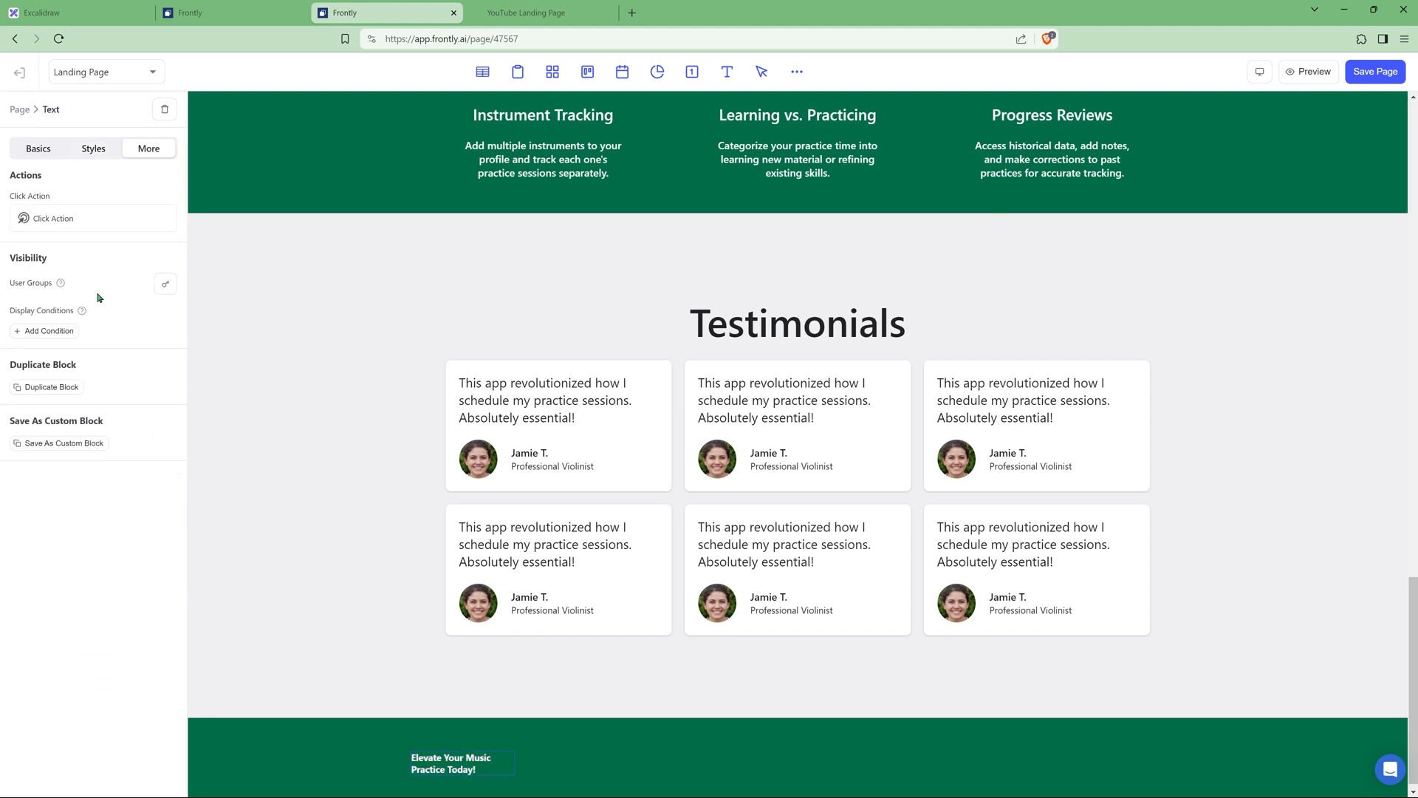
{"action": "left_click", "coordinate": [38, 388]}
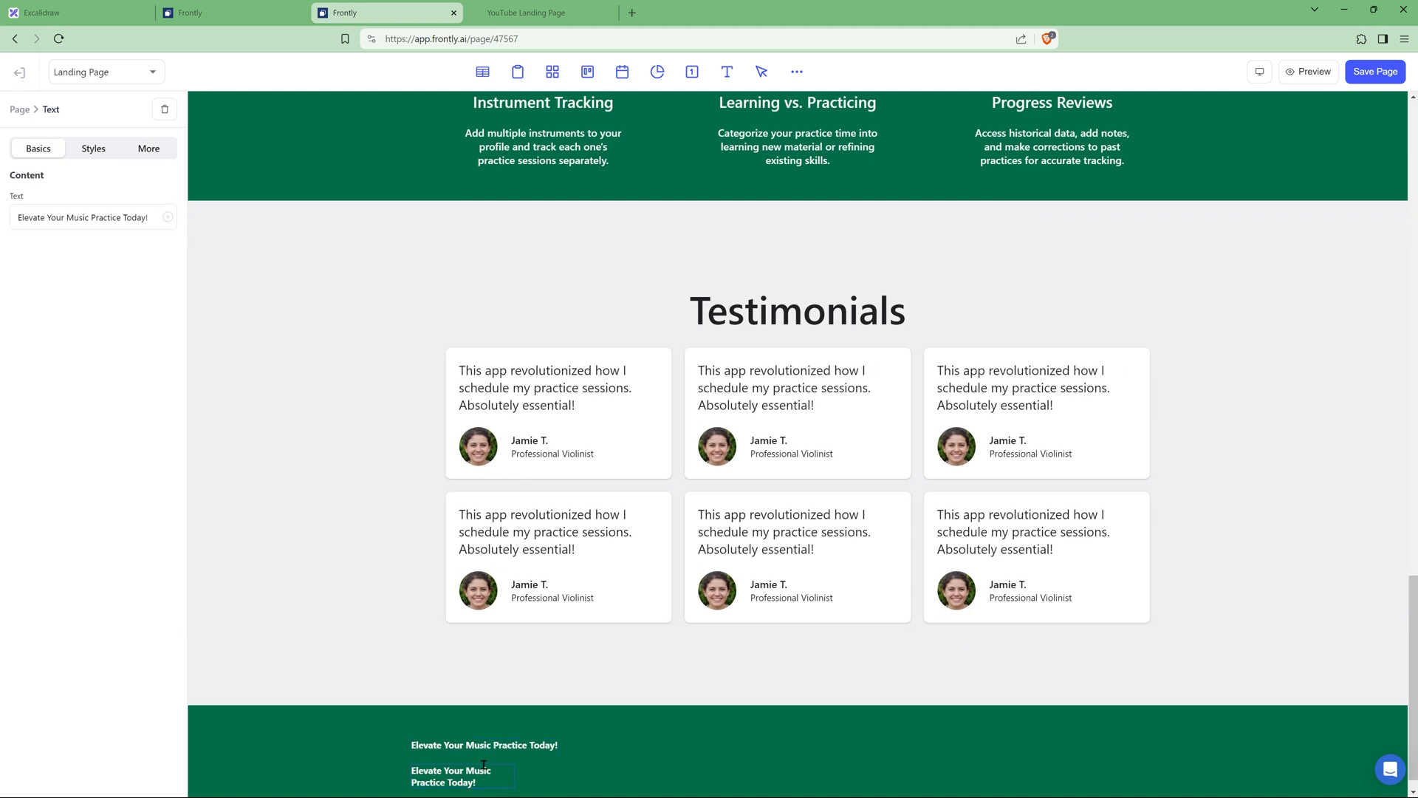
{"action": "left_click", "coordinate": [78, 217]}
{"action": "key", "text": "ctrl+a"}
{"action": "type", "text": "Track and analyze your practice sessions with precision to enhance your musical mastery efficiently"}
Step: Set the text style of the footer's "Track and analyze" description to Body Sm
{"action": "left_click", "coordinate": [90, 148]}
{"action": "left_click", "coordinate": [93, 270]}
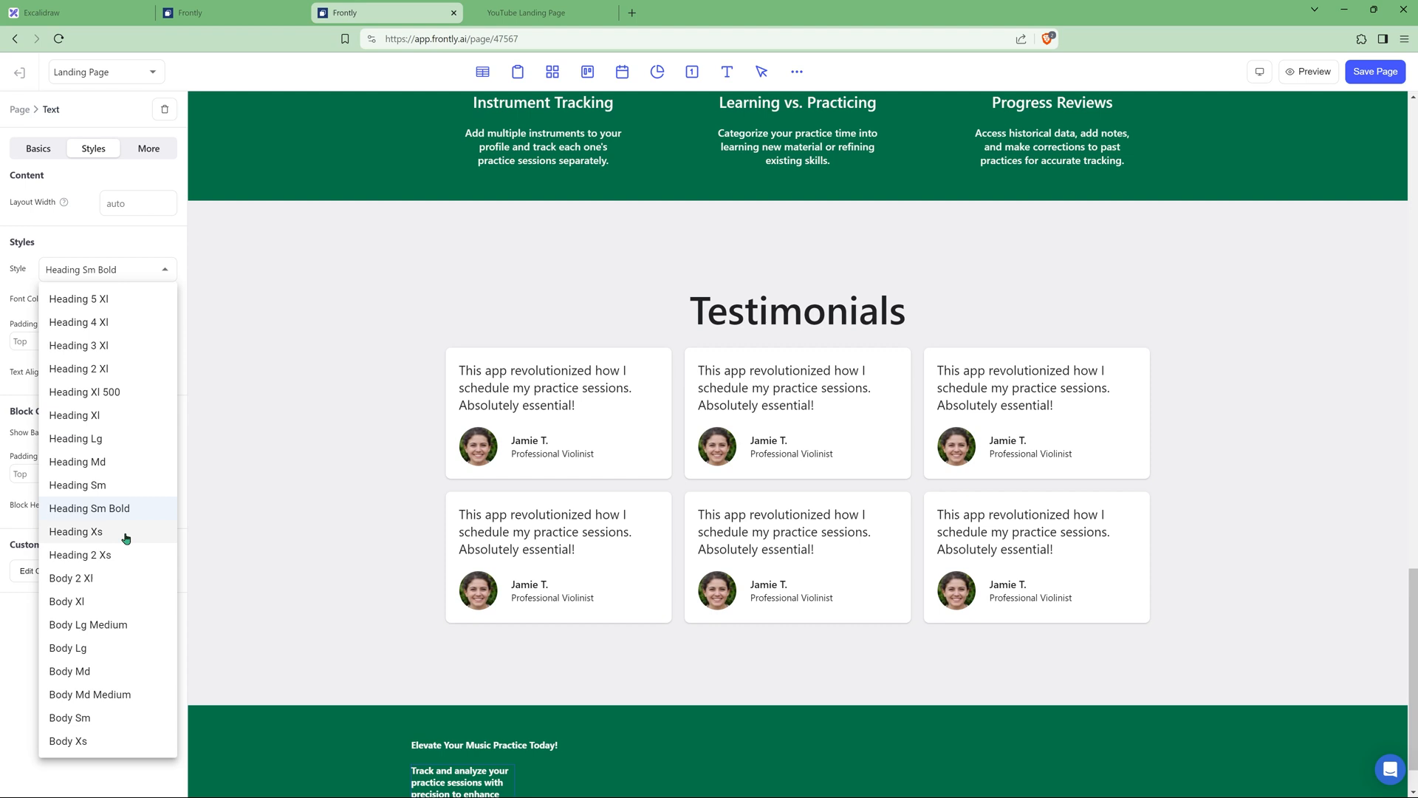
{"action": "left_click", "coordinate": [69, 717]}
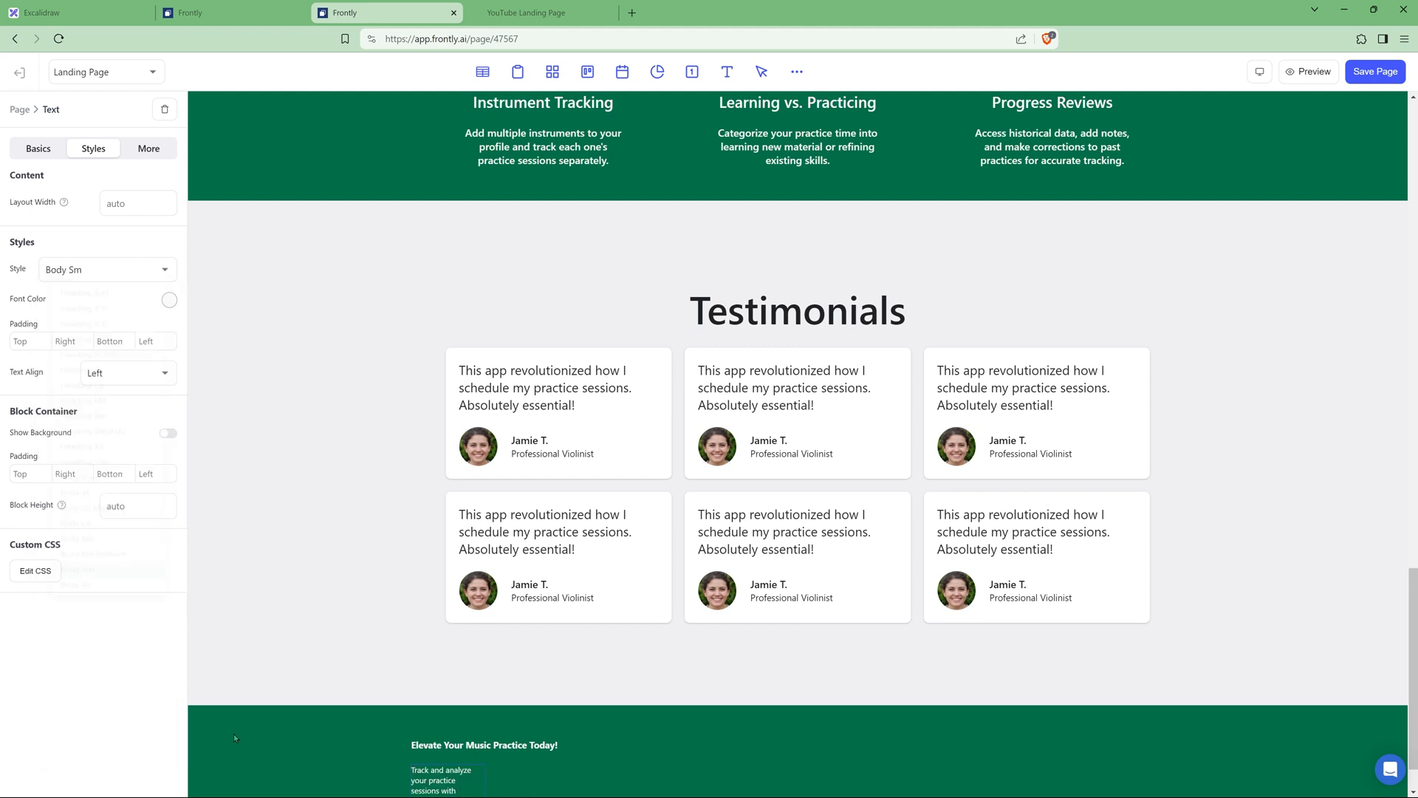
Step: Duplicate the footer description and change the copy's text to "Create an Account"
{"action": "left_click", "coordinate": [148, 148]}
{"action": "left_click", "coordinate": [55, 387]}
{"action": "scroll", "coordinate": [468, 658], "scroll_direction": "down", "scroll_amount": 2}
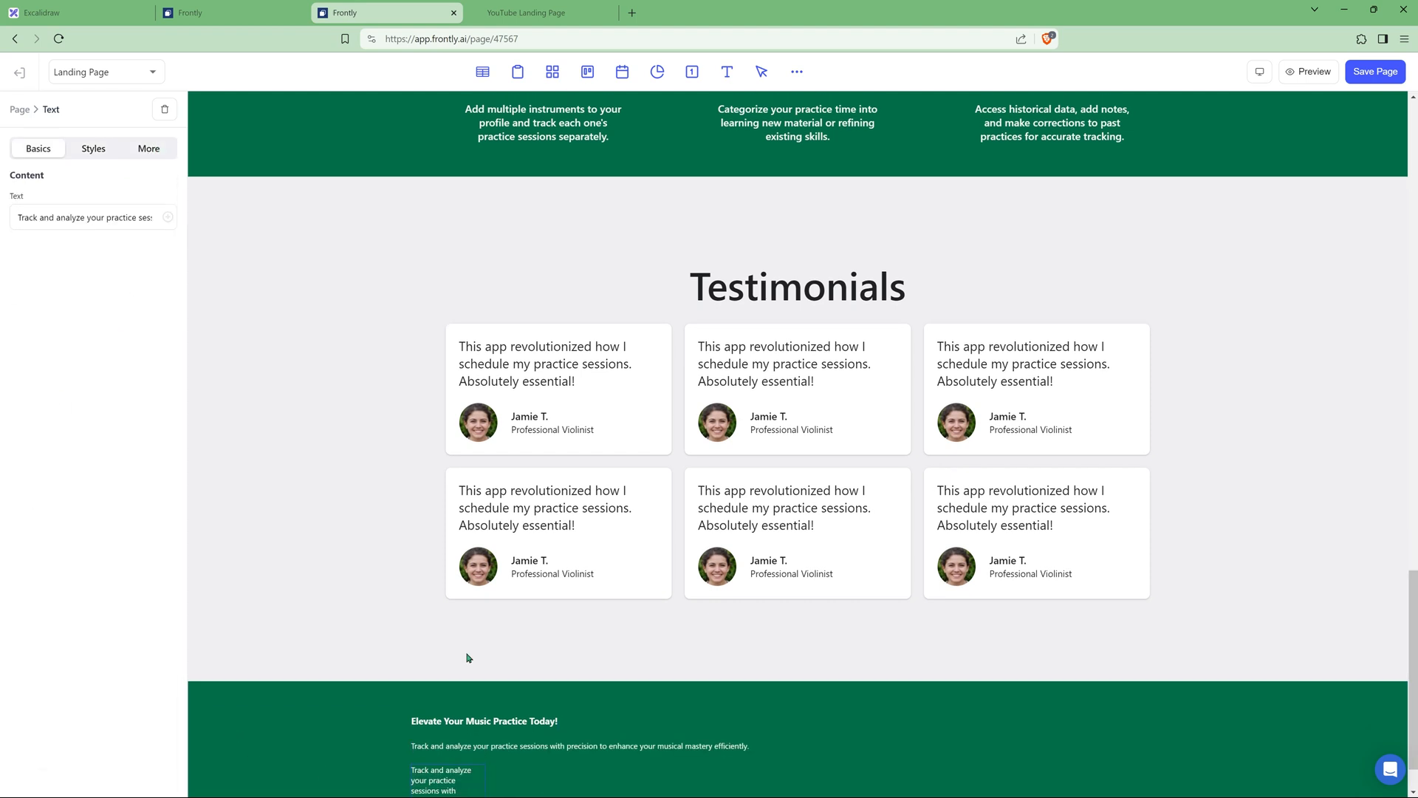
{"action": "triple_click", "coordinate": [79, 219]}
{"action": "type", "text": "Cre"}
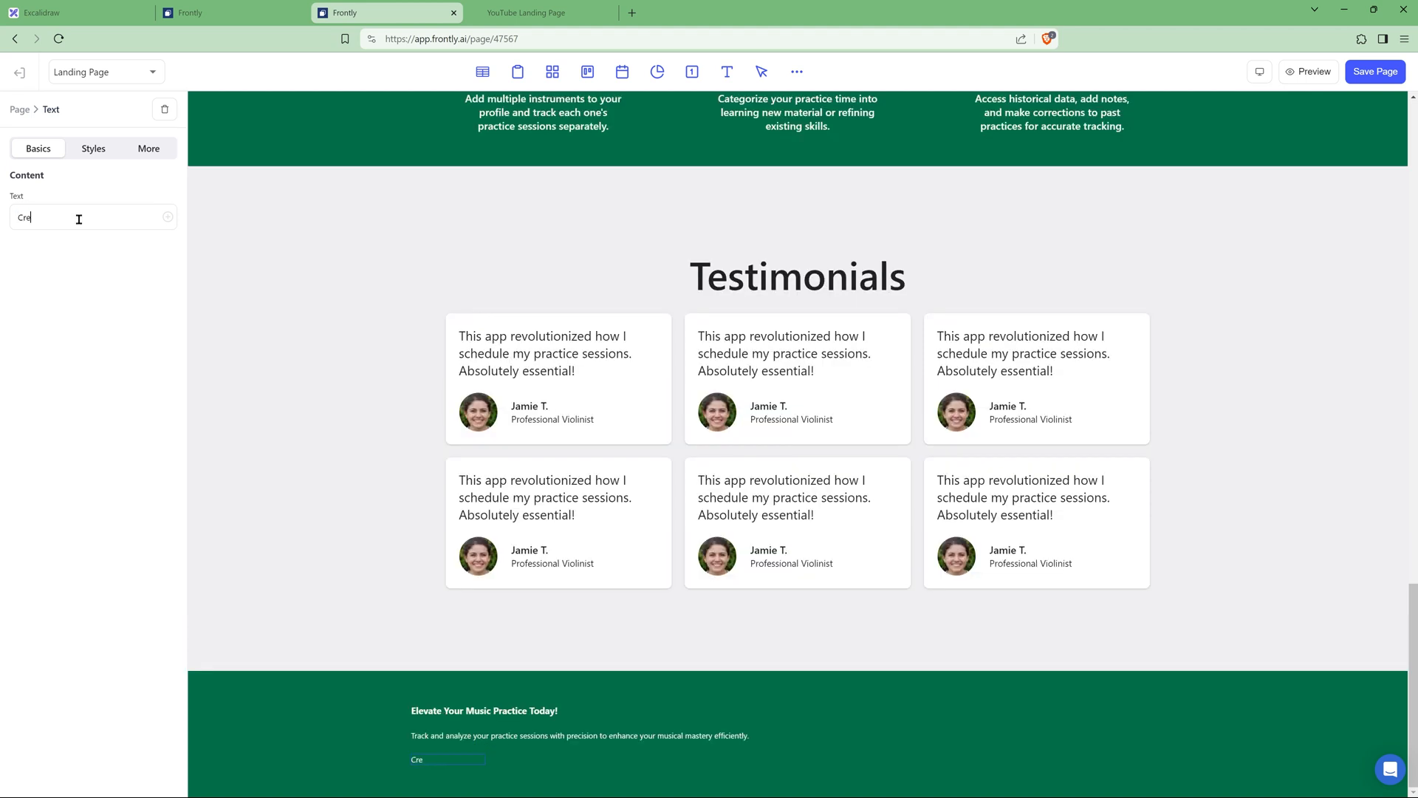
{"action": "type", "text": "ate an Account"}
Step: Set the text style of the footer's "Create an Account" block to Heading Sm Bold
{"action": "left_click", "coordinate": [93, 147]}
{"action": "left_click", "coordinate": [107, 269]}
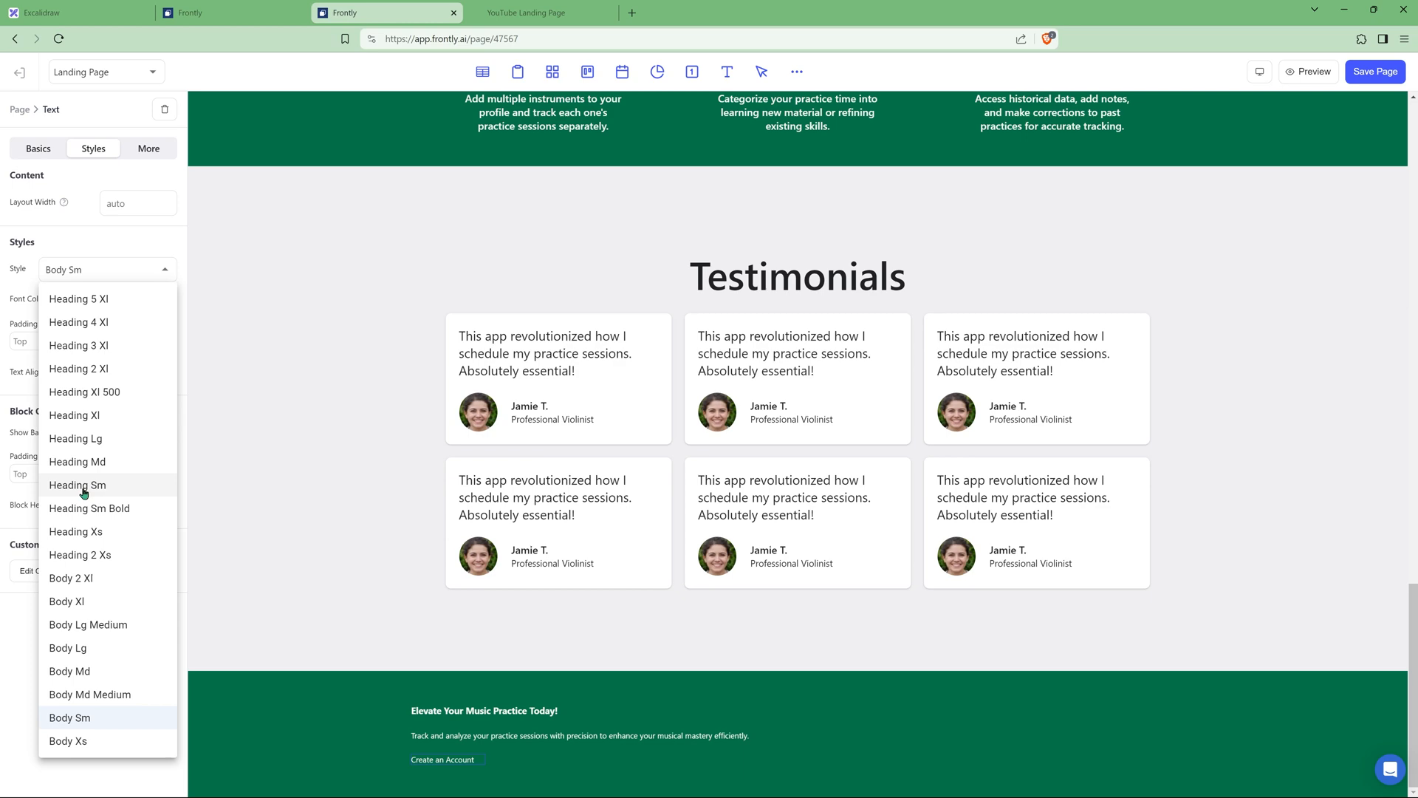
{"action": "left_click", "coordinate": [70, 508]}
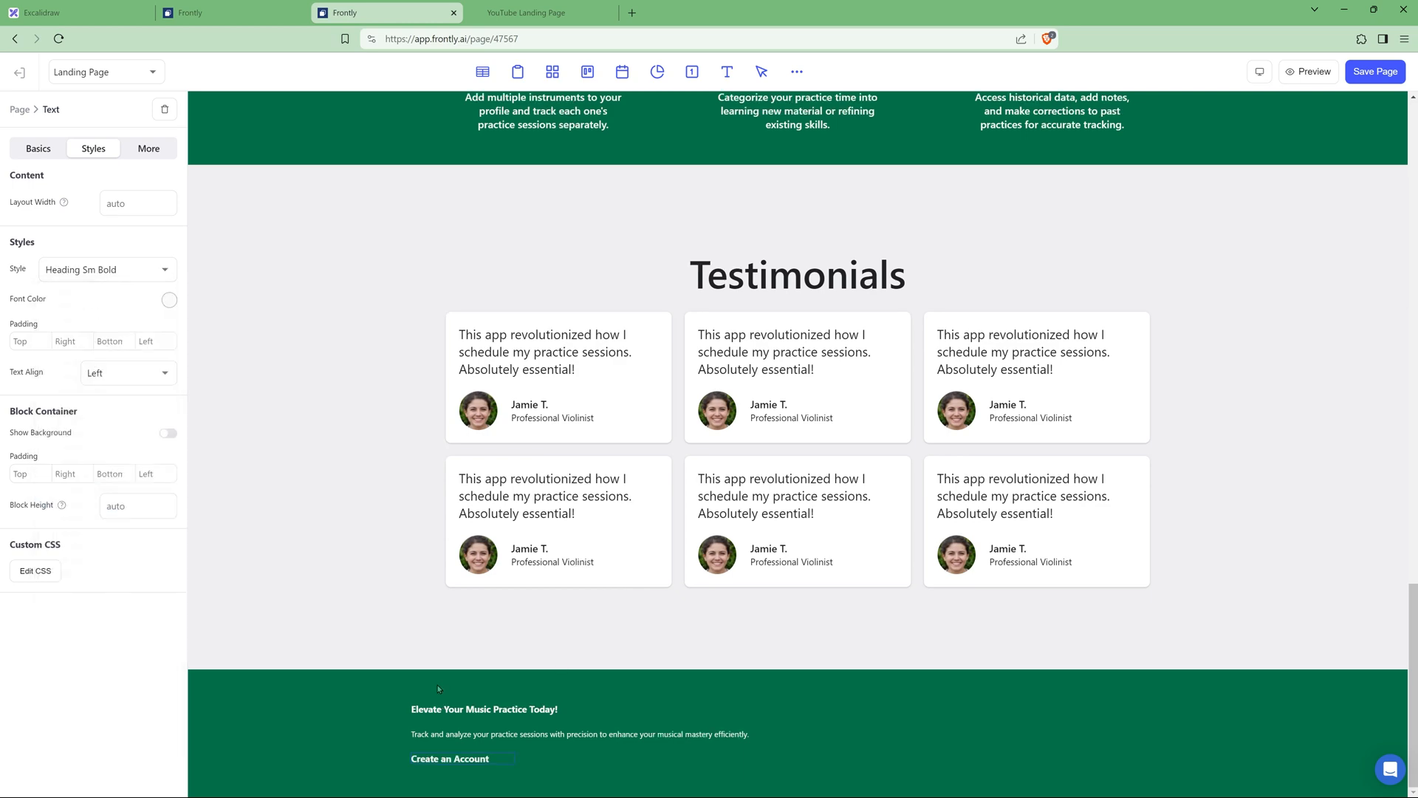
Step: Style "Create an Account" with custom CSS: white background, 10px 15px padding, 10px radius, 2px solid white border, #006C47 text, and inverted hover colors with pointer cursor
{"action": "left_click", "coordinate": [35, 570]}
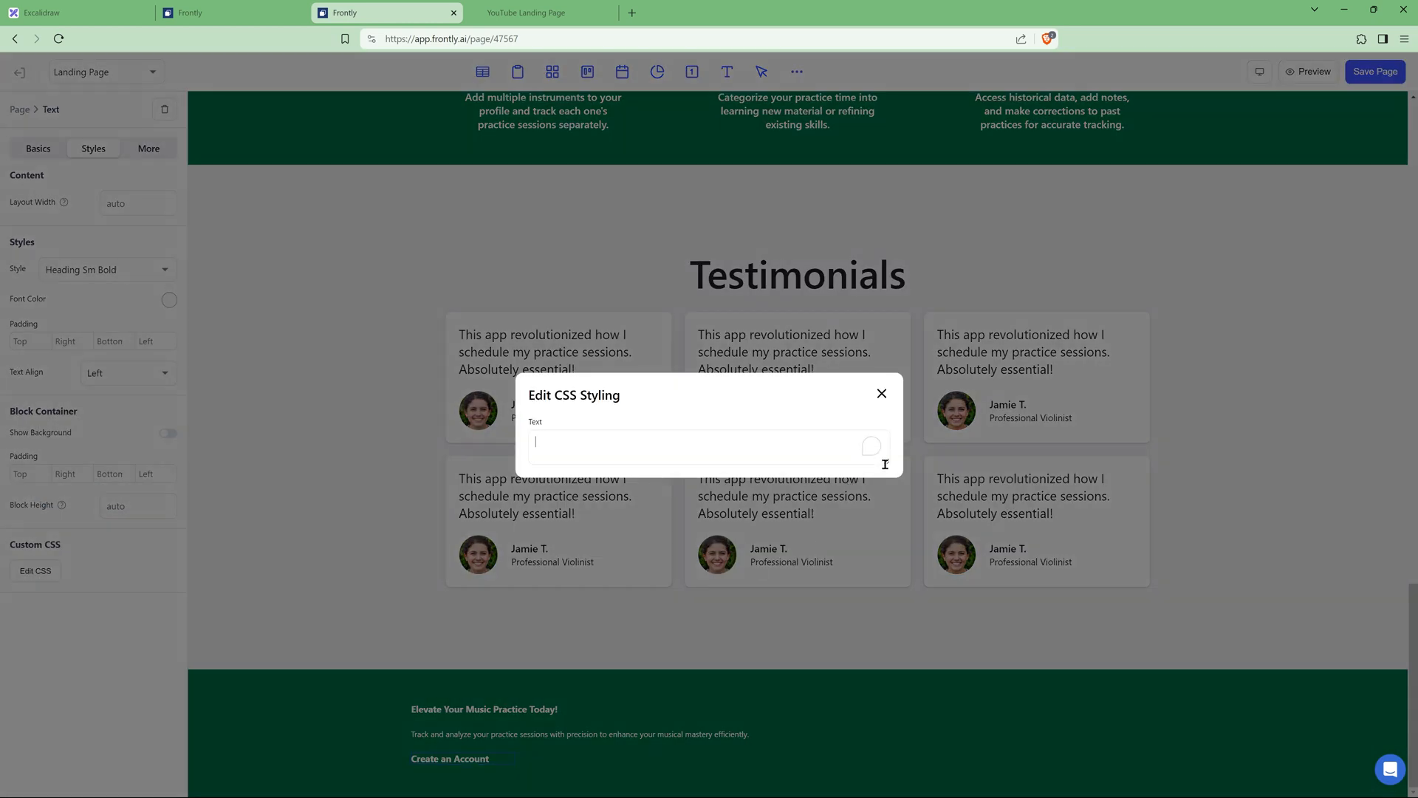
{"action": "type", "text": "background-color:white; padding:10px 15px; border-radius: 10px; border:2px solid white; color:#006C47;  &: hover { background-color:#006C47; color:white; cursor:pointer;}"}
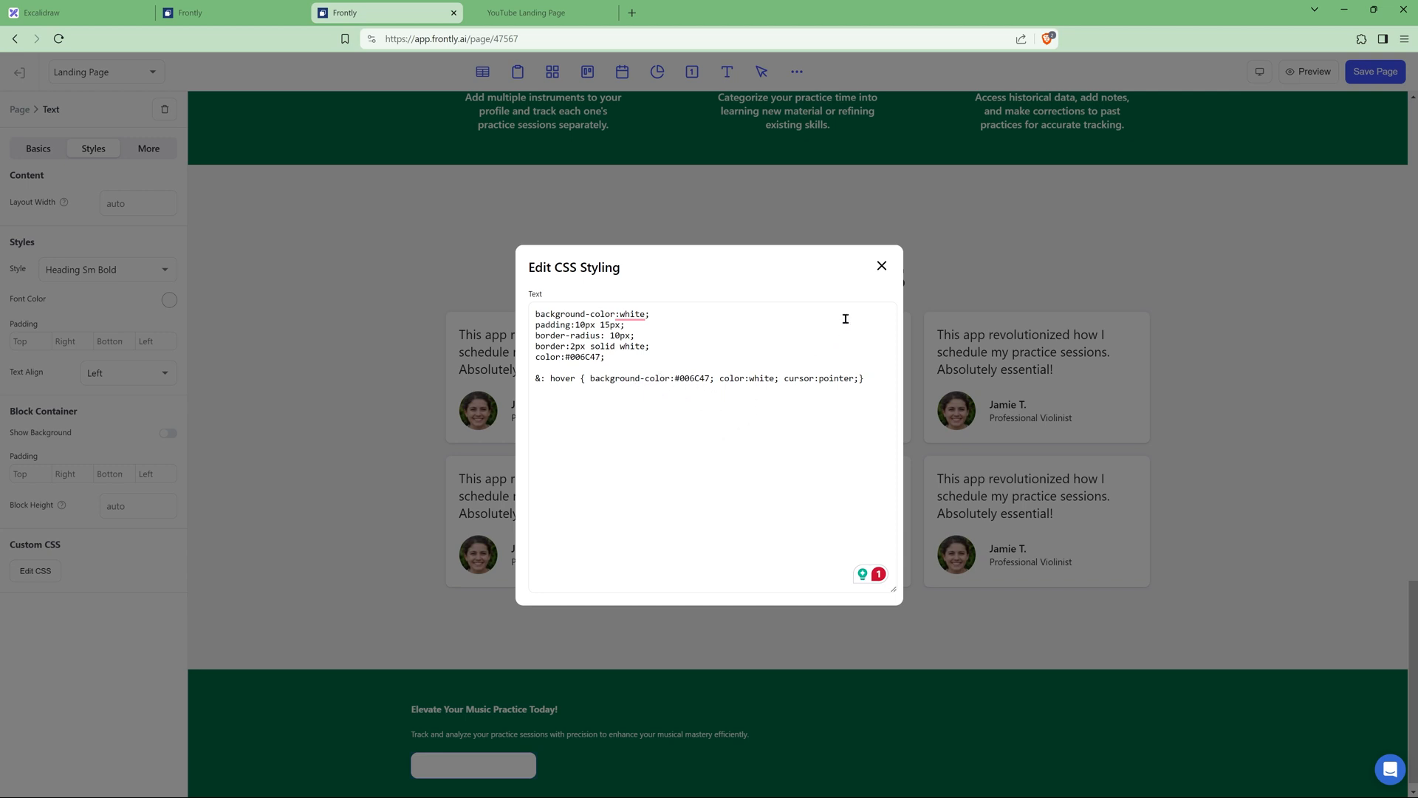
{"action": "left_click", "coordinate": [881, 267]}
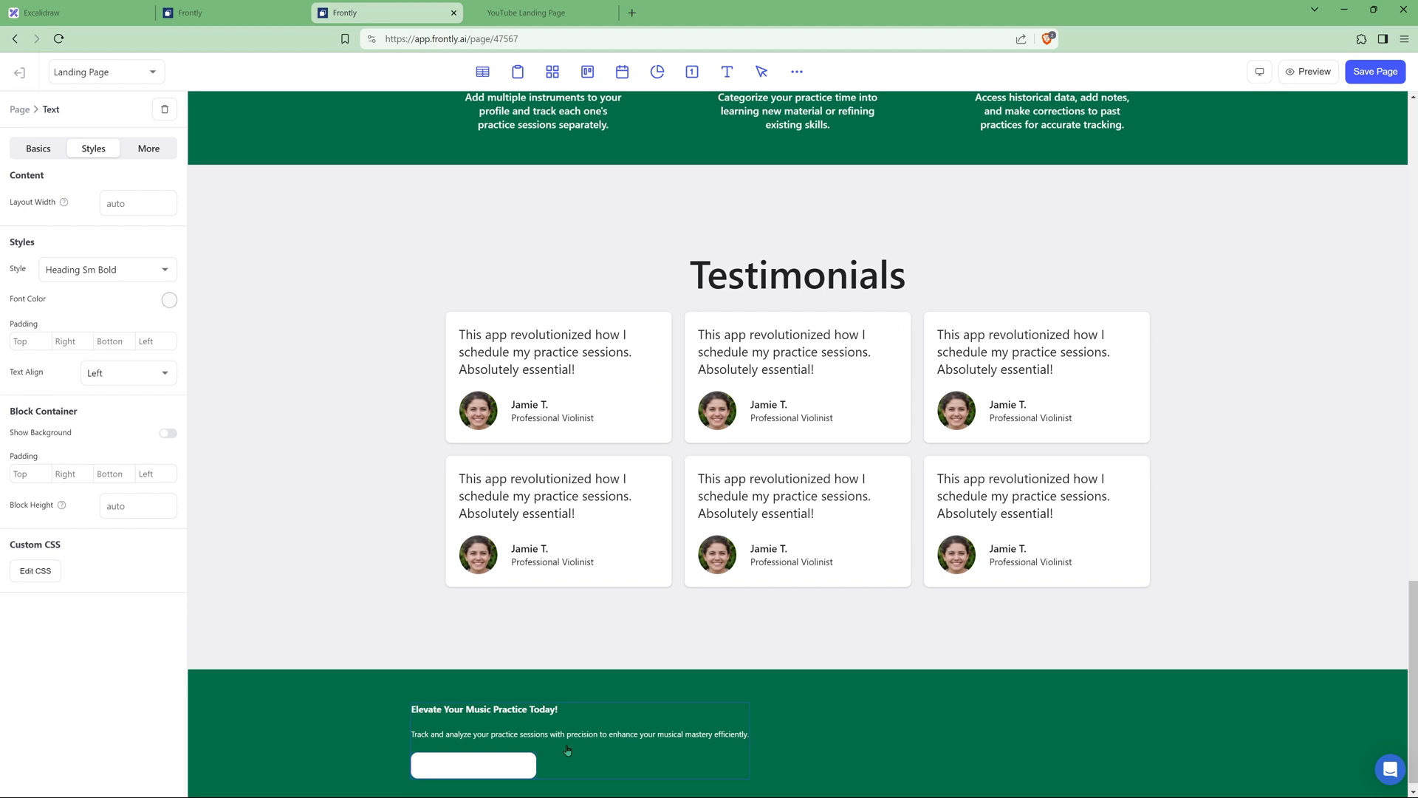
Step: Set the layout width of the footer's "Track and analyze" description to 350
{"action": "left_click", "coordinate": [580, 729]}
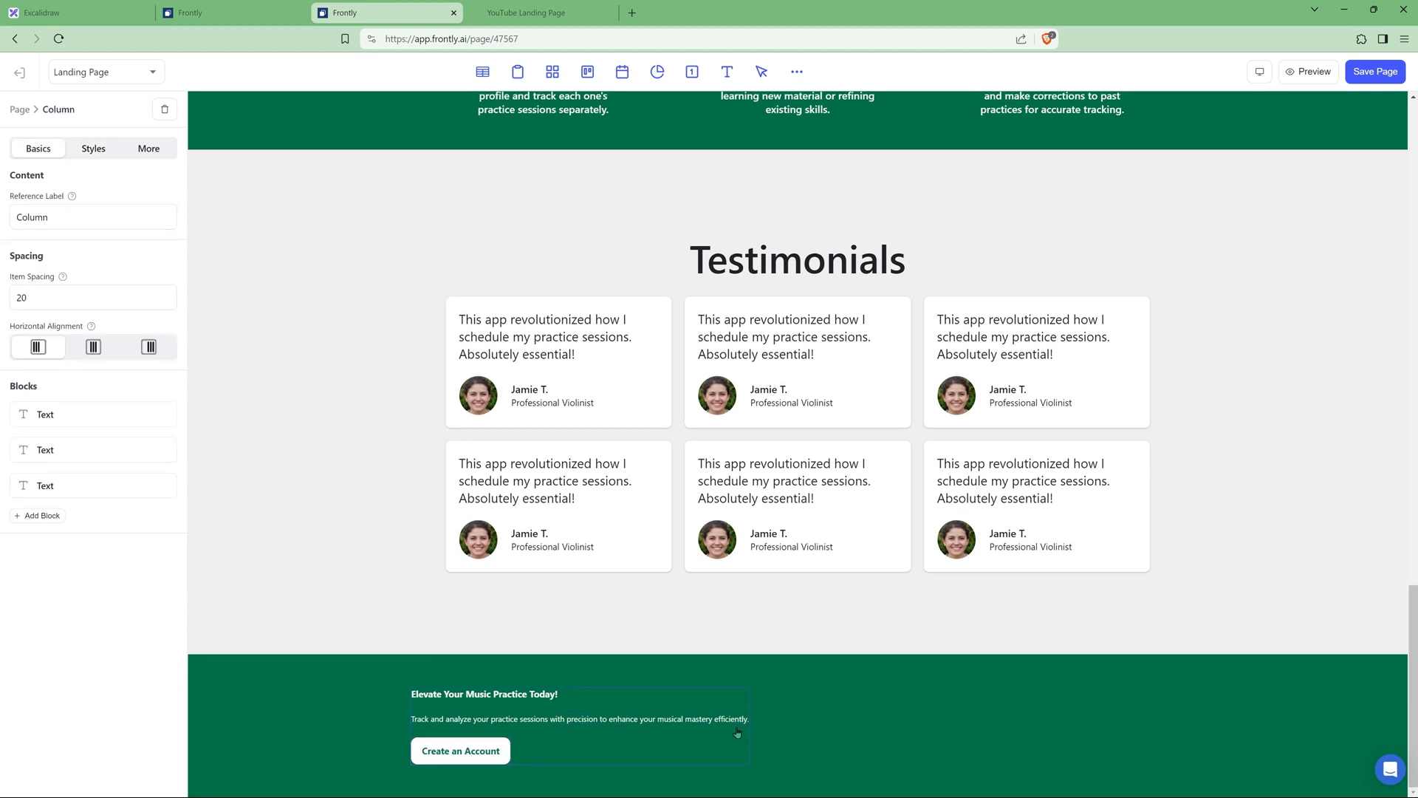
{"action": "left_click", "coordinate": [686, 718]}
{"action": "left_click", "coordinate": [93, 148]}
{"action": "left_click", "coordinate": [127, 205]}
{"action": "type", "text": "350"}
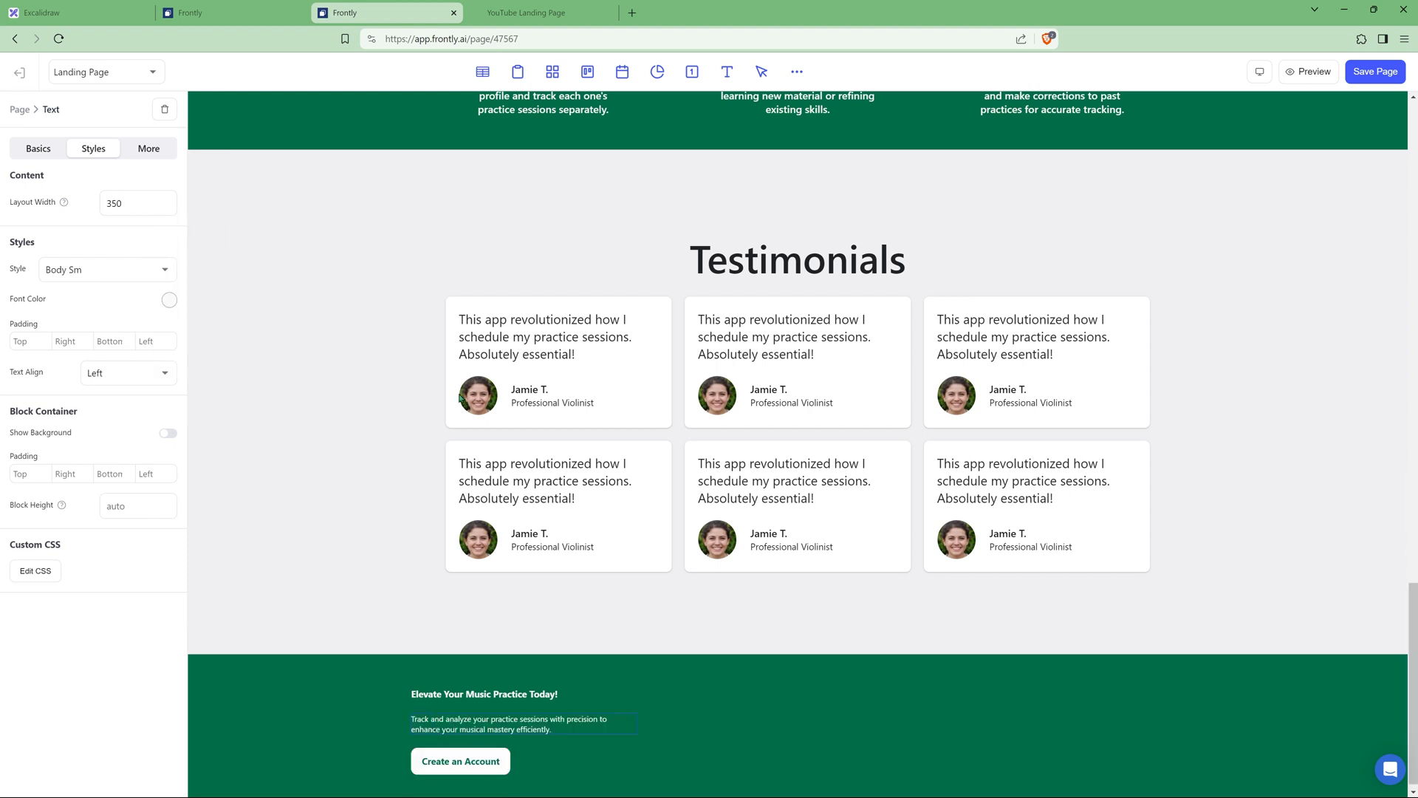
Step: Add a Text block reading "Copyright {{ time.custom.YYYY }} Music Tracker" to the inner footer row, beside the column
{"action": "left_click", "coordinate": [801, 731]}
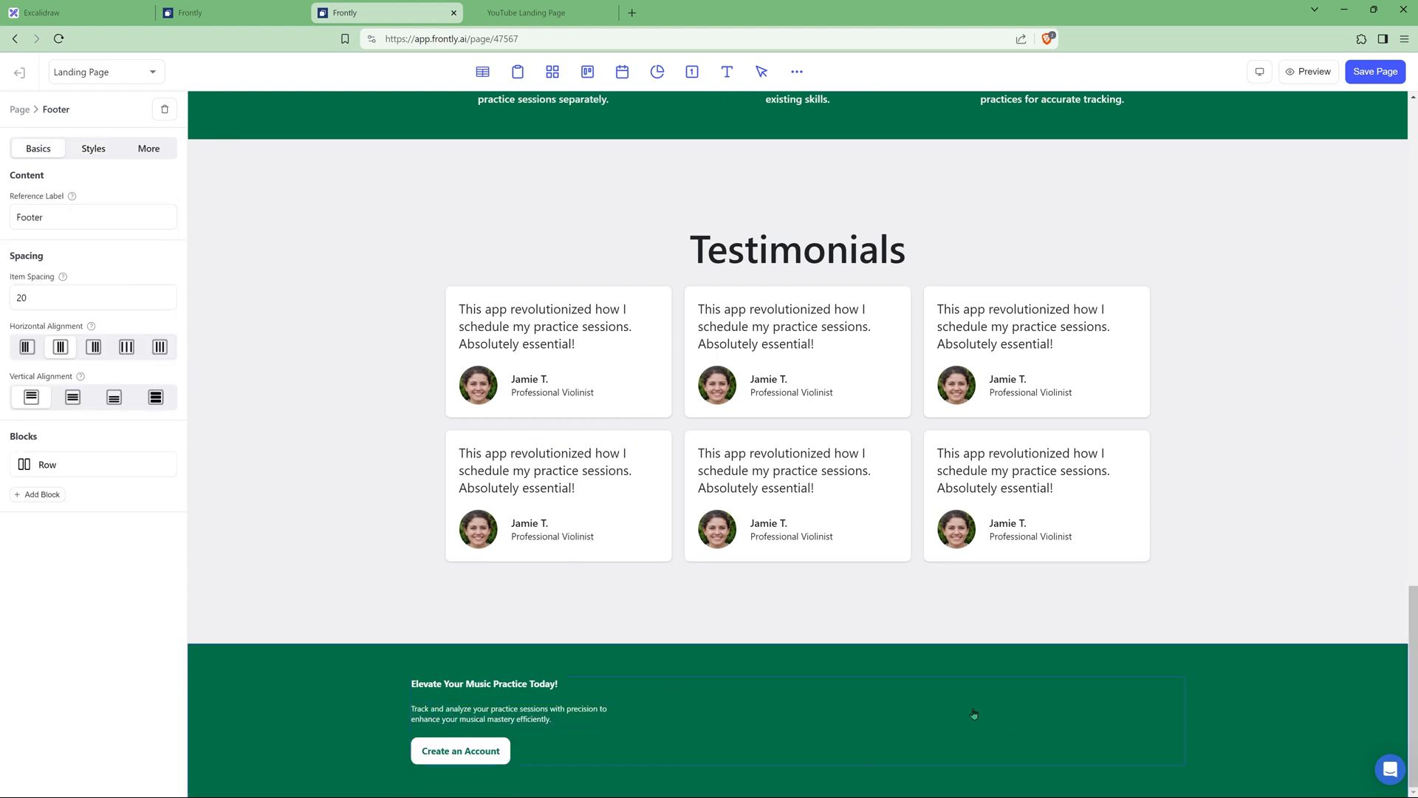
{"action": "left_click", "coordinate": [799, 738]}
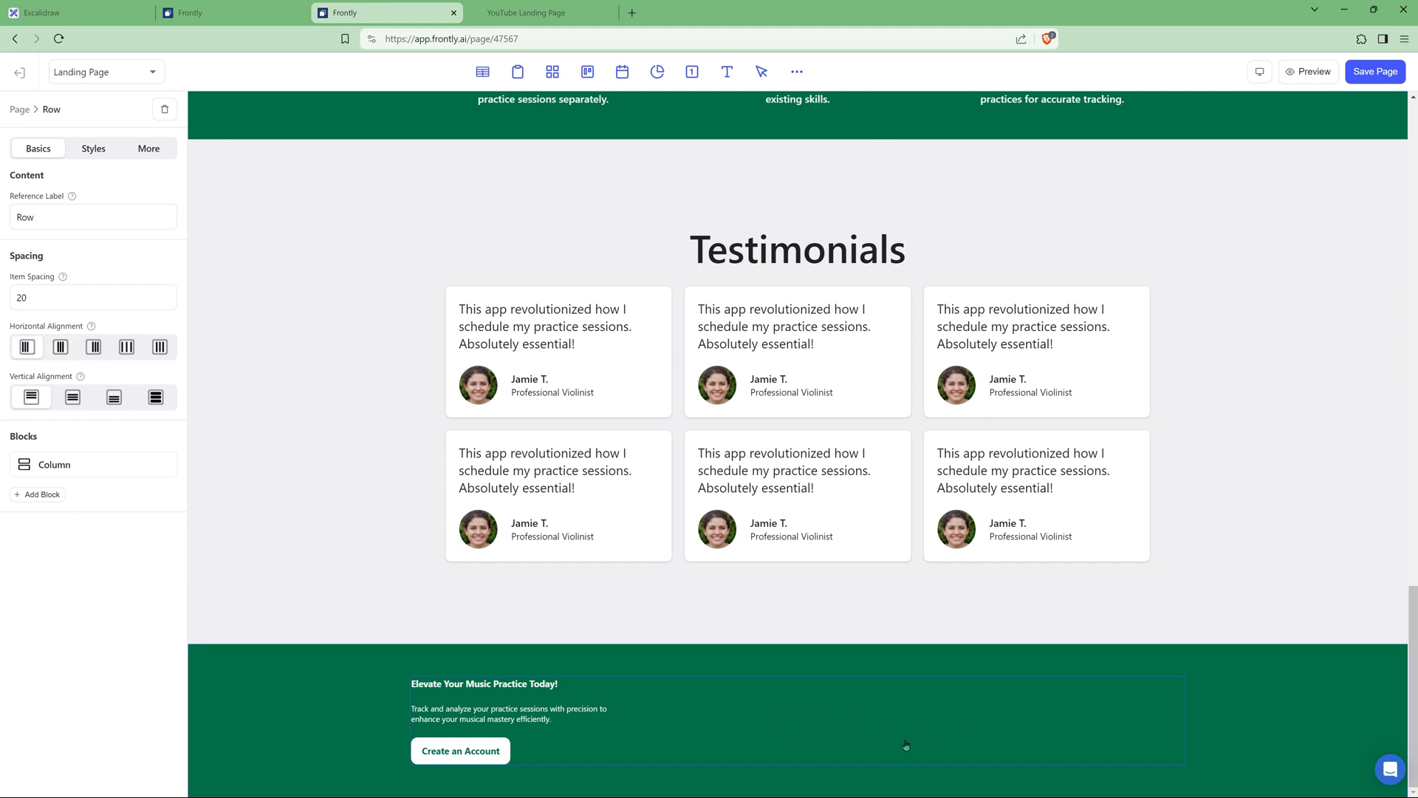
{"action": "left_click", "coordinate": [42, 495]}
{"action": "left_click", "coordinate": [707, 611]}
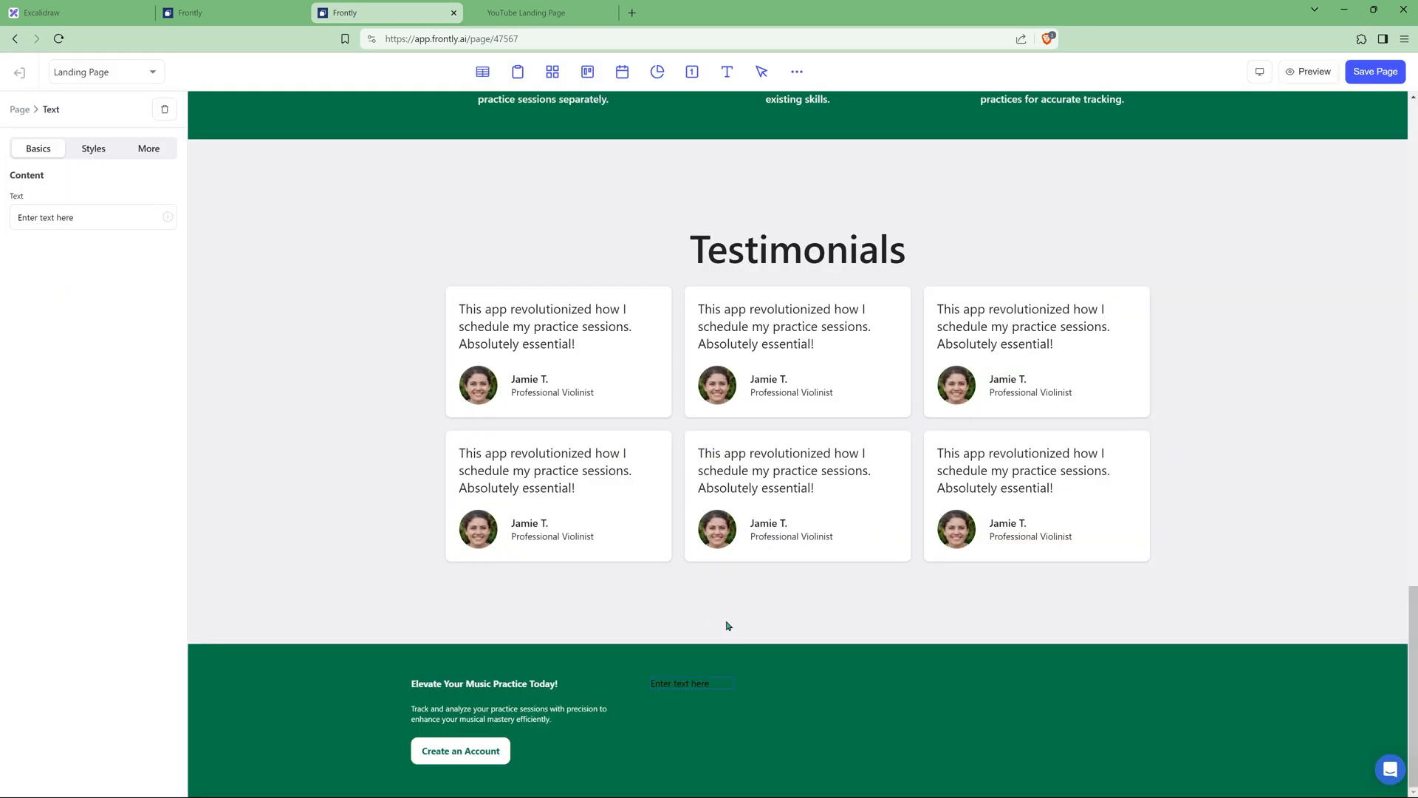
{"action": "triple_click", "coordinate": [46, 217]}
{"action": "type", "text": "Copyright"}
{"action": "type", "text": "{{ time.custom.YYYY"}
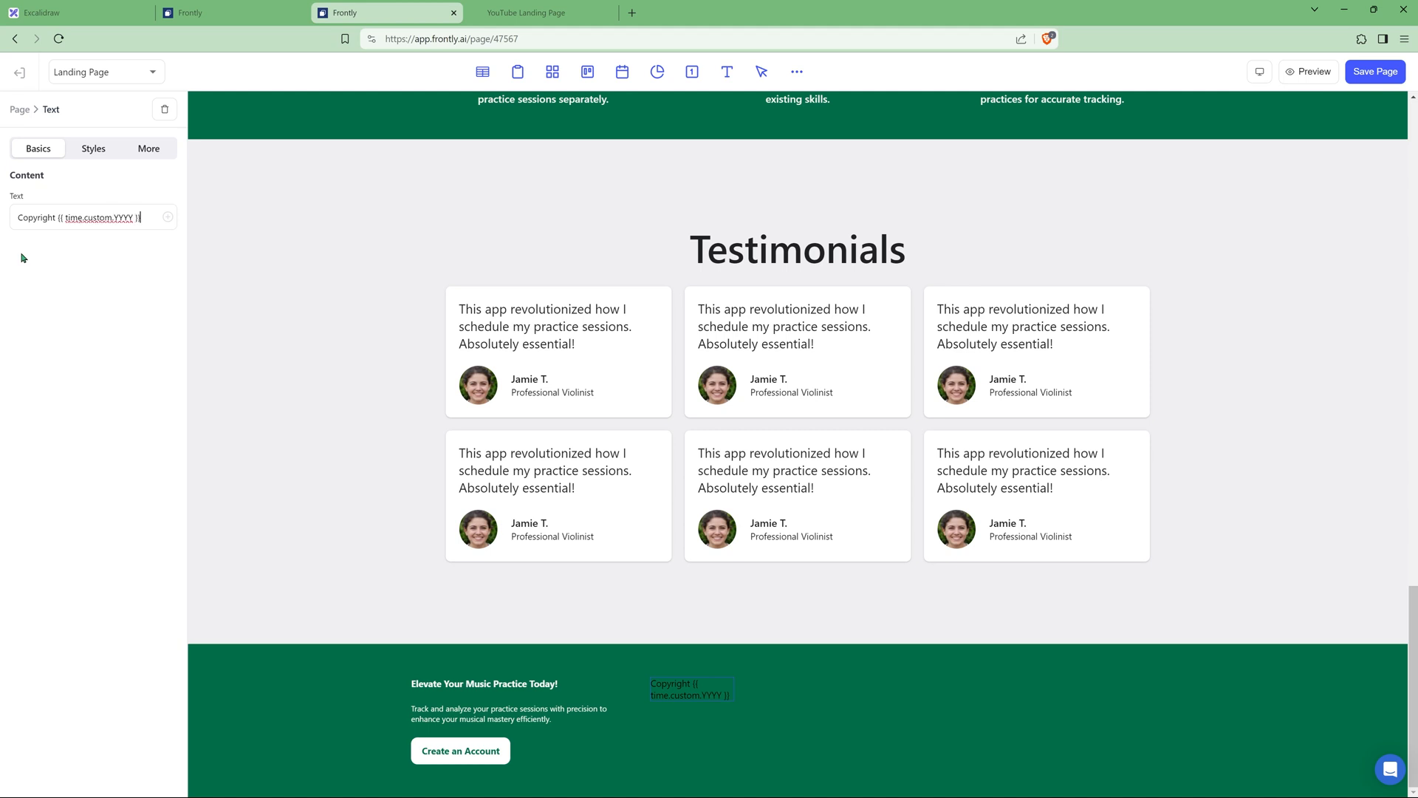
{"action": "type", "text": " }} Music Tracker"}
{"action": "left_click", "coordinate": [704, 736]}
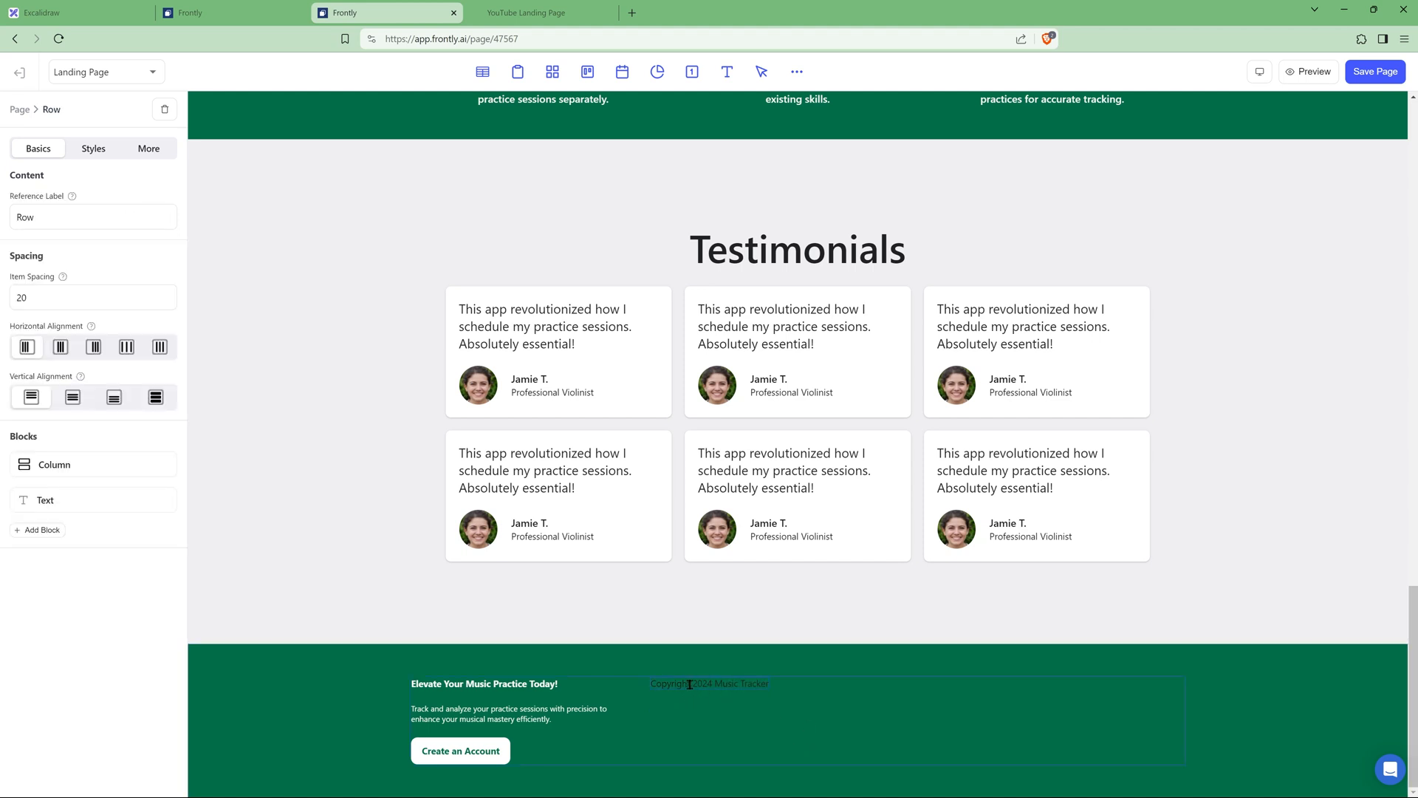
Step: Set the text style of the footer's copyright block to Heading Md
{"action": "left_click", "coordinate": [739, 687]}
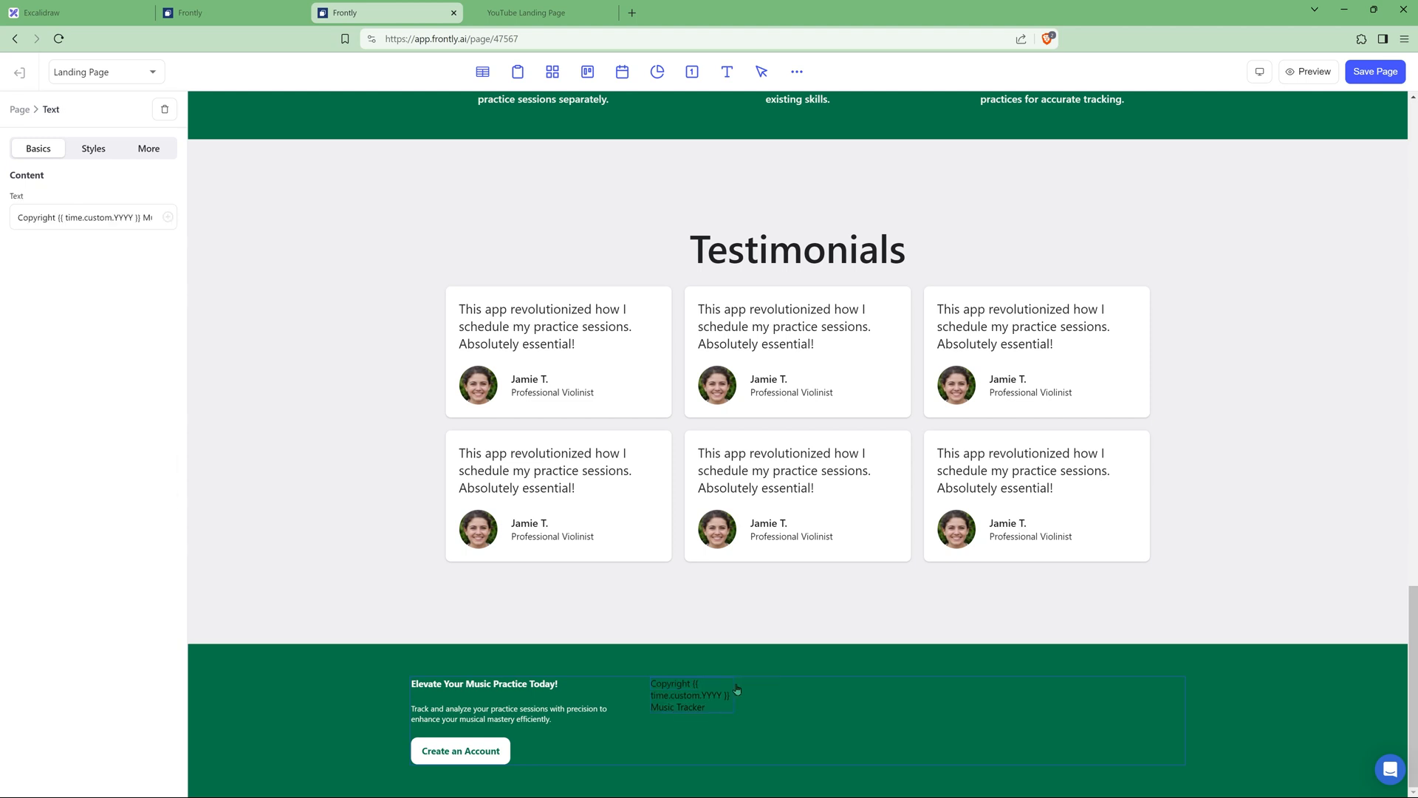
{"action": "left_click", "coordinate": [88, 159]}
{"action": "left_click", "coordinate": [104, 275]}
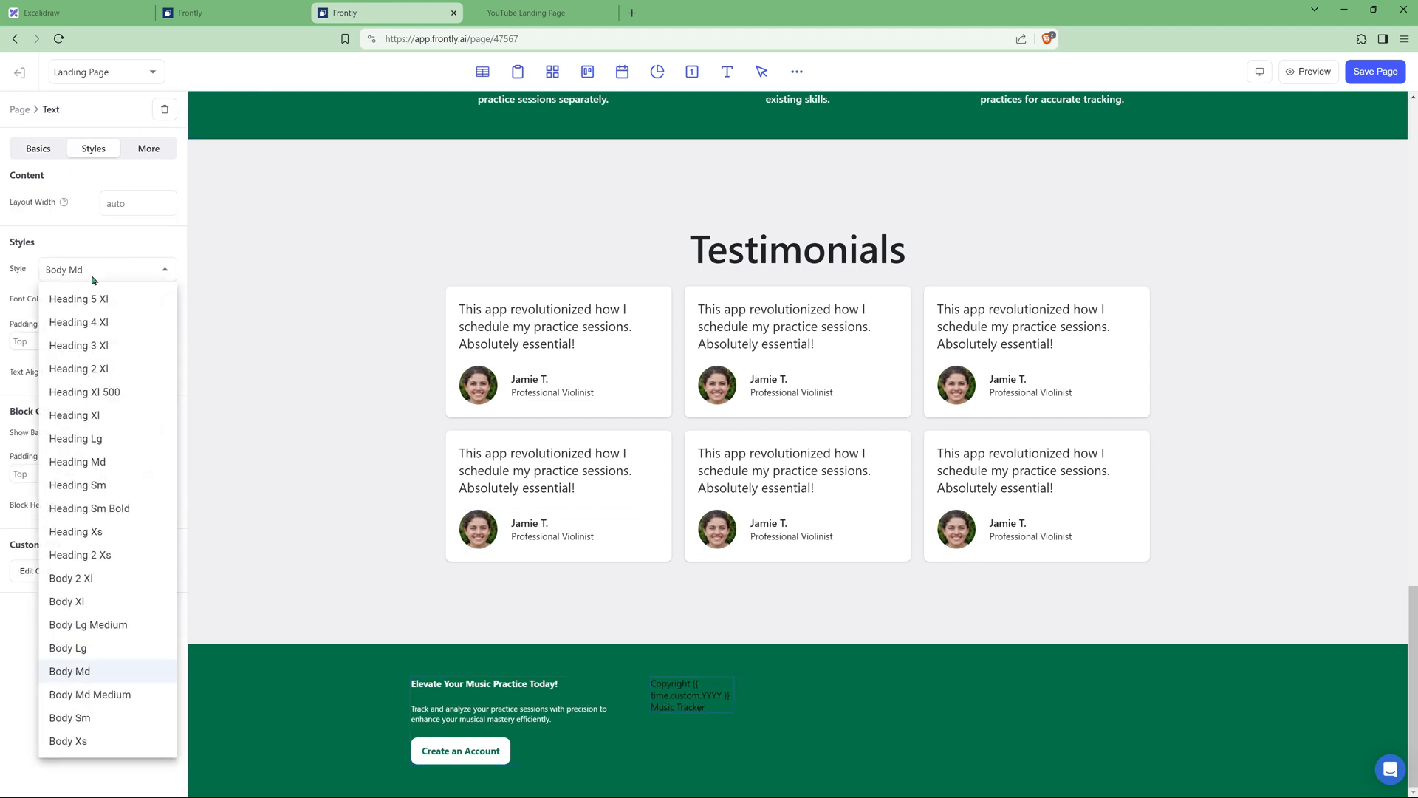
{"action": "left_click", "coordinate": [95, 463]}
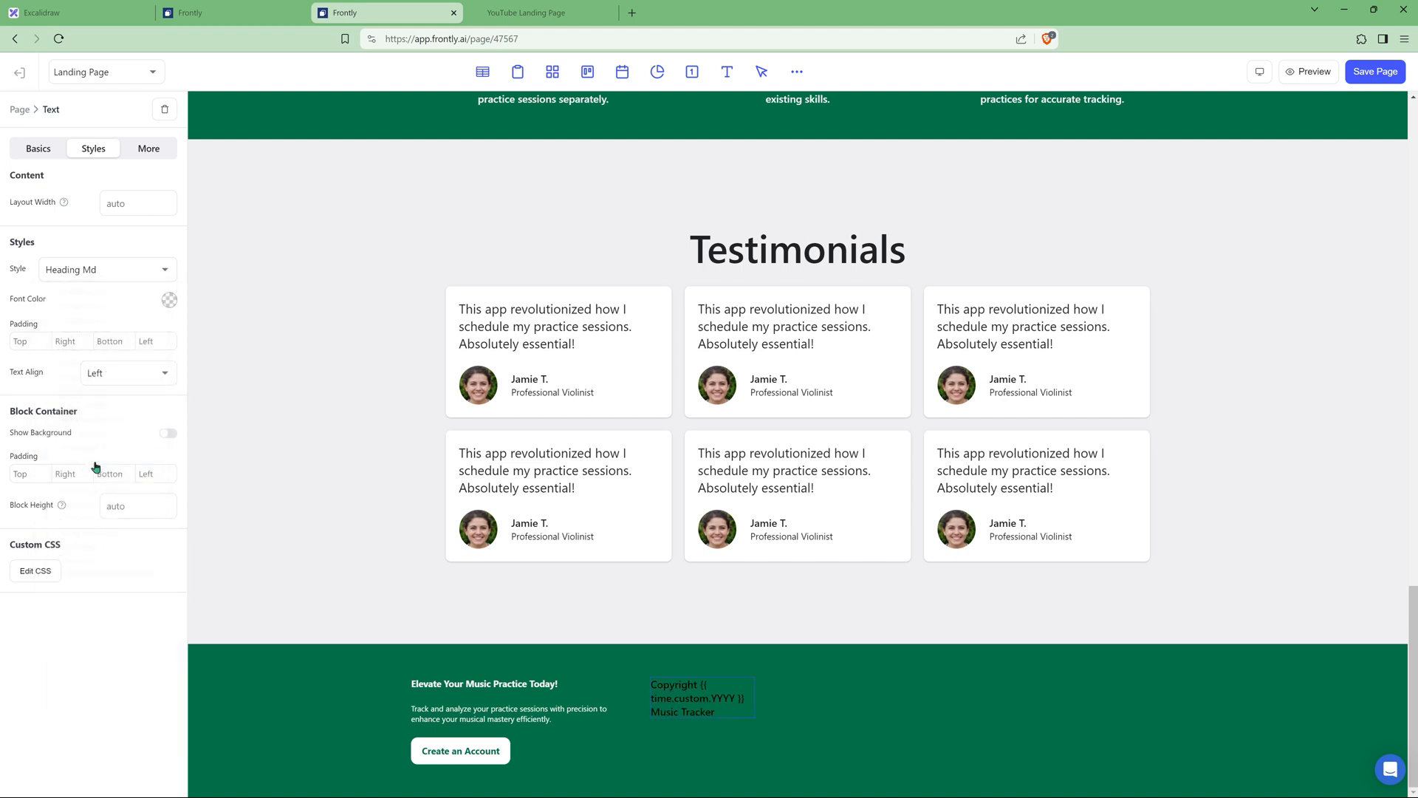
Step: Give the copyright text the font color #fff and center its text alignment
{"action": "left_click", "coordinate": [166, 308]}
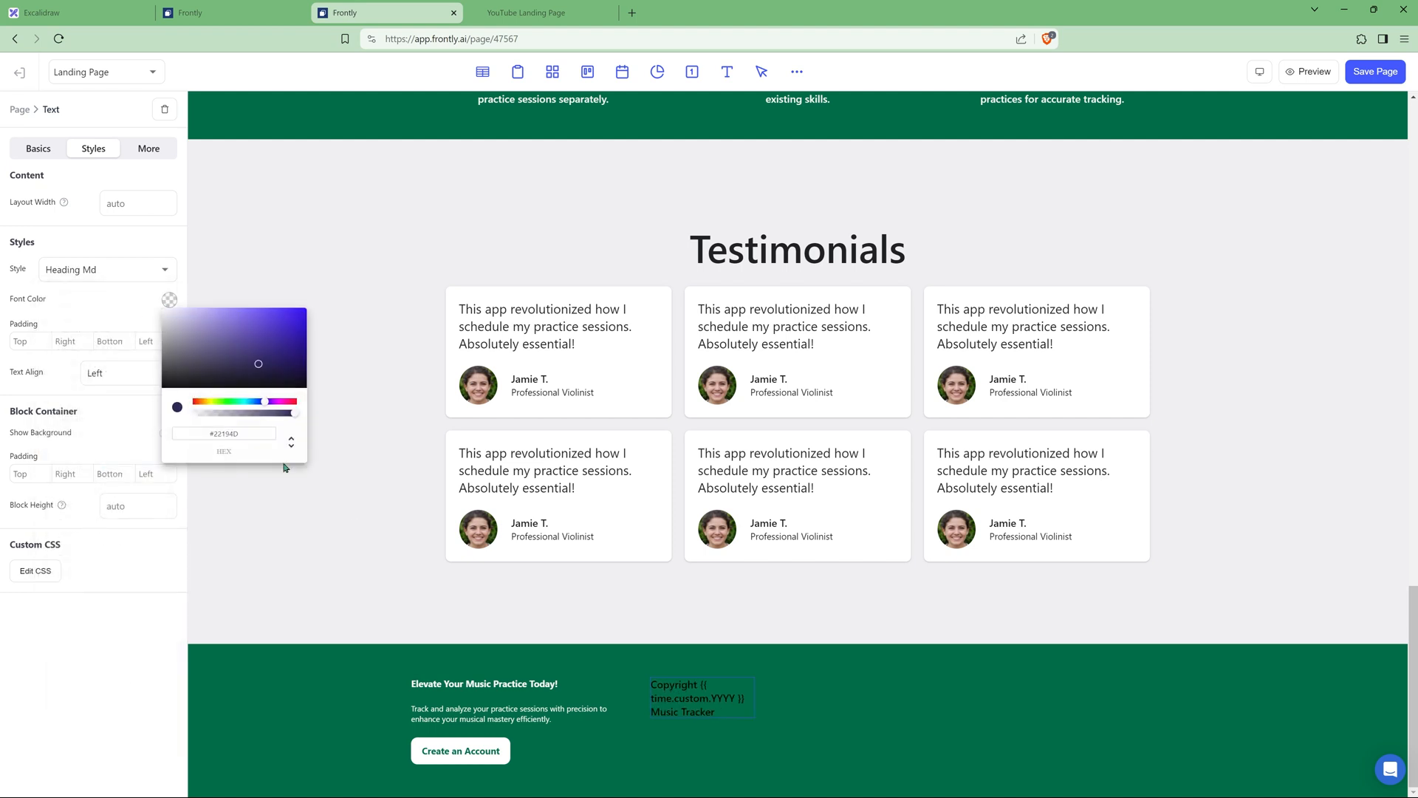
{"action": "left_click", "coordinate": [225, 433]}
{"action": "type", "text": "#fff"}
{"action": "left_click", "coordinate": [127, 373]}
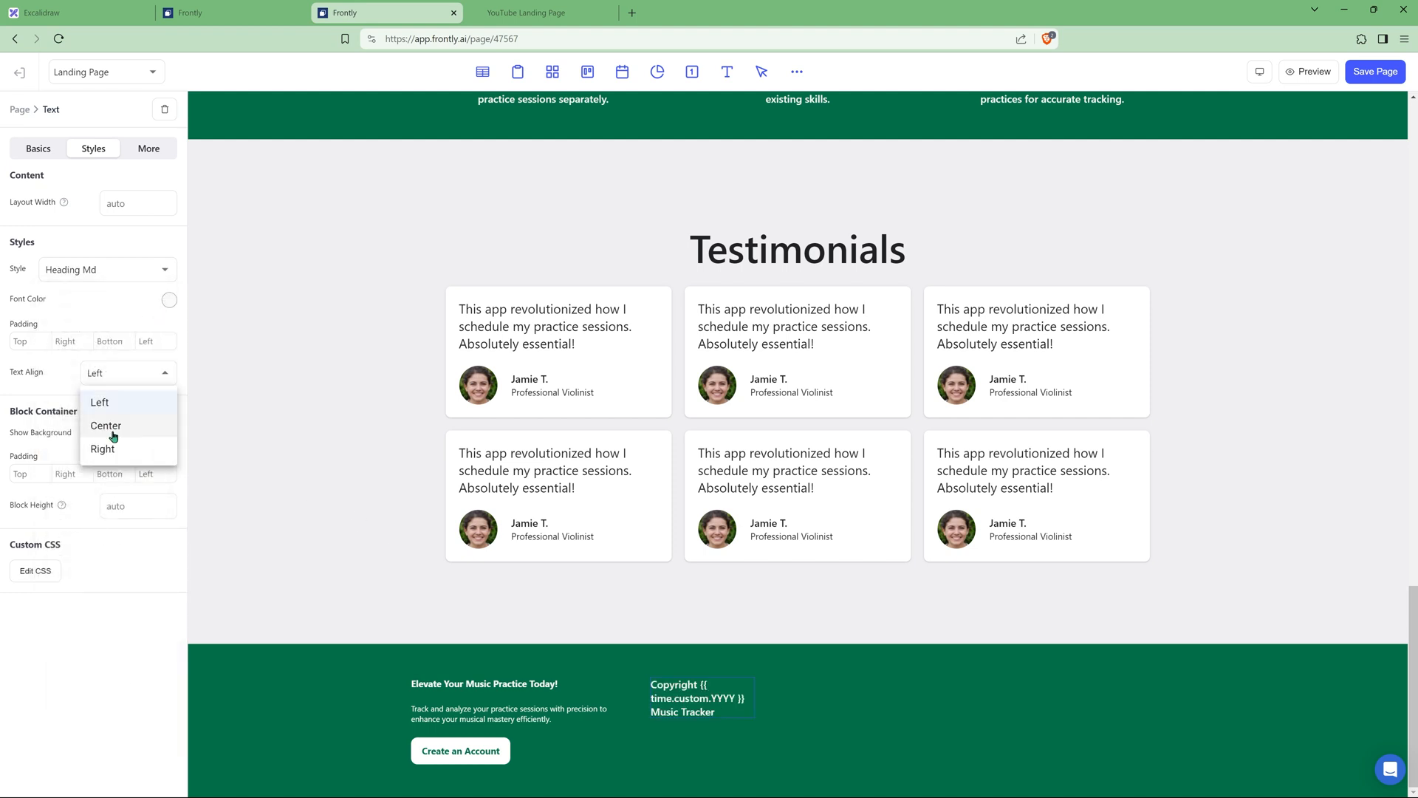
{"action": "left_click", "coordinate": [113, 427]}
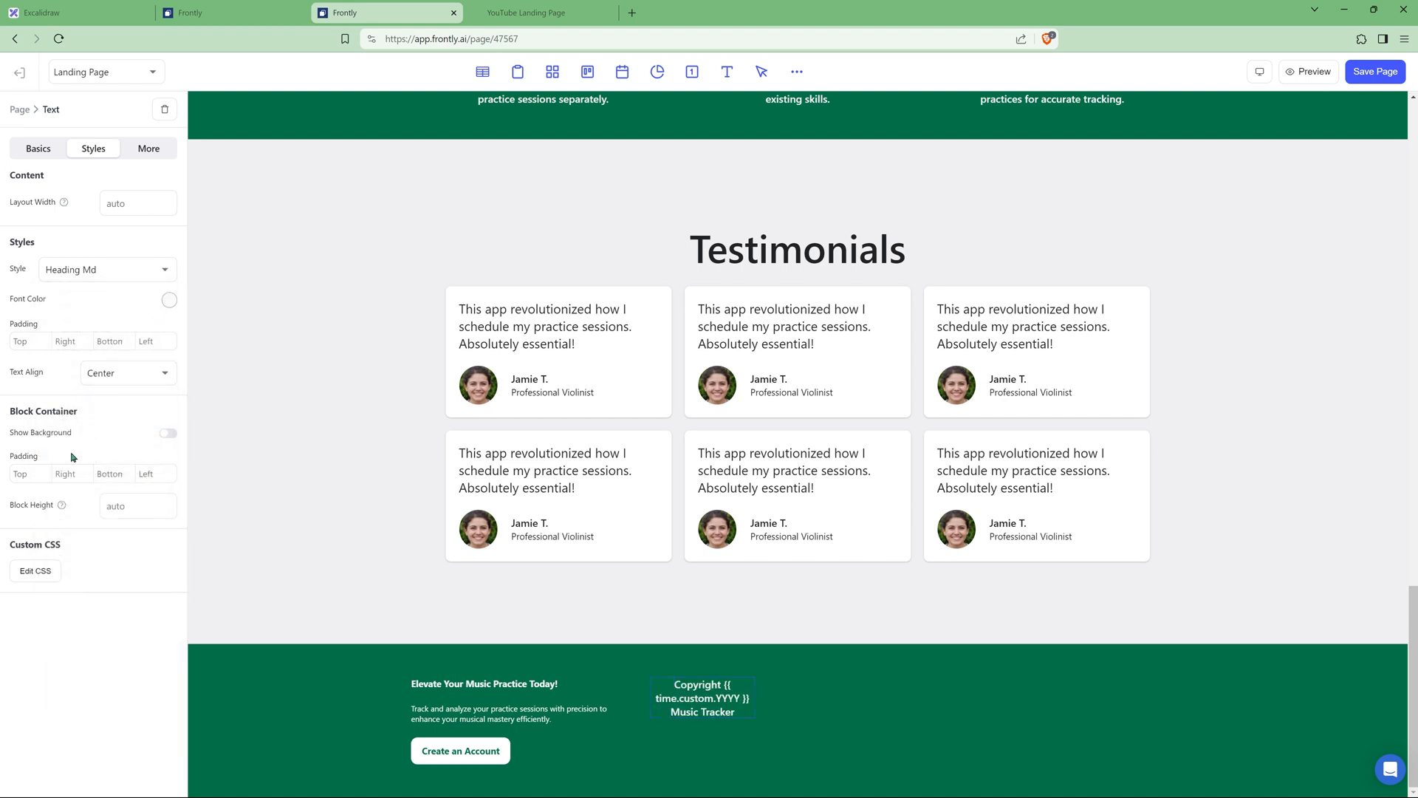
Step: Add a Column to the inner footer row, containing a Text block that reads "Follow Us on Social Media"
{"action": "left_click", "coordinate": [727, 763]}
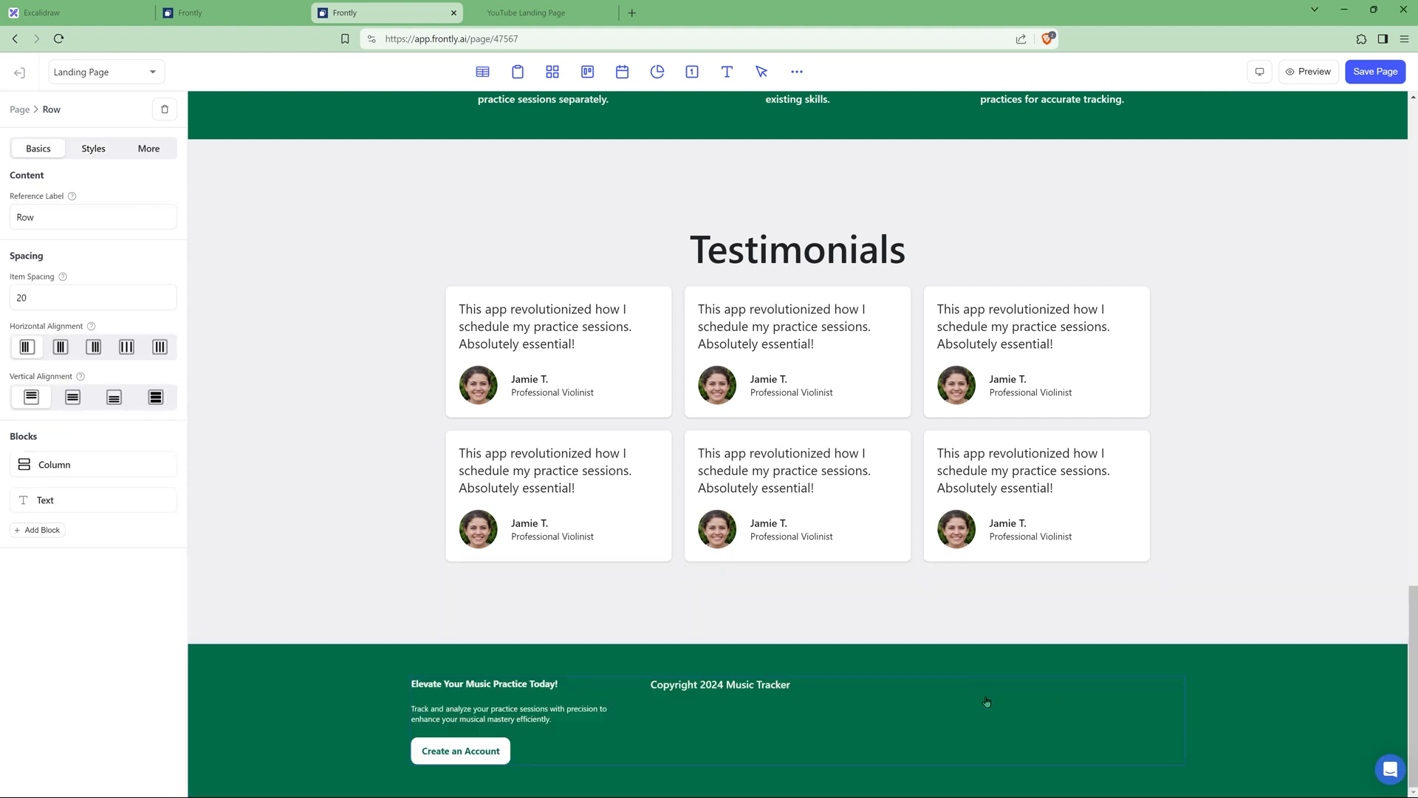
{"action": "left_click", "coordinate": [43, 532]}
{"action": "scroll", "coordinate": [734, 665], "scroll_direction": "down", "scroll_amount": 3}
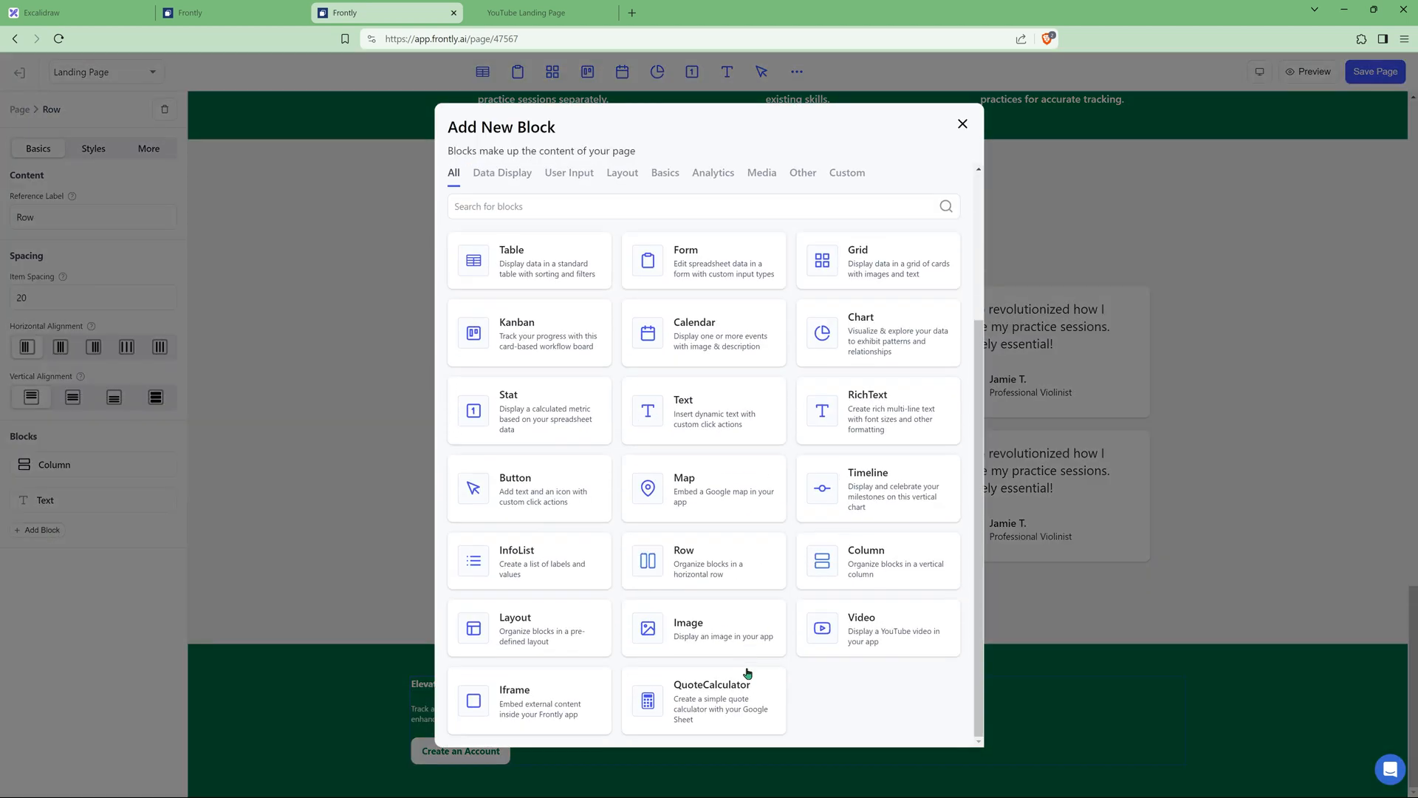
{"action": "left_click", "coordinate": [544, 633]}
{"action": "left_click", "coordinate": [30, 408]}
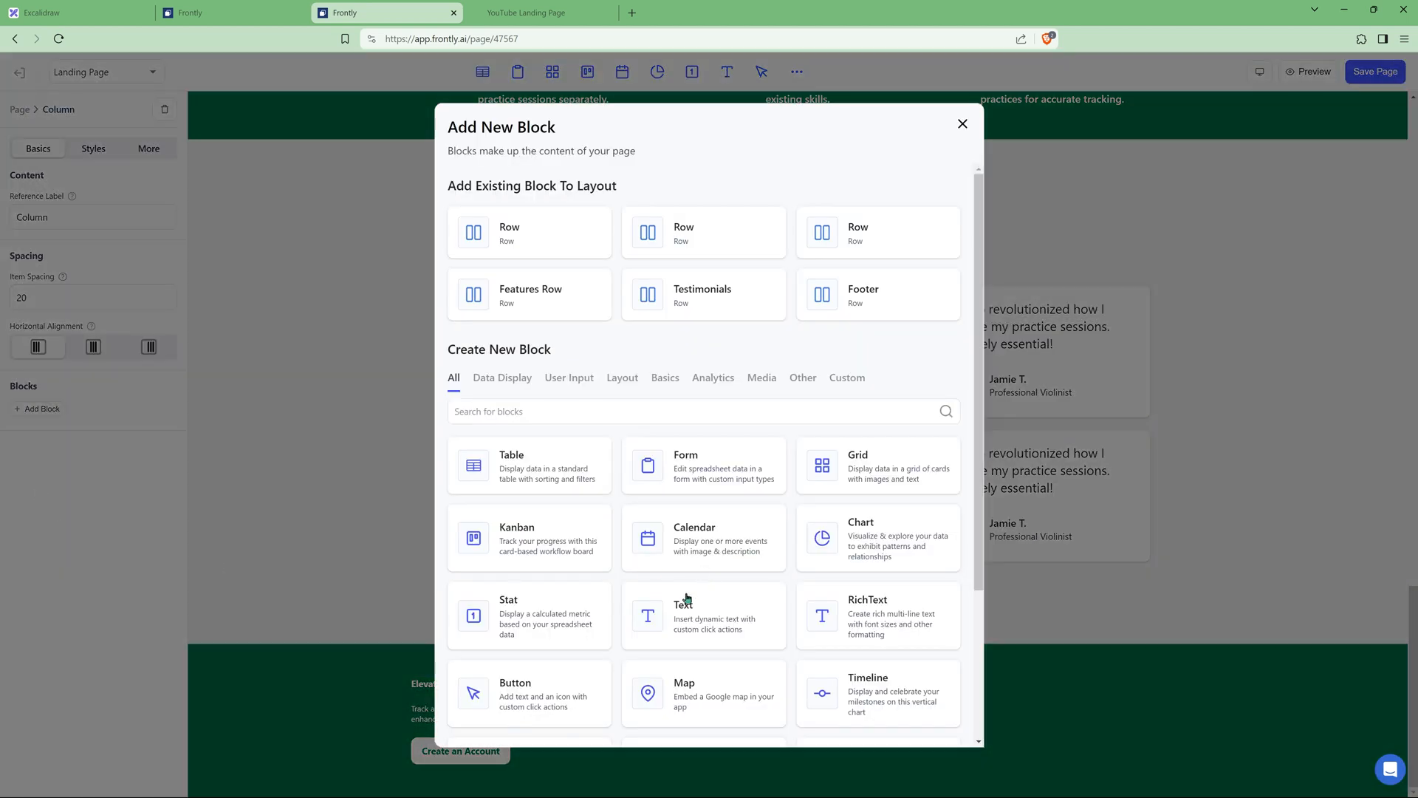
{"action": "left_click", "coordinate": [697, 618]}
{"action": "triple_click", "coordinate": [103, 214]}
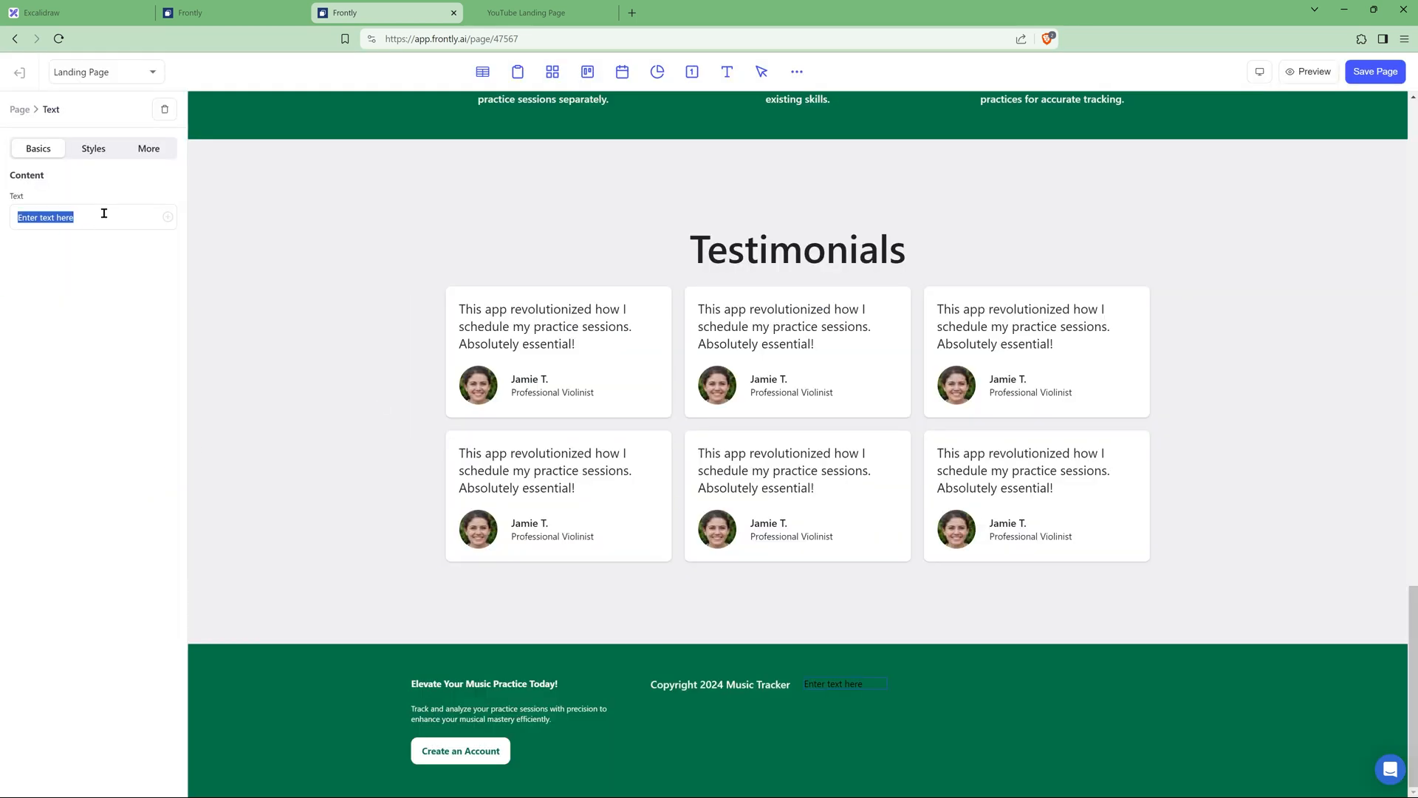
{"action": "type", "text": "Follow Us on Social Media"}
Step: Set the text style of the "Follow Us on Social Media" block to Heading Md
{"action": "left_click", "coordinate": [93, 148]}
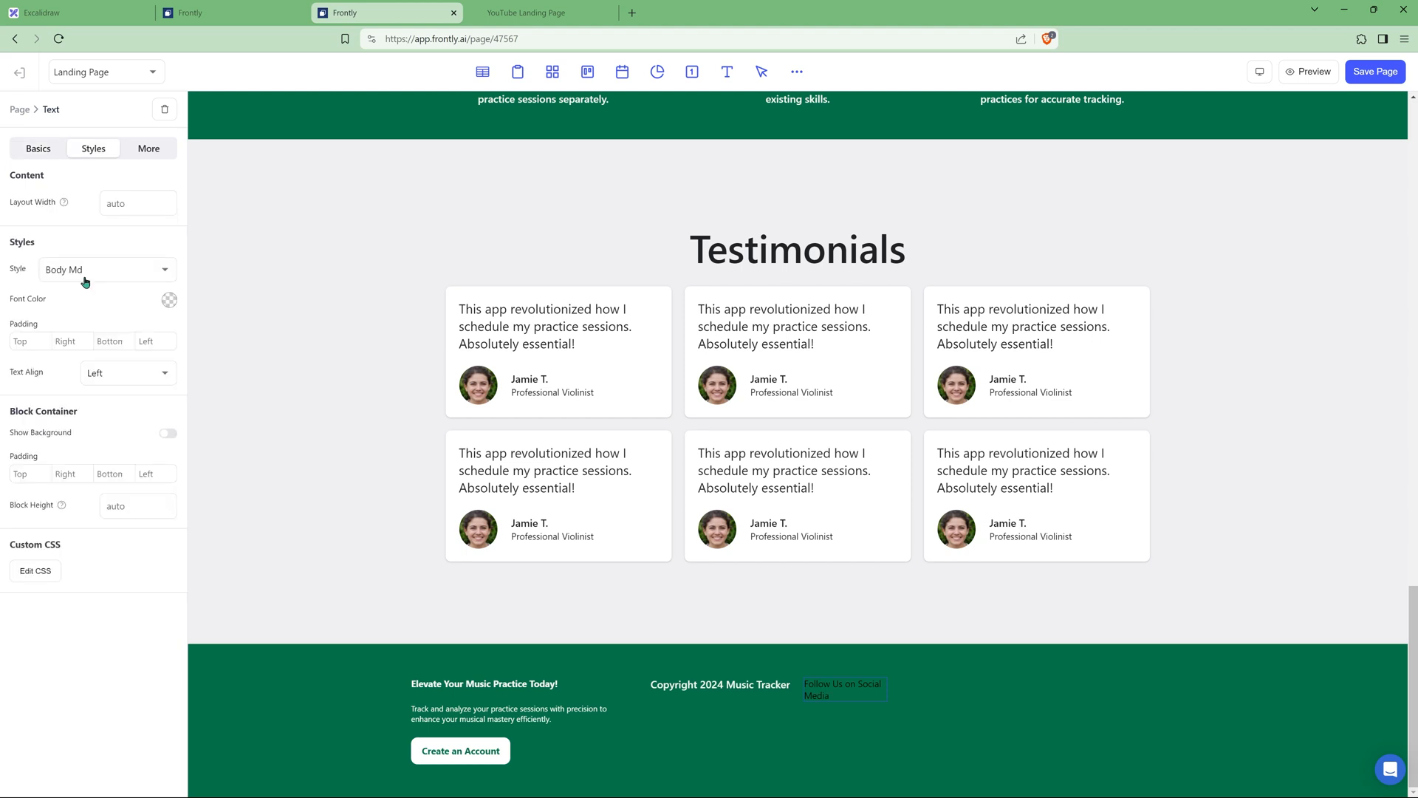
{"action": "left_click", "coordinate": [88, 270]}
{"action": "left_click", "coordinate": [78, 461]}
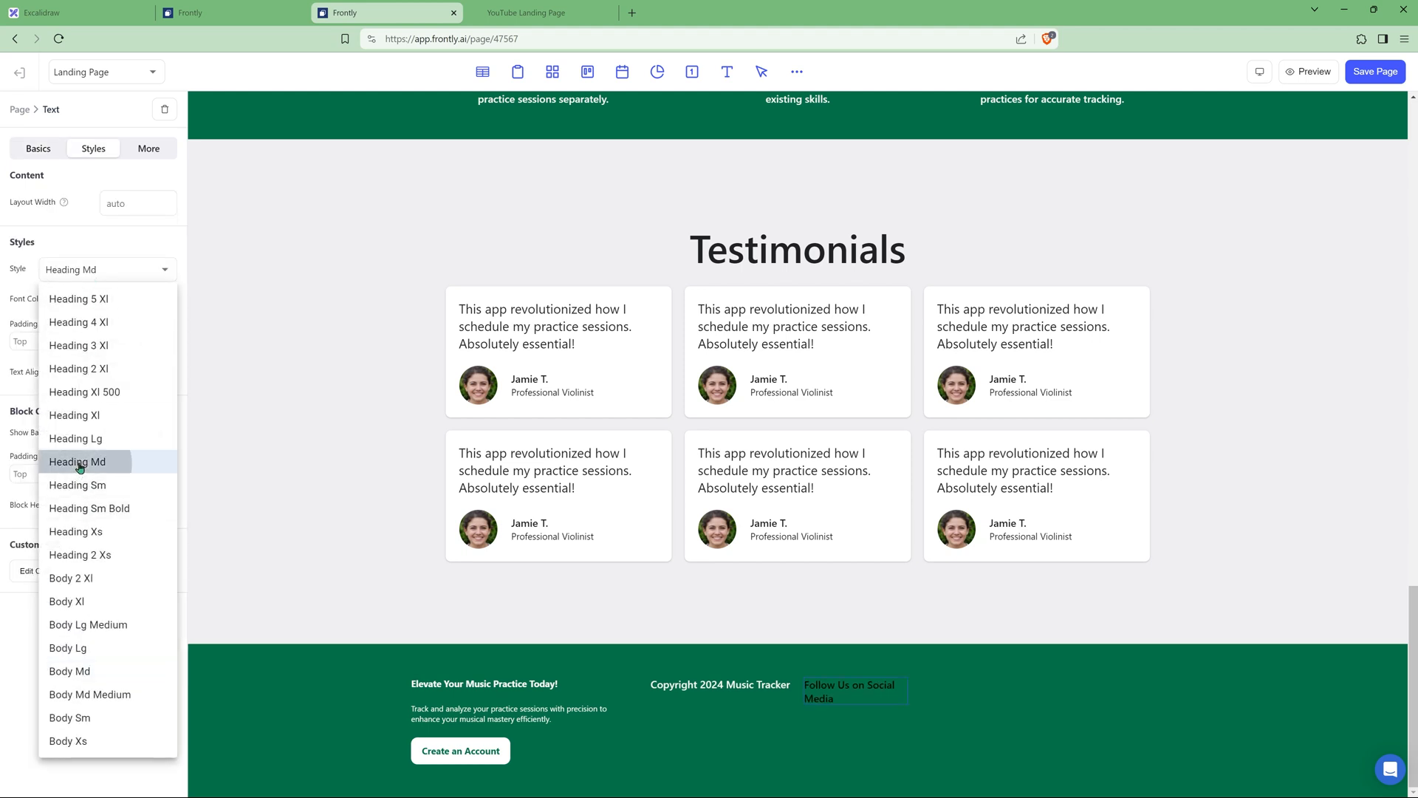
Step: Give the "Follow Us on Social Media" text the font color #fafafa and align it right
{"action": "left_click", "coordinate": [169, 300]}
{"action": "left_click", "coordinate": [224, 434]}
{"action": "type", "text": "#fafafa"}
{"action": "left_click", "coordinate": [118, 373]}
{"action": "left_click", "coordinate": [111, 465]}
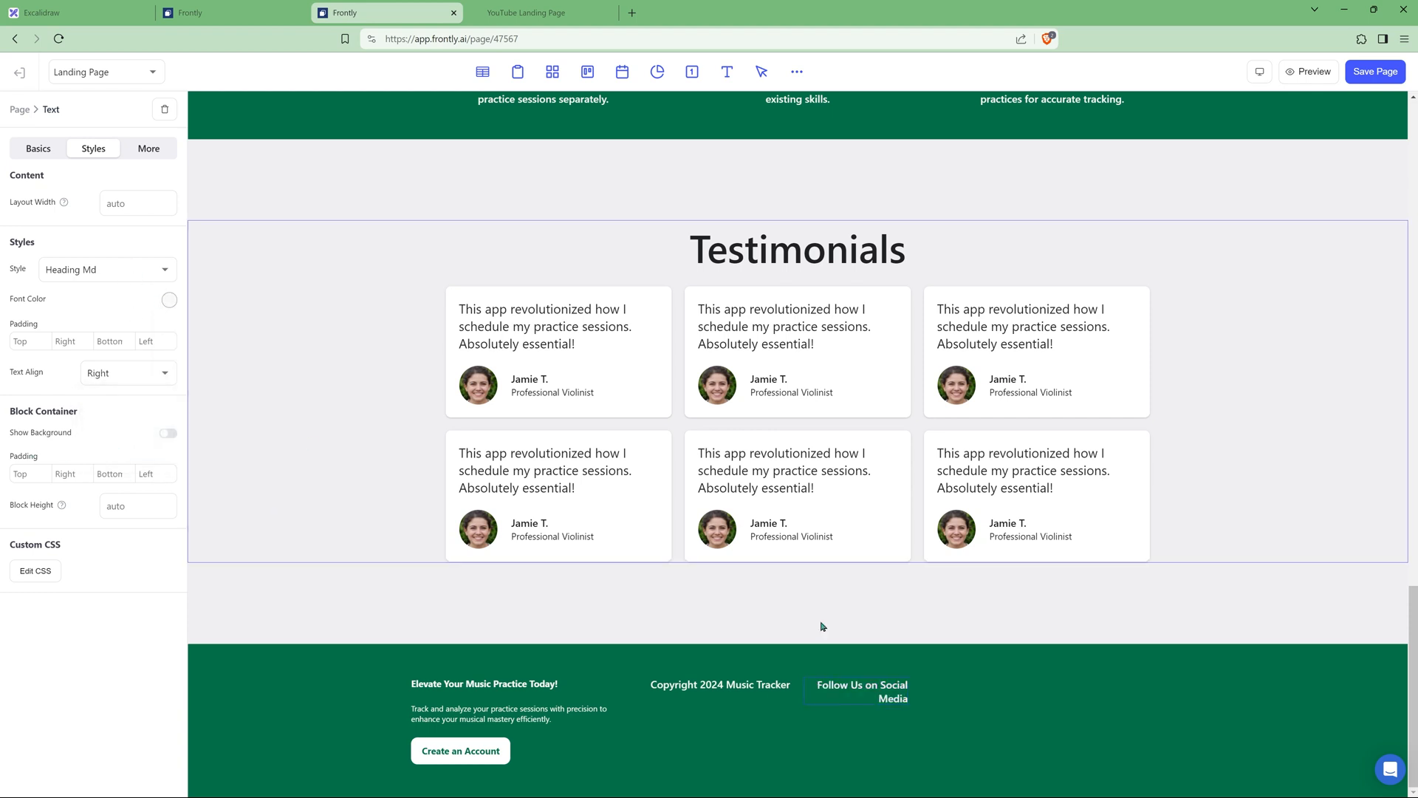
Step: Add a Row below the "Follow Us on Social Media" text in its footer column and place an Image block inside it
{"action": "left_click", "coordinate": [1056, 708]}
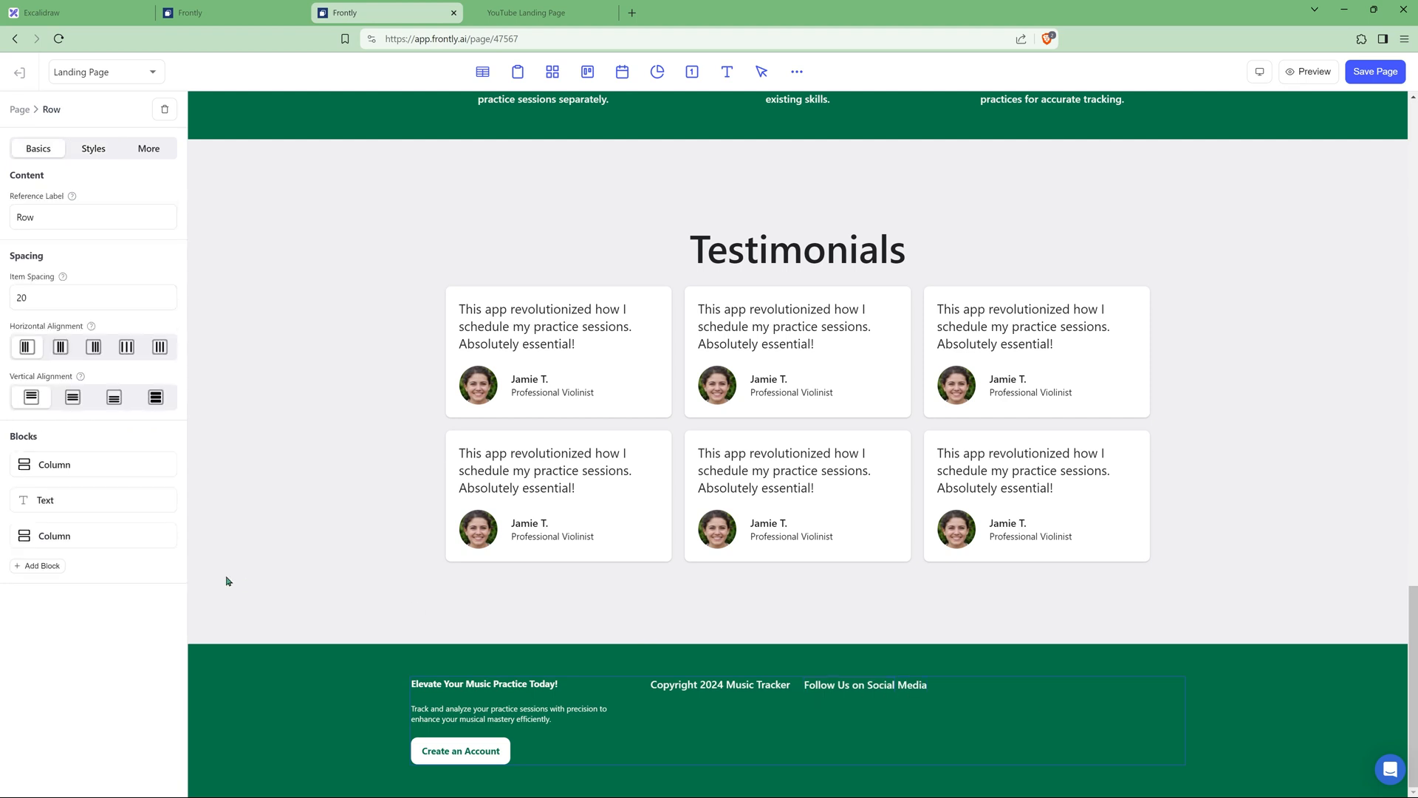
{"action": "left_click", "coordinate": [67, 542]}
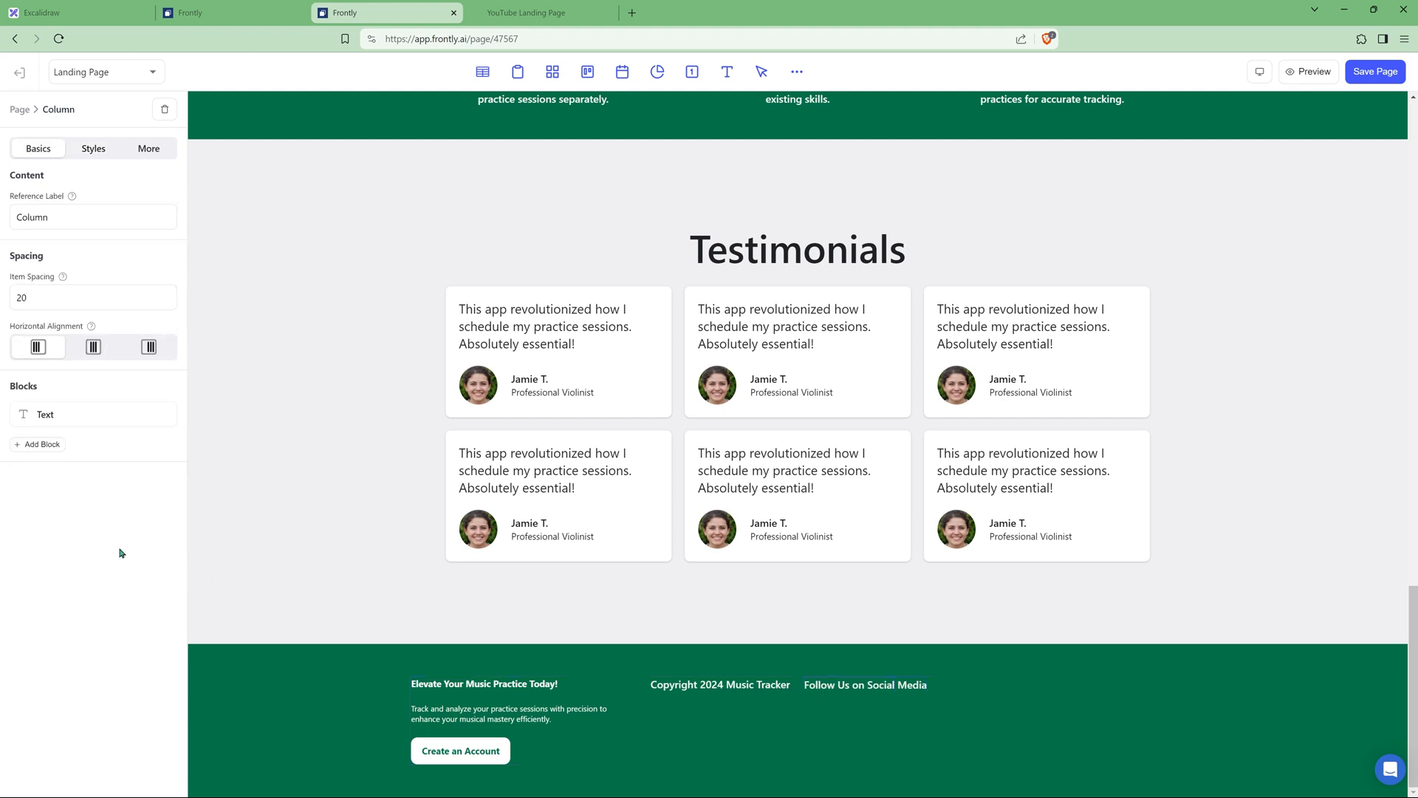
{"action": "left_click", "coordinate": [50, 447]}
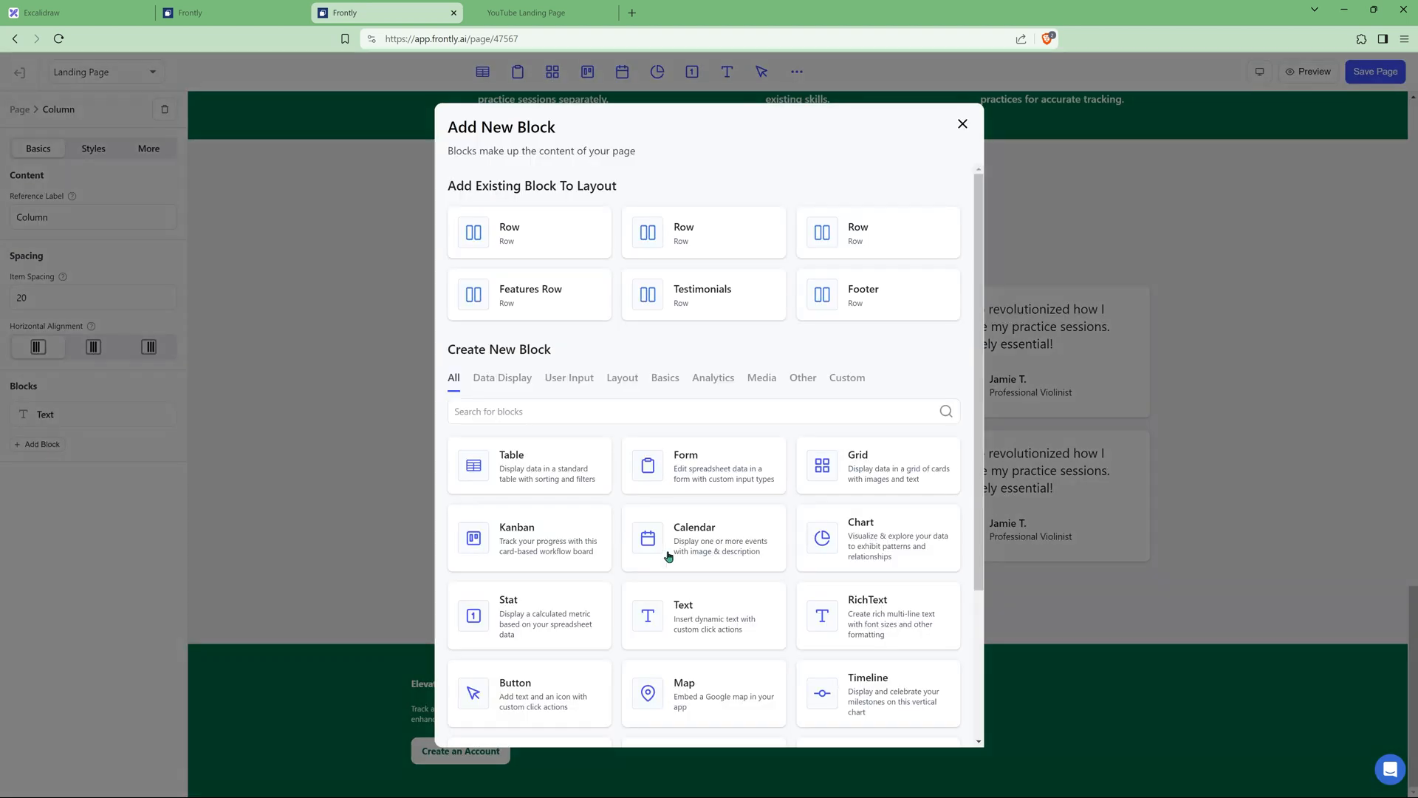
{"action": "scroll", "coordinate": [680, 599], "scroll_direction": "down", "scroll_amount": 3}
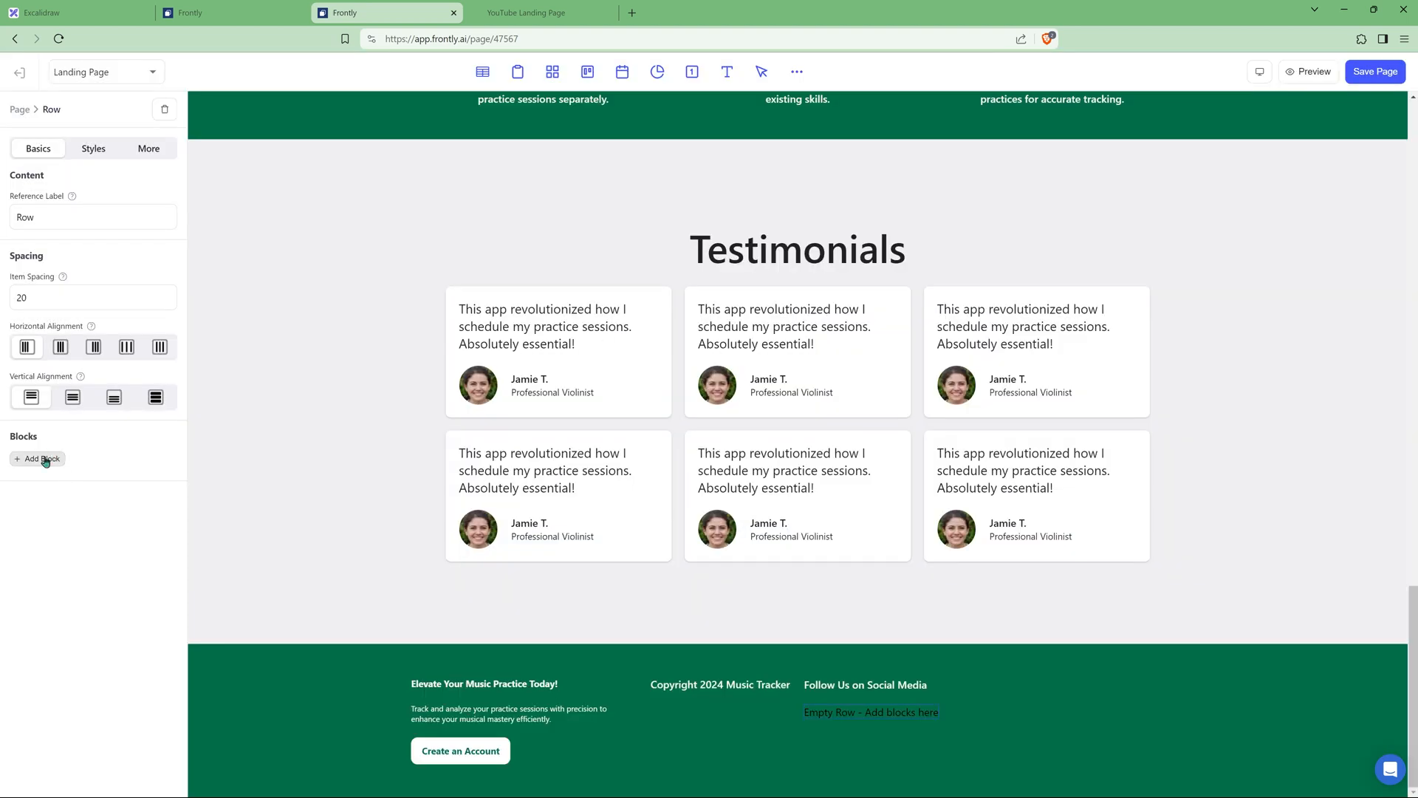
{"action": "left_click", "coordinate": [44, 459]}
{"action": "scroll", "coordinate": [589, 565], "scroll_direction": "down", "scroll_amount": 3}
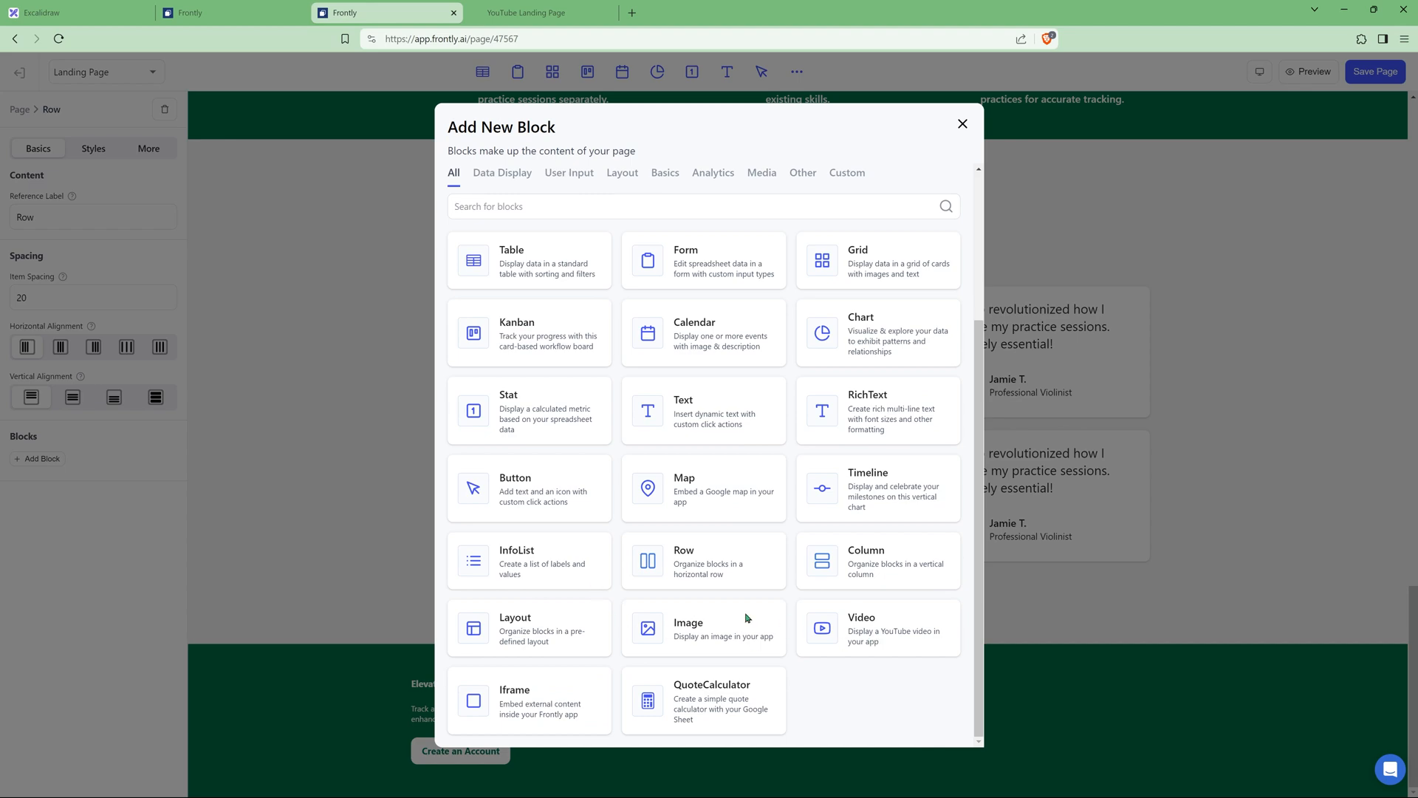
{"action": "left_click", "coordinate": [681, 616]}
Step: Set the new footer image's layout width and height to 30 each
{"action": "left_click", "coordinate": [93, 148]}
{"action": "left_click", "coordinate": [128, 200]}
{"action": "type", "text": "30"}
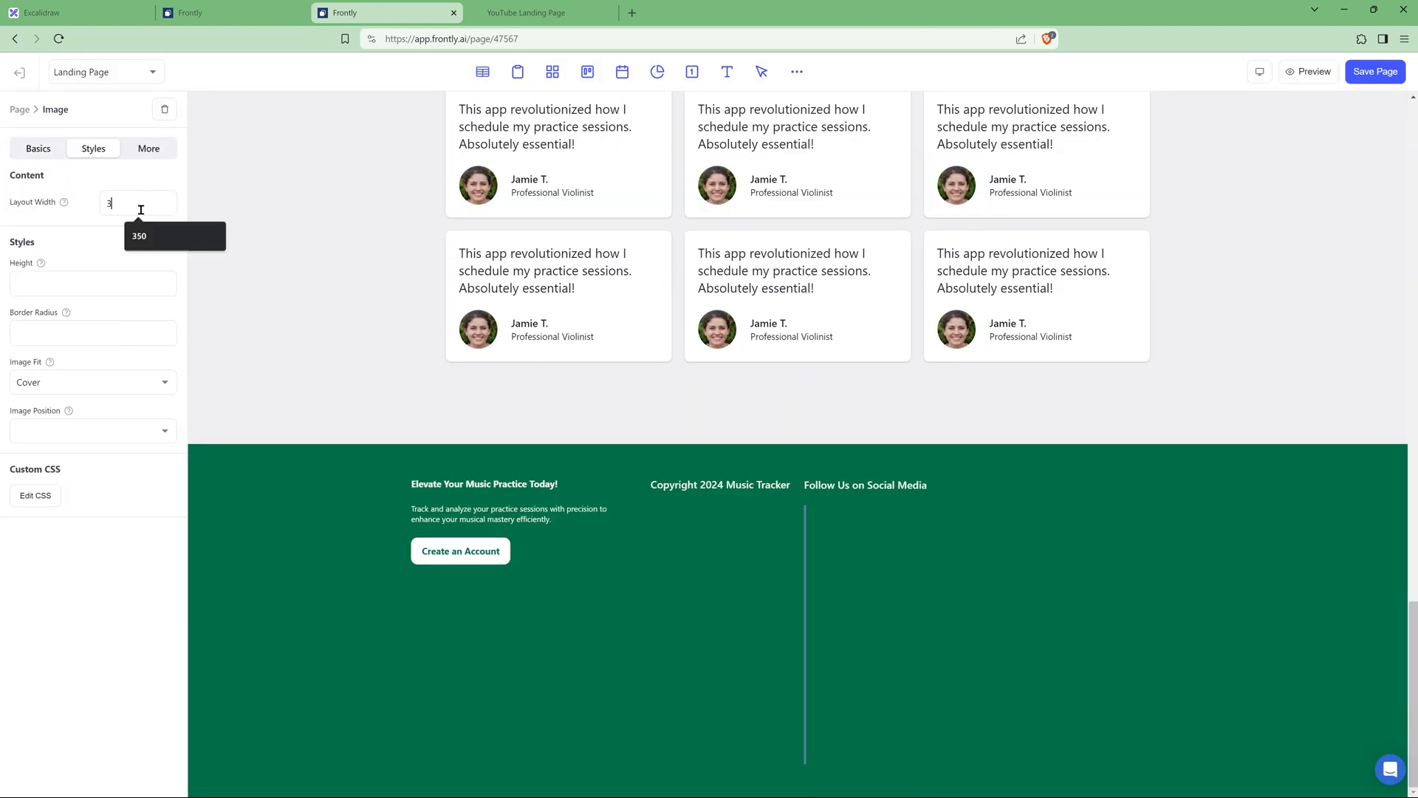
{"action": "left_click", "coordinate": [114, 281]}
{"action": "type", "text": "30"}
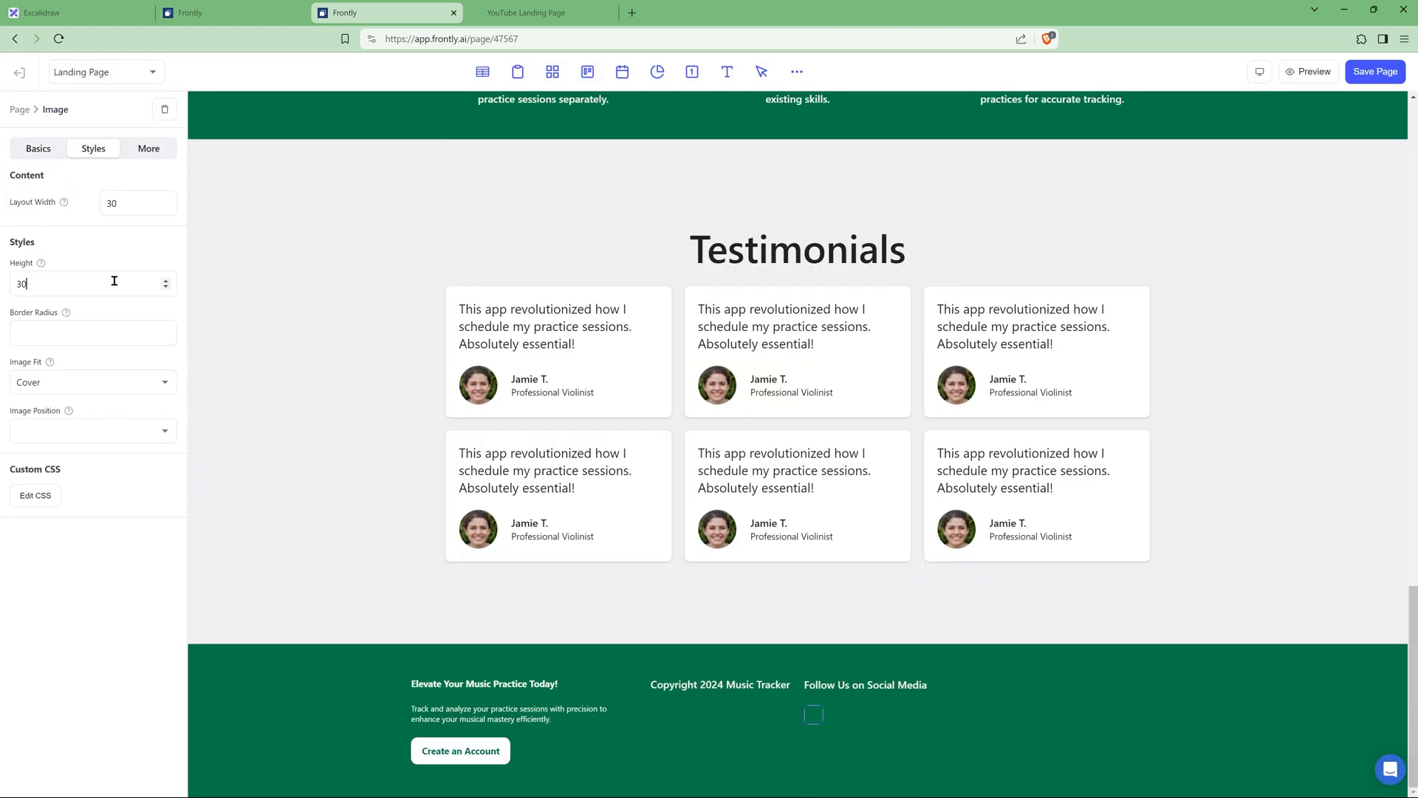
Step: Set the footer image's border radius to 0 and choose its image fit and image position
{"action": "left_click", "coordinate": [61, 330]}
{"action": "type", "text": "0"}
{"action": "left_click", "coordinate": [83, 384]}
{"action": "left_click", "coordinate": [39, 440]}
{"action": "left_click", "coordinate": [65, 431]}
{"action": "left_click", "coordinate": [56, 505]}
Step: Copy the link of the asset 004-linkedin_cyqz1u.png and use it as the footer image's URL
{"action": "left_click", "coordinate": [58, 149]}
{"action": "left_click", "coordinate": [221, 13]}
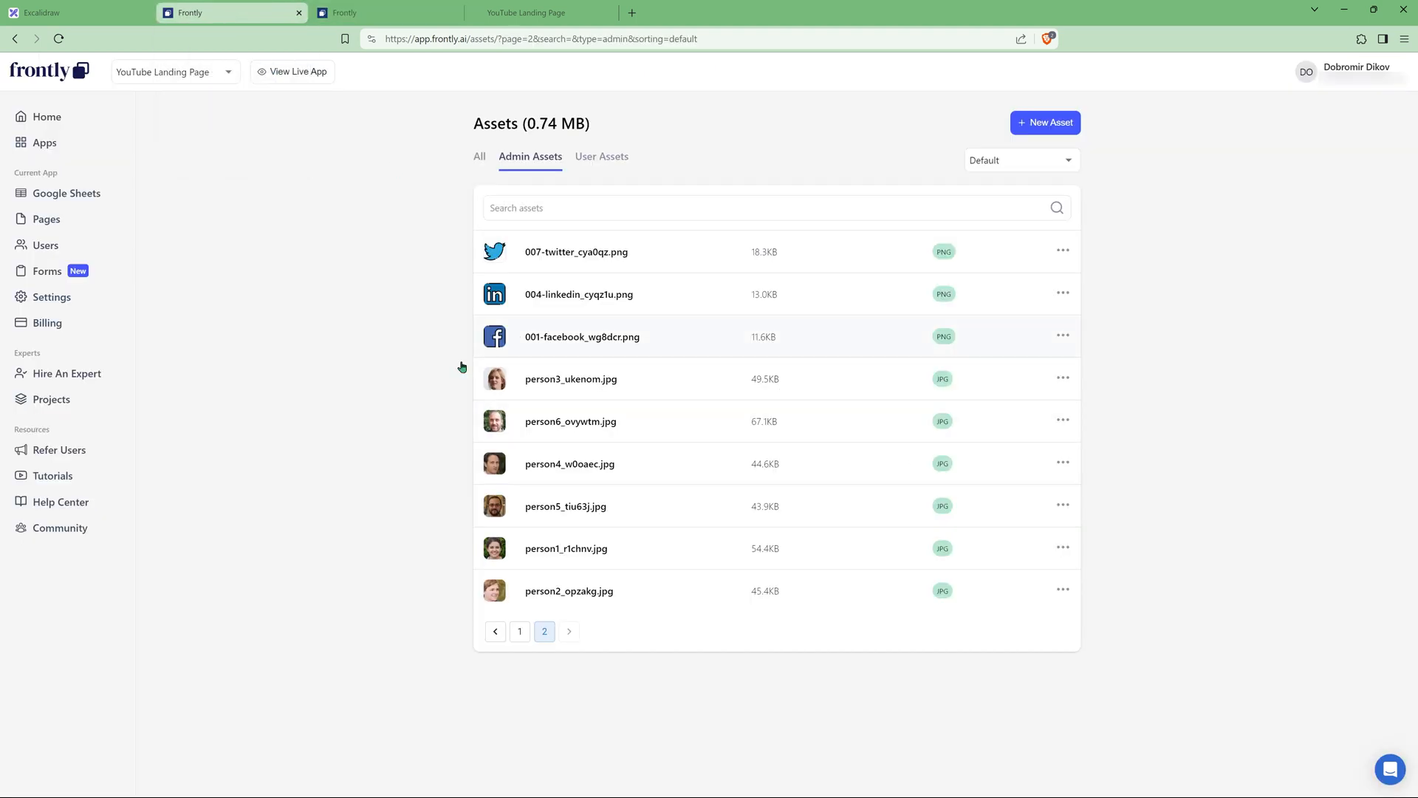
{"action": "left_click", "coordinate": [1062, 293]}
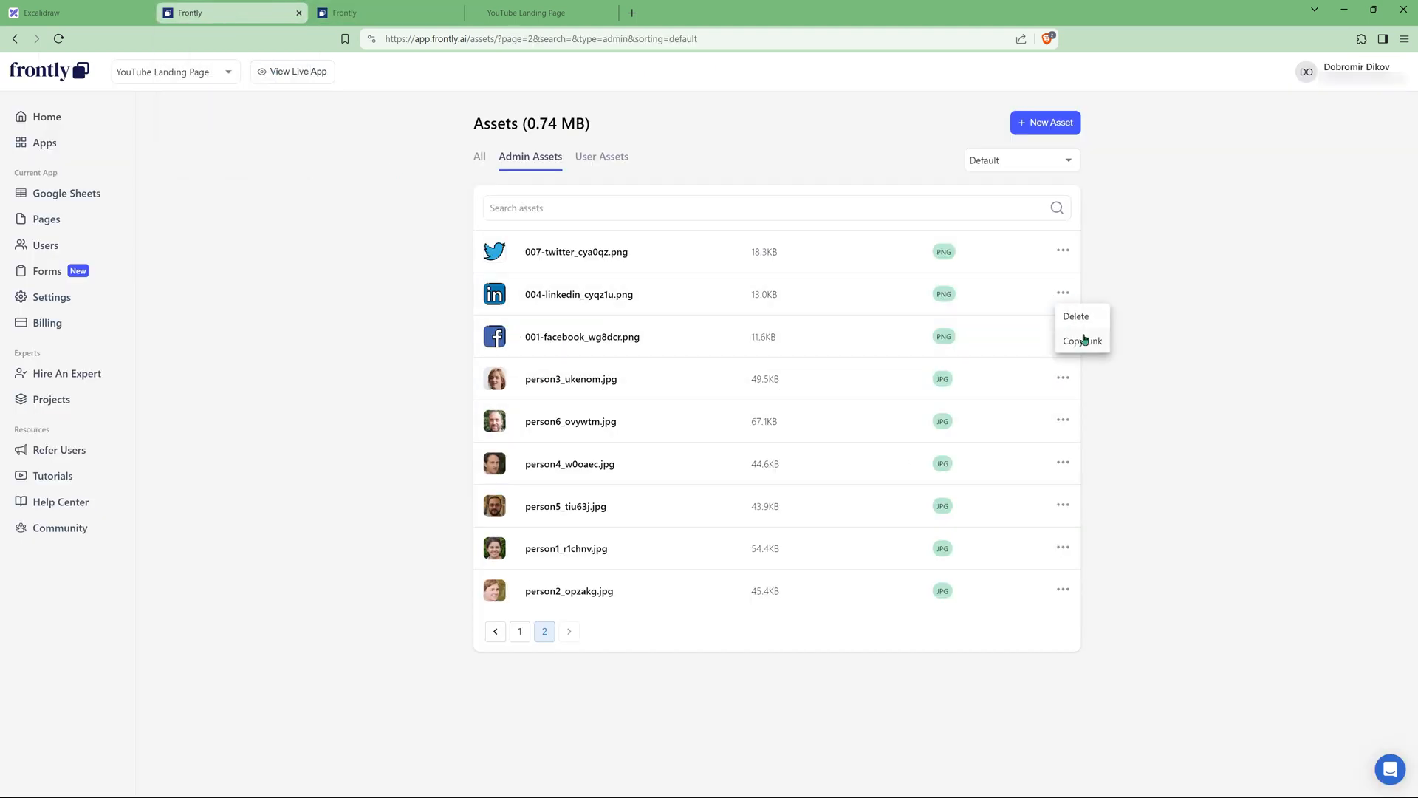
{"action": "left_click", "coordinate": [1082, 340]}
{"action": "left_click", "coordinate": [384, 13]}
{"action": "left_click", "coordinate": [51, 214]}
{"action": "key", "text": "ctrl+v"}
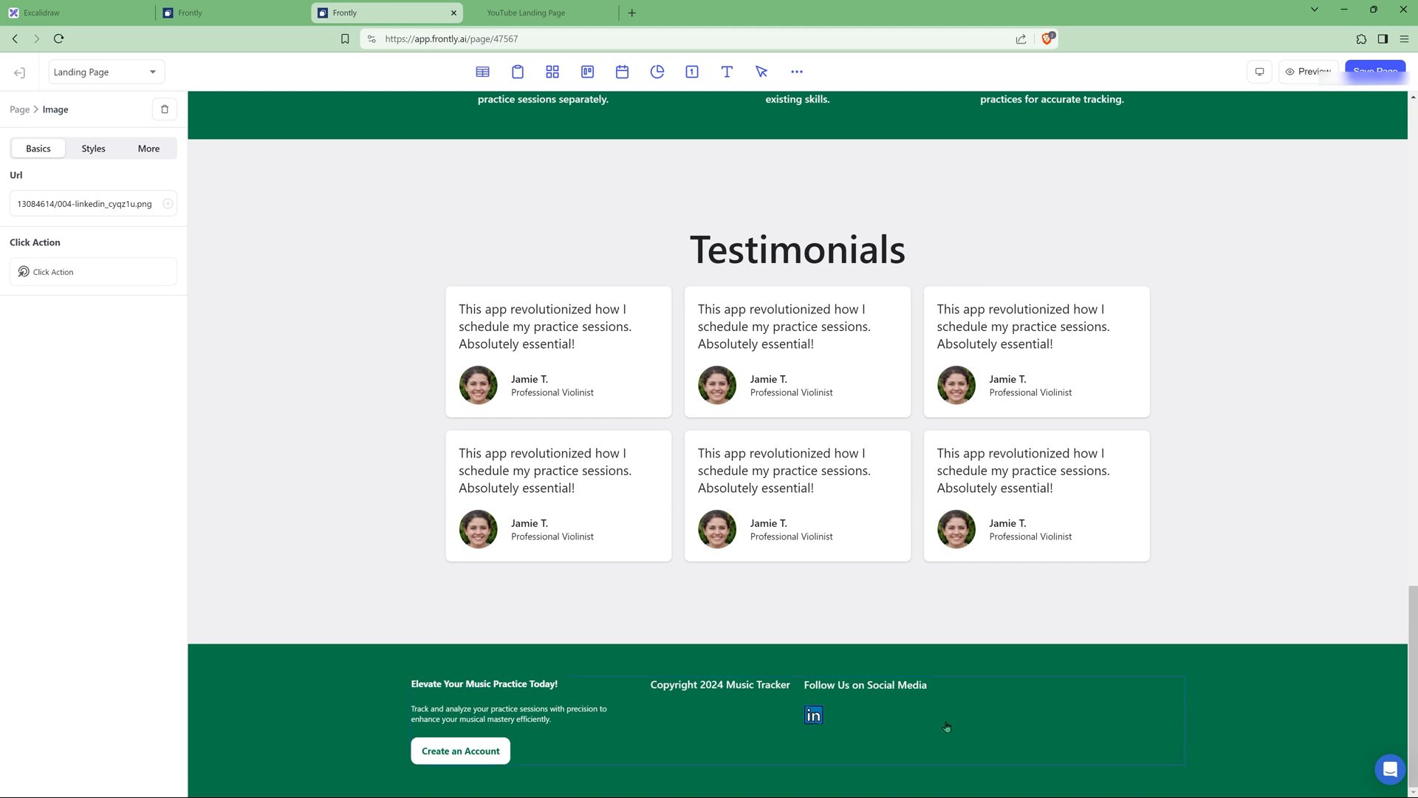
Step: Duplicate the LinkedIn image block twice within the social icon row
{"action": "left_click", "coordinate": [148, 148]}
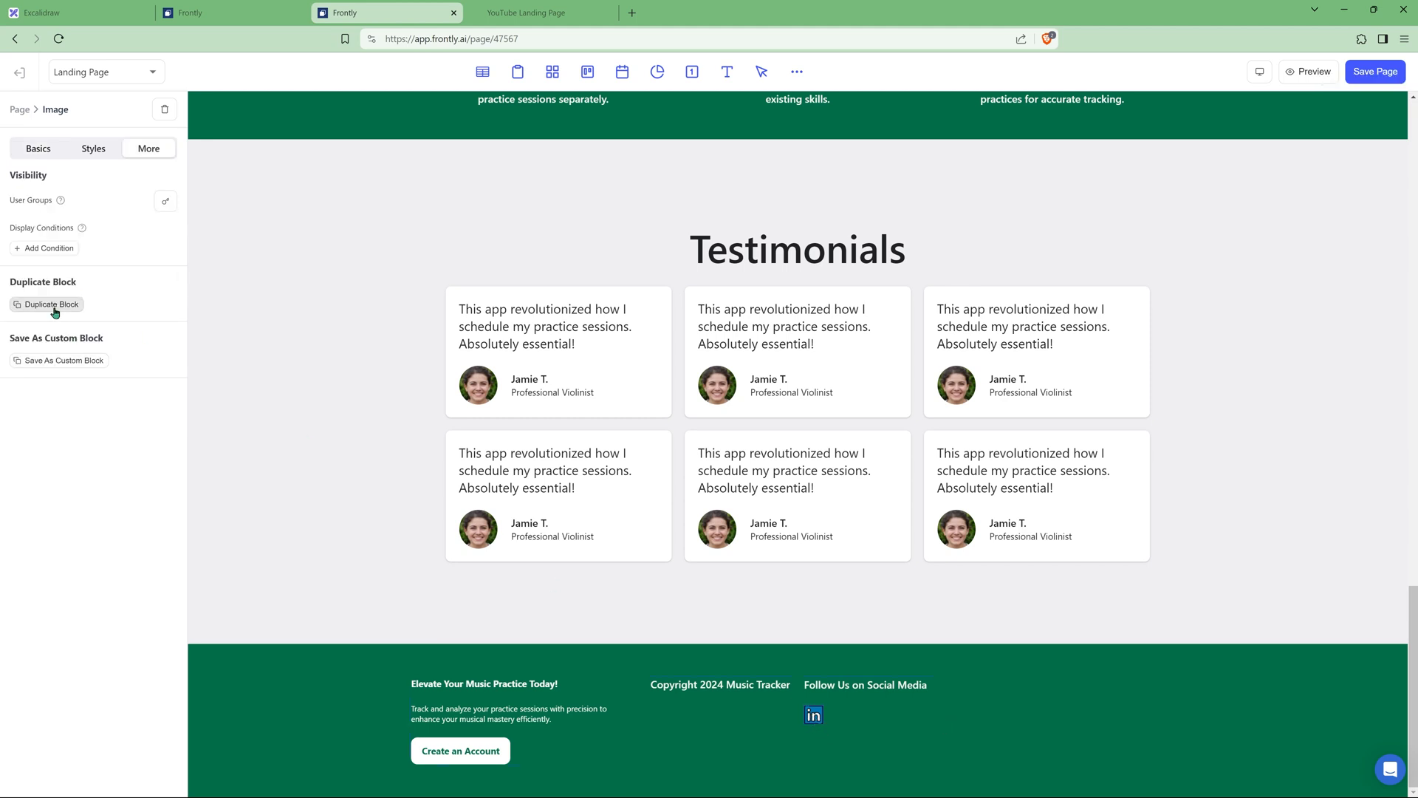
{"action": "left_click", "coordinate": [53, 305]}
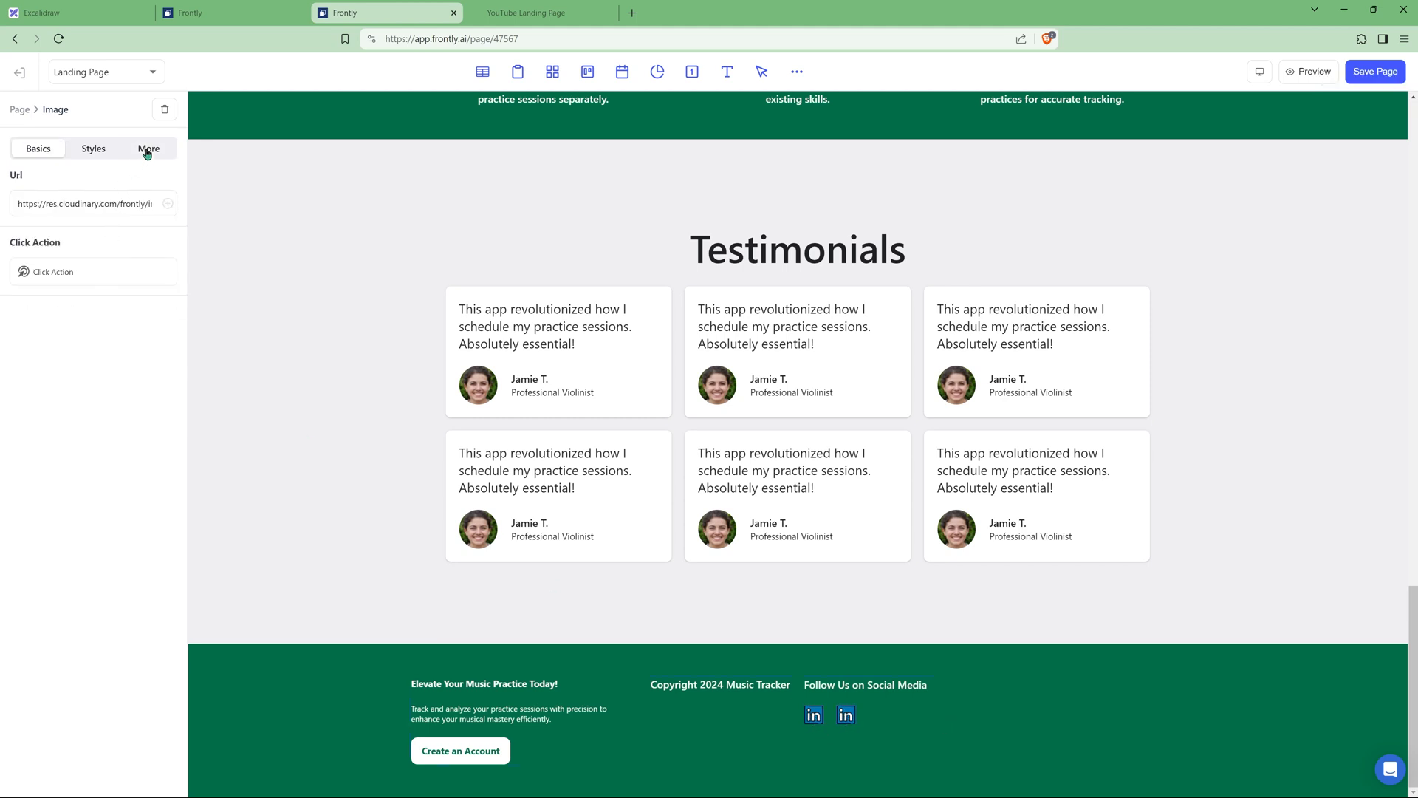
{"action": "left_click", "coordinate": [148, 148]}
{"action": "left_click", "coordinate": [66, 304]}
Step: Add the custom container CSS "& img:hover { cursor: pointer; }" to the row holding the social media icons
{"action": "left_click", "coordinate": [982, 721]}
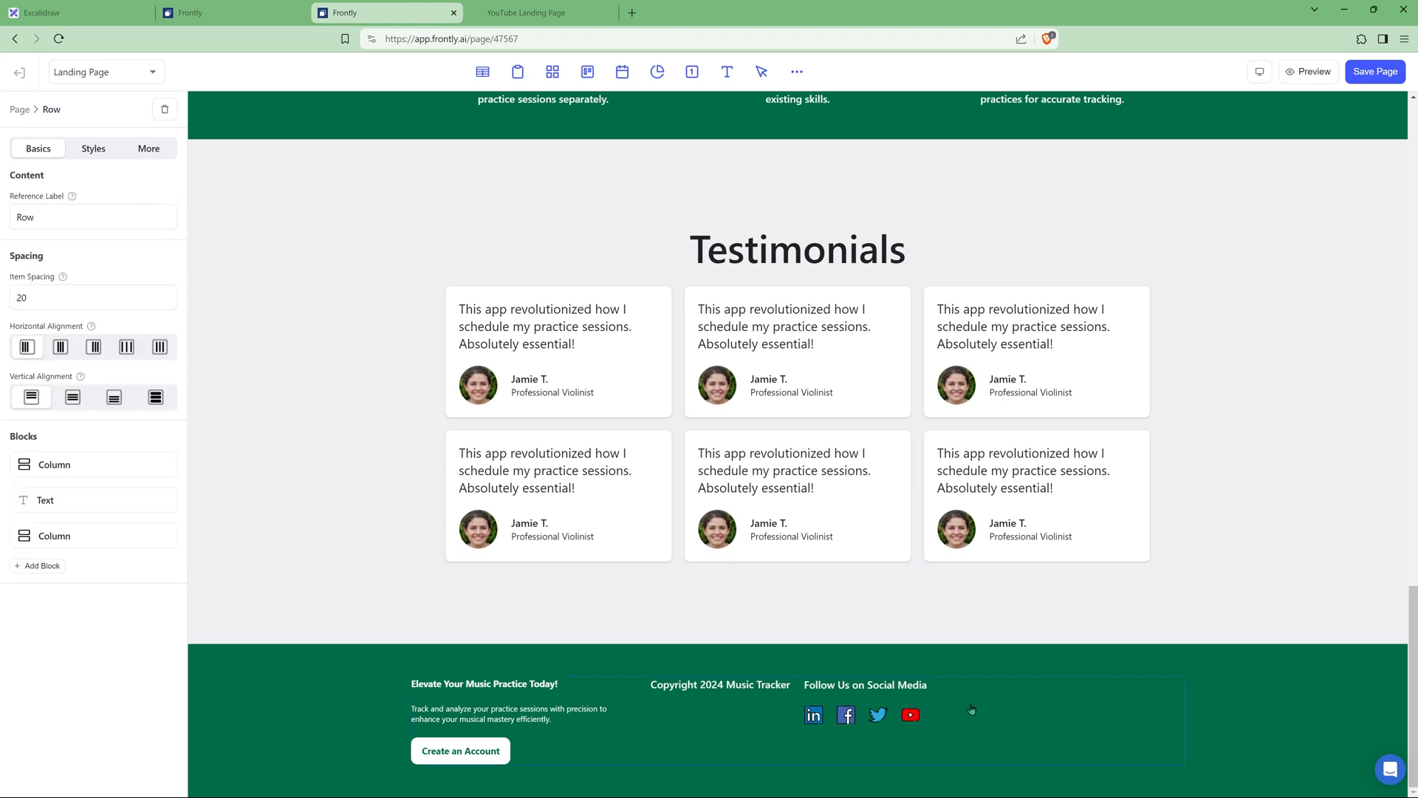
{"action": "left_click", "coordinate": [897, 720]}
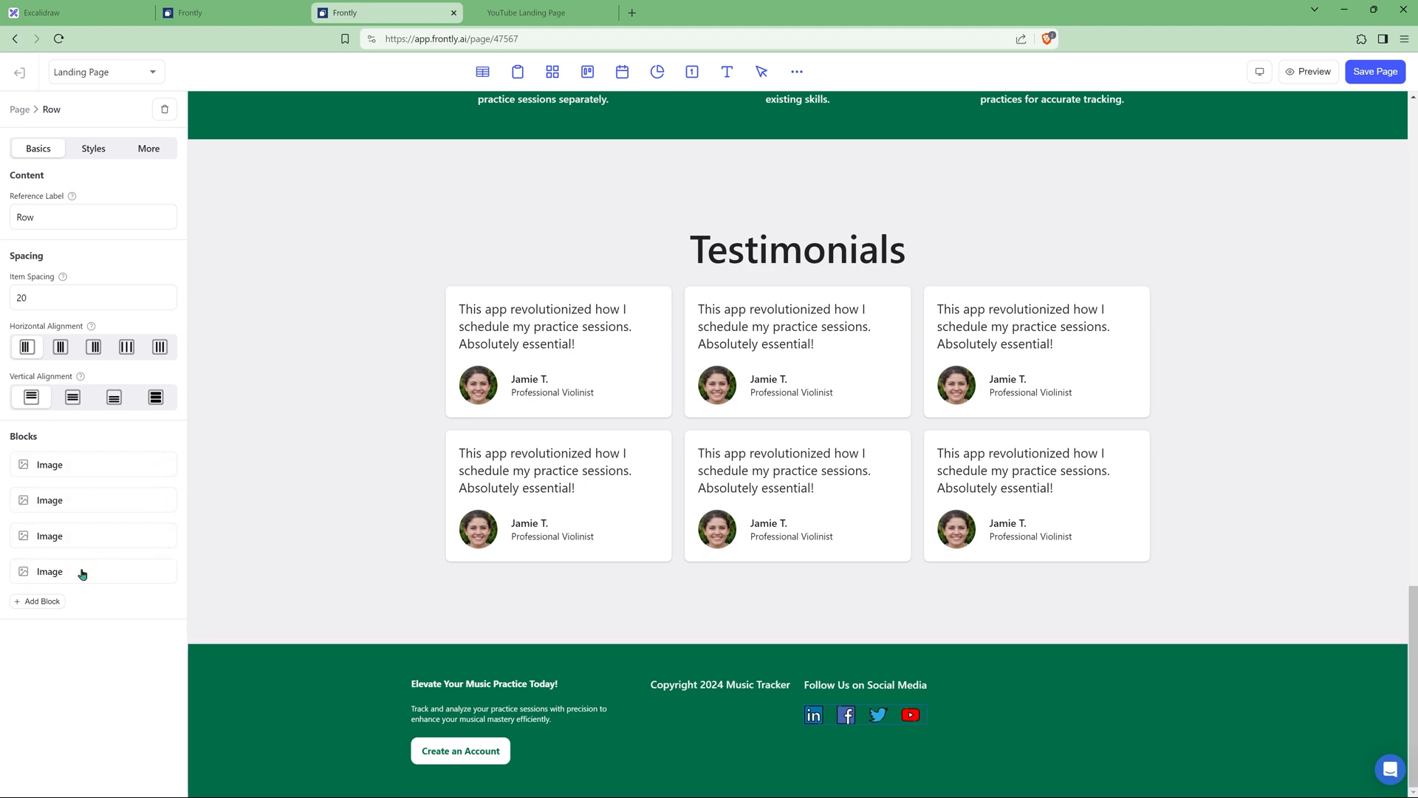
{"action": "left_click", "coordinate": [86, 150]}
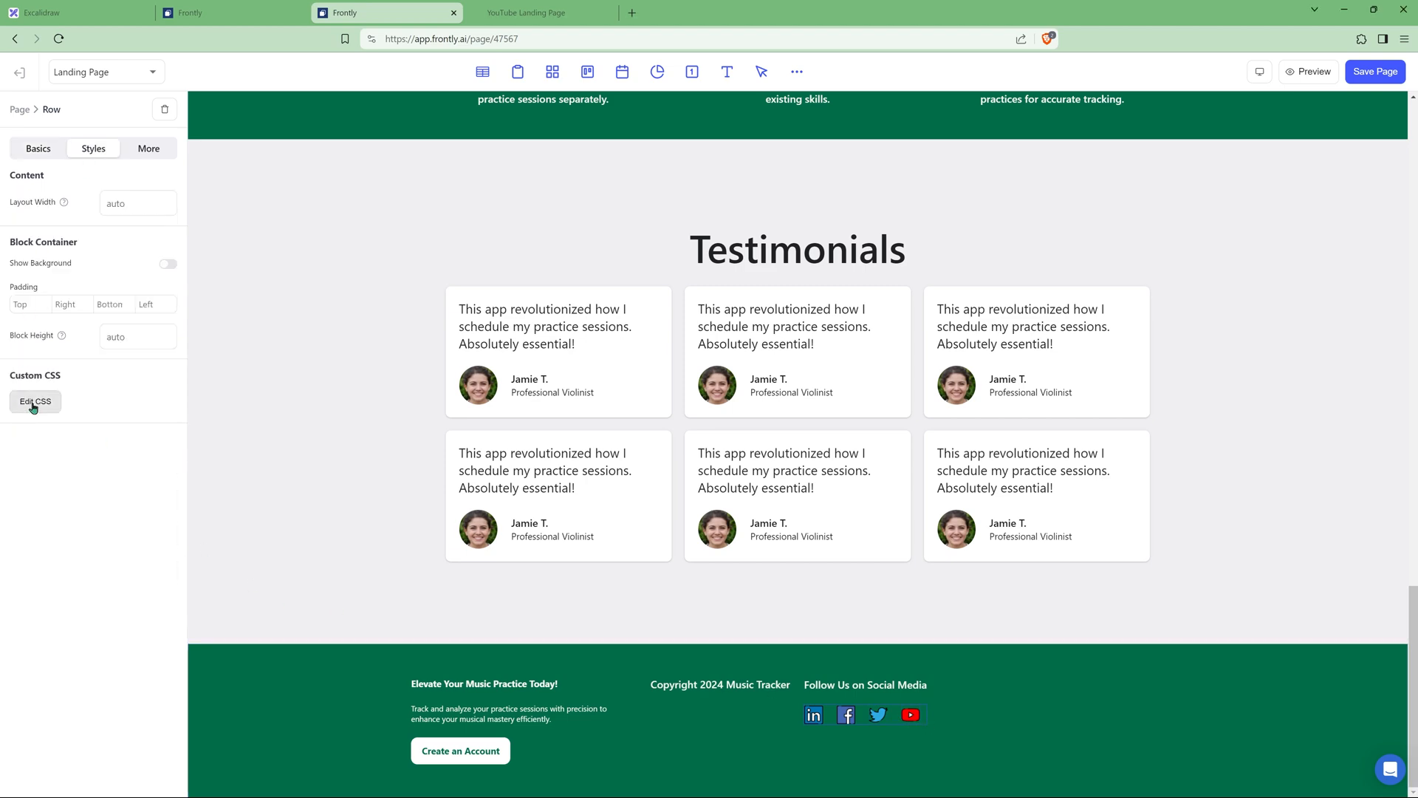
{"action": "left_click", "coordinate": [35, 403]}
{"action": "key", "text": "ctrl+v"}
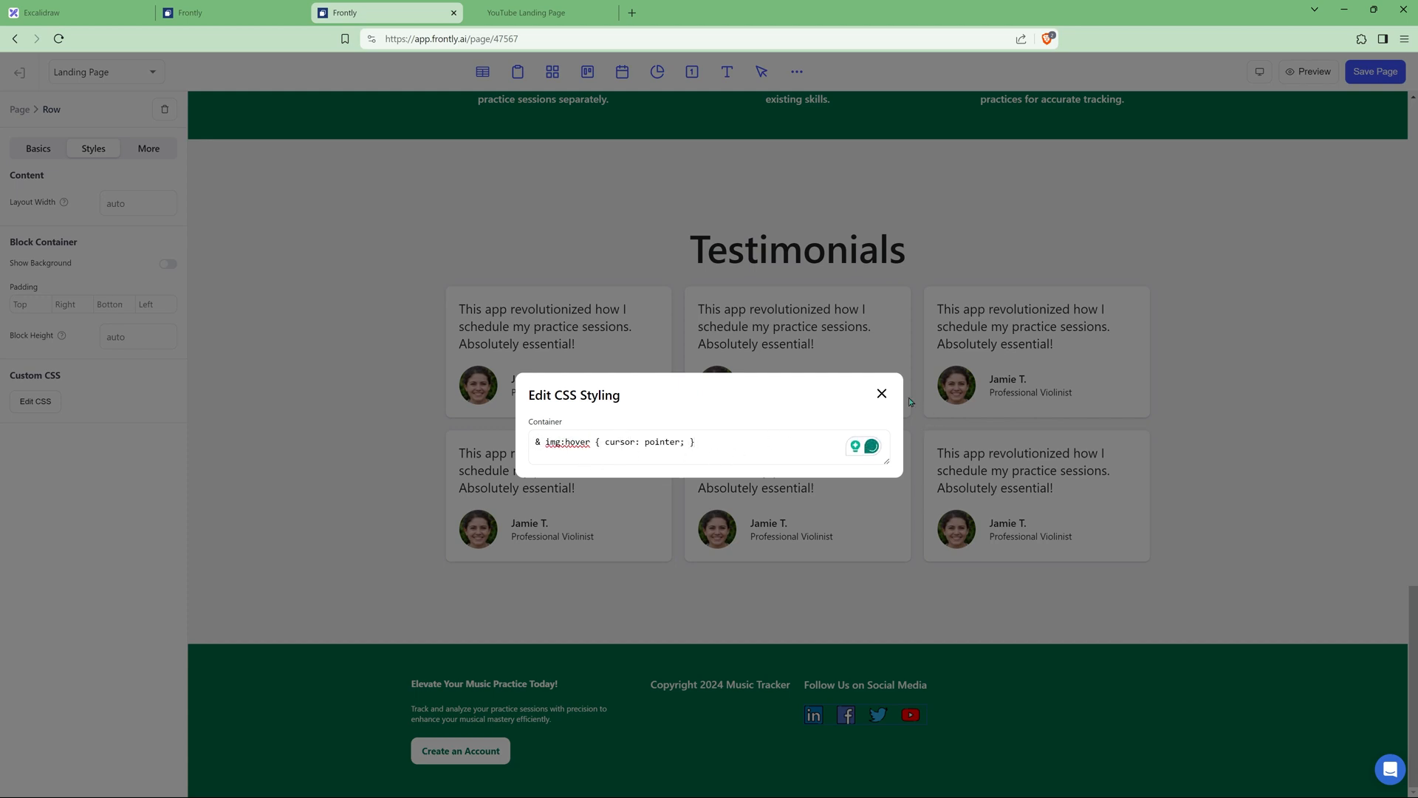
{"action": "left_click", "coordinate": [884, 396]}
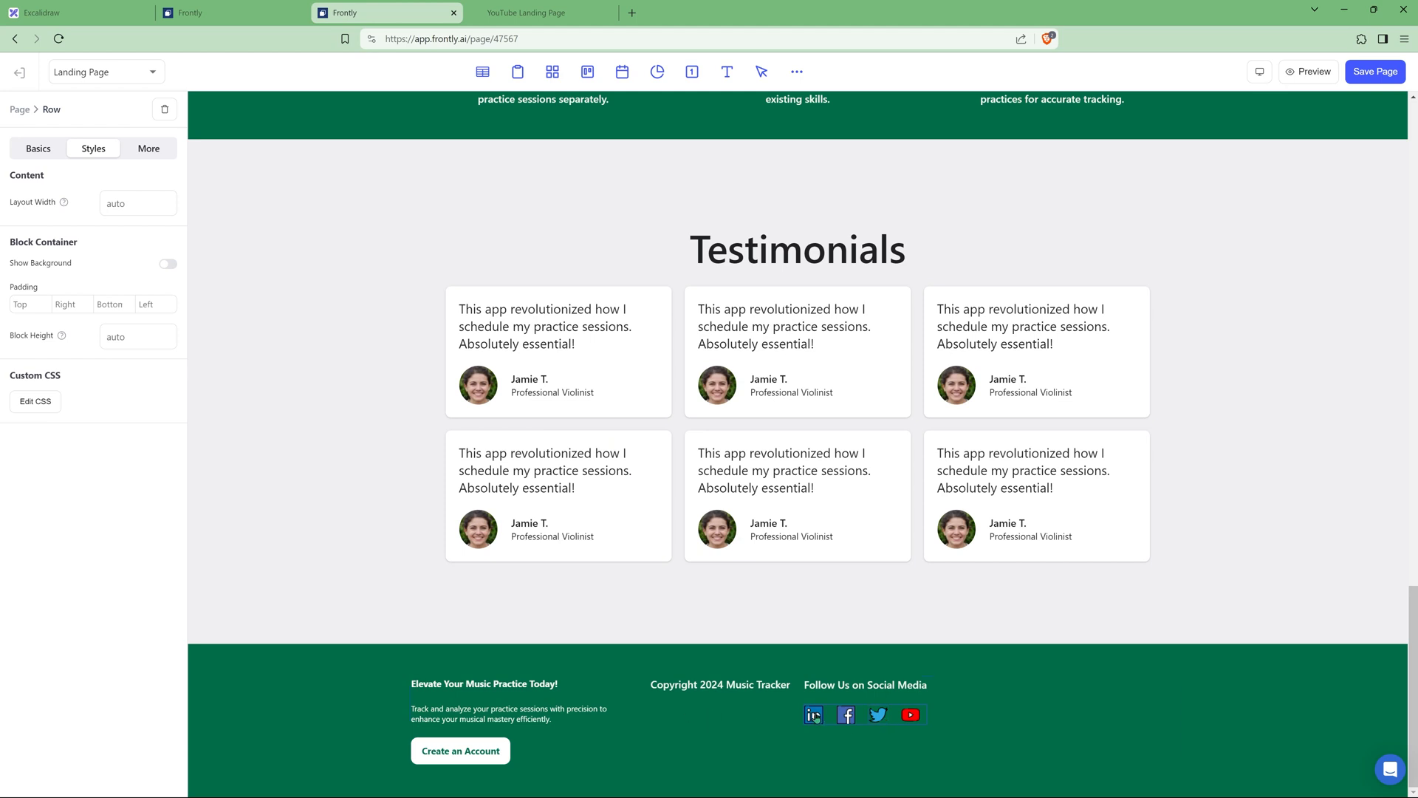
Step: Spread the inner footer row's blocks horizontally with space between them and center them vertically
{"action": "left_click", "coordinate": [756, 755]}
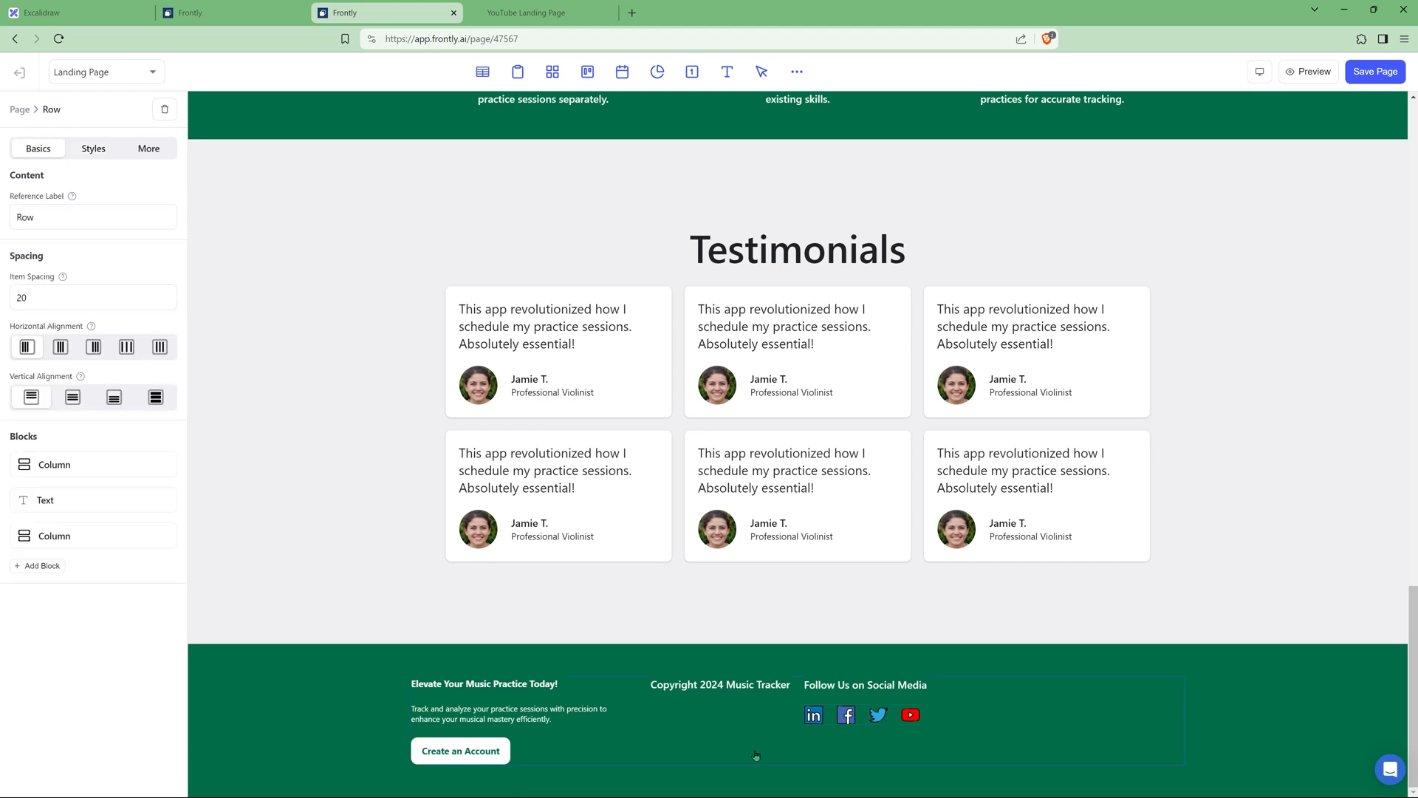
{"action": "left_click", "coordinate": [126, 348]}
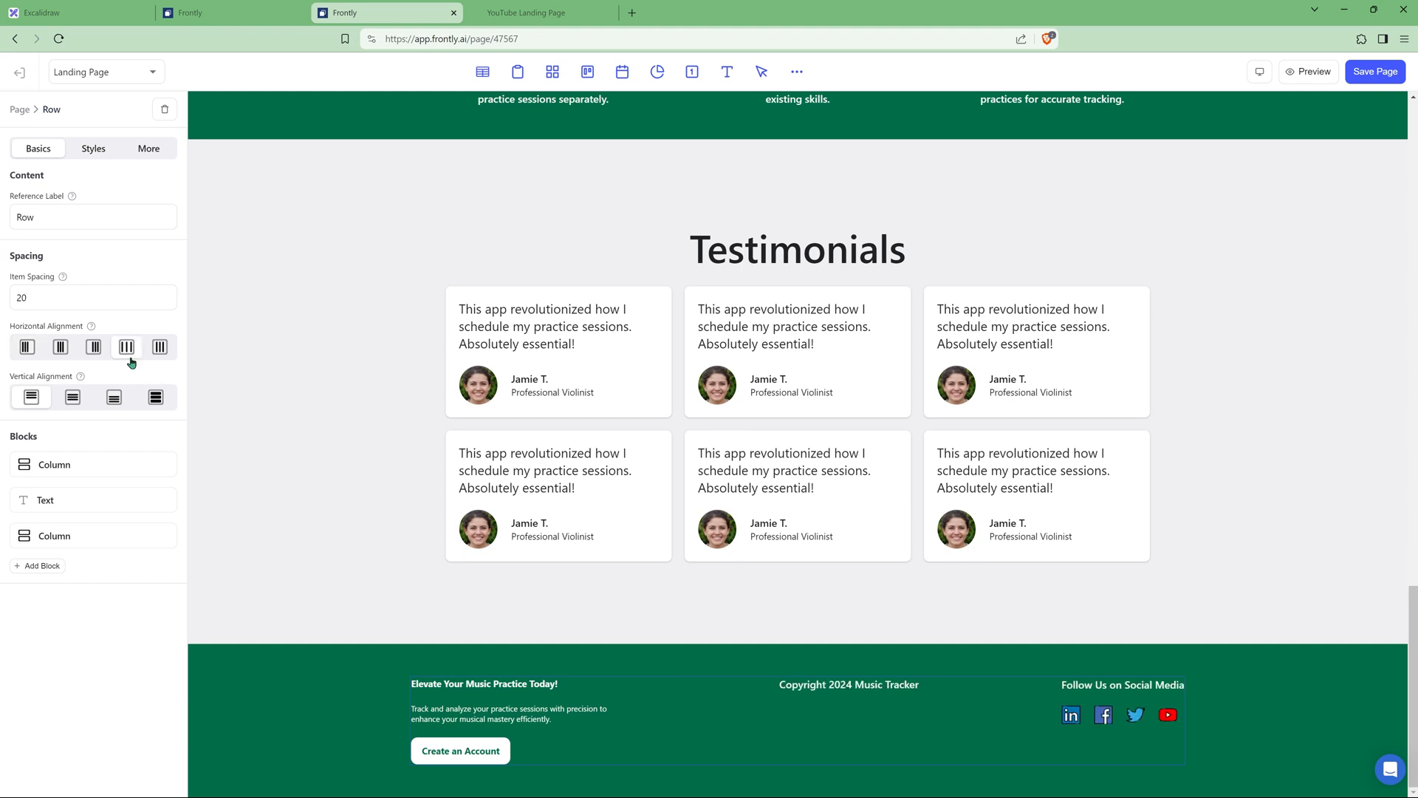
{"action": "left_click", "coordinate": [72, 401]}
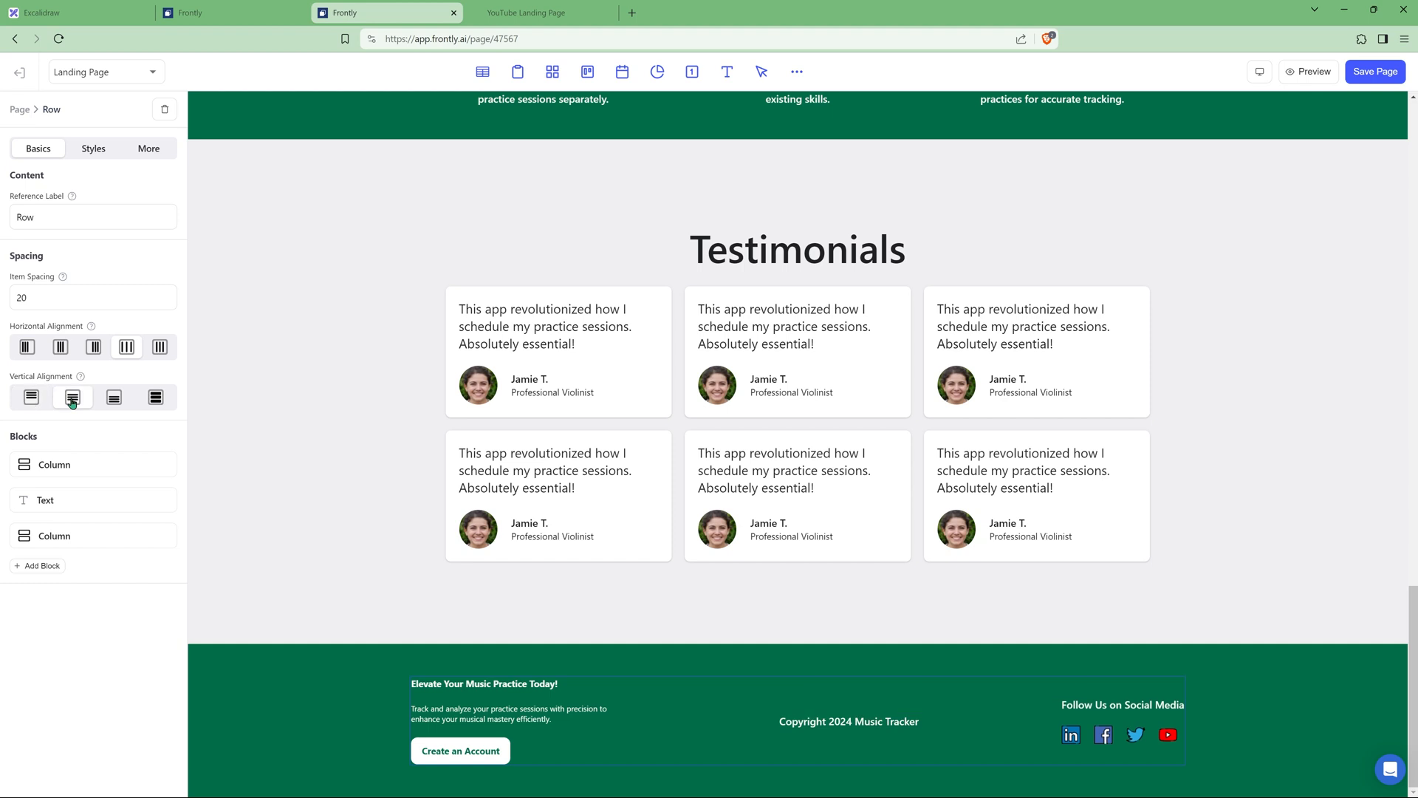
Step: Set the item spacing of both the footer's call-to-action column and its social media column to 10
{"action": "left_click", "coordinate": [456, 702]}
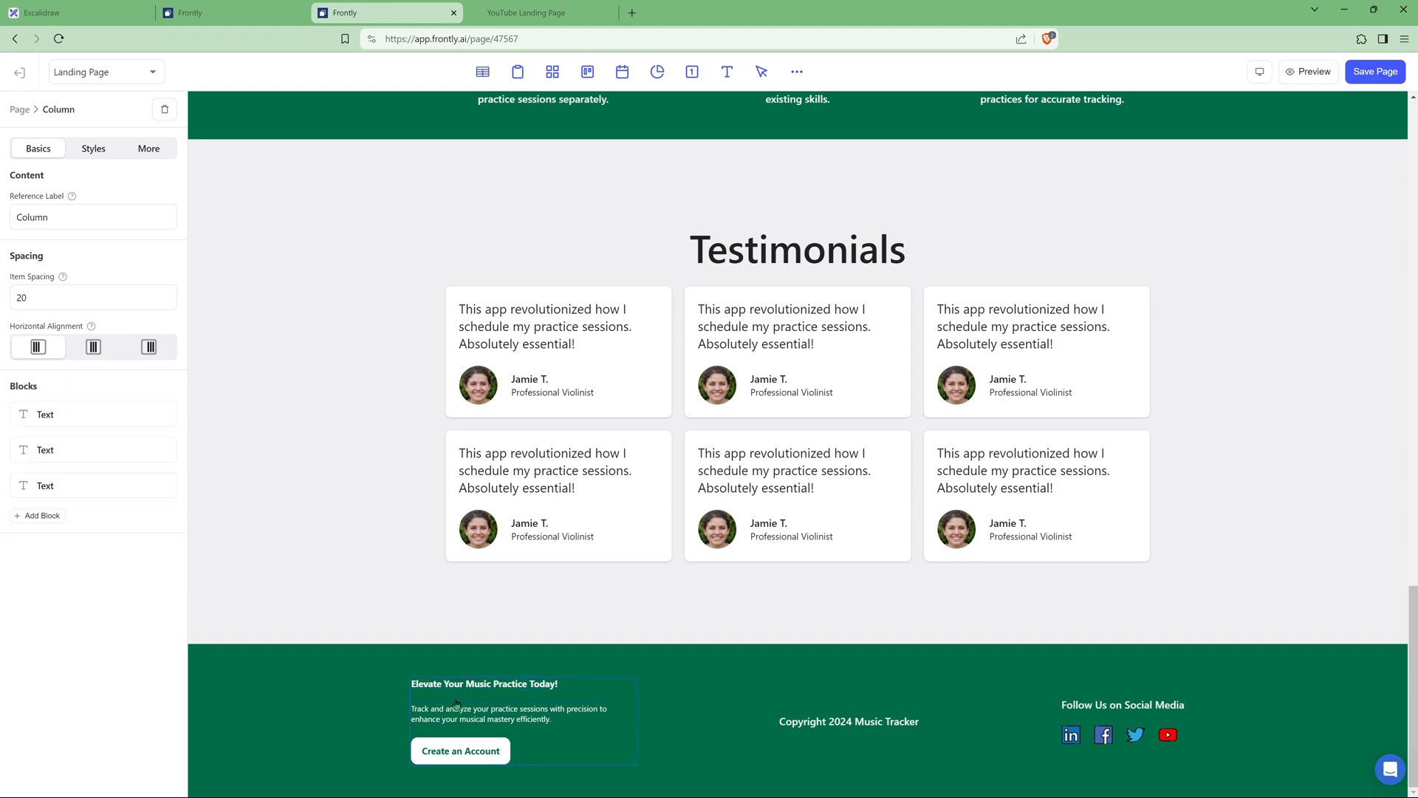
{"action": "double_click", "coordinate": [68, 302]}
{"action": "type", "text": "10"}
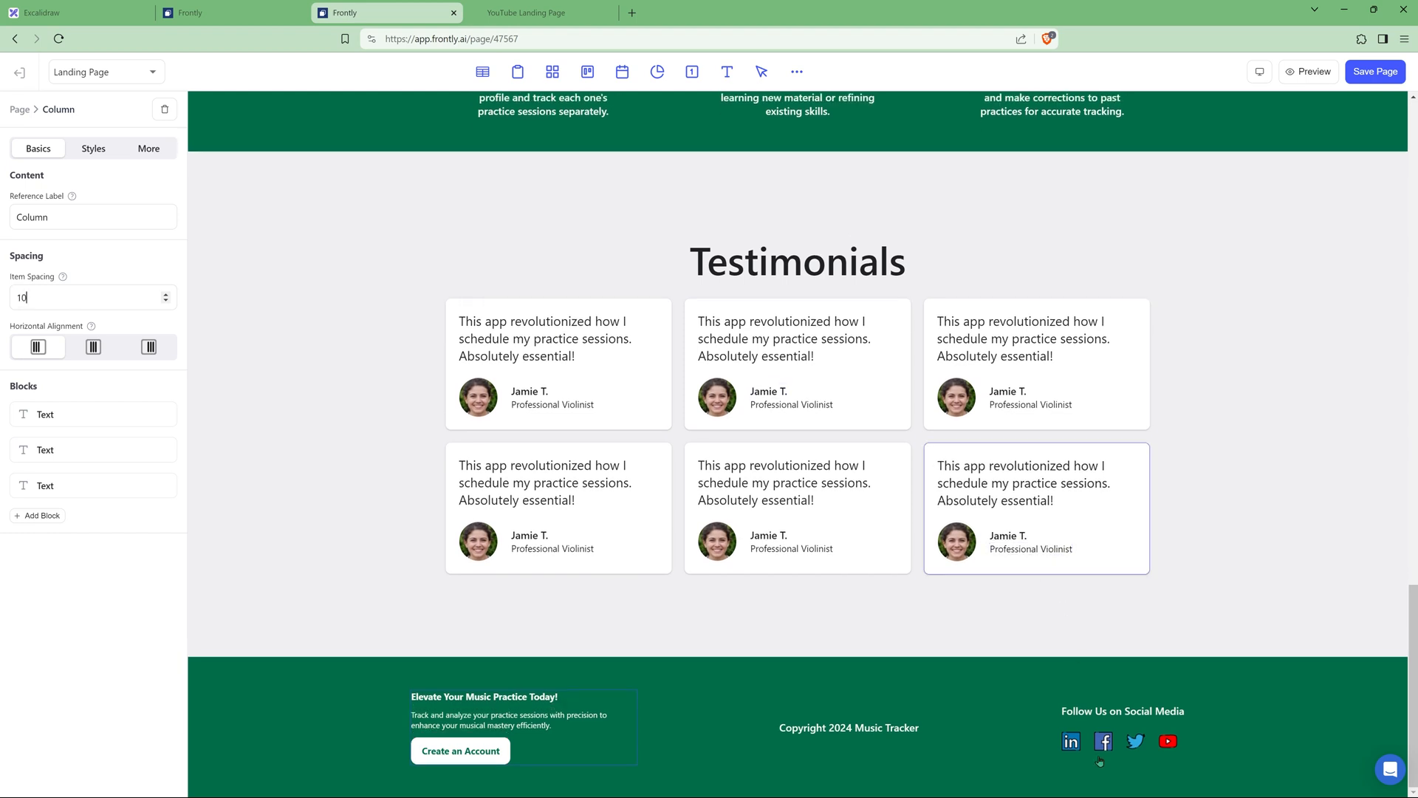
{"action": "left_click", "coordinate": [1082, 729]}
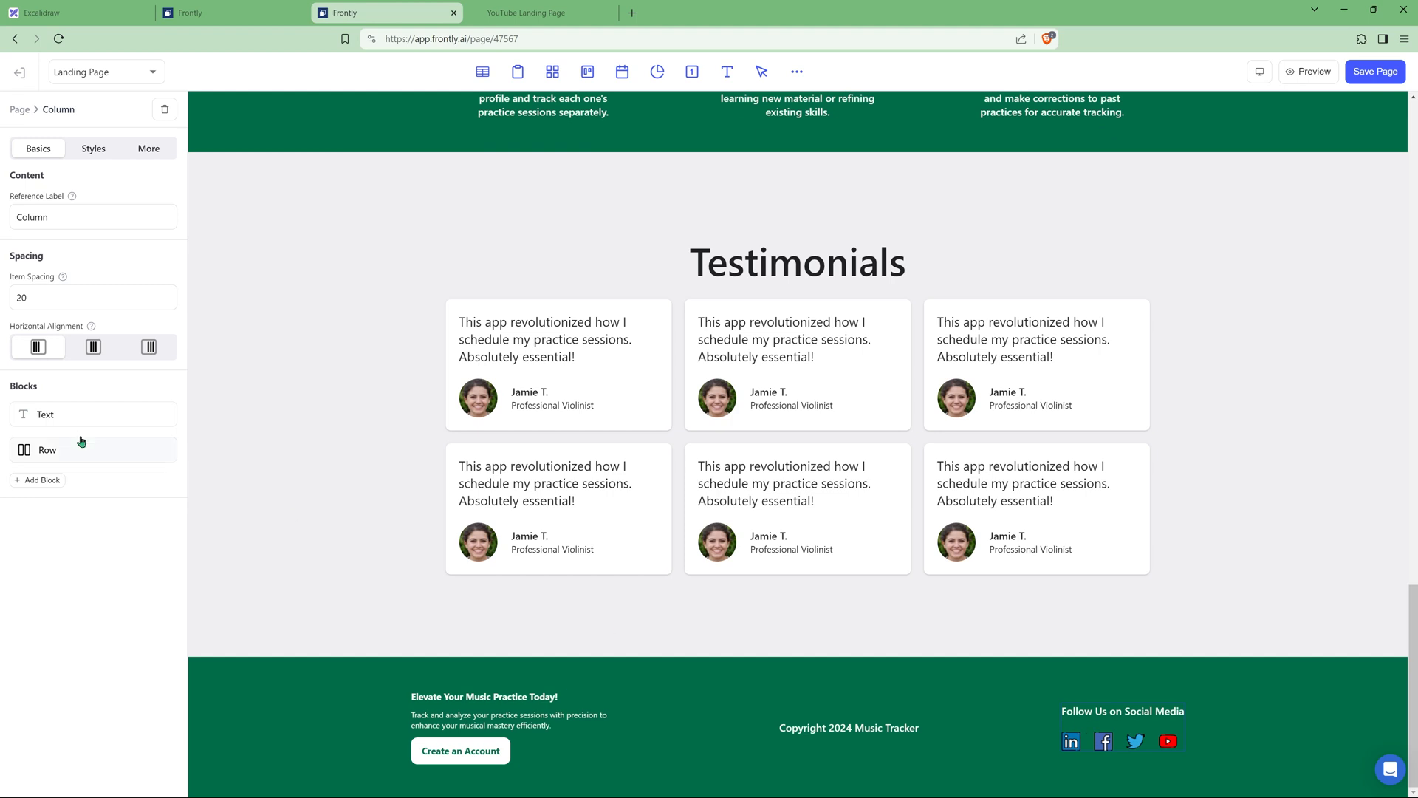
{"action": "type", "text": "10"}
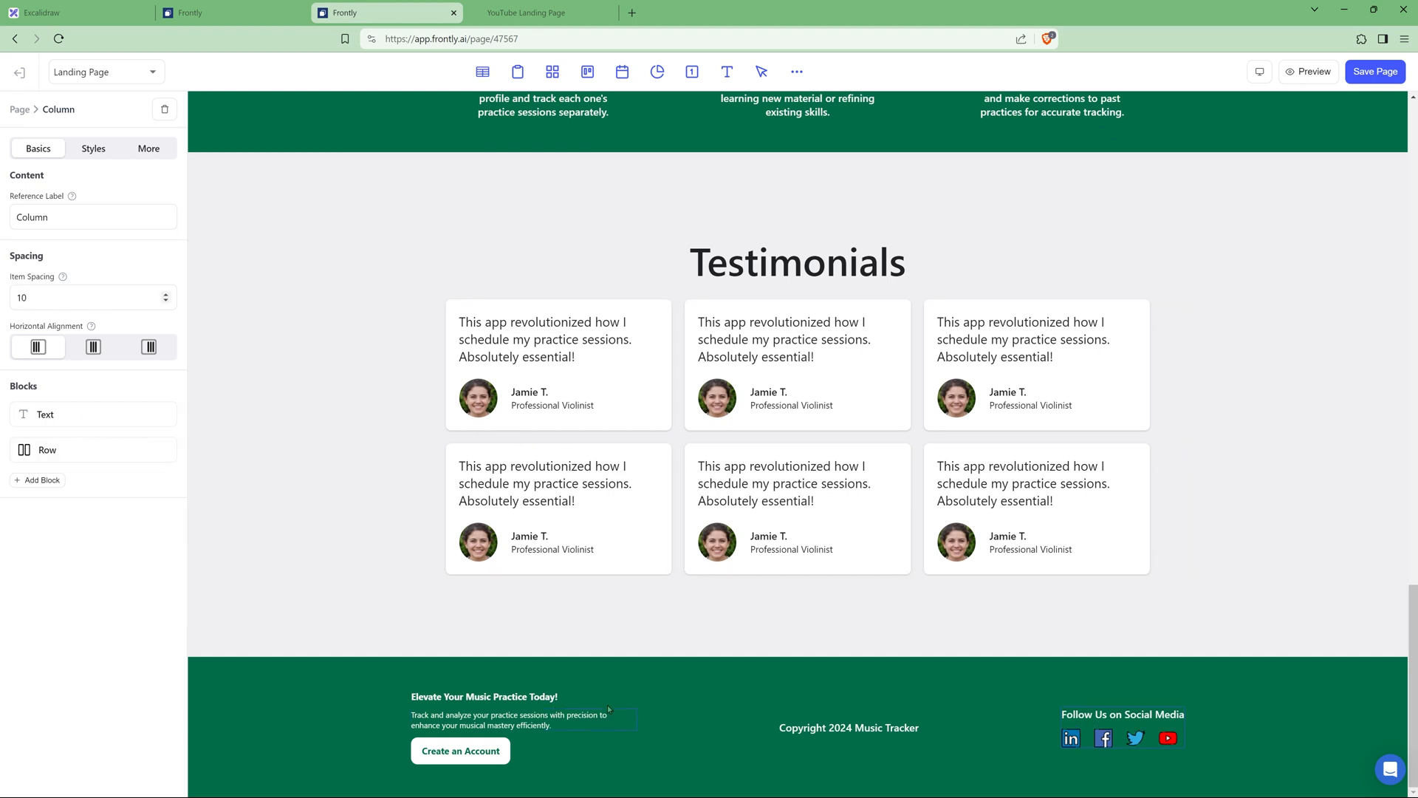
Step: Set the layout width of the footer's social media column to 350
{"action": "left_click", "coordinate": [569, 710]}
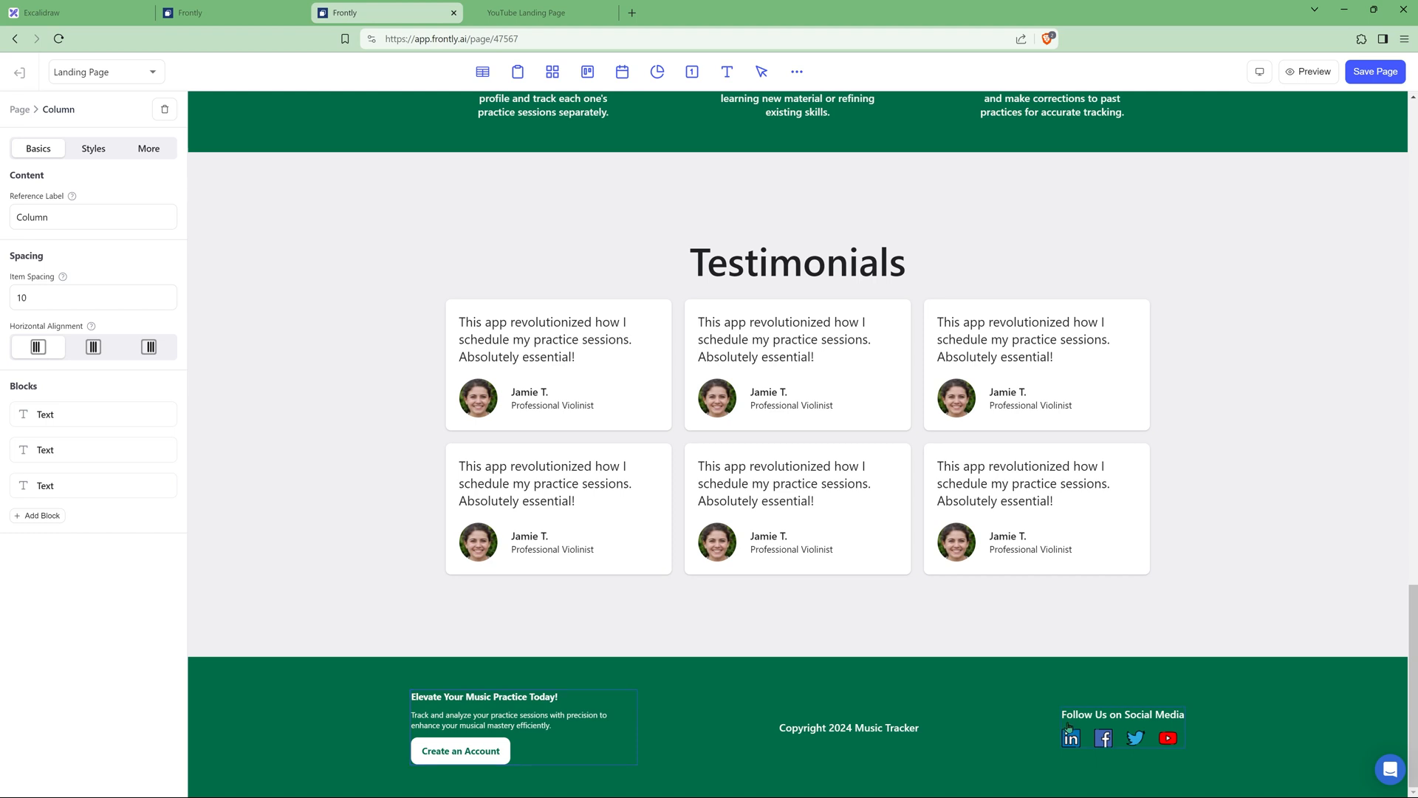
{"action": "left_click", "coordinate": [1088, 729]}
{"action": "left_click", "coordinate": [93, 149]}
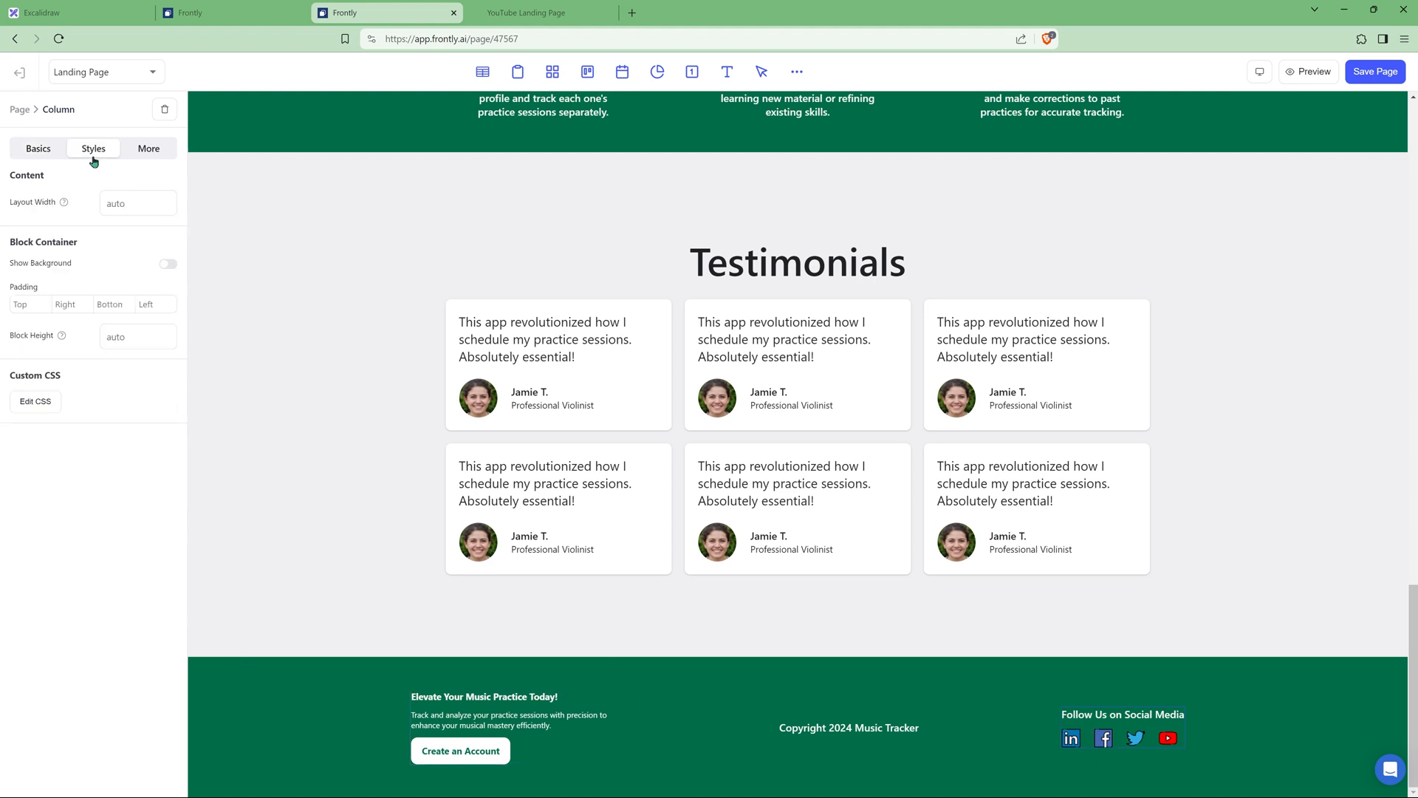
{"action": "left_click", "coordinate": [118, 209]}
{"action": "type", "text": "350"}
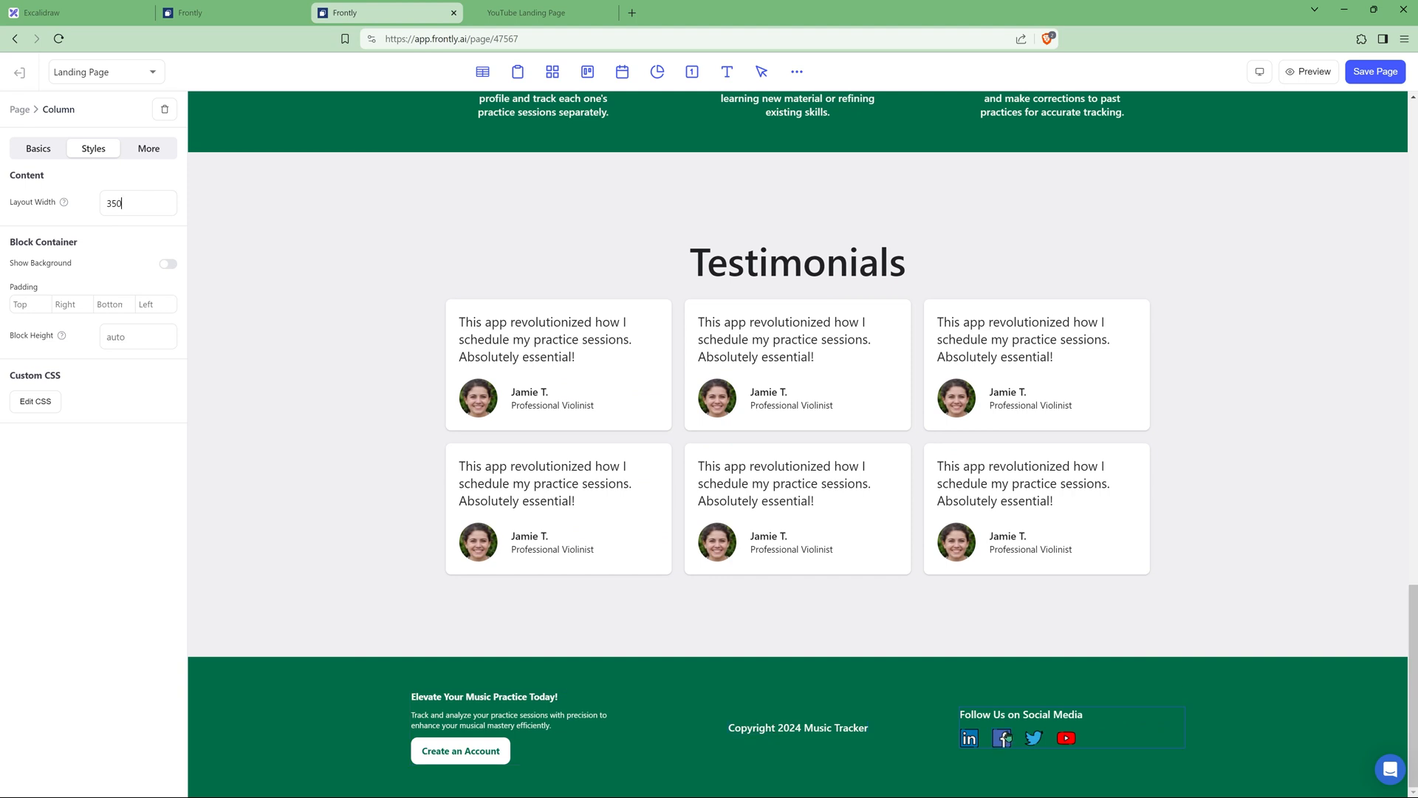
{"action": "left_click", "coordinate": [43, 151]}
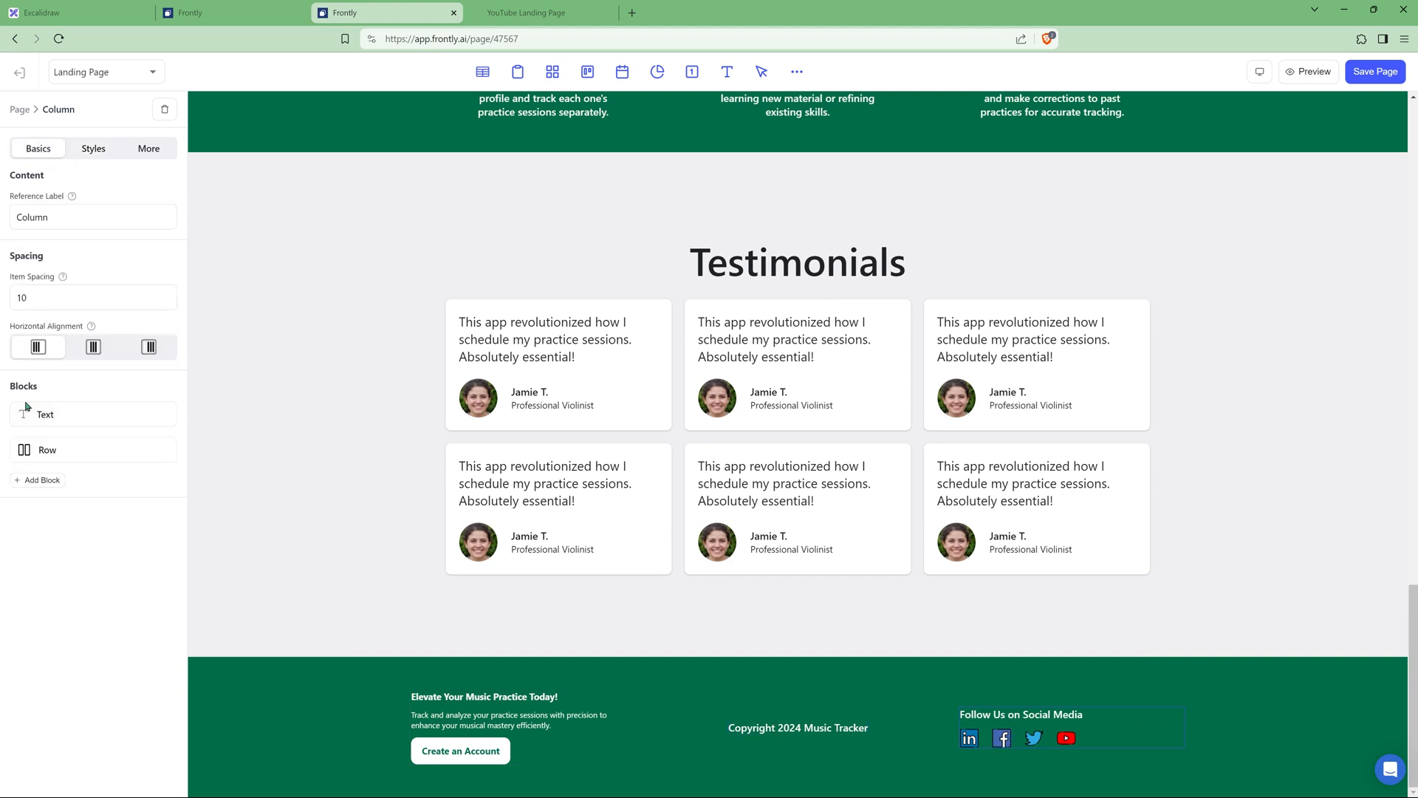
Step: Align the contents of the footer's social media column and its row of icons to the right
{"action": "left_click", "coordinate": [150, 347]}
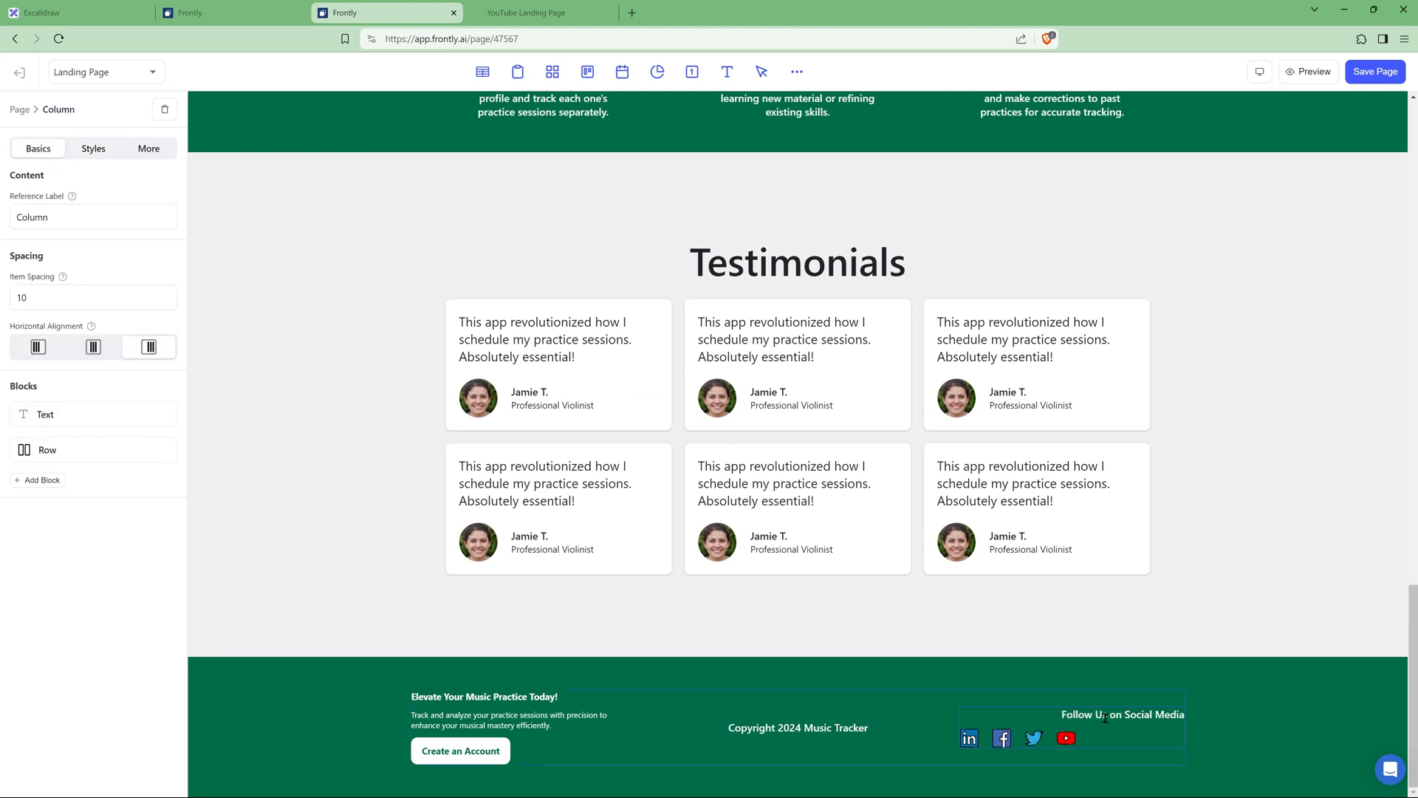
{"action": "left_click", "coordinate": [1115, 743]}
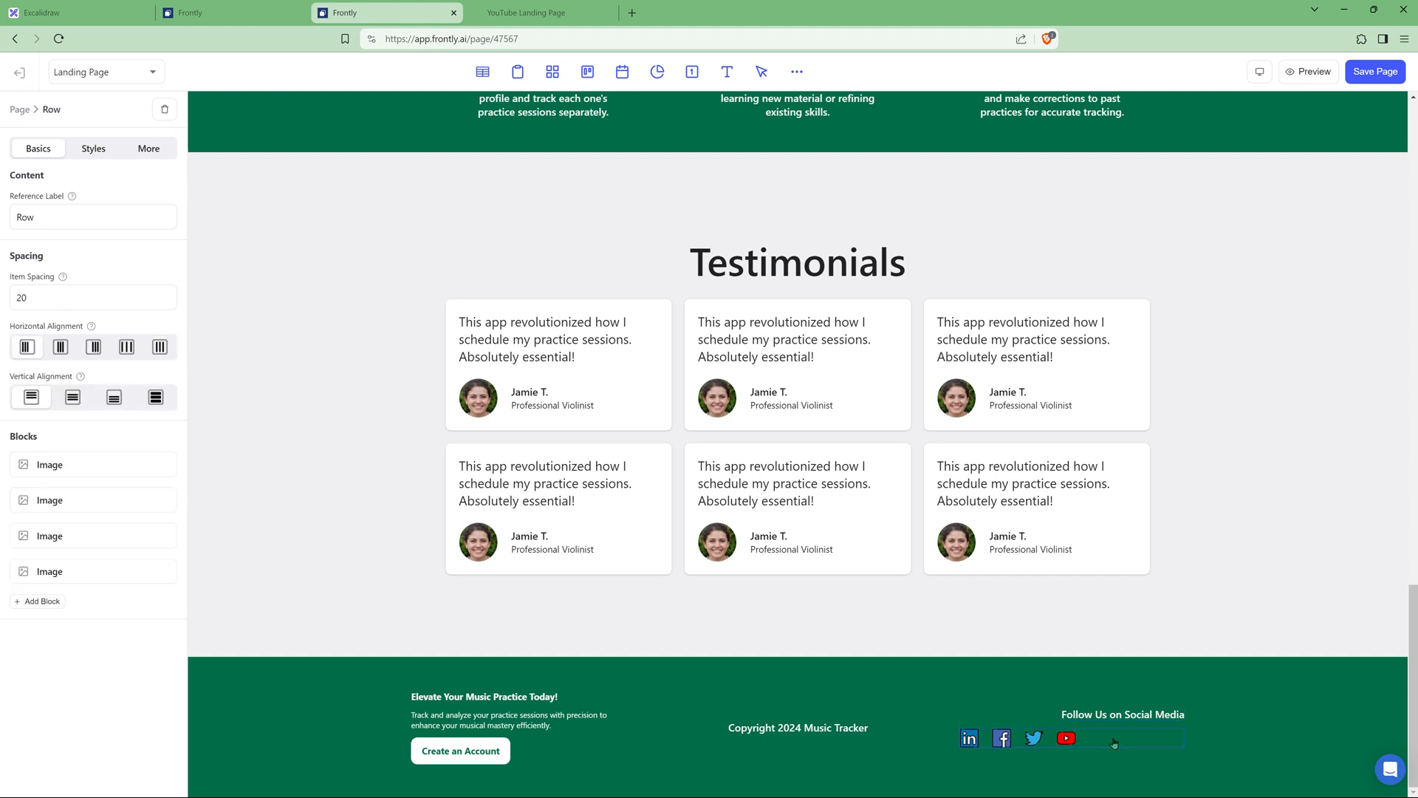
{"action": "left_click", "coordinate": [93, 347]}
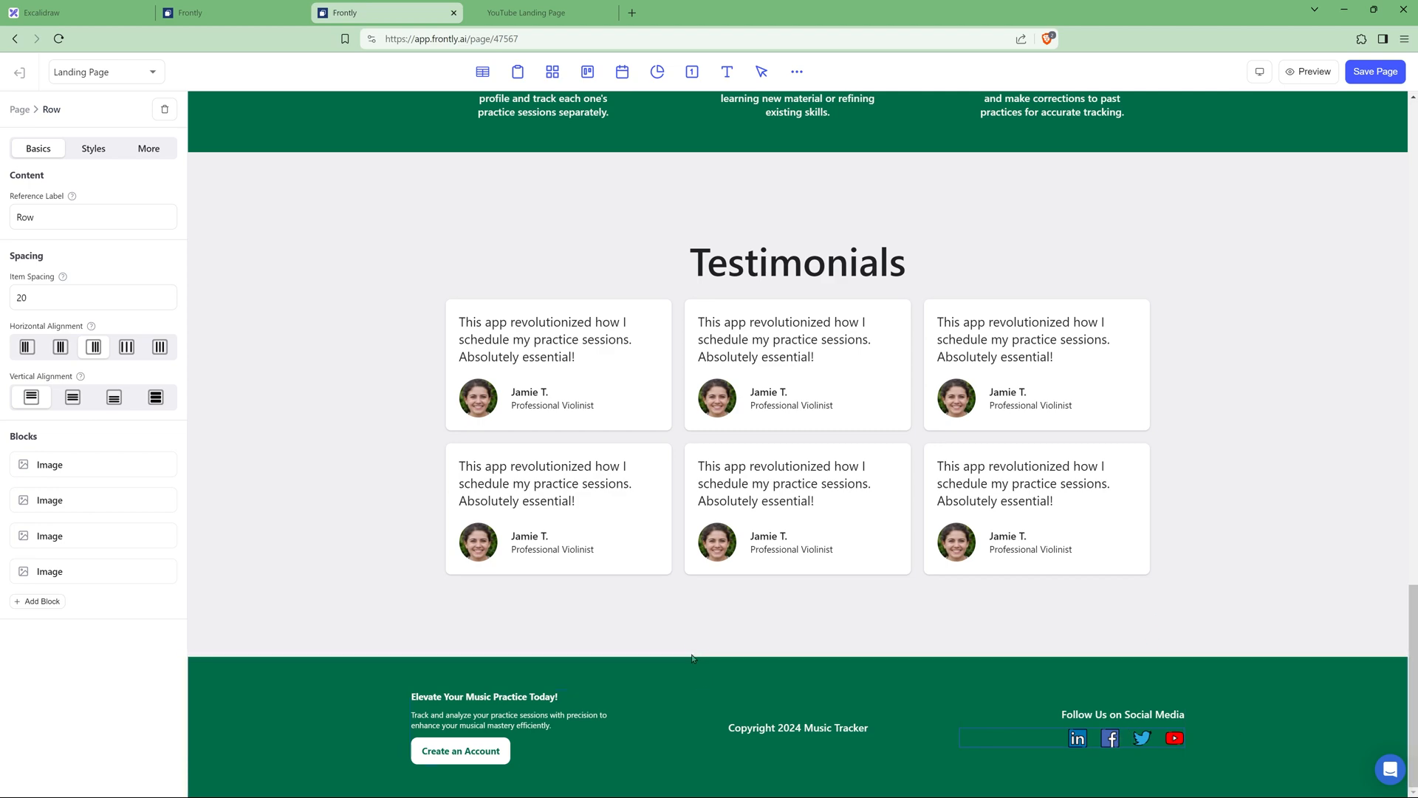
Step: Add a Navigate To Page step to the click action of the header's Sign In text
{"action": "scroll", "coordinate": [658, 642], "scroll_direction": "up", "scroll_amount": 20}
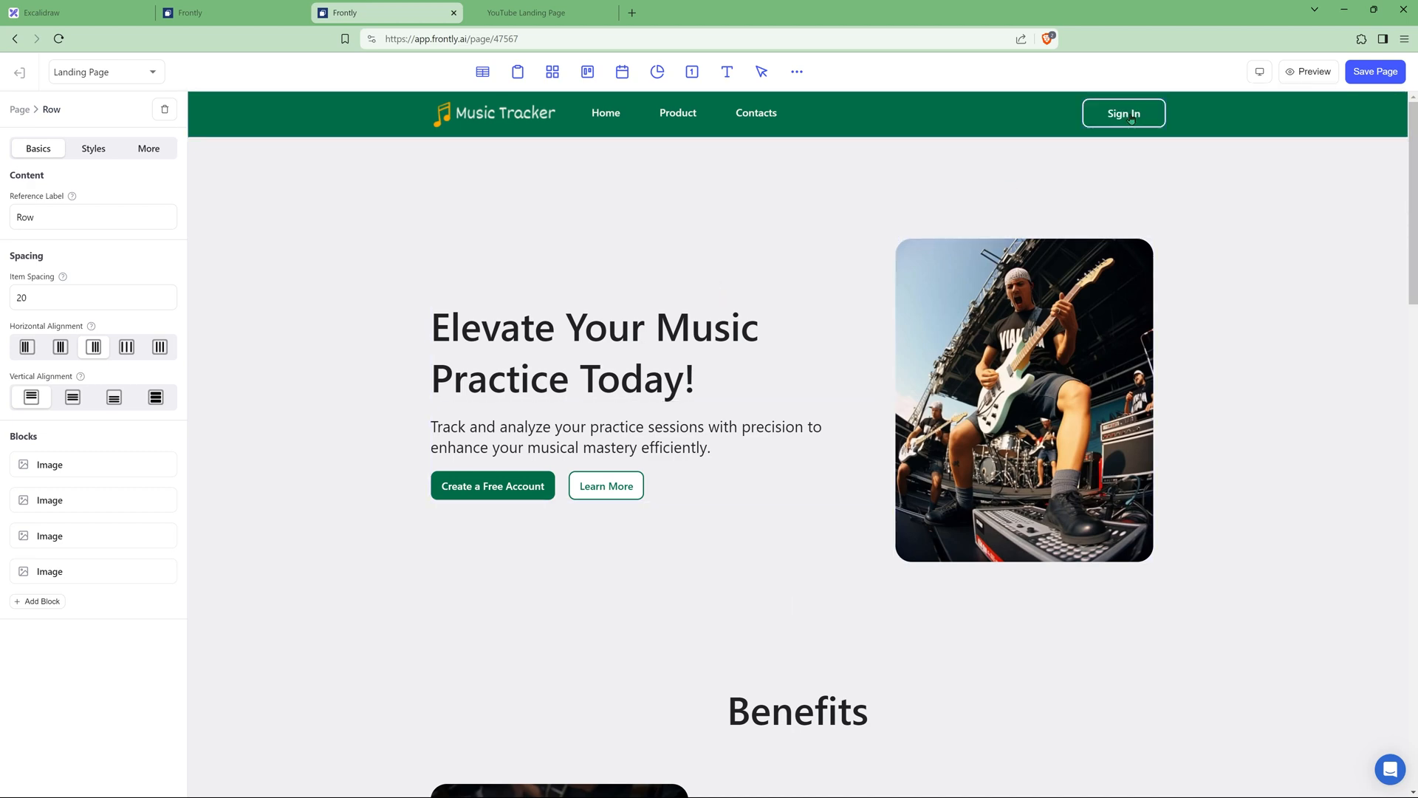
{"action": "scroll", "coordinate": [1145, 664], "scroll_direction": "down", "scroll_amount": 20}
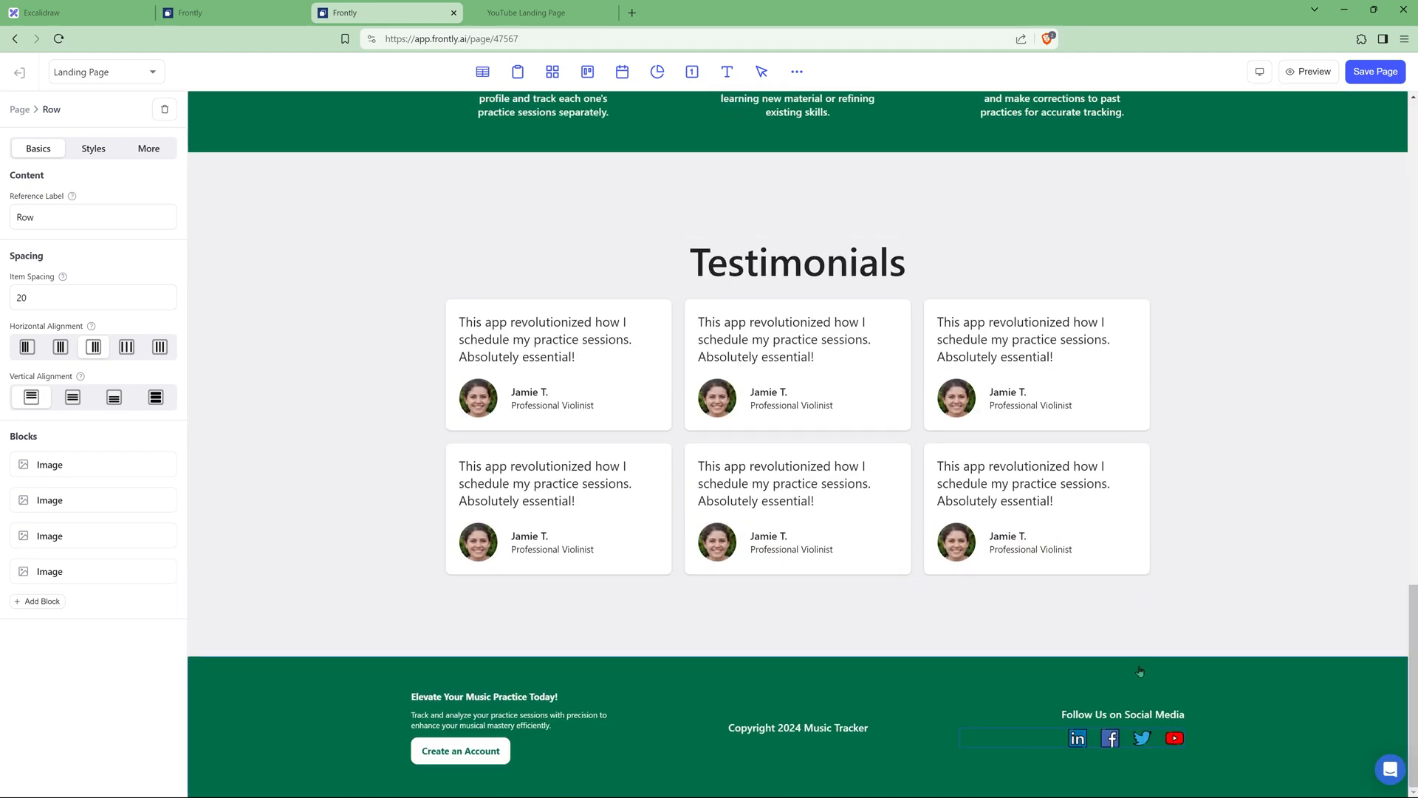
{"action": "scroll", "coordinate": [979, 666], "scroll_direction": "up", "scroll_amount": 20}
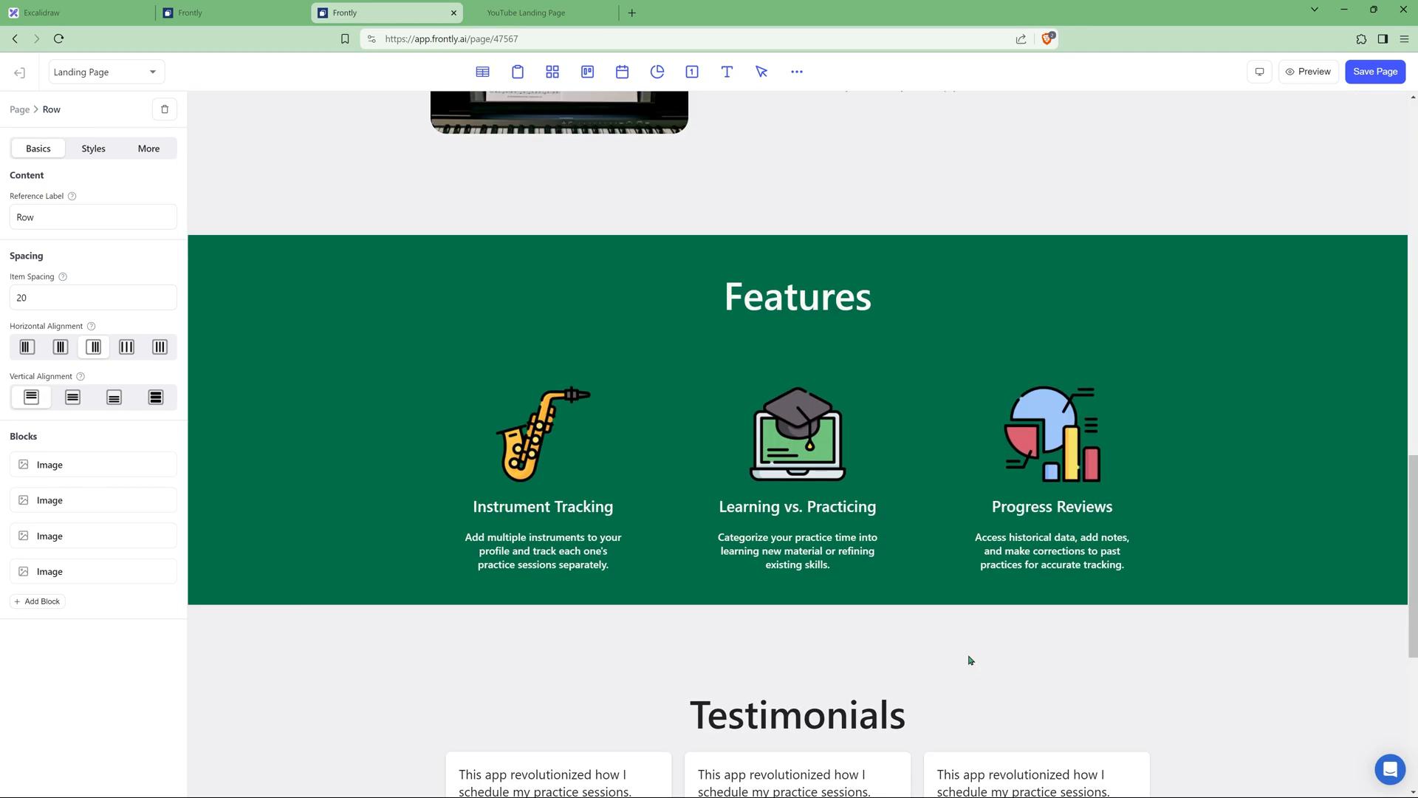
{"action": "left_click", "coordinate": [1113, 115]}
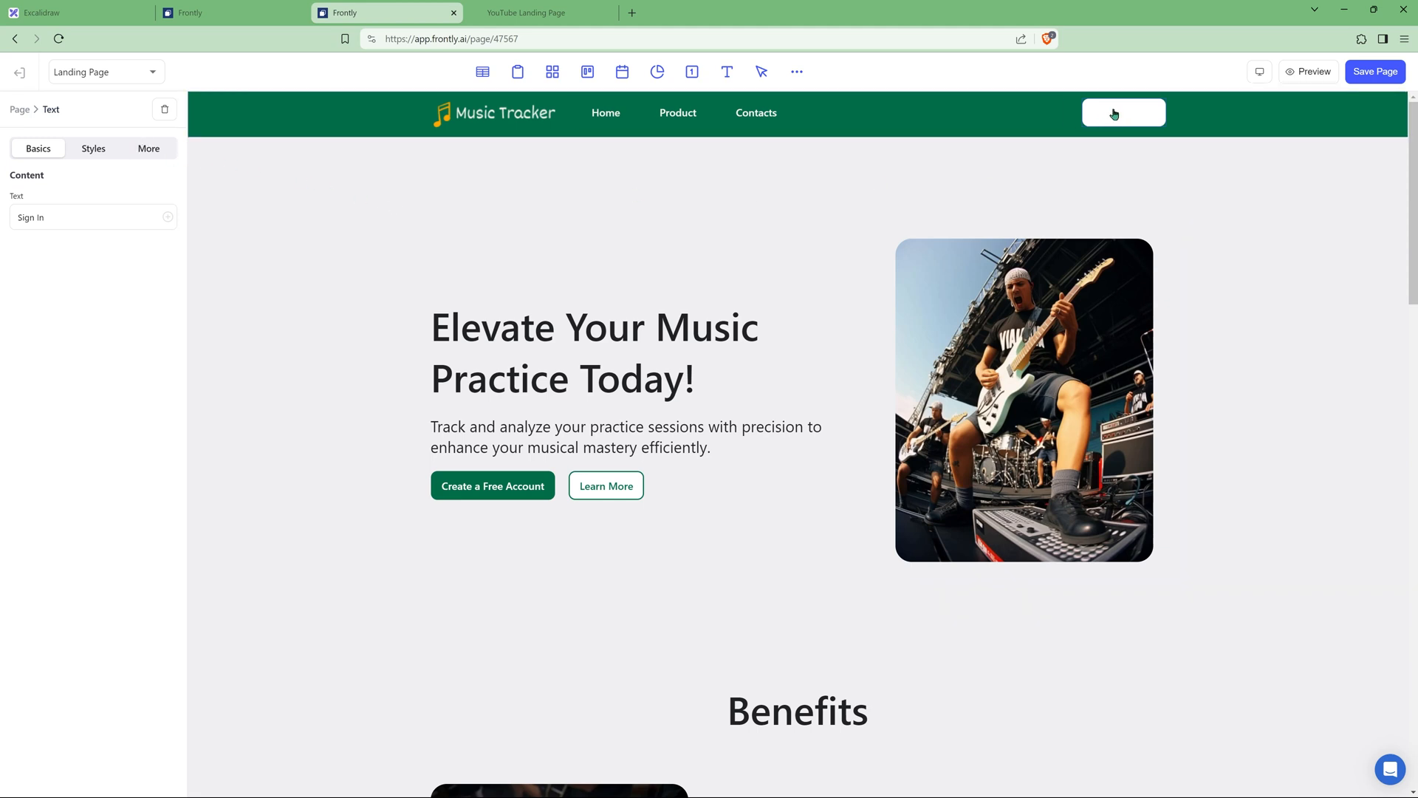
{"action": "left_click", "coordinate": [143, 150]}
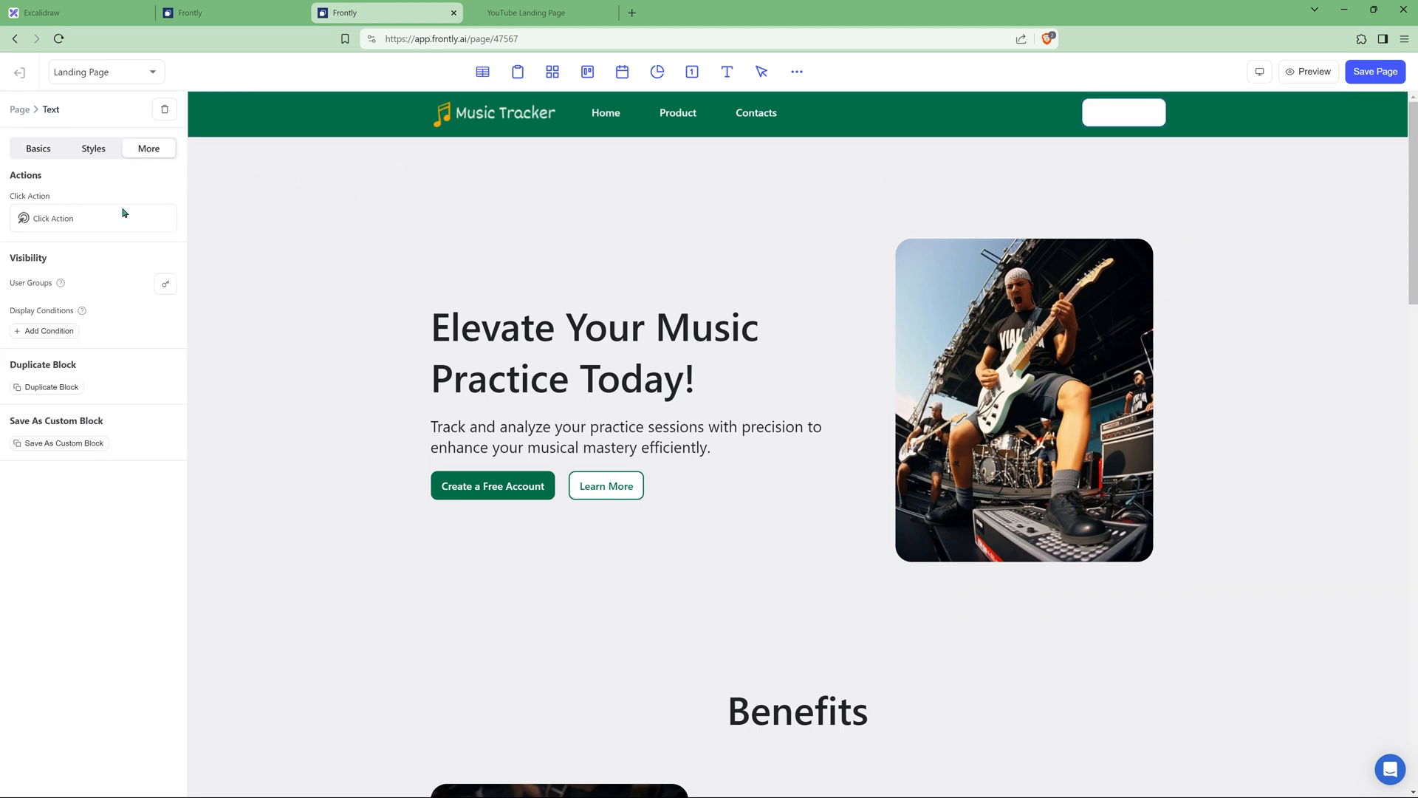
{"action": "left_click", "coordinate": [51, 218]}
{"action": "left_click", "coordinate": [726, 145]}
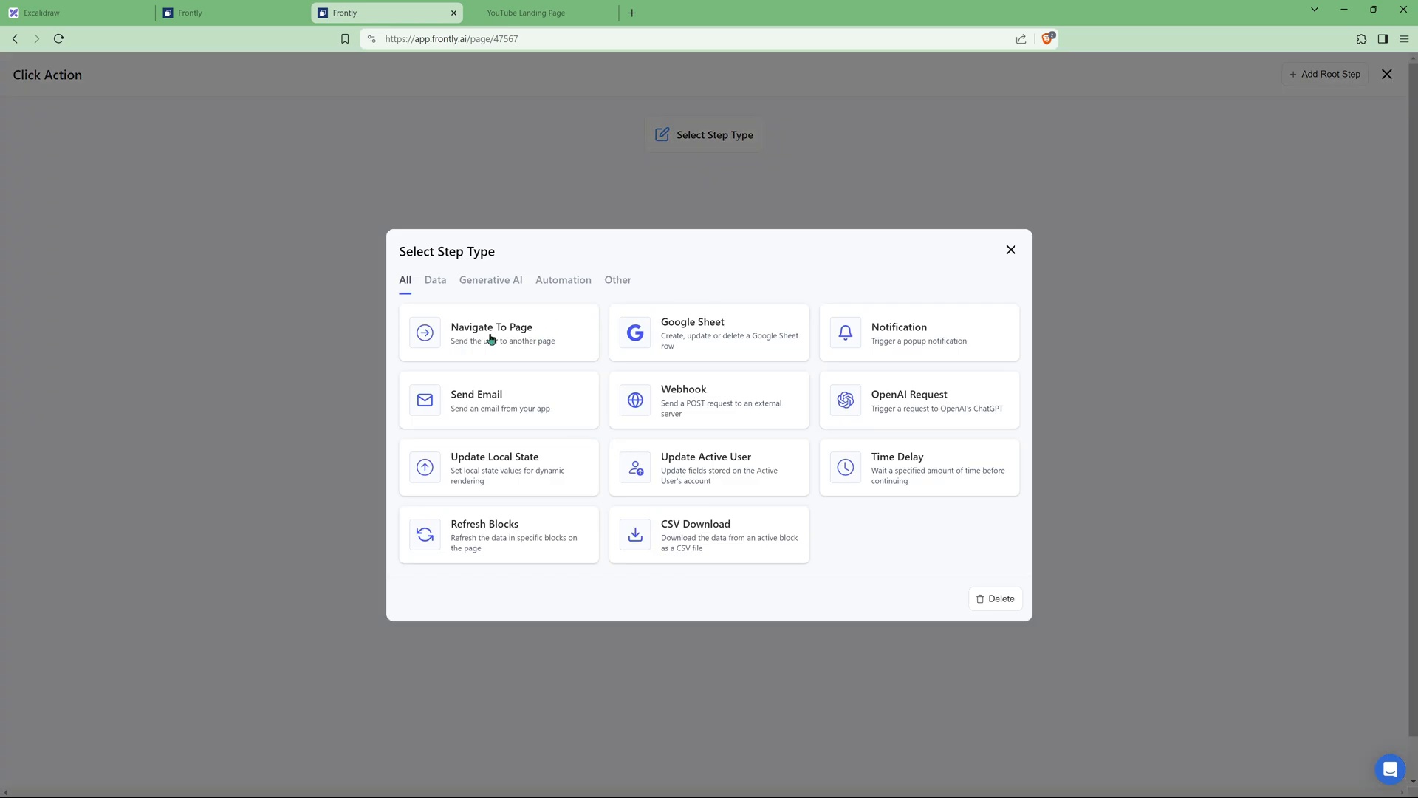
{"action": "left_click", "coordinate": [458, 342]}
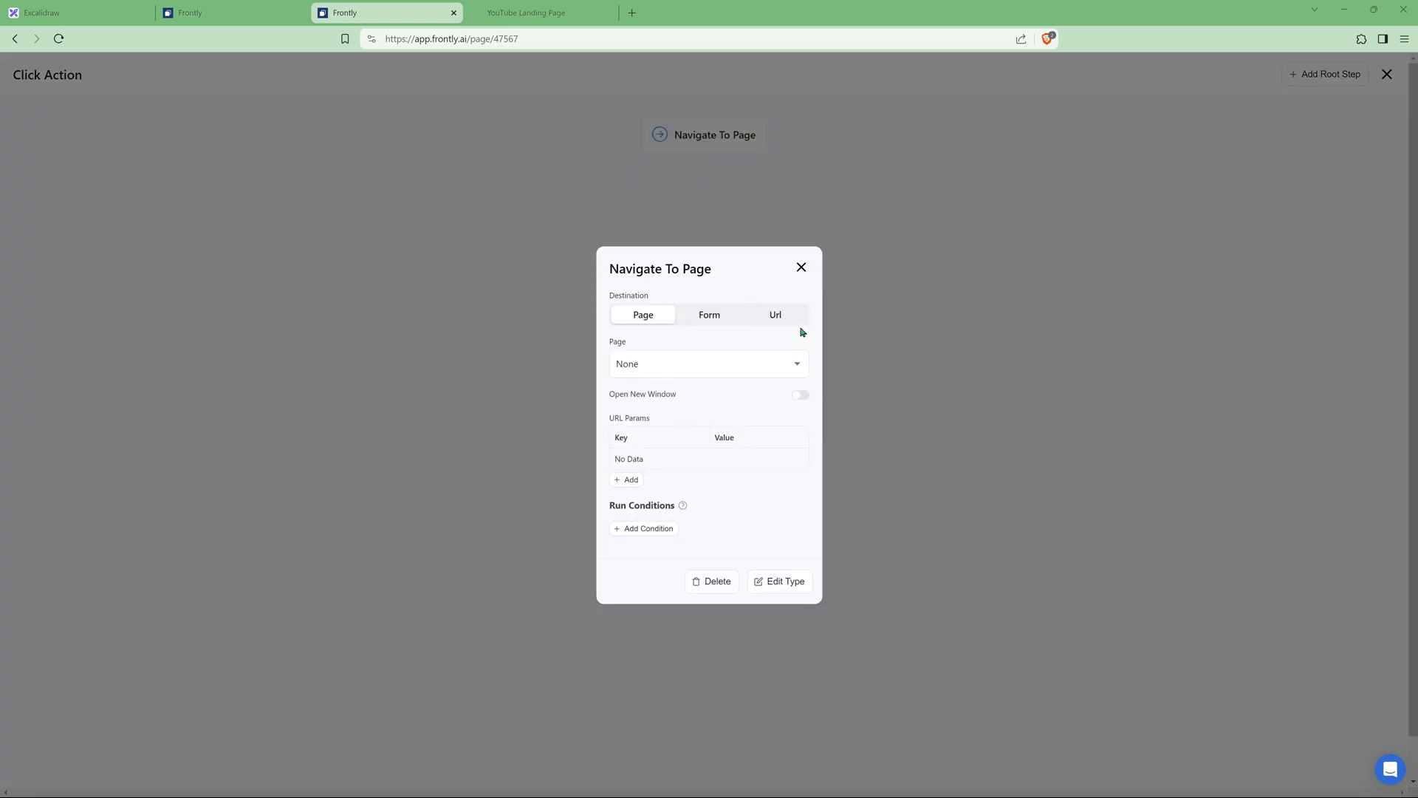
{"action": "left_click", "coordinate": [672, 375]}
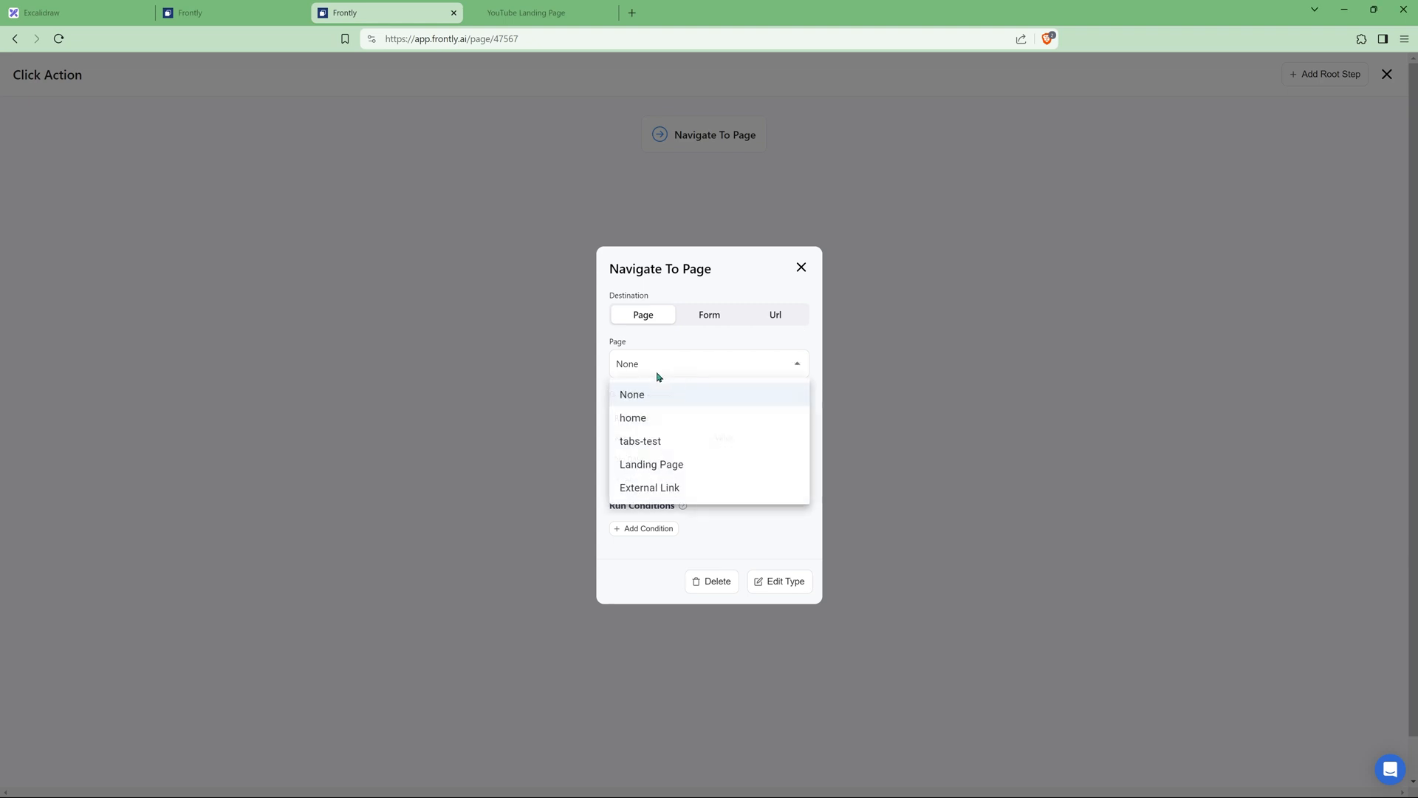
{"action": "left_click", "coordinate": [672, 489]}
{"action": "type", "text": "https://yt-landing.frontly.ai/login"}
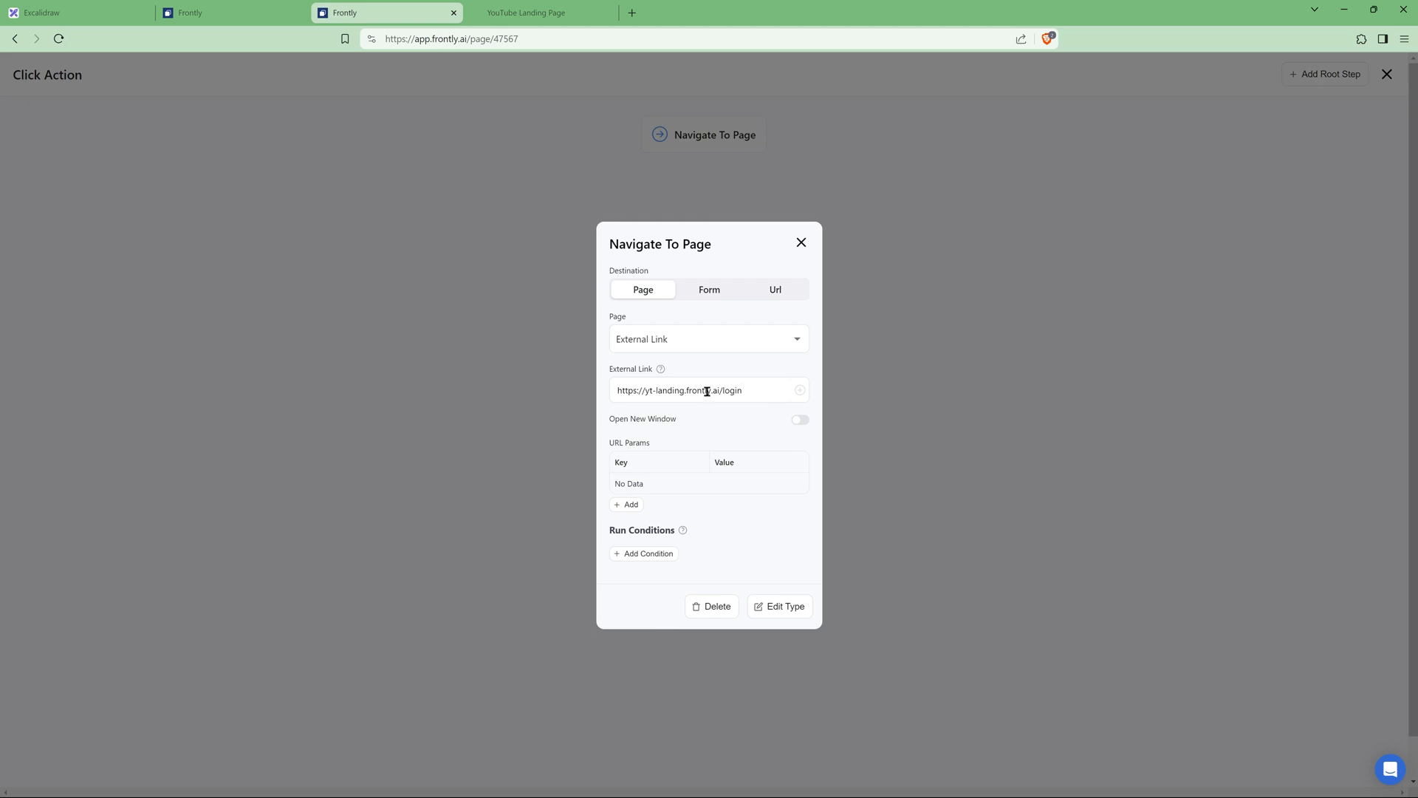
{"action": "left_click_drag", "start_coordinate": [722, 389], "coordinate": [615, 396]}
{"action": "left_click", "coordinate": [753, 397]}
{"action": "left_click", "coordinate": [1377, 72]}
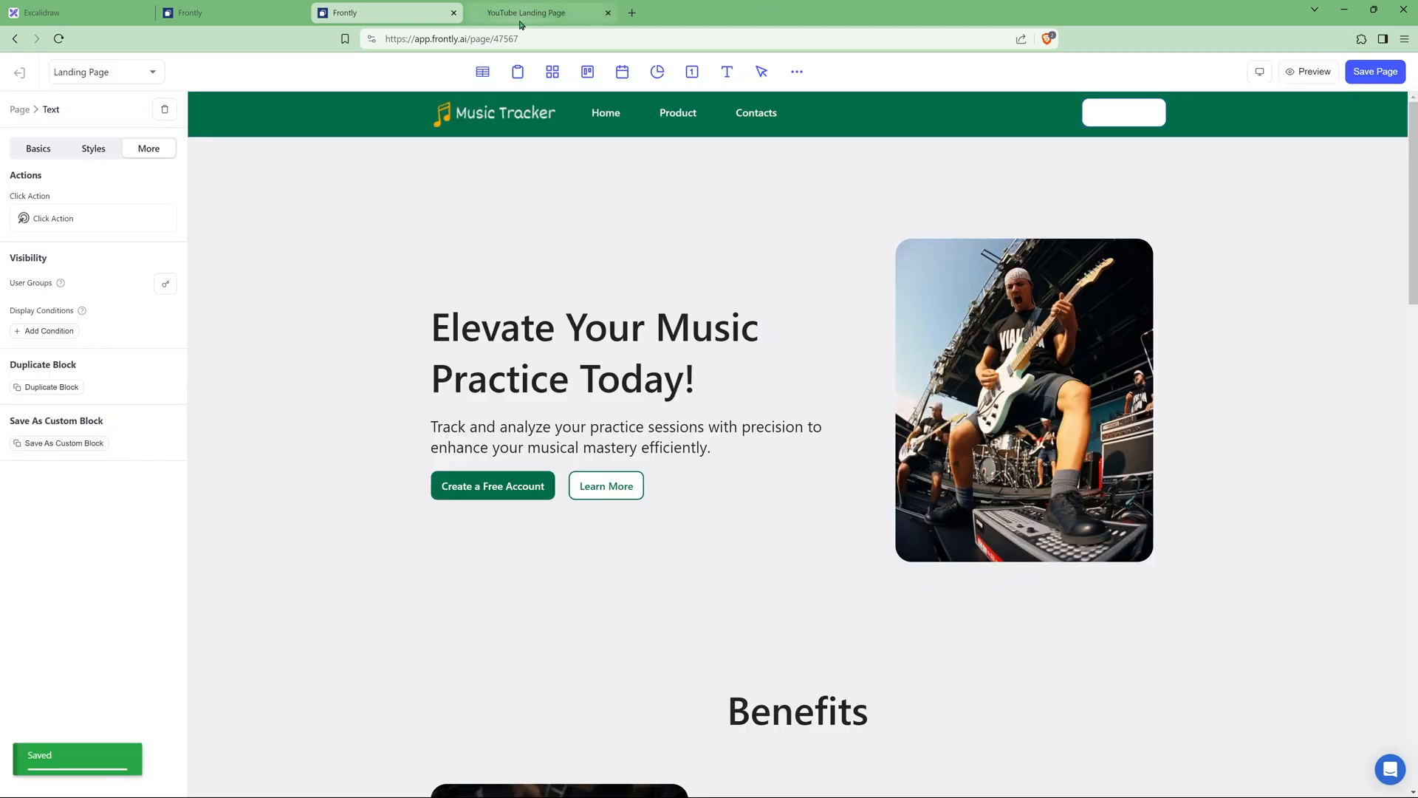
Step: Review the updated live landing page from the header through the testimonials to the footer
{"action": "left_click", "coordinate": [521, 17]}
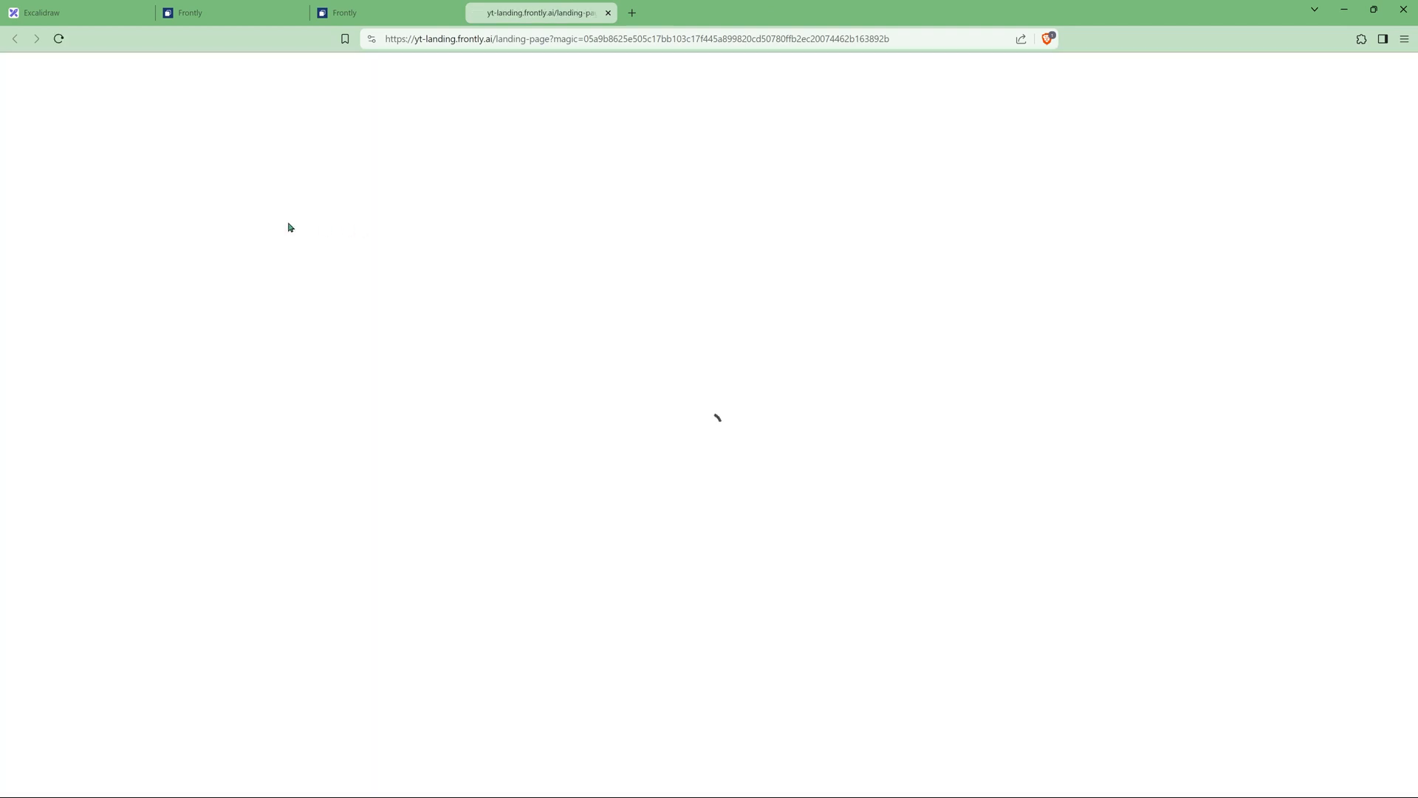
{"action": "scroll", "coordinate": [261, 427], "scroll_direction": "down", "scroll_amount": 4}
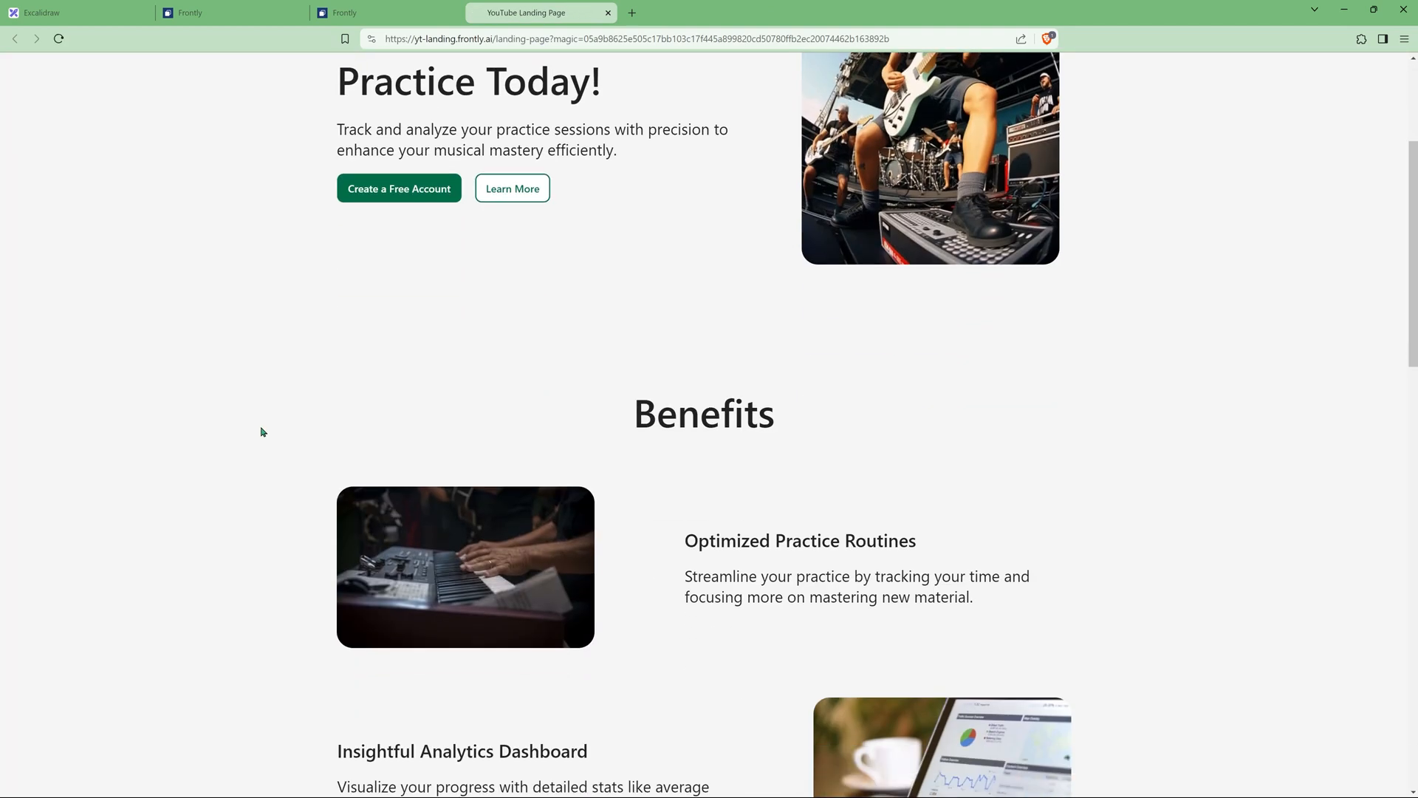
{"action": "scroll", "coordinate": [261, 427], "scroll_direction": "up", "scroll_amount": 4}
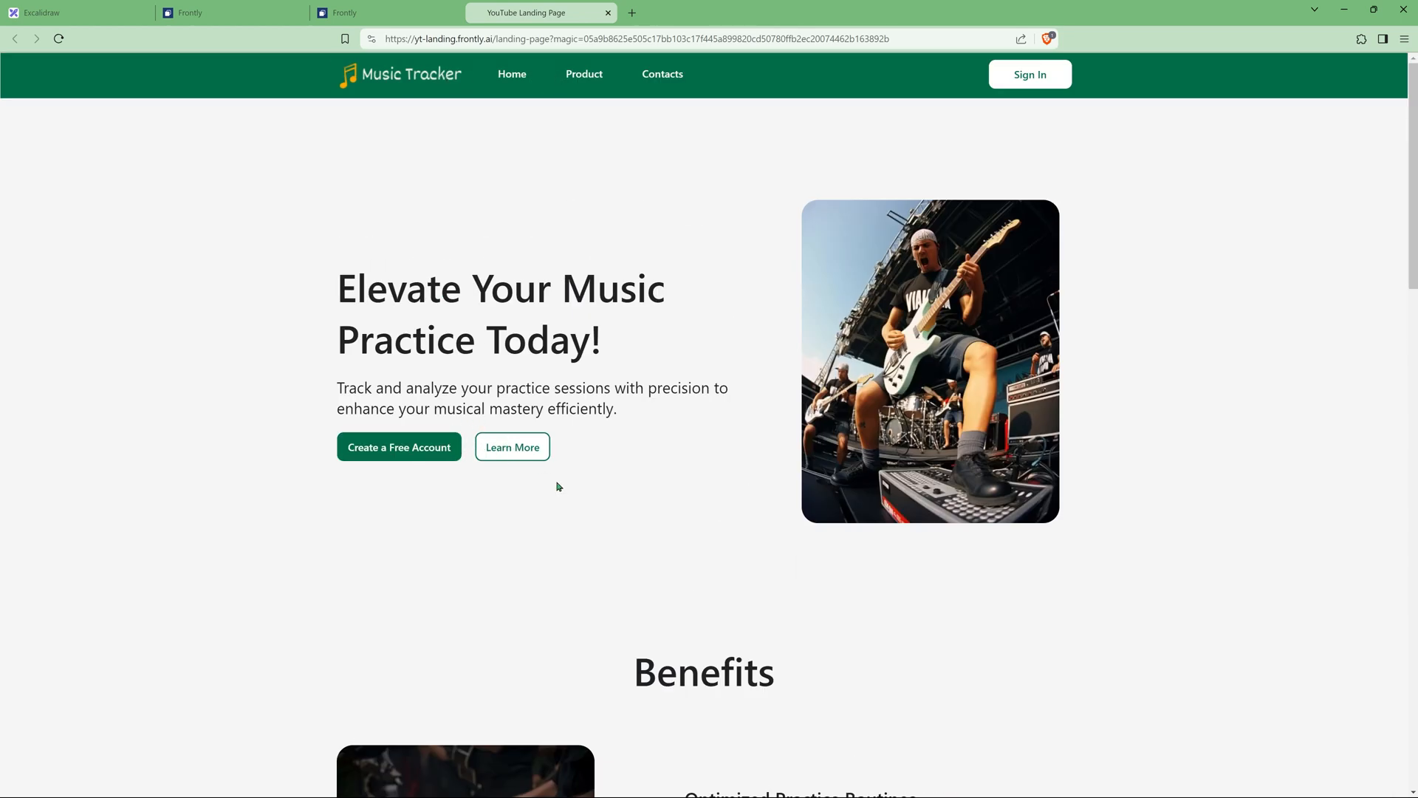
{"action": "scroll", "coordinate": [555, 488], "scroll_direction": "down", "scroll_amount": 5}
{"action": "scroll", "coordinate": [552, 490], "scroll_direction": "down", "scroll_amount": 12}
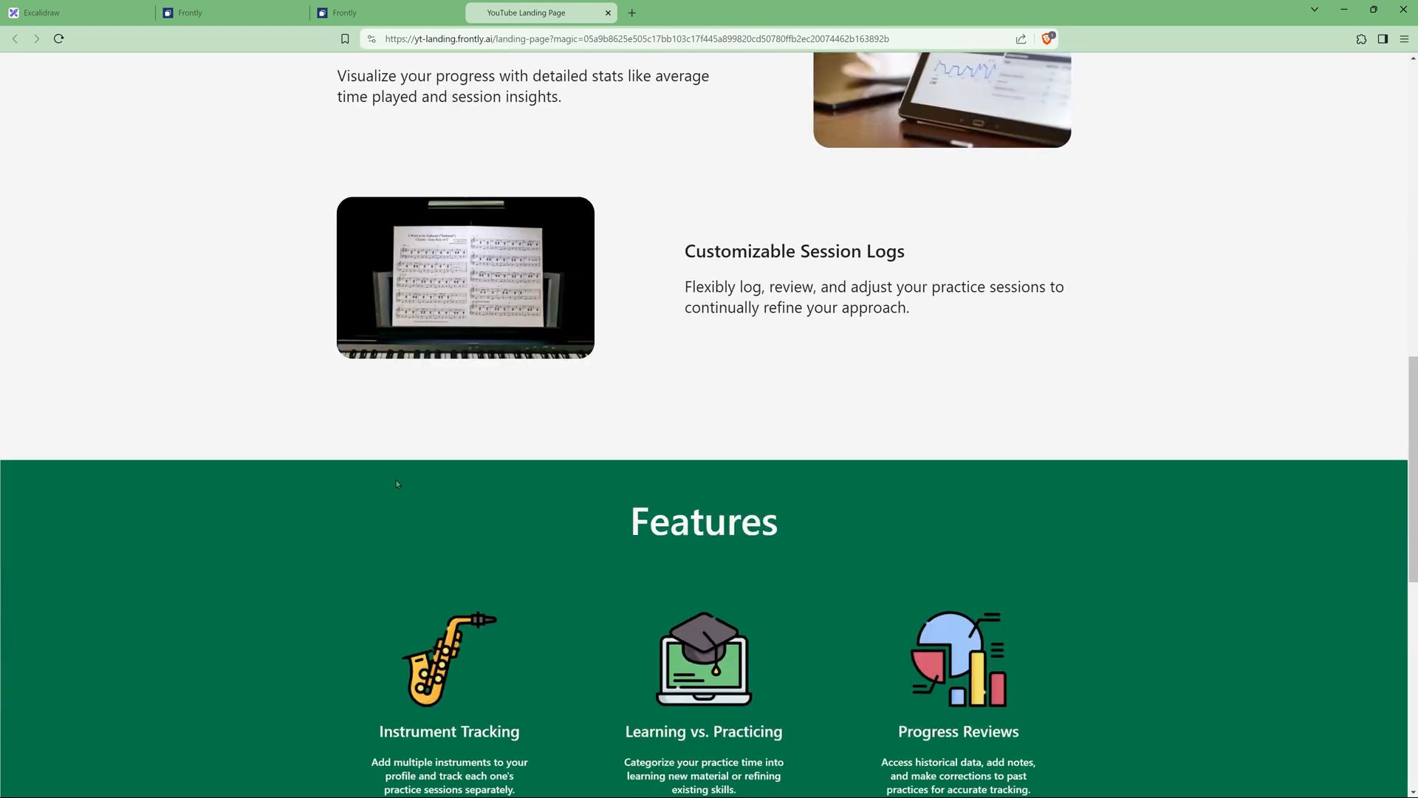
{"action": "scroll", "coordinate": [503, 432], "scroll_direction": "down", "scroll_amount": 3}
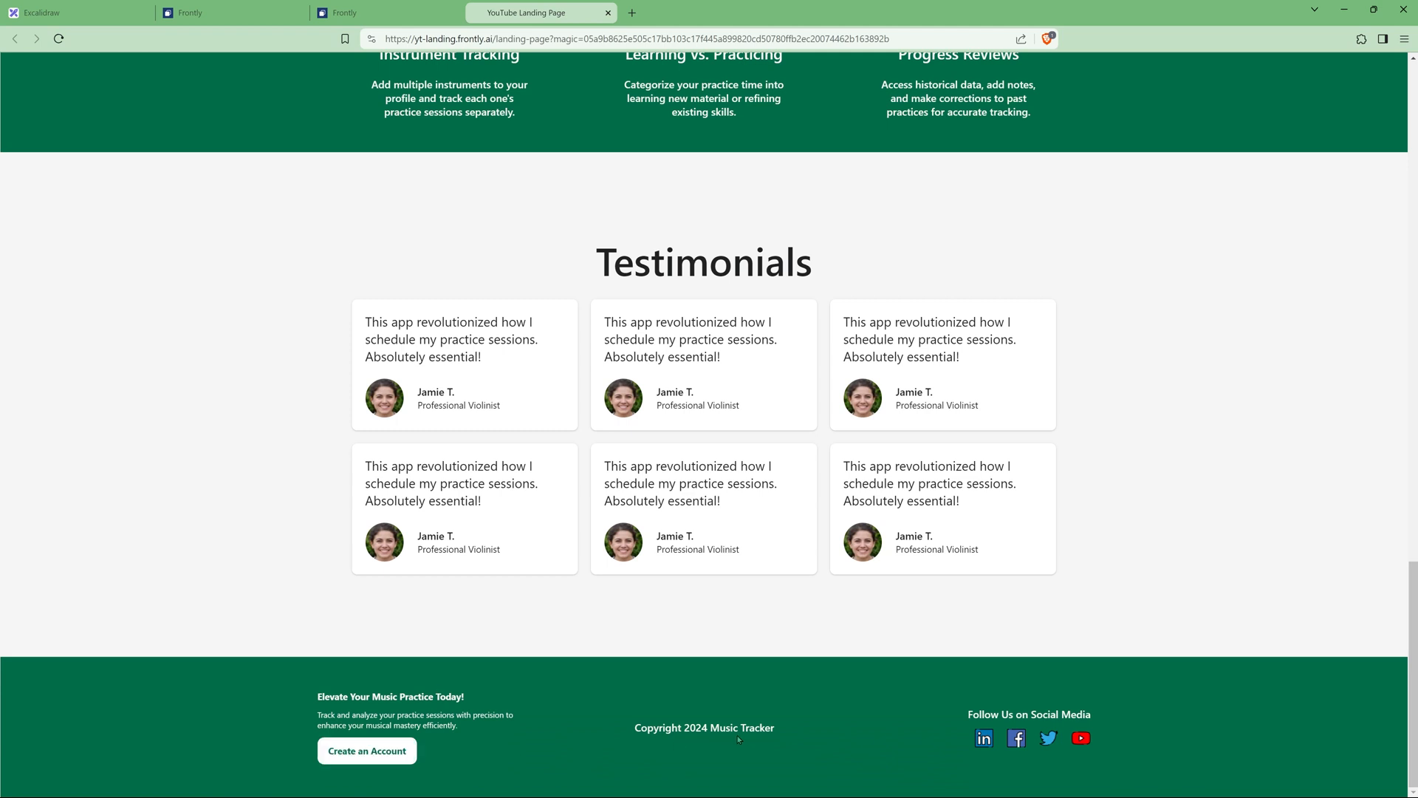
Step: Test the footer's YouTube icon and the header's Sign In button, and follow the login page's sign-up link
{"action": "left_click", "coordinate": [1079, 738]}
{"action": "left_click", "coordinate": [1016, 78]}
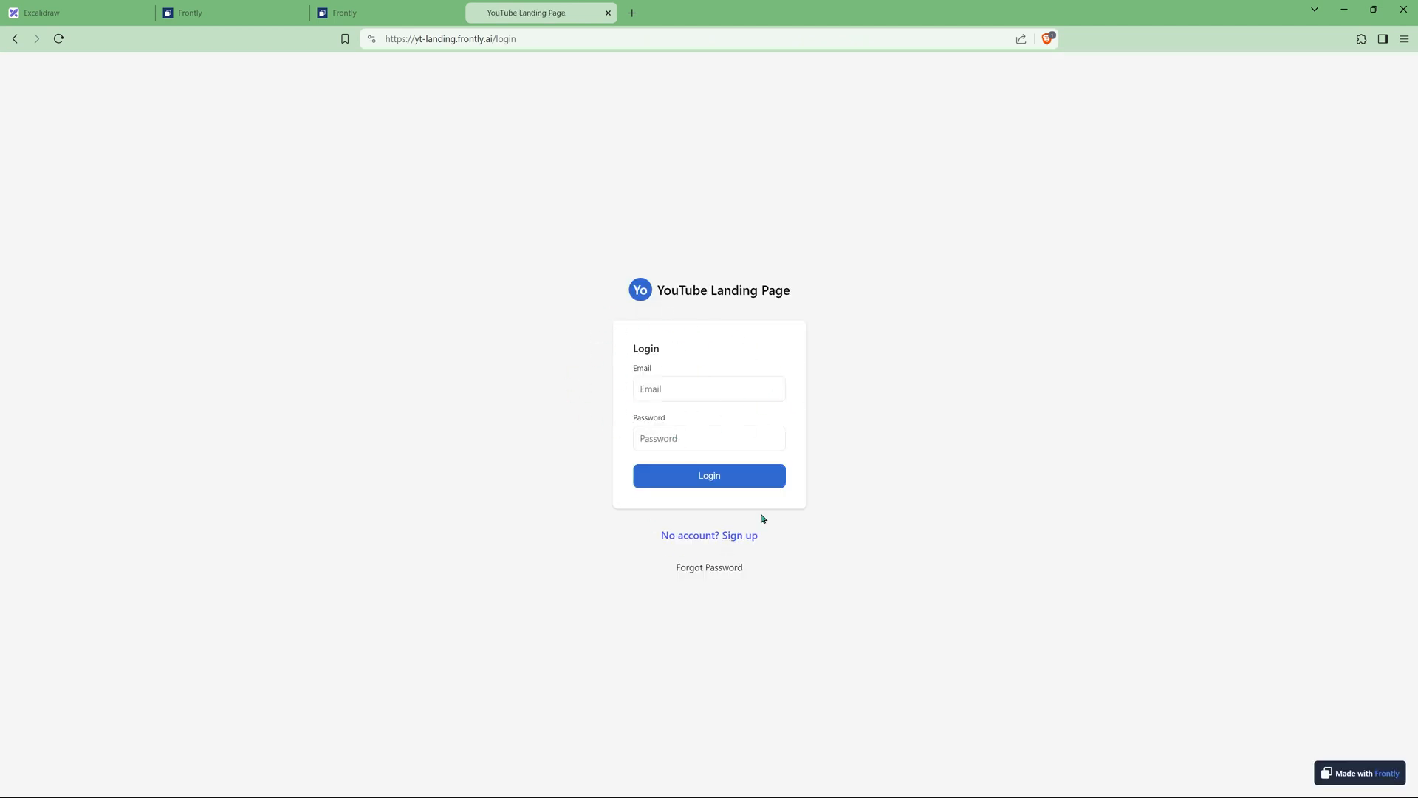
{"action": "left_click", "coordinate": [742, 536]}
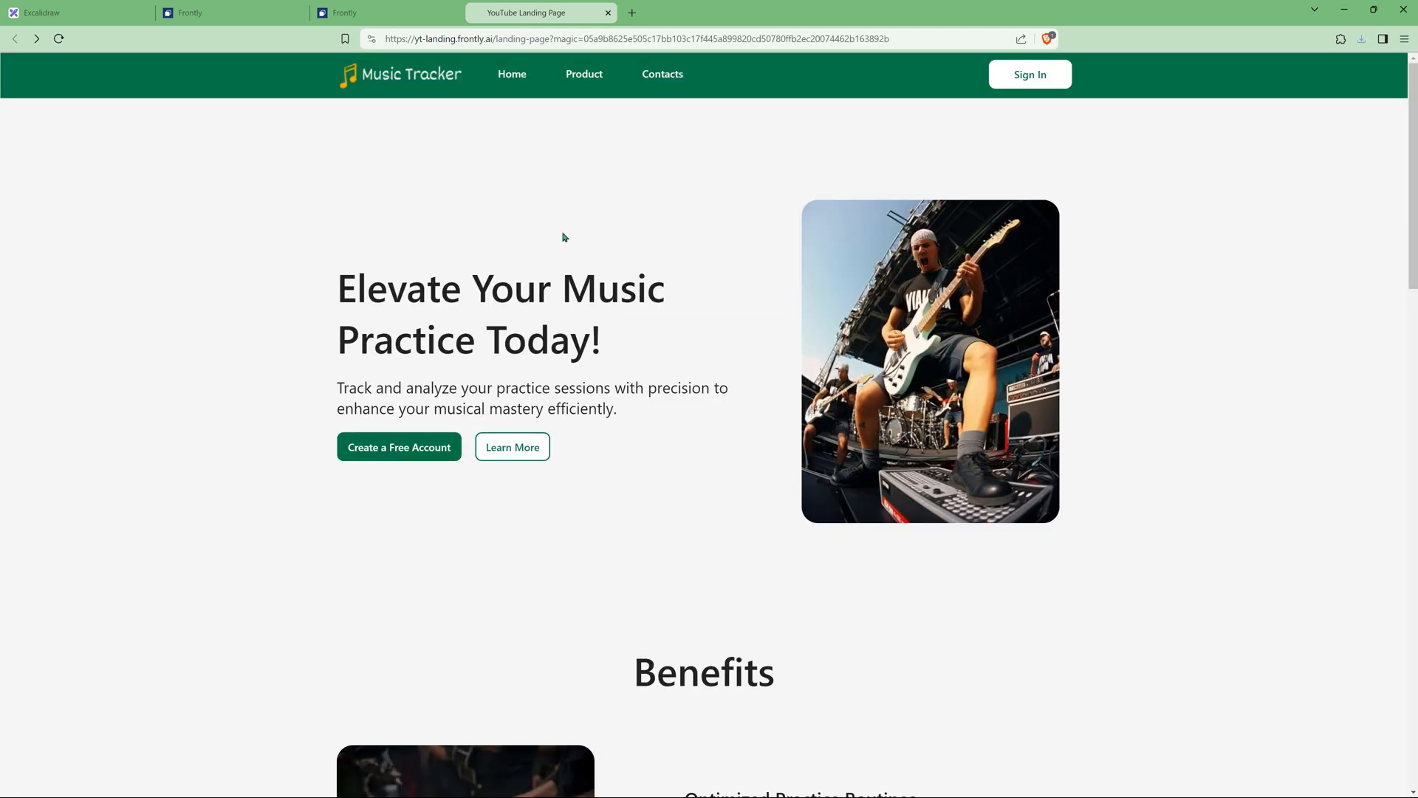
Step: Choose Landing Page as the default page in the app's general settings
{"action": "left_click", "coordinate": [348, 12]}
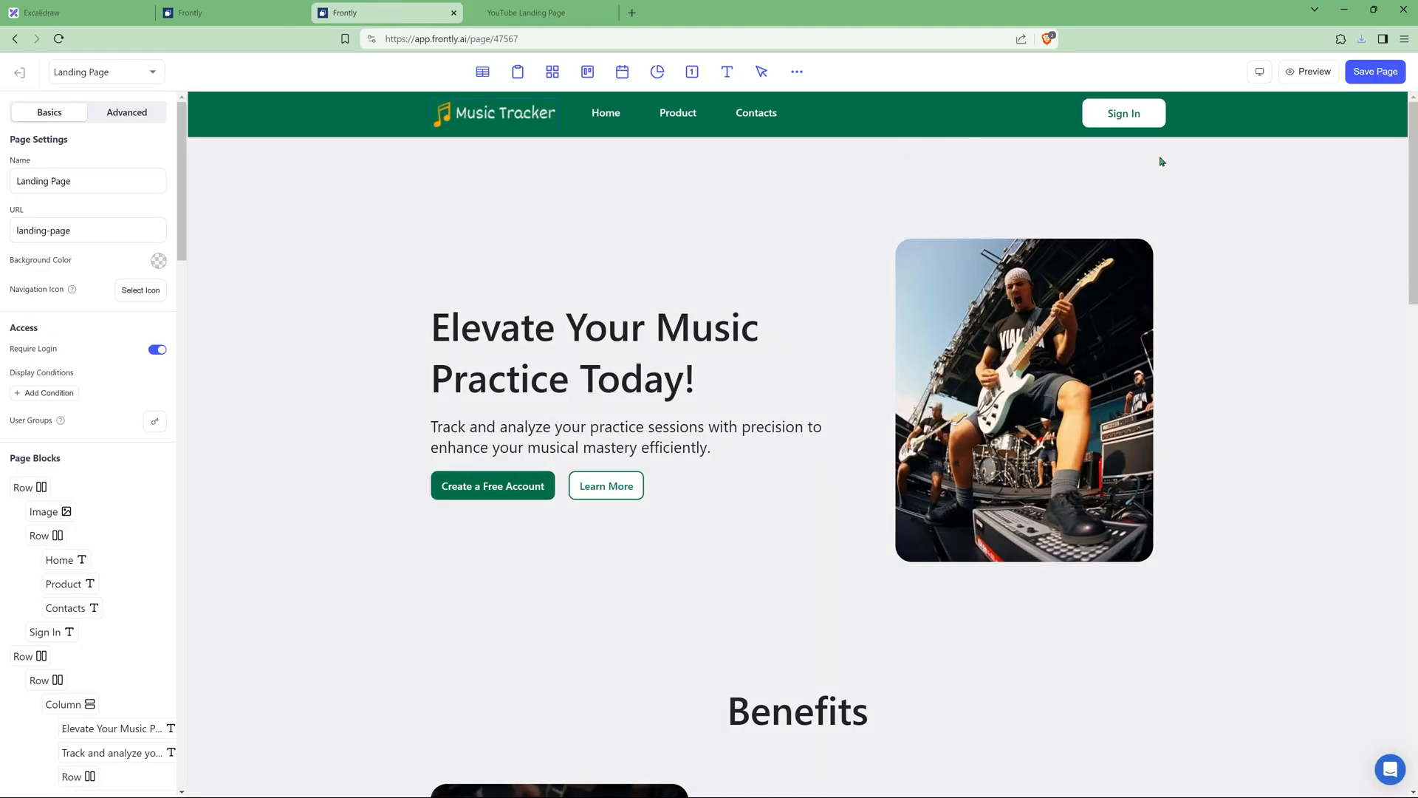
{"action": "left_click", "coordinate": [491, 13]}
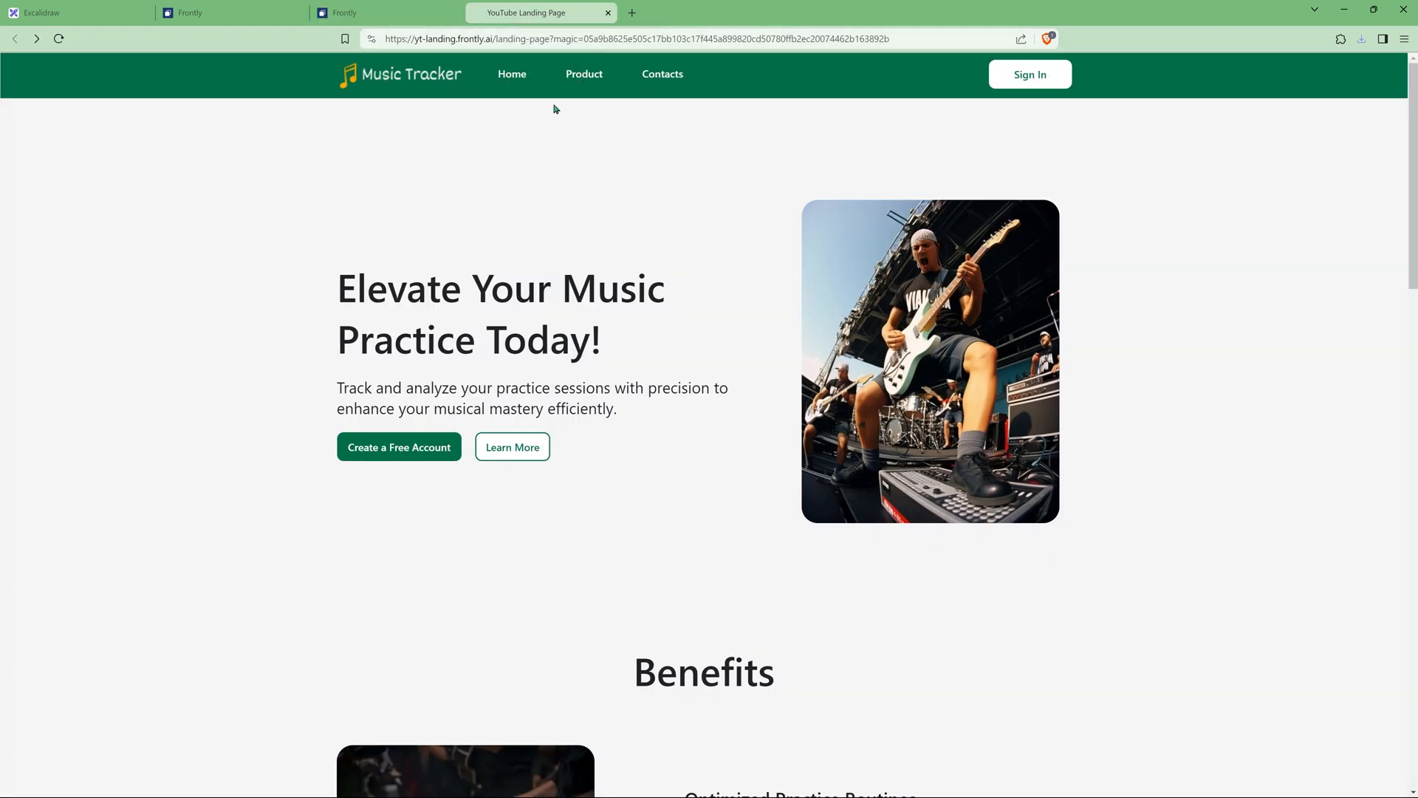
{"action": "left_click", "coordinate": [222, 13]}
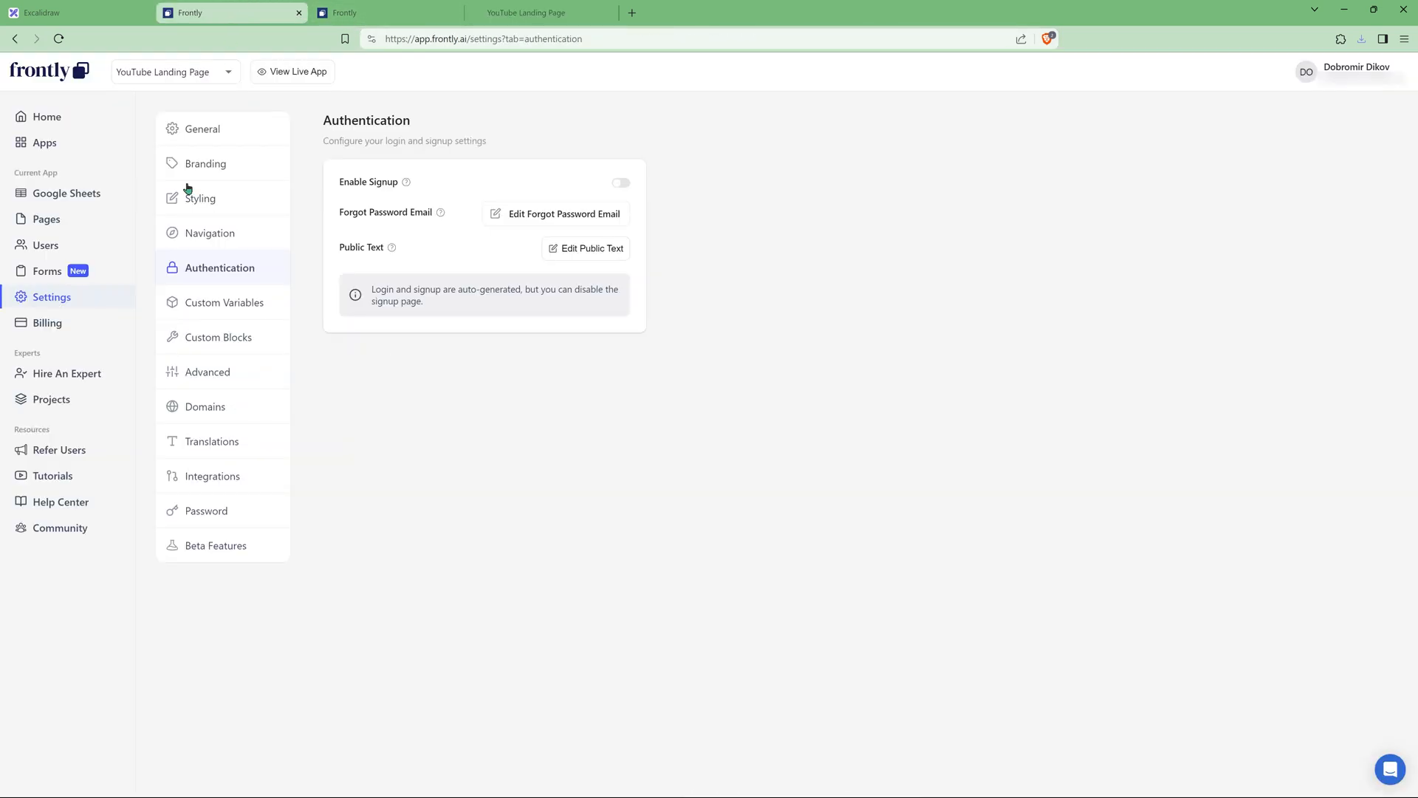
{"action": "left_click", "coordinate": [210, 129]}
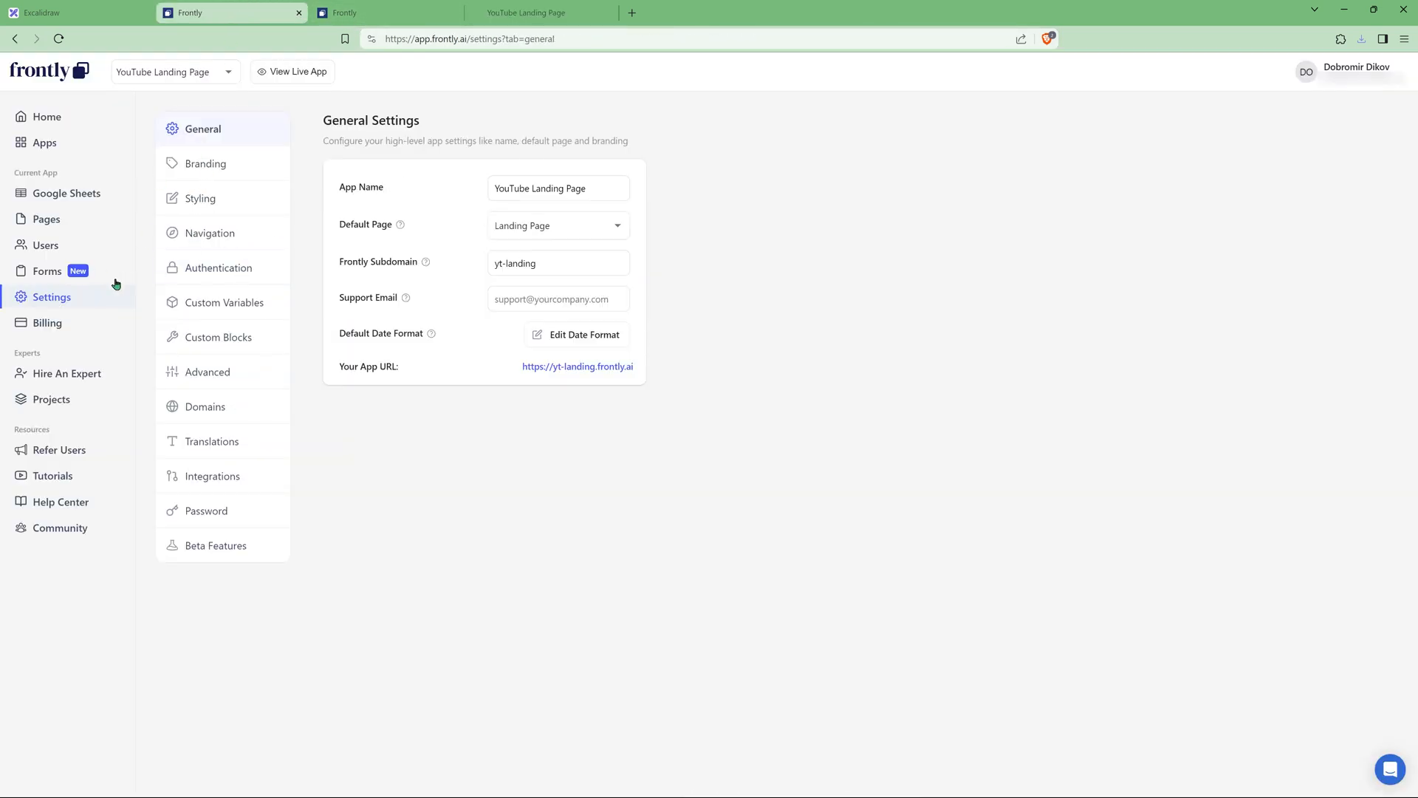
{"action": "left_click", "coordinate": [548, 232]}
{"action": "left_click", "coordinate": [545, 304]}
{"action": "left_click", "coordinate": [373, 12]}
{"action": "left_click", "coordinate": [526, 12]}
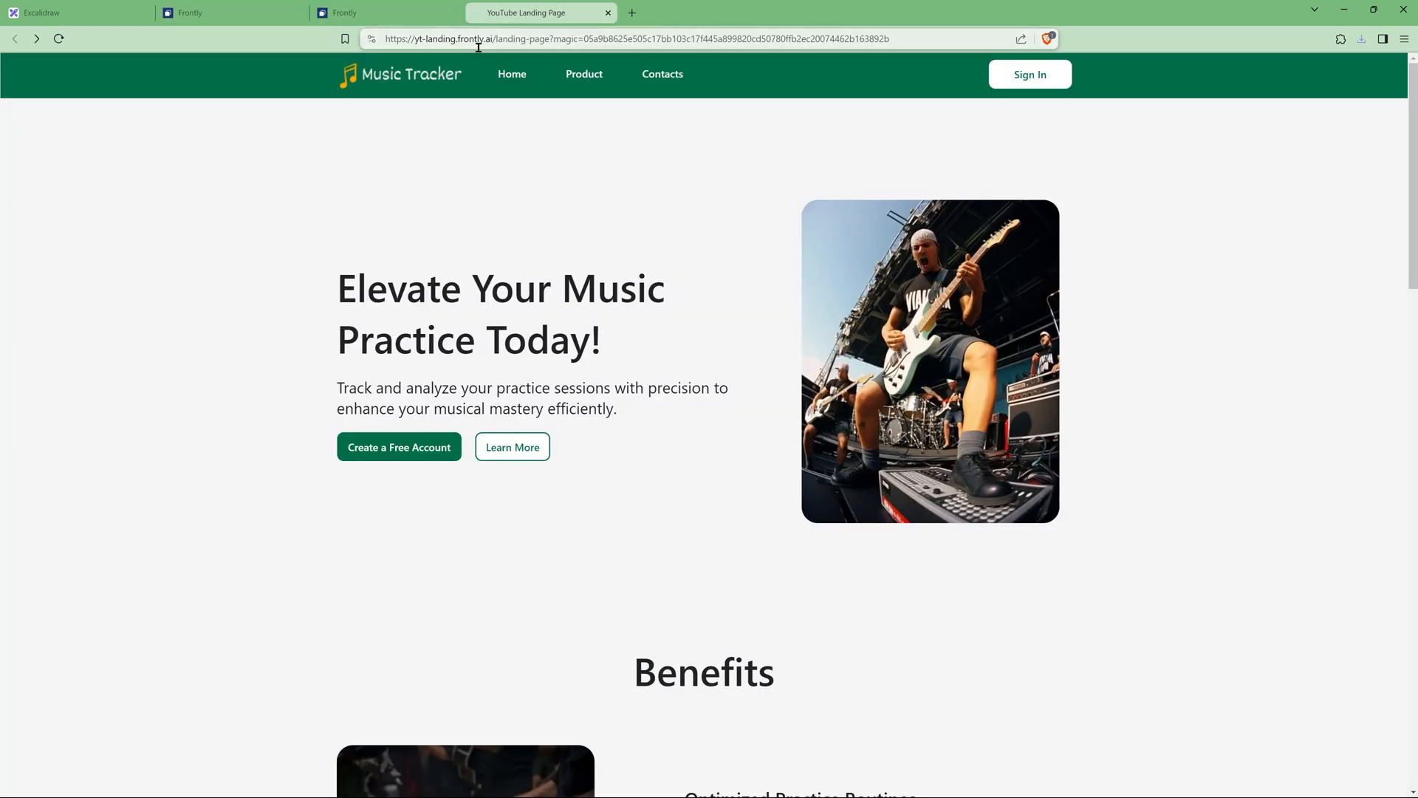
{"action": "left_click_drag", "start_coordinate": [497, 38], "coordinate": [905, 36]}
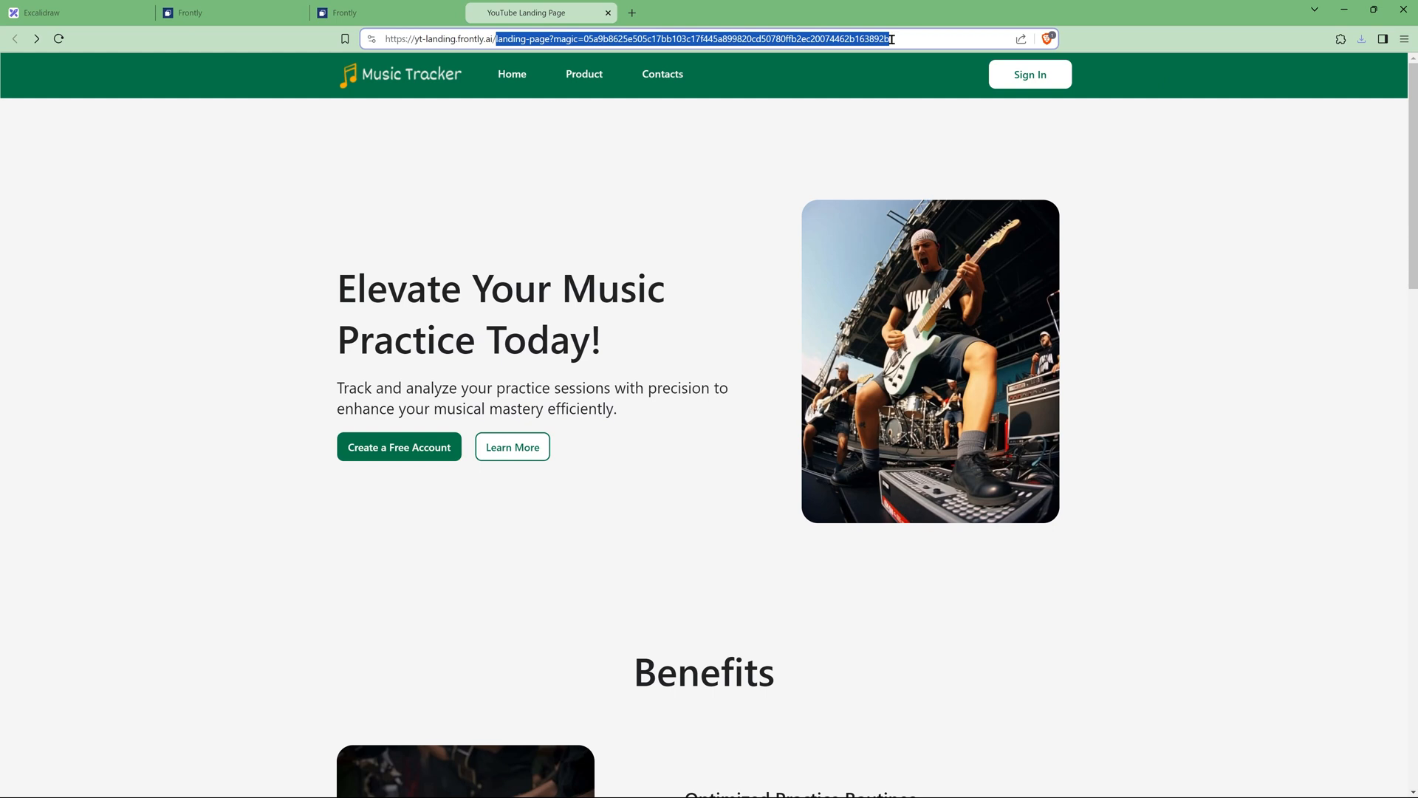
{"action": "key", "text": "BackSpace"}
{"action": "key", "text": "Return"}
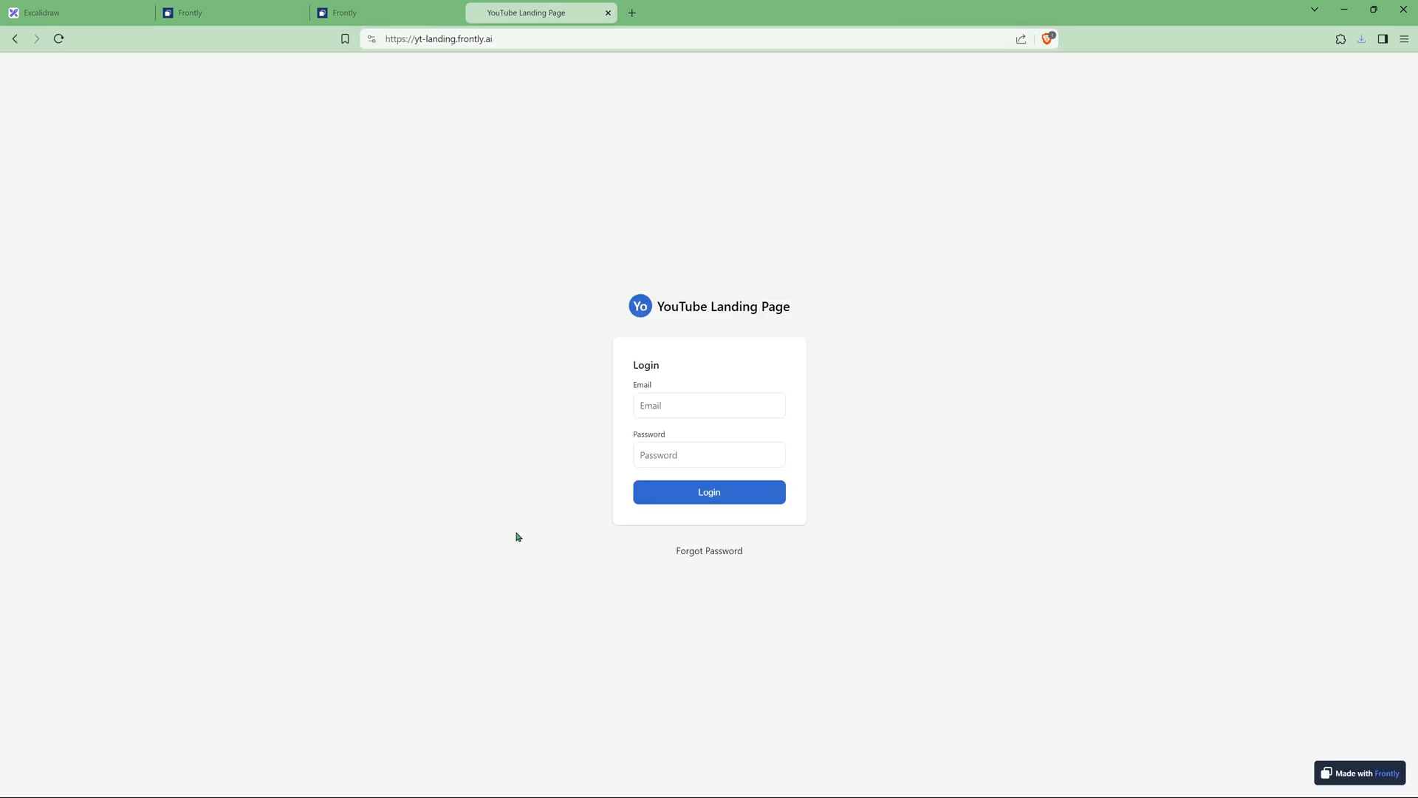
Step: Turn off Require Login for the landing page, save it, and view the public live page
{"action": "left_click", "coordinate": [353, 15]}
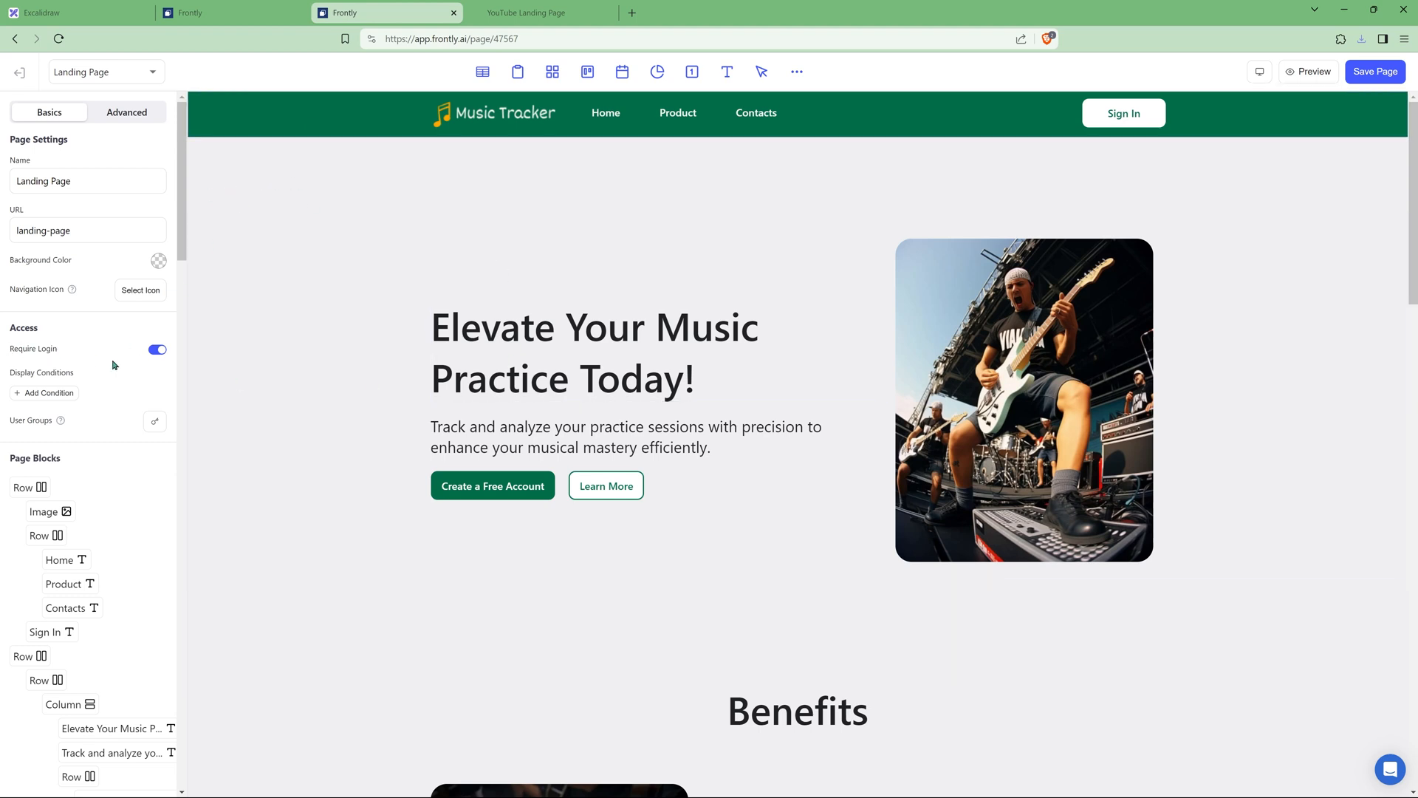
{"action": "left_click", "coordinate": [156, 349]}
{"action": "left_click", "coordinate": [1375, 71]}
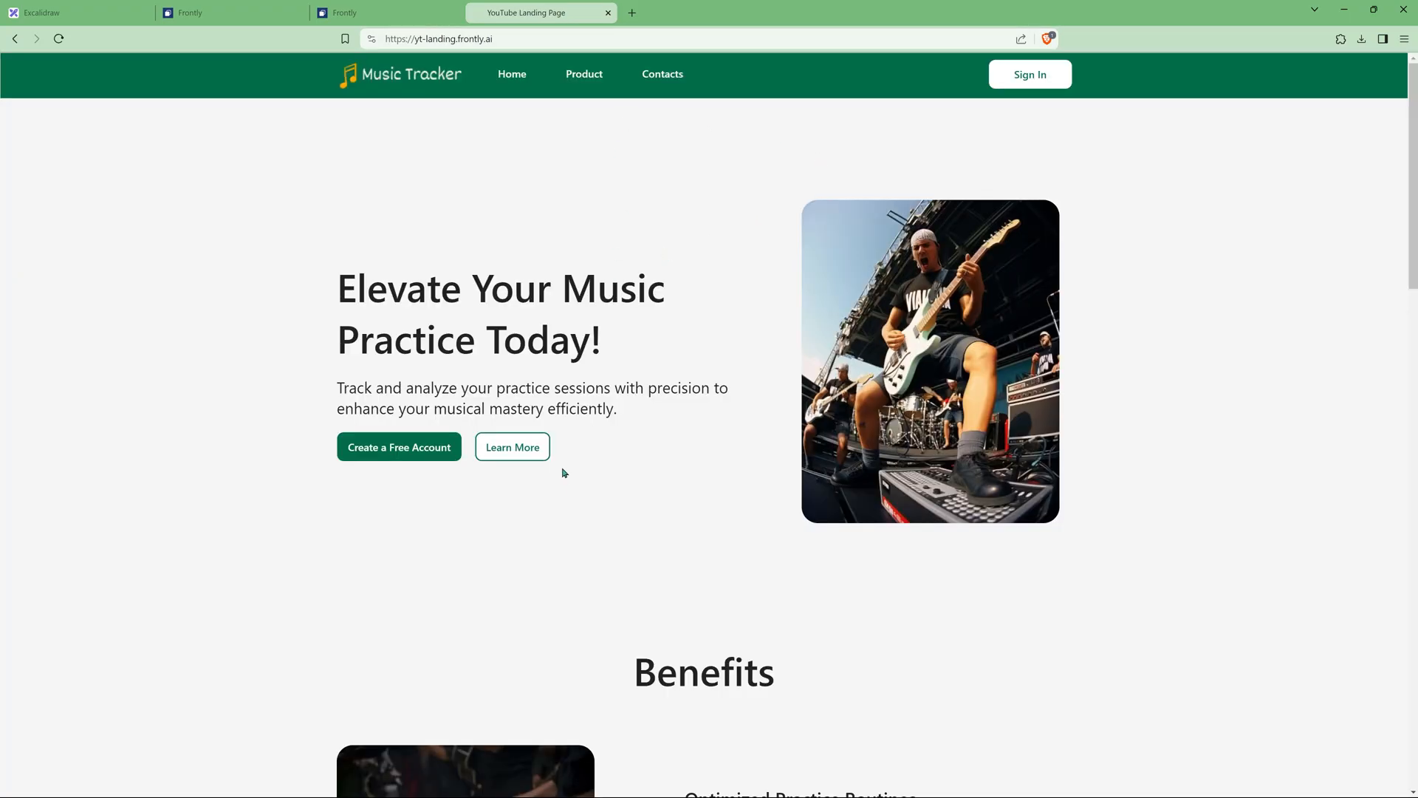
{"action": "scroll", "coordinate": [563, 472], "scroll_direction": "down", "scroll_amount": 14}
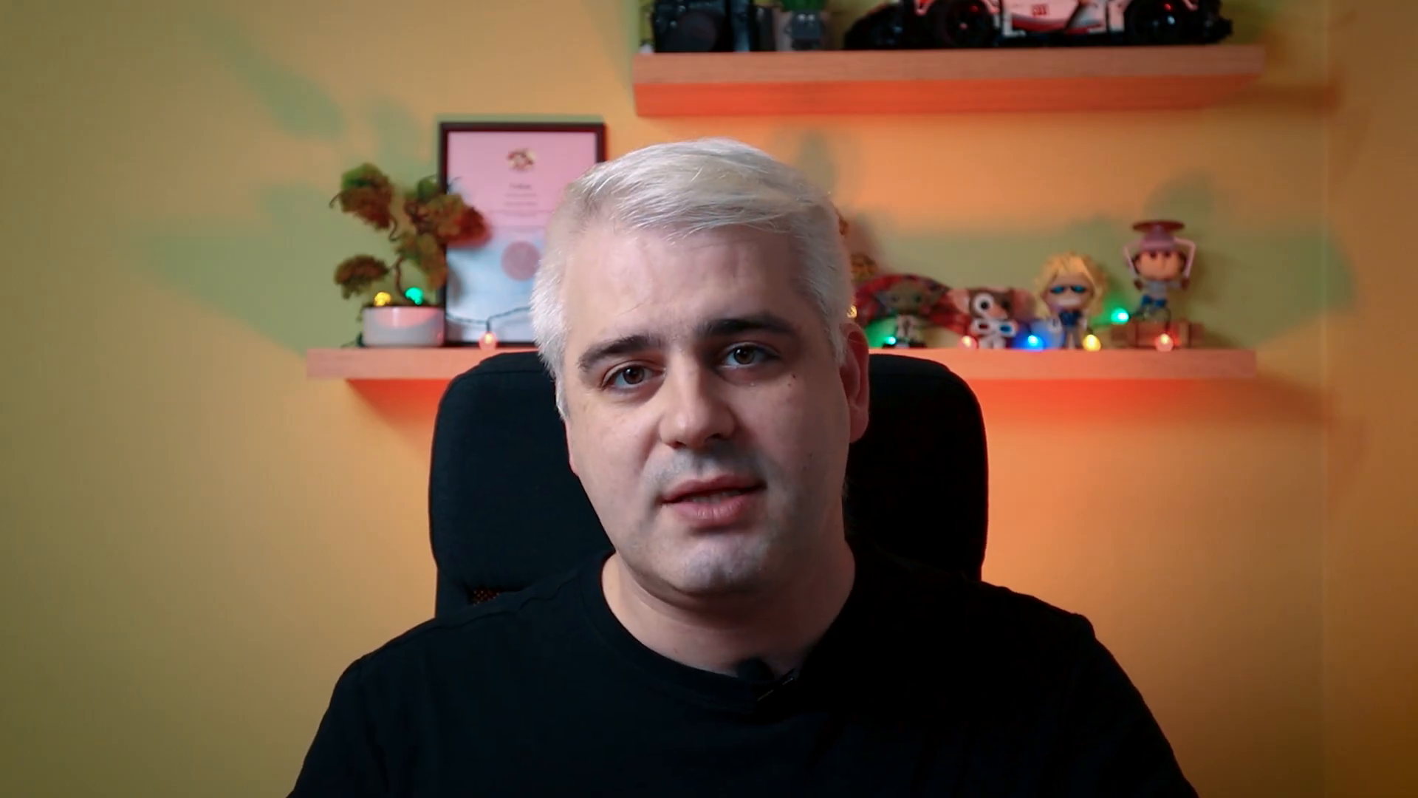